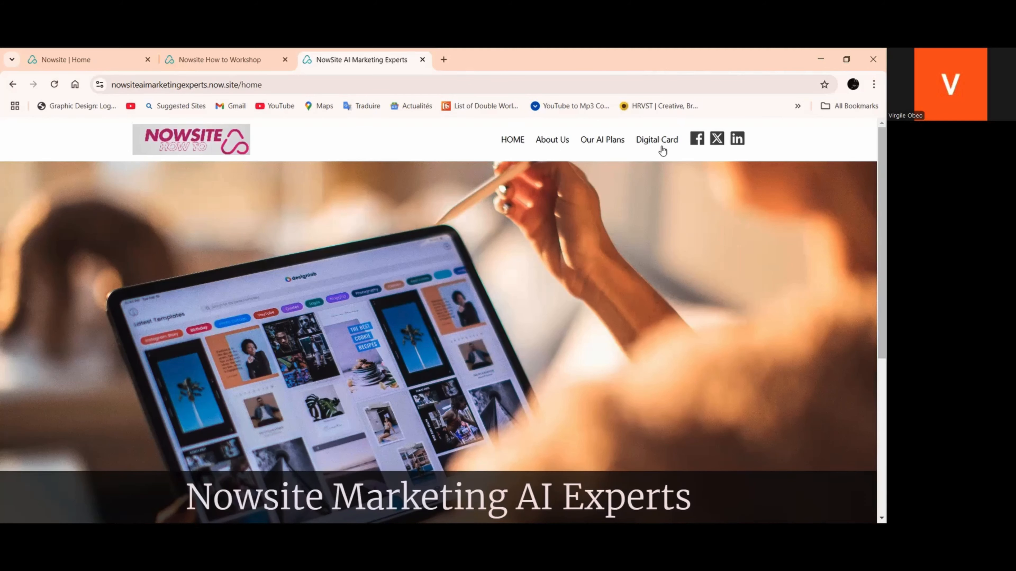
Open the NowSite AI Marketing Experts website from the marketing websites list for editing
{"action": "left_click", "coordinate": [106, 64]}
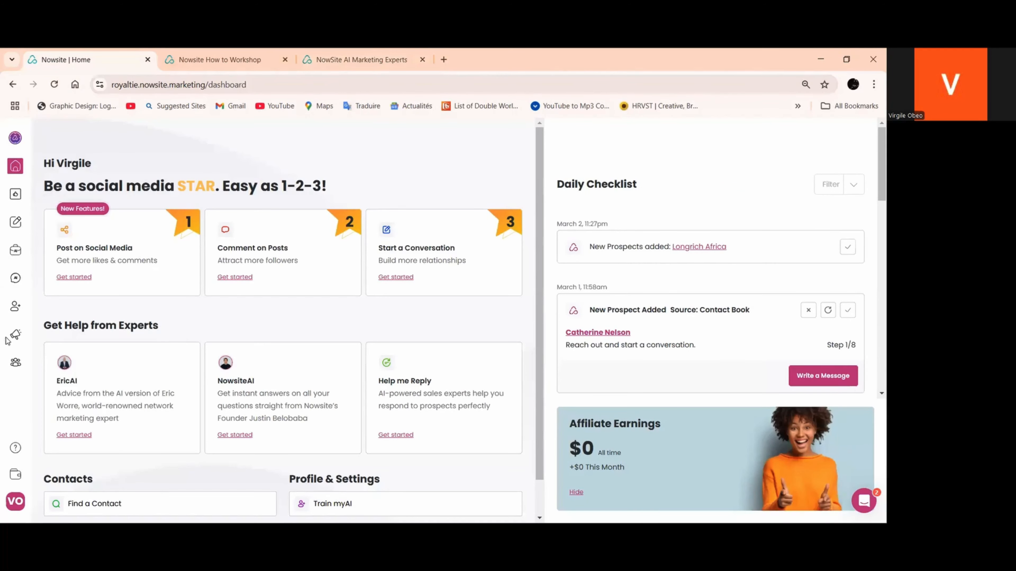
{"action": "mouse_move", "coordinate": [15, 334]}
{"action": "left_click", "coordinate": [72, 369]}
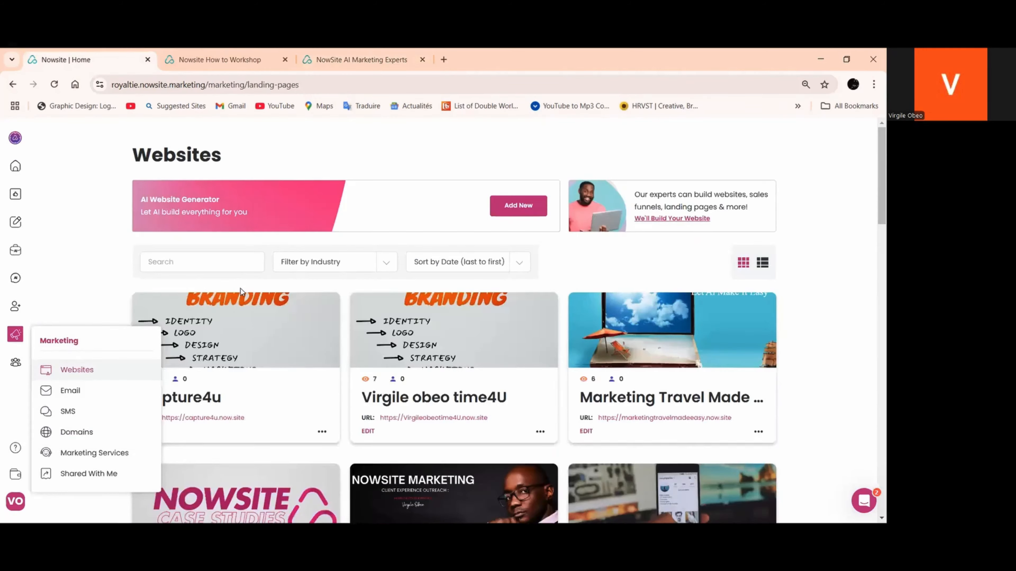
{"action": "scroll", "coordinate": [240, 288], "scroll_direction": "down", "scroll_amount": 10}
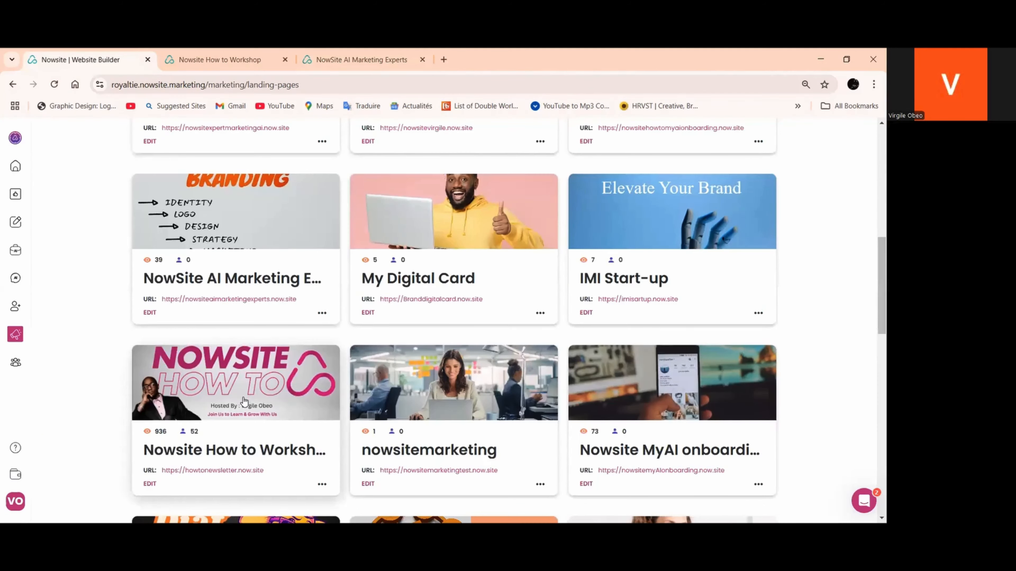
{"action": "left_click", "coordinate": [148, 313]}
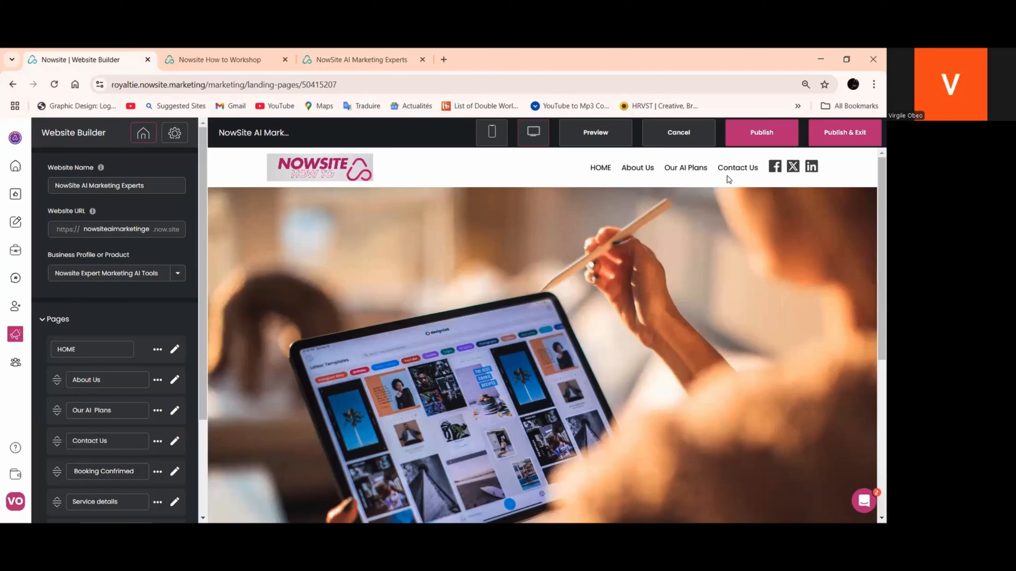
Rename the HOME page to "Home" in the website's page list
{"action": "scroll", "coordinate": [73, 347], "scroll_direction": "down", "scroll_amount": 1}
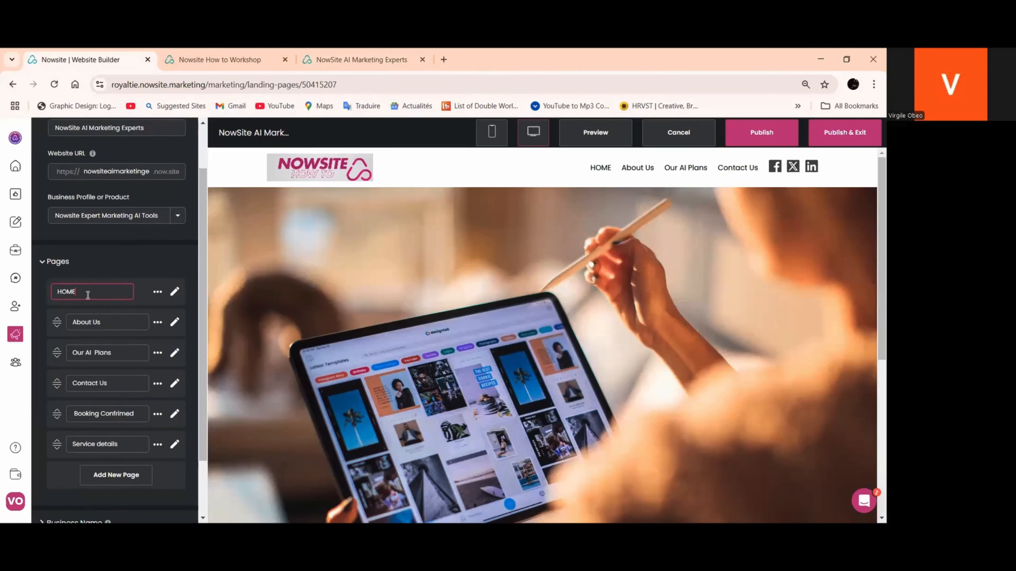
{"action": "key", "text": "BackSpace"}
{"action": "key", "text": "BackSpace"}
{"action": "key", "text": "BackSpace"}
{"action": "type", "text": "ome"}
Show the Booking Confrimed page in the site navigation and hide it again
{"action": "scroll", "coordinate": [92, 257], "scroll_direction": "up", "scroll_amount": 2}
{"action": "scroll", "coordinate": [93, 280], "scroll_direction": "down", "scroll_amount": 2}
{"action": "left_click", "coordinate": [157, 414]}
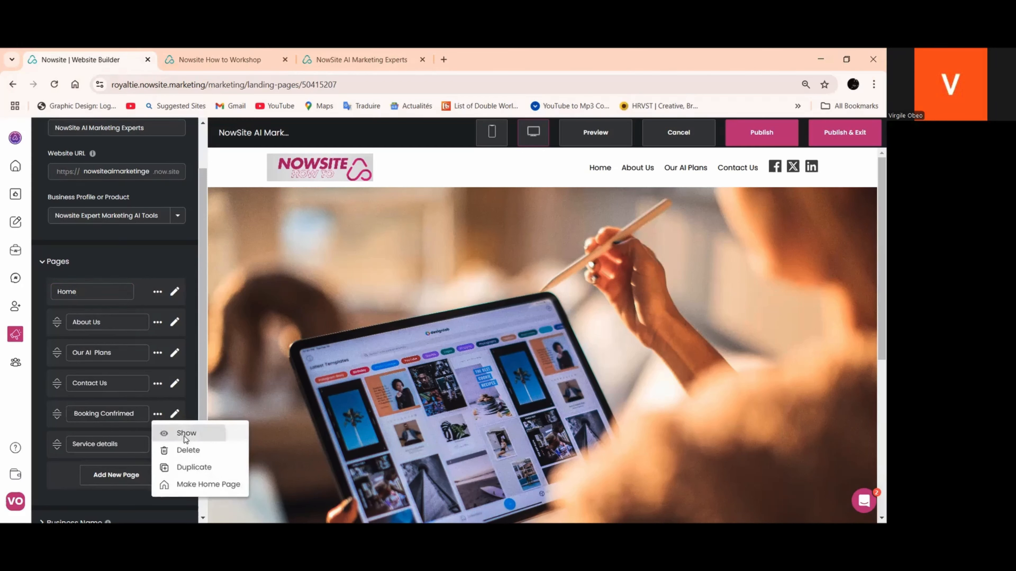
{"action": "left_click", "coordinate": [165, 432]}
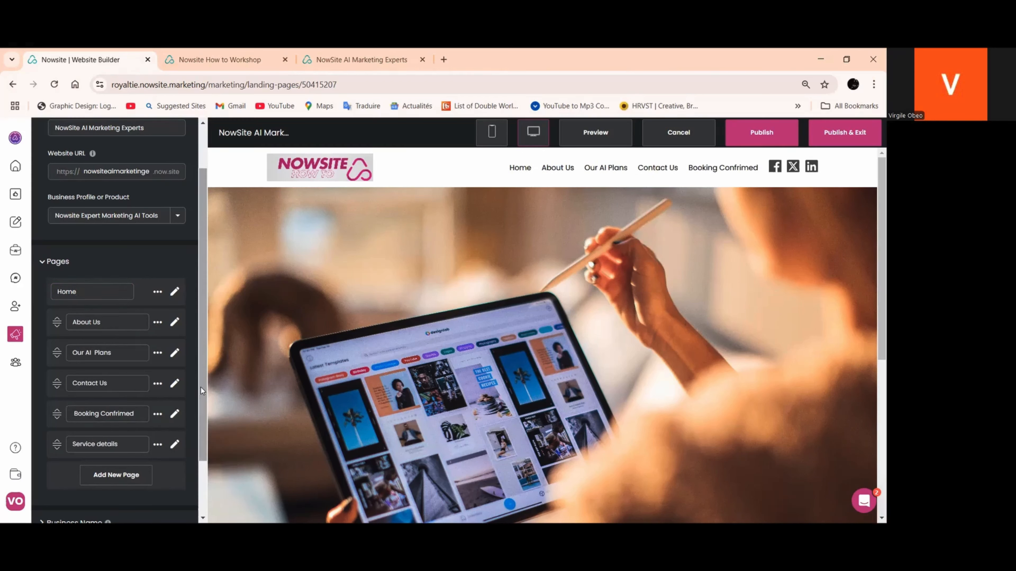
{"action": "left_click", "coordinate": [158, 415]}
{"action": "left_click", "coordinate": [172, 434]}
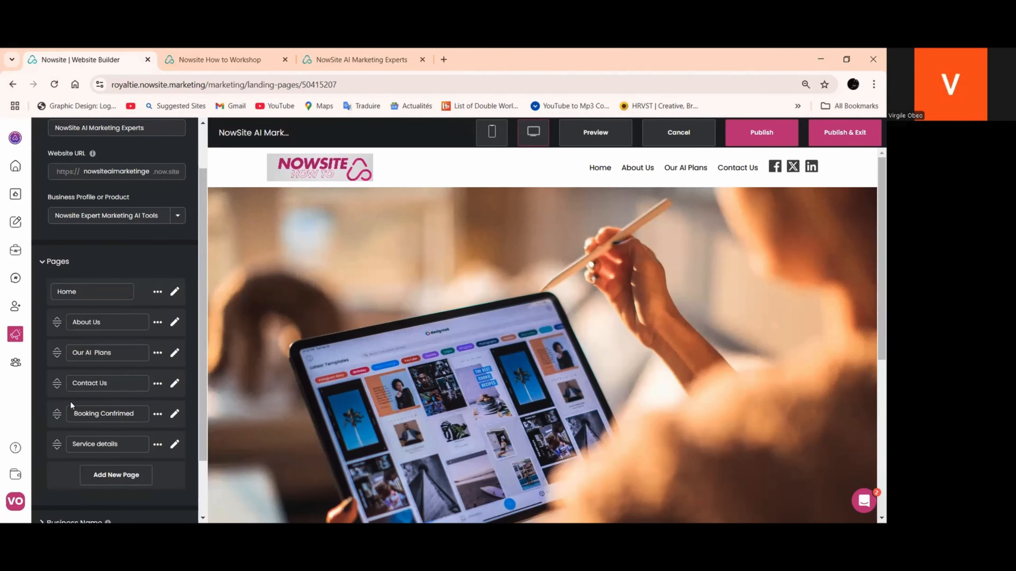
Preview the website and close the older Nowsite How to Workshop and NowSite AI Marketing Experts tabs
{"action": "scroll", "coordinate": [72, 405], "scroll_direction": "down", "scroll_amount": 1}
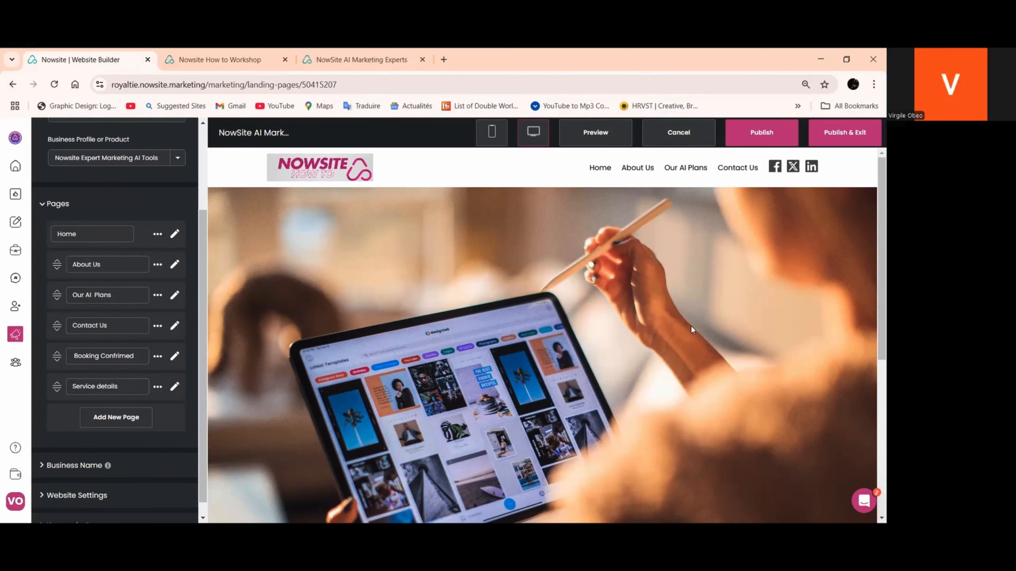
{"action": "left_click", "coordinate": [595, 132]}
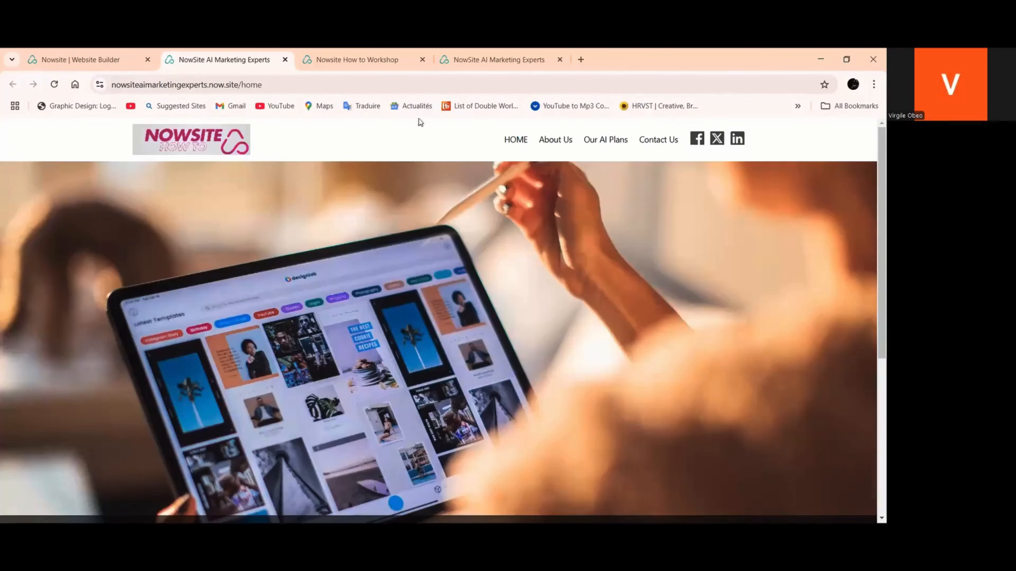
{"action": "left_click", "coordinate": [423, 59]}
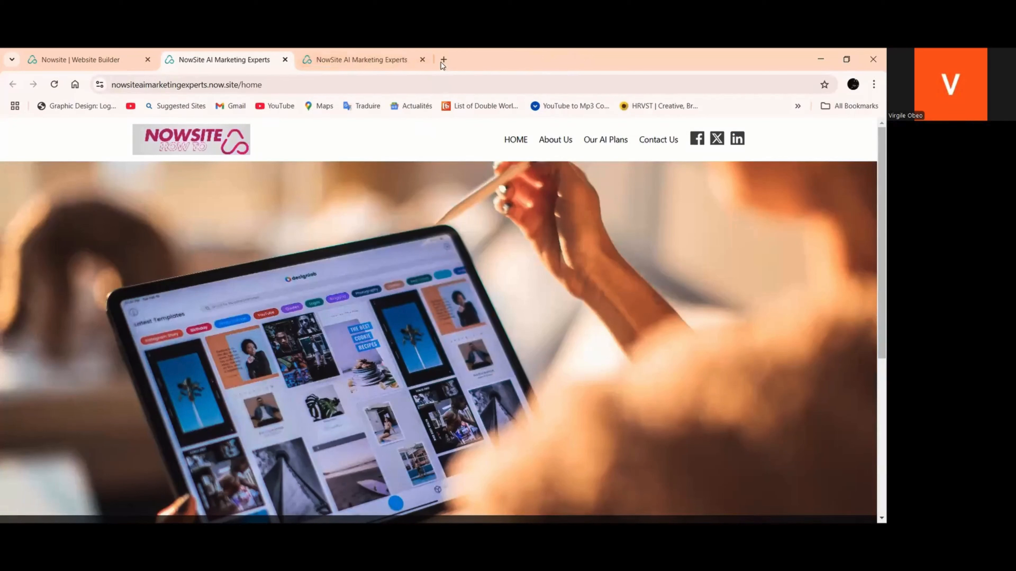
{"action": "left_click", "coordinate": [422, 60]}
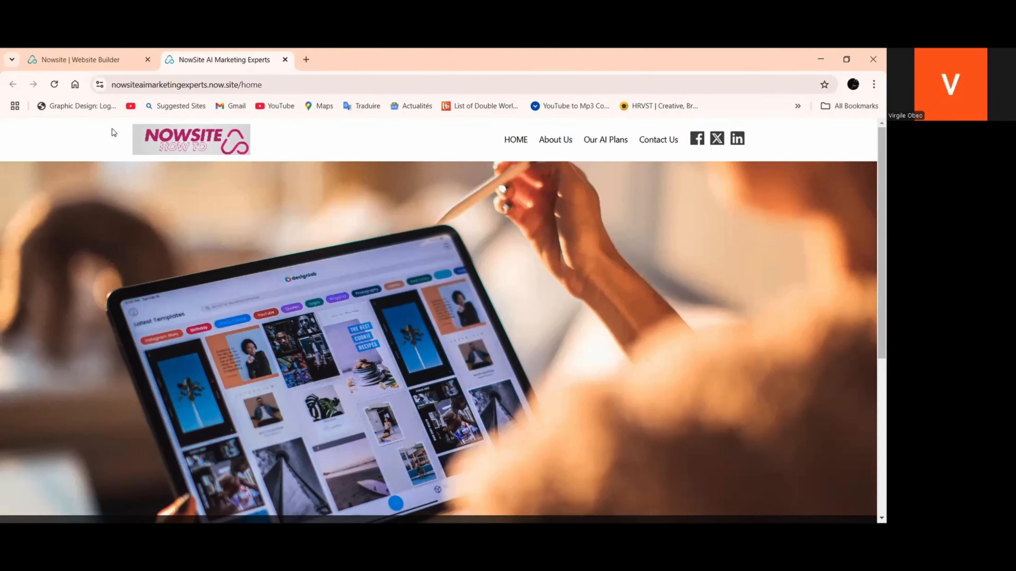
Publish the website changes, then preview the updated site and close its outdated preview tab
{"action": "left_click", "coordinate": [72, 61]}
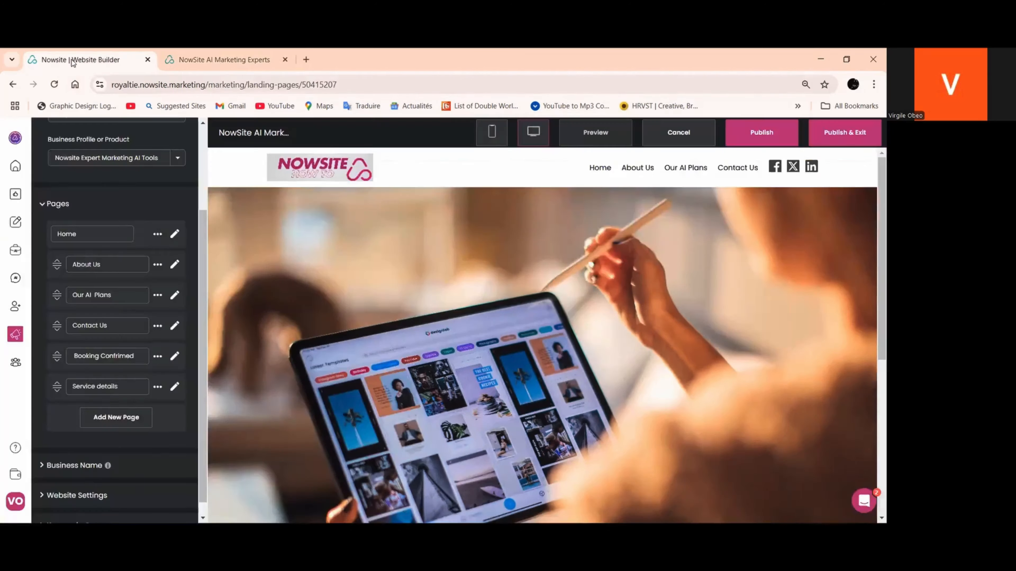
{"action": "left_click", "coordinate": [761, 134]}
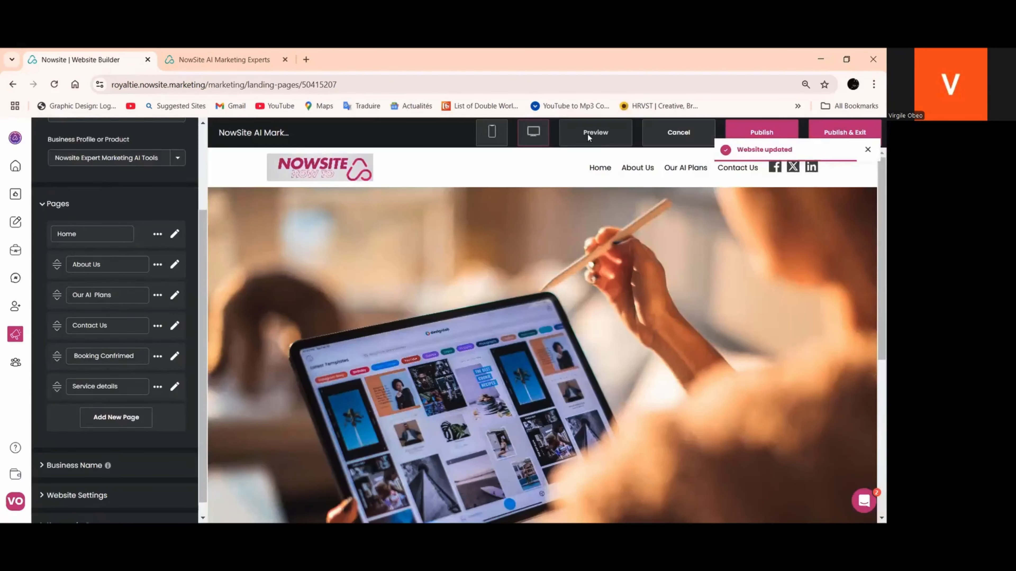
{"action": "left_click", "coordinate": [588, 134]}
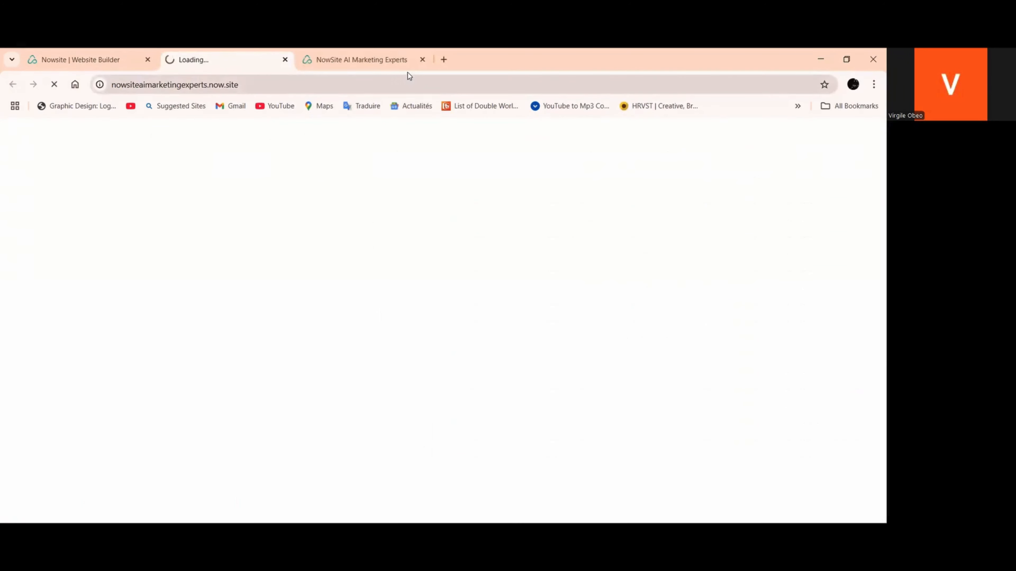
{"action": "left_click", "coordinate": [423, 56]}
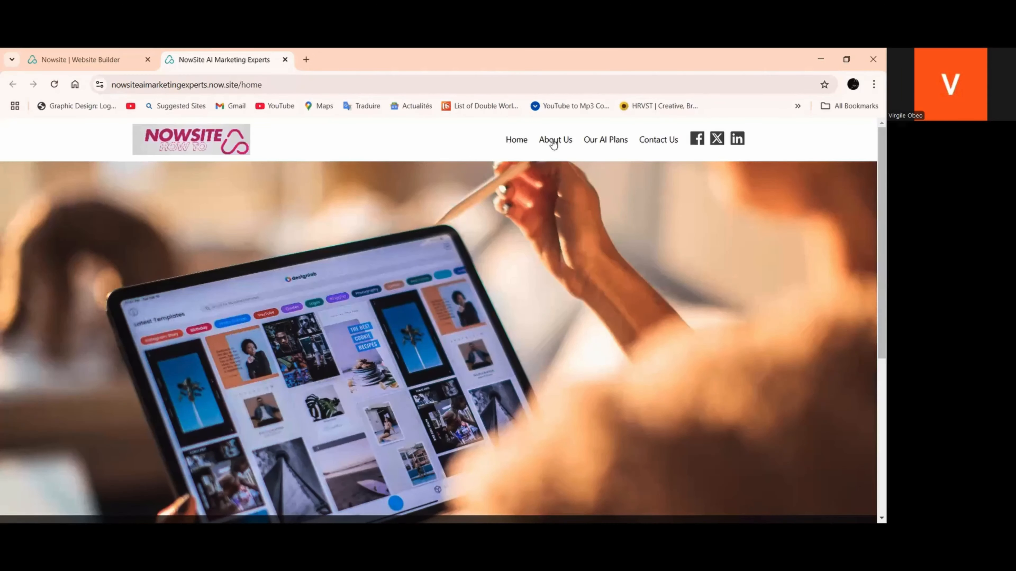
Examine the navigation and content of the Home and About Us pages on the published site
{"action": "scroll", "coordinate": [557, 169], "scroll_direction": "down", "scroll_amount": 5}
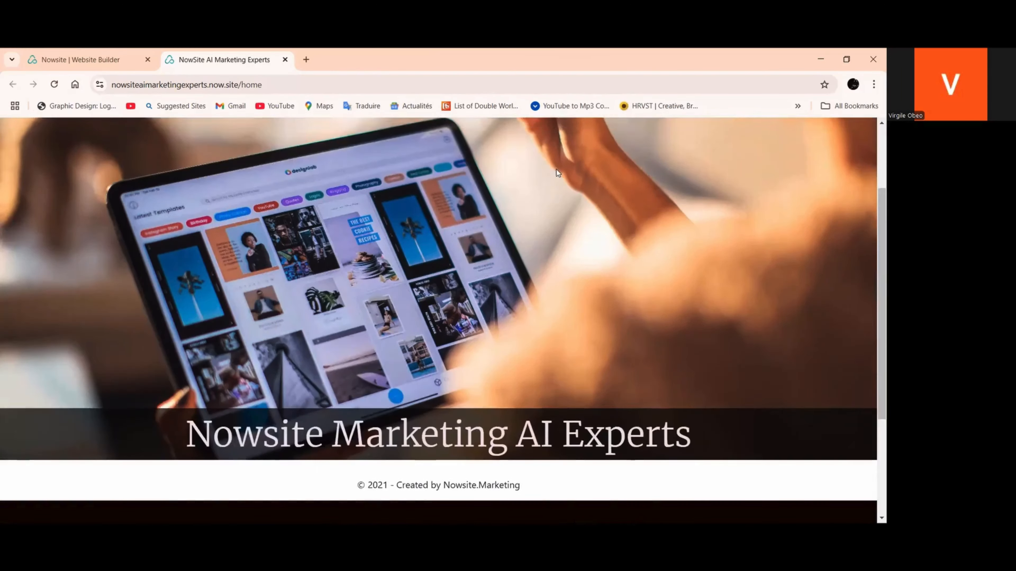
{"action": "scroll", "coordinate": [562, 126], "scroll_direction": "up", "scroll_amount": 5}
{"action": "left_click", "coordinate": [555, 139]}
{"action": "scroll", "coordinate": [532, 244], "scroll_direction": "down", "scroll_amount": 8}
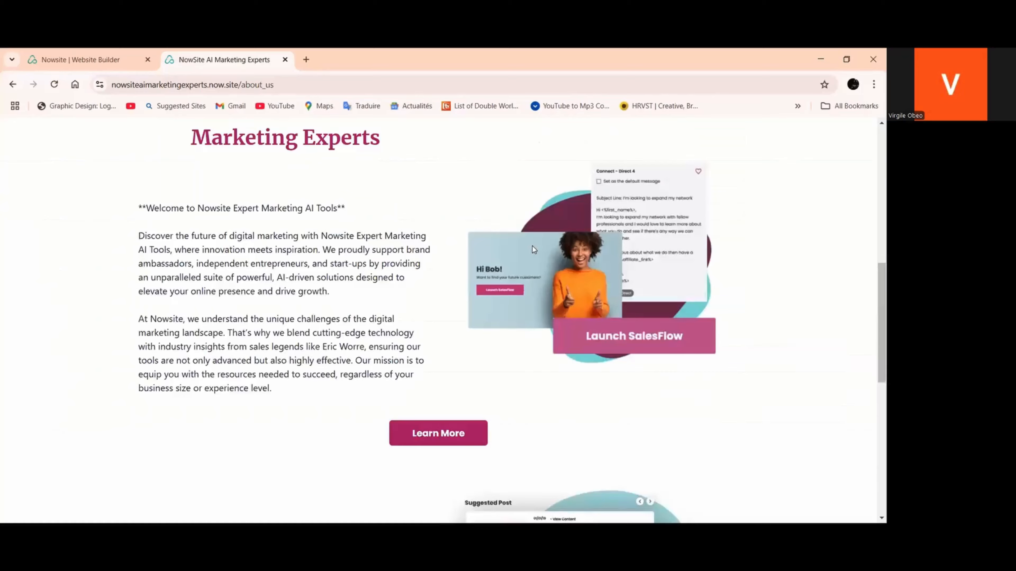
{"action": "scroll", "coordinate": [535, 246], "scroll_direction": "up", "scroll_amount": 6}
{"action": "scroll", "coordinate": [592, 168], "scroll_direction": "up", "scroll_amount": 3}
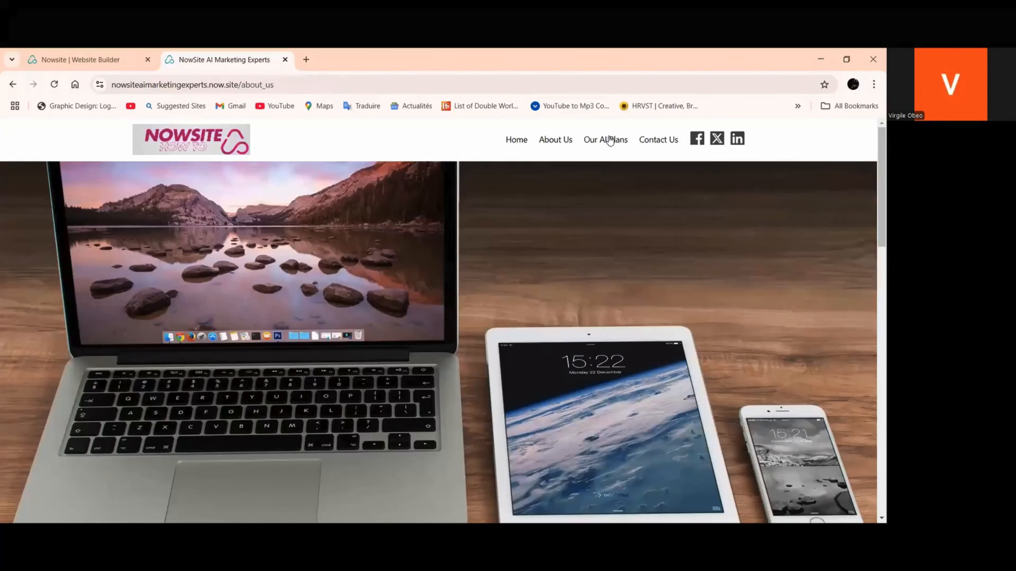
Examine the Our AI Plans, Contact Us and Home pages of the published site and return to the website builder
{"action": "left_click", "coordinate": [607, 140]}
{"action": "scroll", "coordinate": [467, 280], "scroll_direction": "down", "scroll_amount": 5}
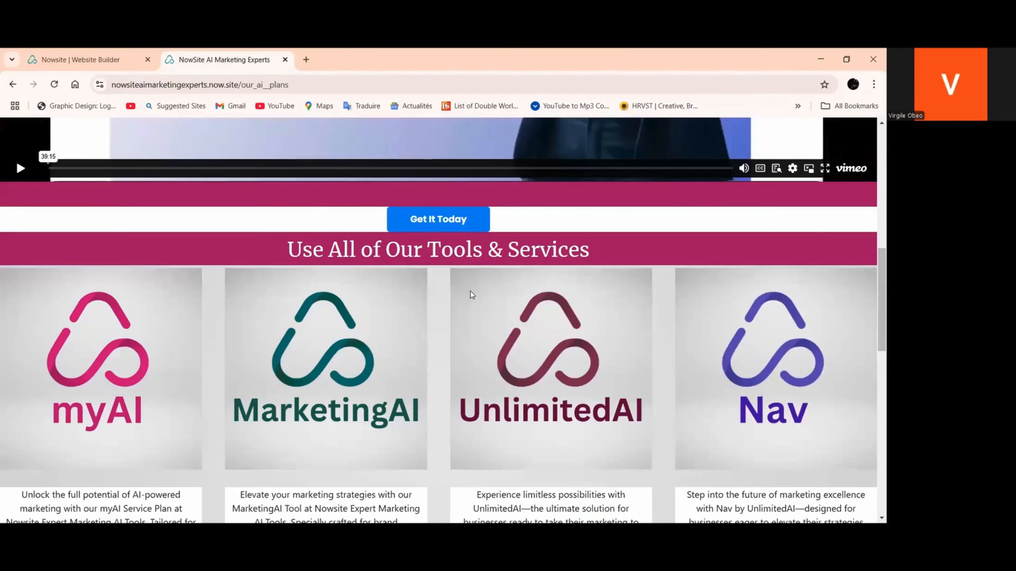
{"action": "scroll", "coordinate": [480, 288], "scroll_direction": "up", "scroll_amount": 7}
{"action": "scroll", "coordinate": [654, 135], "scroll_direction": "up", "scroll_amount": 2}
{"action": "left_click", "coordinate": [656, 139]}
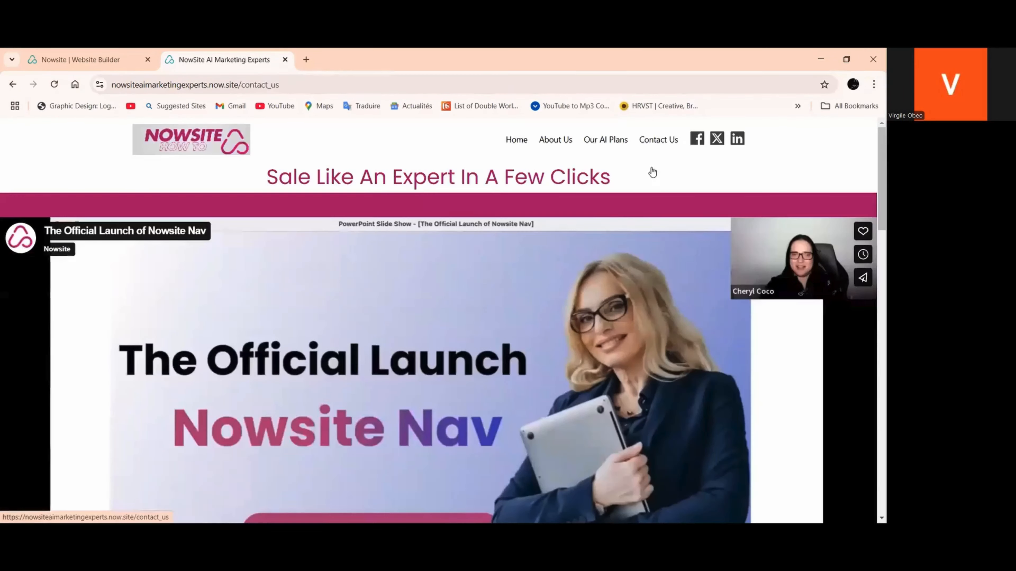
{"action": "scroll", "coordinate": [662, 255], "scroll_direction": "down", "scroll_amount": 6}
{"action": "scroll", "coordinate": [661, 257], "scroll_direction": "up", "scroll_amount": 6}
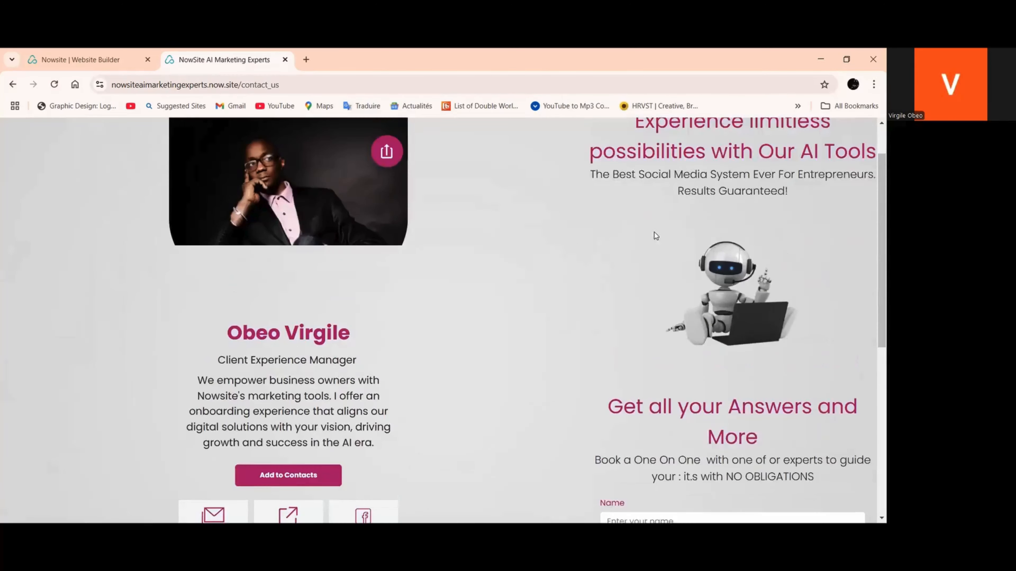
{"action": "left_click", "coordinate": [517, 140]}
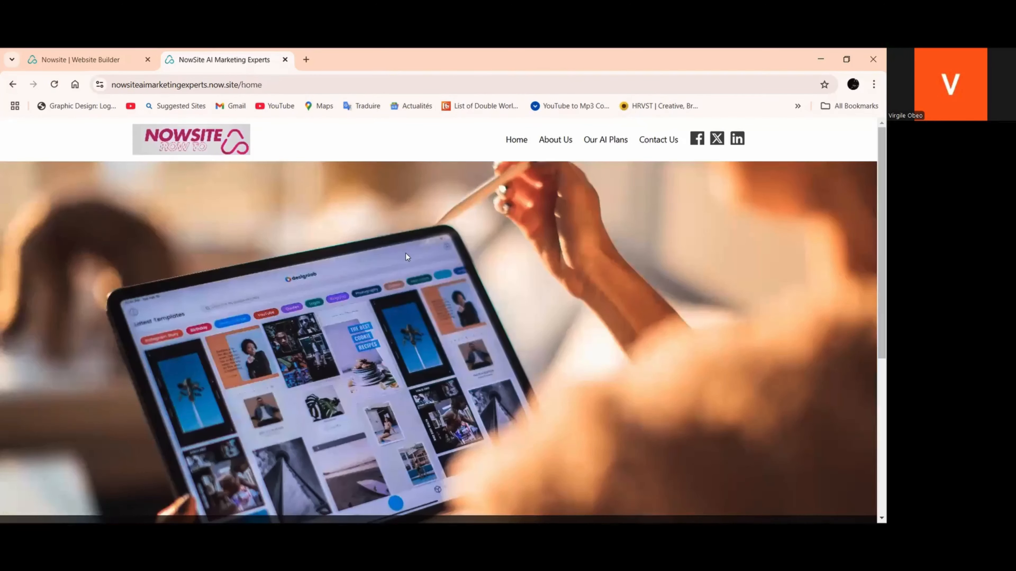
{"action": "scroll", "coordinate": [107, 283], "scroll_direction": "down", "scroll_amount": 6}
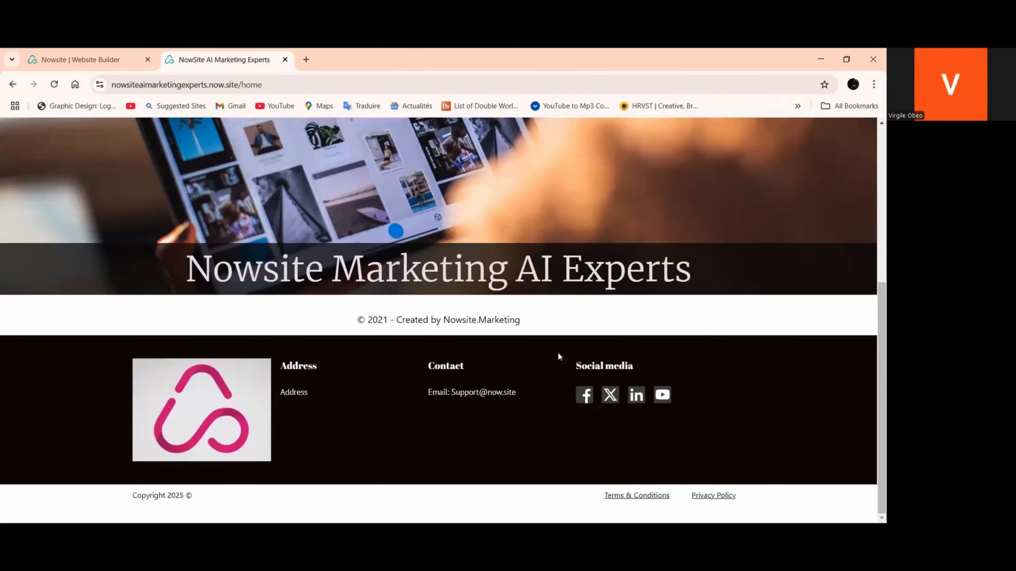
{"action": "left_click", "coordinate": [96, 60]}
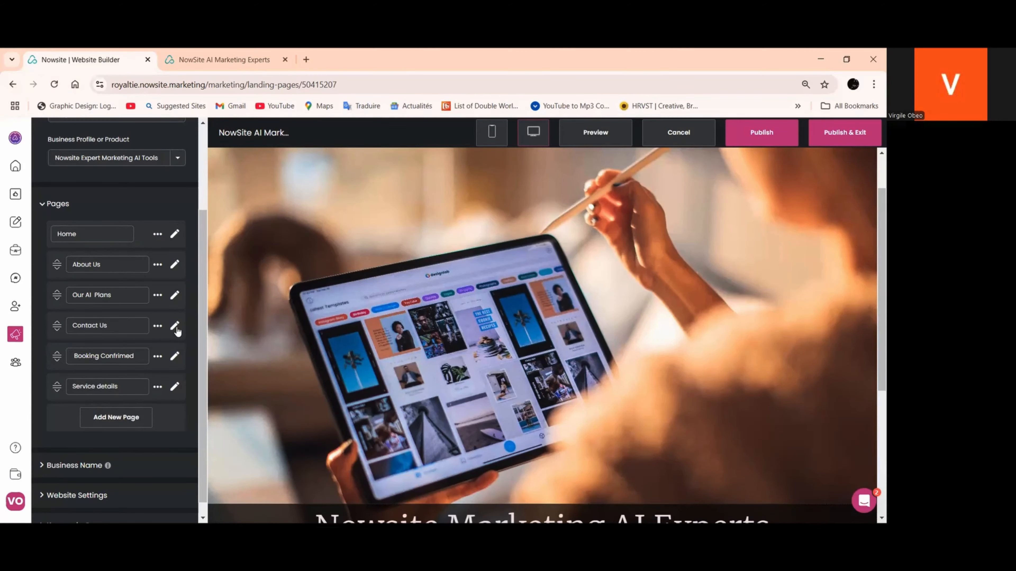
{"action": "left_click", "coordinate": [175, 265]}
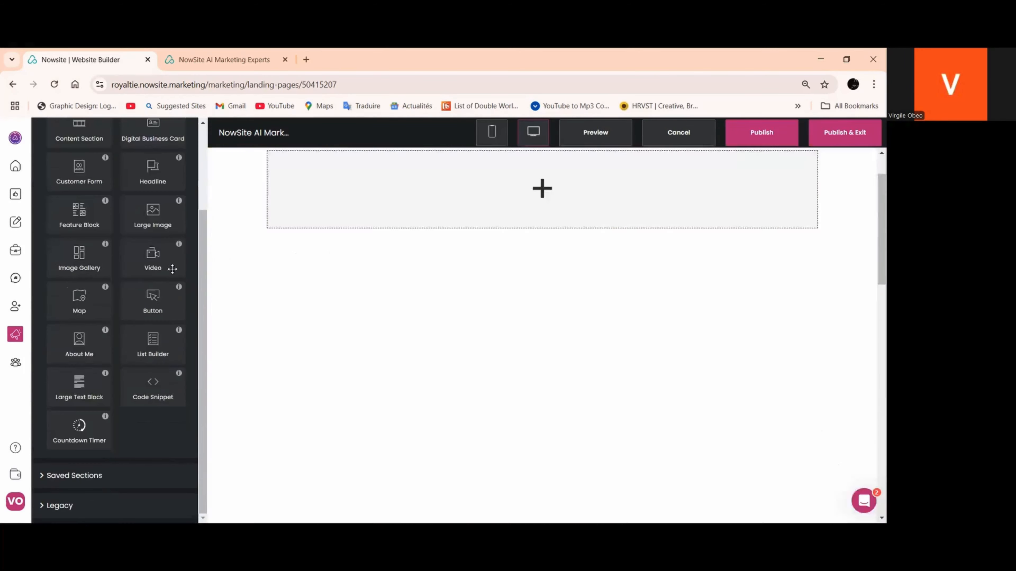
{"action": "scroll", "coordinate": [170, 354], "scroll_direction": "up", "scroll_amount": 2}
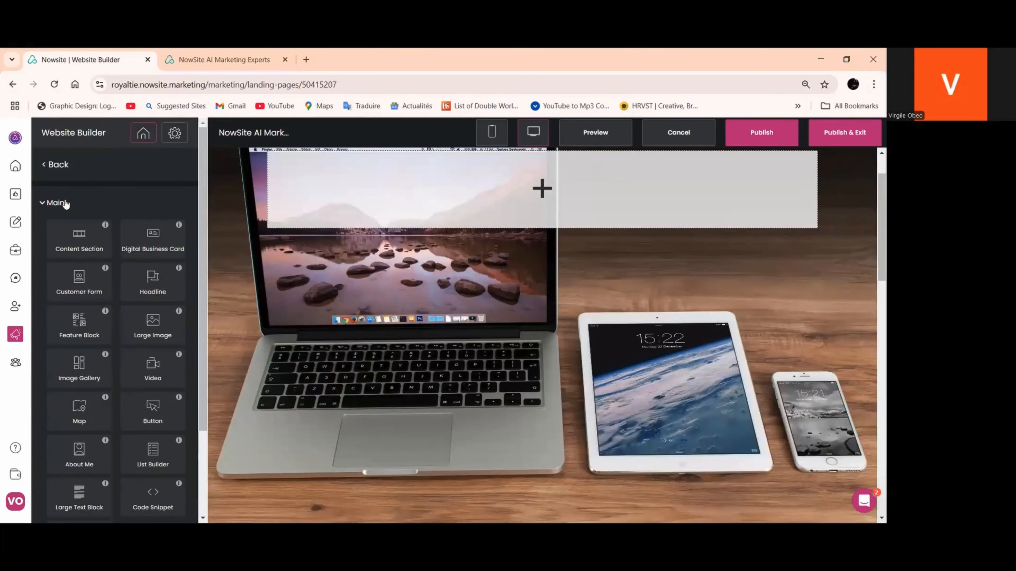
{"action": "left_click", "coordinate": [45, 170]}
Open the Home page for editing and add a Content Section between the Nowsite Marketing AI Experts banner and the copyright line
{"action": "left_click", "coordinate": [174, 350]}
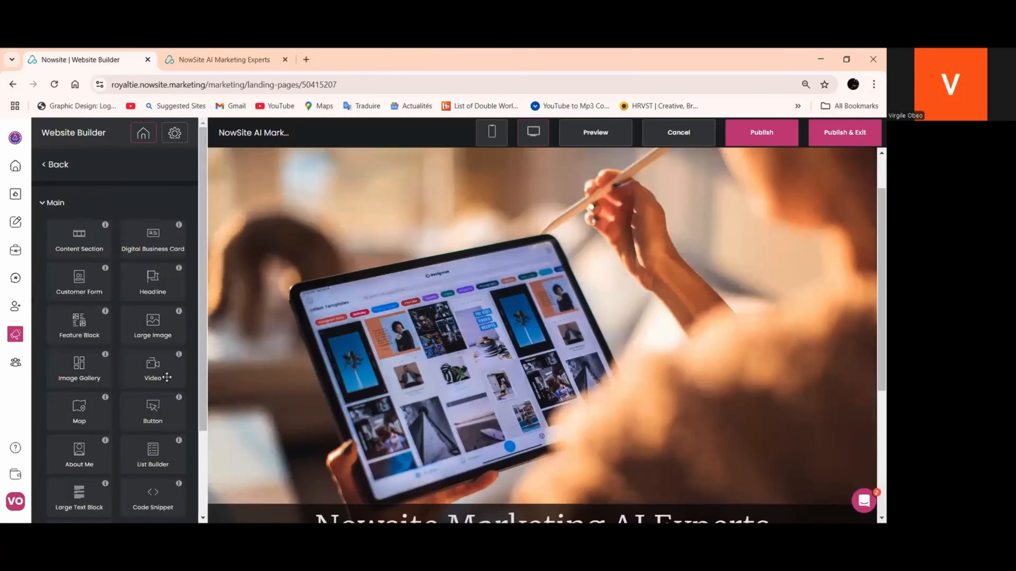
{"action": "scroll", "coordinate": [146, 289], "scroll_direction": "down", "scroll_amount": 3}
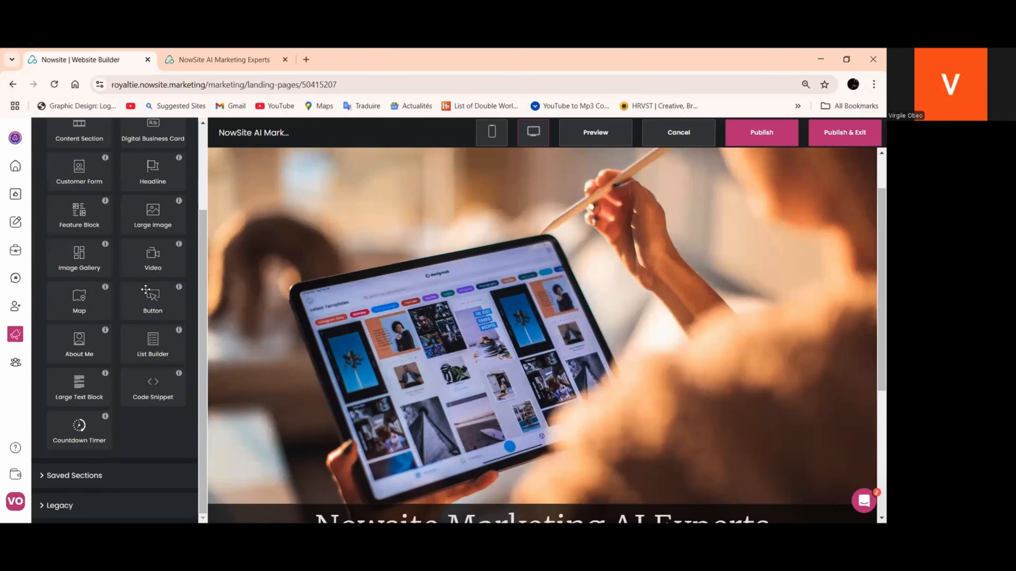
{"action": "scroll", "coordinate": [403, 384], "scroll_direction": "down", "scroll_amount": 4}
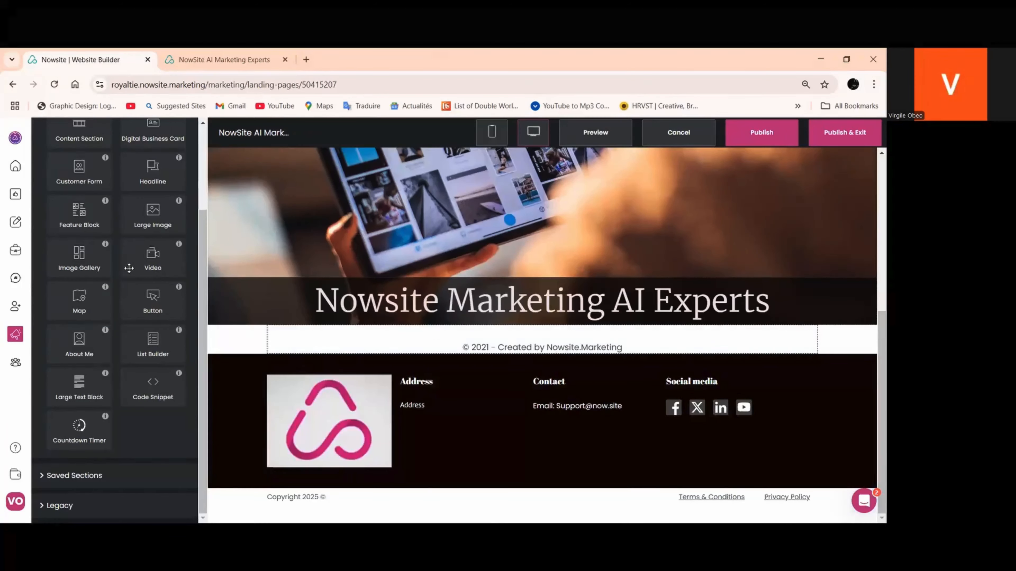
{"action": "scroll", "coordinate": [129, 267], "scroll_direction": "up", "scroll_amount": 3}
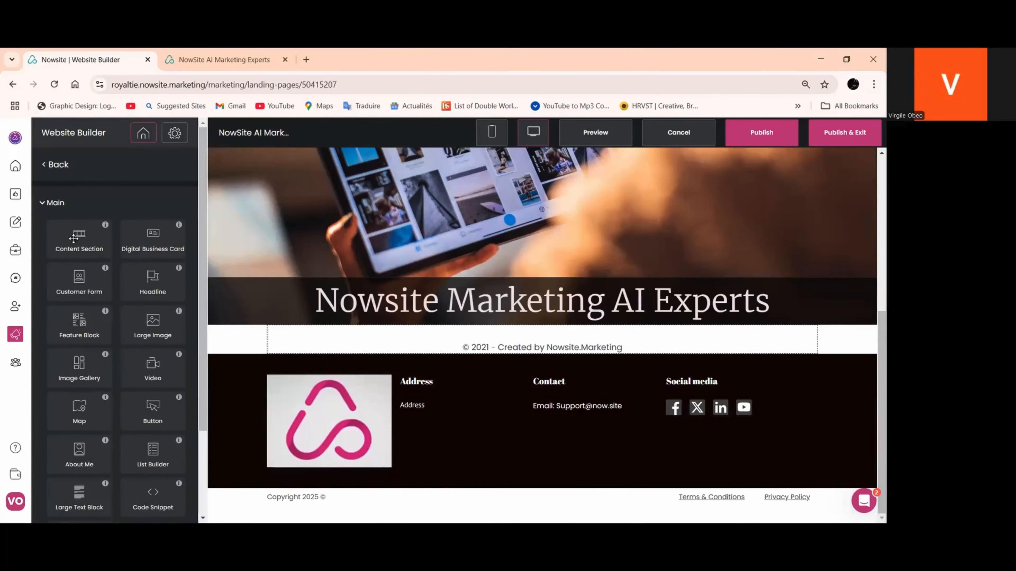
{"action": "left_click_drag", "start_coordinate": [73, 239], "coordinate": [428, 328]}
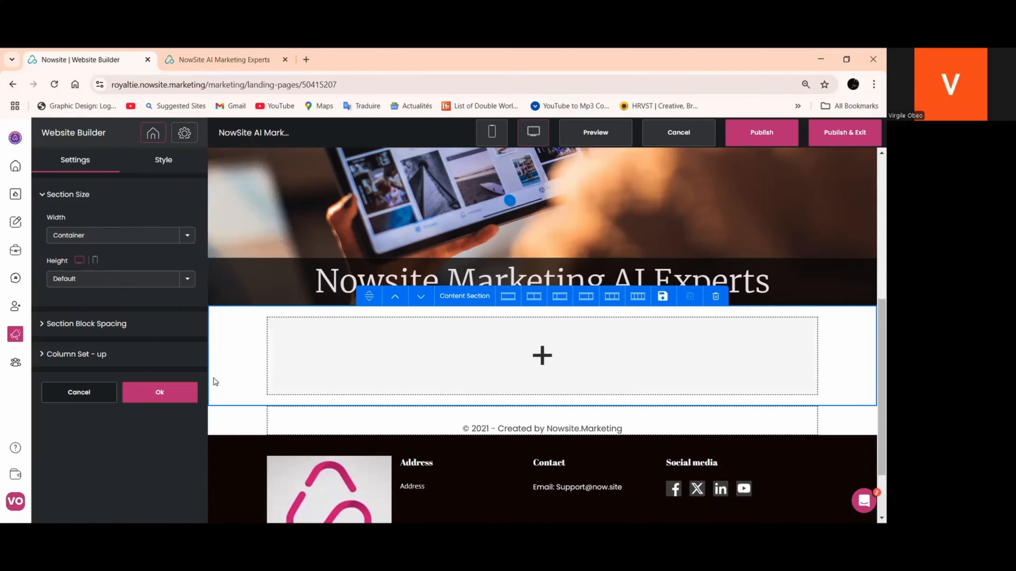
{"action": "left_click", "coordinate": [168, 393]}
Duplicate the empty content section below the Home page banner twice
{"action": "left_click", "coordinate": [255, 339]}
{"action": "scroll", "coordinate": [682, 298], "scroll_direction": "up", "scroll_amount": 6}
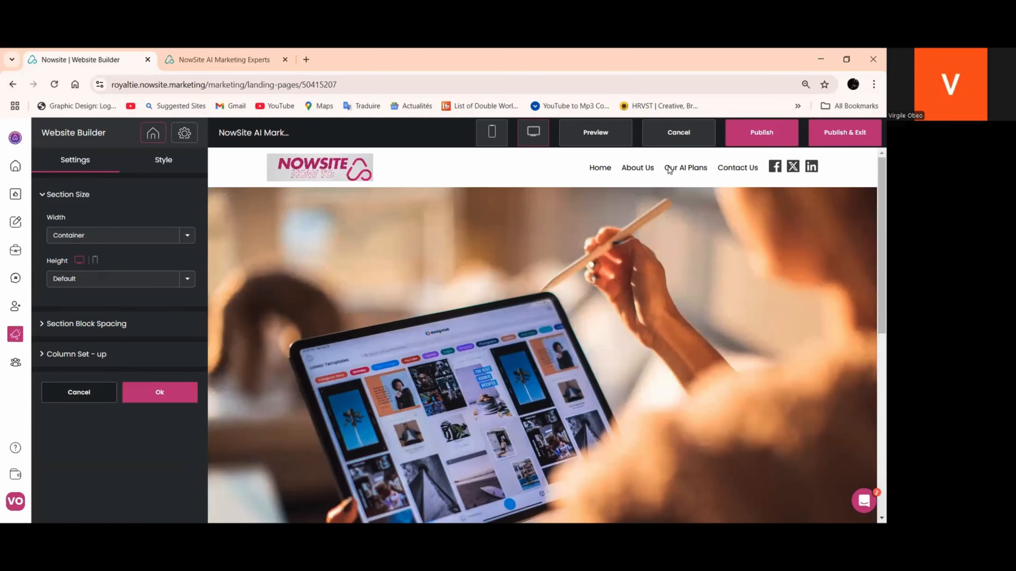
{"action": "scroll", "coordinate": [619, 332], "scroll_direction": "down", "scroll_amount": 4}
{"action": "scroll", "coordinate": [619, 332], "scroll_direction": "down", "scroll_amount": 4}
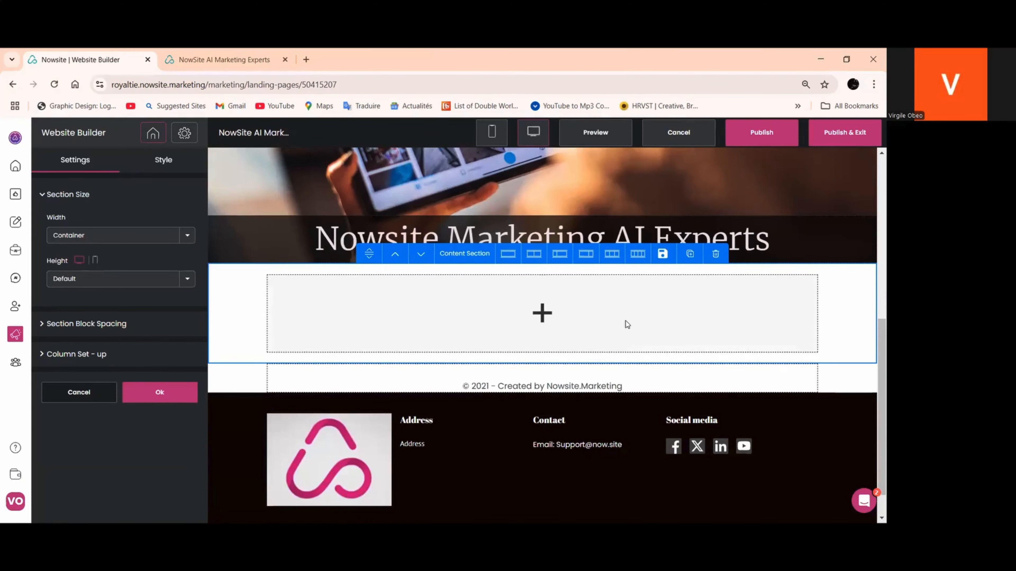
{"action": "left_click", "coordinate": [690, 253]}
{"action": "left_click", "coordinate": [689, 255]}
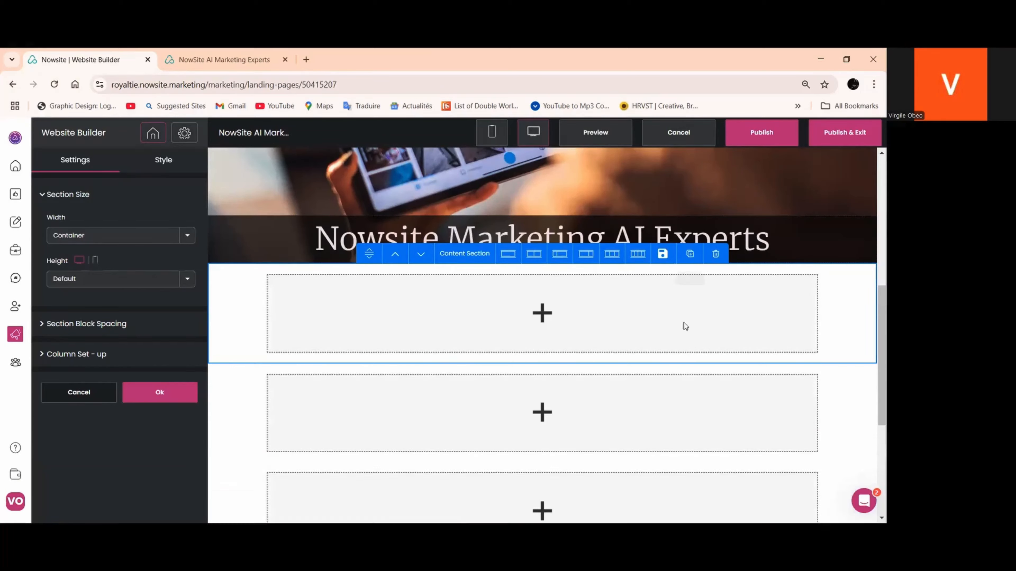
Close the section settings and add a Feature Block to the first empty content section below the Home page banner
{"action": "scroll", "coordinate": [644, 345], "scroll_direction": "down", "scroll_amount": 4}
{"action": "scroll", "coordinate": [565, 238], "scroll_direction": "up", "scroll_amount": 1}
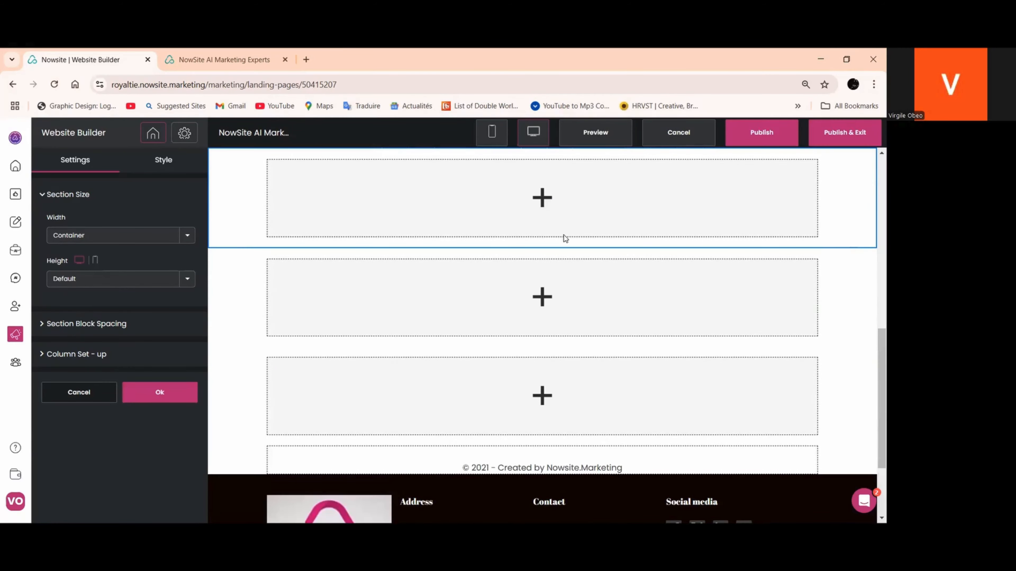
{"action": "left_click", "coordinate": [167, 398]}
{"action": "scroll", "coordinate": [329, 415], "scroll_direction": "up", "scroll_amount": 5}
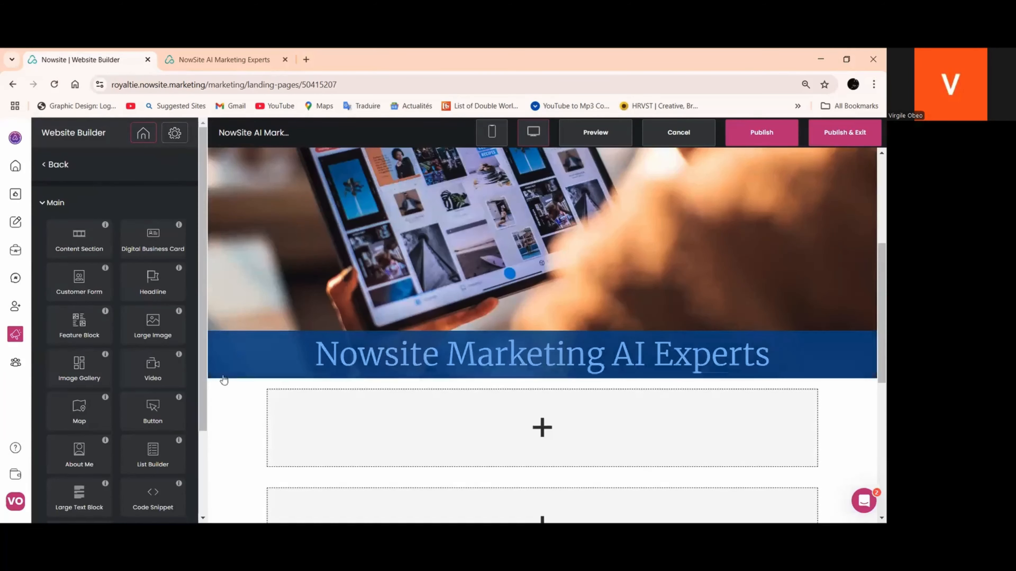
{"action": "scroll", "coordinate": [504, 419], "scroll_direction": "down", "scroll_amount": 3}
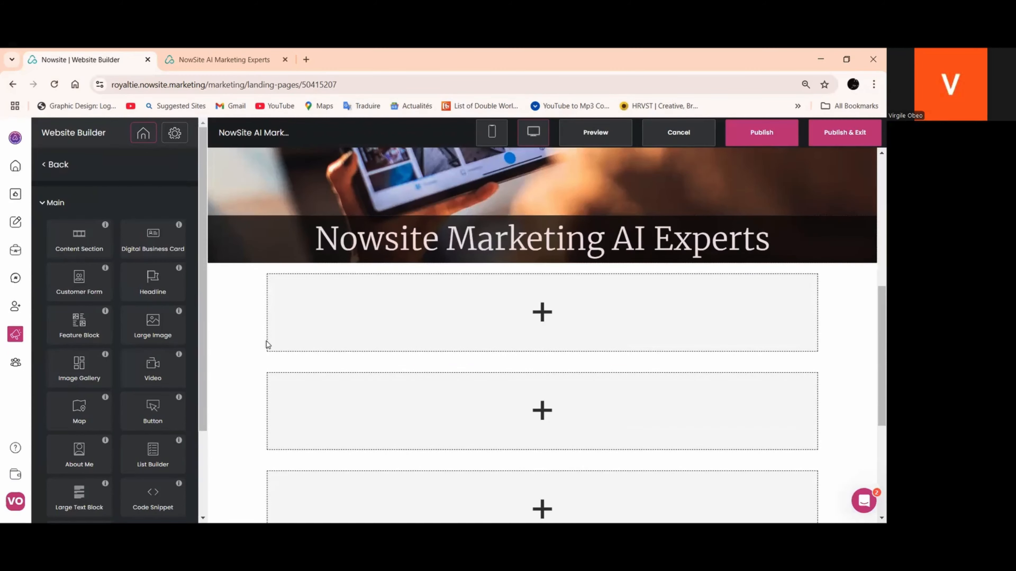
{"action": "left_click", "coordinate": [259, 317]}
{"action": "left_click", "coordinate": [158, 393]}
{"action": "left_click_drag", "start_coordinate": [85, 325], "coordinate": [408, 329]}
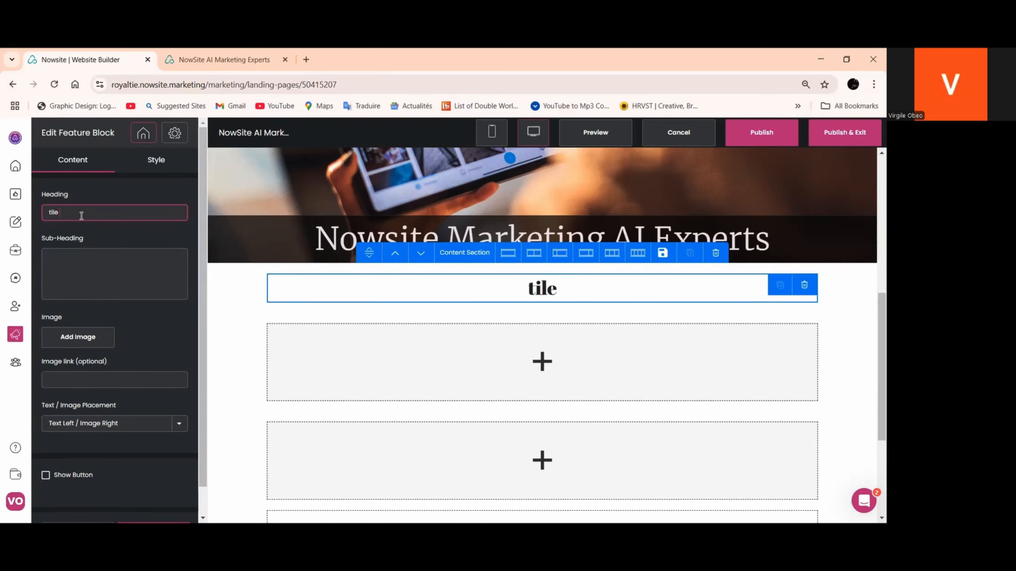
Set the feature block's heading to "Interest"
{"action": "key", "text": "BackSpace"}
{"action": "key", "text": "BackSpace"}
{"action": "type", "text": "tle"}
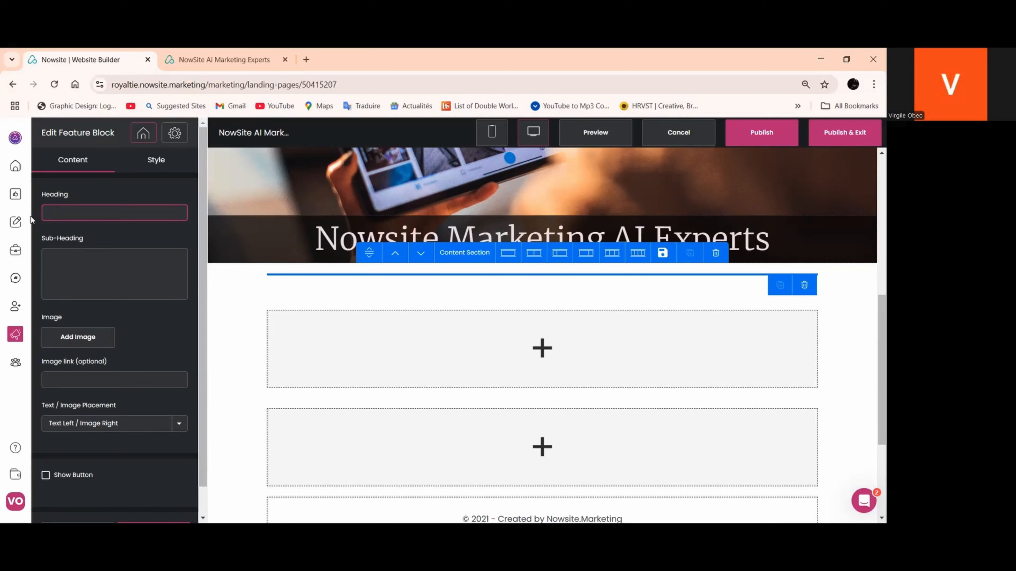
{"action": "type", "text": "Inytres"}
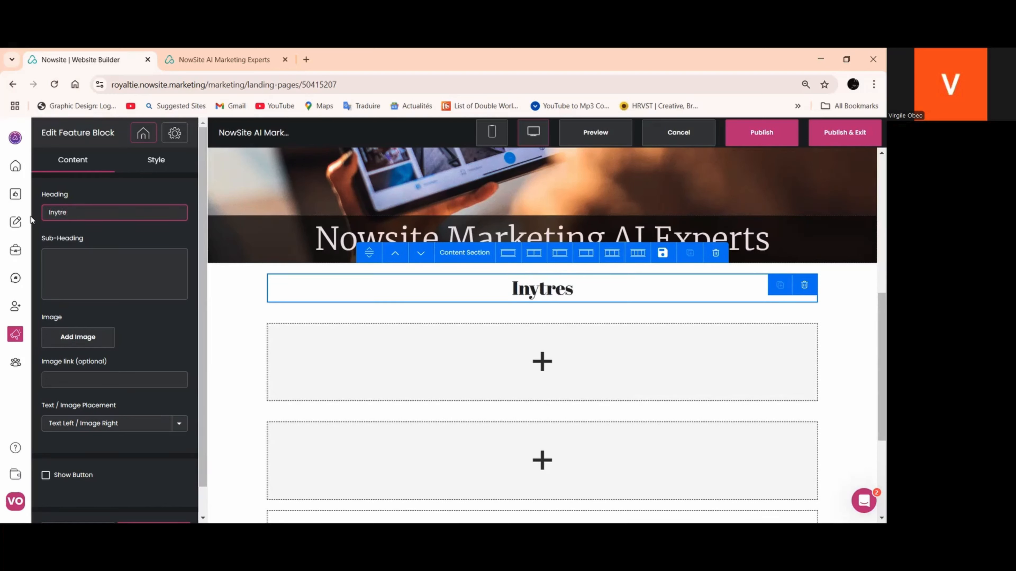
{"action": "key", "text": "BackSpace"}
{"action": "key", "text": "BackSpace"}
{"action": "type", "text": "te"}
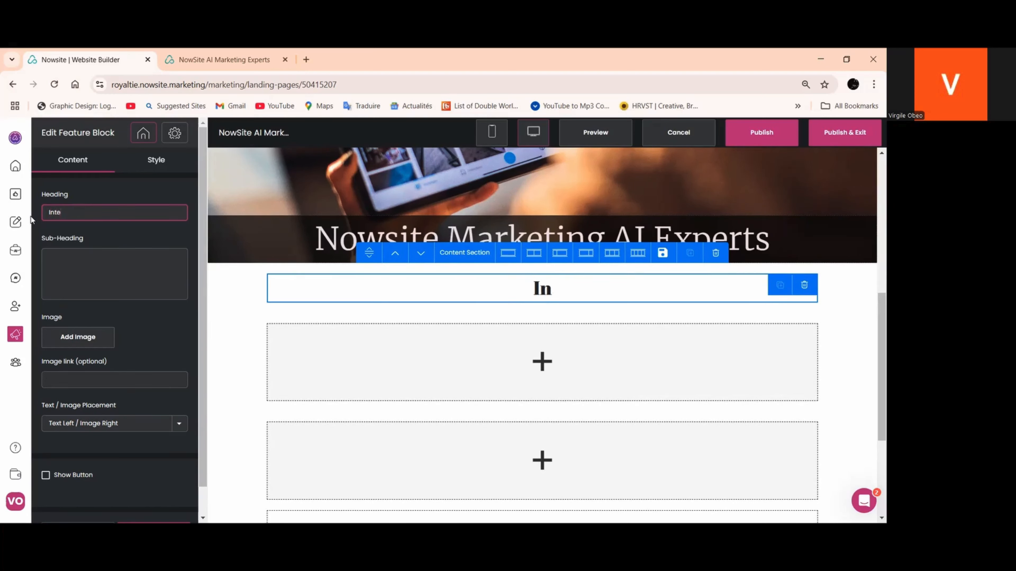
{"action": "type", "text": "rest"}
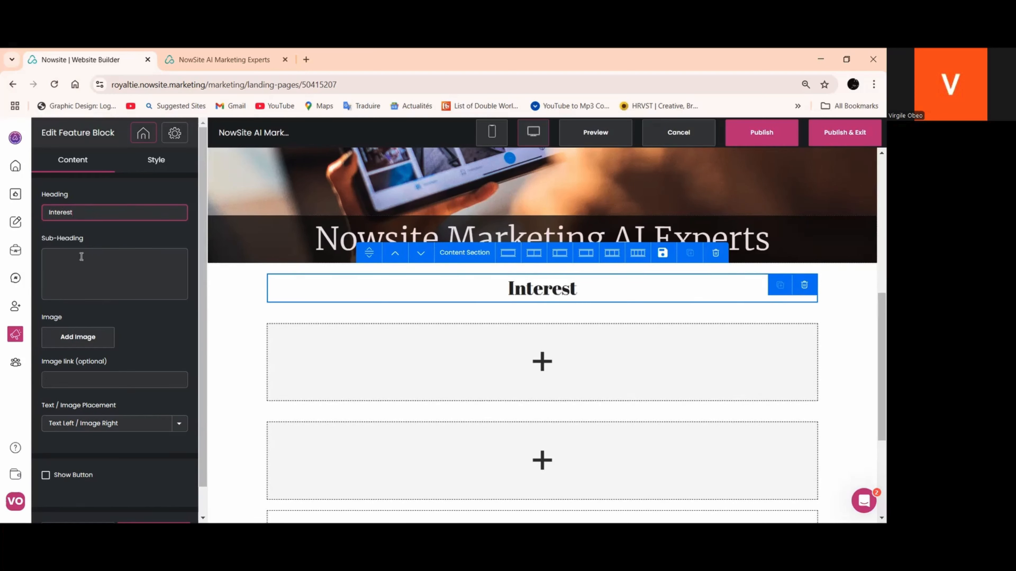
Set the feature block's sub-heading to "Intentions"
{"action": "left_click", "coordinate": [86, 261]}
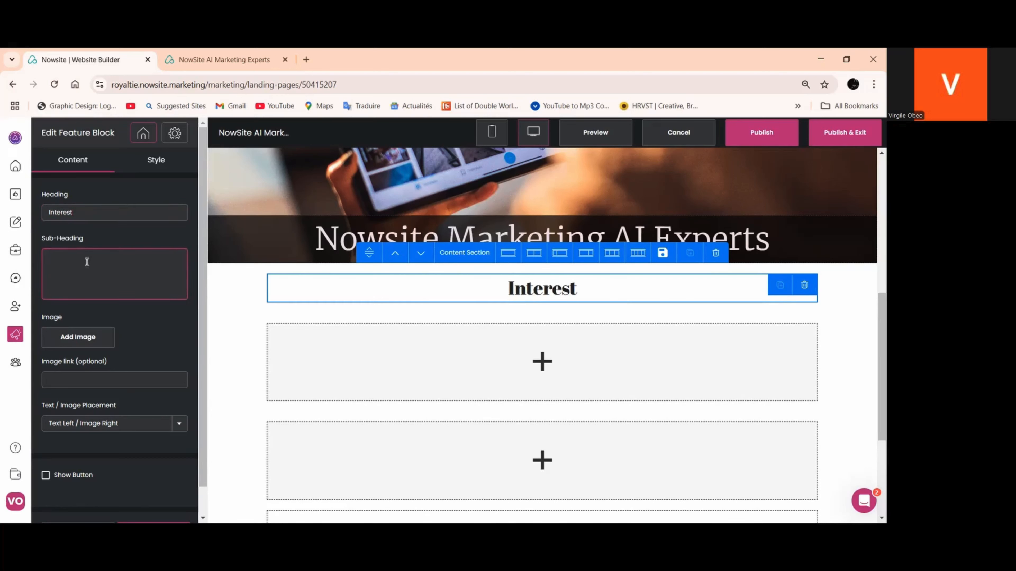
{"action": "type", "text": "Inte"}
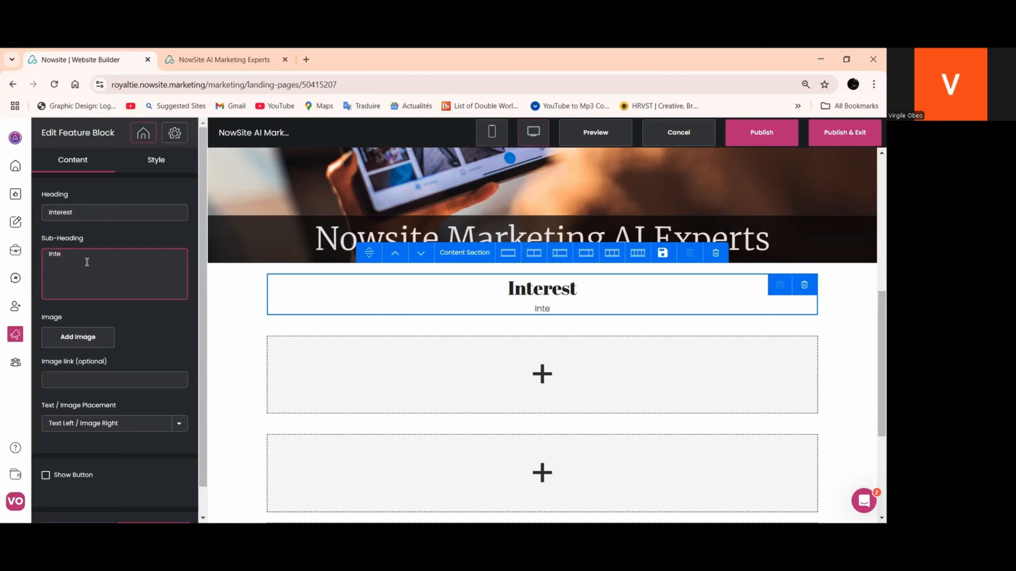
{"action": "type", "text": "ntions"}
Show a button in the feature block and set its text to "Call To Action"
{"action": "scroll", "coordinate": [132, 475], "scroll_direction": "down", "scroll_amount": 1}
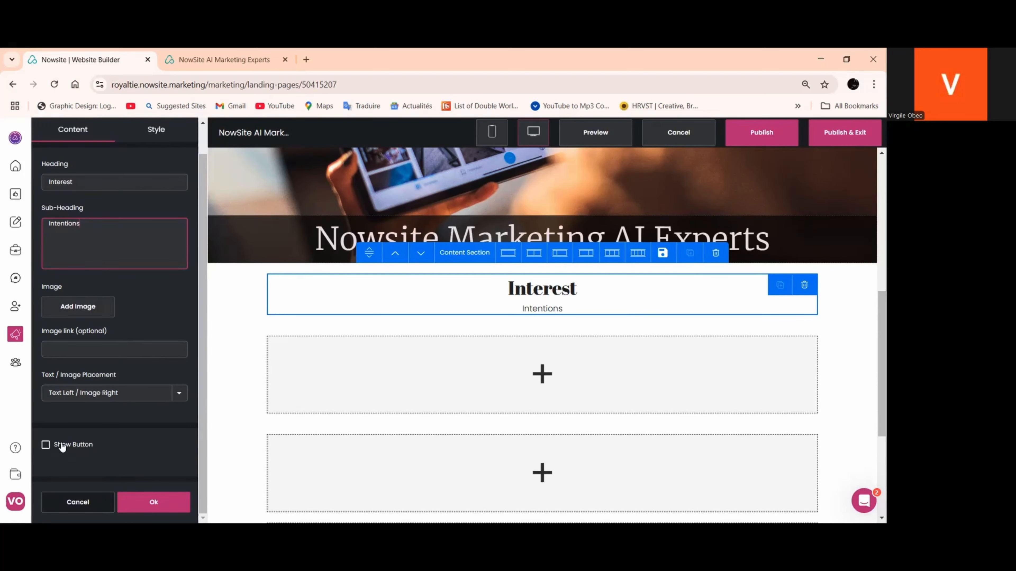
{"action": "left_click", "coordinate": [46, 445]}
{"action": "scroll", "coordinate": [58, 381], "scroll_direction": "down", "scroll_amount": 4}
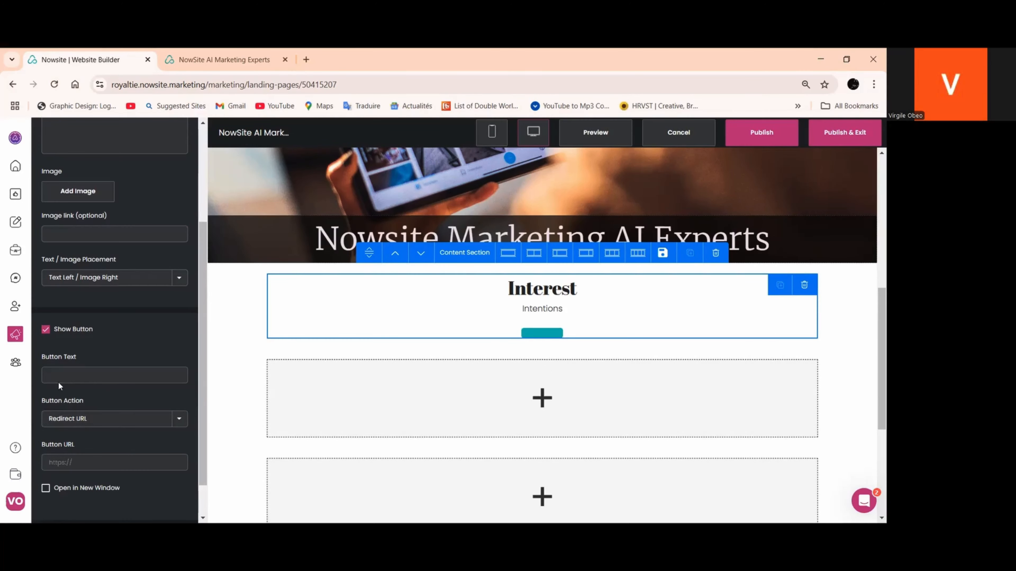
{"action": "left_click", "coordinate": [59, 373]}
{"action": "type", "text": "Ca"}
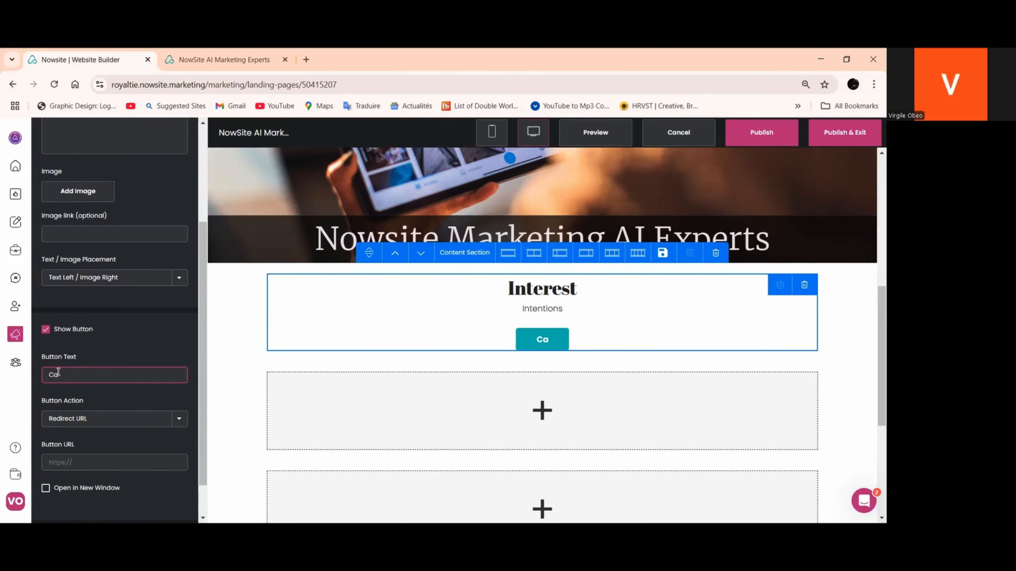
{"action": "type", "text": "ll To Action"}
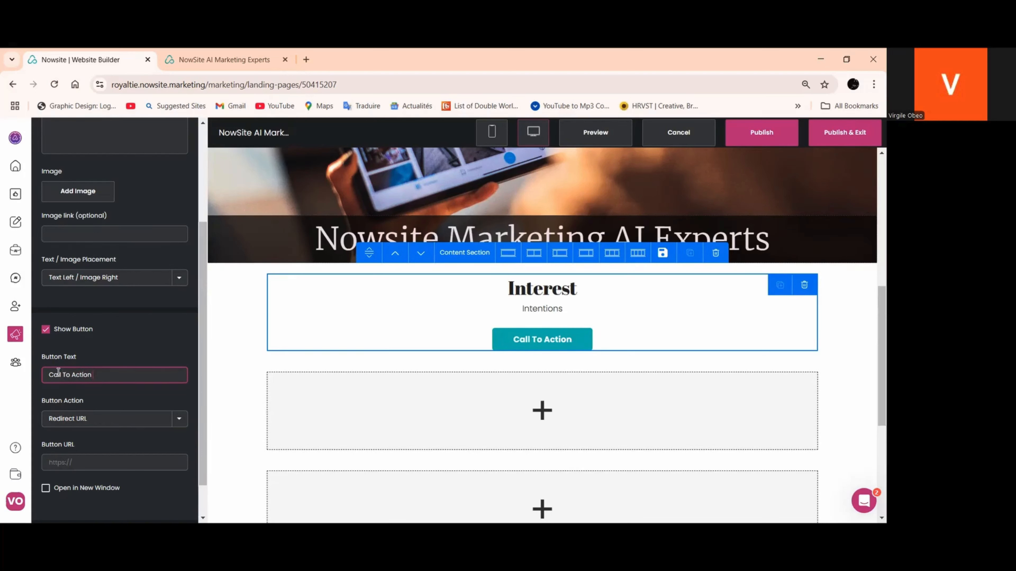
{"action": "scroll", "coordinate": [118, 331], "scroll_direction": "up", "scroll_amount": 3}
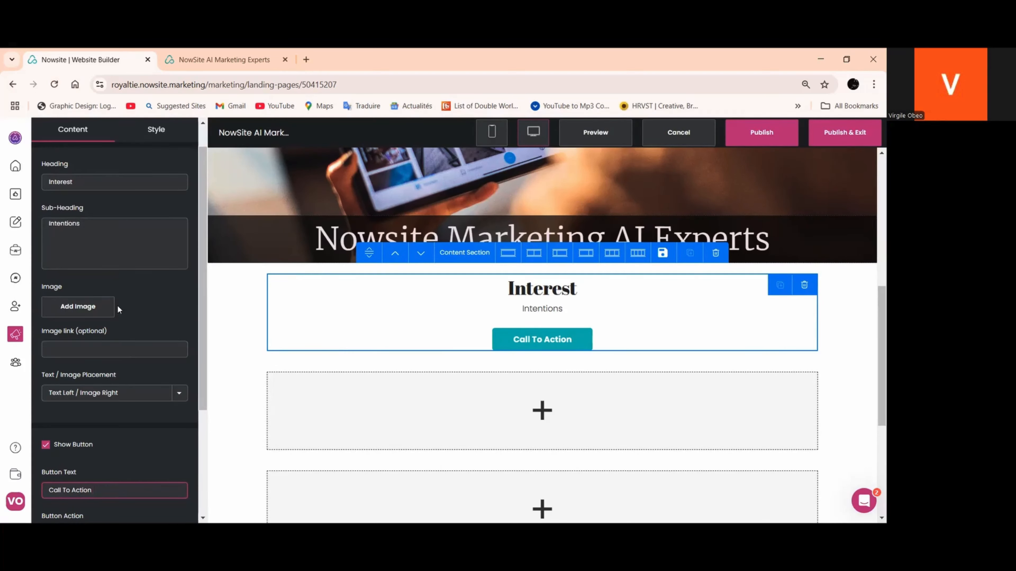
{"action": "left_click", "coordinate": [86, 310]}
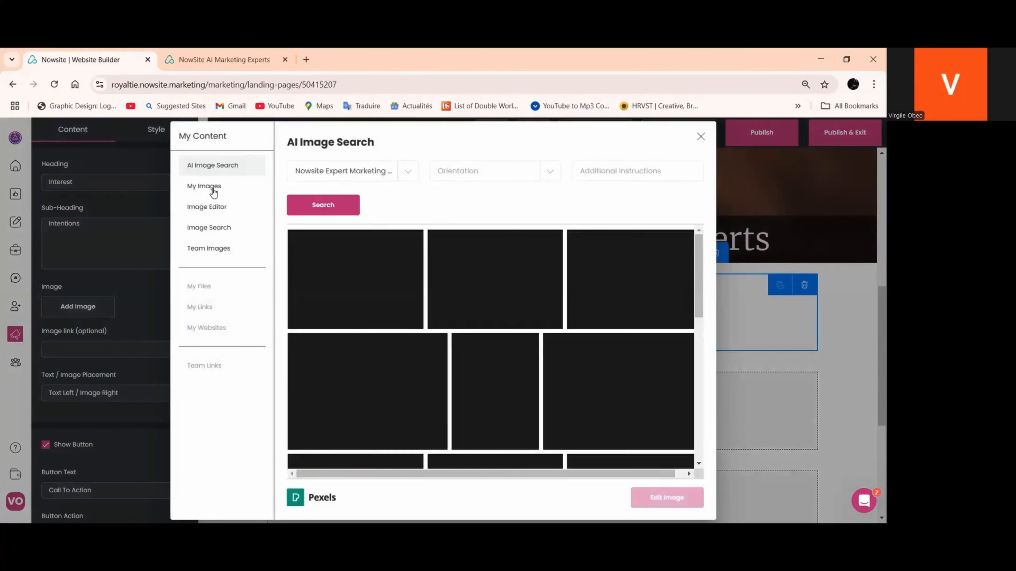
{"action": "left_click", "coordinate": [212, 188]}
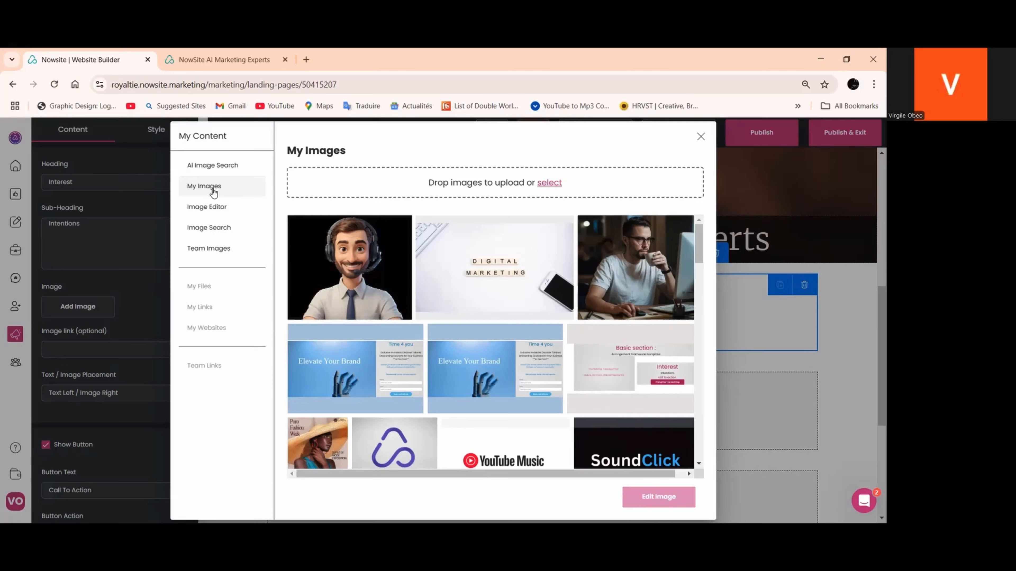
{"action": "left_click", "coordinate": [700, 137]}
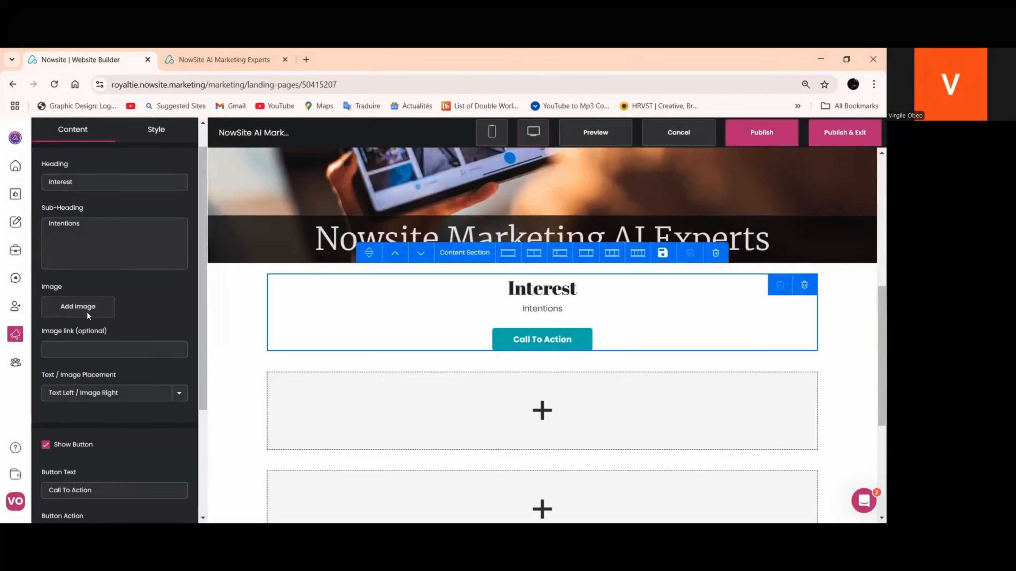
Add the Digital Marketing picture from My Images as the feature block's image
{"action": "left_click", "coordinate": [80, 307]}
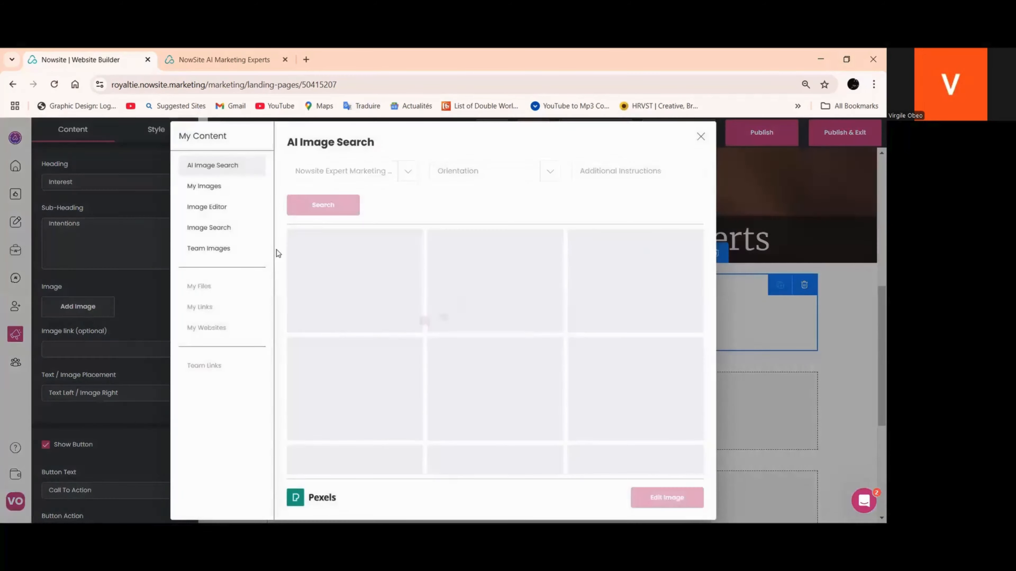
{"action": "left_click", "coordinate": [198, 188]}
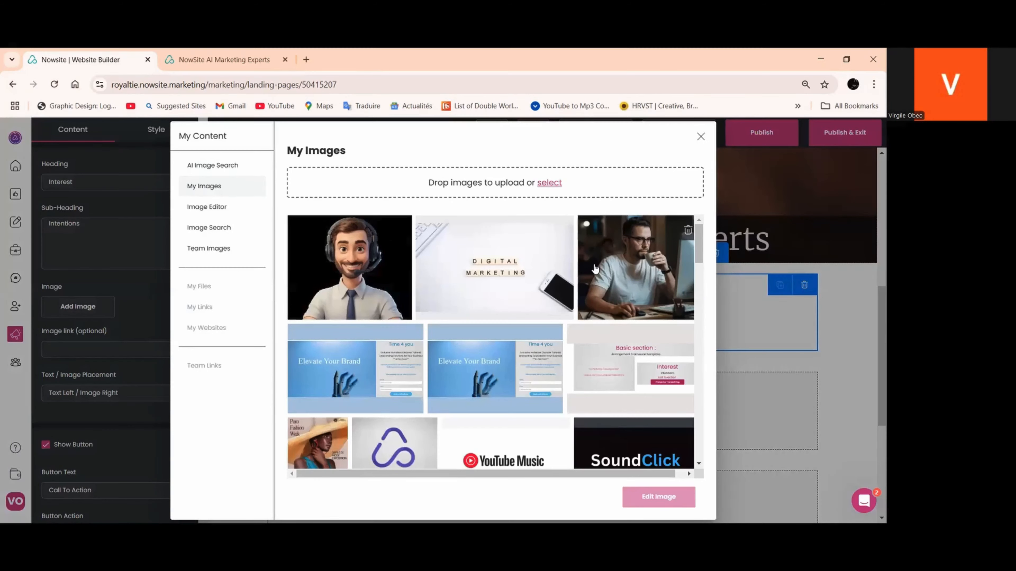
{"action": "left_click", "coordinate": [453, 271]}
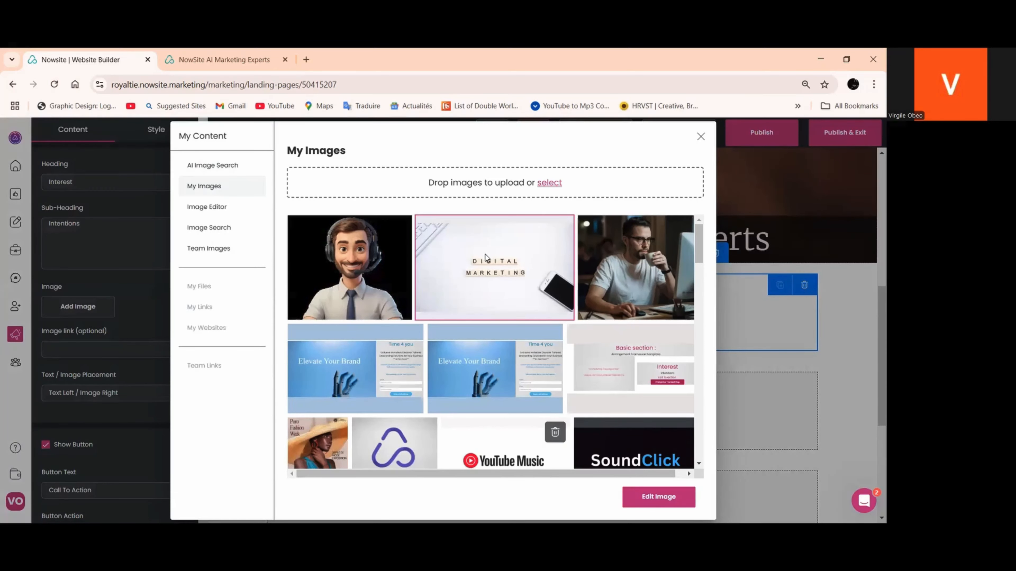
{"action": "left_click", "coordinate": [644, 506]}
{"action": "left_click", "coordinate": [659, 468]}
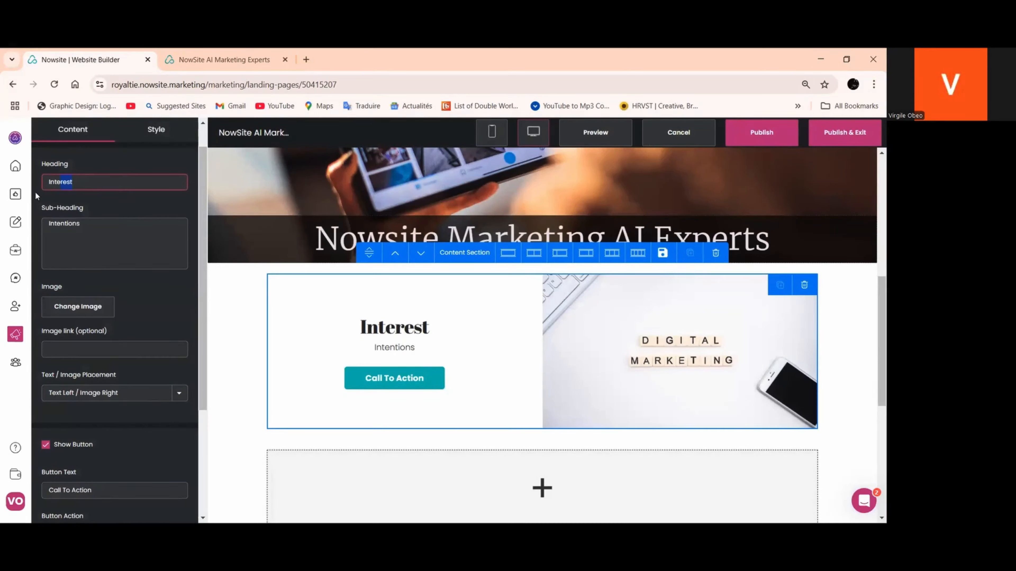
Replace the feature block's heading with "Who We are:"
{"action": "left_click_drag", "start_coordinate": [36, 193], "coordinate": [32, 194]}
{"action": "type", "text": "Who"}
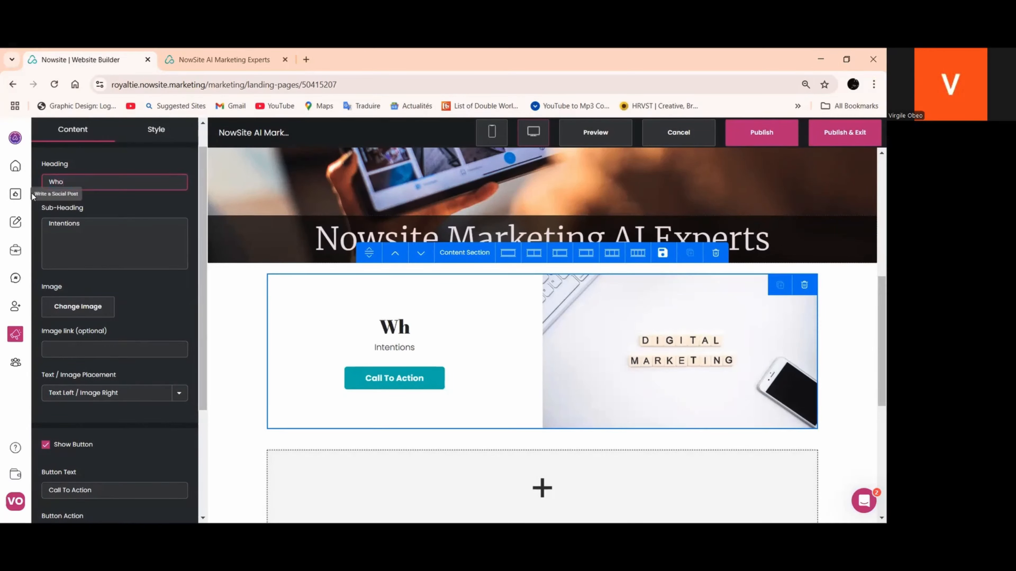
{"action": "type", "text": " We /are"}
{"action": "key", "text": "BackSpace"}
{"action": "key", "text": "BackSpace"}
{"action": "key", "text": "BackSpace"}
{"action": "key", "text": "BackSpace"}
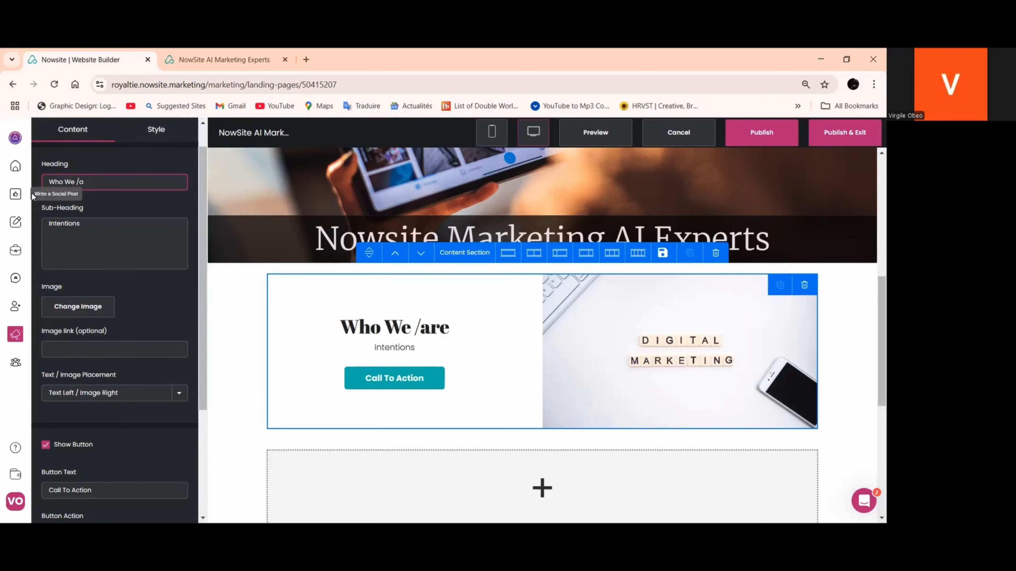
{"action": "type", "text": "are"}
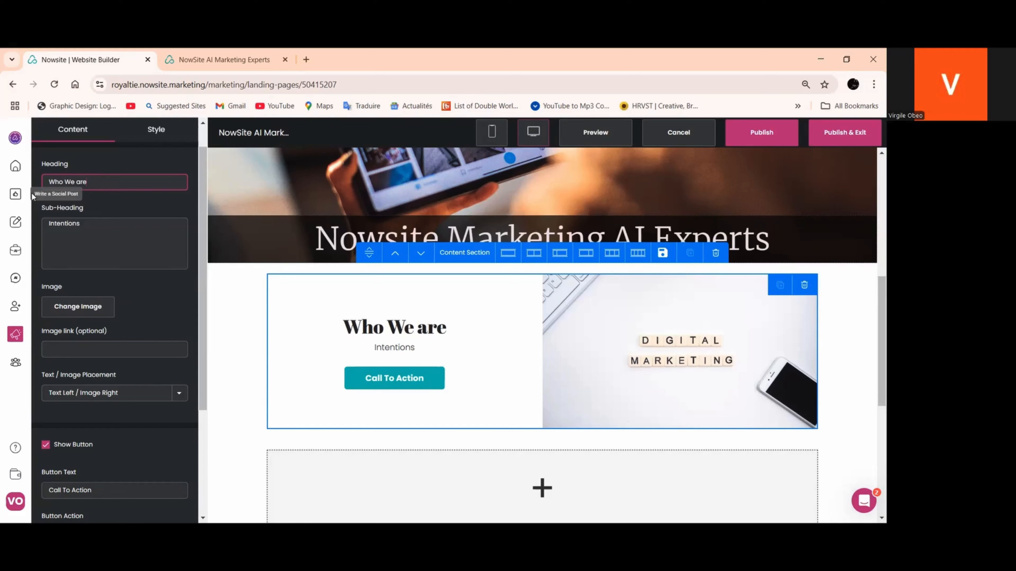
{"action": "type", "text": ":"}
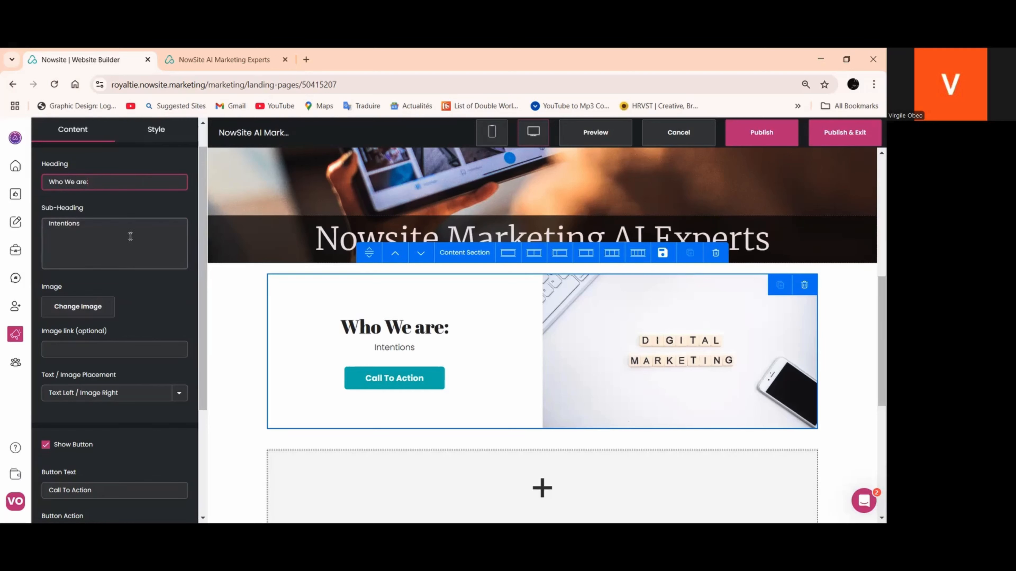
Copy the address of the published site's About Us page for use as the feature block button's link
{"action": "scroll", "coordinate": [130, 236], "scroll_direction": "down", "scroll_amount": 4}
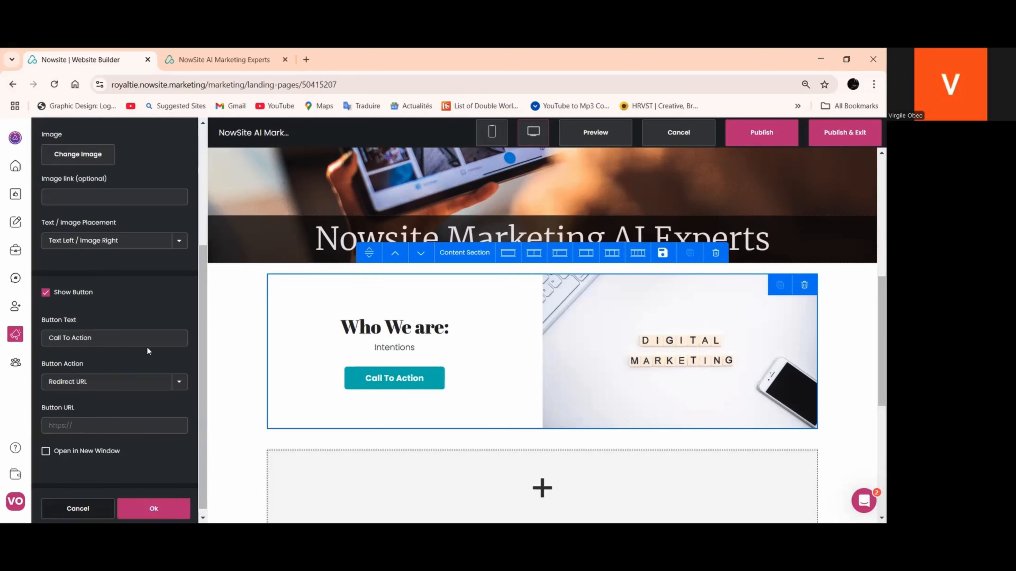
{"action": "left_click", "coordinate": [178, 377]}
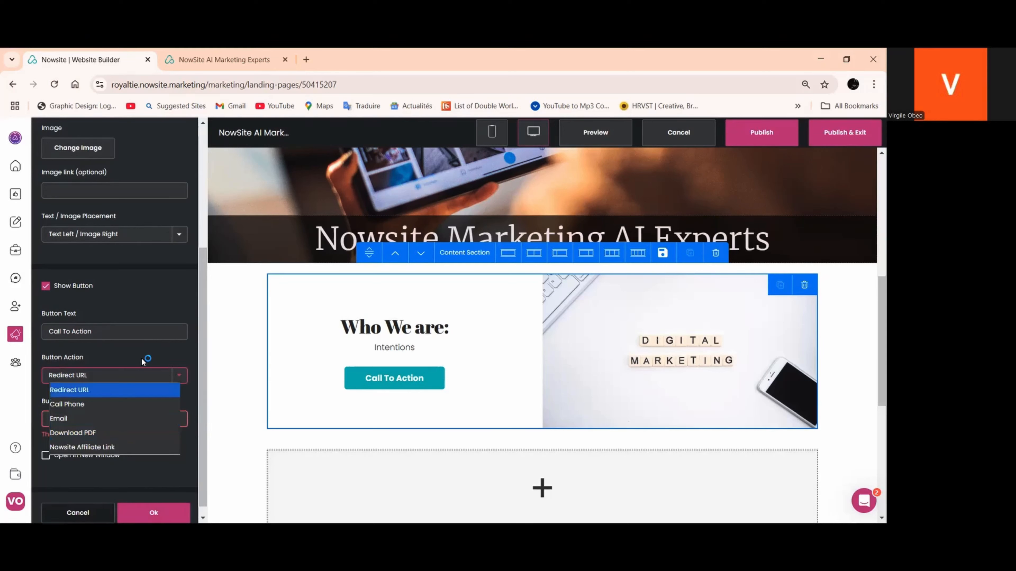
{"action": "left_click", "coordinate": [145, 358]}
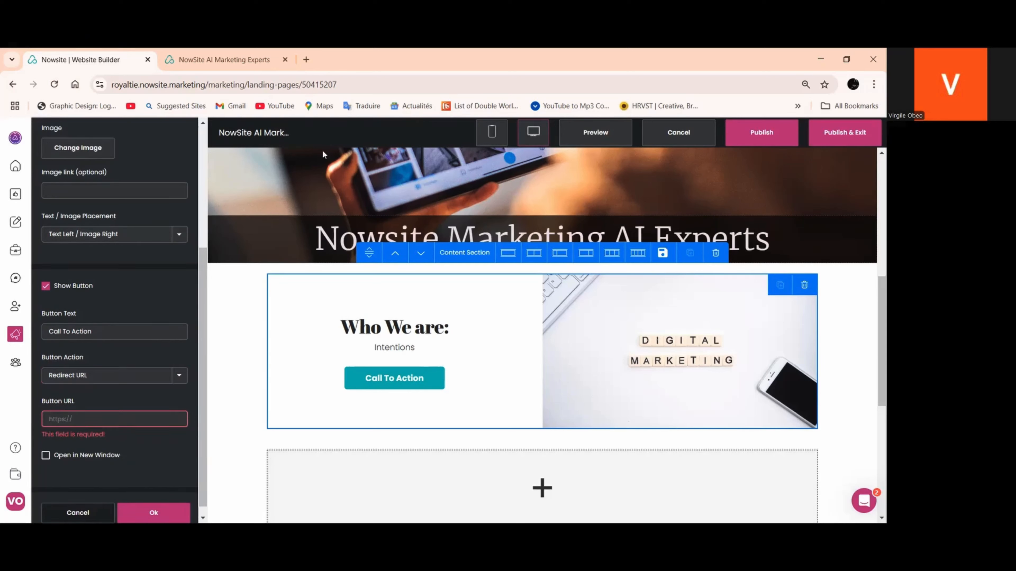
{"action": "left_click", "coordinate": [252, 60]}
{"action": "scroll", "coordinate": [557, 150], "scroll_direction": "up", "scroll_amount": 10}
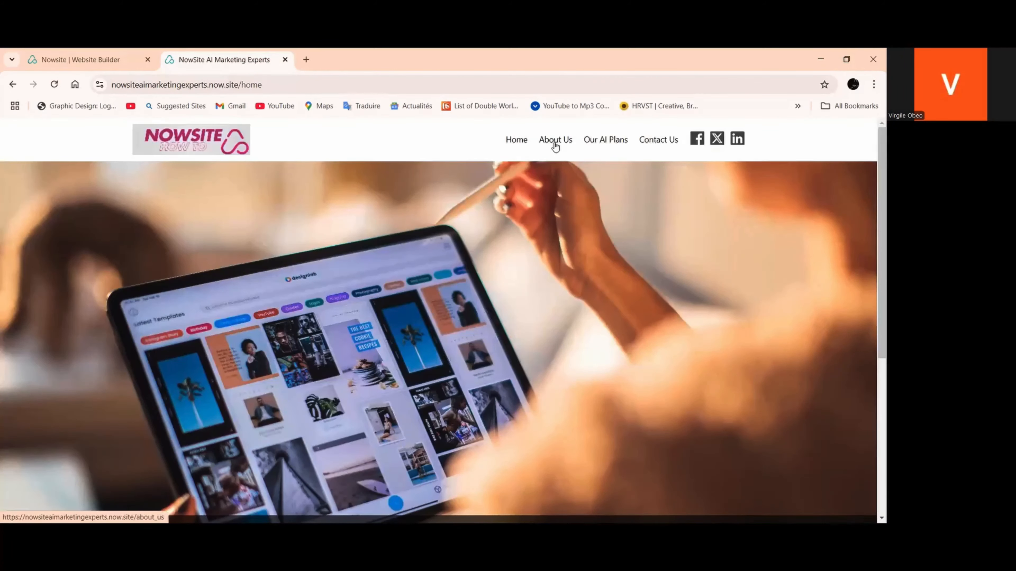
{"action": "left_click", "coordinate": [555, 145]}
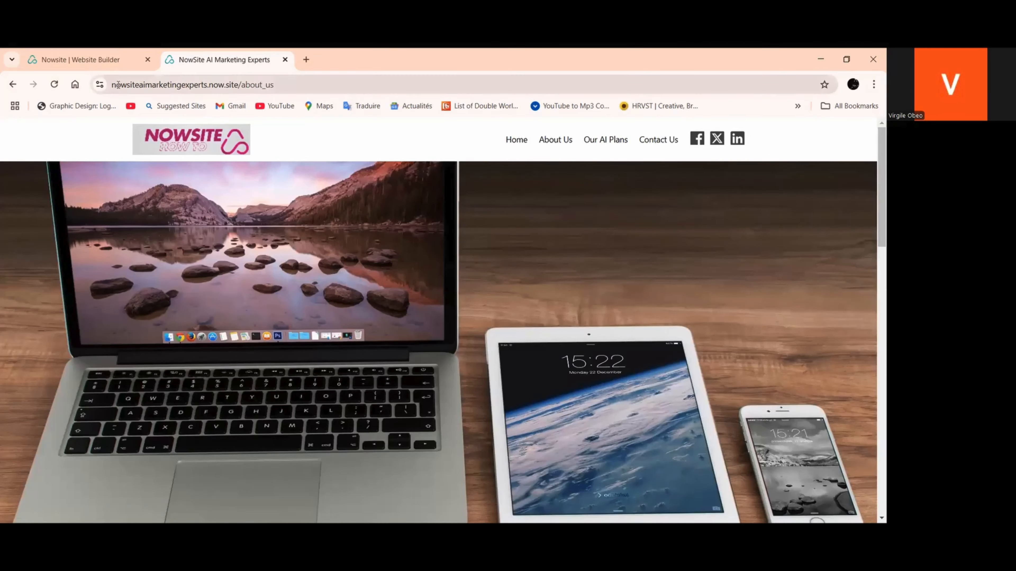
{"action": "left_click", "coordinate": [271, 85]}
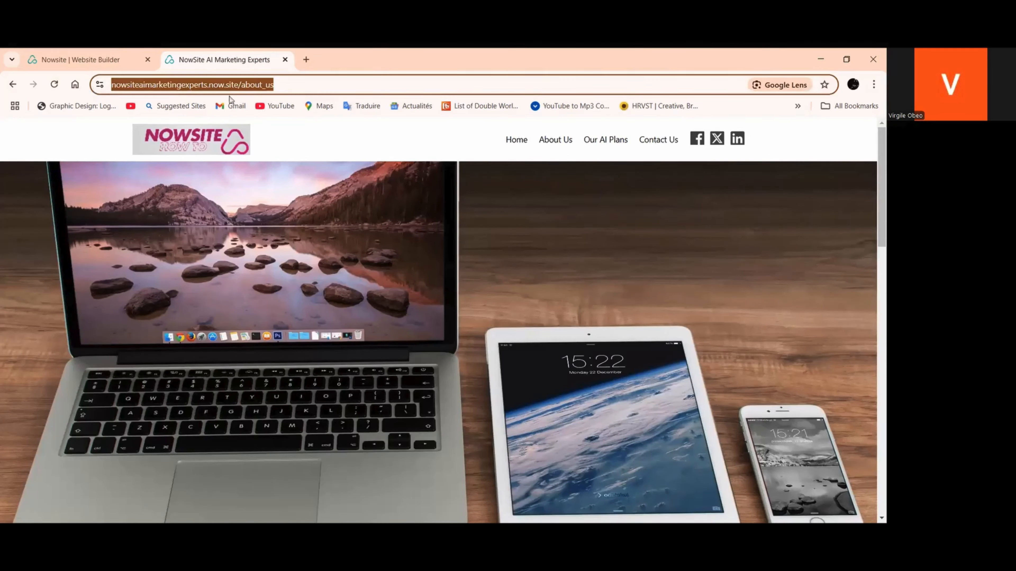
{"action": "right_click", "coordinate": [220, 84]}
{"action": "left_click", "coordinate": [252, 195]}
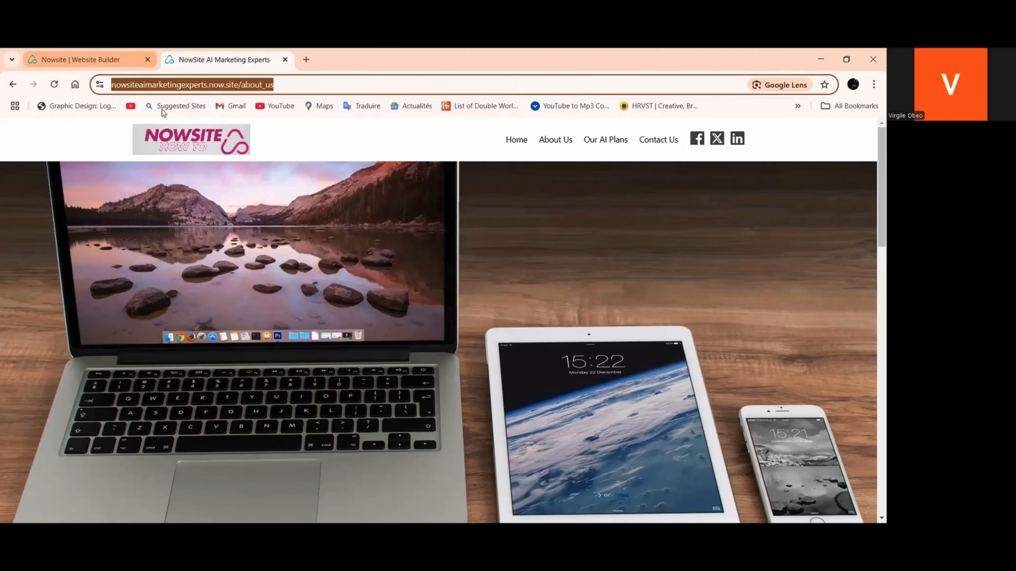
Paste the About Us page address as the feature block's button URL in the website builder and apply the block settings
{"action": "left_click", "coordinate": [103, 58]}
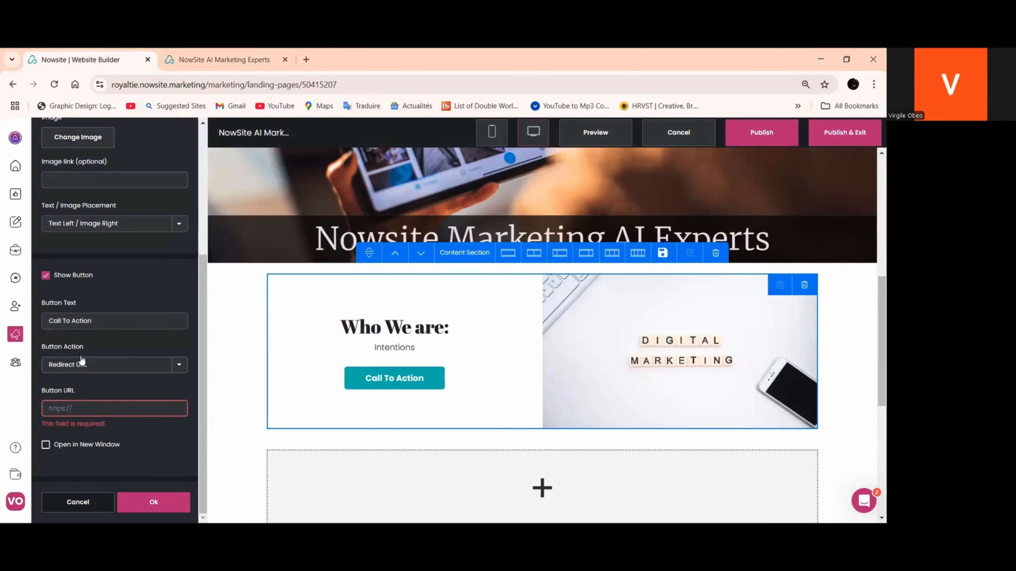
{"action": "right_click", "coordinate": [76, 411]}
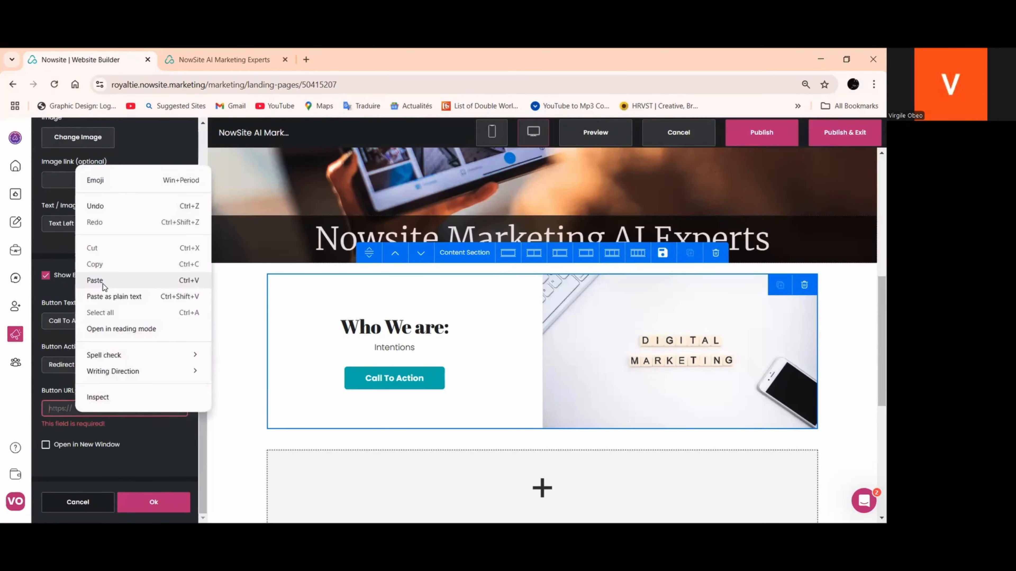
{"action": "left_click", "coordinate": [104, 282]}
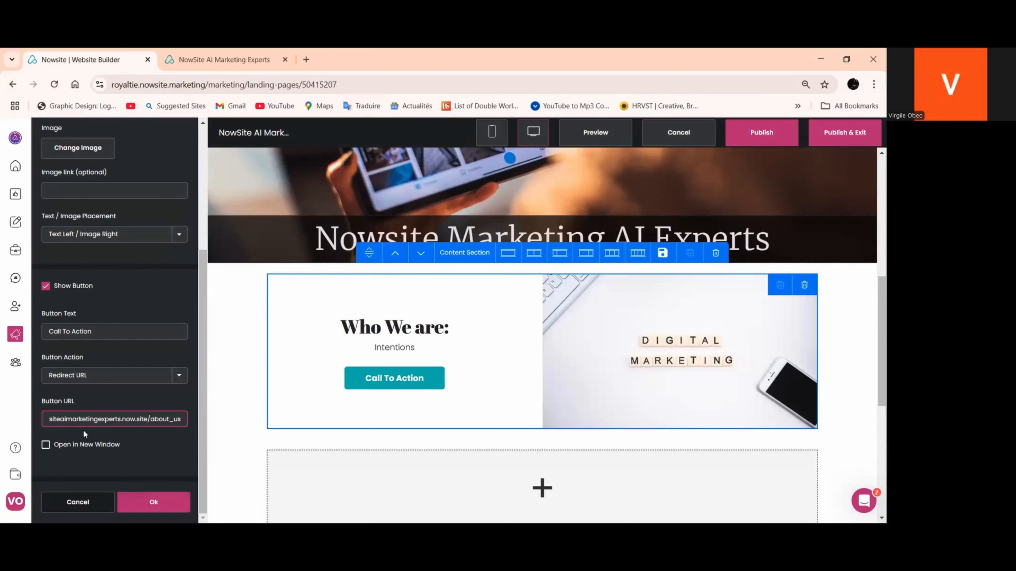
{"action": "left_click", "coordinate": [154, 502]}
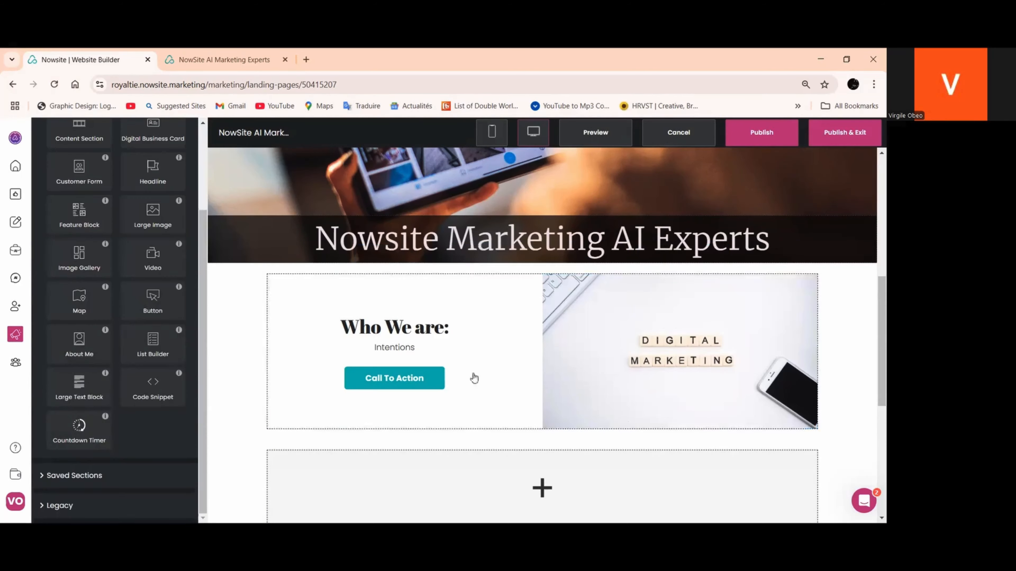
Replace the feature block's button text with "Learn More"
{"action": "left_click", "coordinate": [411, 379]}
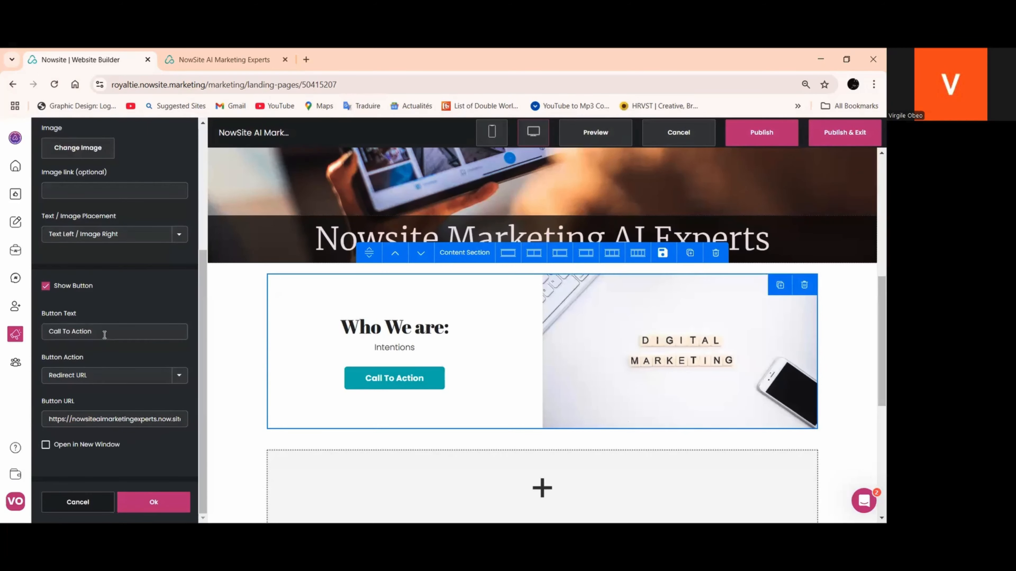
{"action": "left_click_drag", "start_coordinate": [103, 331], "coordinate": [46, 333]}
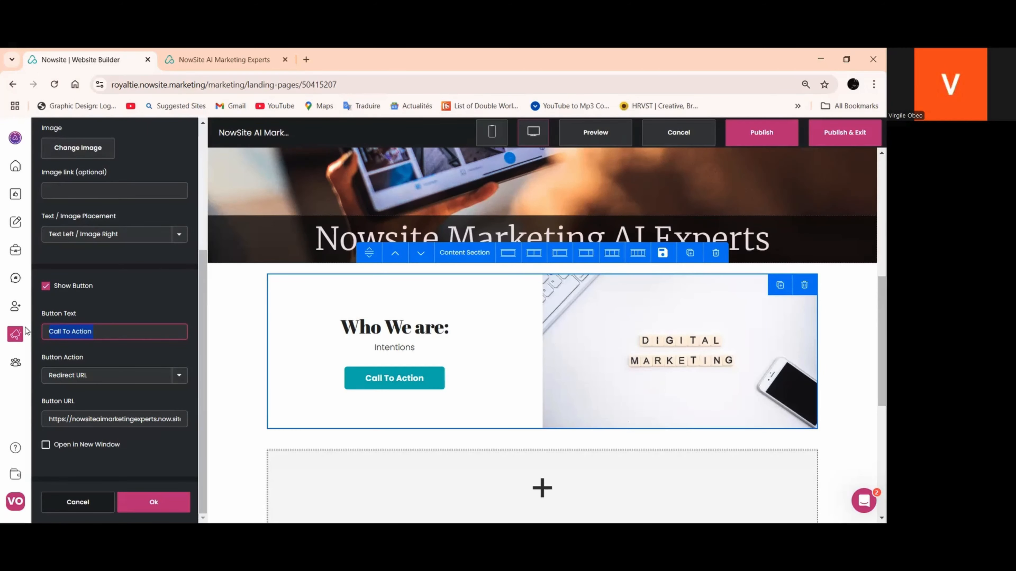
{"action": "type", "text": "Le"}
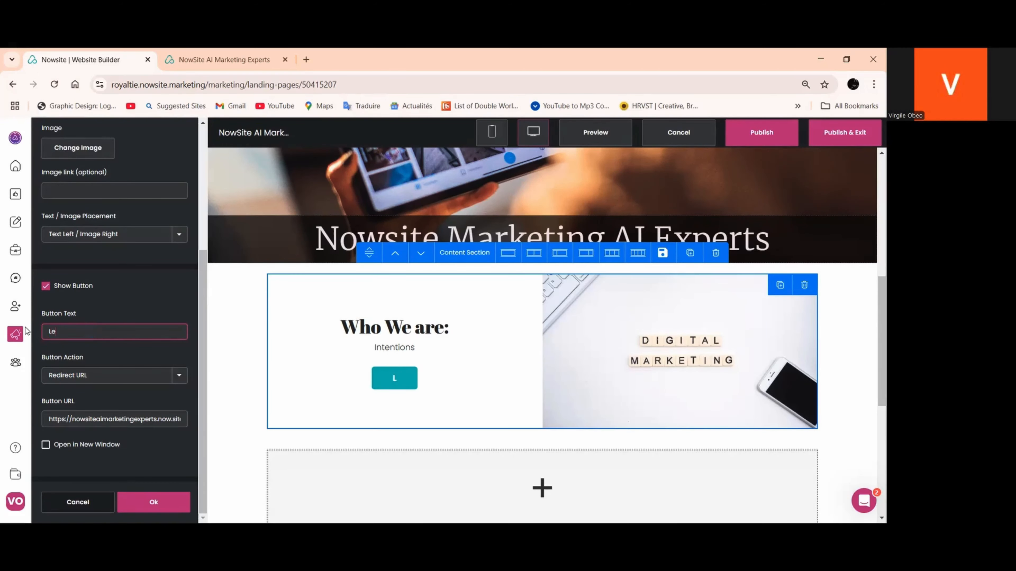
{"action": "type", "text": "arn More"}
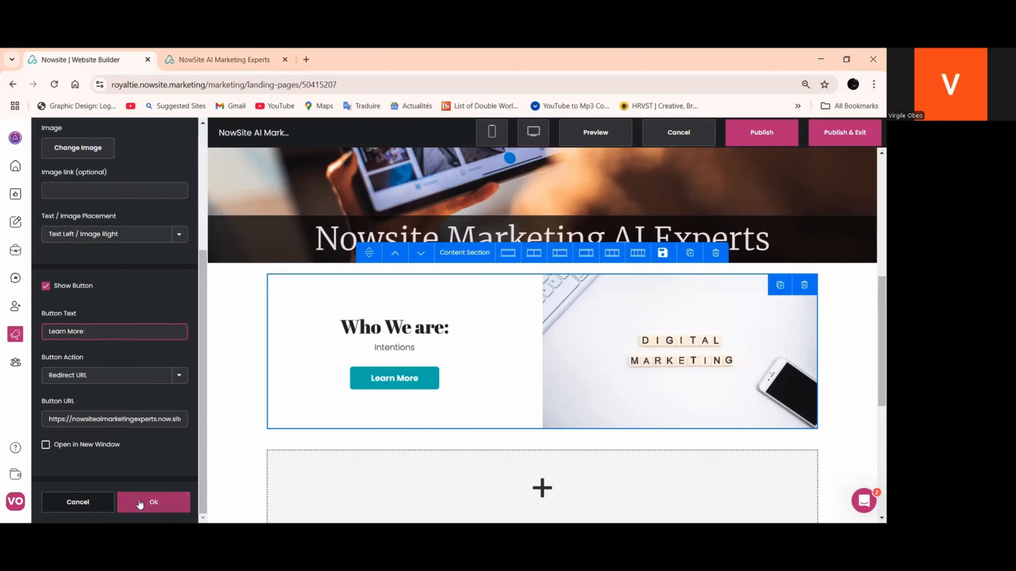
Set the font size of the feature block's heading to 35 px
{"action": "scroll", "coordinate": [129, 384], "scroll_direction": "up", "scroll_amount": 4}
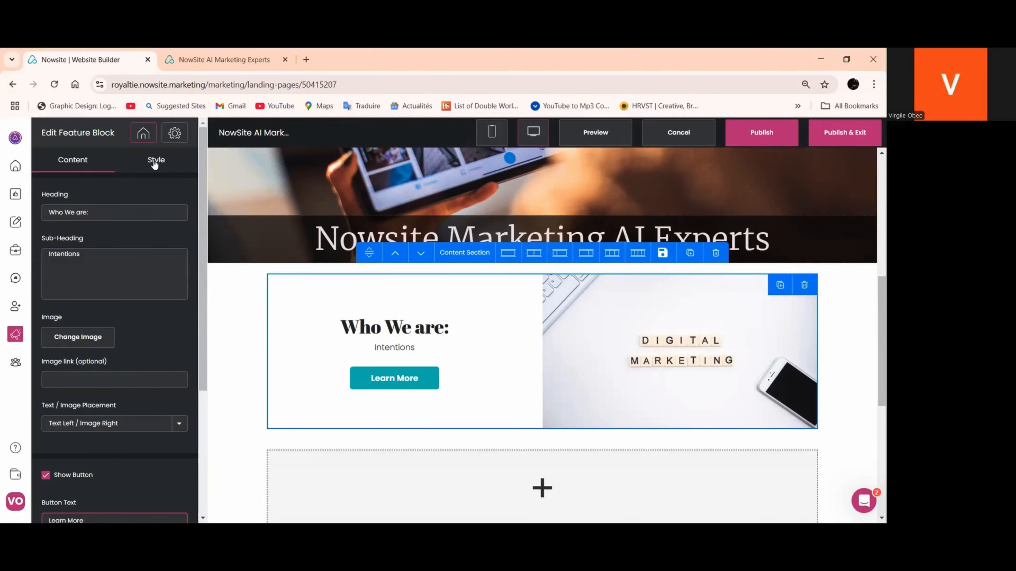
{"action": "left_click", "coordinate": [154, 162]}
{"action": "left_click", "coordinate": [96, 405]}
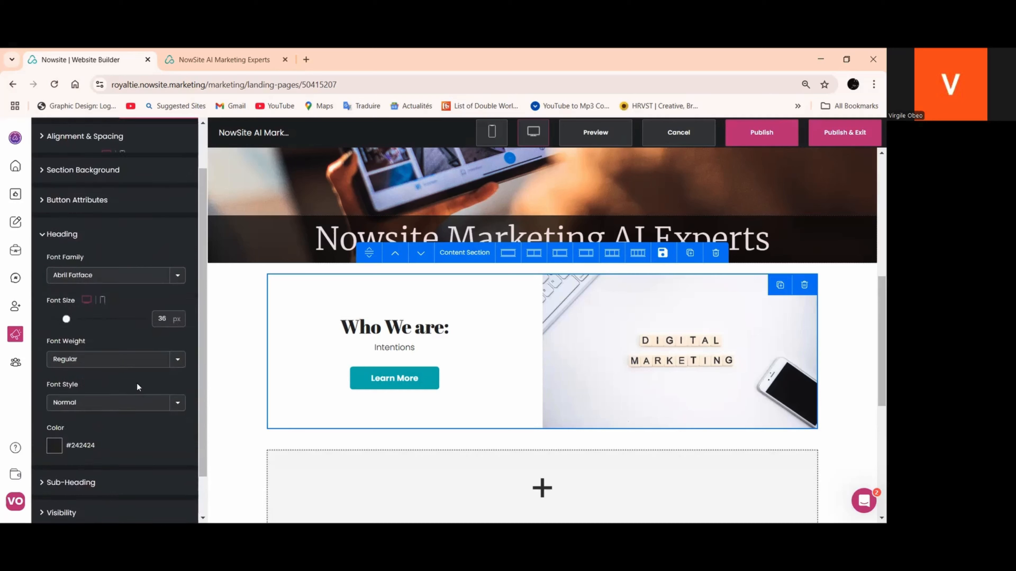
{"action": "scroll", "coordinate": [138, 386], "scroll_direction": "down", "scroll_amount": 1}
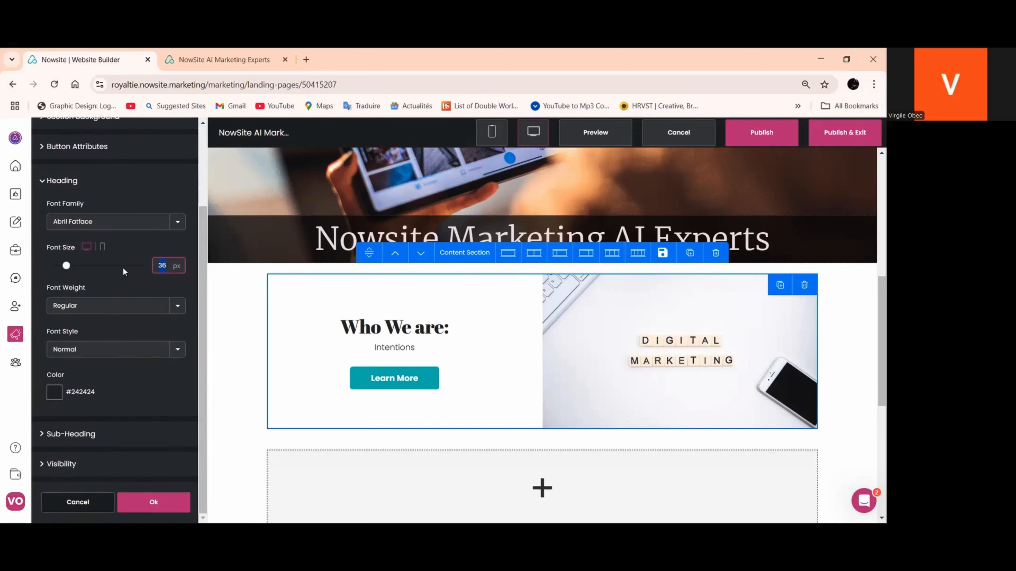
{"action": "type", "text": "35"}
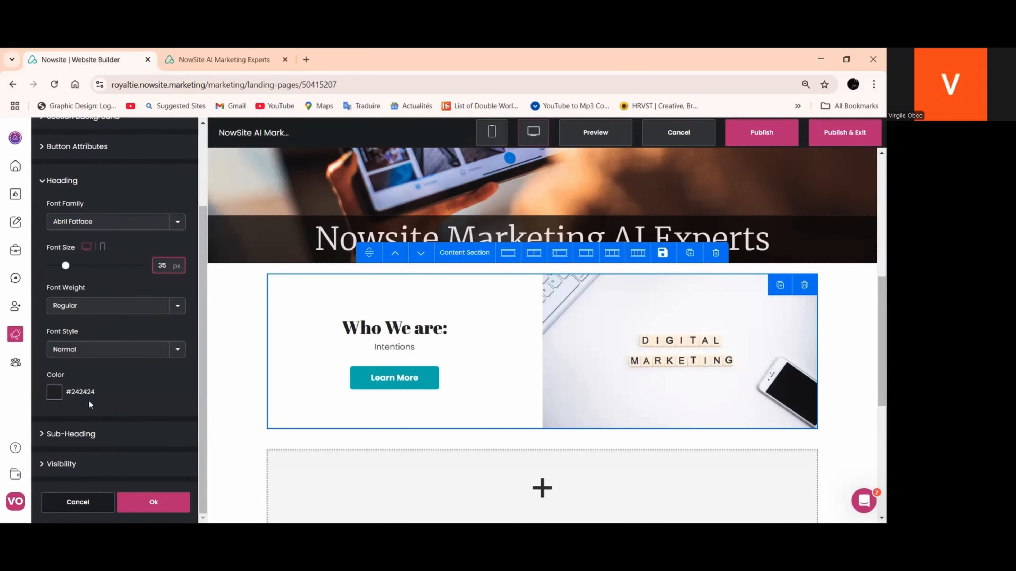
Set the font size of the feature block's sub-heading to 18 px and apply the style changes
{"action": "left_click", "coordinate": [71, 435]}
{"action": "double_click", "coordinate": [162, 296]}
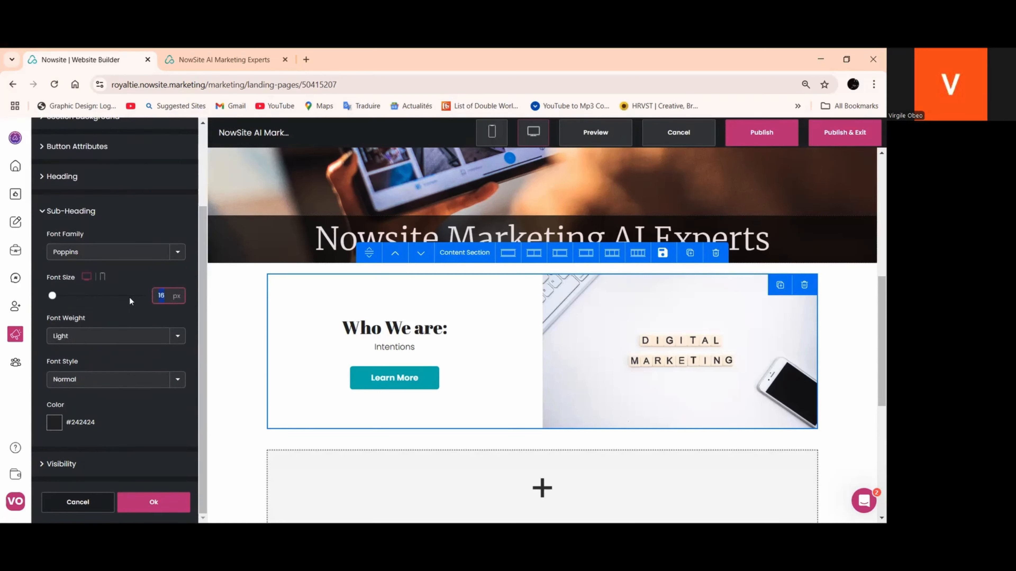
{"action": "type", "text": "18"}
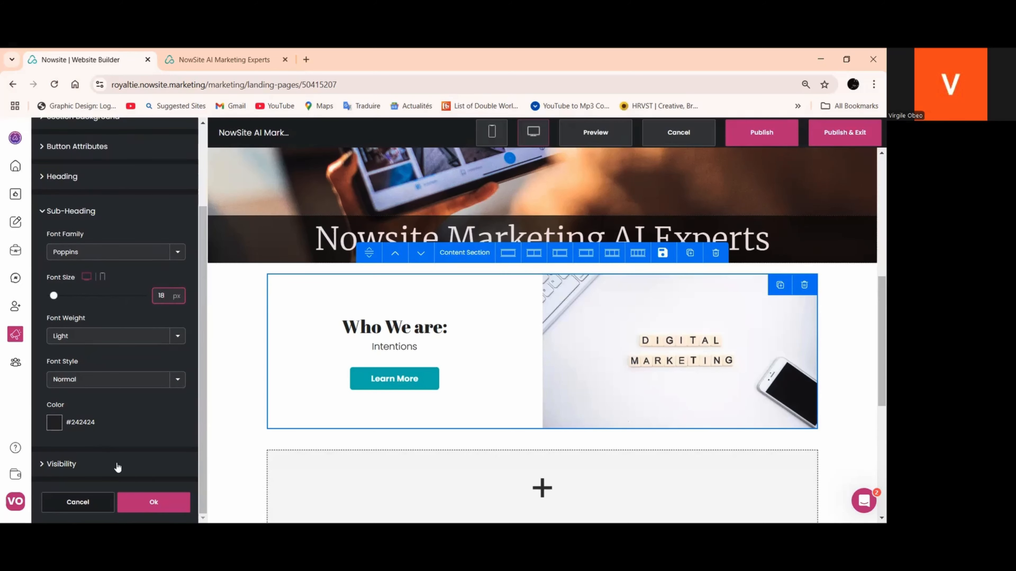
{"action": "left_click", "coordinate": [162, 500]}
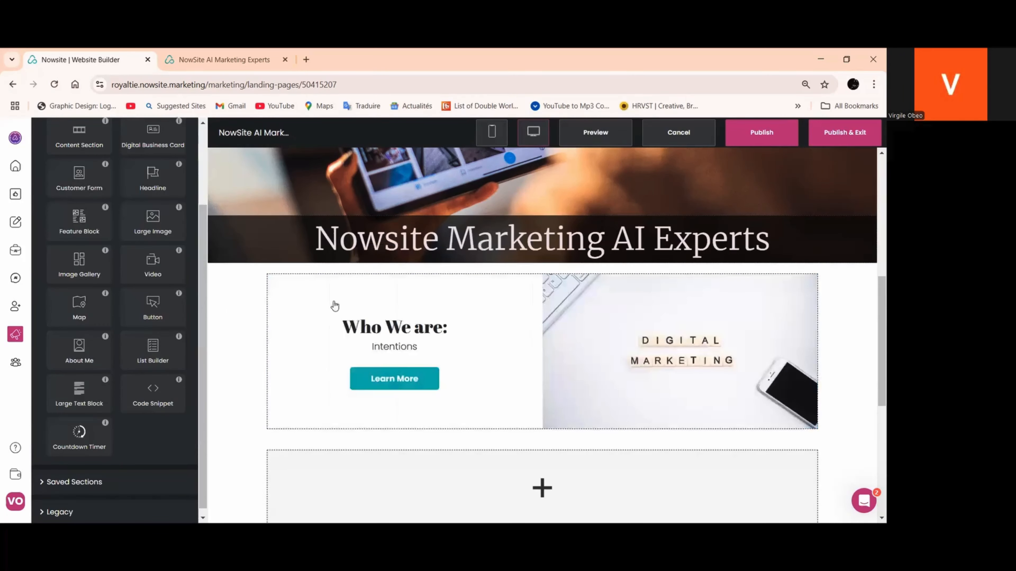
Change the font family of the "Who We are:" heading to Poppins and apply the change
{"action": "left_click", "coordinate": [382, 336]}
{"action": "scroll", "coordinate": [163, 271], "scroll_direction": "up", "scroll_amount": 2}
{"action": "scroll", "coordinate": [163, 271], "scroll_direction": "up", "scroll_amount": 3}
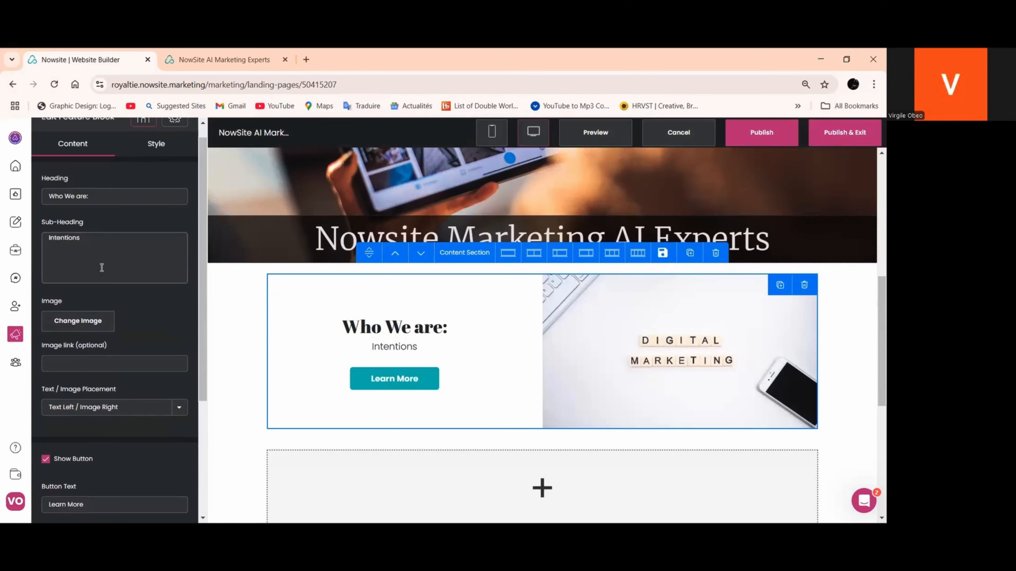
{"action": "left_click", "coordinate": [161, 145]}
{"action": "scroll", "coordinate": [138, 350], "scroll_direction": "down", "scroll_amount": 2}
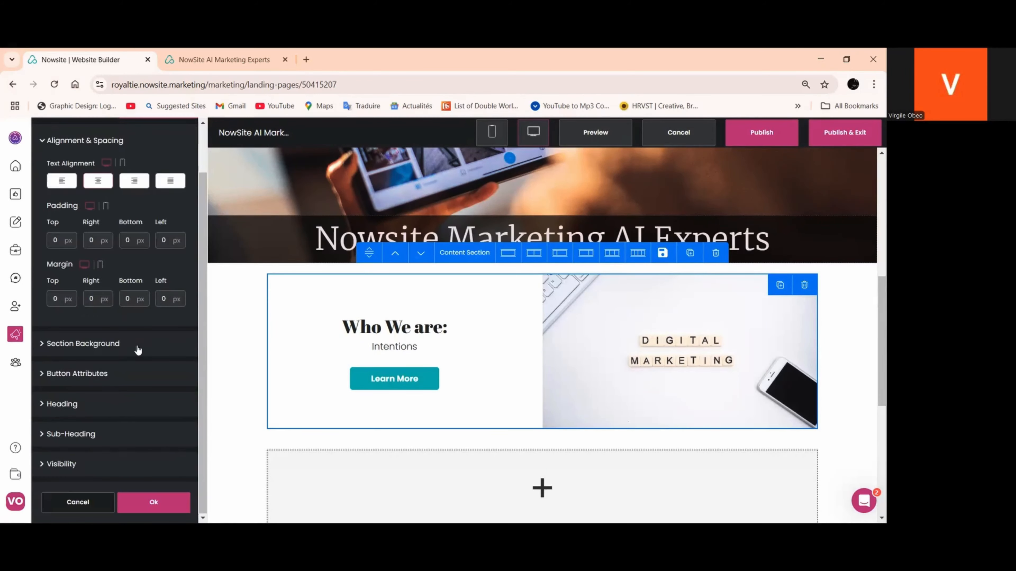
{"action": "left_click", "coordinate": [92, 406]}
{"action": "scroll", "coordinate": [140, 335], "scroll_direction": "down", "scroll_amount": 1}
{"action": "left_click", "coordinate": [172, 229]}
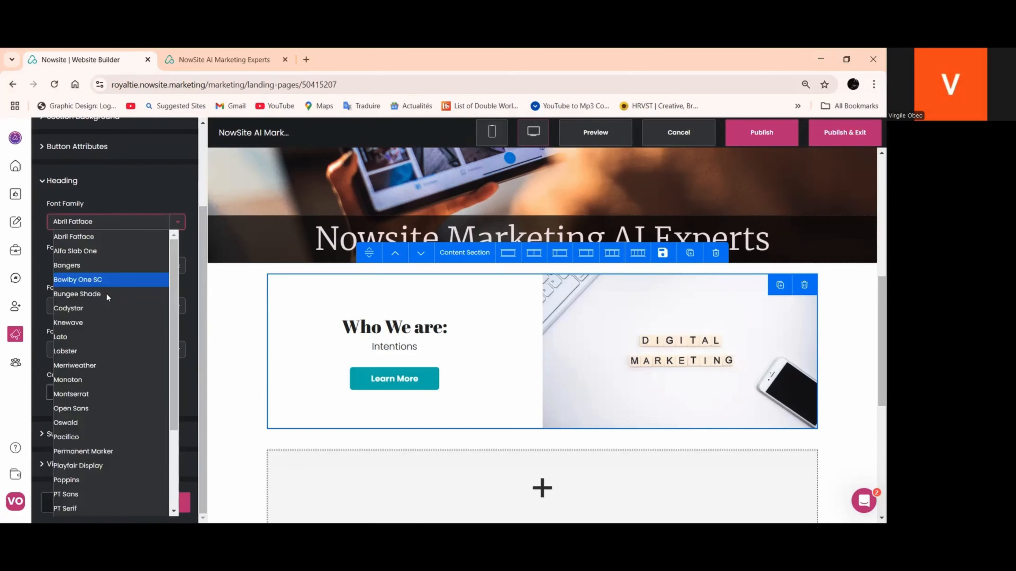
{"action": "scroll", "coordinate": [116, 340], "scroll_direction": "down", "scroll_amount": 5}
{"action": "left_click", "coordinate": [67, 370]}
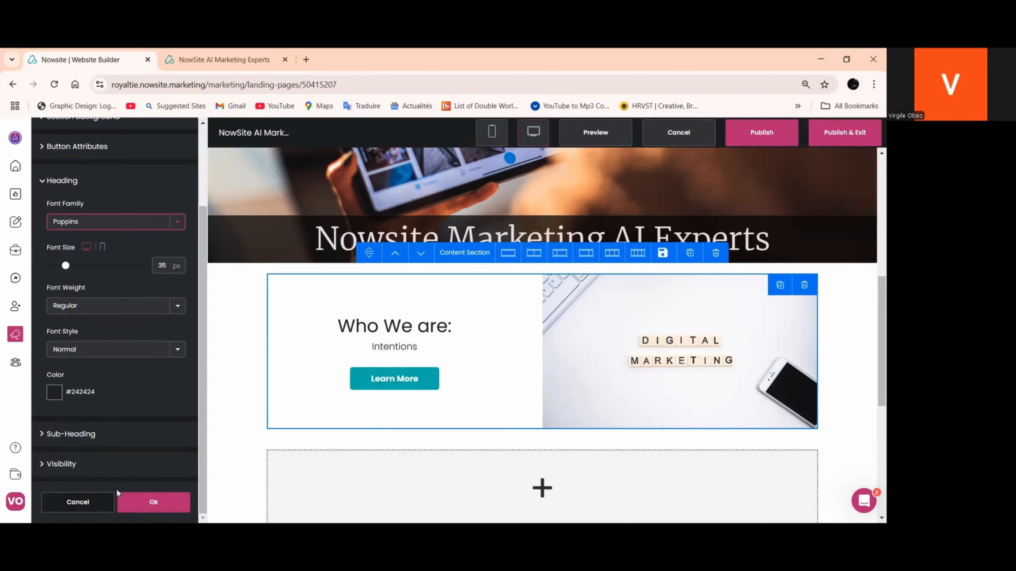
{"action": "left_click", "coordinate": [152, 501]}
{"action": "scroll", "coordinate": [333, 320], "scroll_direction": "down", "scroll_amount": 6}
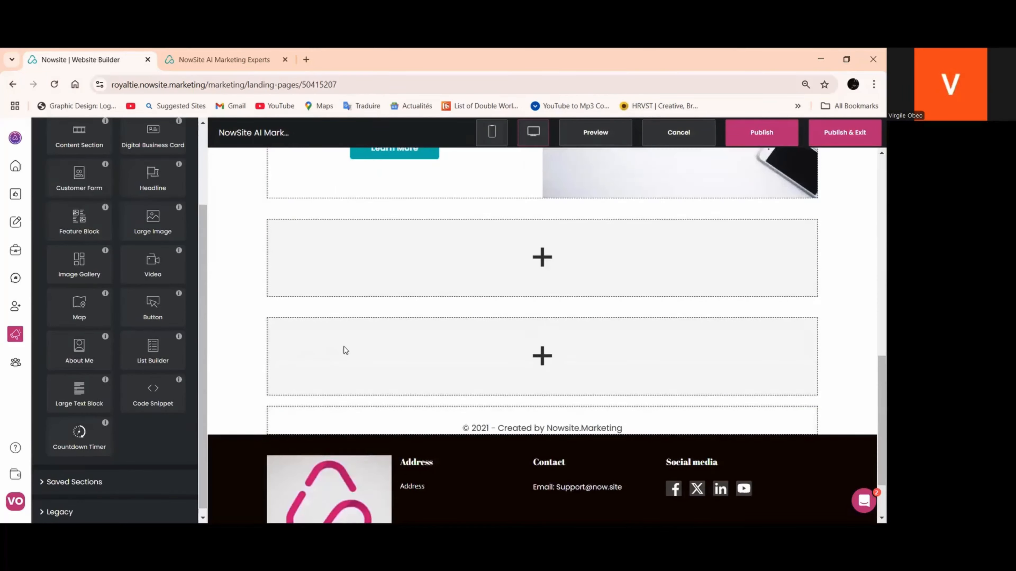
{"action": "scroll", "coordinate": [345, 350], "scroll_direction": "down", "scroll_amount": 2}
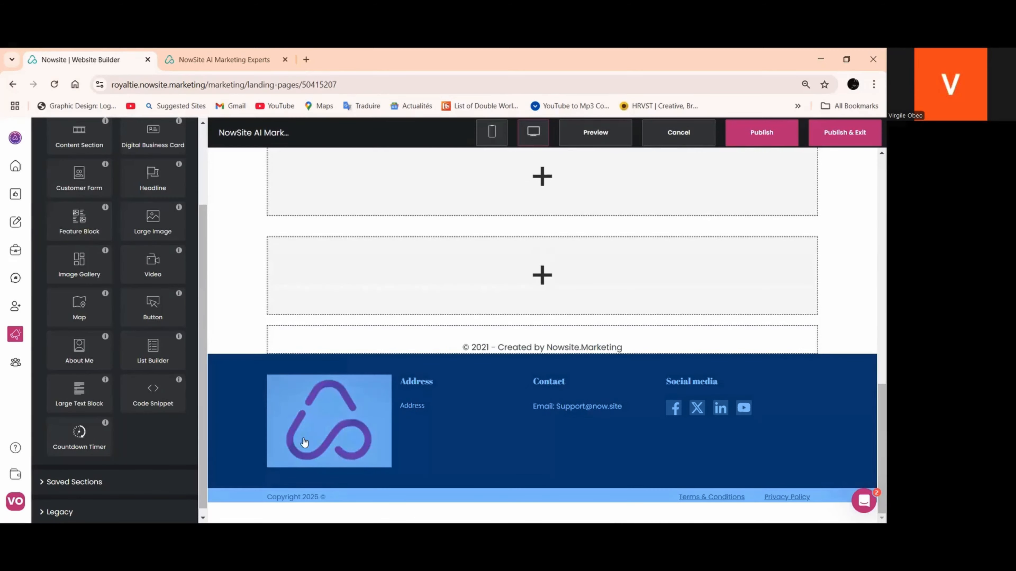
{"action": "scroll", "coordinate": [368, 380], "scroll_direction": "up", "scroll_amount": 8}
{"action": "scroll", "coordinate": [360, 320], "scroll_direction": "down", "scroll_amount": 3}
{"action": "left_click", "coordinate": [360, 252]}
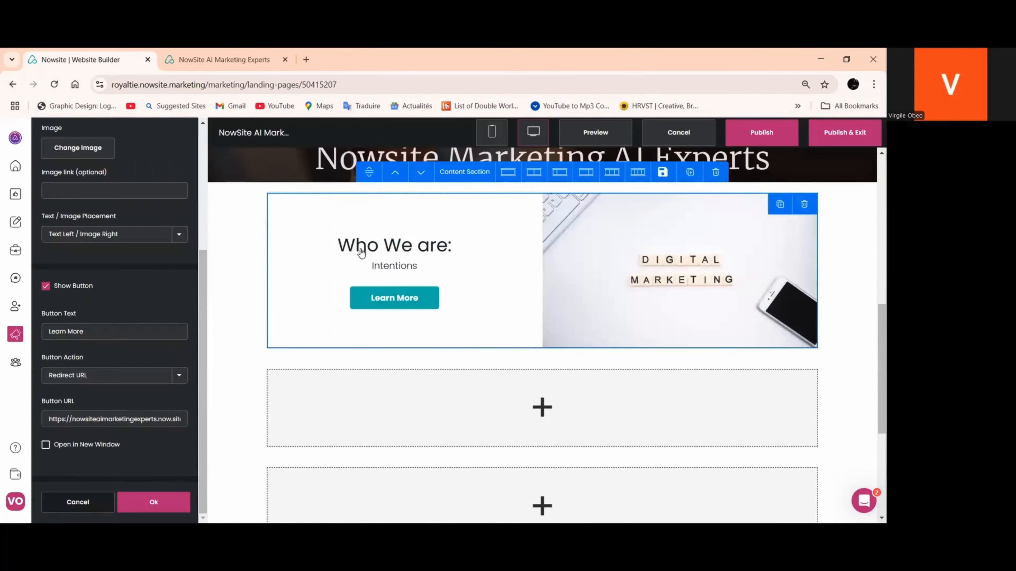
{"action": "left_click", "coordinate": [153, 502]}
Return to the list of website pages and open the About Us page for editing
{"action": "scroll", "coordinate": [152, 344], "scroll_direction": "up", "scroll_amount": 3}
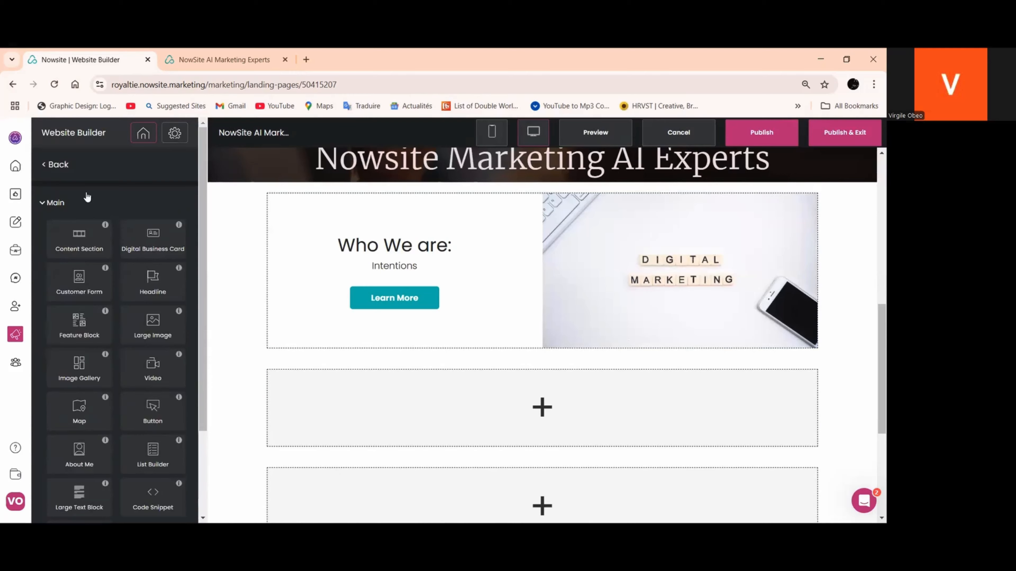
{"action": "left_click", "coordinate": [44, 168]}
{"action": "scroll", "coordinate": [112, 205], "scroll_direction": "down", "scroll_amount": 3}
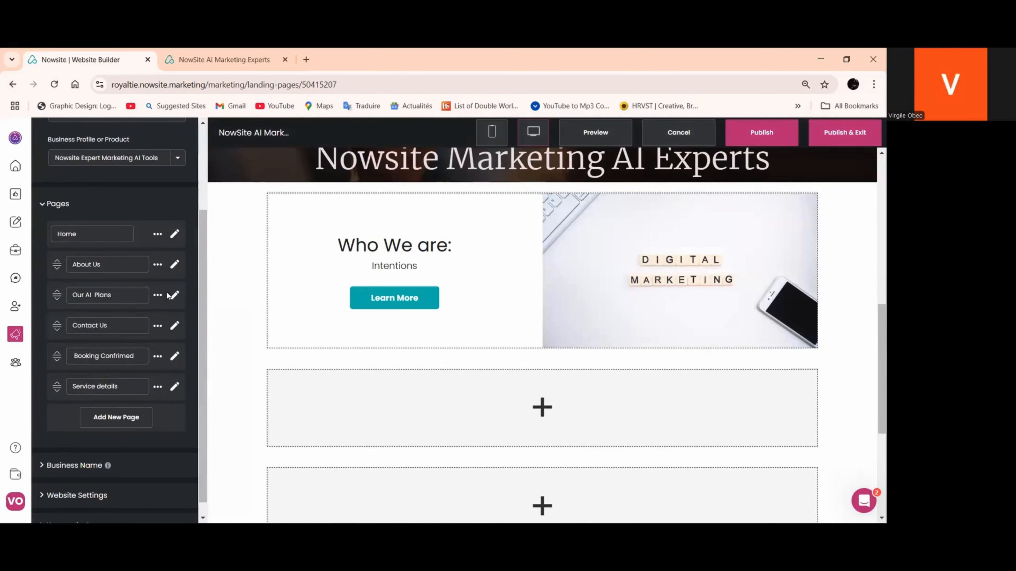
{"action": "left_click", "coordinate": [175, 265]}
Copy the hex color code of the Learn More button below the welcome text on the About Us page
{"action": "scroll", "coordinate": [373, 213], "scroll_direction": "down", "scroll_amount": 4}
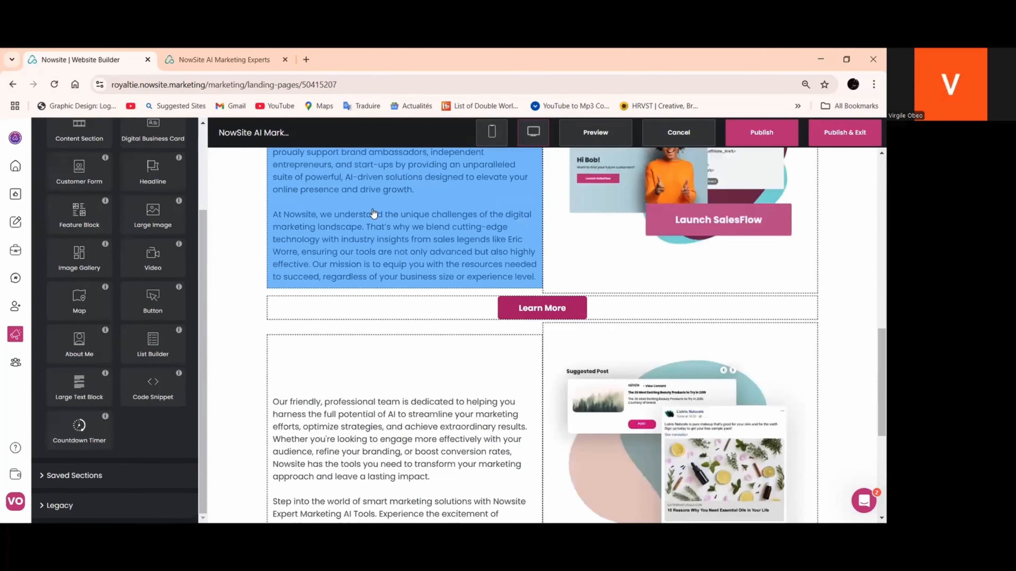
{"action": "scroll", "coordinate": [512, 305], "scroll_direction": "up", "scroll_amount": 1}
{"action": "left_click", "coordinate": [517, 362]}
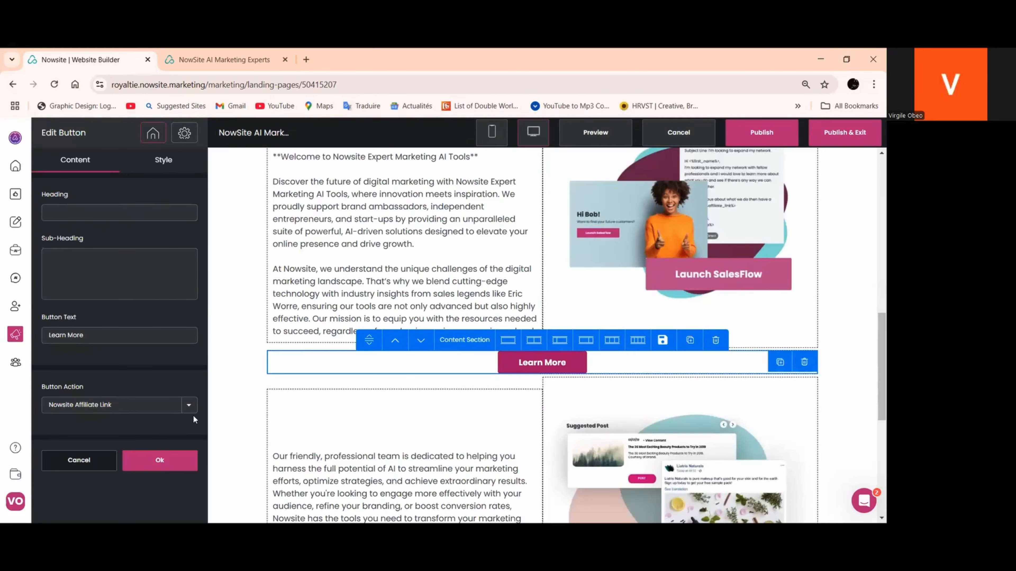
{"action": "left_click", "coordinate": [163, 167]}
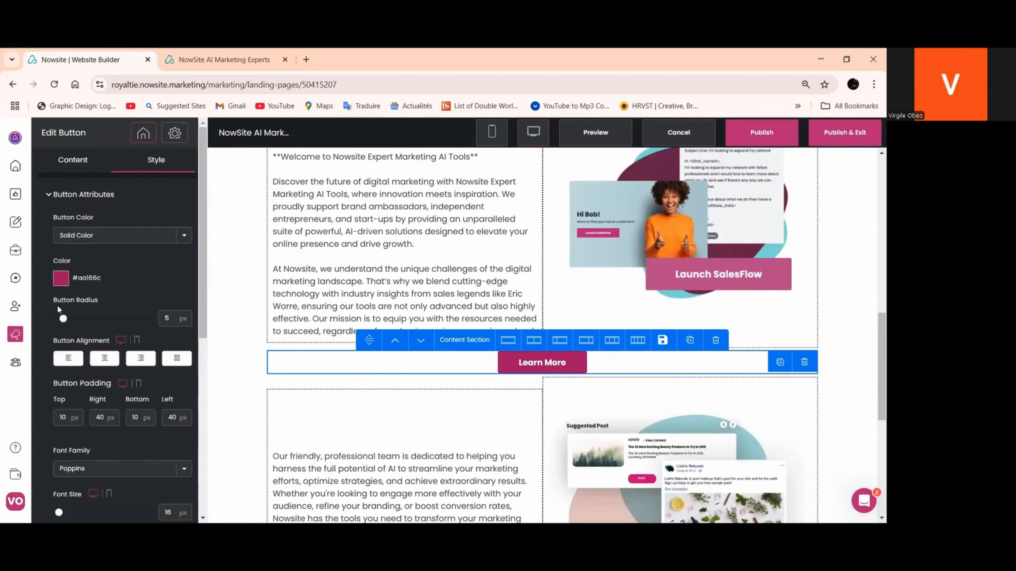
{"action": "left_click", "coordinate": [54, 279]}
{"action": "left_click_drag", "start_coordinate": [142, 395], "coordinate": [87, 394]}
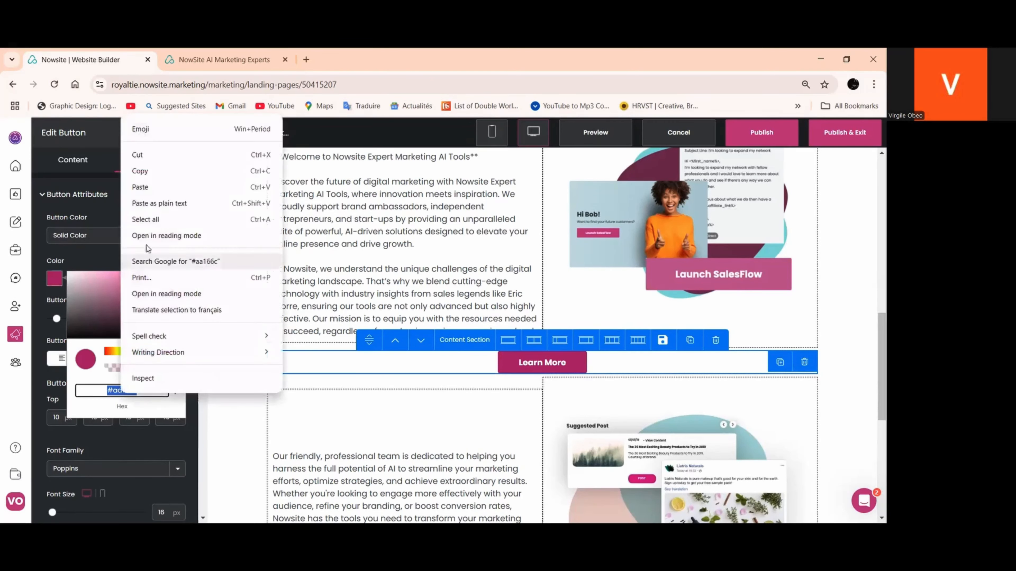
{"action": "right_click", "coordinate": [122, 394]}
{"action": "left_click", "coordinate": [143, 172]}
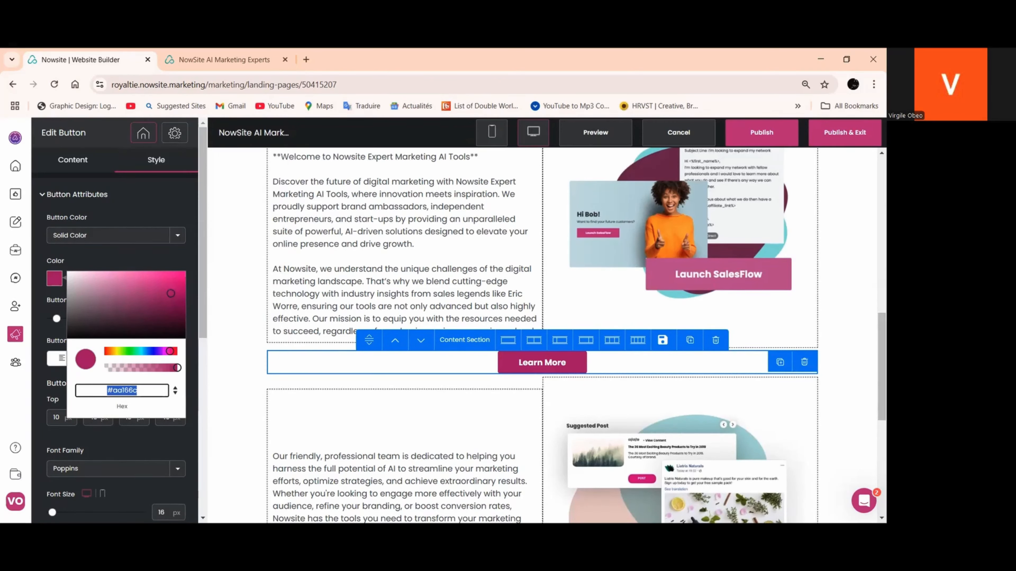
Close the color picker and confirm the Learn More button's style settings
{"action": "left_click", "coordinate": [155, 449]}
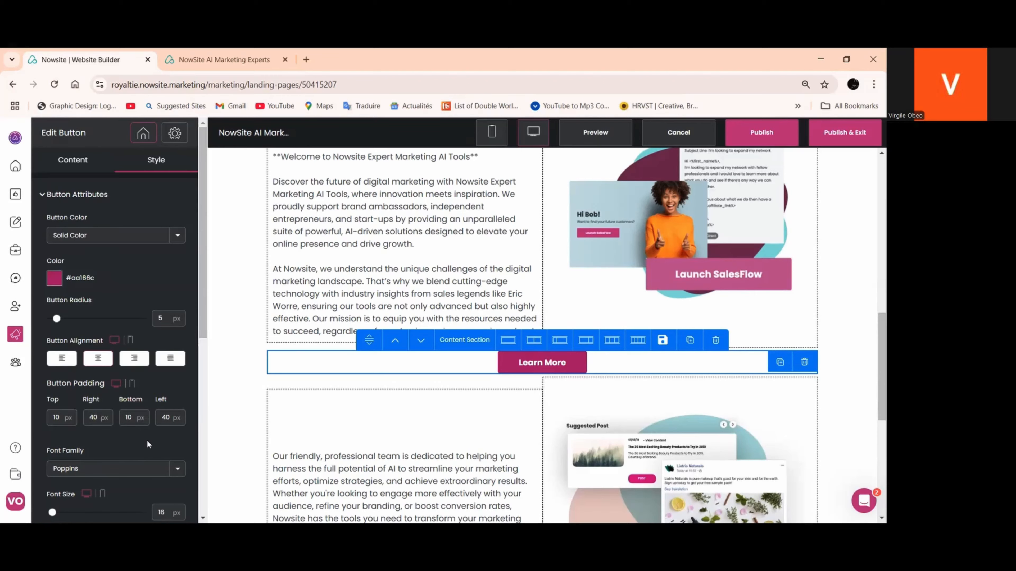
{"action": "scroll", "coordinate": [148, 478], "scroll_direction": "down", "scroll_amount": 10}
{"action": "left_click", "coordinate": [151, 501]}
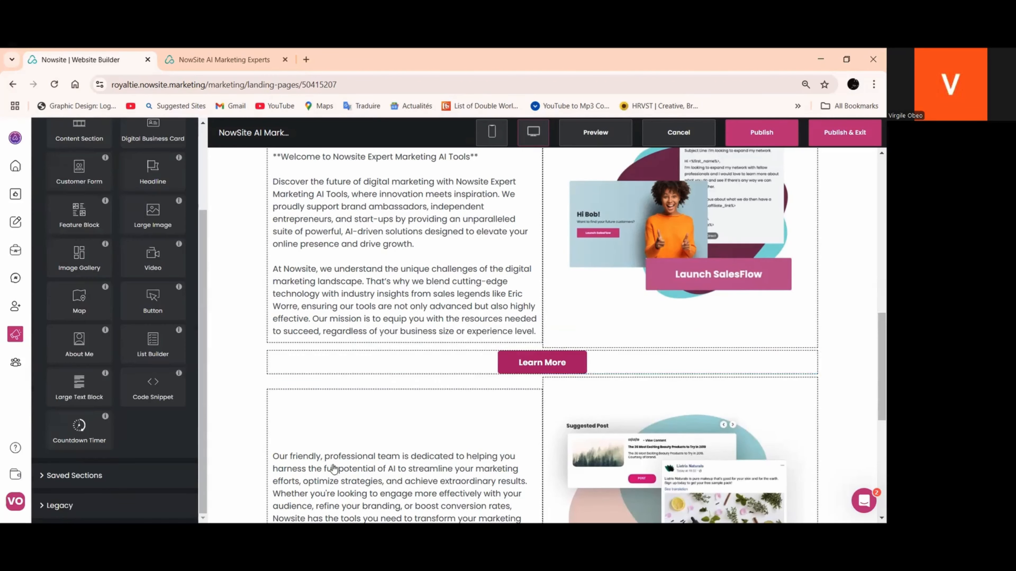
Review the Learn More button's content settings and the About Us sections around it, closing the settings at the end
{"action": "left_click", "coordinate": [548, 371]}
{"action": "scroll", "coordinate": [554, 375], "scroll_direction": "up", "scroll_amount": 2}
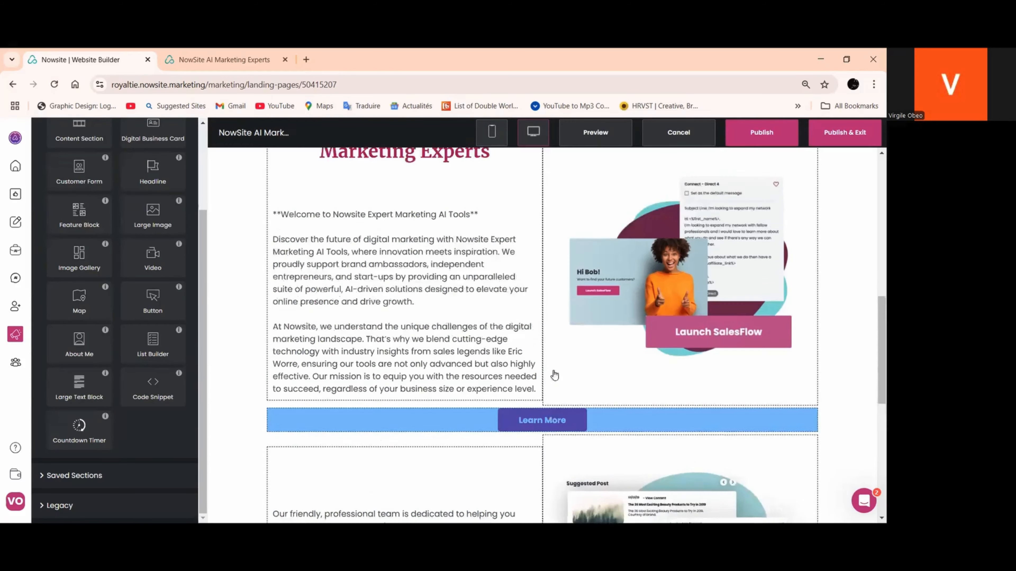
{"action": "scroll", "coordinate": [548, 384], "scroll_direction": "up", "scroll_amount": 2}
{"action": "scroll", "coordinate": [547, 401], "scroll_direction": "down", "scroll_amount": 4}
{"action": "left_click", "coordinate": [549, 362]}
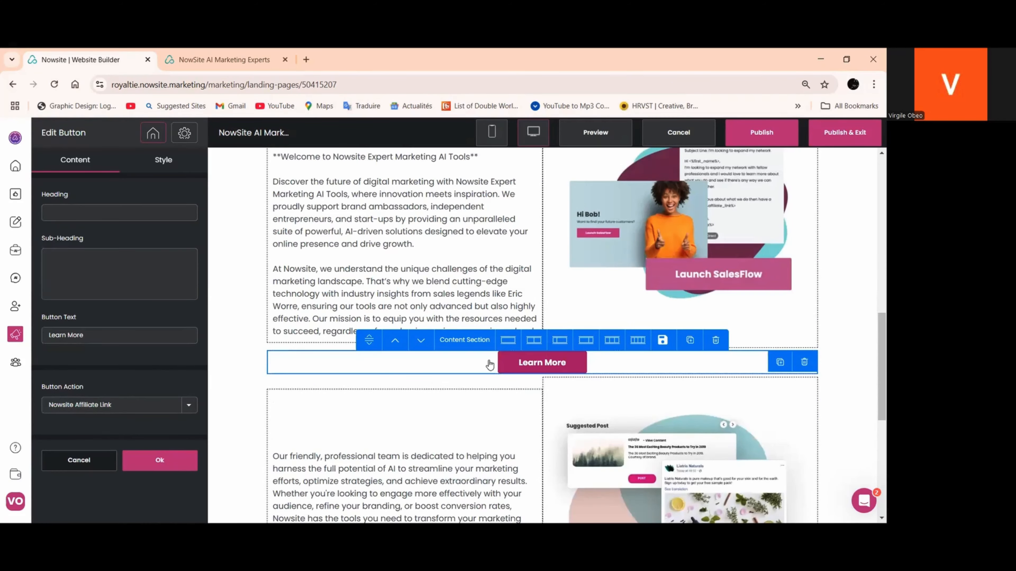
{"action": "scroll", "coordinate": [484, 364], "scroll_direction": "down", "scroll_amount": 7}
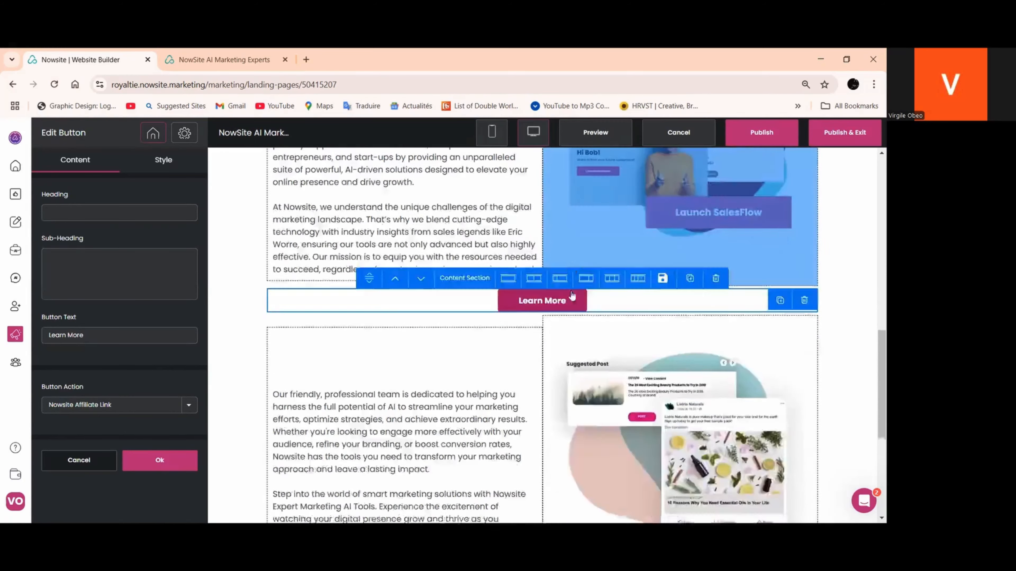
{"action": "scroll", "coordinate": [420, 376], "scroll_direction": "up", "scroll_amount": 3}
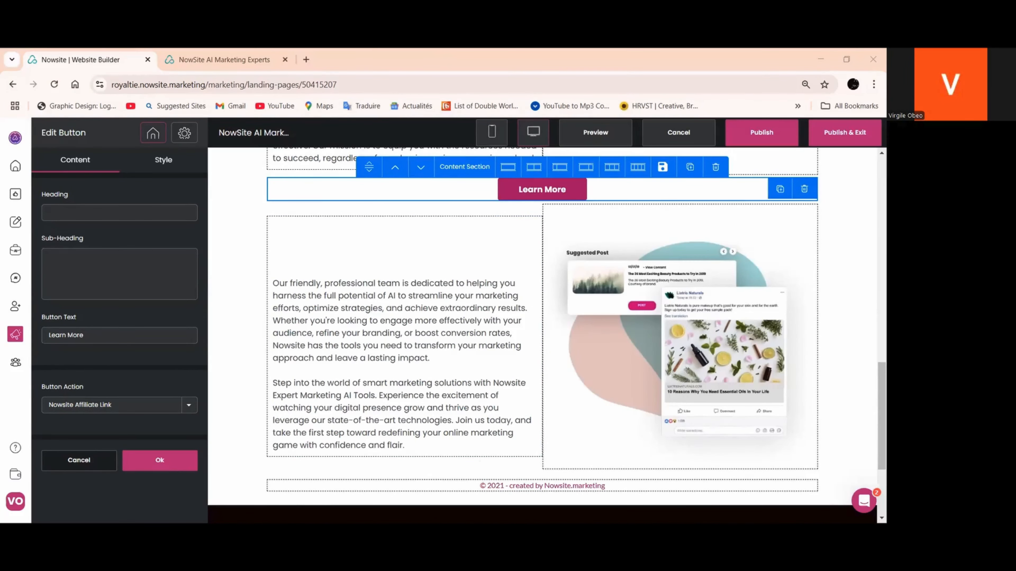
{"action": "key", "text": "alt+Tab"}
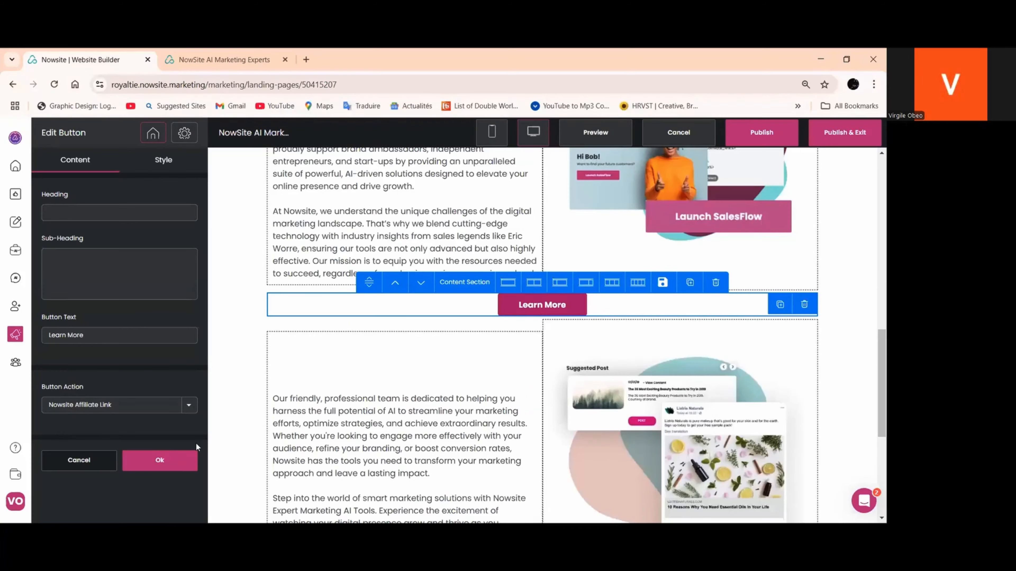
{"action": "left_click", "coordinate": [183, 456]}
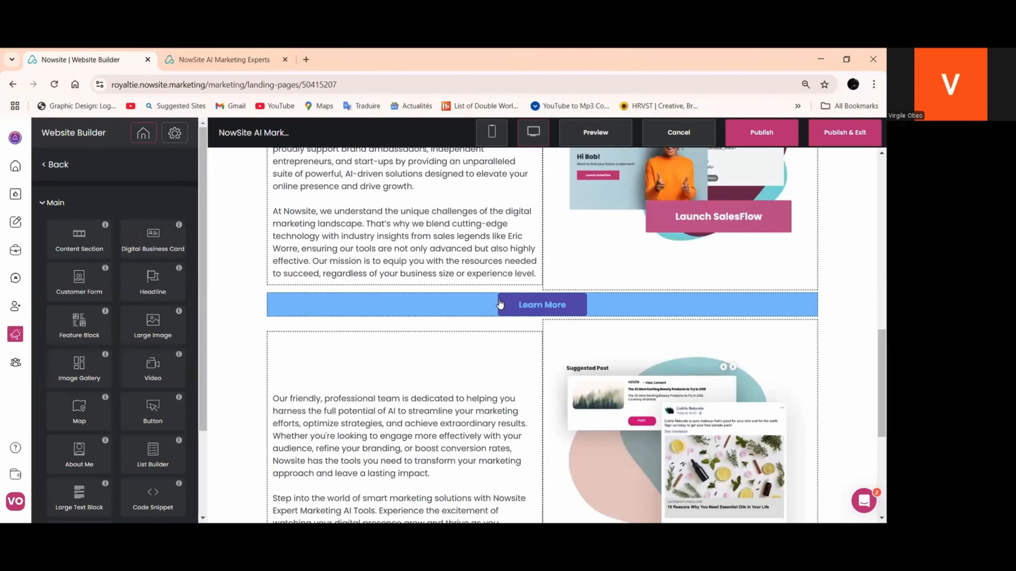
Open the Contact Us page on the published site and copy its URL
{"action": "left_click", "coordinate": [211, 59]}
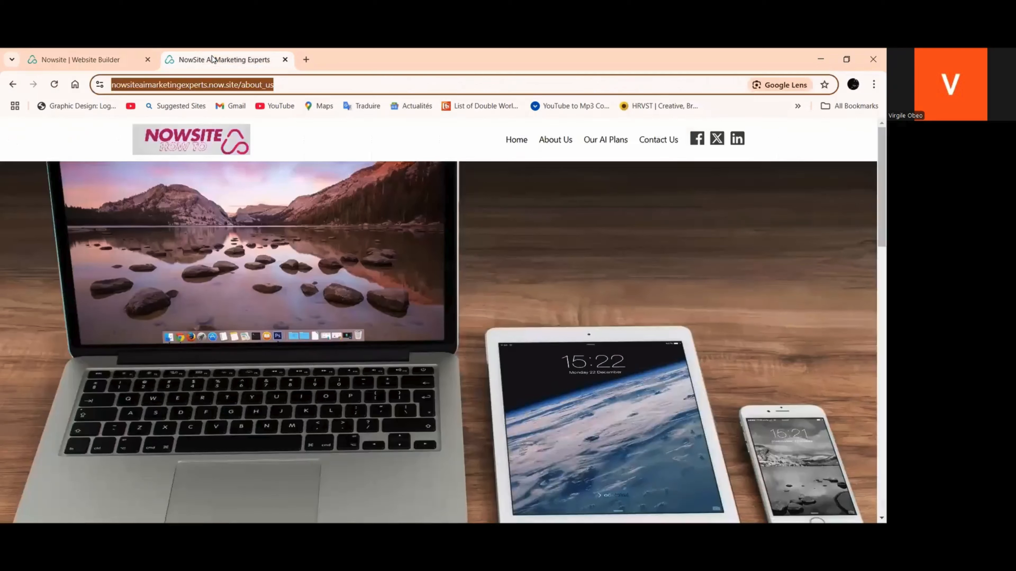
{"action": "left_click", "coordinate": [658, 140]}
{"action": "left_click", "coordinate": [240, 85]}
{"action": "right_click", "coordinate": [243, 86]}
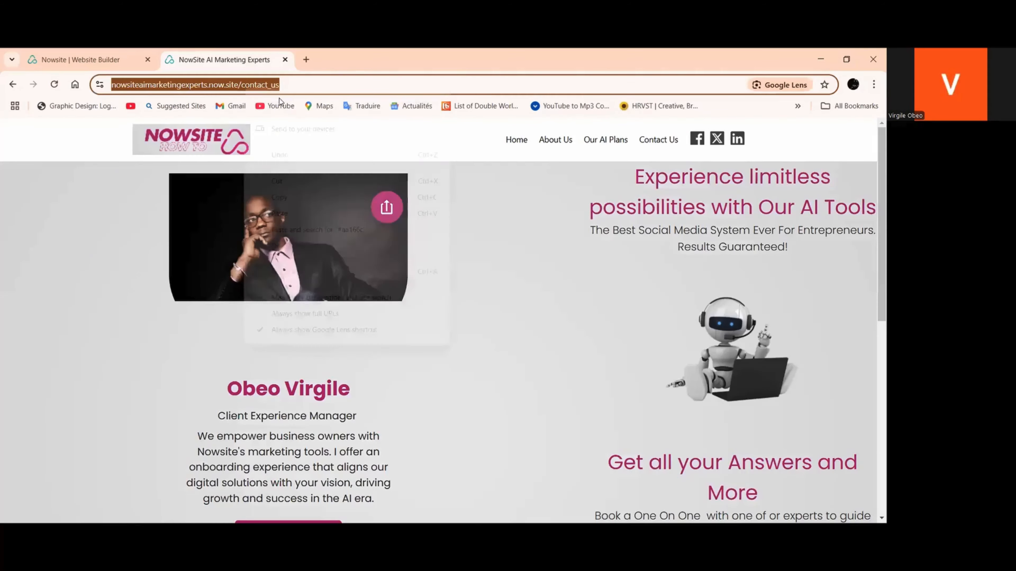
{"action": "left_click", "coordinate": [296, 195]}
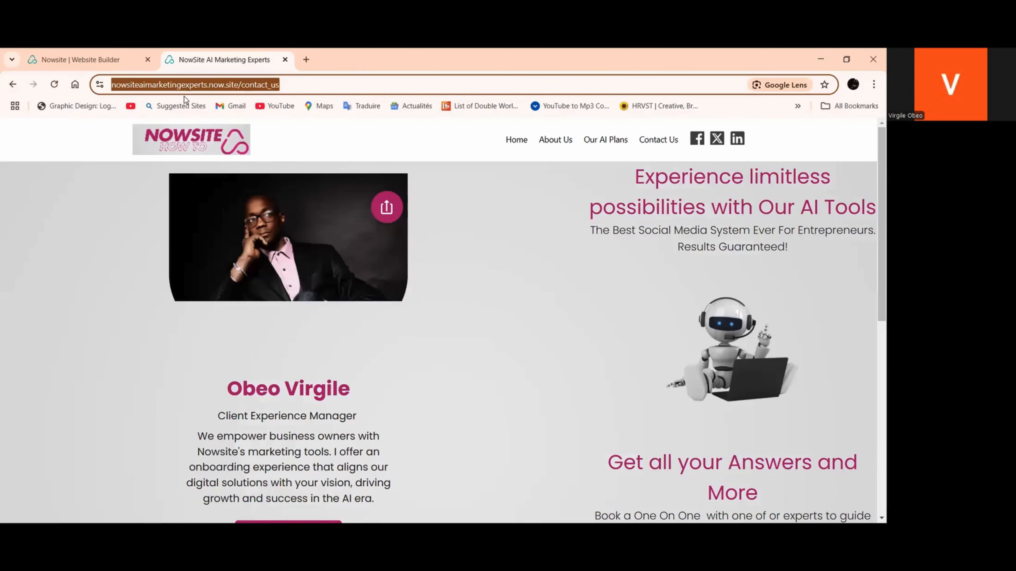
In the website builder, set the Learn More button's action to Redirect URL and paste the copied Contact Us address as its URL
{"action": "left_click", "coordinate": [80, 59]}
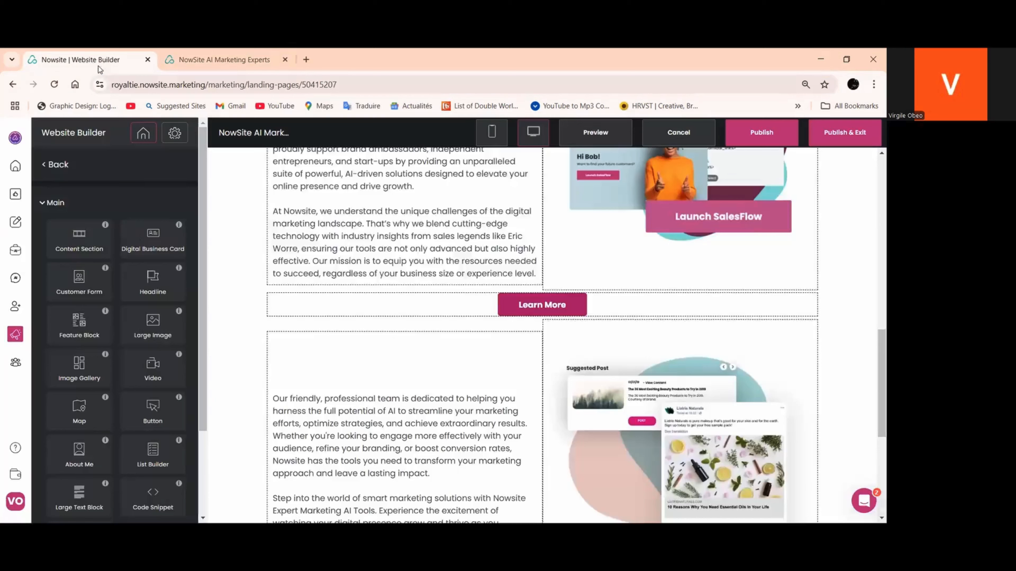
{"action": "left_click", "coordinate": [539, 305]}
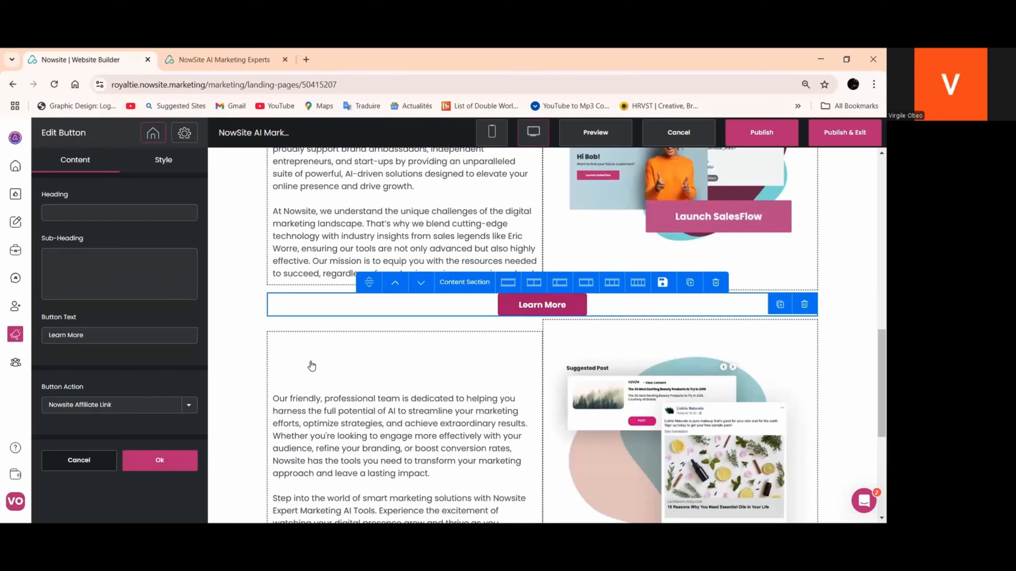
{"action": "left_click", "coordinate": [188, 407]}
{"action": "left_click", "coordinate": [93, 420]}
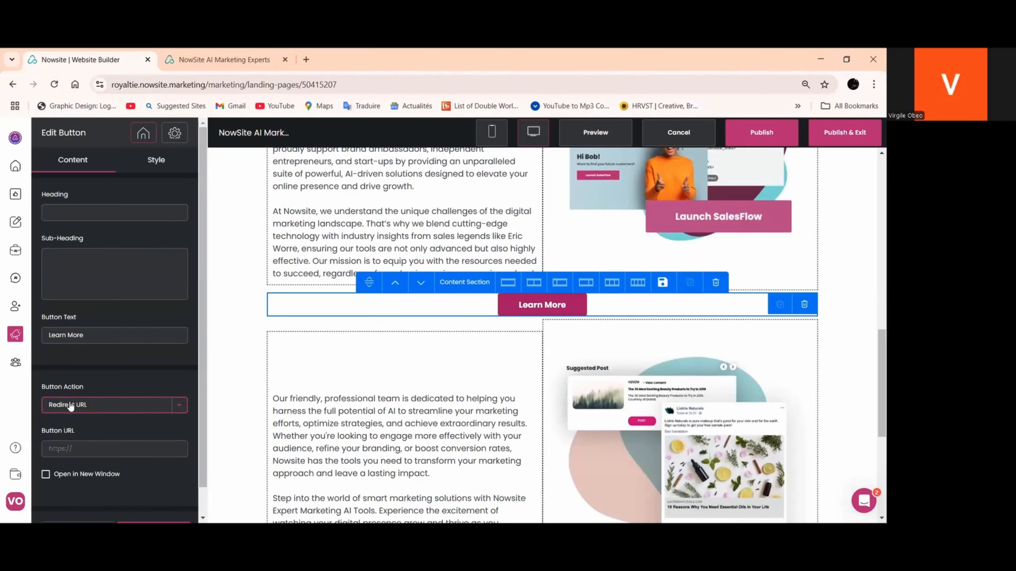
{"action": "right_click", "coordinate": [65, 445]}
{"action": "left_click", "coordinate": [96, 317]}
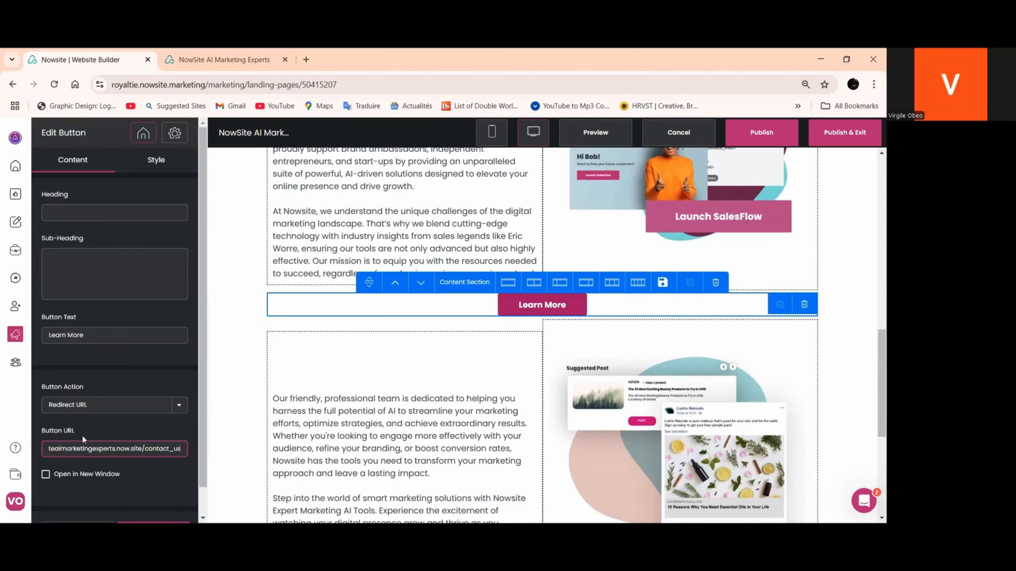
Replace the Learn More button's text with "REachout for more"
{"action": "left_click_drag", "start_coordinate": [96, 332], "coordinate": [47, 339]}
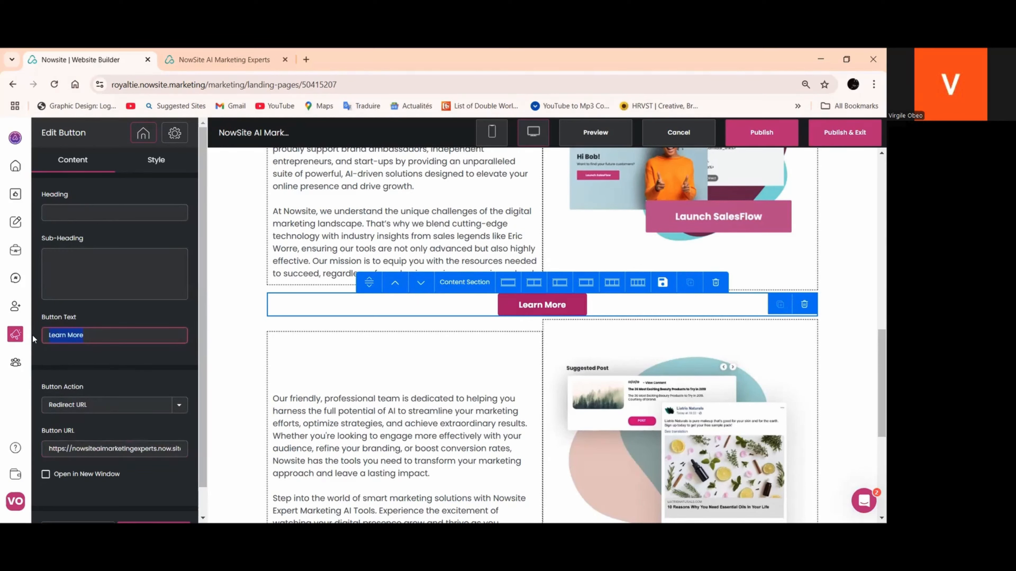
{"action": "type", "text": "REach"}
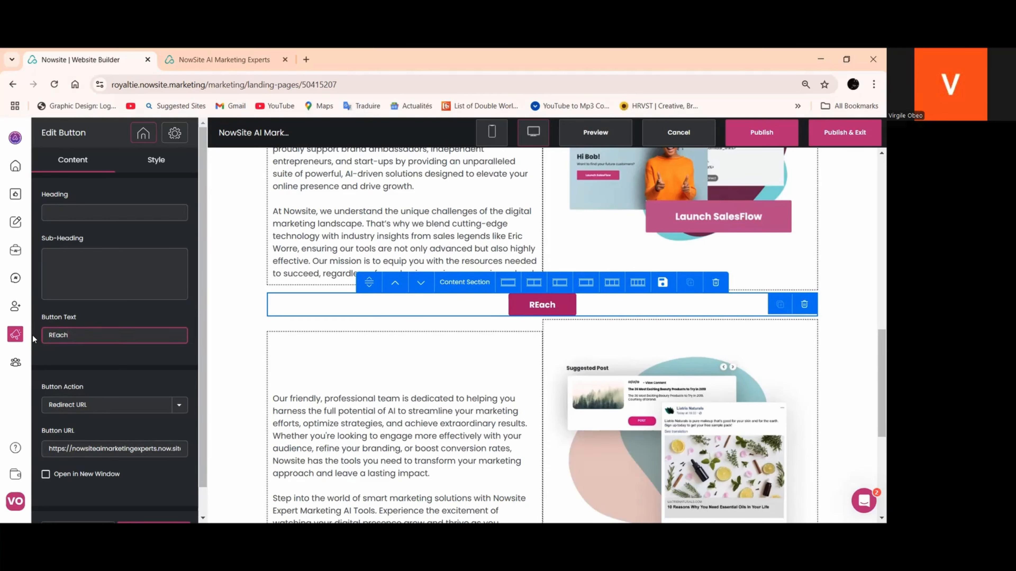
{"action": "type", "text": "out for more"}
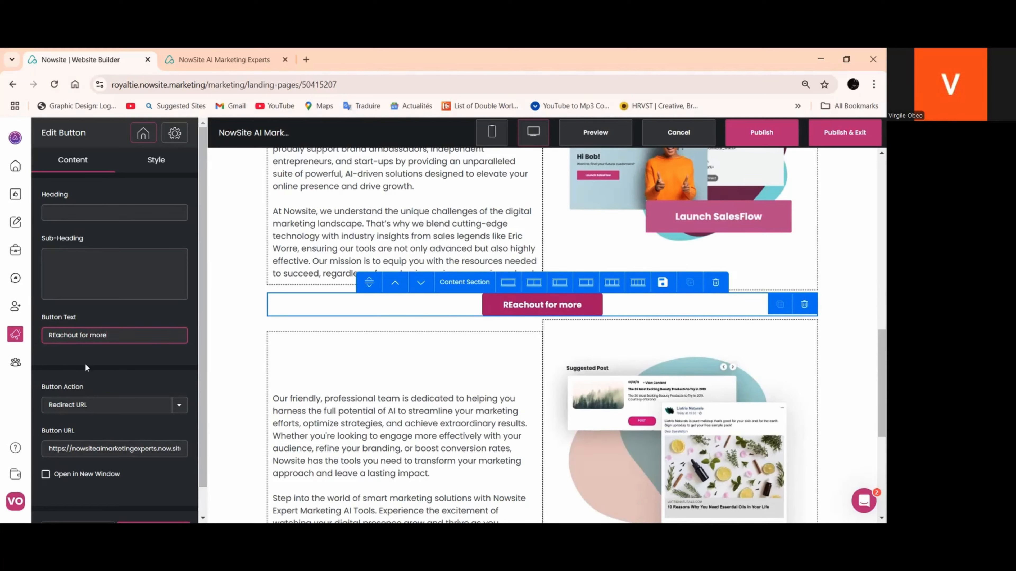
Reword the button text to "Get in touch for more" and apply the button changes
{"action": "left_click_drag", "start_coordinate": [77, 341], "coordinate": [57, 340]}
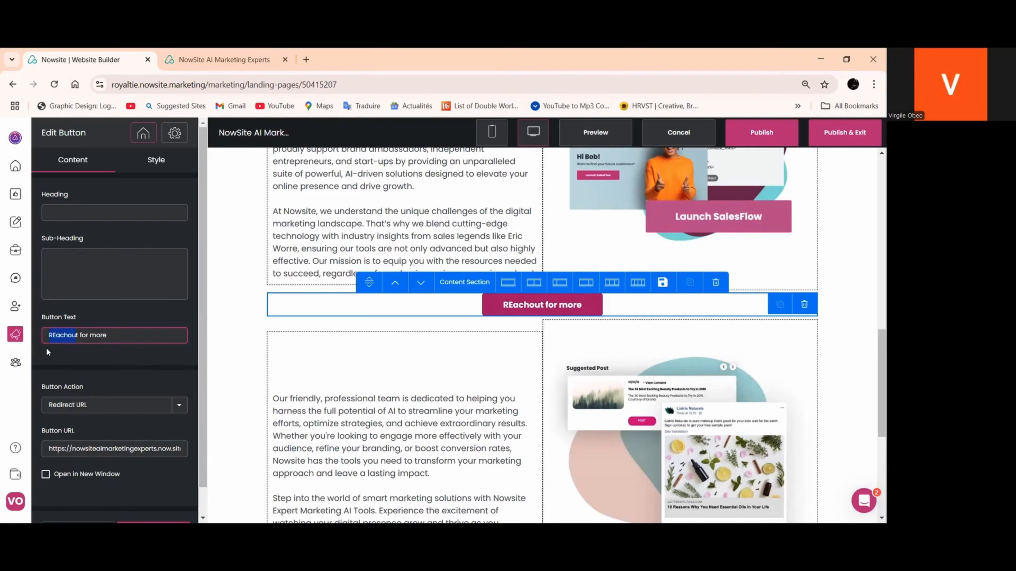
{"action": "key", "text": "BackSpace"}
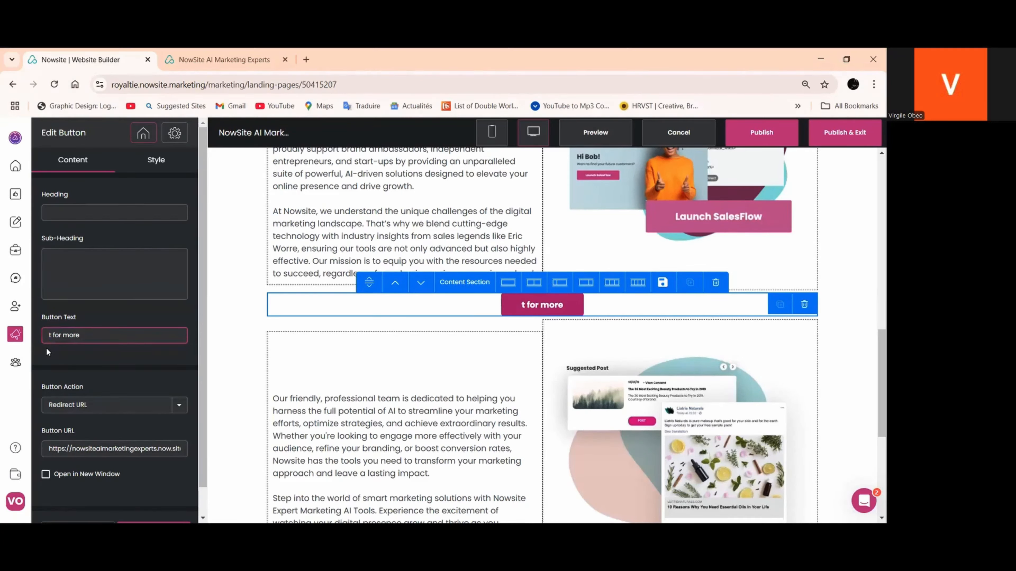
{"action": "type", "text": "get"}
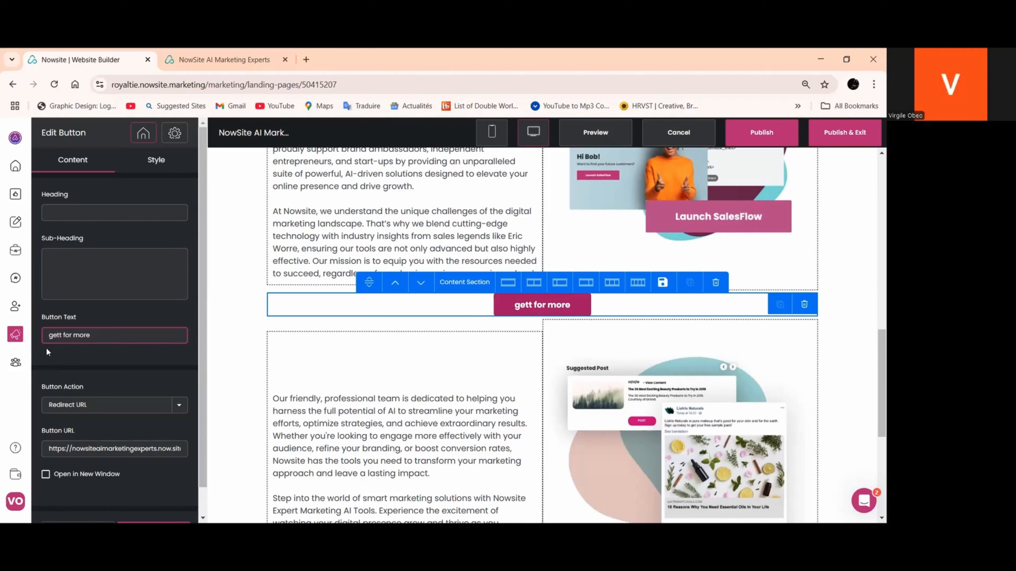
{"action": "type", "text": " in t"}
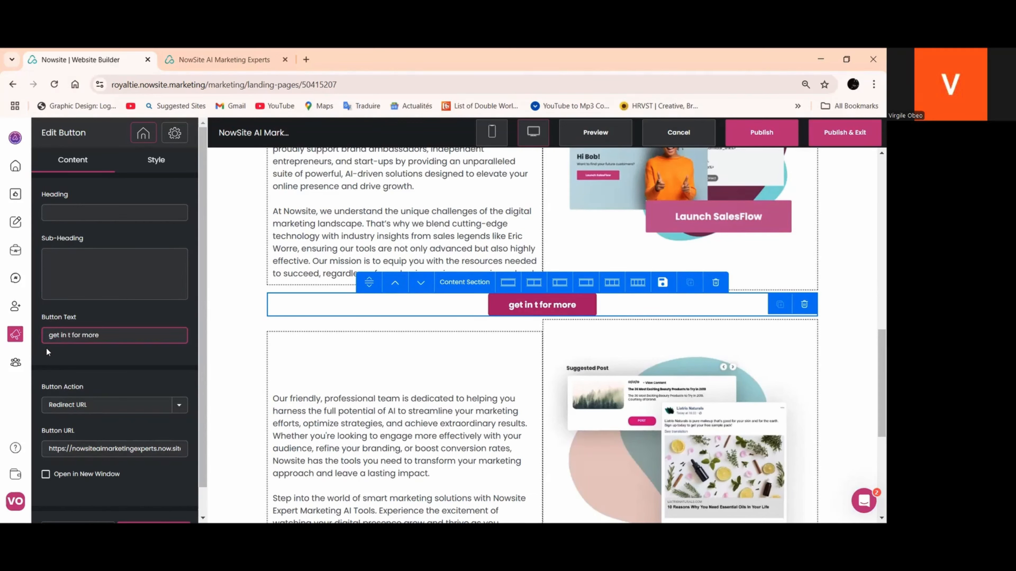
{"action": "type", "text": "och"}
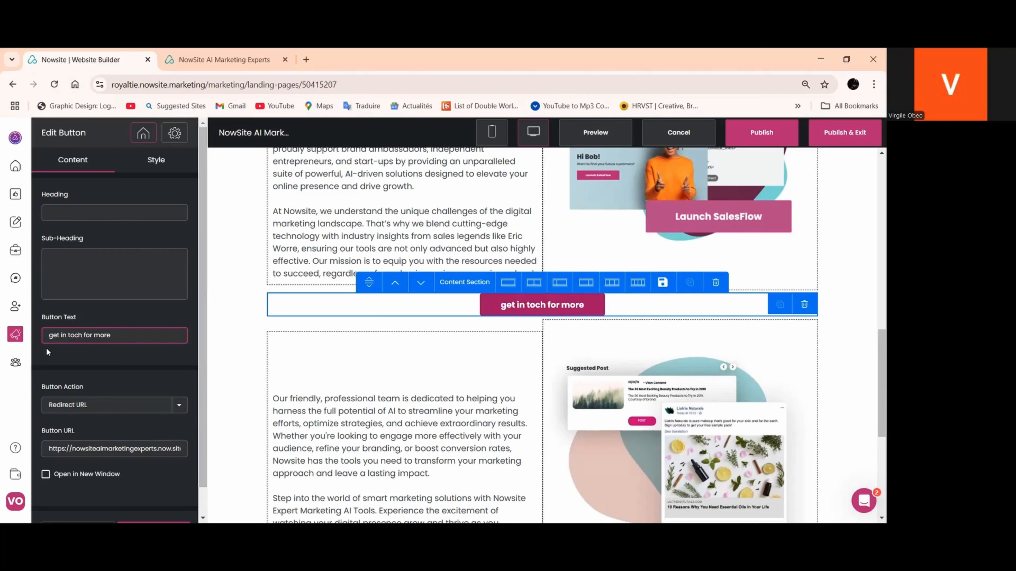
{"action": "key", "text": "Left"}
{"action": "key", "text": "Left"}
{"action": "type", "text": "u"}
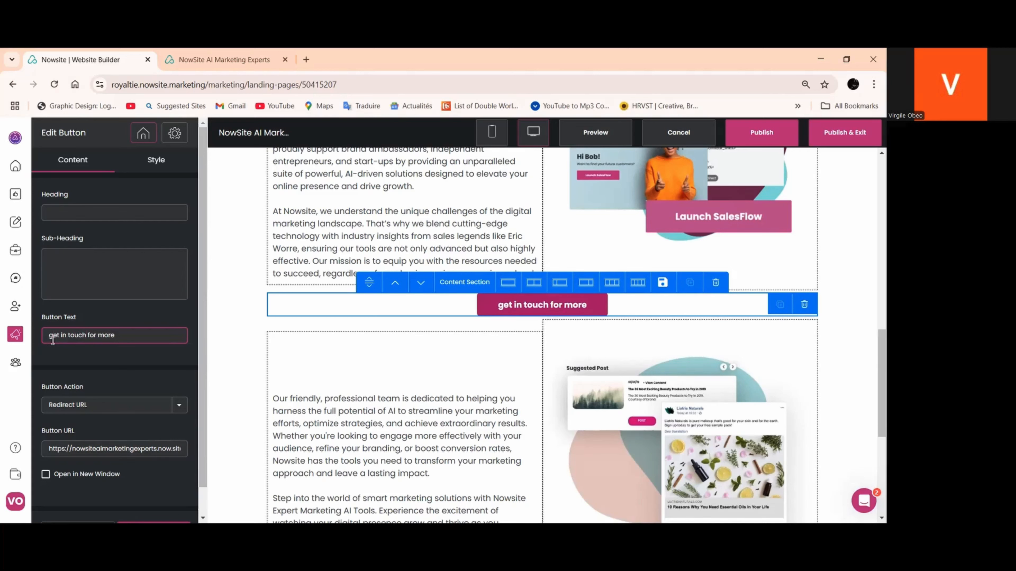
{"action": "key", "text": "BackSpace"}
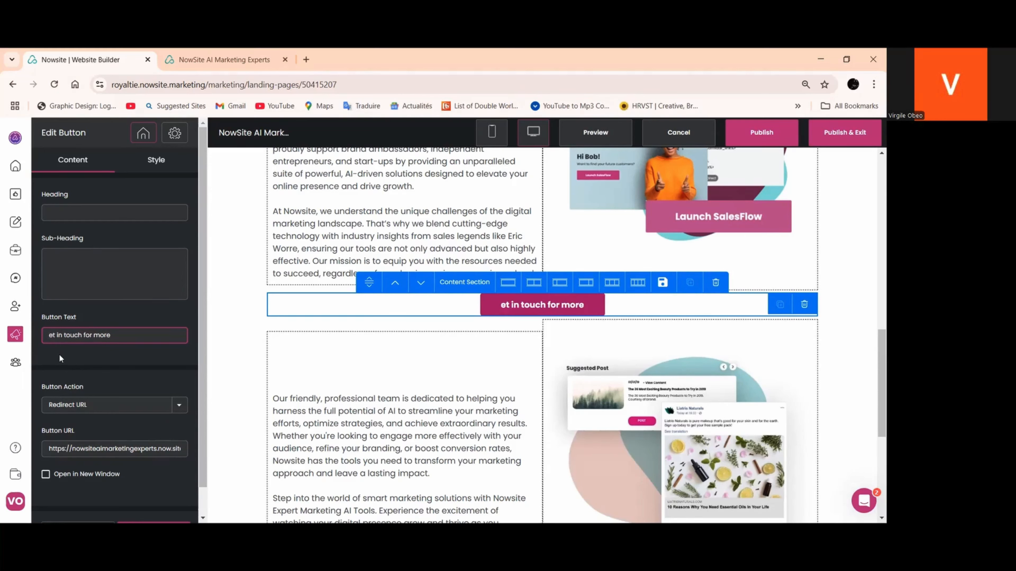
{"action": "type", "text": "G"}
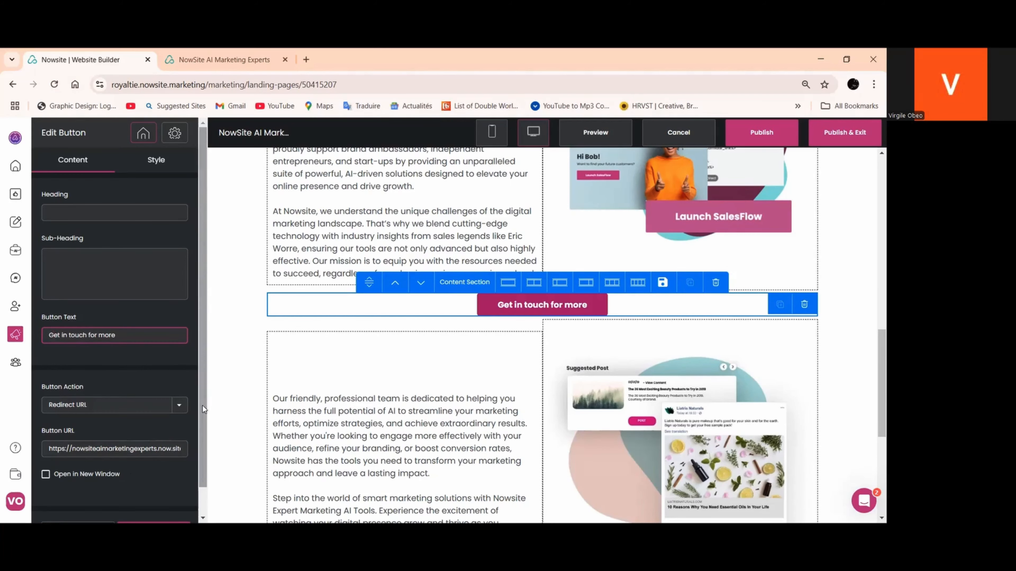
{"action": "scroll", "coordinate": [141, 484], "scroll_direction": "down", "scroll_amount": 2}
{"action": "left_click", "coordinate": [152, 506]}
Duplicate the "Get in touch for more" button on the About Us page
{"action": "scroll", "coordinate": [452, 435], "scroll_direction": "down", "scroll_amount": 5}
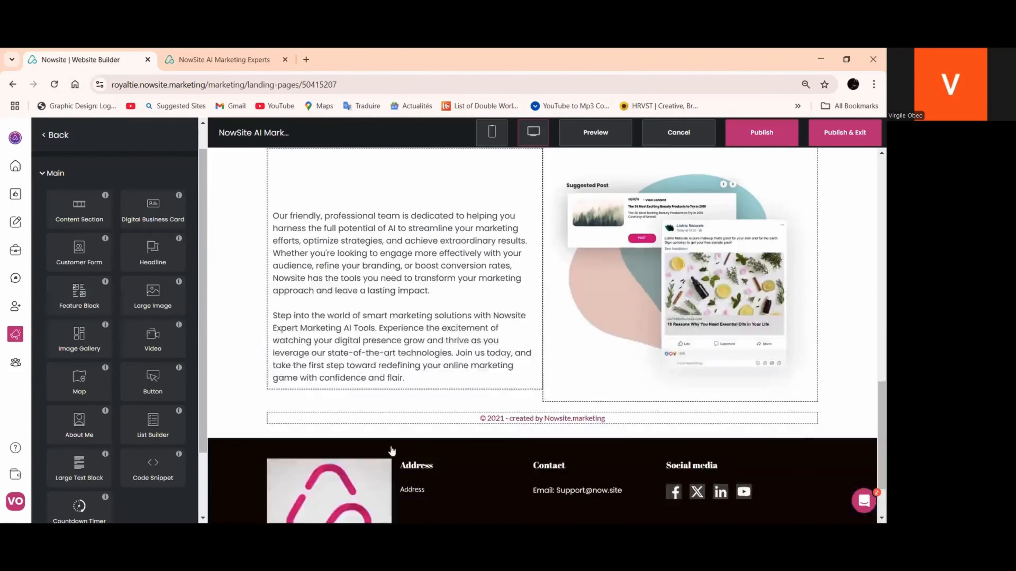
{"action": "scroll", "coordinate": [562, 356], "scroll_direction": "up", "scroll_amount": 6}
{"action": "left_click", "coordinate": [450, 318]}
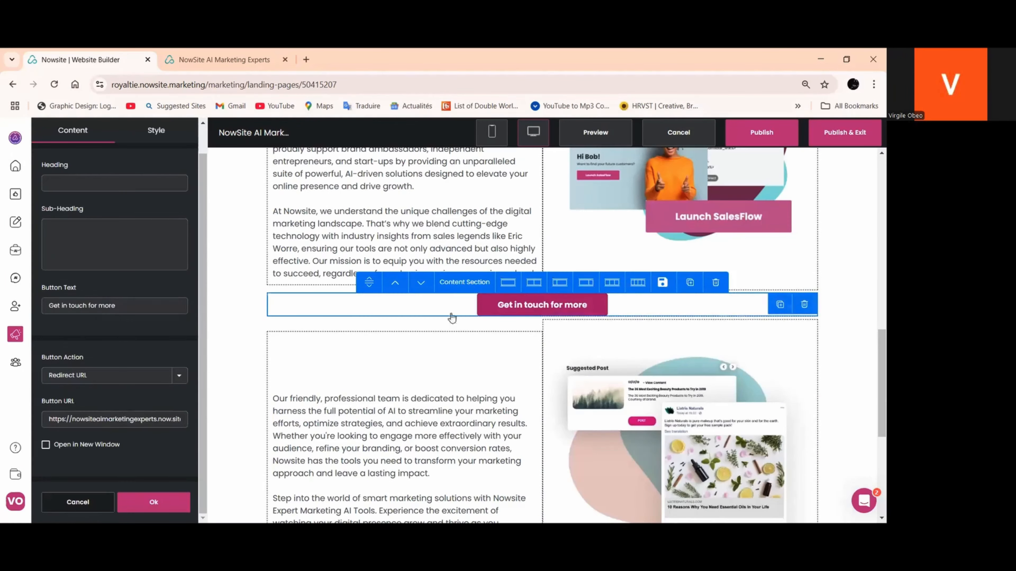
{"action": "left_click", "coordinate": [777, 305]}
Move the duplicated button to its own centered row below the Suggested Post section, above the copyright line
{"action": "scroll", "coordinate": [496, 234], "scroll_direction": "down", "scroll_amount": 3}
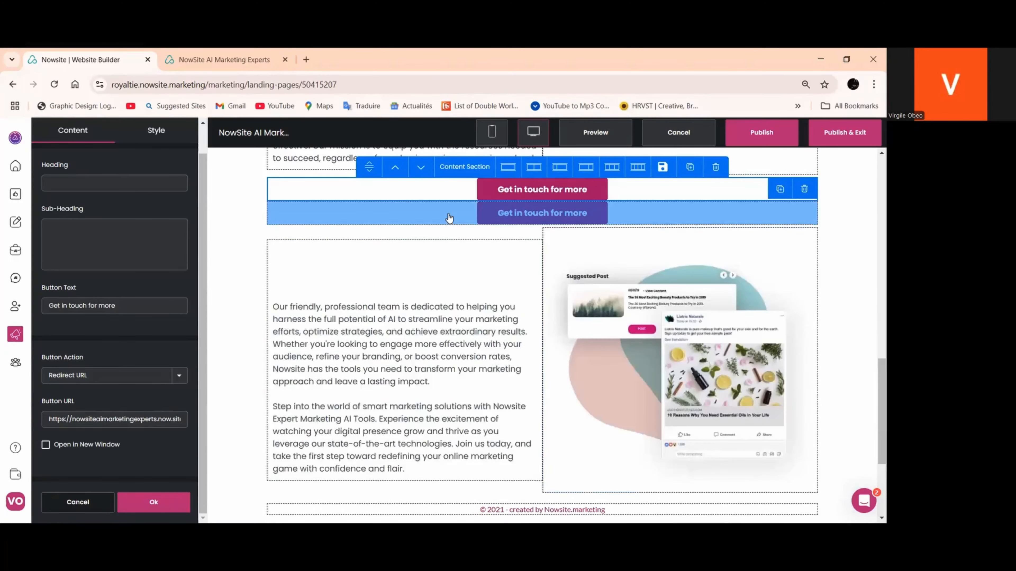
{"action": "left_click", "coordinate": [628, 221]}
{"action": "left_click_drag", "start_coordinate": [554, 225], "coordinate": [554, 352]}
{"action": "right_click", "coordinate": [554, 352]}
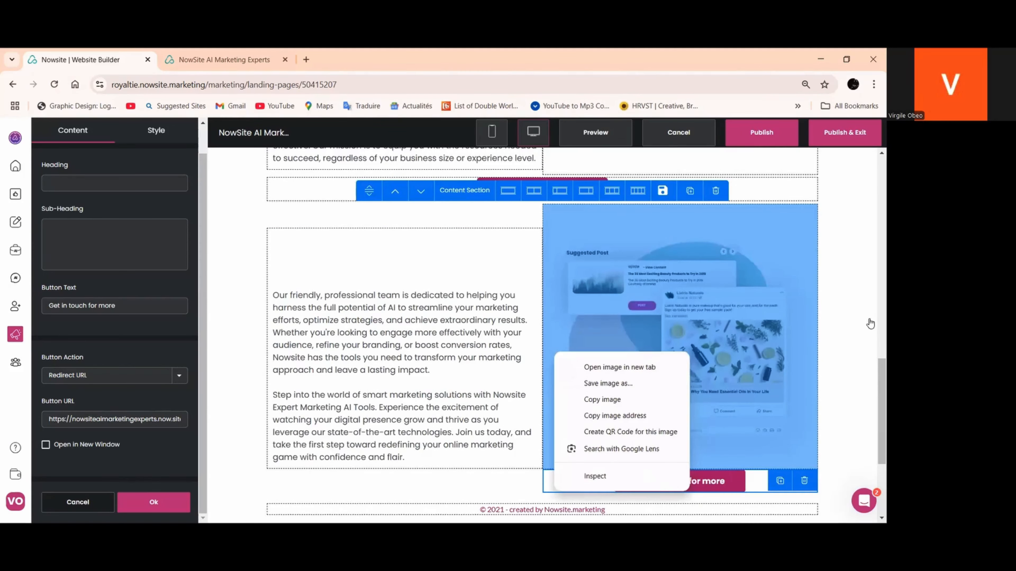
{"action": "scroll", "coordinate": [874, 324], "scroll_direction": "down", "scroll_amount": 3}
{"action": "left_click_drag", "start_coordinate": [672, 362], "coordinate": [550, 374]}
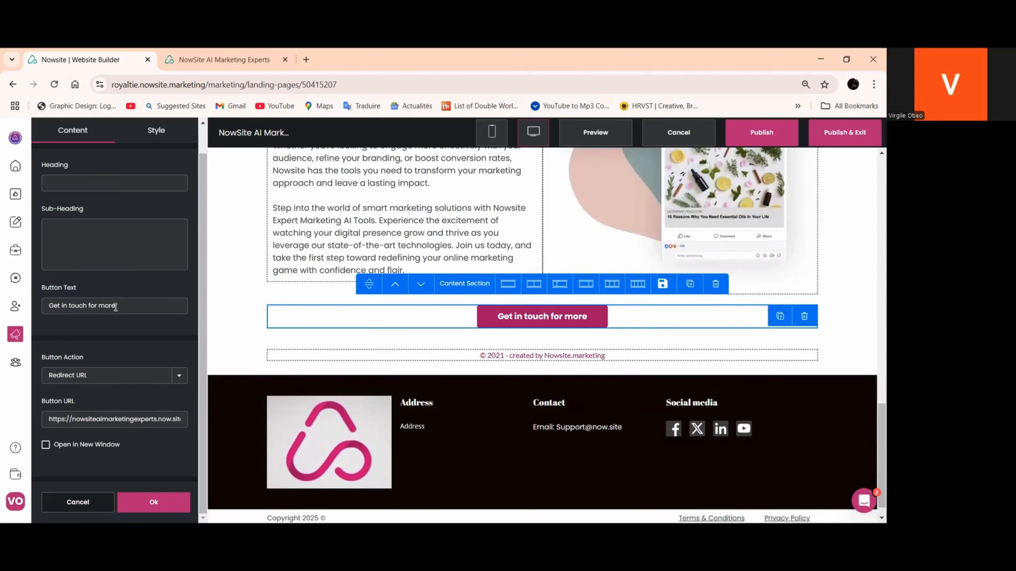
Change the text of the lower button, above the copyright line, to "Get started"
{"action": "left_click", "coordinate": [128, 312]}
{"action": "key", "text": "BackSpace"}
{"action": "key", "text": "BackSpace"}
{"action": "key", "text": "BackSpace"}
{"action": "key", "text": "BackSpace"}
{"action": "key", "text": "BackSpace"}
{"action": "key", "text": "BackSpace"}
{"action": "key", "text": "BackSpace"}
{"action": "key", "text": "BackSpace"}
{"action": "key", "text": "BackSpace"}
{"action": "key", "text": "BackSpace"}
{"action": "key", "text": "BackSpace"}
{"action": "key", "text": "BackSpace"}
{"action": "key", "text": "BackSpace"}
{"action": "key", "text": "BackSpace"}
{"action": "key", "text": "BackSpace"}
{"action": "key", "text": "BackSpace"}
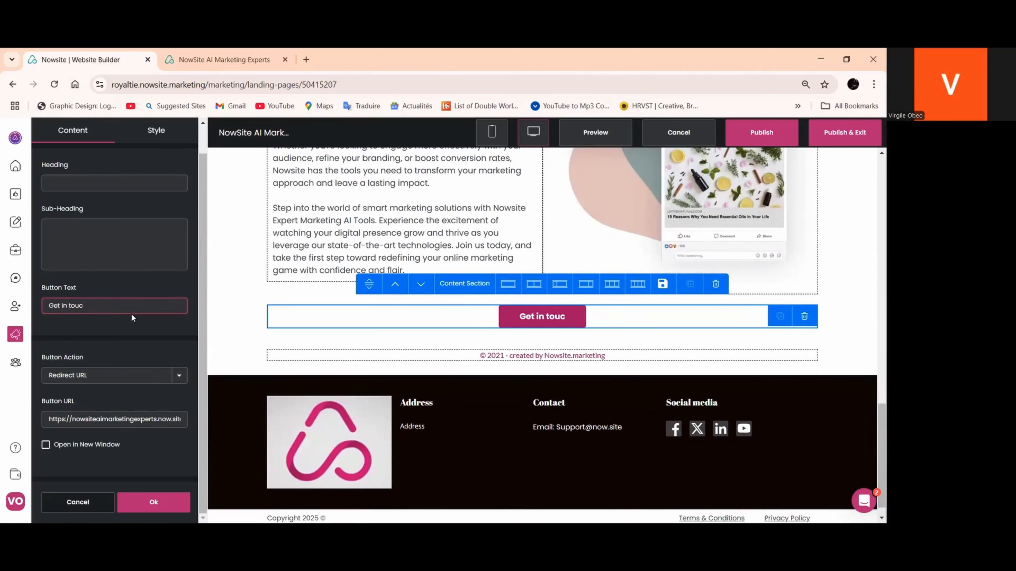
{"action": "key", "text": "BackSpace"}
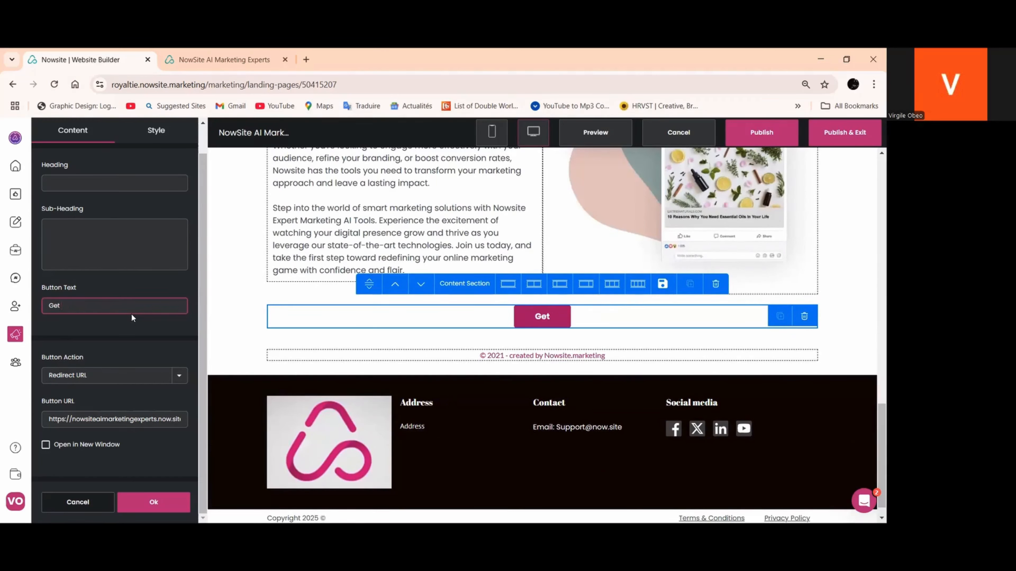
{"action": "type", "text": "started"}
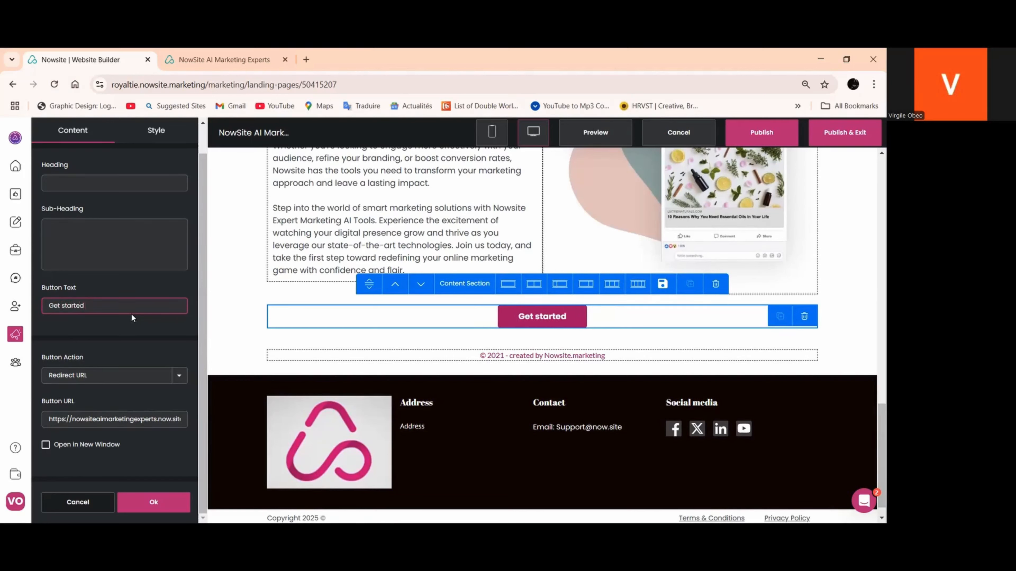
Open the Our AI Plans page on the published NowSite AI Marketing Experts site and copy its address
{"action": "left_click", "coordinate": [213, 56]}
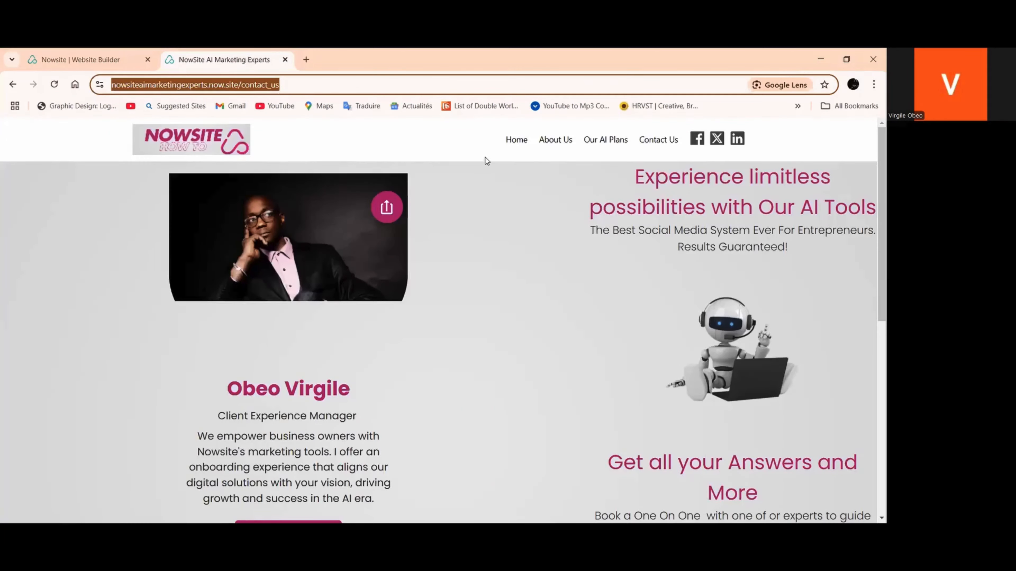
{"action": "left_click", "coordinate": [615, 141]}
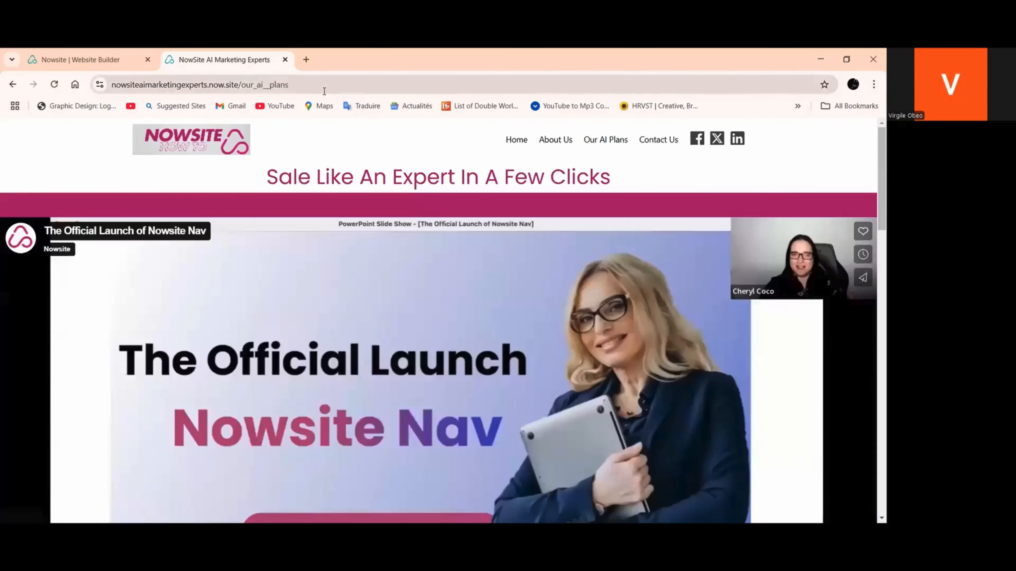
{"action": "left_click", "coordinate": [248, 84]}
{"action": "right_click", "coordinate": [248, 84]}
{"action": "left_click", "coordinate": [302, 194]}
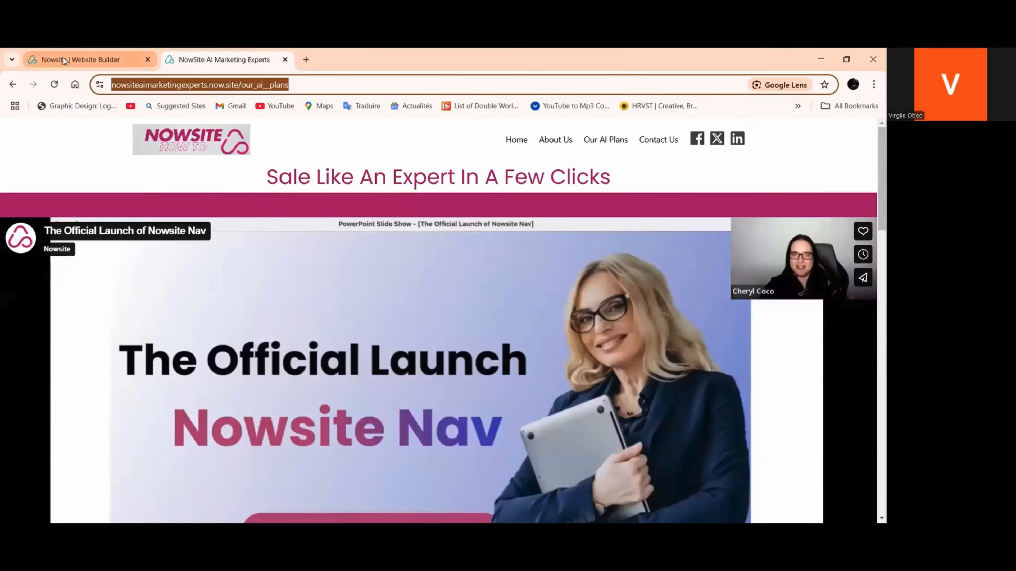
In the website builder, replace the "Get started" button's redirect URL with the copied our_ai__plans page address and apply the change
{"action": "left_click", "coordinate": [64, 59]}
{"action": "scroll", "coordinate": [400, 365], "scroll_direction": "down", "scroll_amount": 1}
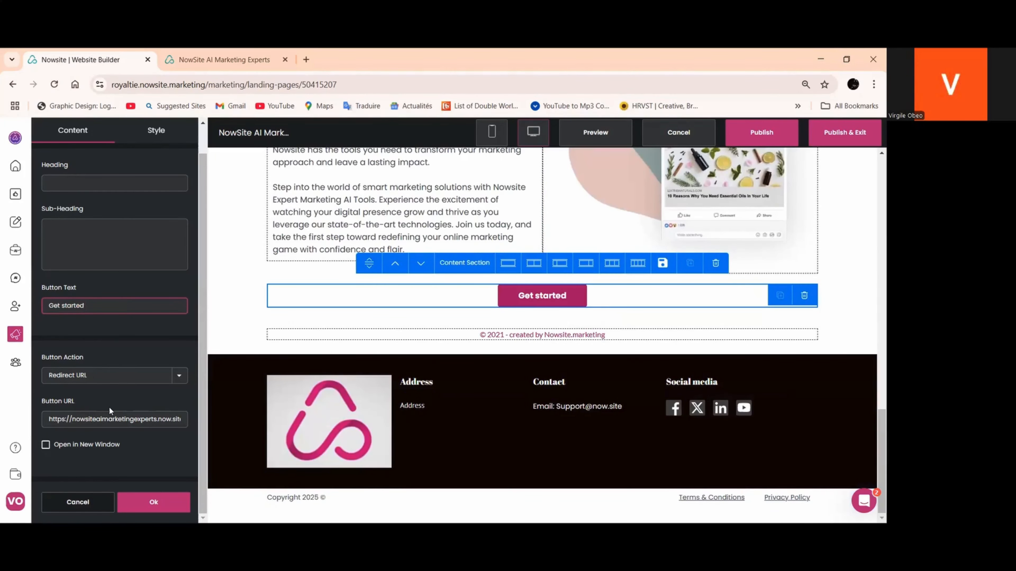
{"action": "left_click", "coordinate": [178, 381]}
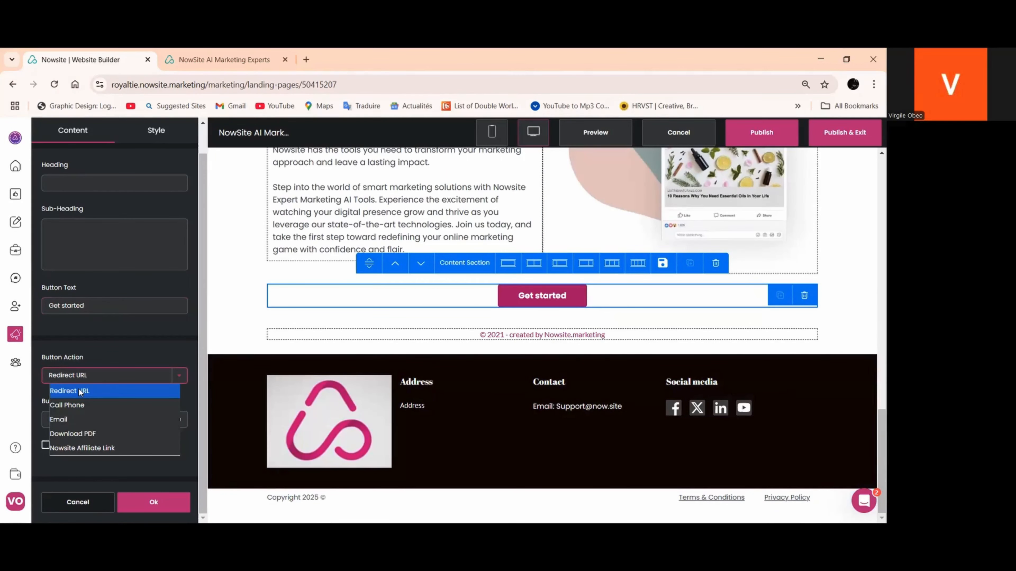
{"action": "left_click_drag", "start_coordinate": [51, 422], "coordinate": [196, 430]}
{"action": "right_click", "coordinate": [162, 427]}
{"action": "left_click", "coordinate": [183, 218]}
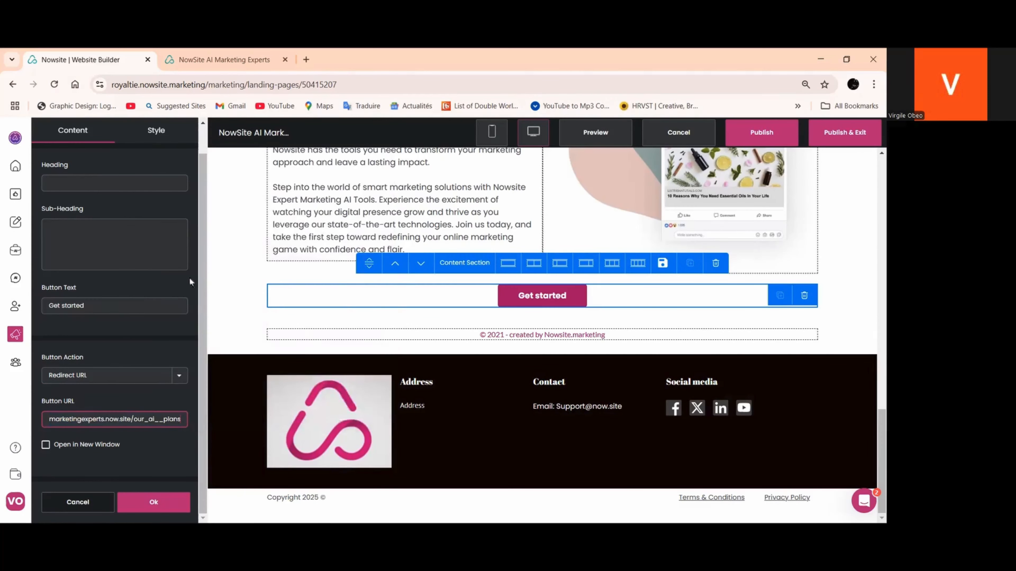
{"action": "left_click", "coordinate": [154, 502]}
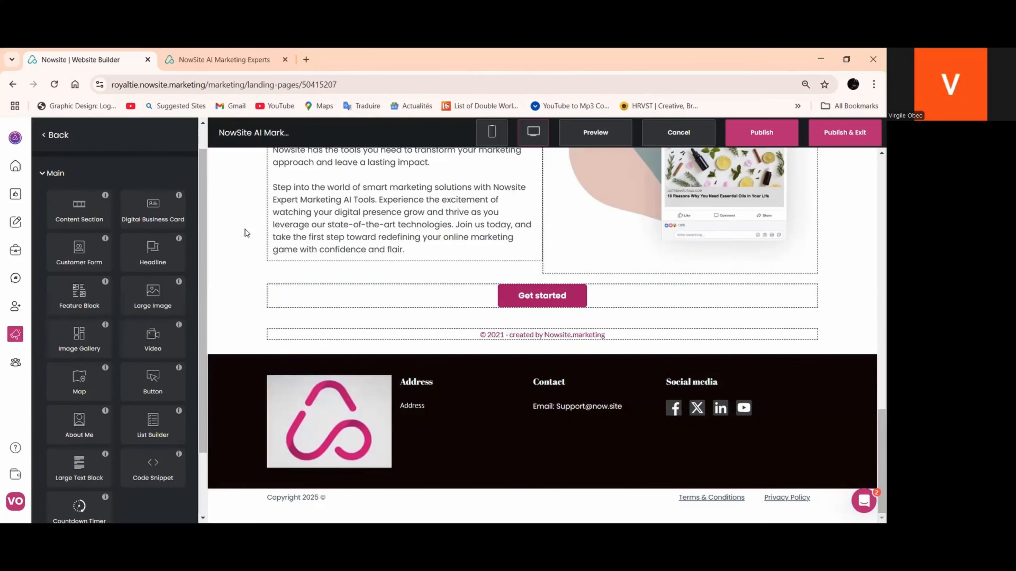
Copy the "Get started" button's color code #aa166c from its style settings and close the button editor
{"action": "left_click", "coordinate": [508, 356]}
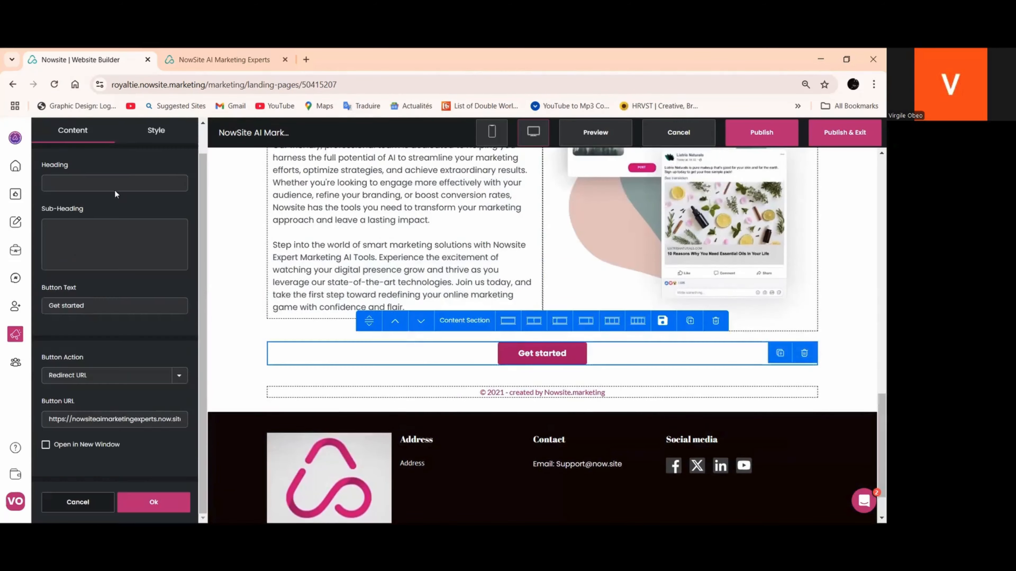
{"action": "left_click", "coordinate": [157, 132]}
{"action": "left_click", "coordinate": [54, 278]}
{"action": "left_click", "coordinate": [105, 390]}
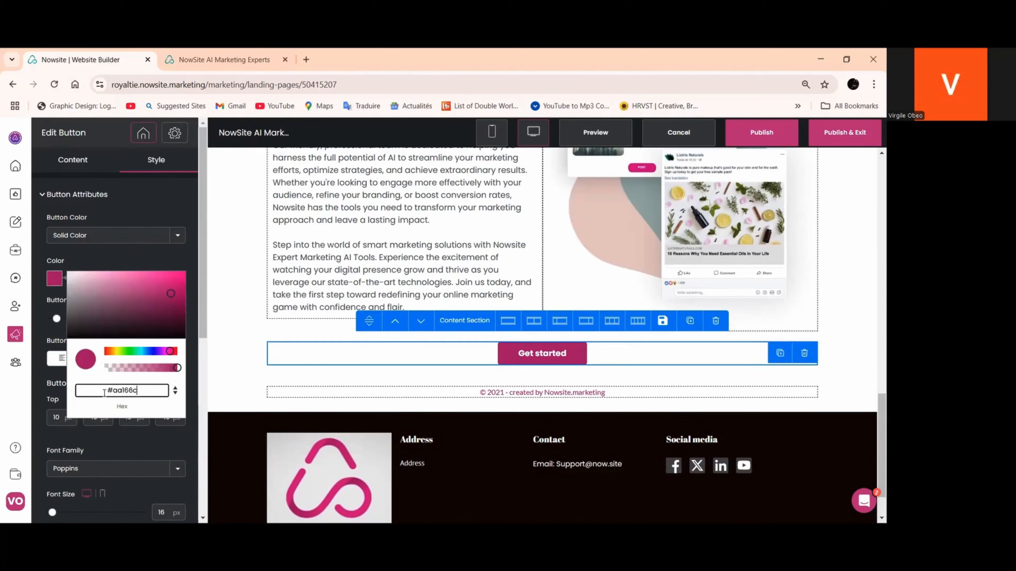
{"action": "right_click", "coordinate": [105, 393]}
{"action": "left_click", "coordinate": [148, 171]}
{"action": "scroll", "coordinate": [134, 469], "scroll_direction": "down", "scroll_amount": 8}
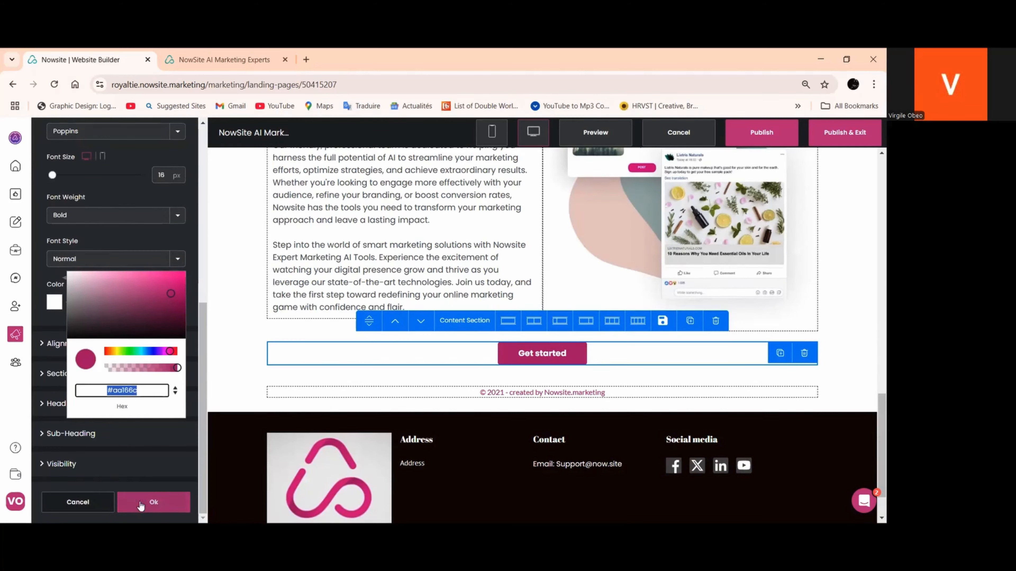
{"action": "left_click", "coordinate": [141, 503]}
Return to the site's page list and open the Home page for editing at its "Who We are:" feature block
{"action": "scroll", "coordinate": [500, 340], "scroll_direction": "up", "scroll_amount": 3}
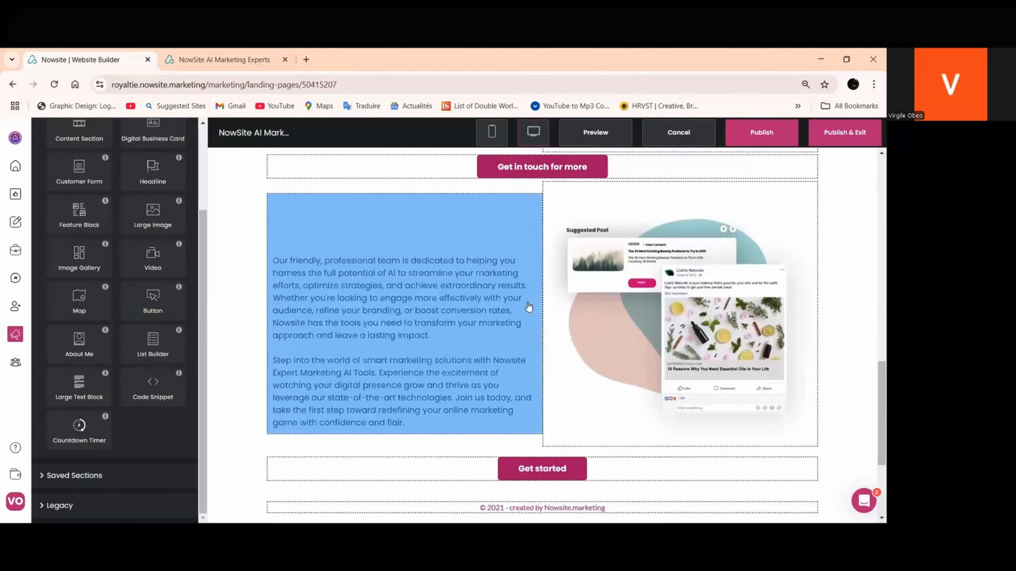
{"action": "scroll", "coordinate": [529, 306], "scroll_direction": "up", "scroll_amount": 10}
{"action": "scroll", "coordinate": [57, 180], "scroll_direction": "up", "scroll_amount": 3}
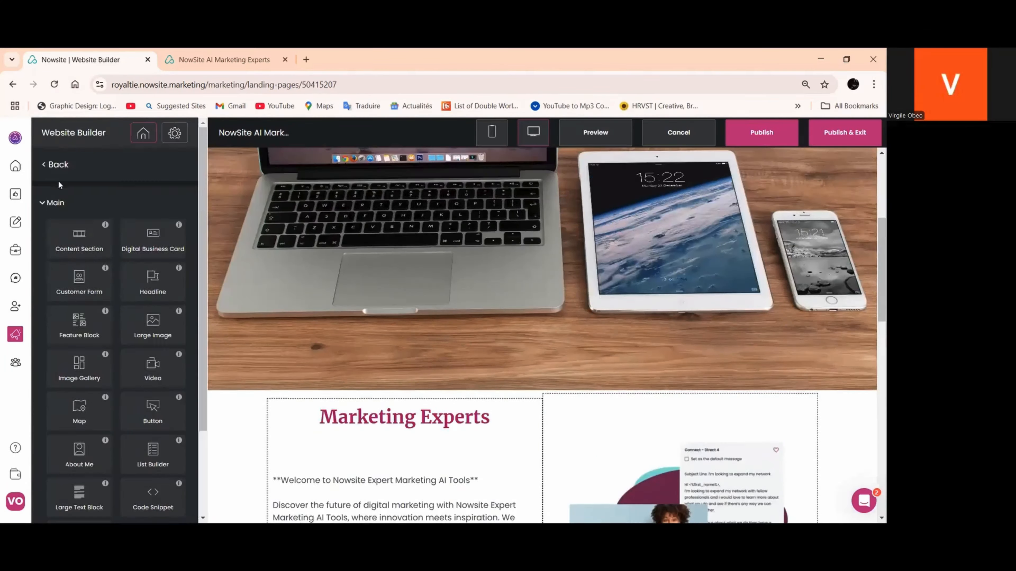
{"action": "left_click", "coordinate": [53, 165]}
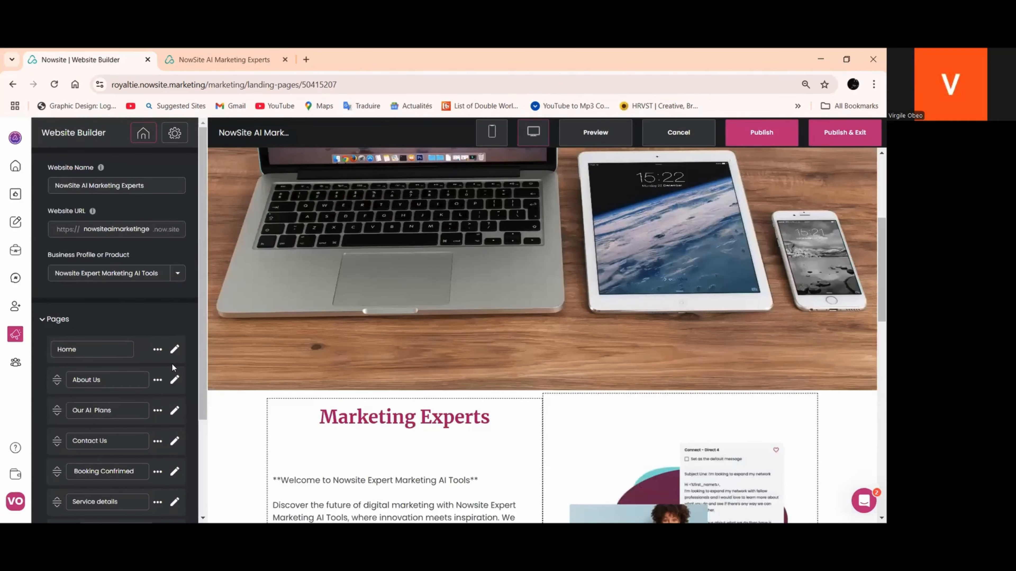
{"action": "left_click", "coordinate": [174, 350]}
{"action": "scroll", "coordinate": [495, 268], "scroll_direction": "down", "scroll_amount": 3}
{"action": "scroll", "coordinate": [495, 267], "scroll_direction": "up", "scroll_amount": 3}
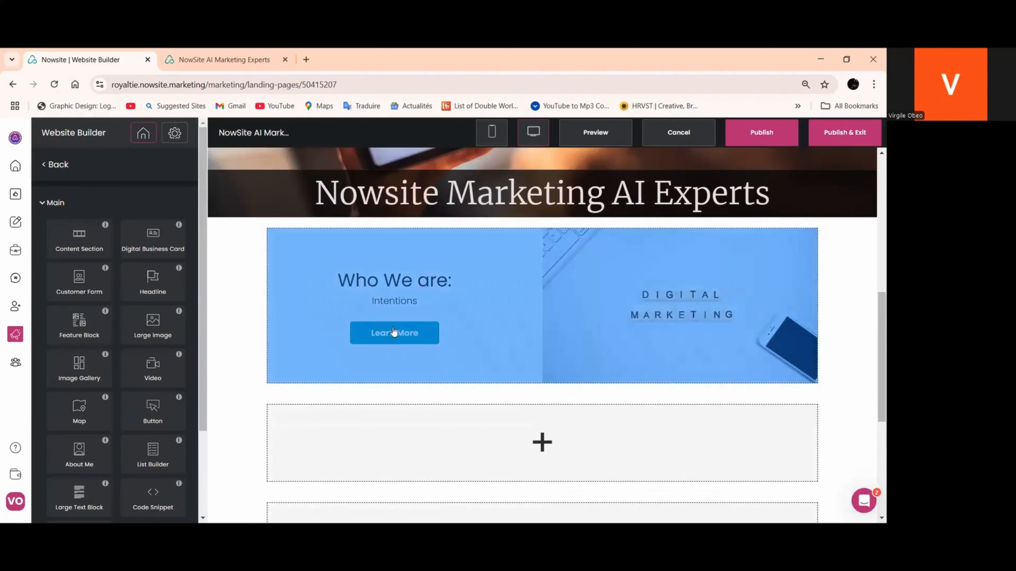
Set the color of the "Learn More" button in the Home page's "Who We are:" feature block to #aa166c
{"action": "left_click", "coordinate": [393, 332]}
{"action": "left_click", "coordinate": [156, 161]}
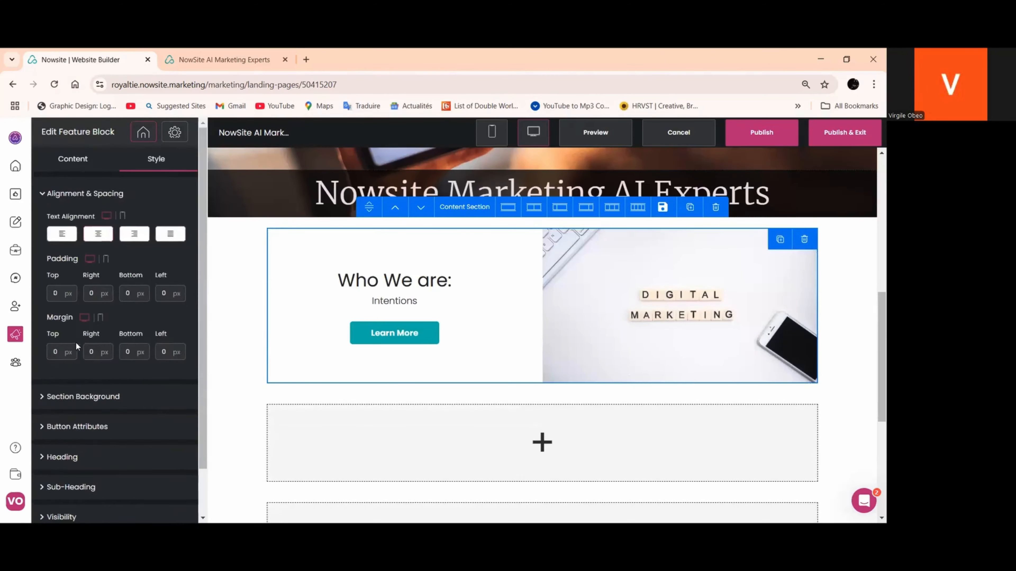
{"action": "scroll", "coordinate": [76, 342], "scroll_direction": "down", "scroll_amount": 2}
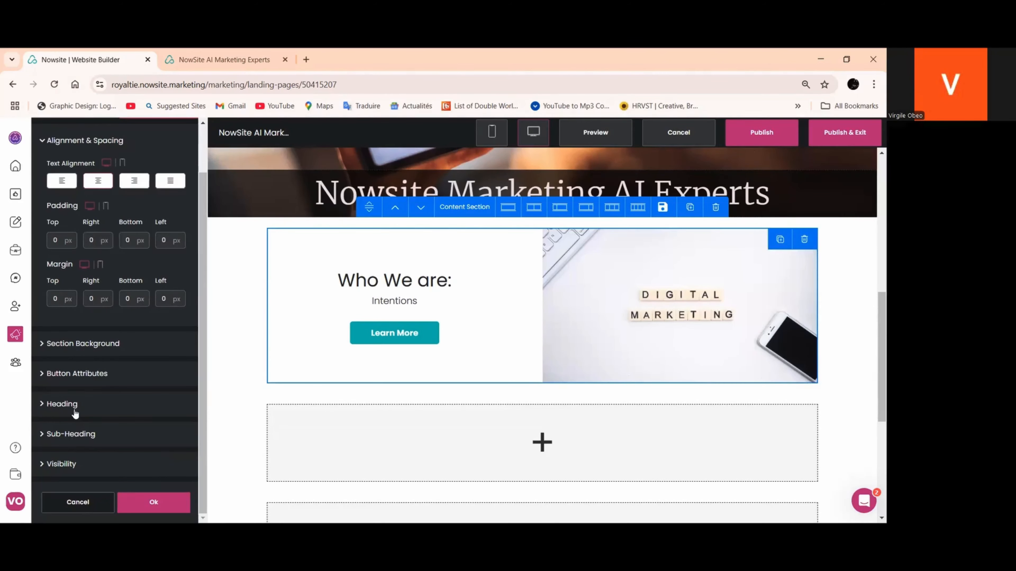
{"action": "left_click", "coordinate": [76, 374]}
{"action": "scroll", "coordinate": [61, 242], "scroll_direction": "down", "scroll_amount": 5}
{"action": "scroll", "coordinate": [61, 242], "scroll_direction": "up", "scroll_amount": 2}
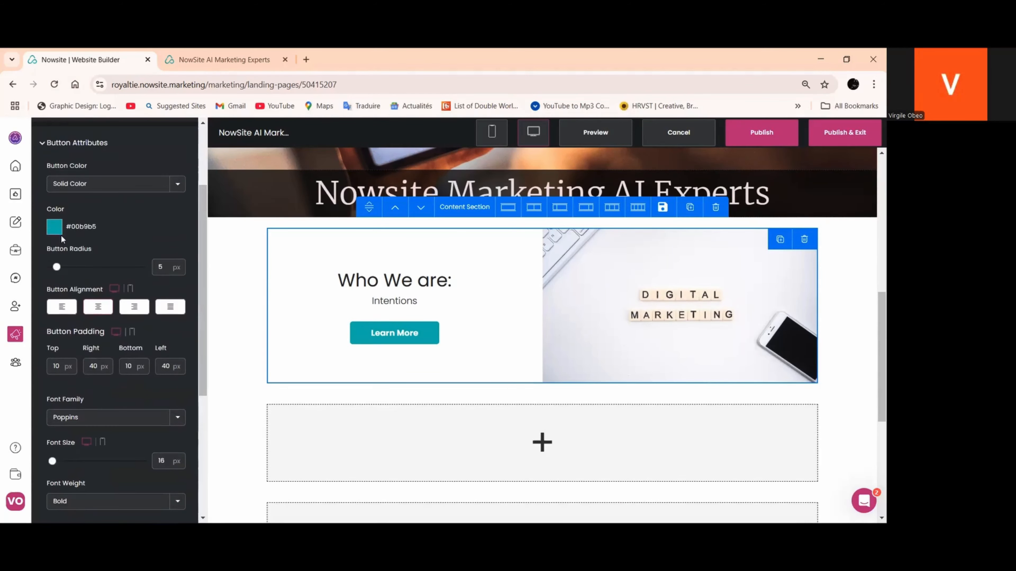
{"action": "left_click", "coordinate": [55, 227]}
{"action": "triple_click", "coordinate": [124, 345]}
{"action": "right_click", "coordinate": [124, 344]}
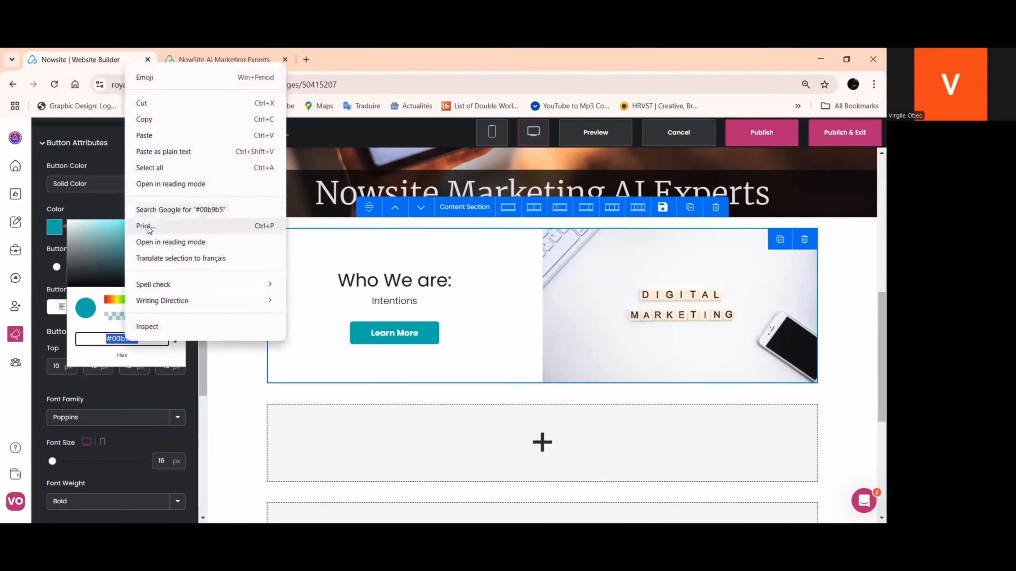
{"action": "left_click", "coordinate": [156, 136]}
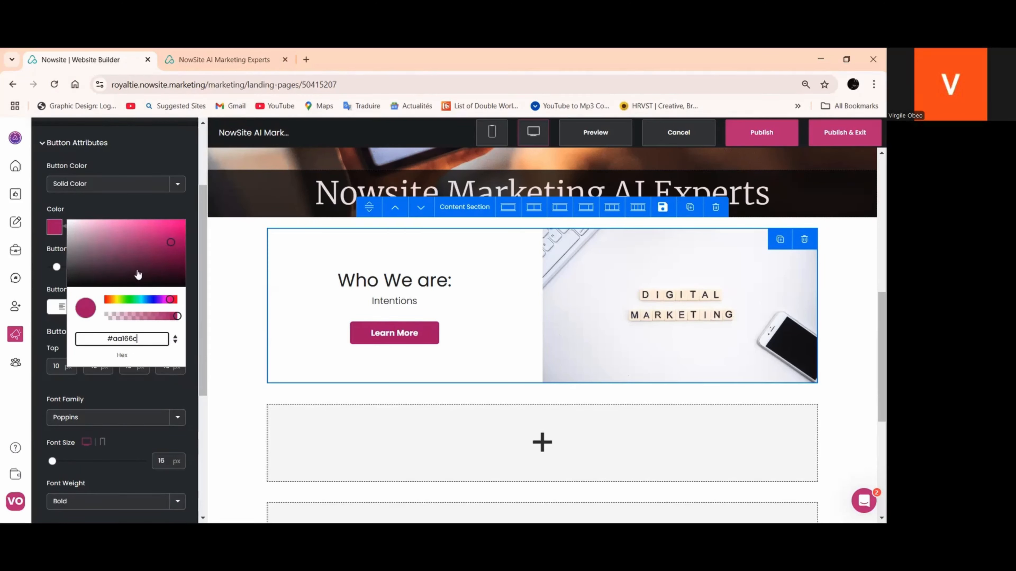
{"action": "scroll", "coordinate": [138, 275], "scroll_direction": "up", "scroll_amount": 3}
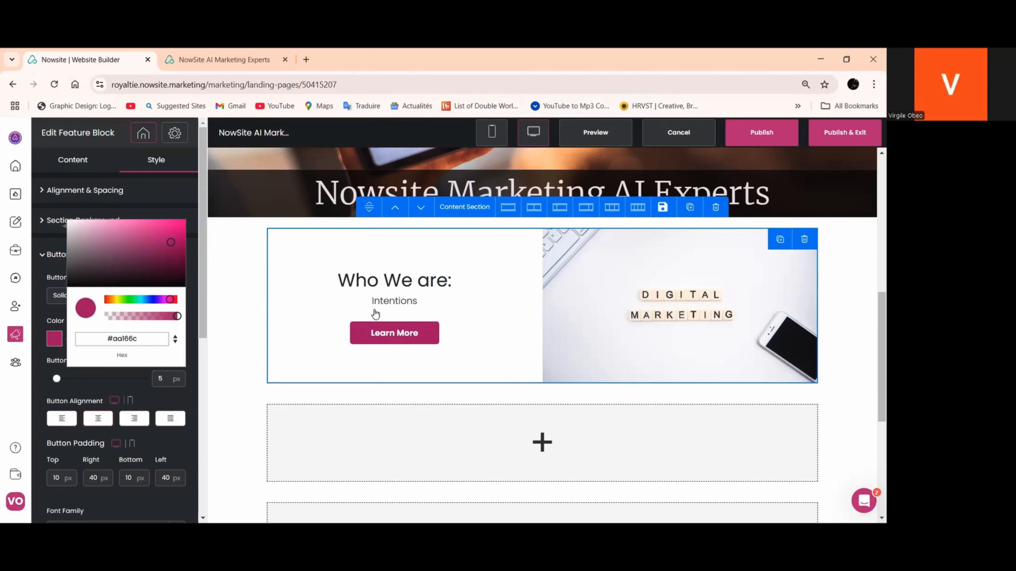
Set the "Who We are:" heading color to #aa166c and apply the feature block changes
{"action": "left_click", "coordinate": [44, 260]}
{"action": "left_click", "coordinate": [44, 260]}
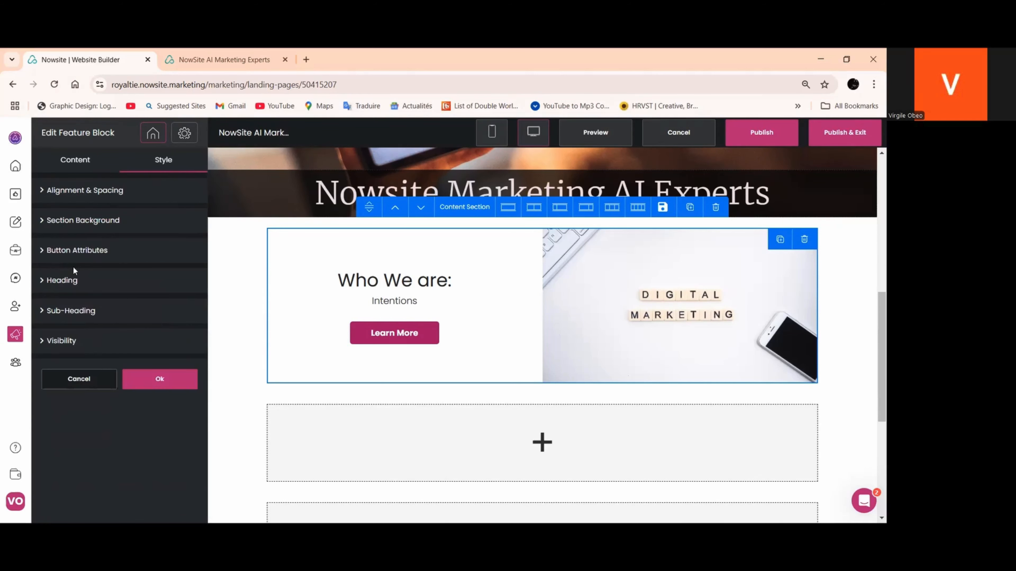
{"action": "left_click", "coordinate": [71, 282]}
{"action": "scroll", "coordinate": [72, 380], "scroll_direction": "down", "scroll_amount": 2}
{"action": "left_click", "coordinate": [55, 392]}
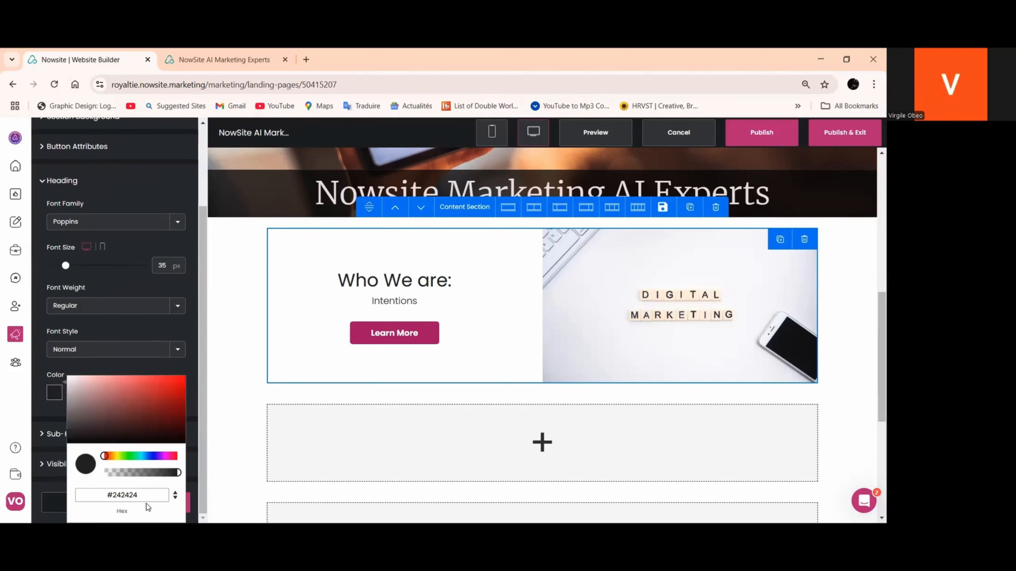
{"action": "triple_click", "coordinate": [124, 496]}
{"action": "right_click", "coordinate": [124, 496]}
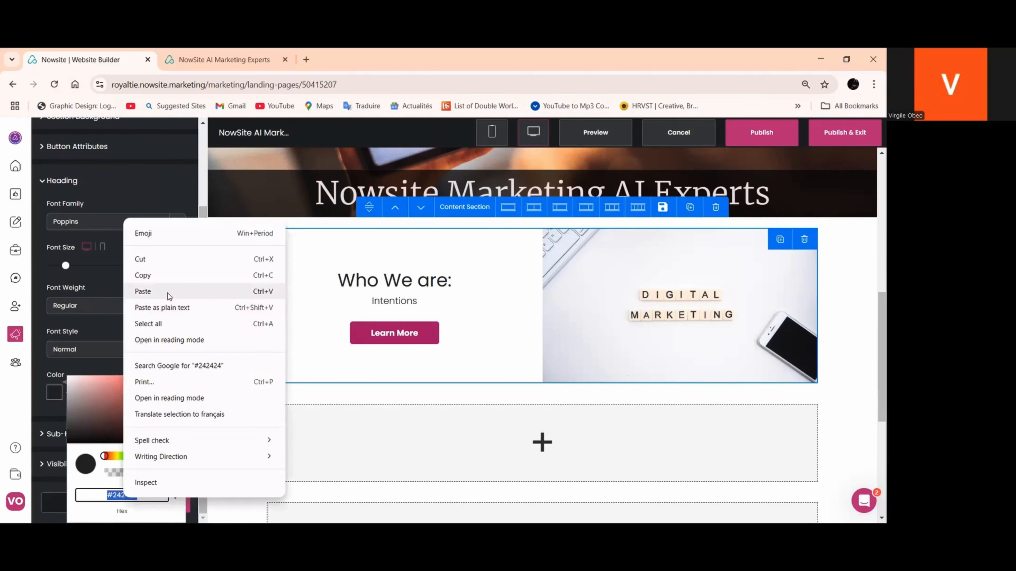
{"action": "left_click", "coordinate": [164, 291]}
{"action": "left_click", "coordinate": [129, 368]}
{"action": "left_click", "coordinate": [151, 503]}
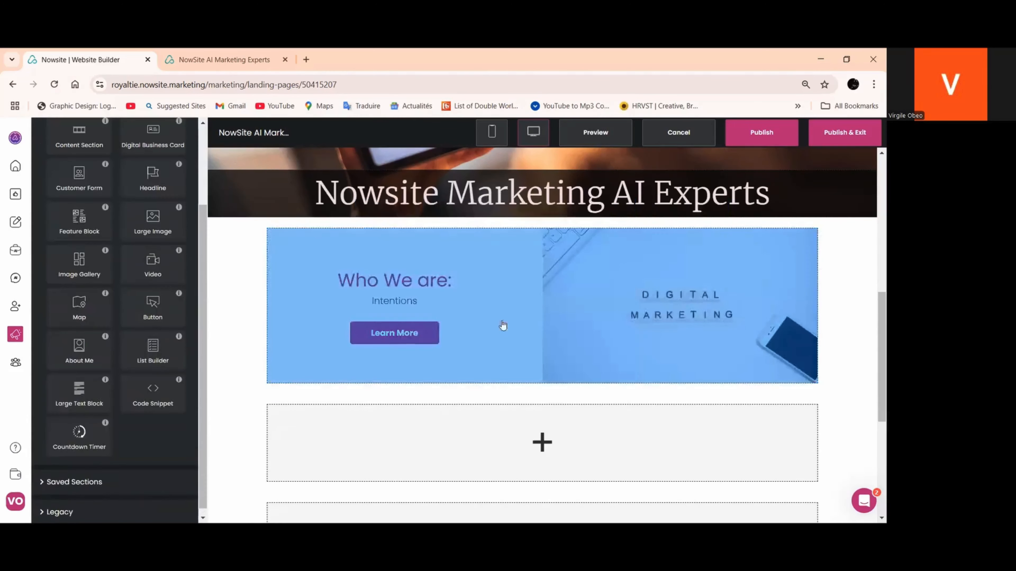
{"action": "left_click", "coordinate": [418, 361]}
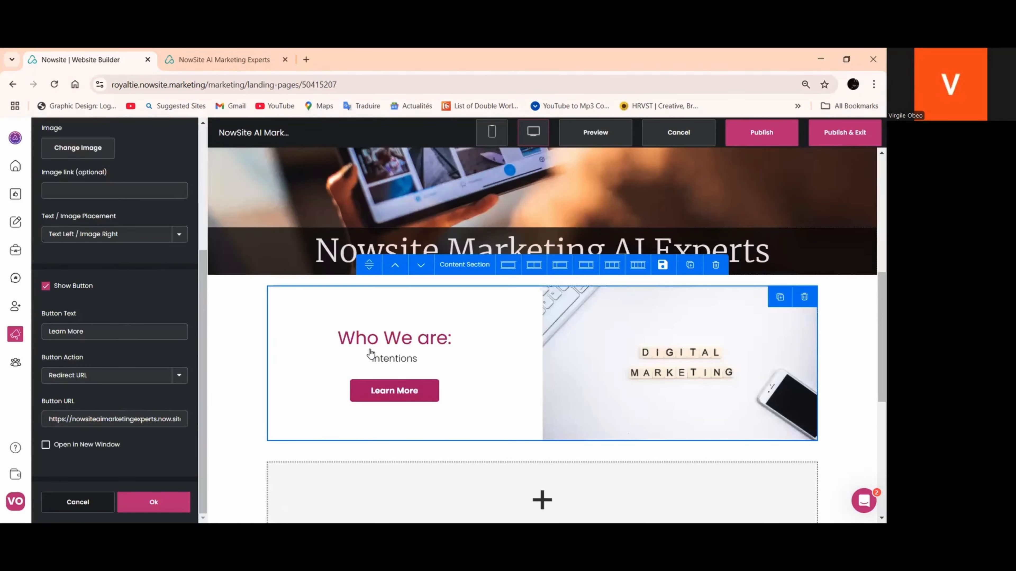
{"action": "left_click", "coordinate": [156, 502]}
{"action": "scroll", "coordinate": [394, 390], "scroll_direction": "up", "scroll_amount": 5}
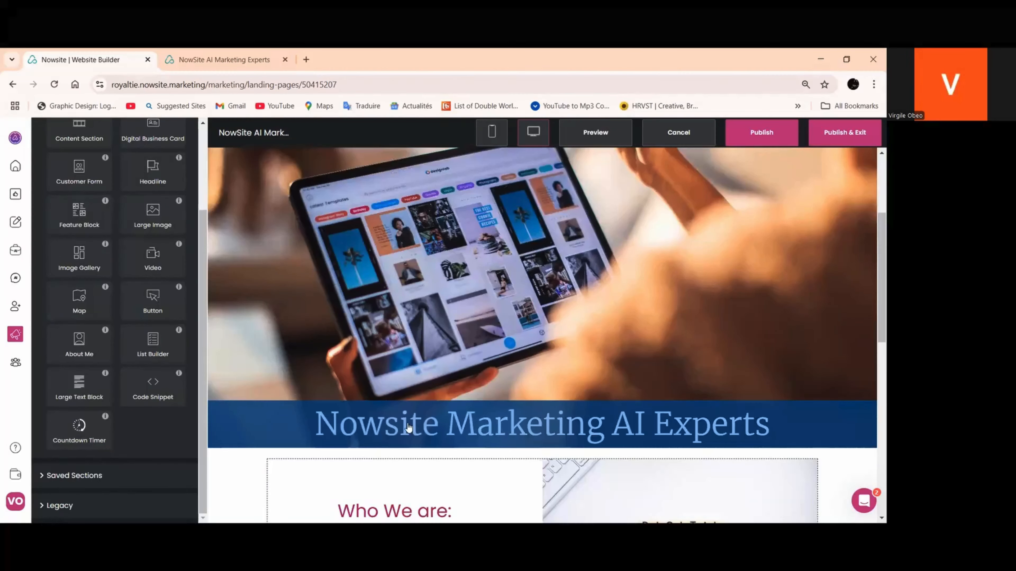
{"action": "left_click", "coordinate": [403, 423]}
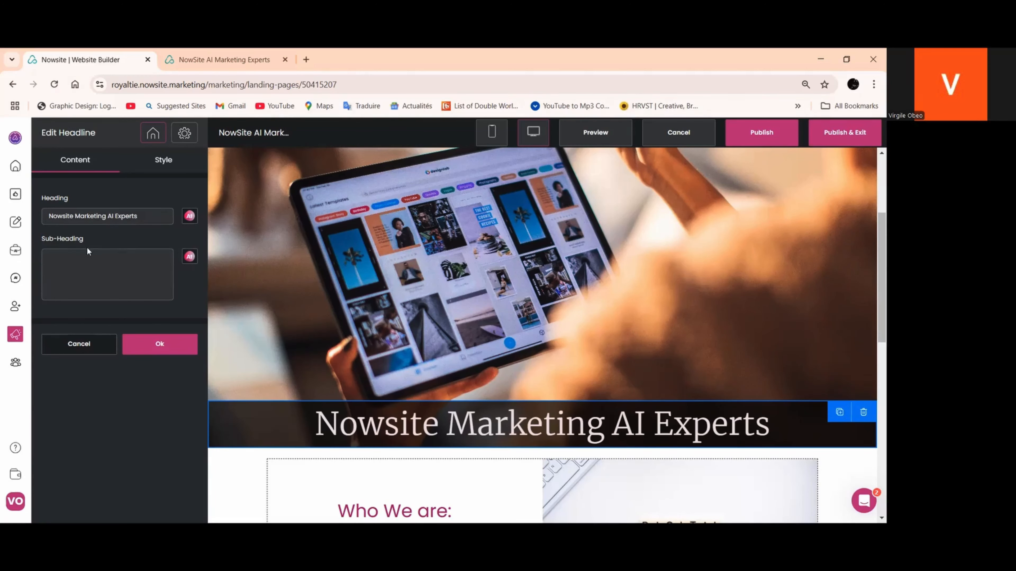
{"action": "left_click", "coordinate": [170, 345]}
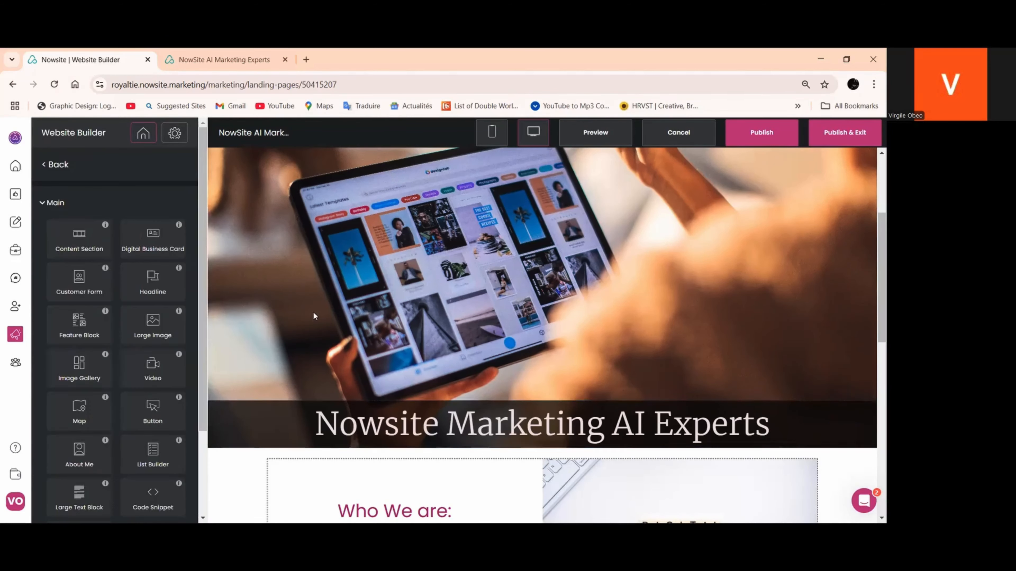
{"action": "scroll", "coordinate": [314, 312], "scroll_direction": "down", "scroll_amount": 4}
{"action": "left_click", "coordinate": [354, 336]}
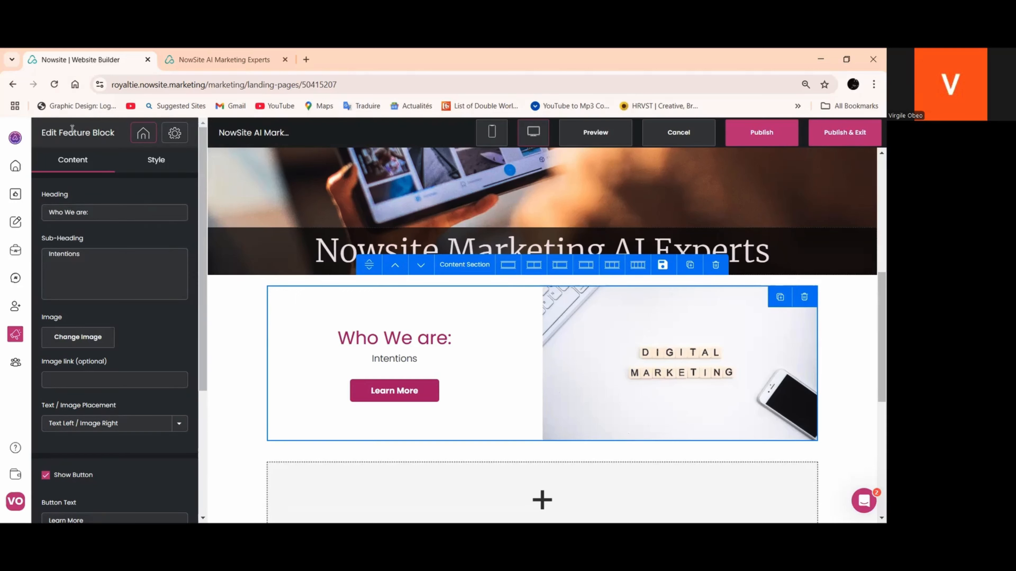
Generate a sub-heading for the "Nowsite Marketing AI Experts" headline with the AI writer and insert the generated text
{"action": "left_click", "coordinate": [294, 253]}
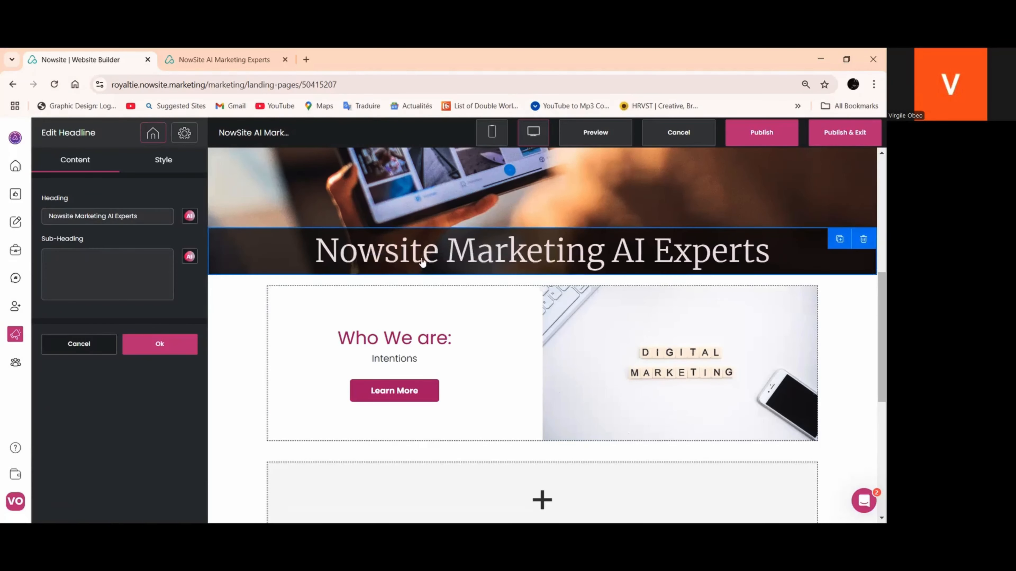
{"action": "left_click", "coordinate": [191, 260]}
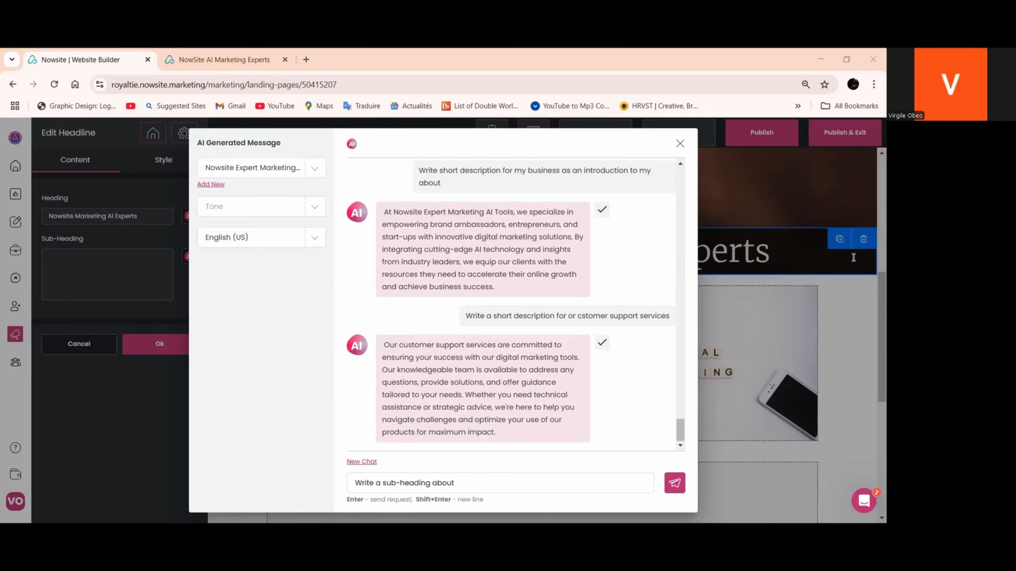
{"action": "triple_click", "coordinate": [370, 488]}
{"action": "right_click", "coordinate": [371, 488]}
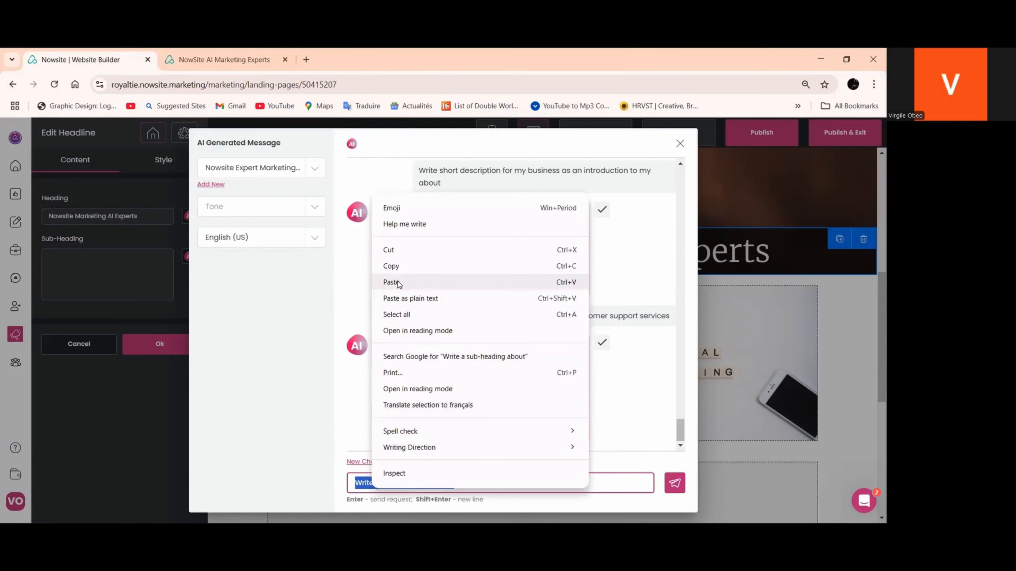
{"action": "left_click", "coordinate": [391, 282]}
{"action": "left_click", "coordinate": [674, 483]}
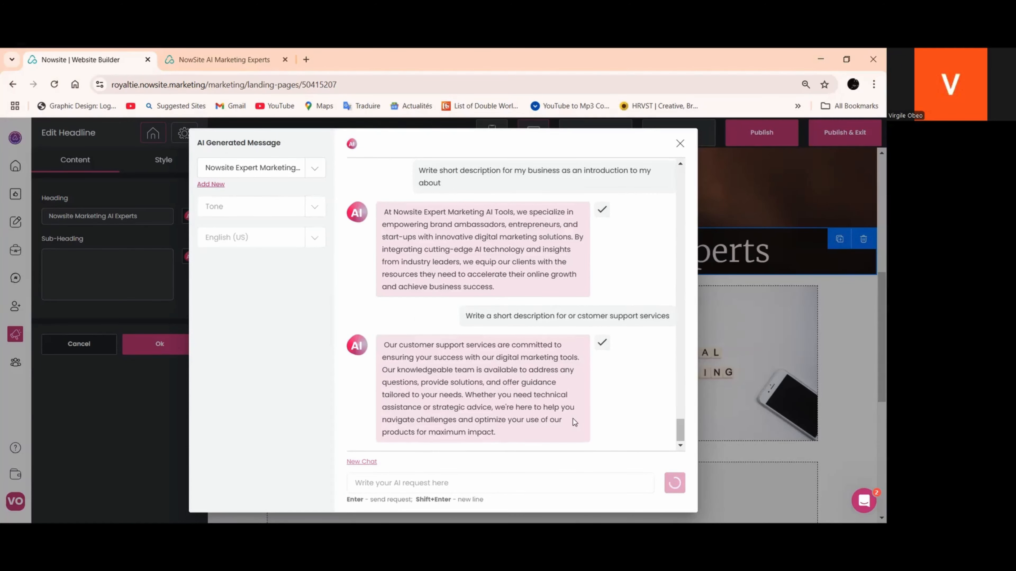
{"action": "left_click", "coordinate": [601, 368]}
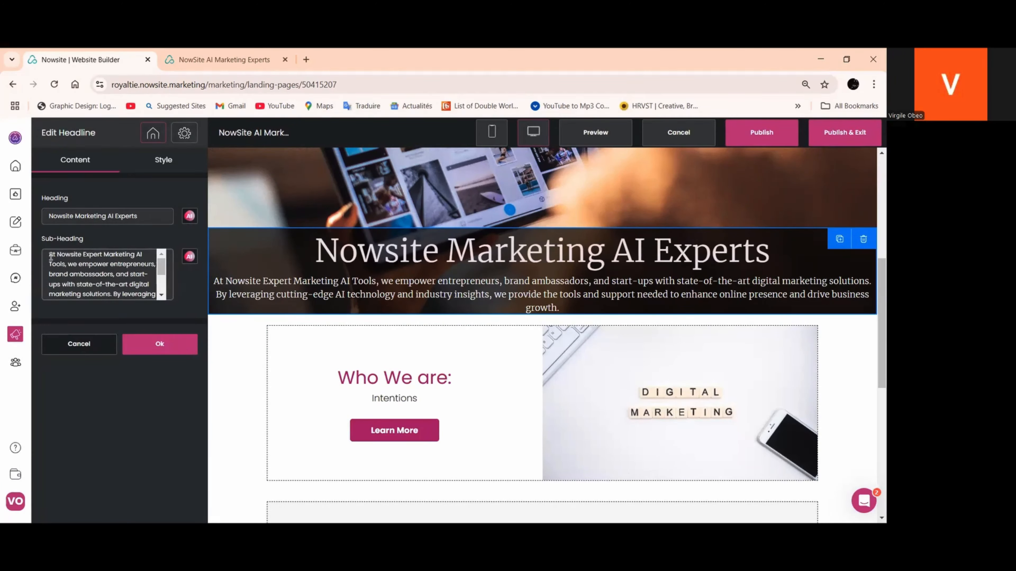
Cut the entire sub-heading text from the "Nowsite Marketing AI Experts" headline and apply the headline change
{"action": "left_click_drag", "start_coordinate": [56, 260], "coordinate": [89, 289]}
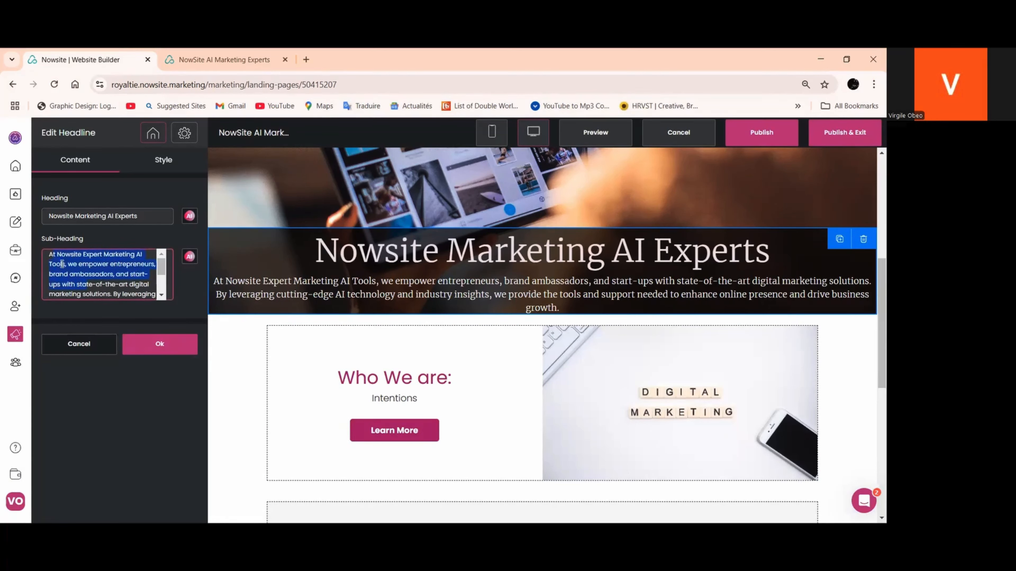
{"action": "scroll", "coordinate": [100, 280], "scroll_direction": "down", "scroll_amount": 3}
{"action": "right_click", "coordinate": [126, 280]}
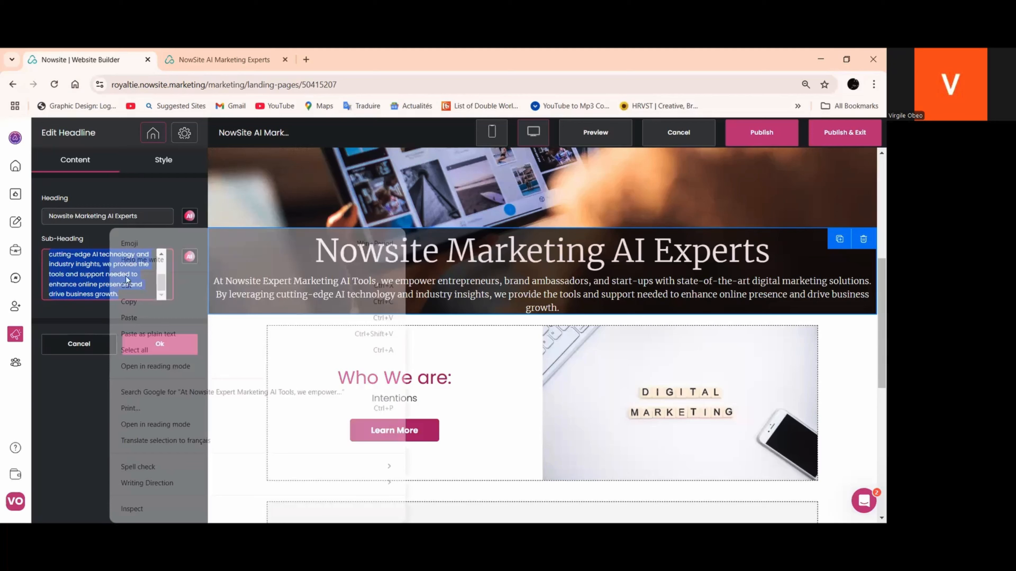
{"action": "left_click", "coordinate": [129, 285]}
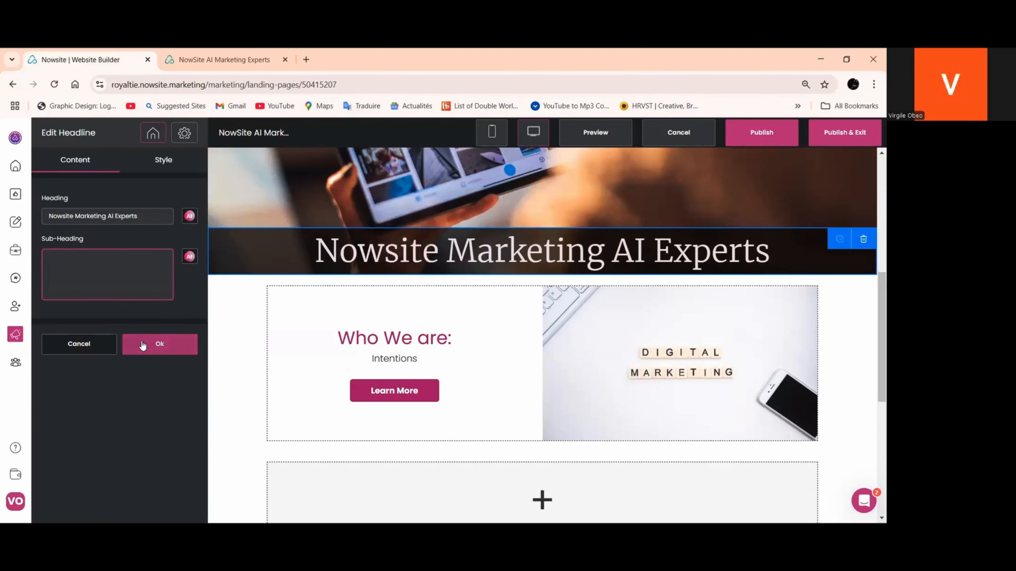
{"action": "left_click", "coordinate": [159, 344]}
Replace the "Intentions" sub-heading in the "Who We are:" feature block with the text cut from the headline
{"action": "left_click", "coordinate": [372, 345]}
{"action": "left_click_drag", "start_coordinate": [95, 259], "coordinate": [36, 259]}
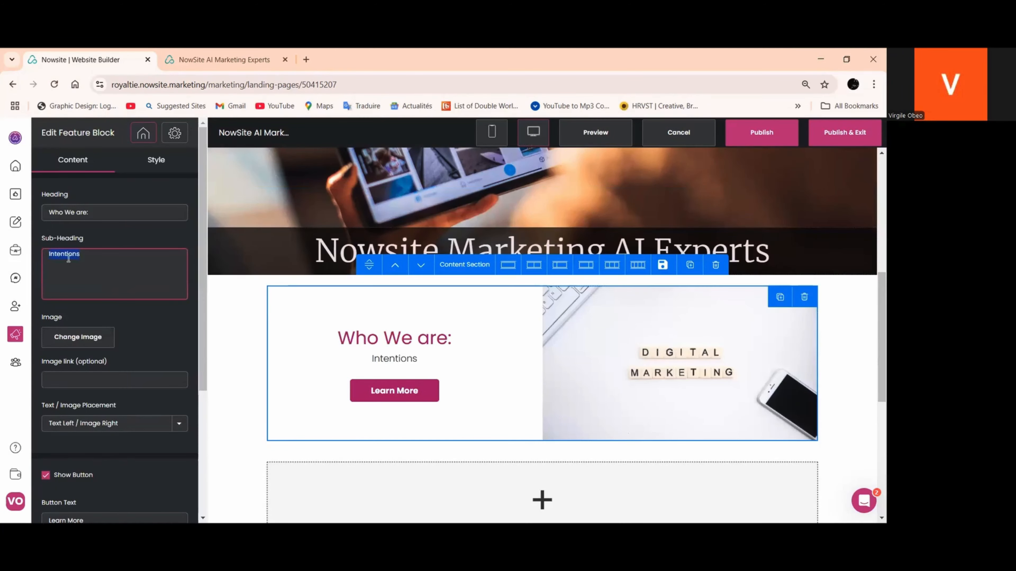
{"action": "right_click", "coordinate": [68, 259]}
{"action": "left_click", "coordinate": [115, 319]}
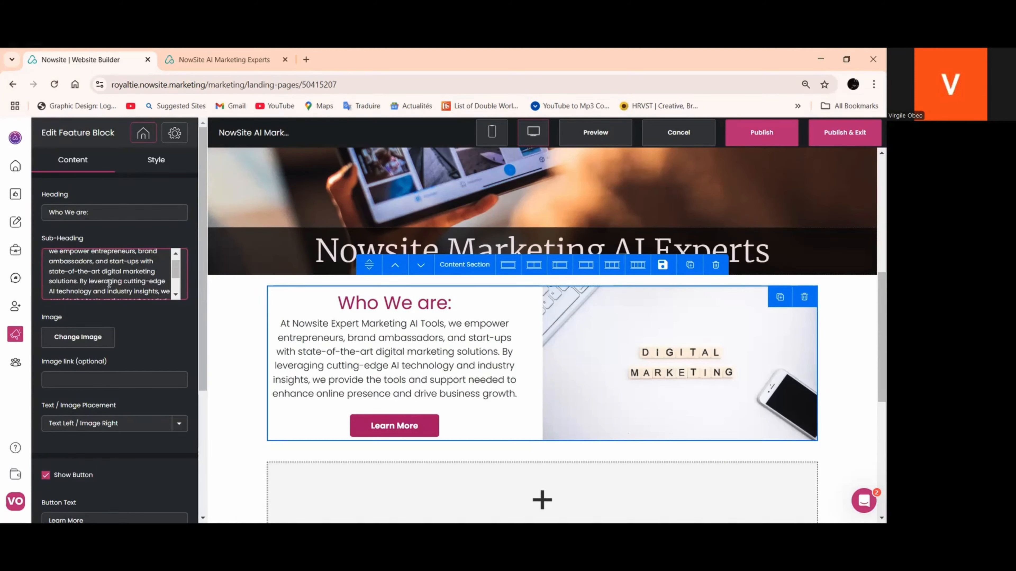
Remove "At Nowsite Expert Marketing AI Tools," from the sub-heading so it starts with "We empower entrepreneurs", then apply the block and publish the page
{"action": "scroll", "coordinate": [54, 262], "scroll_direction": "up", "scroll_amount": 2}
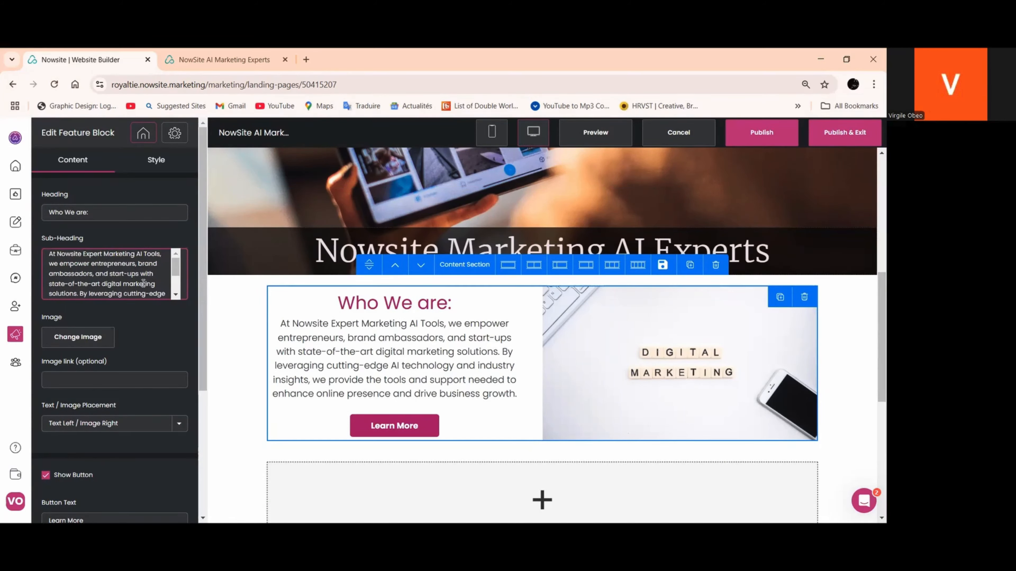
{"action": "left_click_drag", "start_coordinate": [162, 254], "coordinate": [48, 254]}
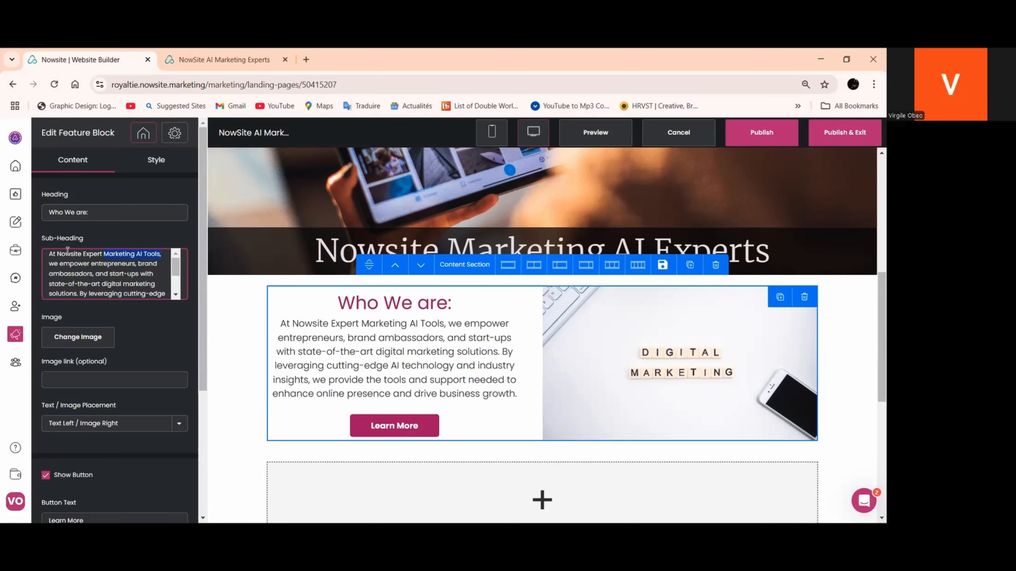
{"action": "mouse_move", "coordinate": [20, 252]}
{"action": "key", "text": "BackSpace"}
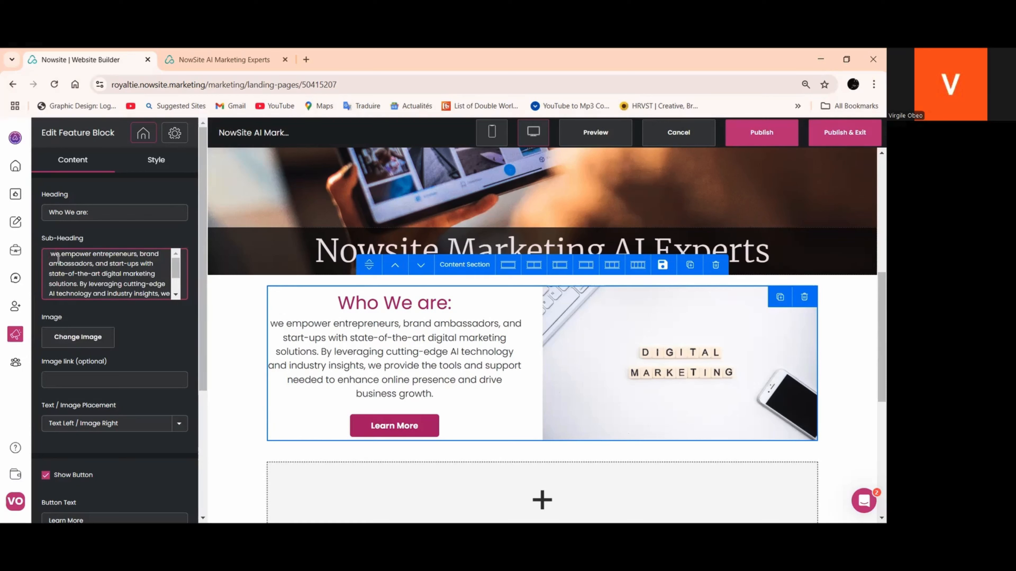
{"action": "key", "text": "BackSpace"}
{"action": "type", "text": "W"}
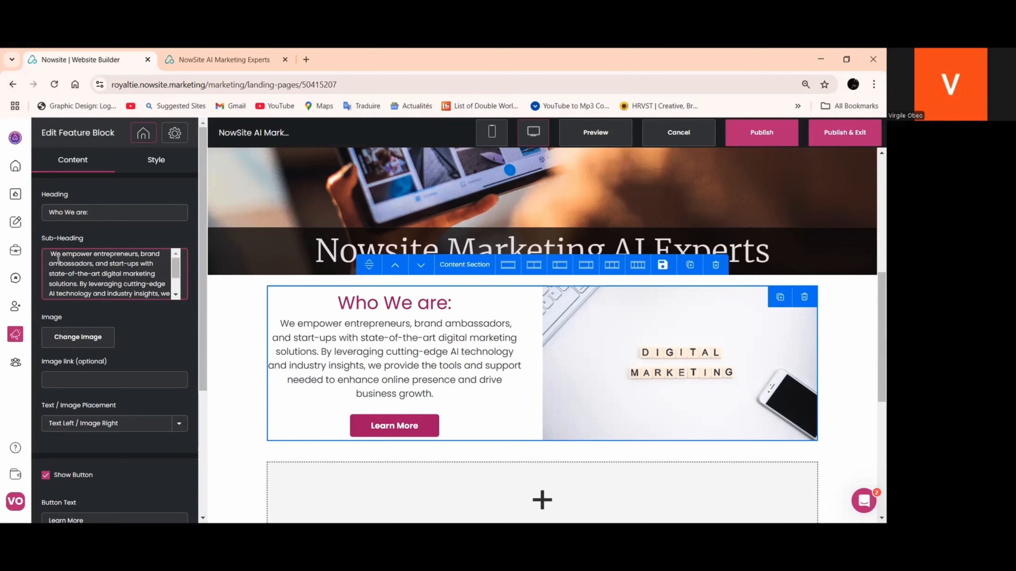
{"action": "scroll", "coordinate": [163, 324], "scroll_direction": "down", "scroll_amount": 5}
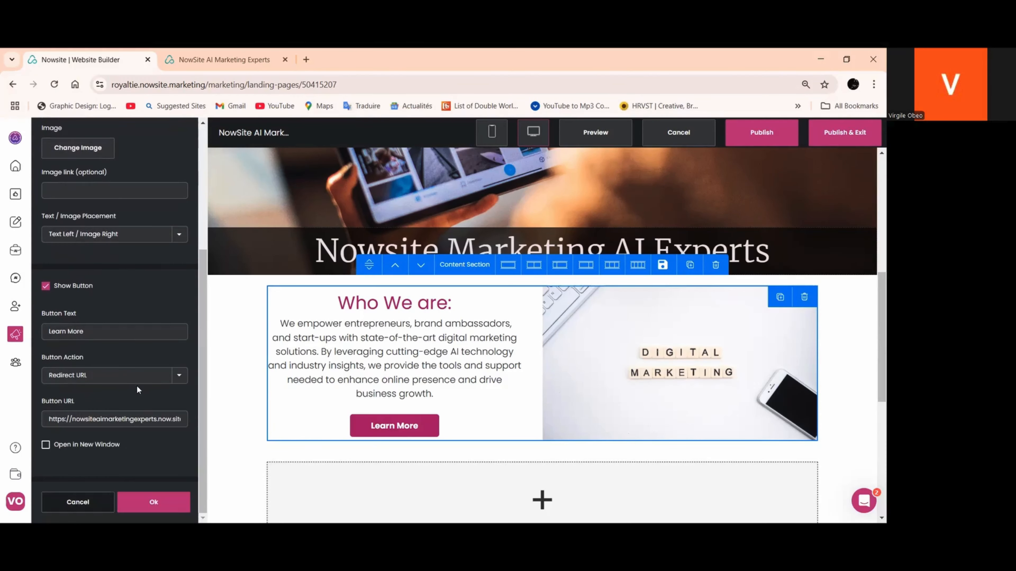
{"action": "left_click", "coordinate": [152, 503]}
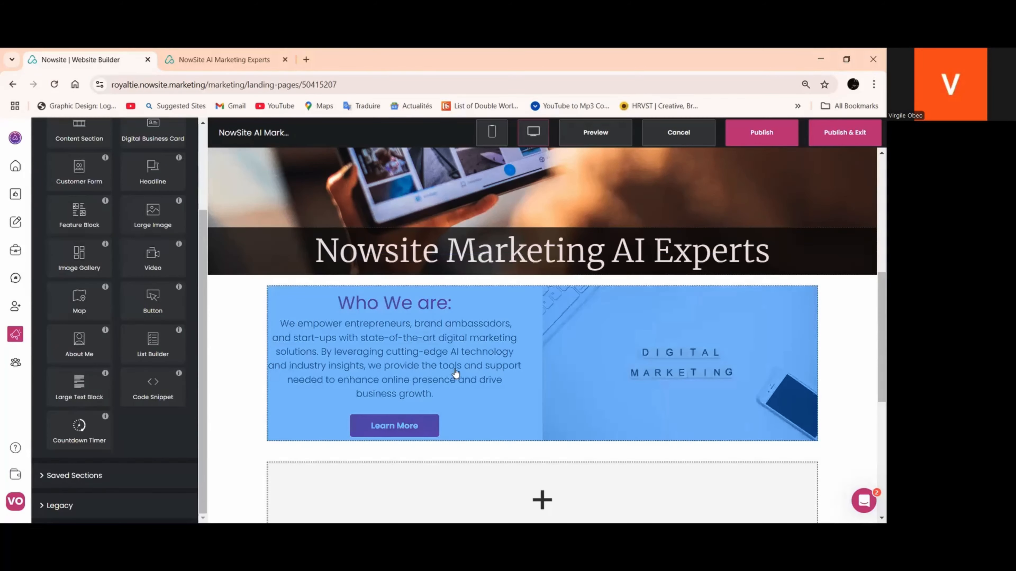
{"action": "scroll", "coordinate": [450, 368], "scroll_direction": "down", "scroll_amount": 4}
{"action": "left_click", "coordinate": [772, 135]}
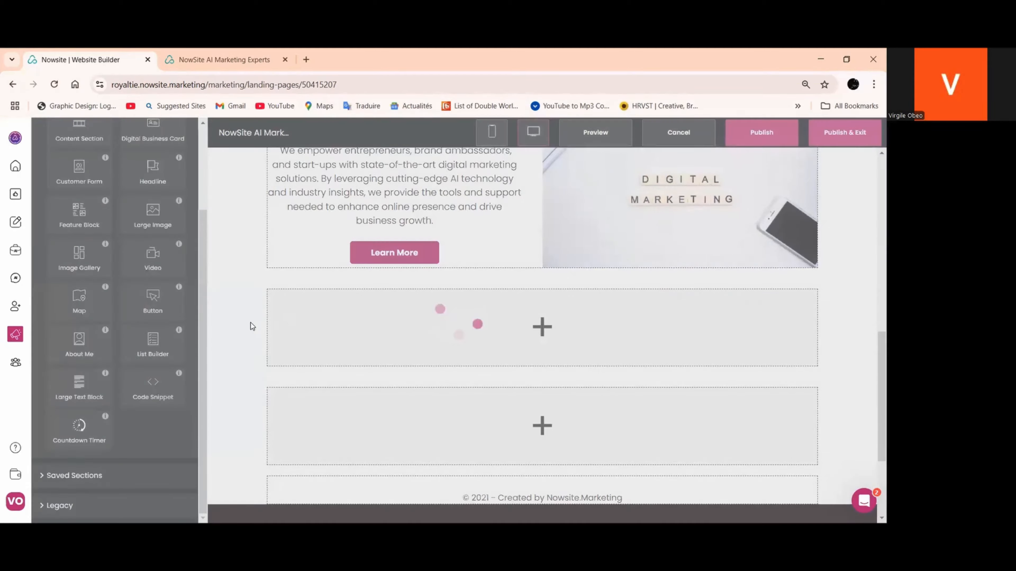
Split the empty content section below the "Who We are:" block into two equal columns and apply the section settings
{"action": "left_click", "coordinate": [251, 323]}
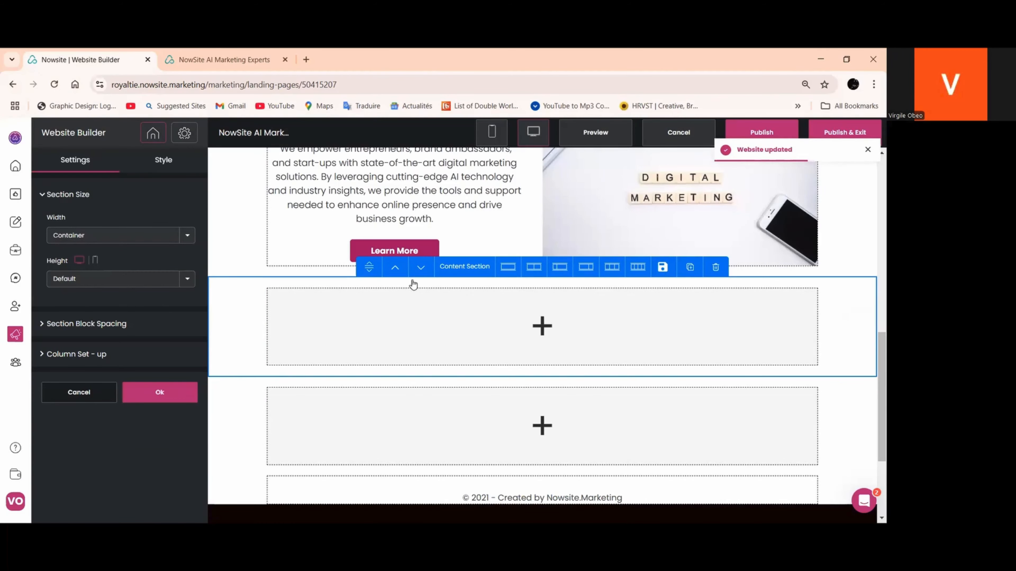
{"action": "left_click", "coordinate": [533, 268]}
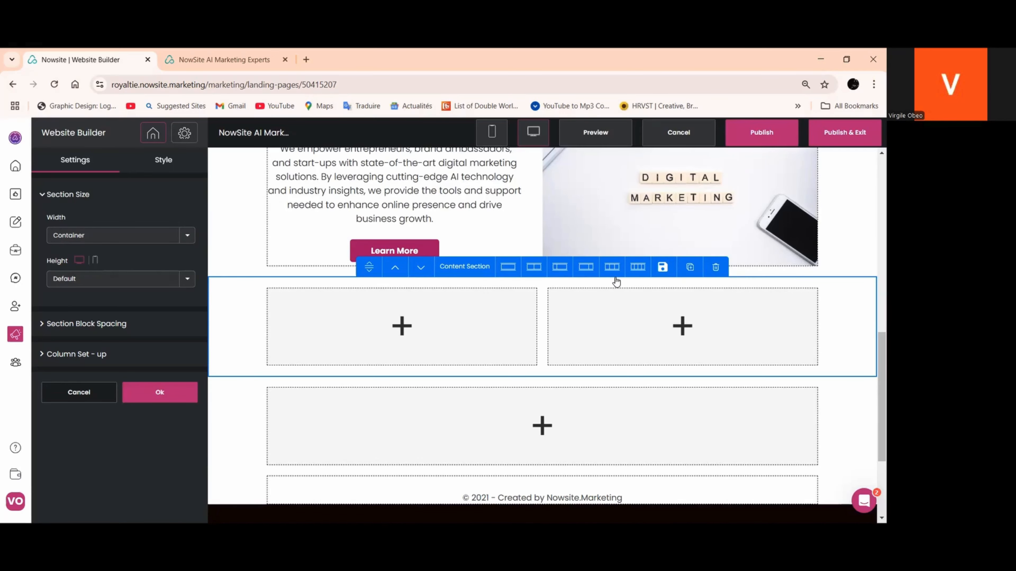
{"action": "scroll", "coordinate": [594, 333], "scroll_direction": "up", "scroll_amount": 5}
{"action": "scroll", "coordinate": [595, 343], "scroll_direction": "down", "scroll_amount": 5}
{"action": "left_click", "coordinate": [172, 394]}
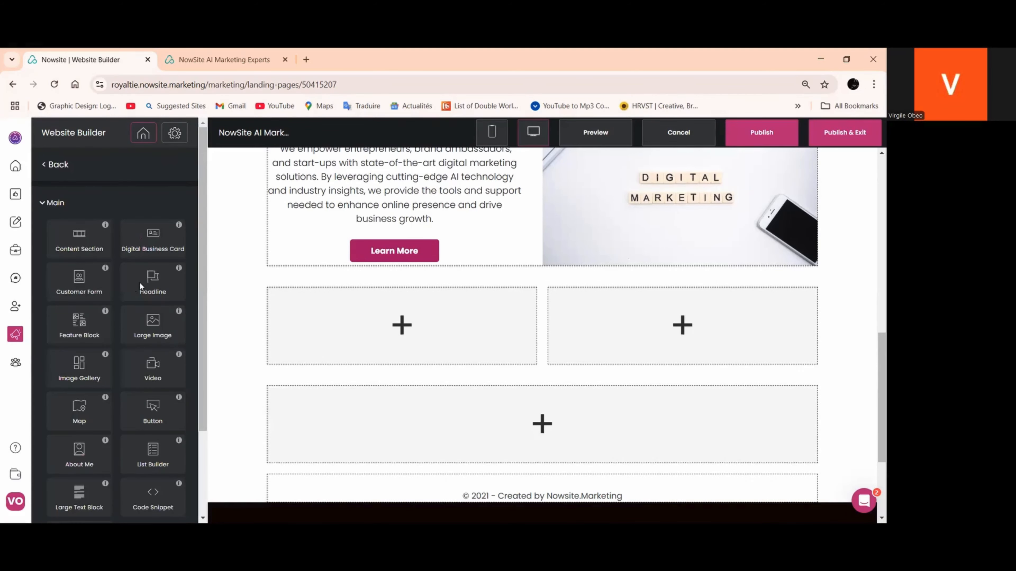
Add a headline to the new section's first column and send its AI writer the request "write a short description for my different digital products"
{"action": "left_click_drag", "start_coordinate": [140, 282], "coordinate": [334, 335]}
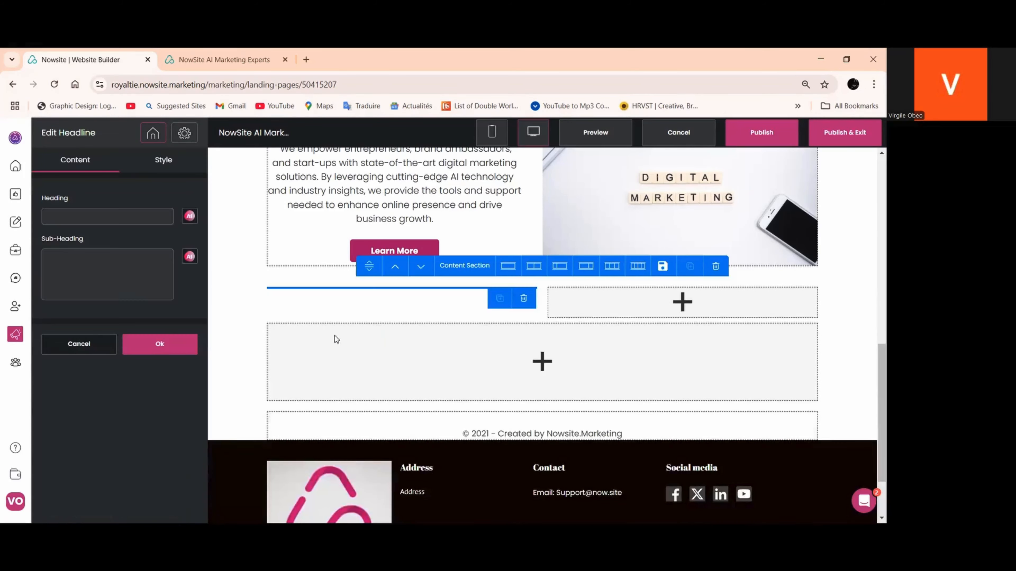
{"action": "left_click", "coordinate": [189, 217]}
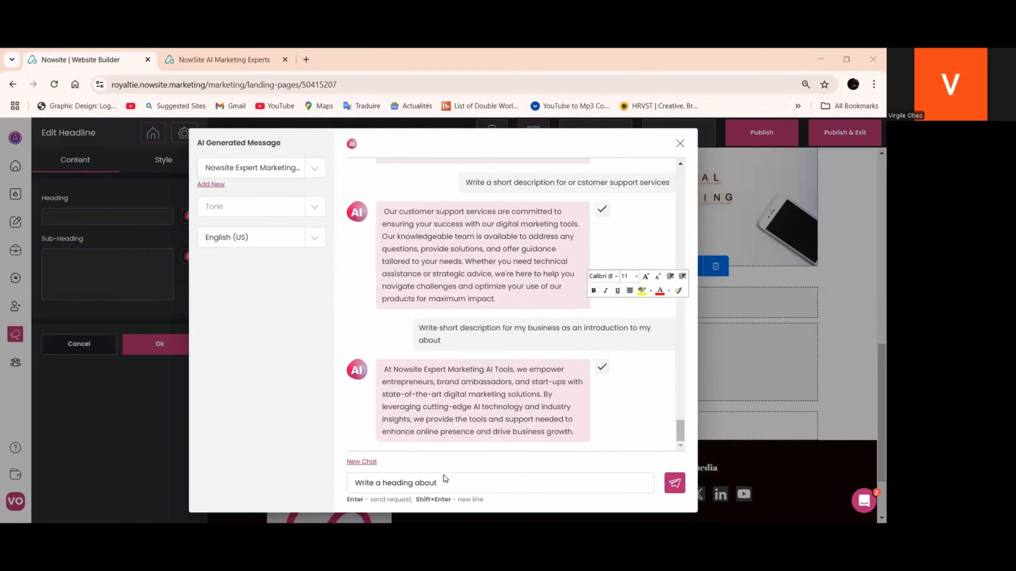
{"action": "triple_click", "coordinate": [410, 483]}
{"action": "right_click", "coordinate": [410, 483]}
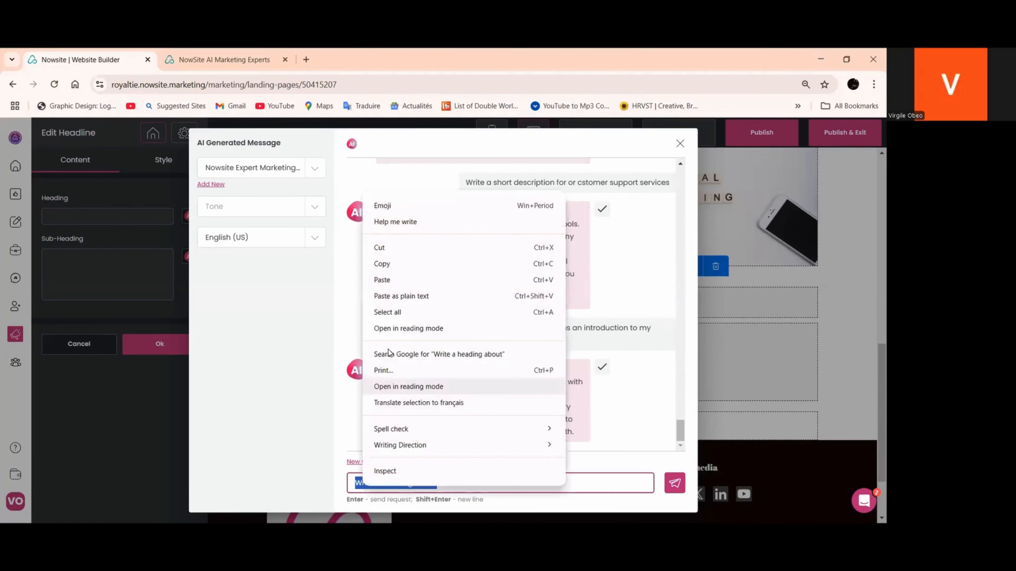
{"action": "left_click", "coordinate": [383, 278]}
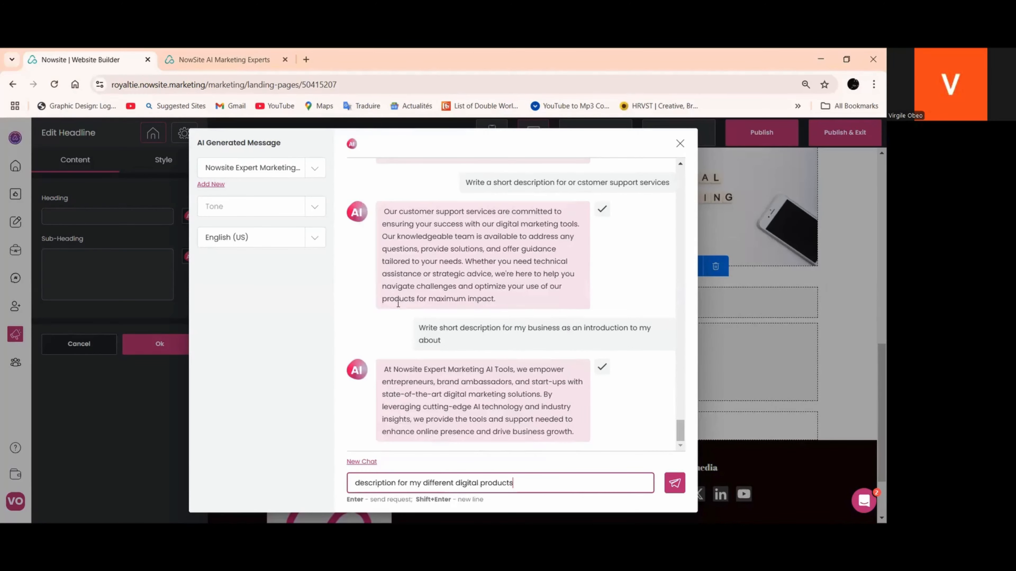
{"action": "left_click", "coordinate": [356, 483]}
{"action": "type", "text": "write "}
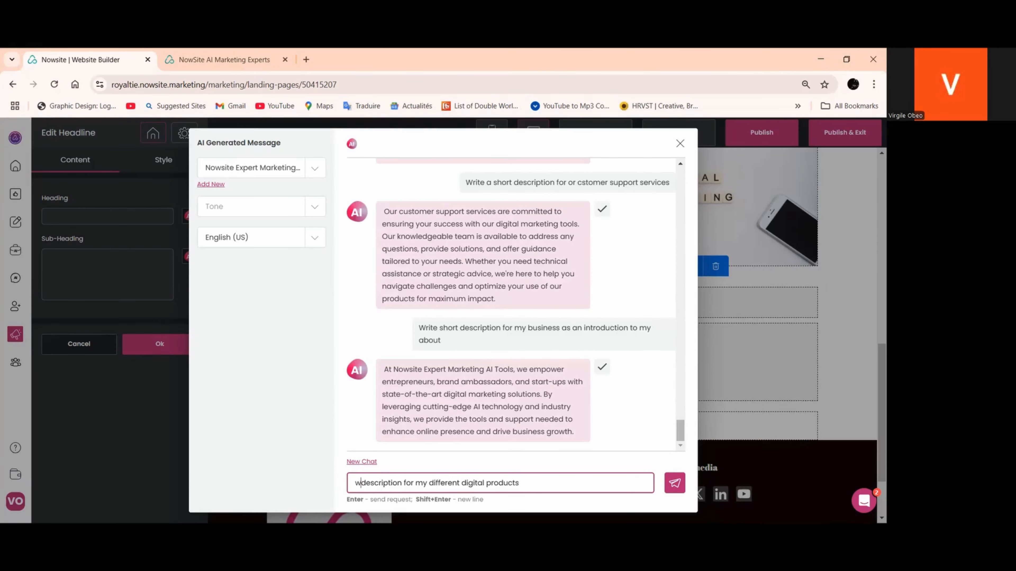
{"action": "type", "text": "a short"}
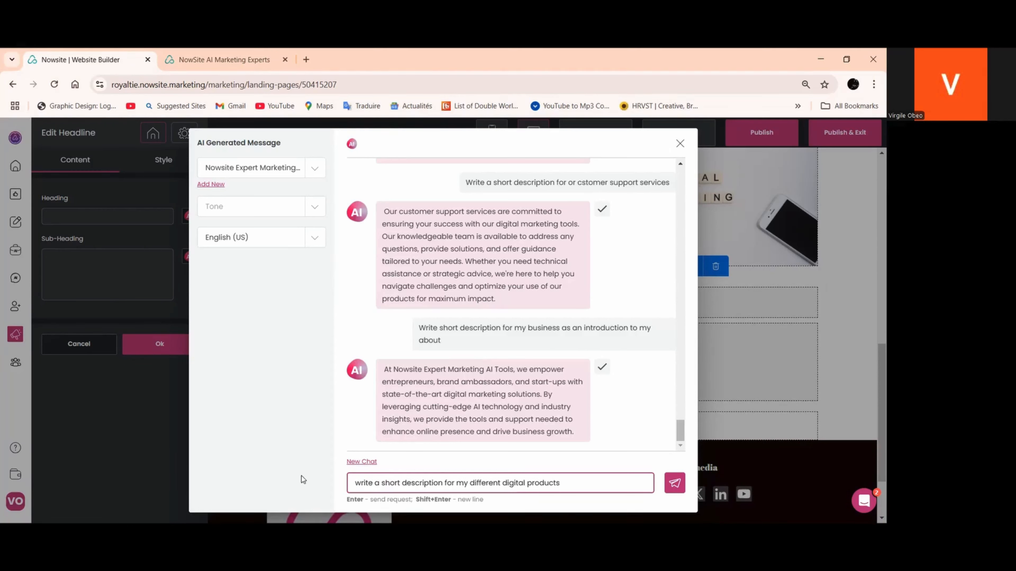
{"action": "left_click", "coordinate": [674, 483]}
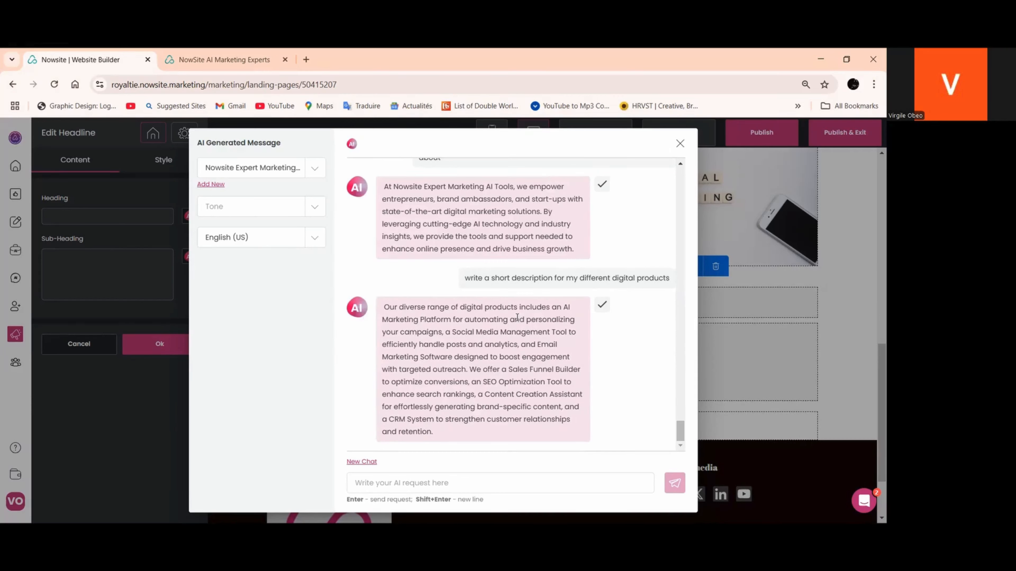
Copy "Our diverse range of digital products" from the AI answer and insert the full generated description as the heading
{"action": "left_click_drag", "start_coordinate": [517, 309], "coordinate": [380, 311]}
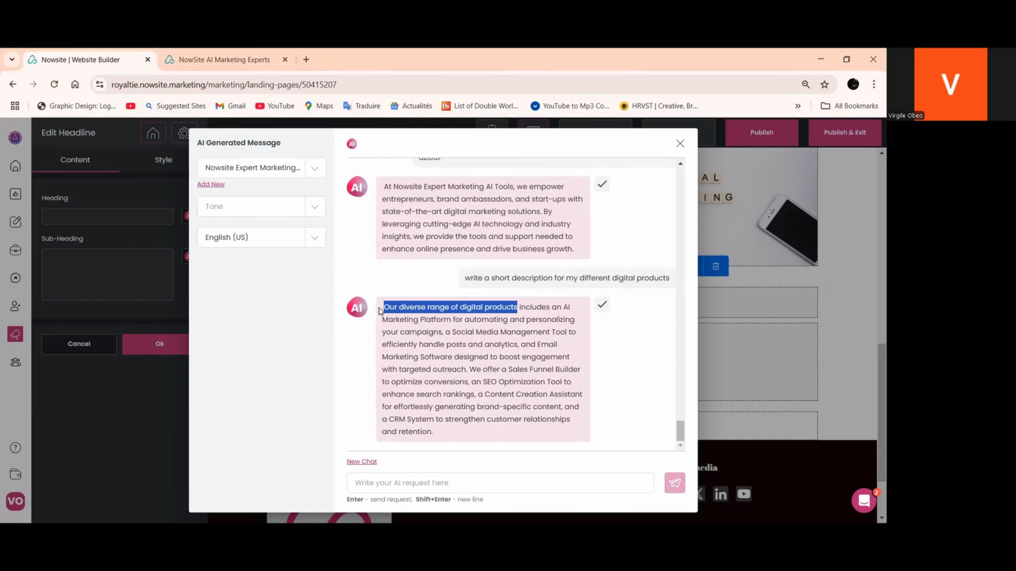
{"action": "right_click", "coordinate": [414, 310]}
{"action": "left_click", "coordinate": [437, 325]}
{"action": "left_click", "coordinate": [601, 307]}
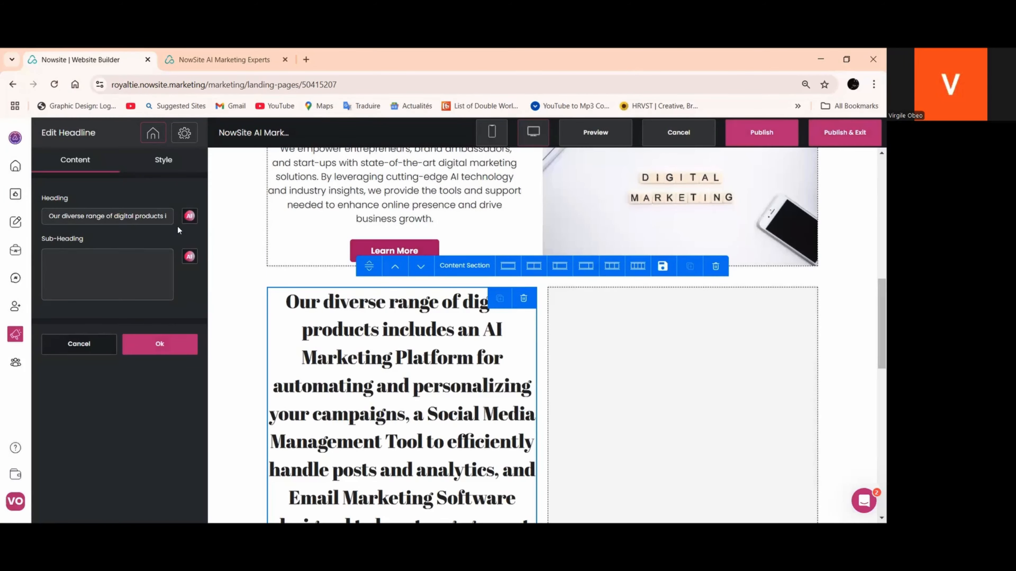
Copy "Our diverse range of digital product" from the AI-generated description and replace the headline's heading with it
{"action": "left_click", "coordinate": [189, 216]}
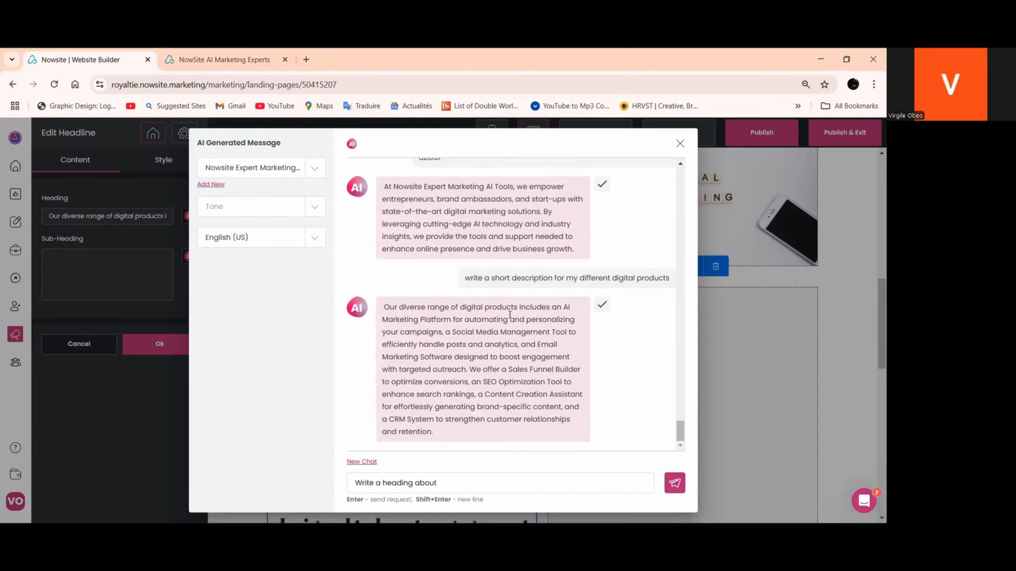
{"action": "left_click_drag", "start_coordinate": [550, 308], "coordinate": [380, 308]}
{"action": "left_click", "coordinate": [511, 309]}
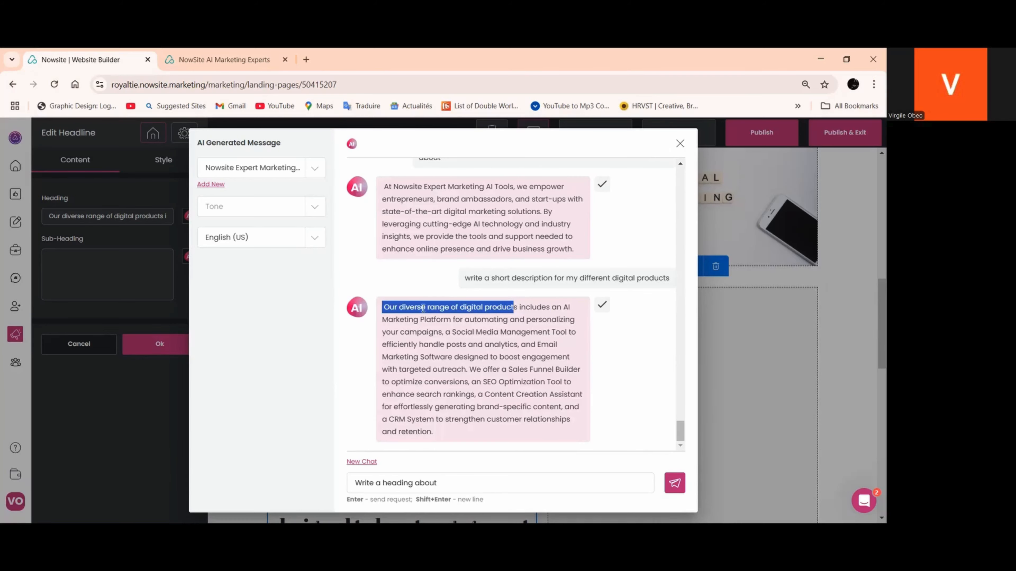
{"action": "right_click", "coordinate": [423, 310]}
{"action": "left_click", "coordinate": [443, 324]}
{"action": "left_click", "coordinate": [601, 305]}
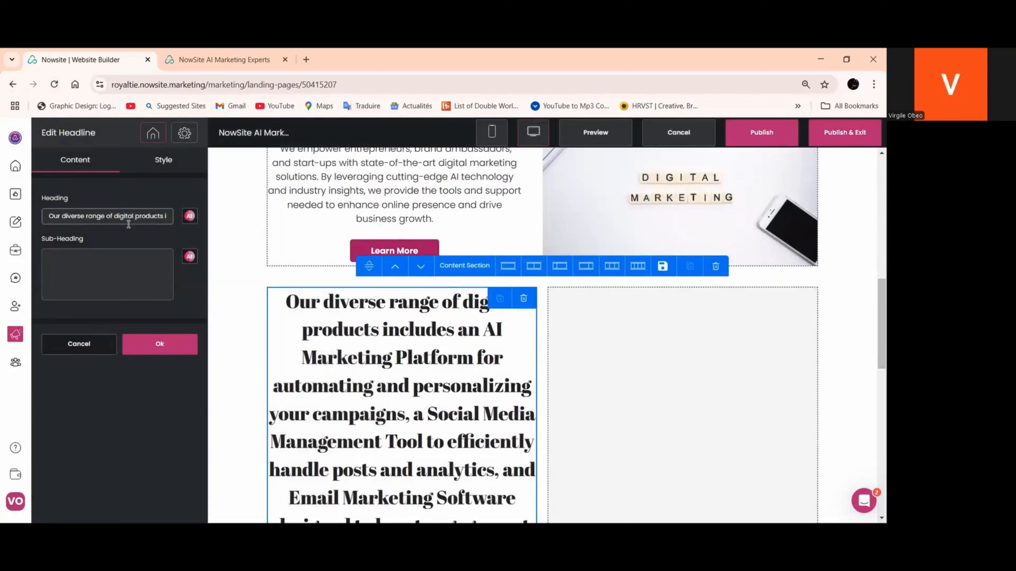
{"action": "left_click_drag", "start_coordinate": [129, 218], "coordinate": [230, 249]}
{"action": "right_click", "coordinate": [125, 221]}
{"action": "left_click", "coordinate": [144, 295]}
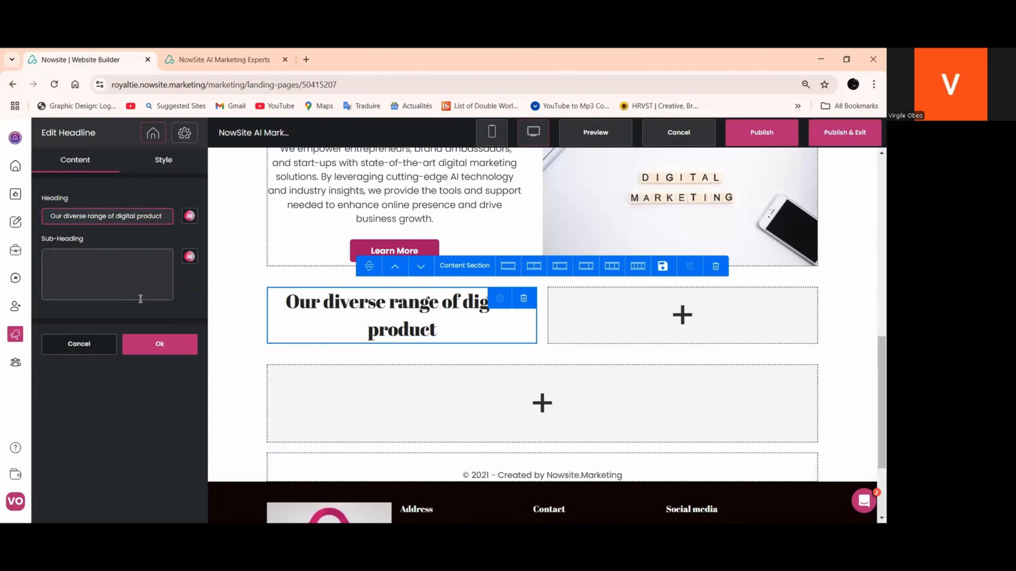
Set the product headline's heading font to Poppins at 25 px and apply the style
{"action": "left_click", "coordinate": [163, 163]}
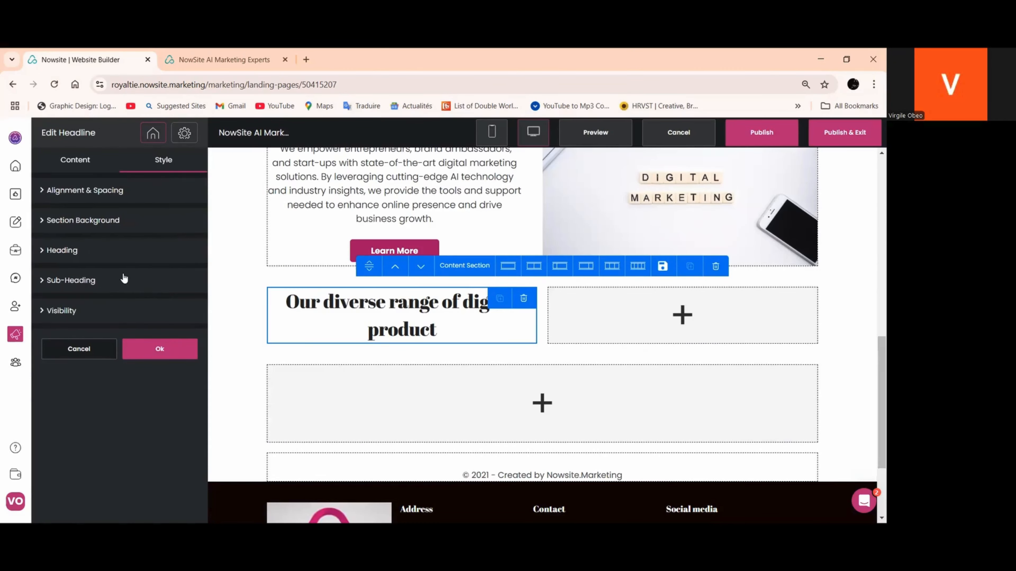
{"action": "left_click", "coordinate": [125, 278]}
{"action": "left_click", "coordinate": [126, 258]}
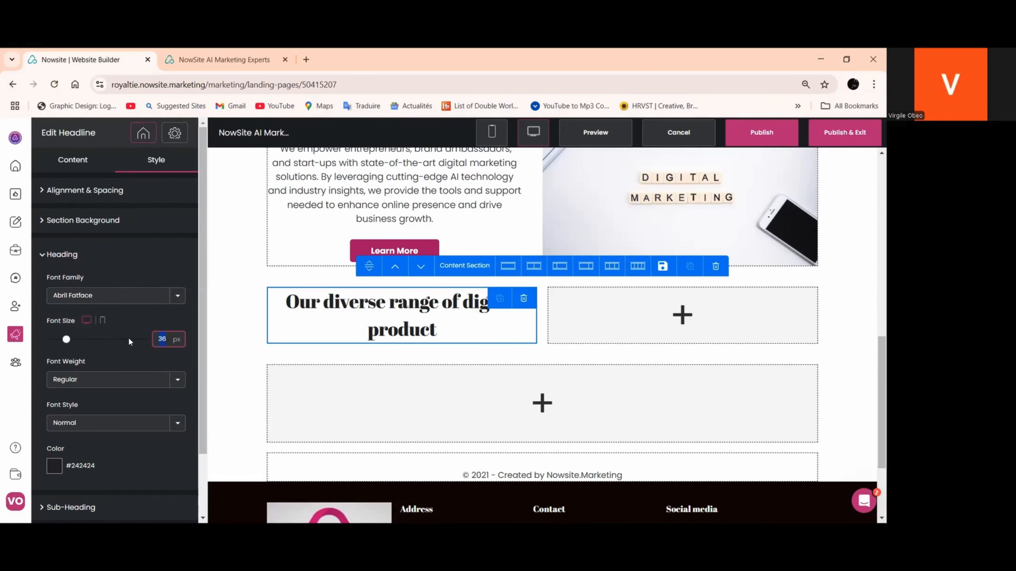
{"action": "type", "text": "35"}
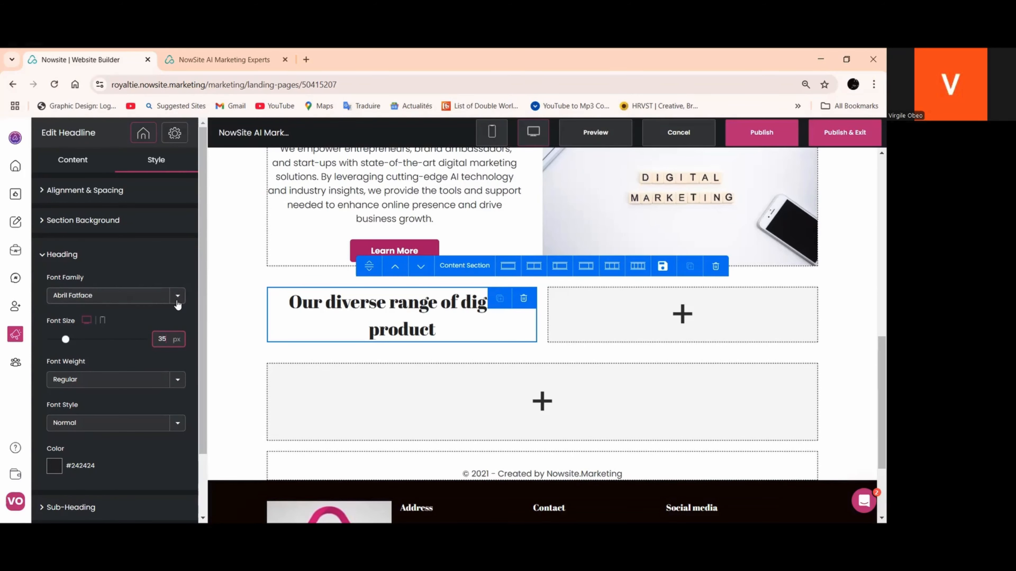
{"action": "left_click", "coordinate": [84, 295]}
{"action": "scroll", "coordinate": [87, 200], "scroll_direction": "down", "scroll_amount": 3}
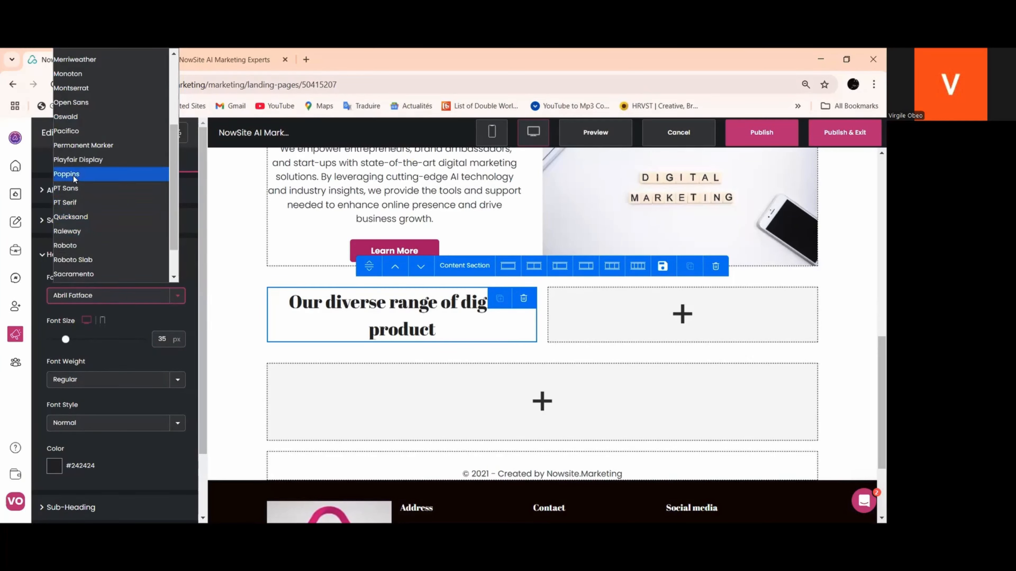
{"action": "left_click", "coordinate": [74, 176]}
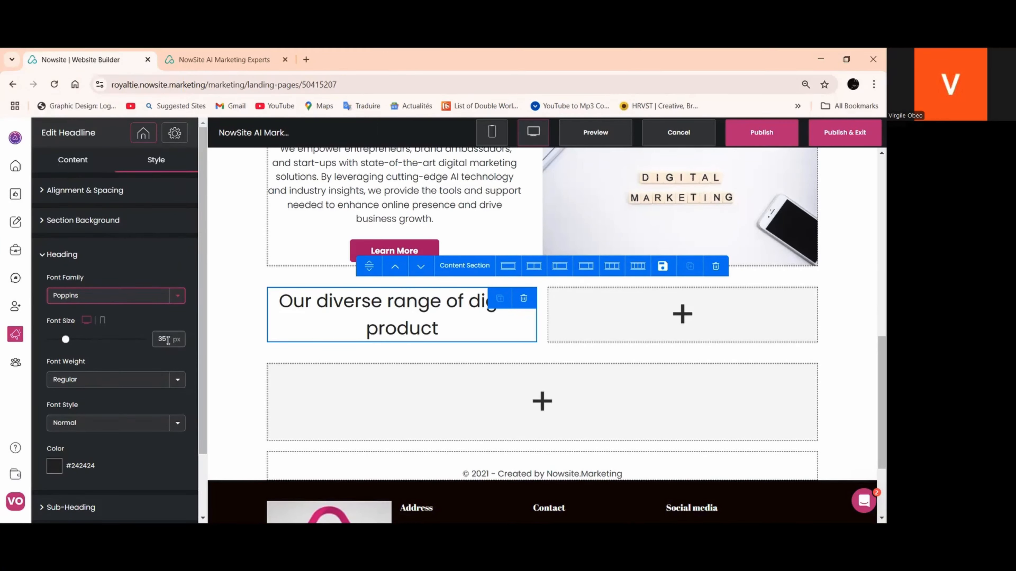
{"action": "type", "text": "25"}
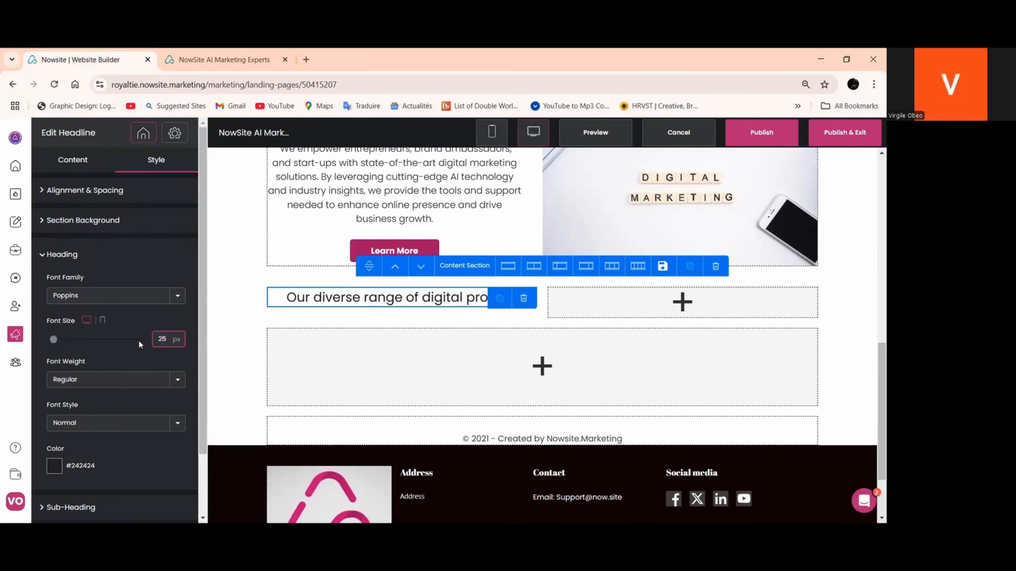
{"action": "scroll", "coordinate": [136, 359], "scroll_direction": "down", "scroll_amount": 2}
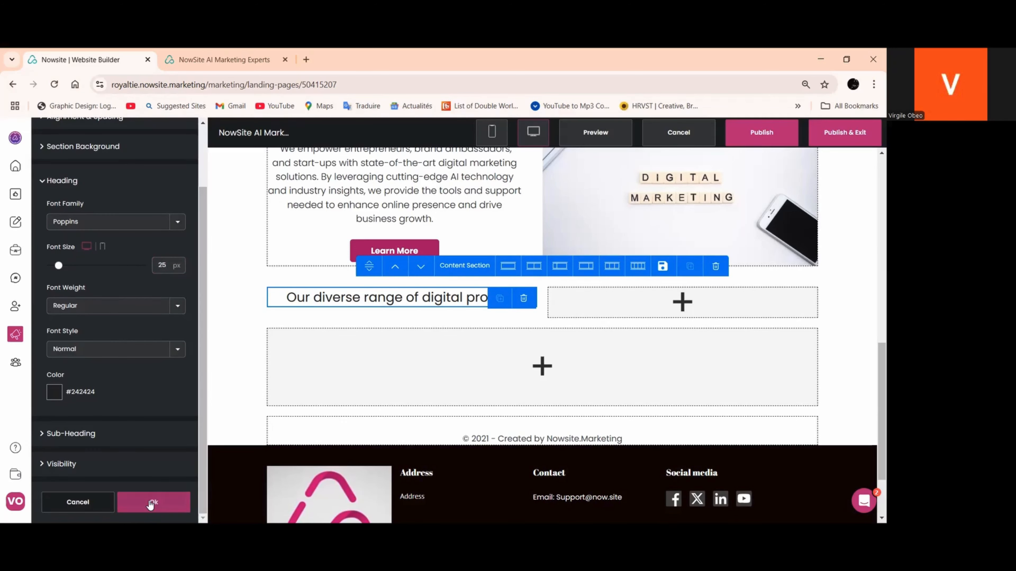
{"action": "left_click", "coordinate": [152, 502]}
Copy the full AI-generated digital products description and paste it into the product headline's sub-heading
{"action": "left_click", "coordinate": [385, 301]}
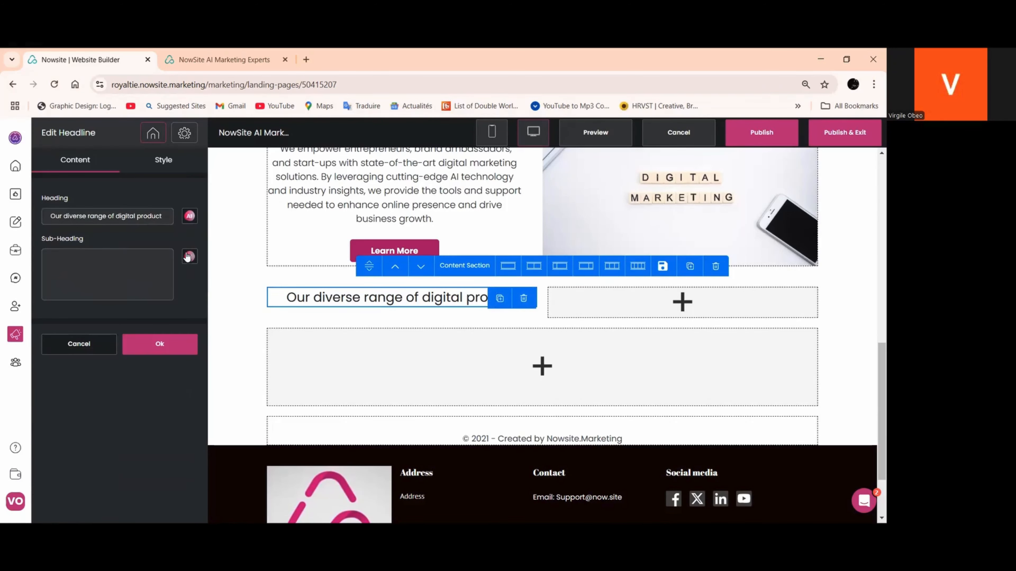
{"action": "left_click", "coordinate": [189, 217]}
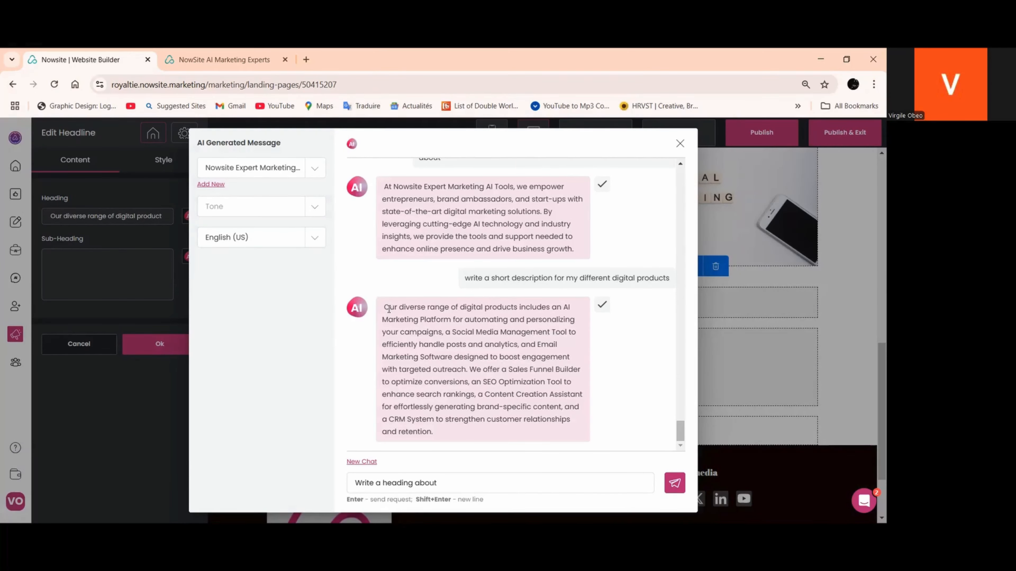
{"action": "left_click_drag", "start_coordinate": [390, 307], "coordinate": [464, 434]}
{"action": "right_click", "coordinate": [469, 385]}
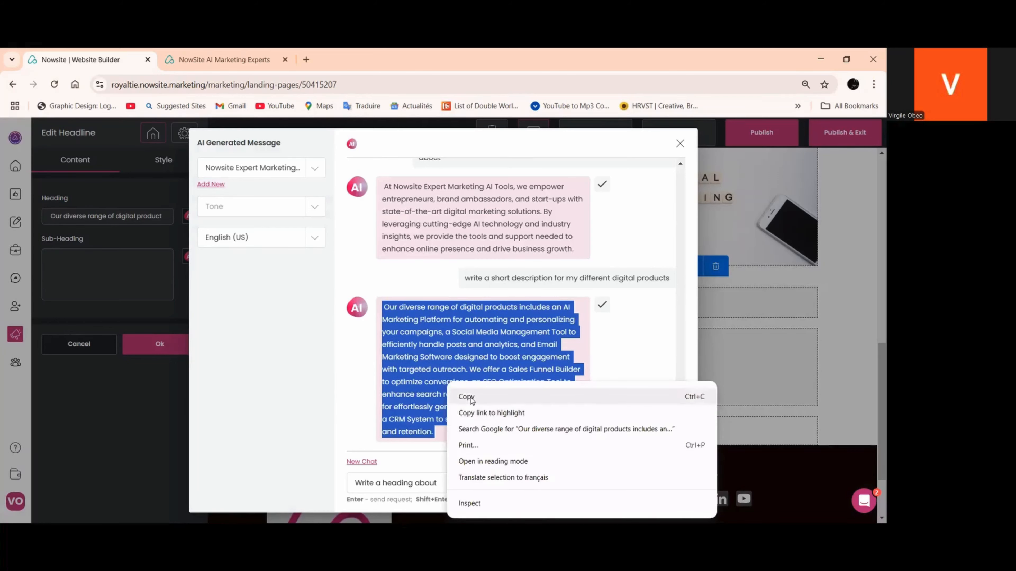
{"action": "left_click", "coordinate": [467, 396]}
{"action": "left_click", "coordinate": [680, 143]}
{"action": "right_click", "coordinate": [79, 262]}
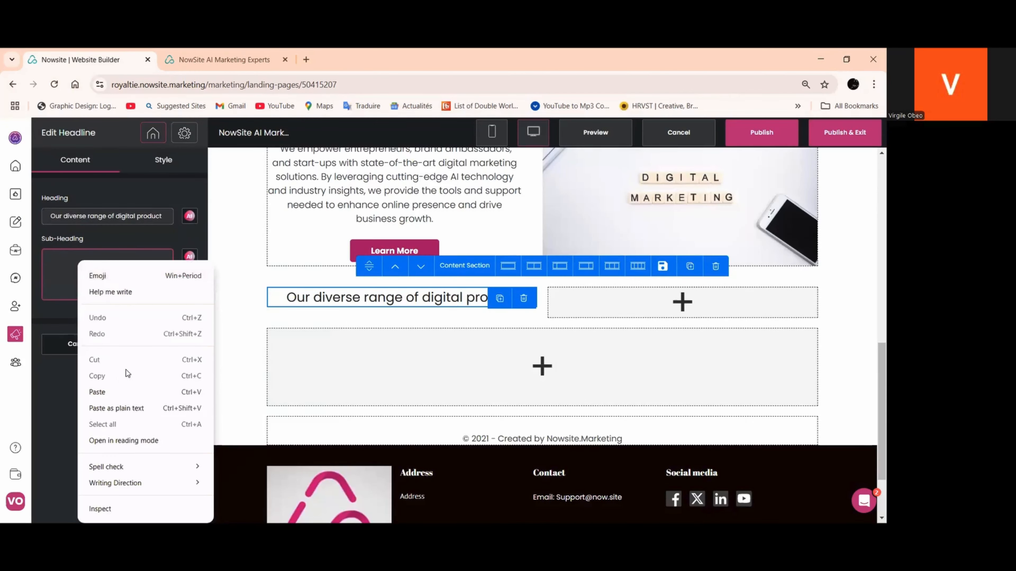
{"action": "left_click", "coordinate": [97, 392]}
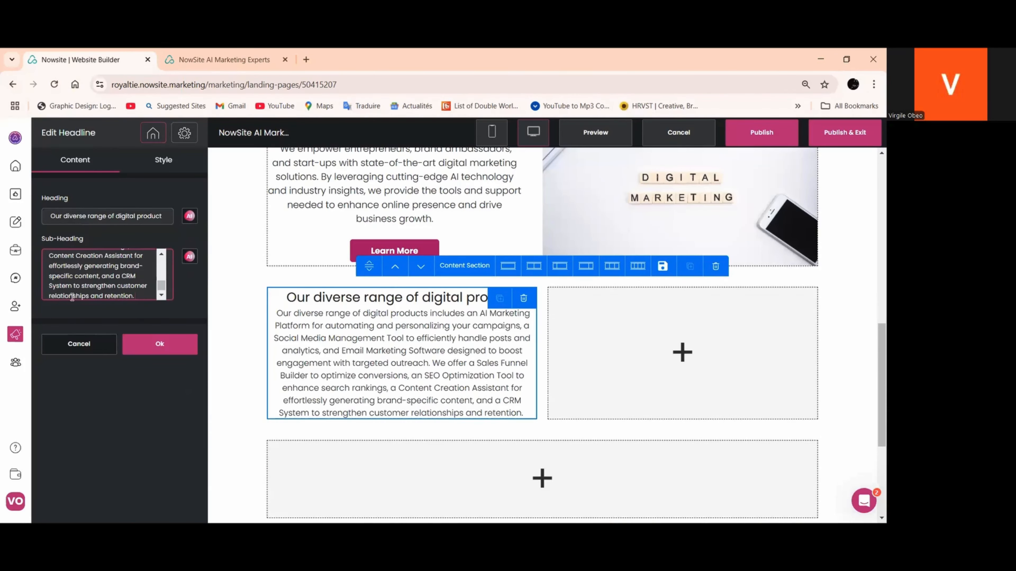
{"action": "scroll", "coordinate": [103, 274], "scroll_direction": "up", "scroll_amount": 3}
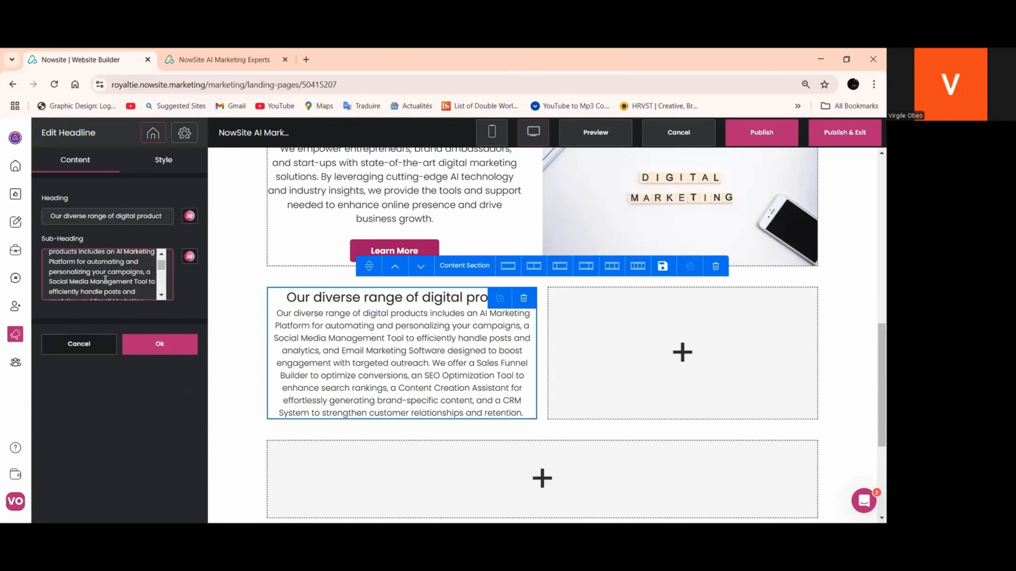
{"action": "scroll", "coordinate": [106, 279], "scroll_direction": "up", "scroll_amount": 2}
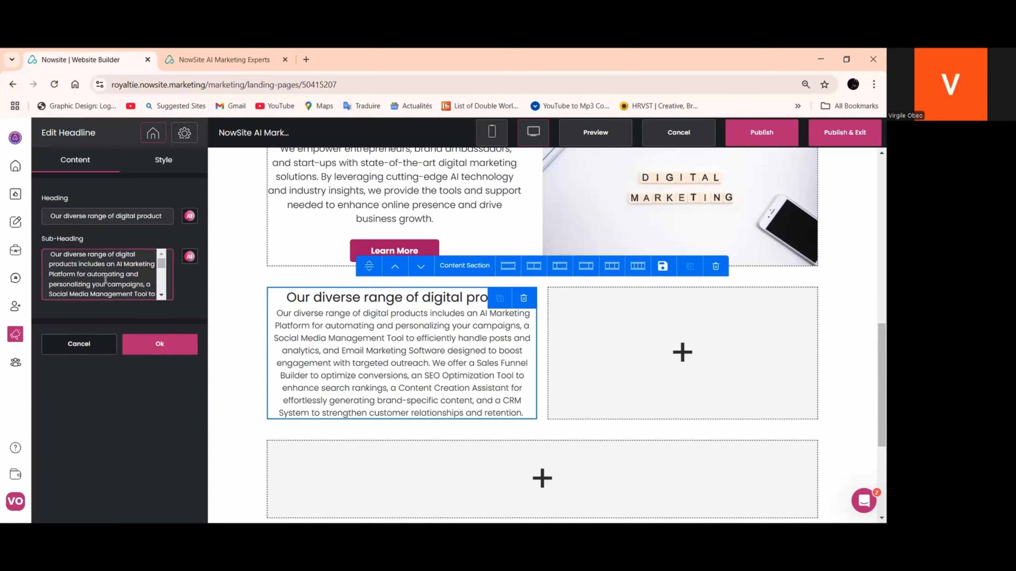
Send the sub-heading's AI writer the request "sumarize the previous description", use the generated text as the sub-heading and apply the headline
{"action": "left_click", "coordinate": [189, 257]}
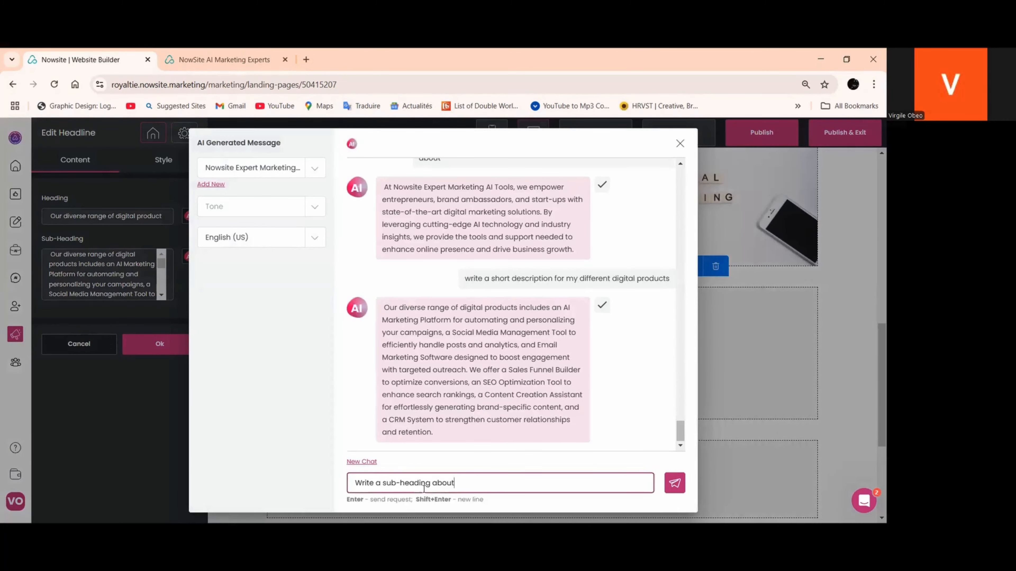
{"action": "triple_click", "coordinate": [424, 489]}
{"action": "type", "text": "sumarize the previous description"}
{"action": "left_click", "coordinate": [676, 486]}
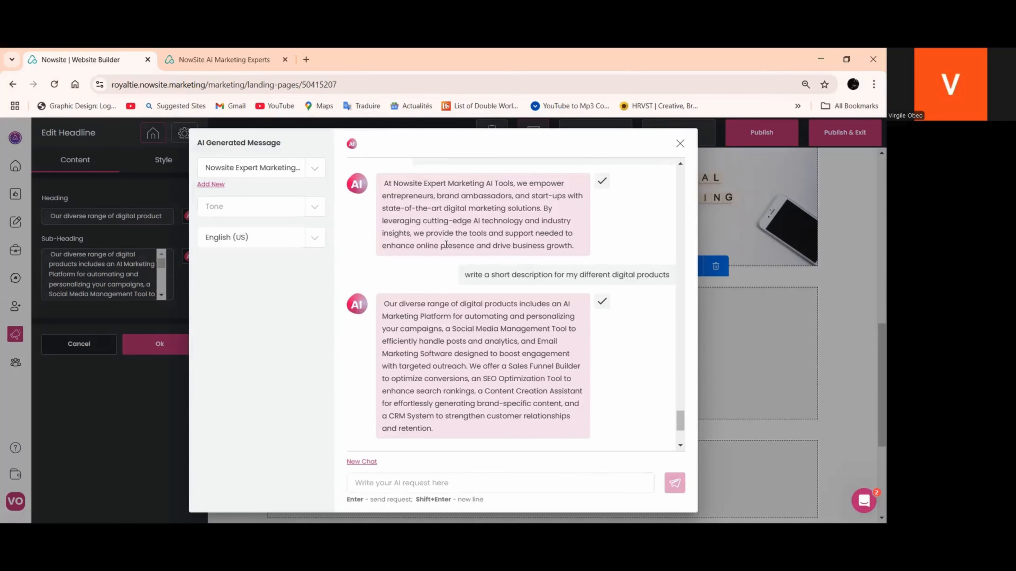
{"action": "left_click", "coordinate": [602, 329]}
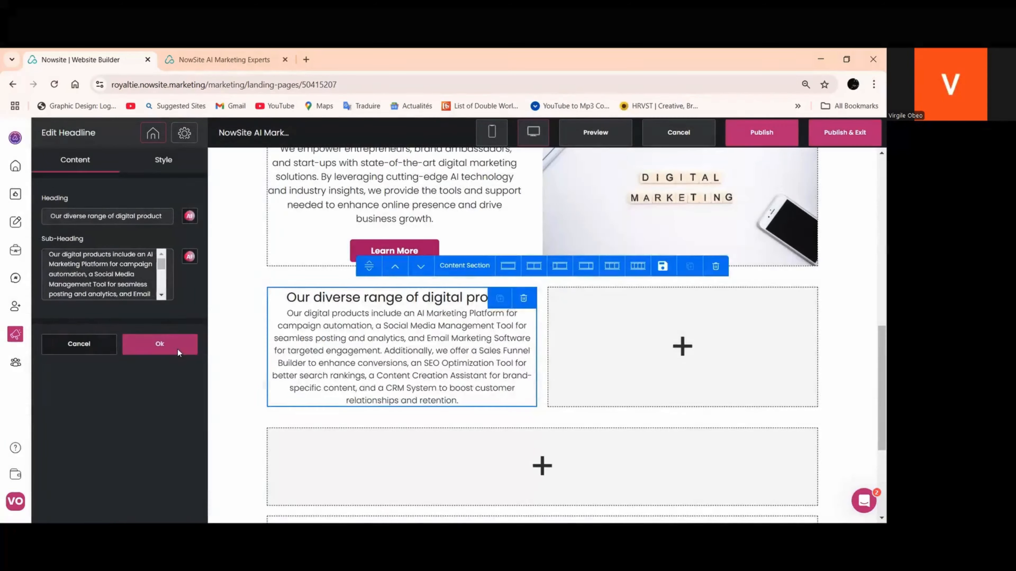
{"action": "left_click", "coordinate": [177, 346]}
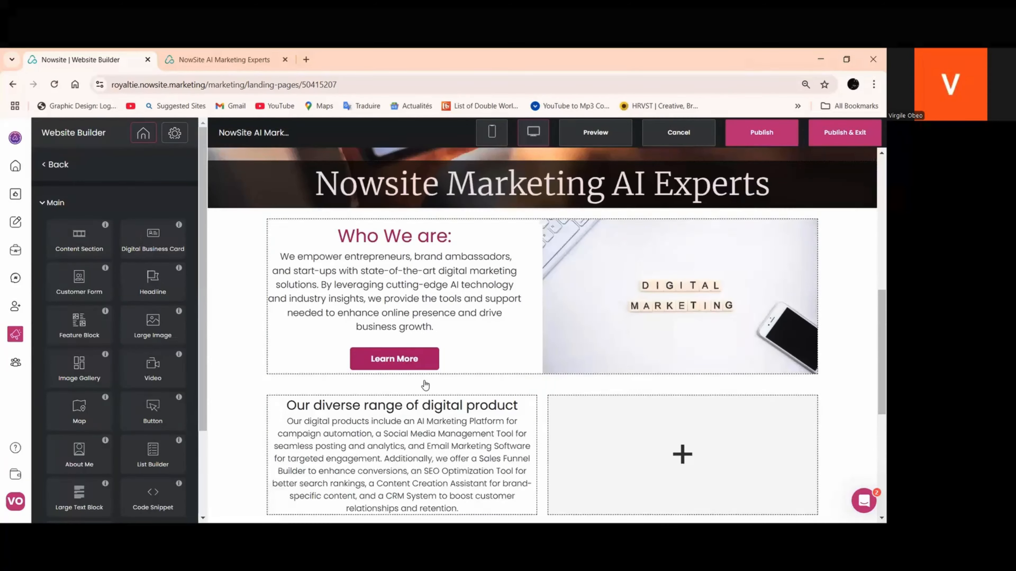
Add a large image above the product headline, using the saved picture of the man drinking coffee at a computer
{"action": "scroll", "coordinate": [165, 448], "scroll_direction": "down", "scroll_amount": 3}
{"action": "scroll", "coordinate": [144, 360], "scroll_direction": "up", "scroll_amount": 3}
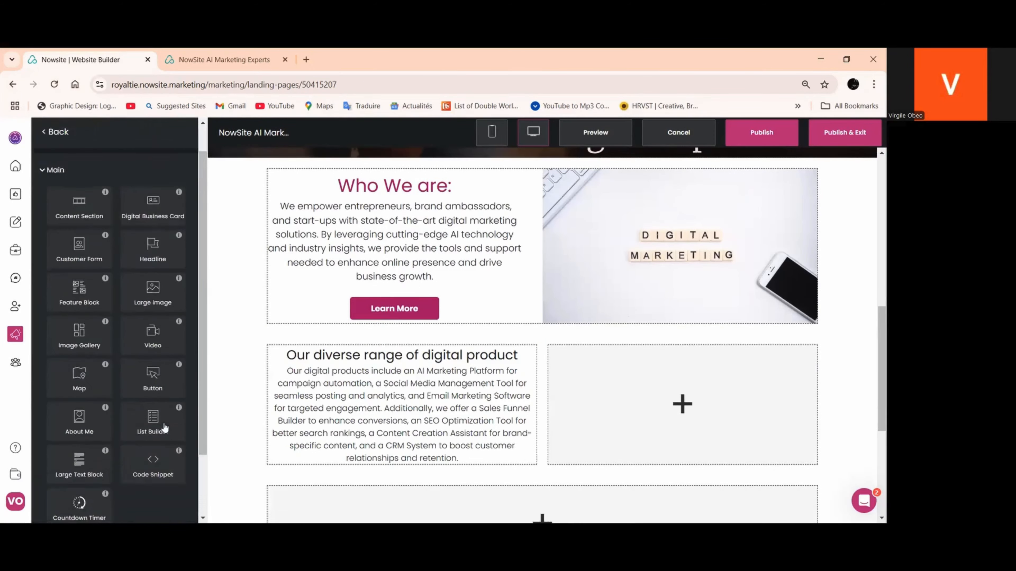
{"action": "left_click_drag", "start_coordinate": [142, 319], "coordinate": [396, 387]}
{"action": "left_click", "coordinate": [75, 358]}
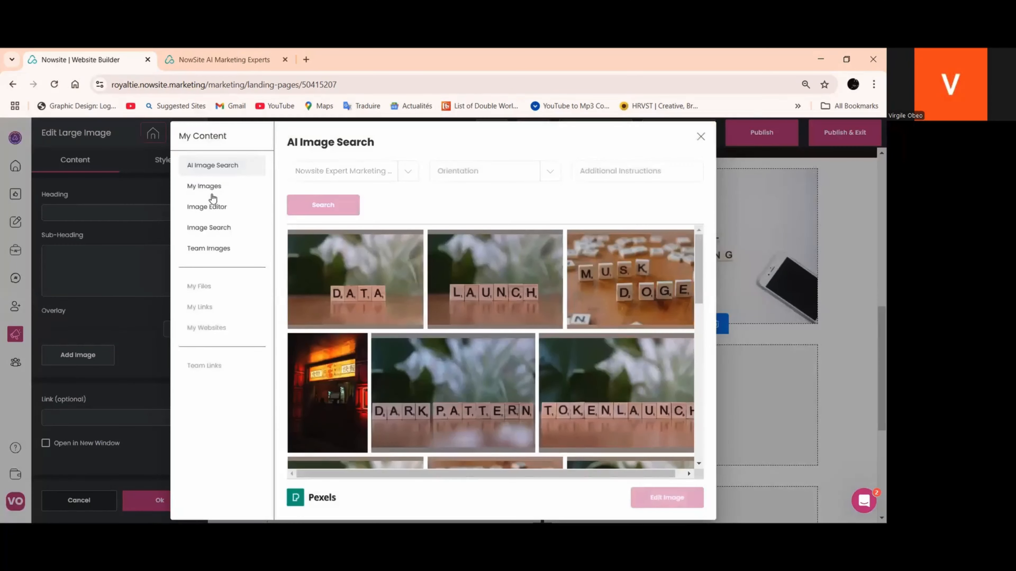
{"action": "left_click", "coordinate": [210, 188]}
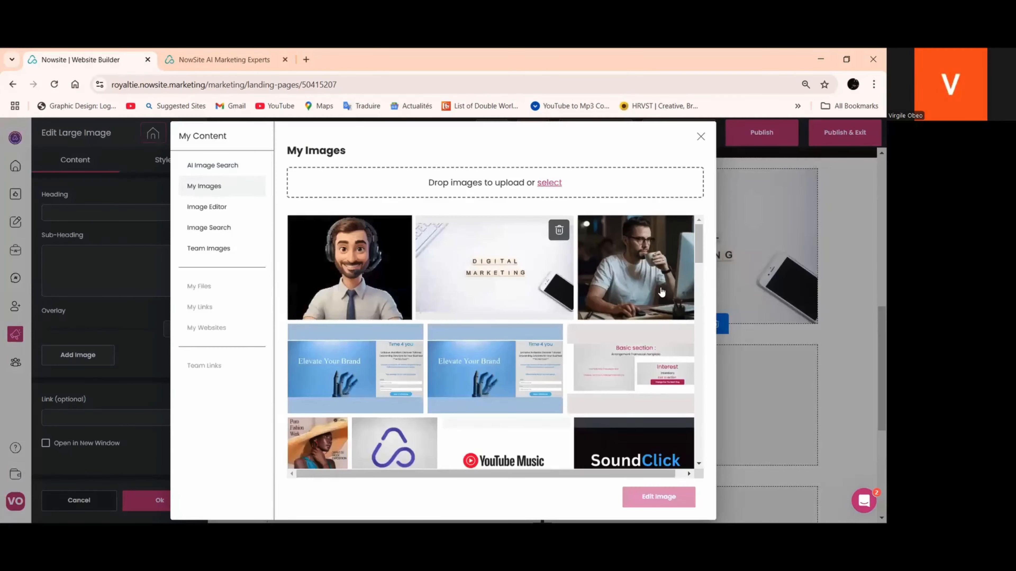
{"action": "left_click", "coordinate": [661, 275]}
{"action": "left_click", "coordinate": [648, 494]}
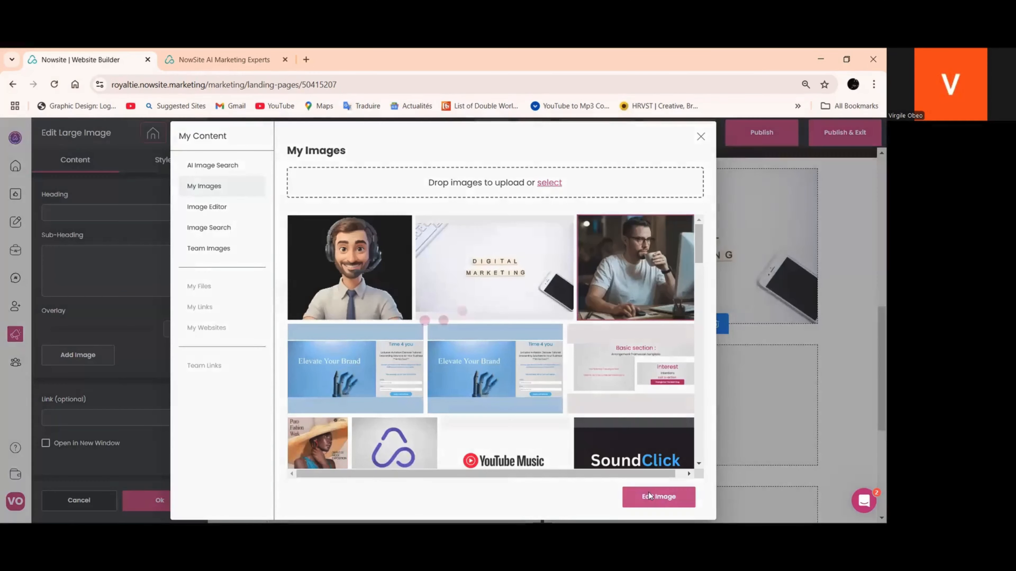
{"action": "scroll", "coordinate": [627, 489], "scroll_direction": "down", "scroll_amount": 2}
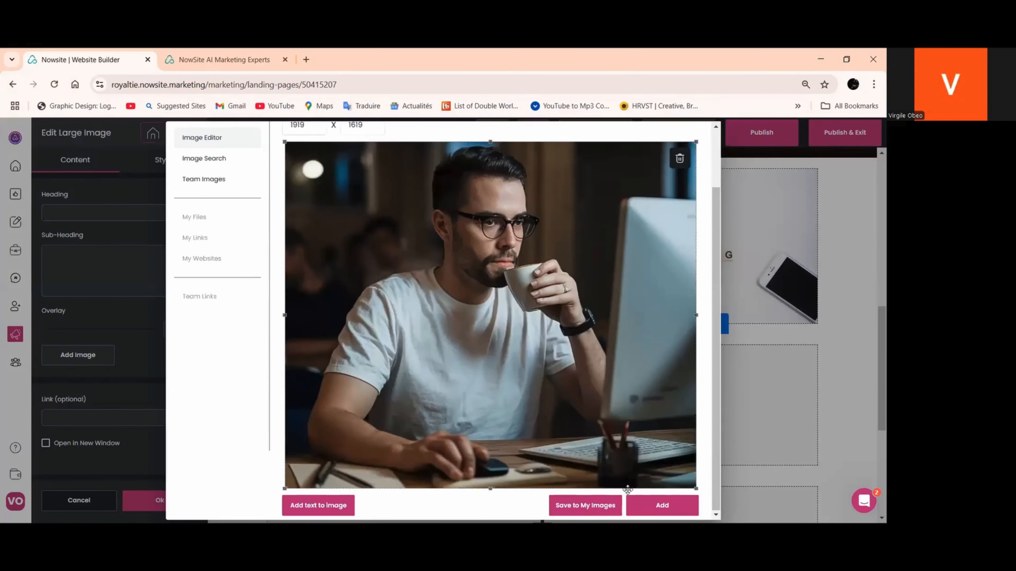
{"action": "left_click", "coordinate": [649, 510]}
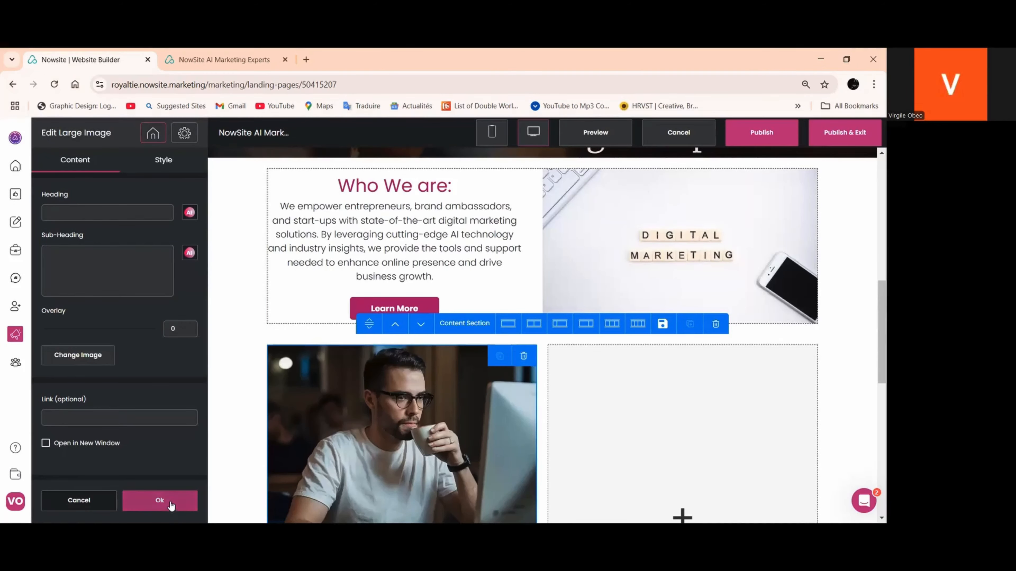
{"action": "left_click", "coordinate": [172, 502]}
Add a button beneath the product description in the section's first column
{"action": "scroll", "coordinate": [464, 400], "scroll_direction": "down", "scroll_amount": 5}
{"action": "left_click", "coordinate": [403, 387]}
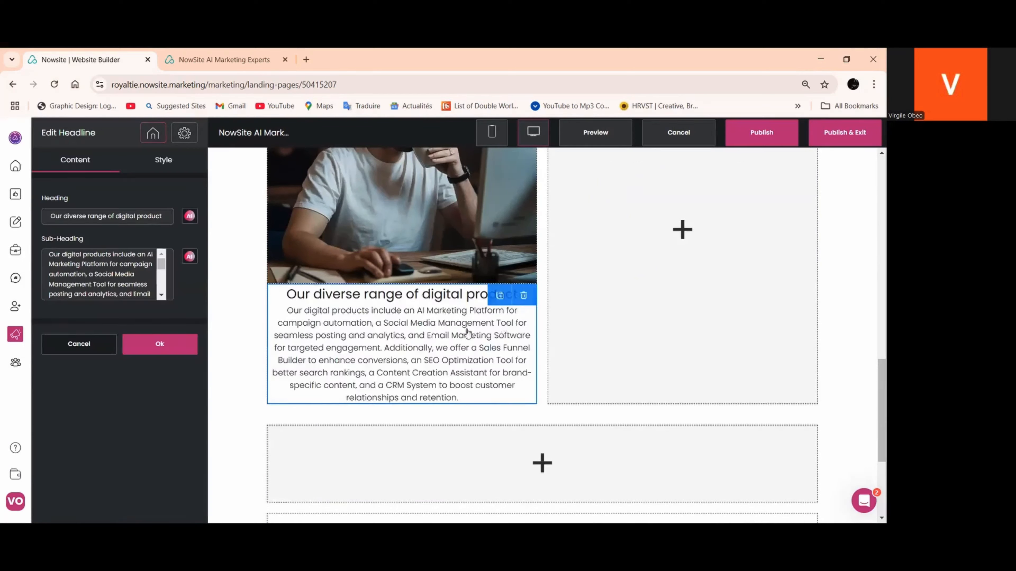
{"action": "left_click", "coordinate": [159, 345]}
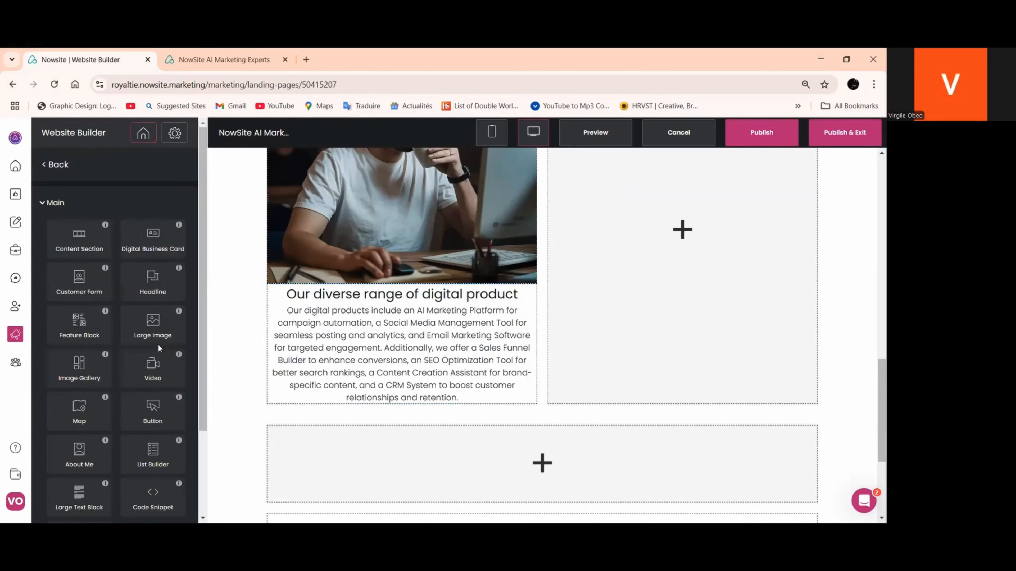
{"action": "scroll", "coordinate": [178, 393], "scroll_direction": "down", "scroll_amount": 2}
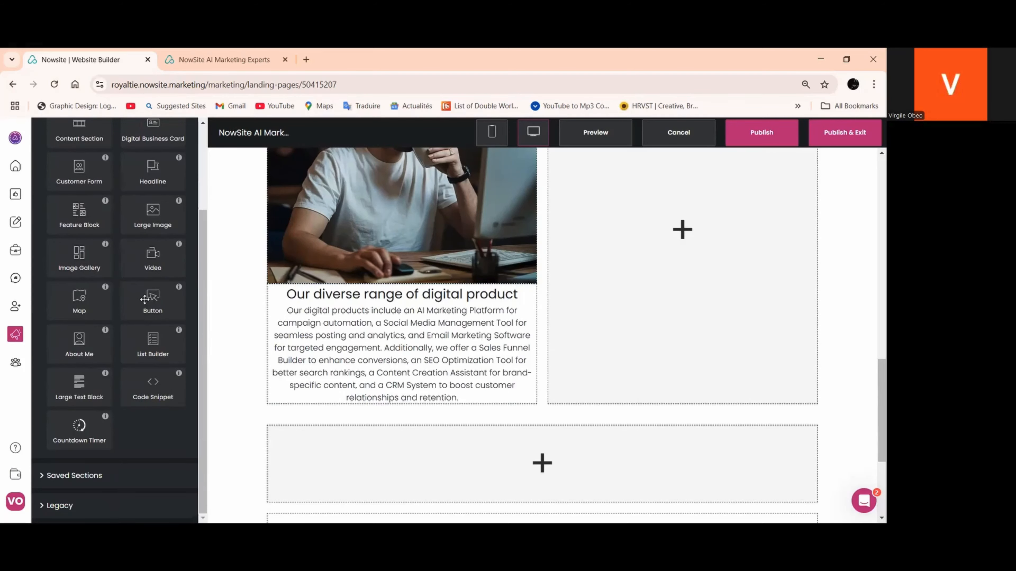
{"action": "left_click_drag", "start_coordinate": [153, 344], "coordinate": [428, 398]}
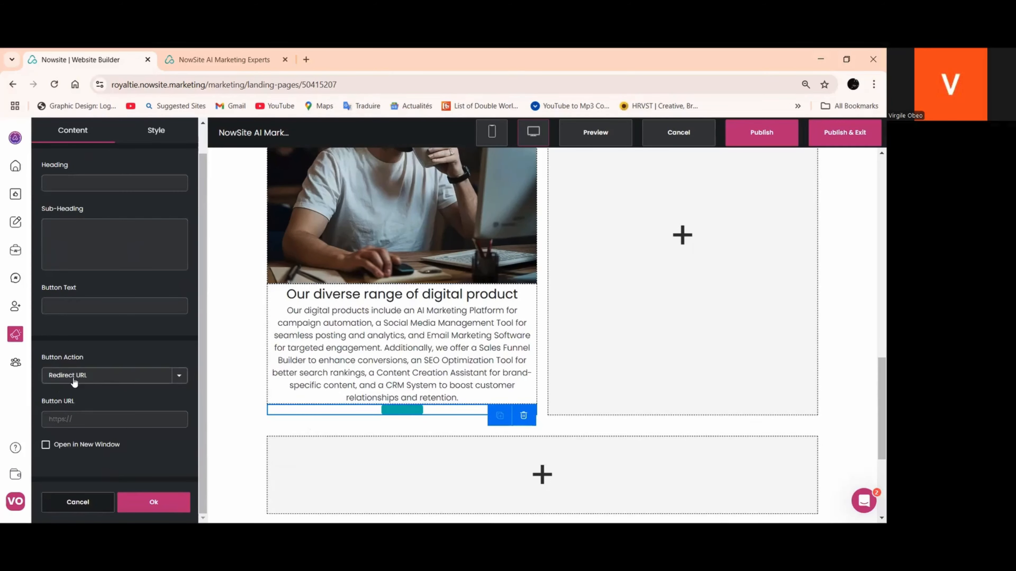
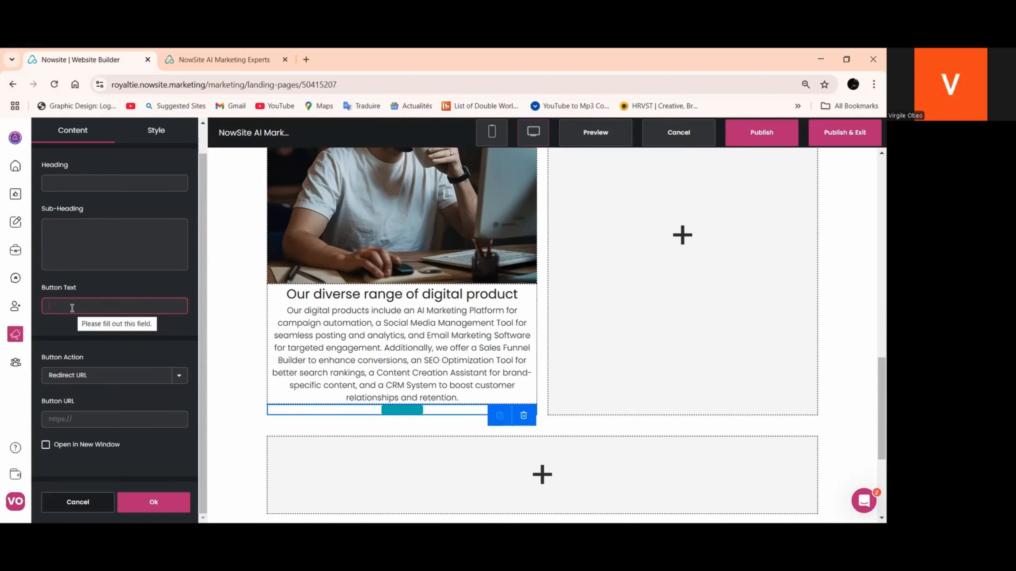
Label the button "Get Started" and copy the address of the live site's Our AI Plans page
{"action": "type", "text": "Get Started"}
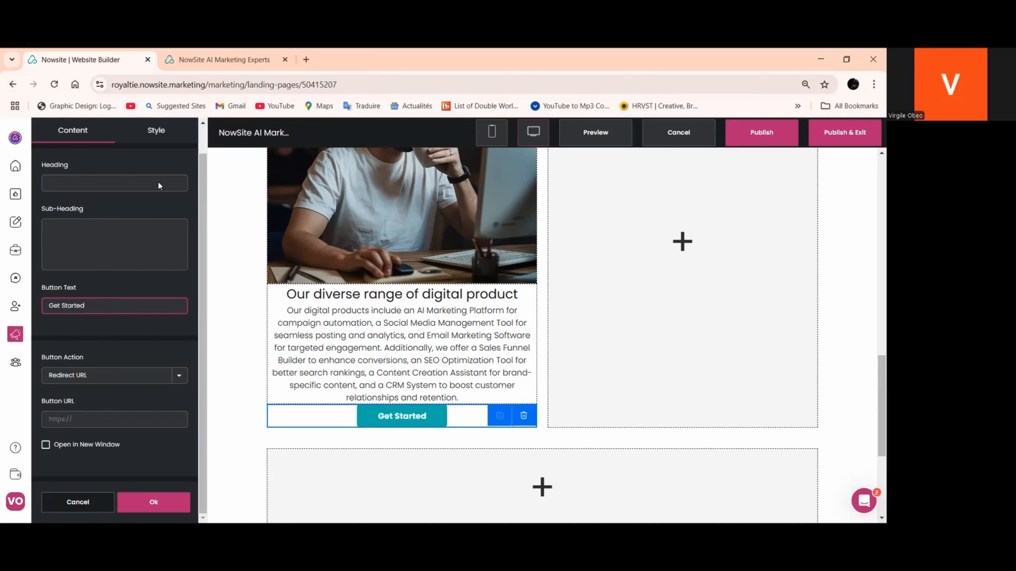
{"action": "left_click", "coordinate": [185, 60]}
{"action": "left_click", "coordinate": [606, 145]}
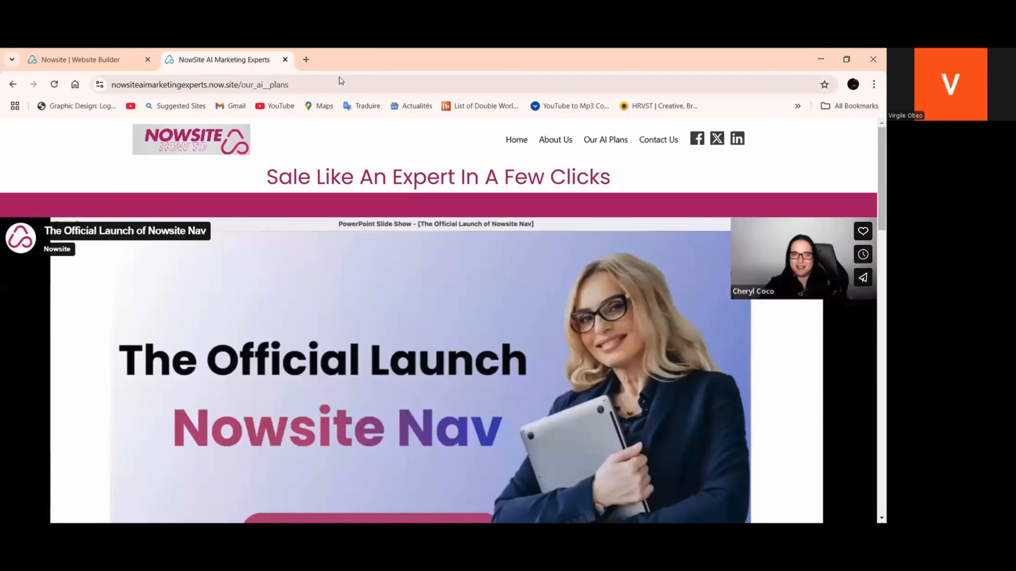
{"action": "right_click", "coordinate": [272, 85]}
{"action": "left_click", "coordinate": [306, 195]}
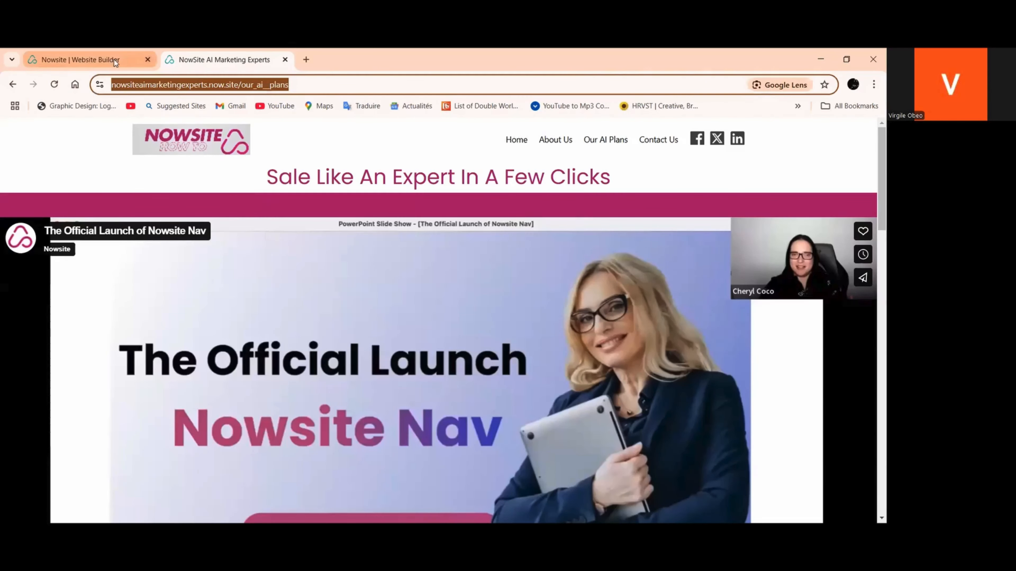
Paste the copied Our AI Plans address as the Get Started button's redirect URL and apply the button settings
{"action": "left_click", "coordinate": [82, 59]}
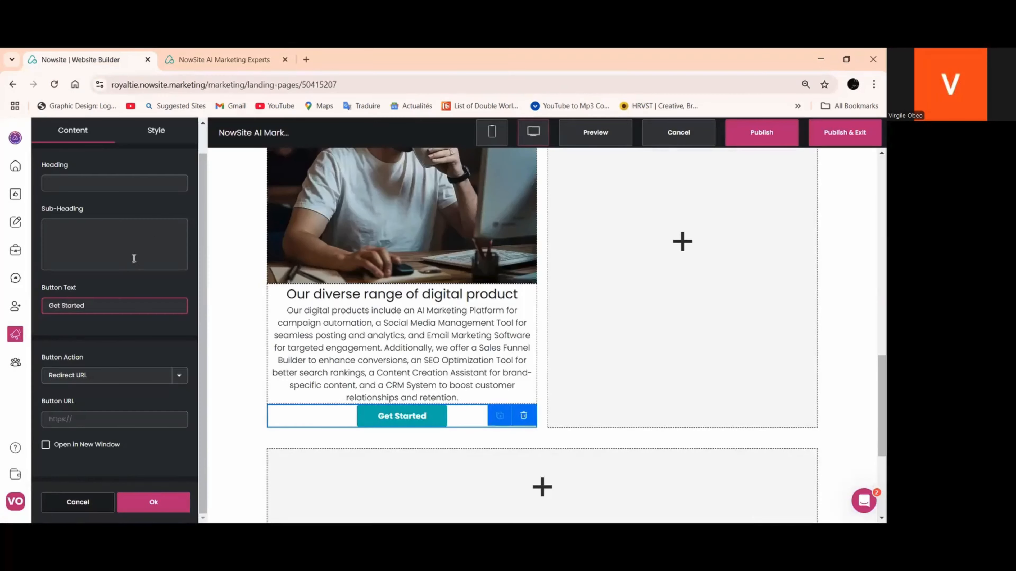
{"action": "right_click", "coordinate": [68, 417]}
{"action": "left_click", "coordinate": [91, 285]}
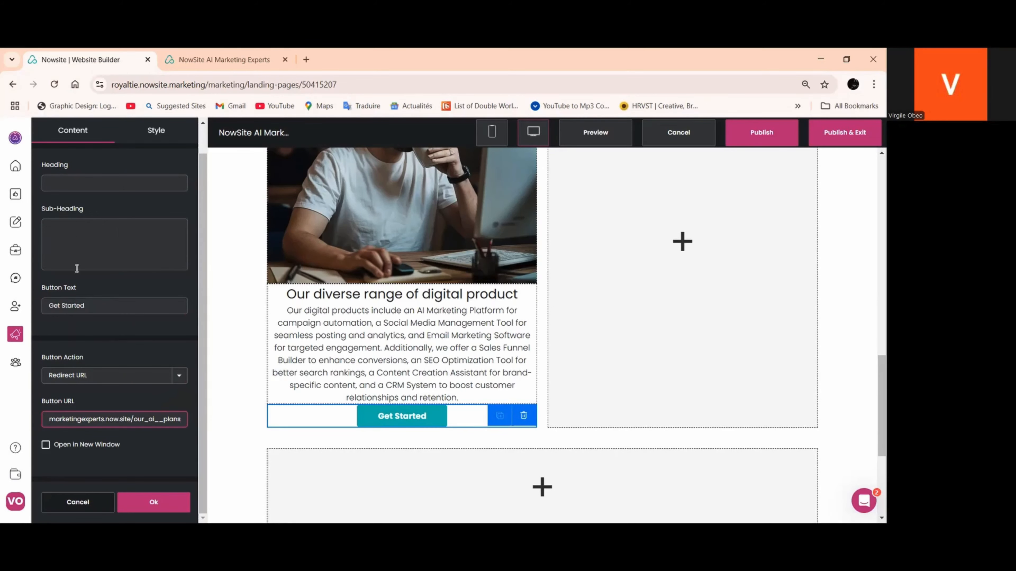
{"action": "scroll", "coordinate": [158, 483], "scroll_direction": "up", "scroll_amount": 1}
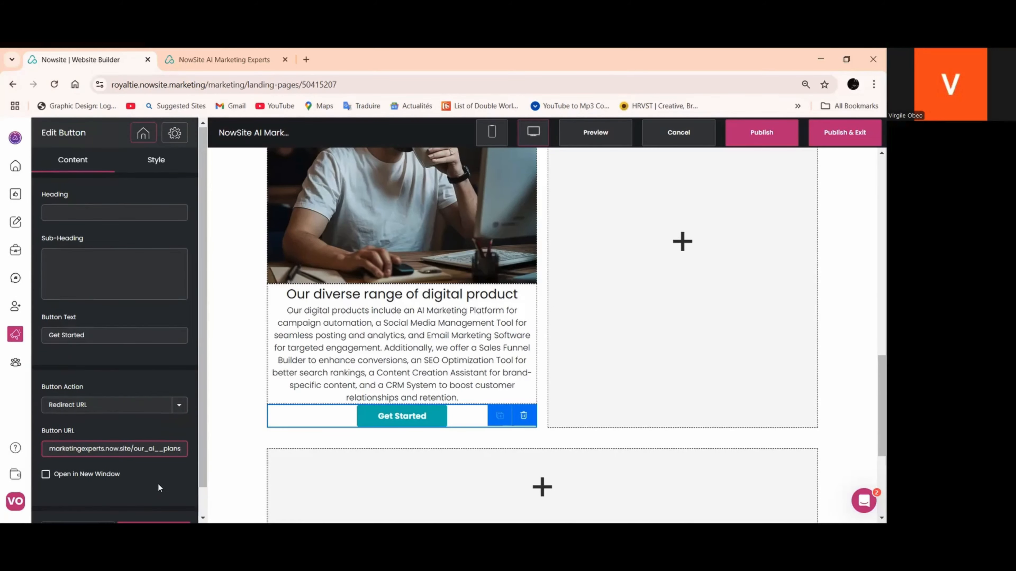
{"action": "scroll", "coordinate": [430, 265], "scroll_direction": "up", "scroll_amount": 7}
{"action": "scroll", "coordinate": [380, 339], "scroll_direction": "up", "scroll_amount": 2}
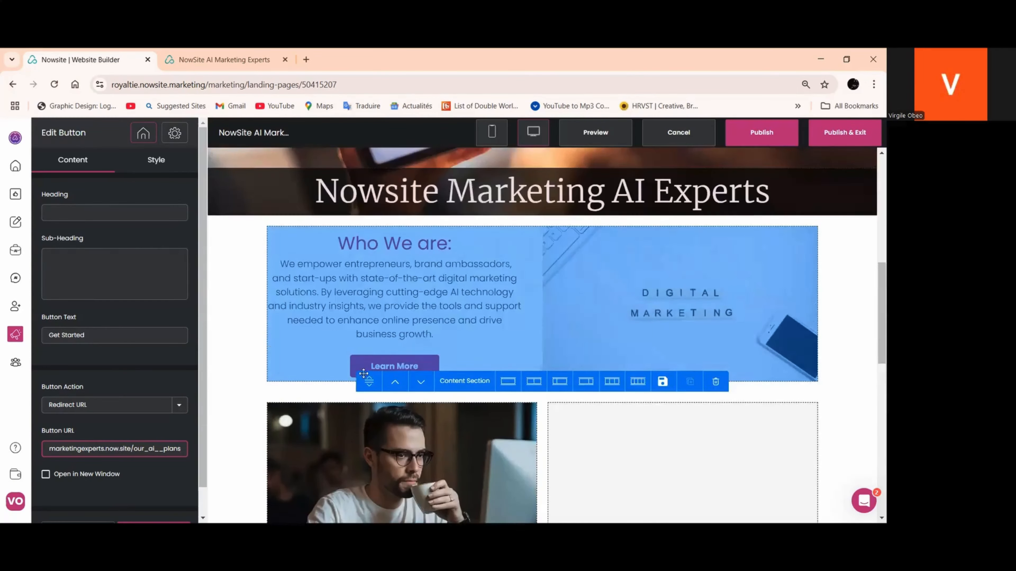
{"action": "left_click", "coordinate": [362, 369]}
{"action": "left_click", "coordinate": [500, 360]}
{"action": "scroll", "coordinate": [150, 432], "scroll_direction": "down", "scroll_amount": 1}
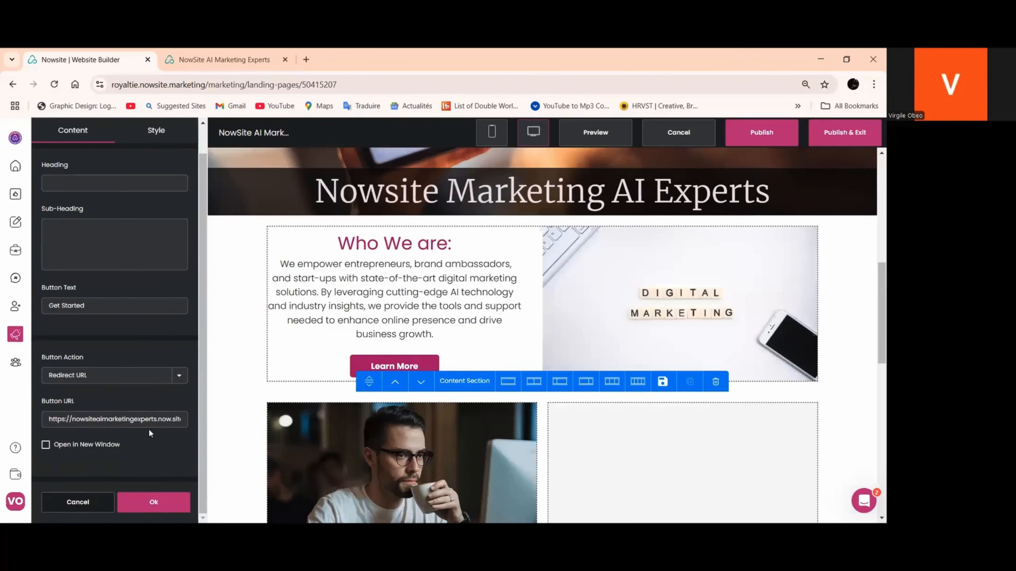
{"action": "left_click", "coordinate": [147, 501]}
Copy the hex colour #aa166c from the Learn More button in the "Who We are:" section
{"action": "left_click", "coordinate": [298, 362]}
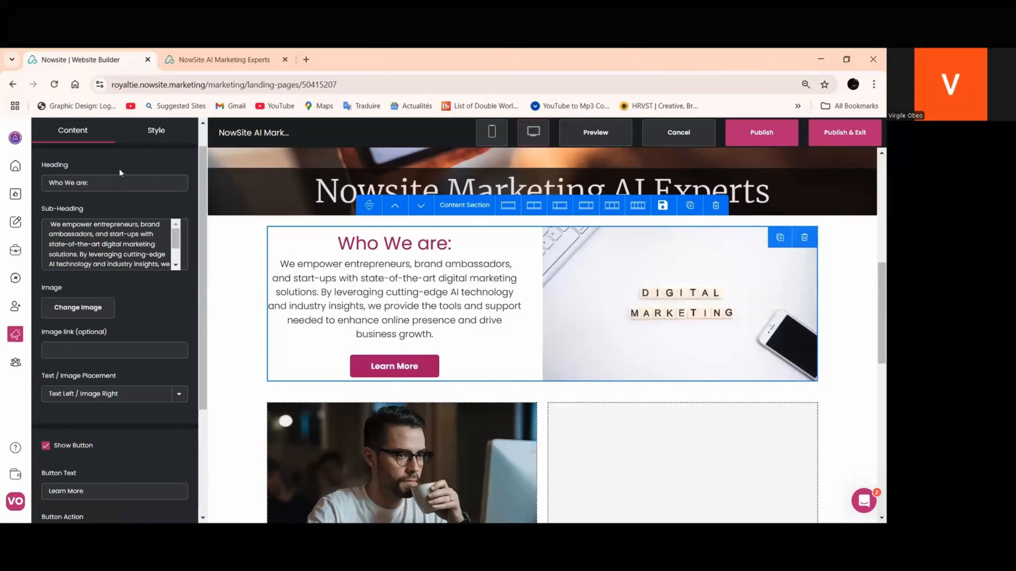
{"action": "left_click", "coordinate": [157, 132]}
{"action": "scroll", "coordinate": [131, 280], "scroll_direction": "down", "scroll_amount": 1}
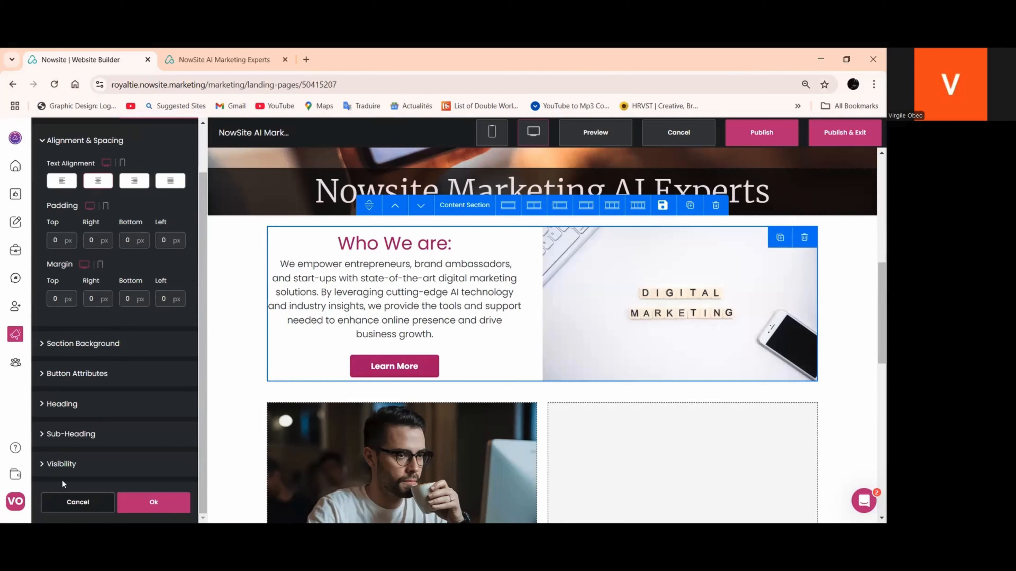
{"action": "left_click", "coordinate": [72, 377]}
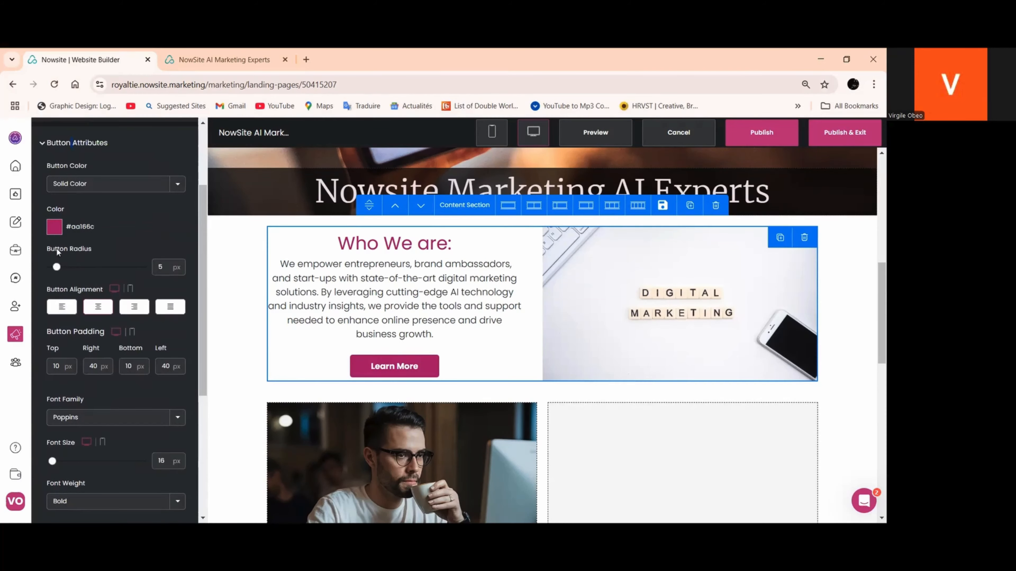
{"action": "left_click", "coordinate": [54, 227]}
{"action": "left_click_drag", "start_coordinate": [143, 339], "coordinate": [89, 339]}
{"action": "right_click", "coordinate": [112, 340]}
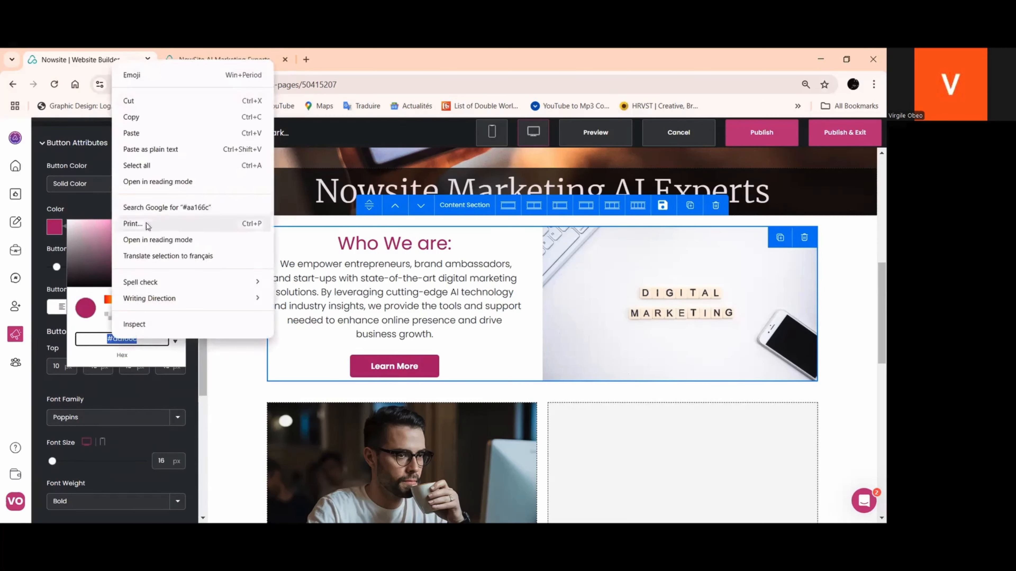
{"action": "left_click", "coordinate": [138, 118]}
{"action": "left_click", "coordinate": [372, 238]}
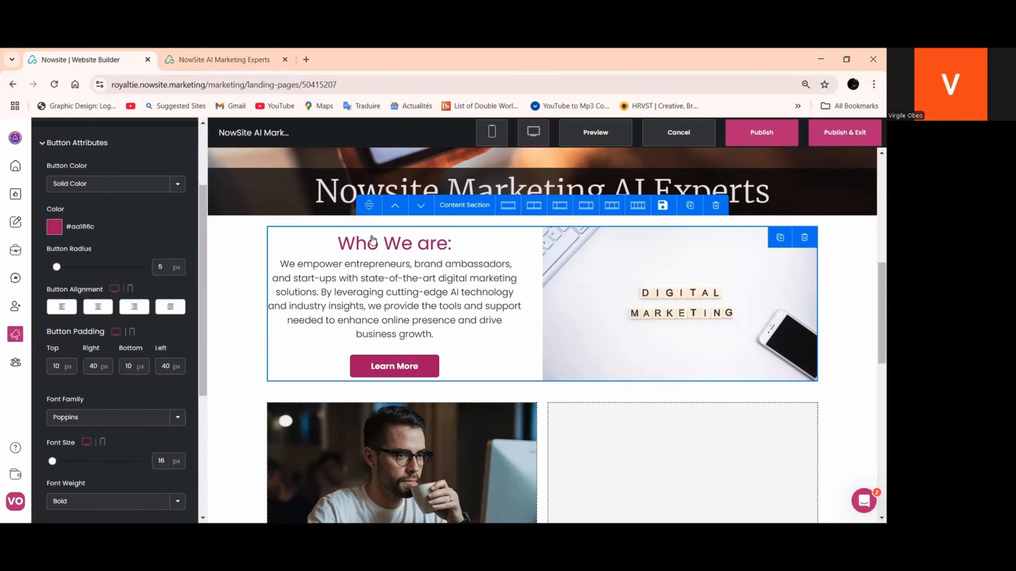
Set the heading colour of the "Our diverse range of digital product" headline to #aa166c and apply it
{"action": "scroll", "coordinate": [372, 239], "scroll_direction": "down", "scroll_amount": 5}
{"action": "left_click", "coordinate": [366, 425]}
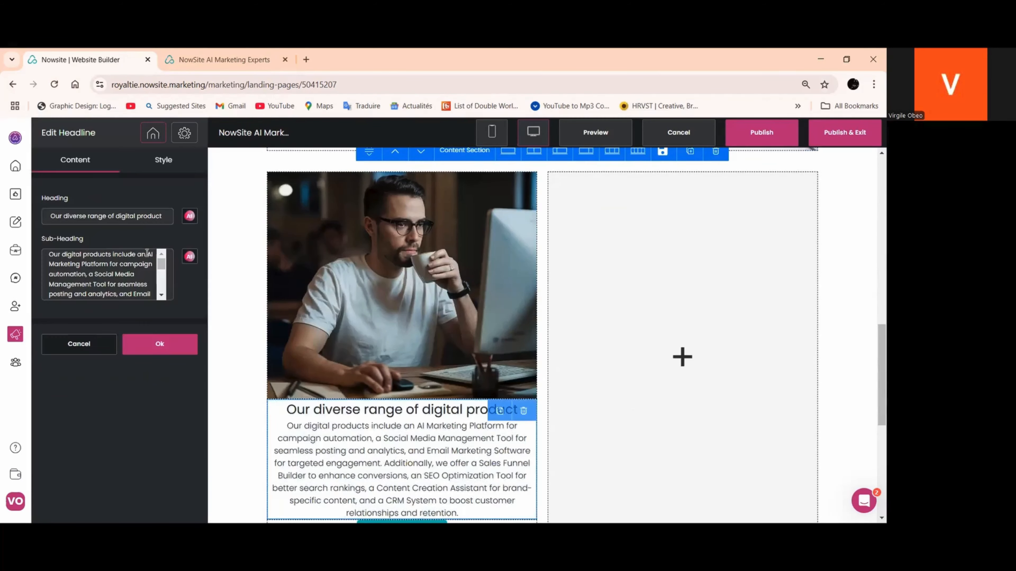
{"action": "left_click", "coordinate": [162, 170]}
{"action": "left_click", "coordinate": [114, 253]}
{"action": "scroll", "coordinate": [44, 420], "scroll_direction": "down", "scroll_amount": 2}
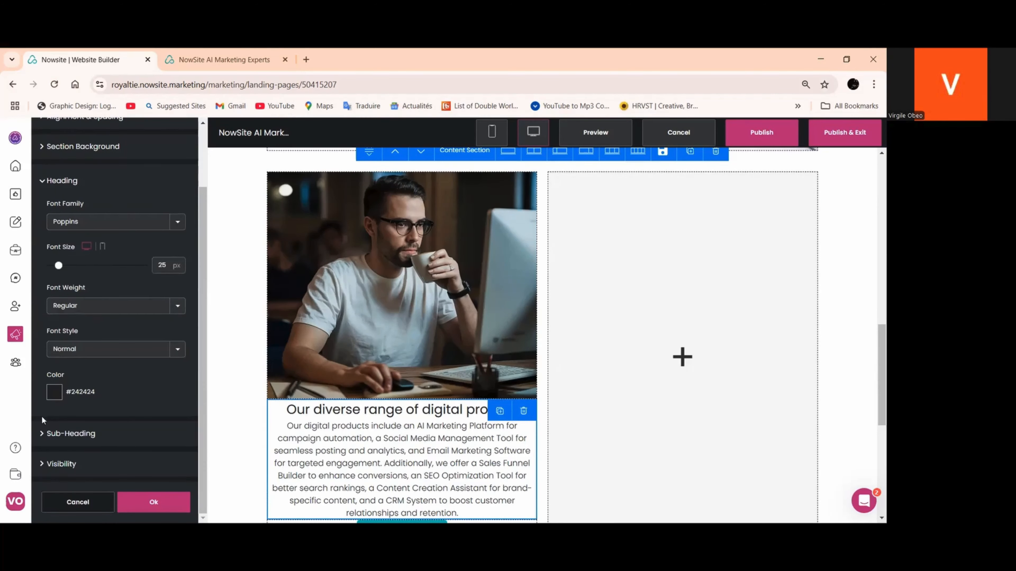
{"action": "left_click", "coordinate": [54, 401]}
{"action": "triple_click", "coordinate": [117, 496]}
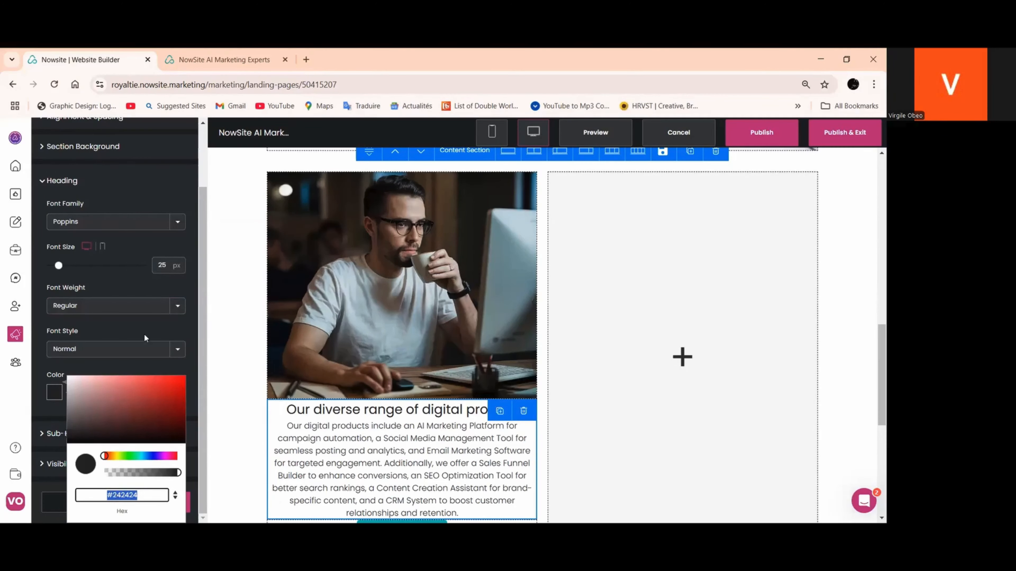
{"action": "right_click", "coordinate": [117, 497]}
{"action": "left_click", "coordinate": [134, 293]}
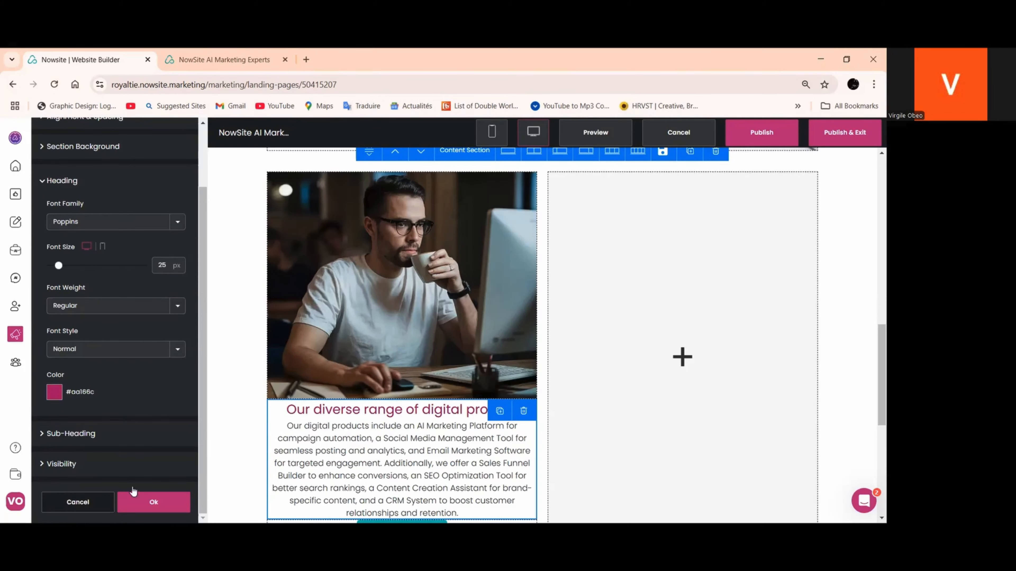
{"action": "left_click", "coordinate": [135, 496]}
Set the Get Started button's colour to the copied #aa166c and apply it
{"action": "scroll", "coordinate": [360, 350], "scroll_direction": "down", "scroll_amount": 5}
{"action": "left_click", "coordinate": [393, 306]}
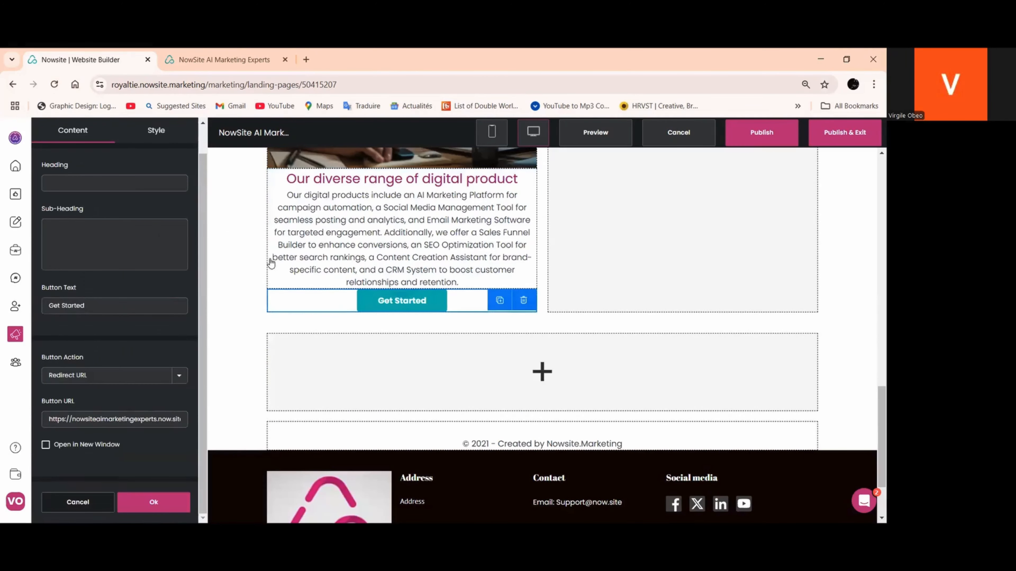
{"action": "left_click", "coordinate": [154, 132]}
{"action": "scroll", "coordinate": [116, 320], "scroll_direction": "down", "scroll_amount": 3}
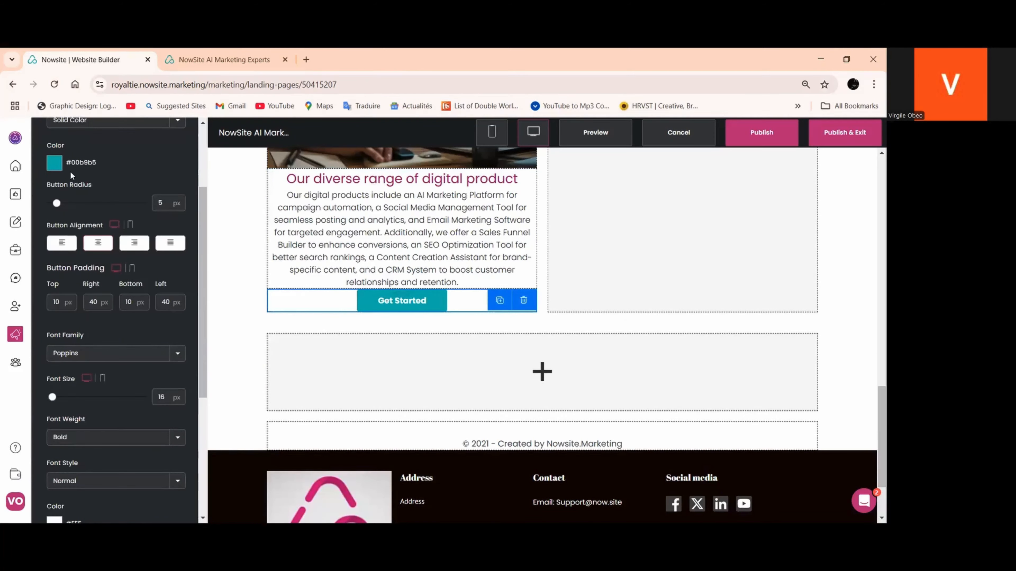
{"action": "left_click", "coordinate": [52, 164]}
{"action": "triple_click", "coordinate": [122, 274]}
{"action": "right_click", "coordinate": [120, 274]}
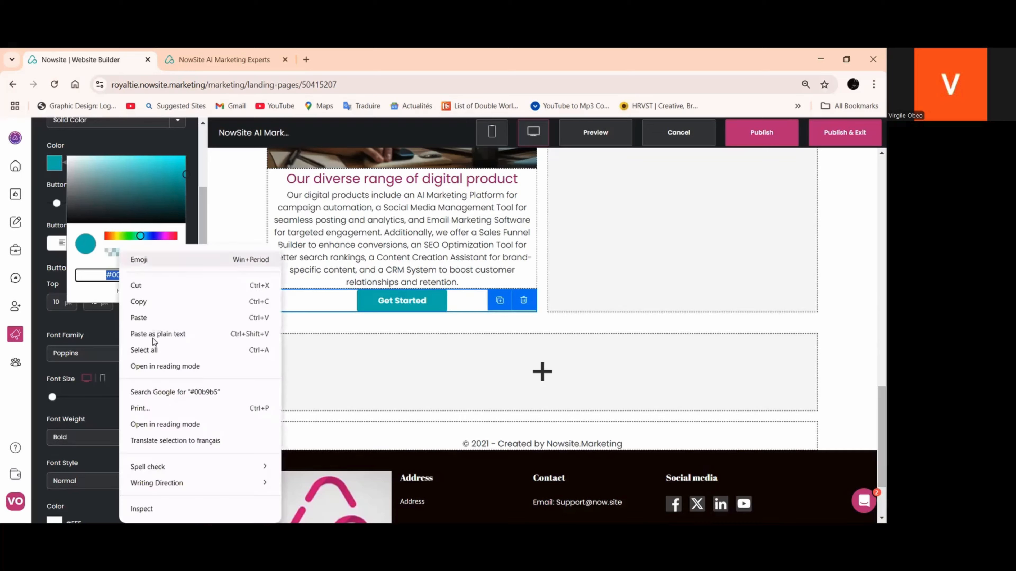
{"action": "left_click", "coordinate": [148, 319]}
{"action": "scroll", "coordinate": [131, 359], "scroll_direction": "down", "scroll_amount": 5}
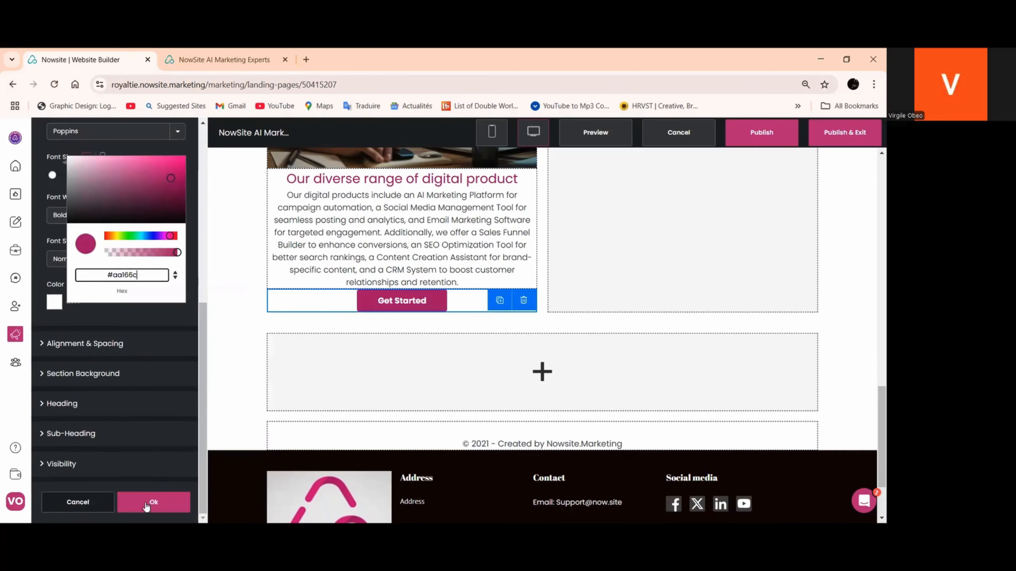
{"action": "left_click", "coordinate": [151, 503]}
Duplicate the large image of the man drinking coffee and move the copy into the section's empty second column
{"action": "scroll", "coordinate": [298, 380], "scroll_direction": "up", "scroll_amount": 8}
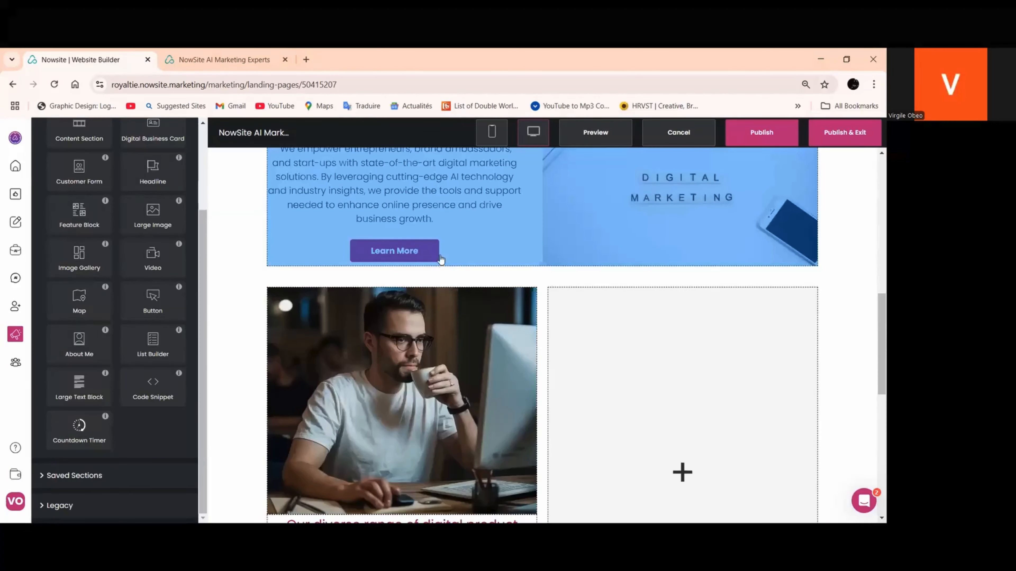
{"action": "scroll", "coordinate": [439, 258], "scroll_direction": "down", "scroll_amount": 3}
{"action": "left_click", "coordinate": [450, 263]}
{"action": "left_click", "coordinate": [500, 183]}
{"action": "scroll", "coordinate": [460, 248], "scroll_direction": "down", "scroll_amount": 3}
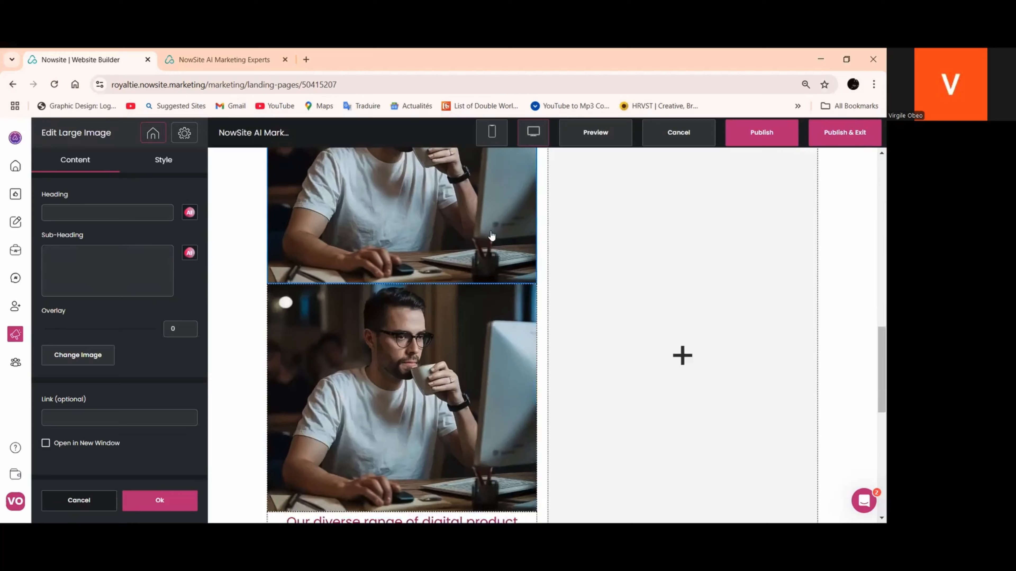
{"action": "scroll", "coordinate": [461, 245], "scroll_direction": "up", "scroll_amount": 2}
{"action": "left_click_drag", "start_coordinate": [464, 246], "coordinate": [602, 361]}
Duplicate the digital product headline and place the copy beneath the image in the second column
{"action": "scroll", "coordinate": [470, 252], "scroll_direction": "down", "scroll_amount": 8}
{"action": "left_click", "coordinate": [512, 240]}
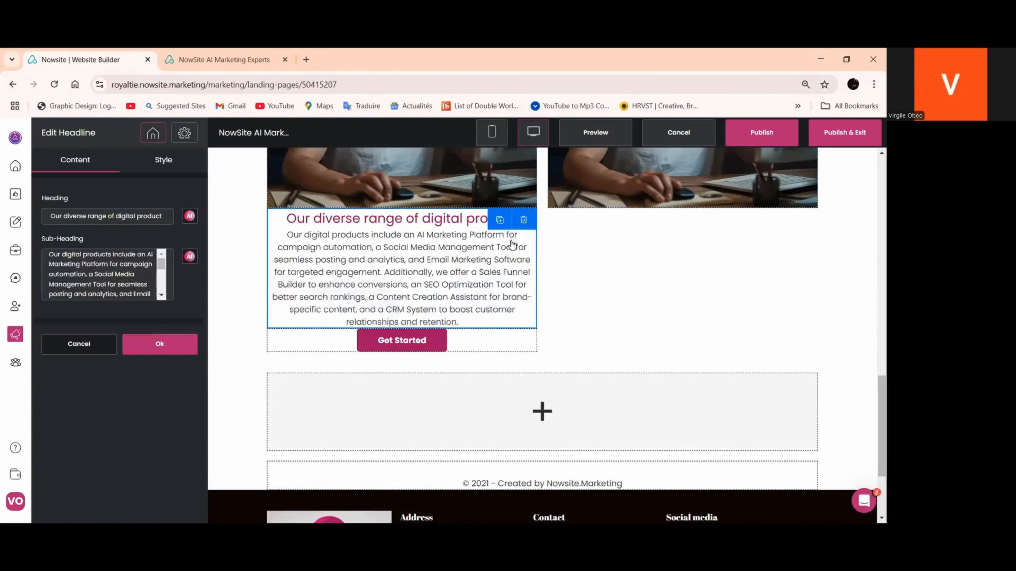
{"action": "left_click", "coordinate": [500, 219]}
{"action": "left_click_drag", "start_coordinate": [469, 276], "coordinate": [573, 278]}
Duplicate the Get Started button and place the copy beneath the headline in the second column
{"action": "scroll", "coordinate": [520, 260], "scroll_direction": "down", "scroll_amount": 3}
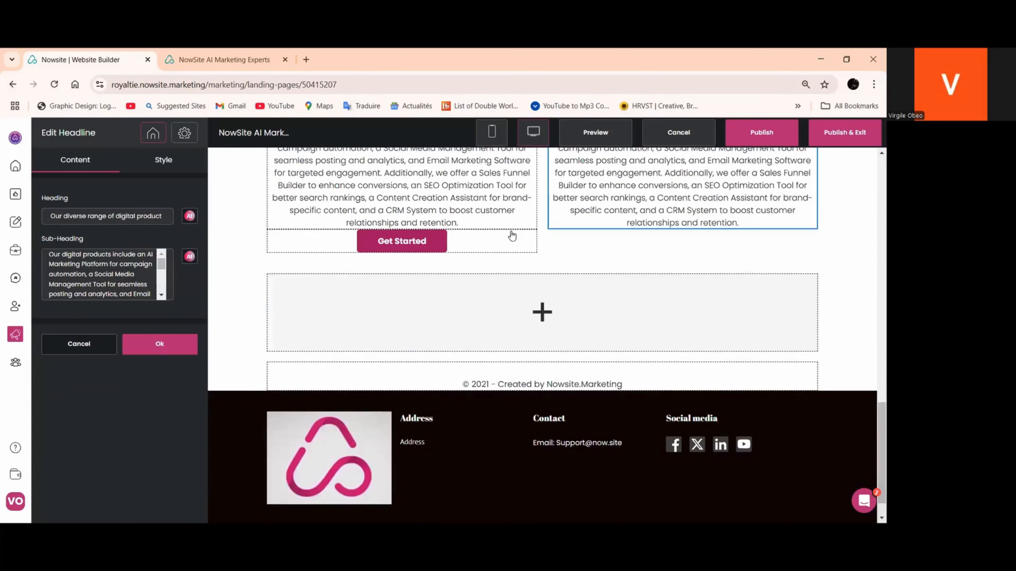
{"action": "left_click", "coordinate": [503, 235]}
{"action": "left_click", "coordinate": [500, 225]}
{"action": "left_click_drag", "start_coordinate": [484, 249], "coordinate": [644, 231]}
Change the second column's heading to "Support tailored to You" and apply it
{"action": "left_click", "coordinate": [645, 281]}
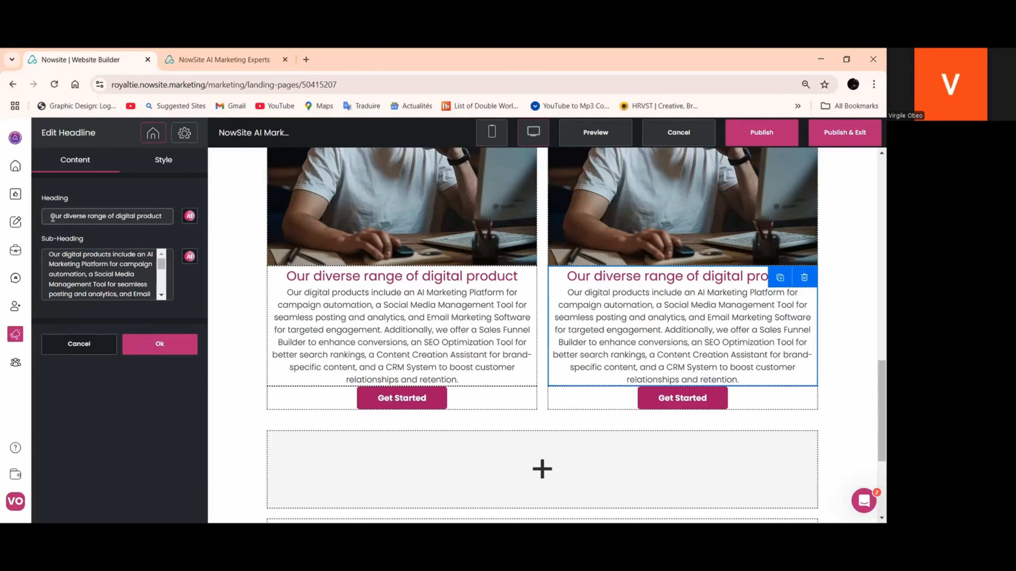
{"action": "left_click_drag", "start_coordinate": [51, 216], "coordinate": [197, 221]}
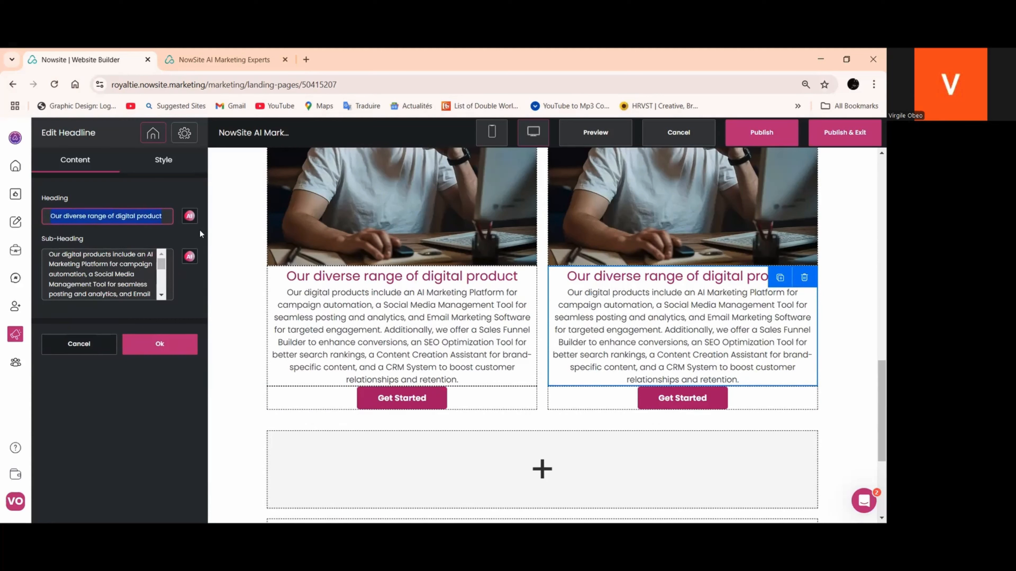
{"action": "type", "text": "spport"}
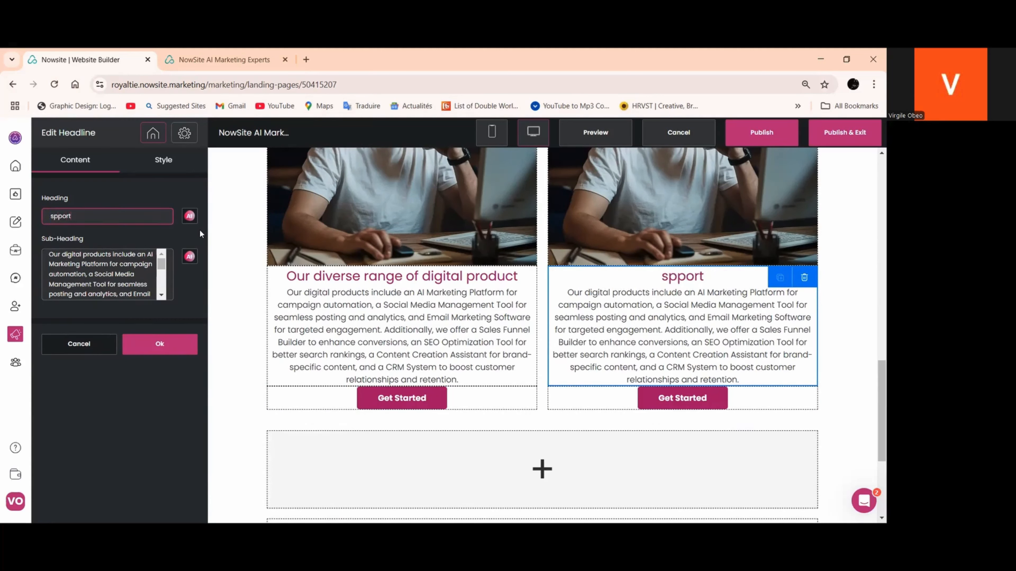
{"action": "key", "text": "BackSpace"}
{"action": "key", "text": "BackSpace"}
{"action": "key", "text": "BackSpace"}
{"action": "type", "text": "Su"}
{"action": "key", "text": "BackSpace"}
{"action": "type", "text": "ppor"}
{"action": "key", "text": "BackSpace"}
{"action": "key", "text": "BackSpace"}
{"action": "key", "text": "BackSpace"}
{"action": "key", "text": "BackSpace"}
{"action": "type", "text": "upoor"}
{"action": "key", "text": "BackSpace"}
{"action": "key", "text": "BackSpace"}
{"action": "key", "text": "BackSpace"}
{"action": "type", "text": "port tri"}
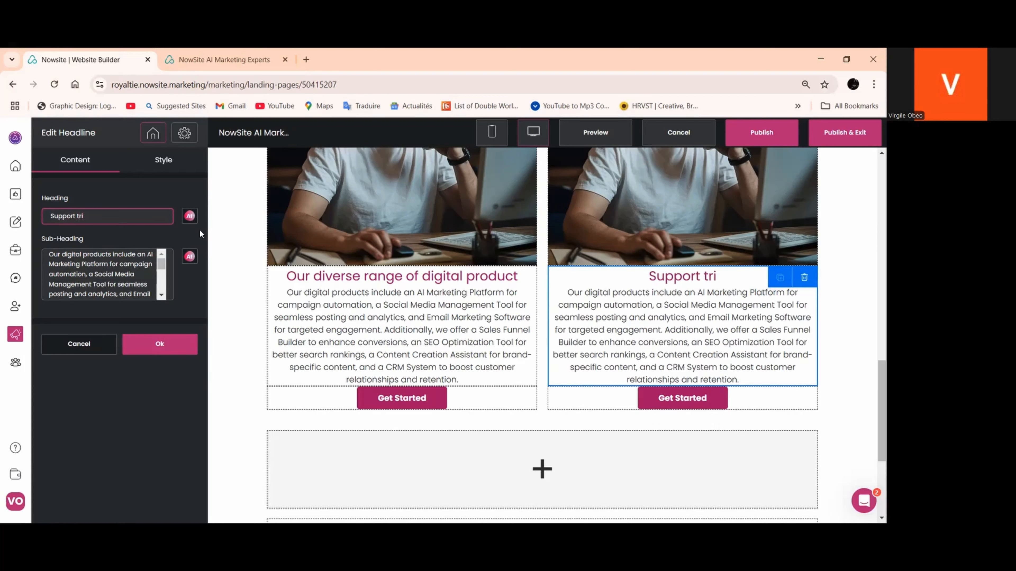
{"action": "key", "text": "BackSpace"}
{"action": "key", "text": "BackSpace"}
{"action": "type", "text": "ailo"}
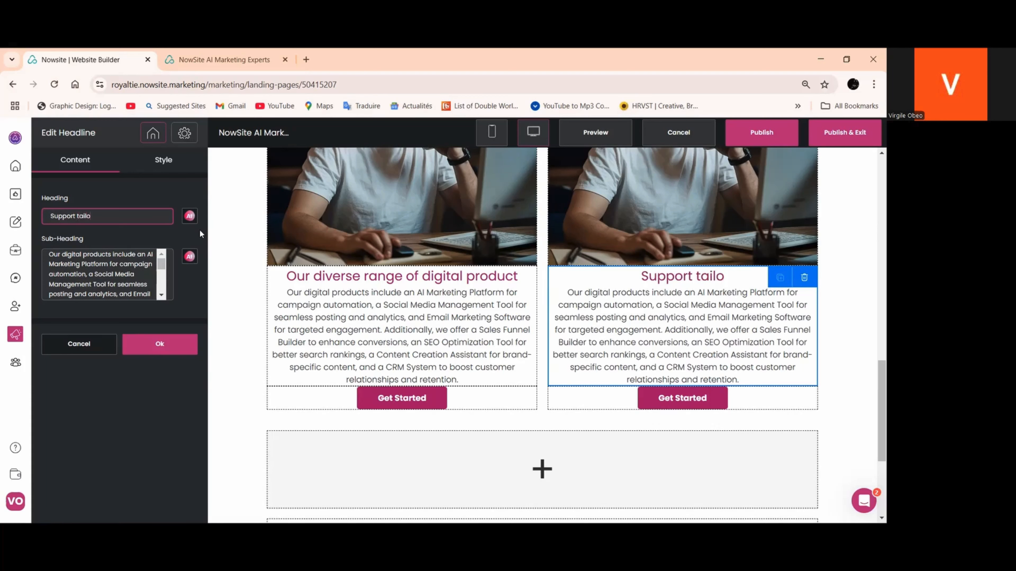
{"action": "type", "text": "red to"}
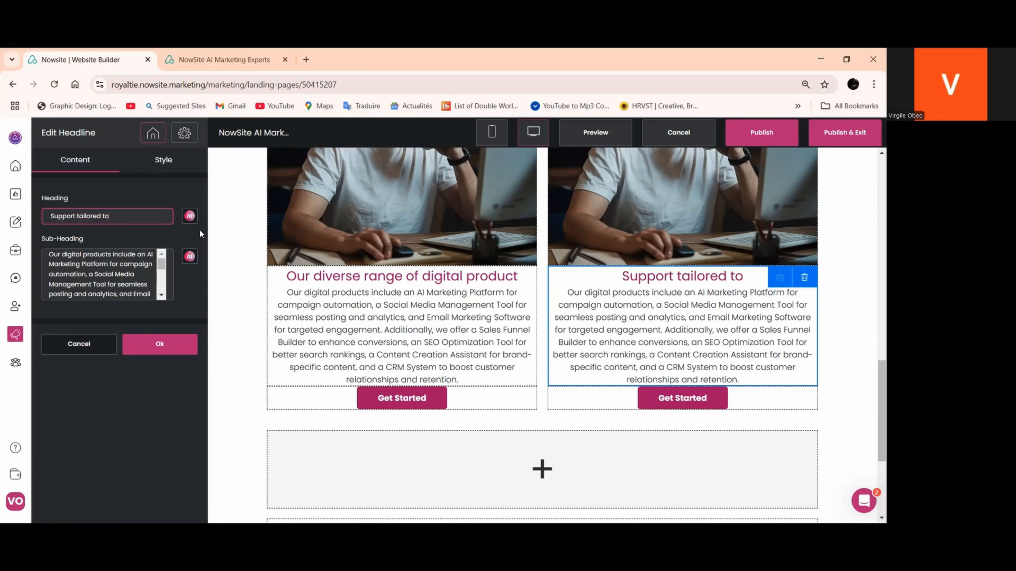
{"action": "type", "text": " You"}
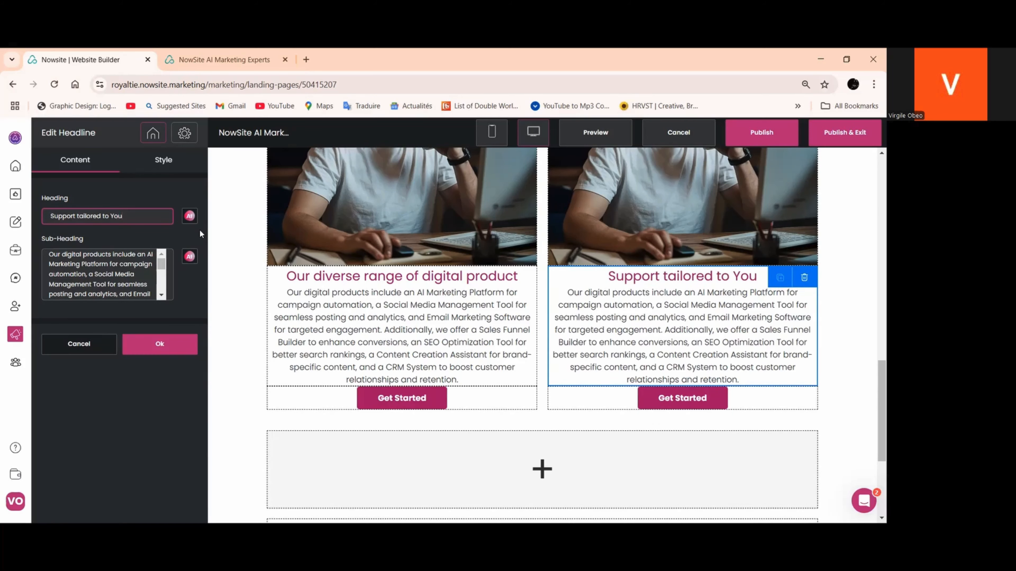
{"action": "left_click", "coordinate": [161, 344]}
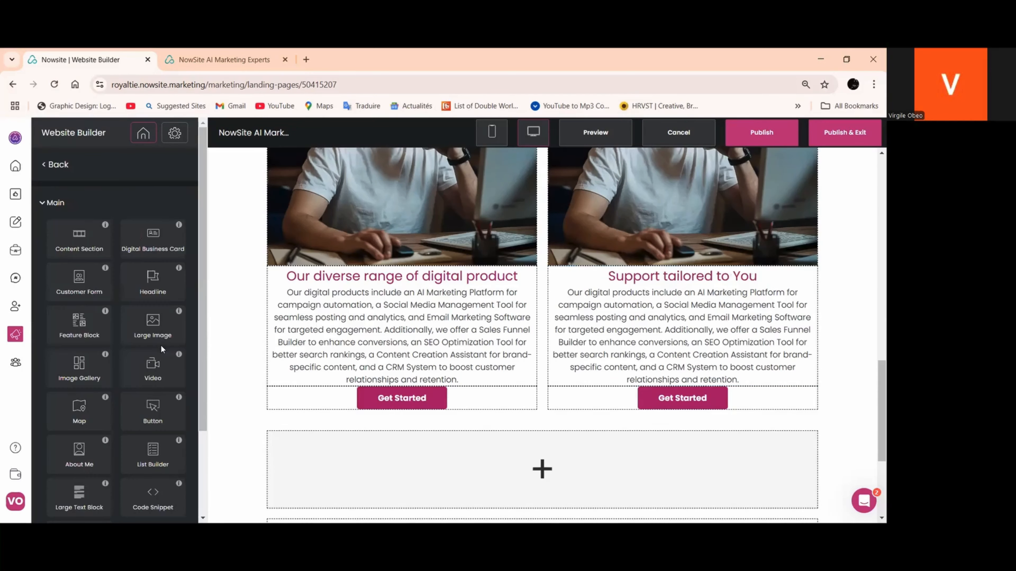
Start replacing the image above "Support tailored to You" and search the Pixabay library for "customer service"
{"action": "left_click", "coordinate": [648, 243]}
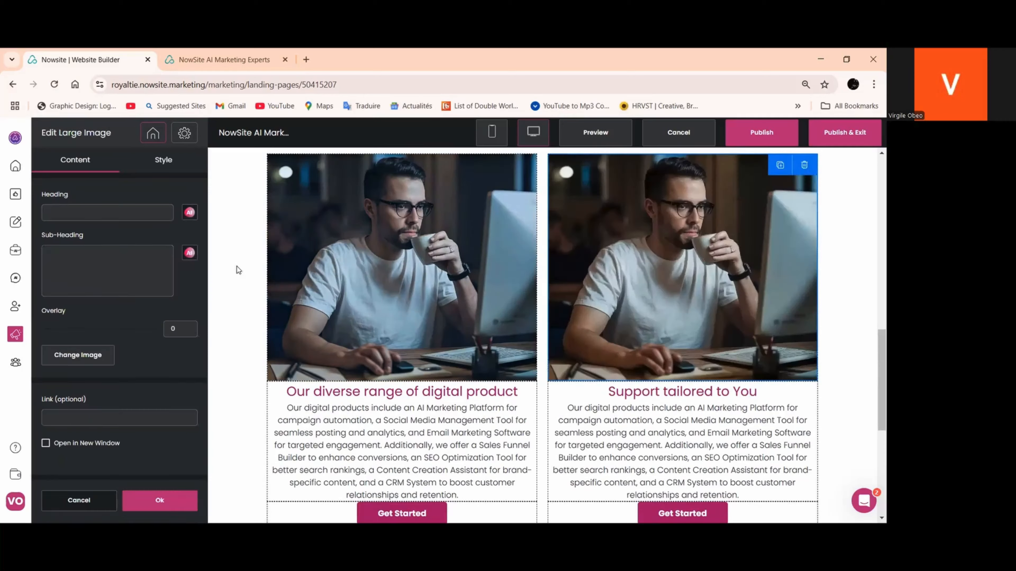
{"action": "left_click", "coordinate": [88, 354]}
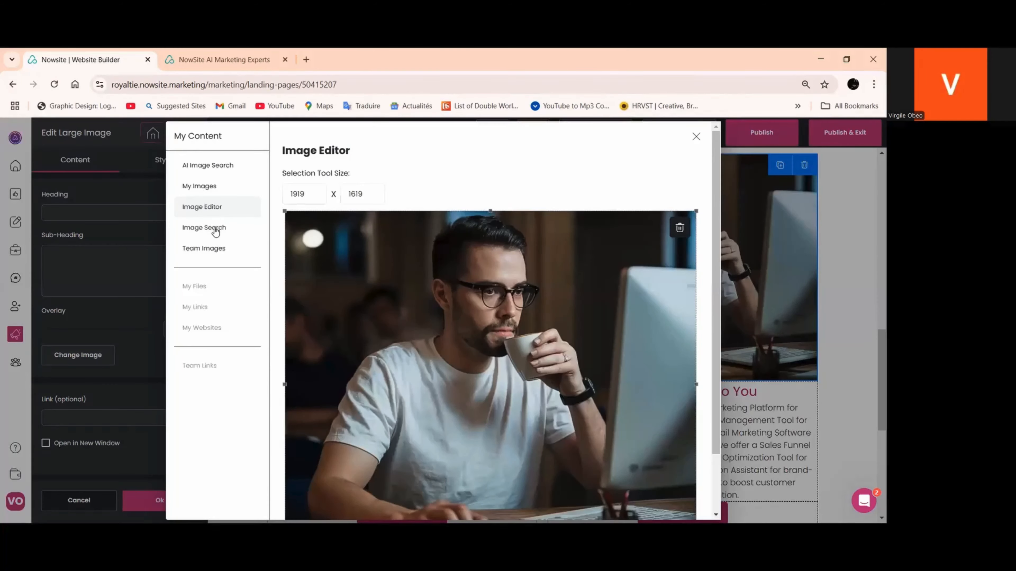
{"action": "left_click", "coordinate": [211, 229]}
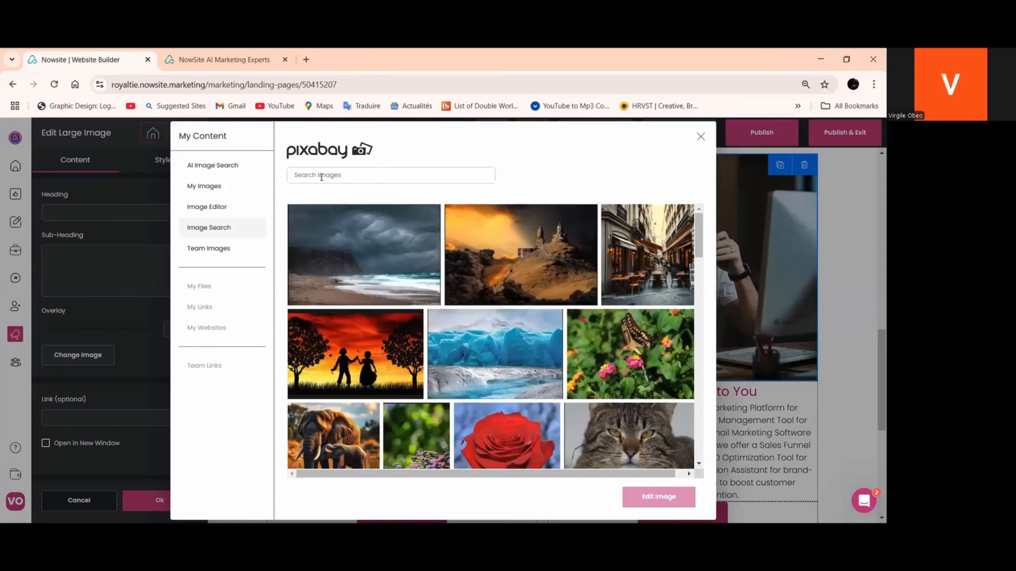
{"action": "left_click", "coordinate": [321, 177]}
{"action": "type", "text": "customer suurv"}
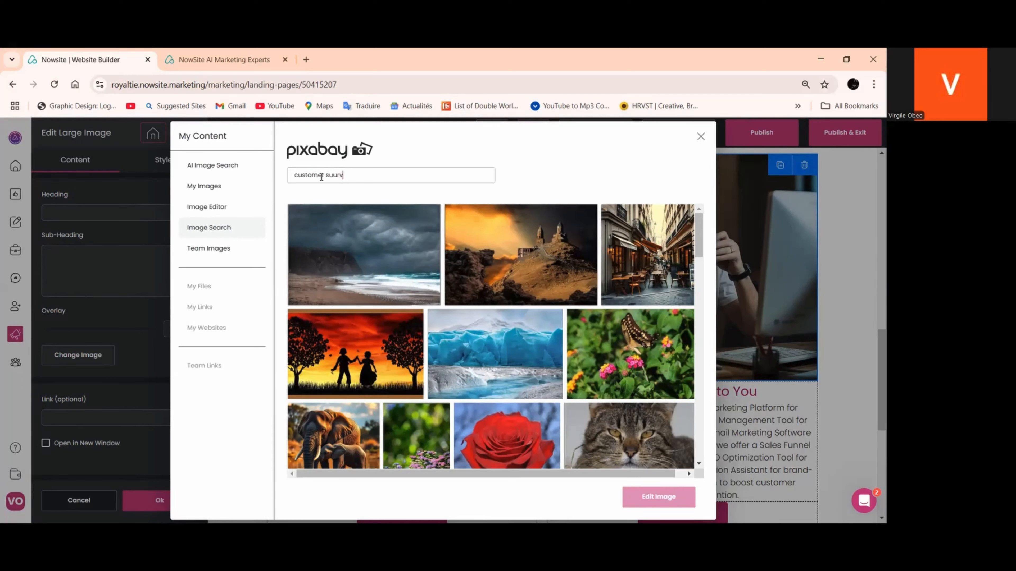
{"action": "type", "text": "ice"}
{"action": "key", "text": "BackSpace"}
{"action": "key", "text": "BackSpace"}
{"action": "key", "text": "Return"}
Choose the cartoon man with a headset, crop the empty space above his head to 1920 x 1639, and apply it as the column's image
{"action": "left_click", "coordinate": [538, 228]}
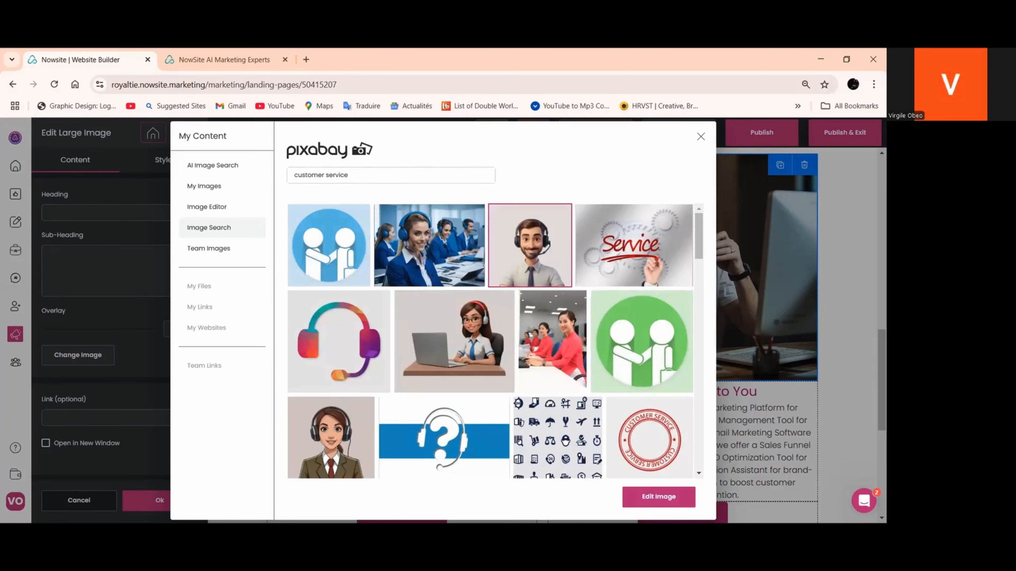
{"action": "left_click", "coordinate": [658, 497]}
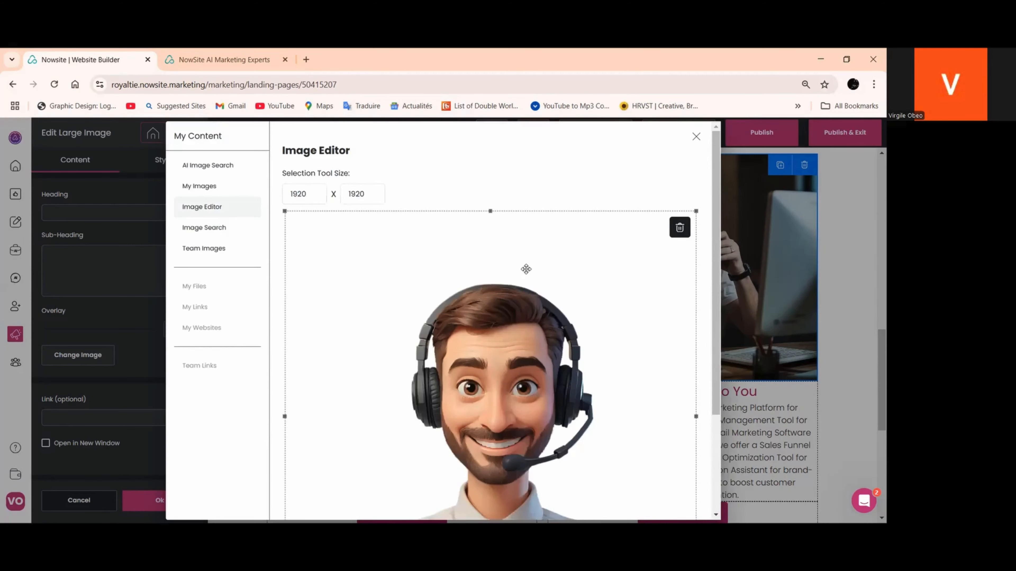
{"action": "scroll", "coordinate": [519, 260], "scroll_direction": "down", "scroll_amount": 2}
{"action": "left_click_drag", "start_coordinate": [490, 155], "coordinate": [504, 216]}
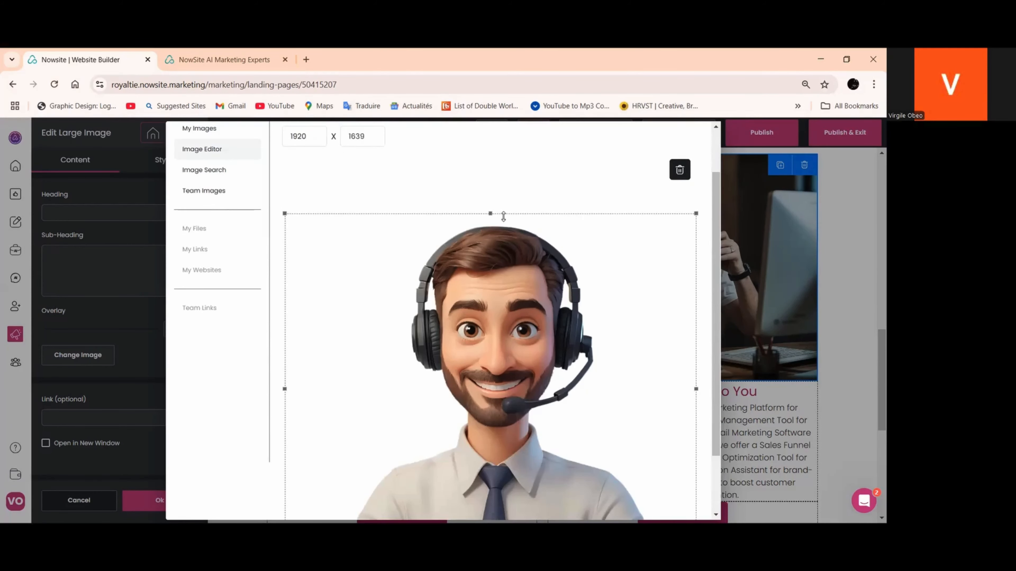
{"action": "scroll", "coordinate": [544, 296], "scroll_direction": "down", "scroll_amount": 2}
{"action": "left_click", "coordinate": [662, 506]}
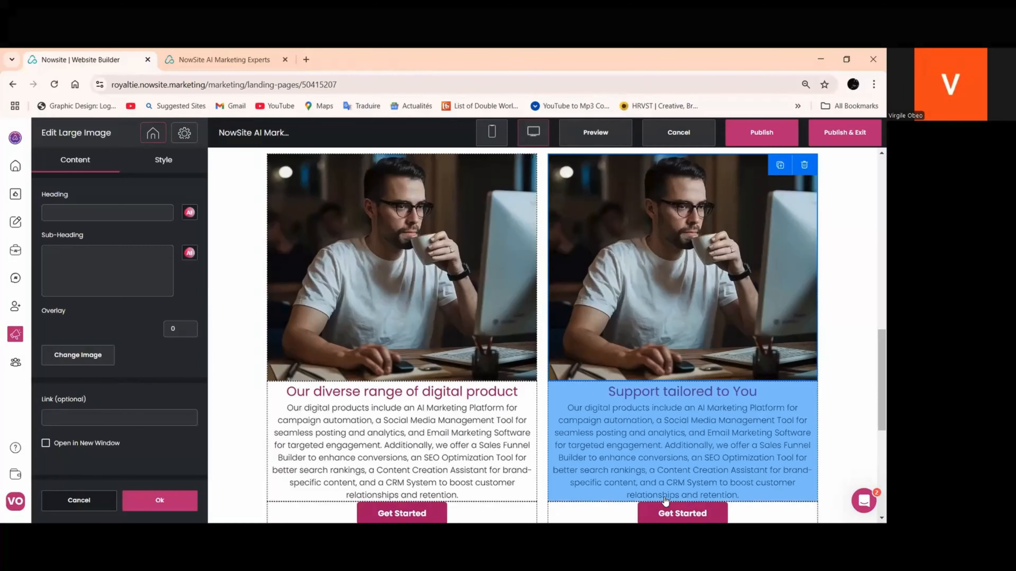
{"action": "left_click", "coordinate": [159, 500]}
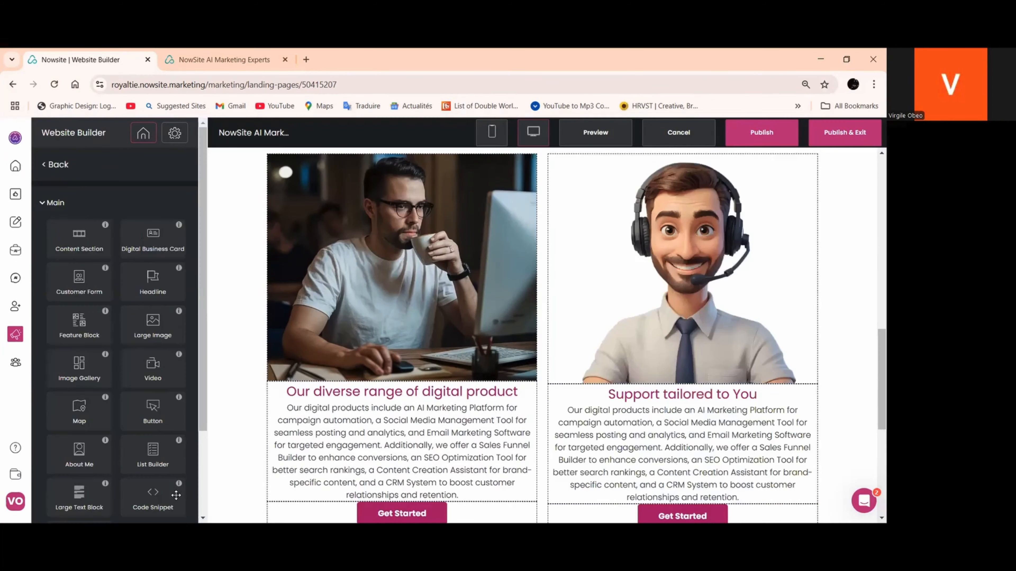
Review the product and support columns and publish the website changes
{"action": "scroll", "coordinate": [364, 394], "scroll_direction": "down", "scroll_amount": 4}
{"action": "scroll", "coordinate": [360, 390], "scroll_direction": "up", "scroll_amount": 4}
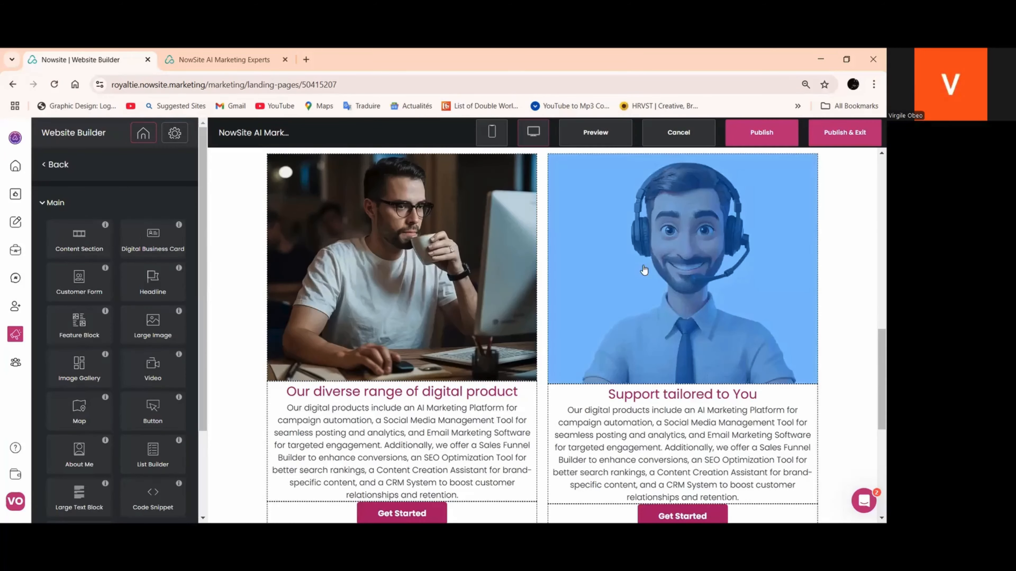
{"action": "scroll", "coordinate": [640, 278], "scroll_direction": "down", "scroll_amount": 4}
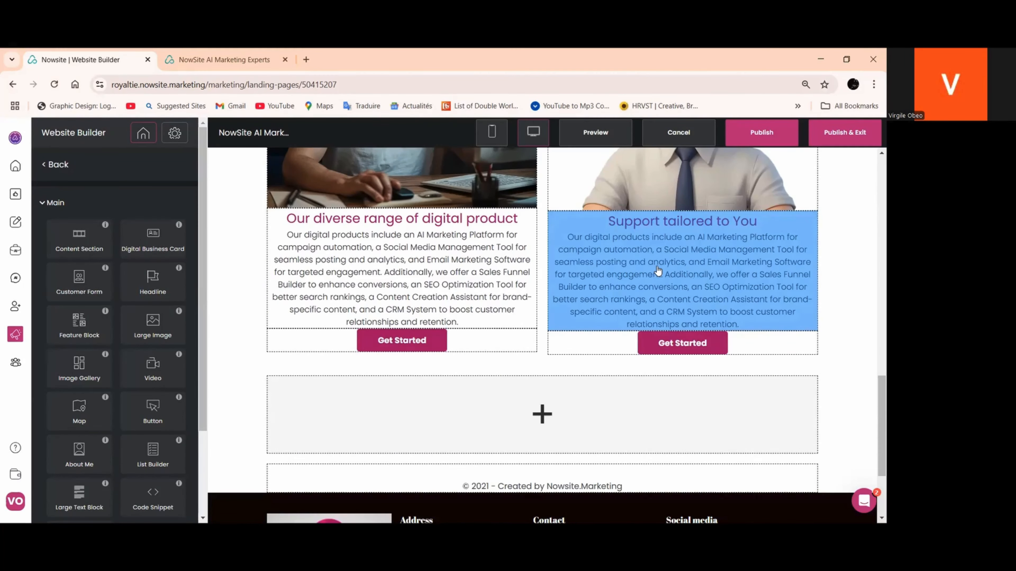
{"action": "scroll", "coordinate": [658, 271], "scroll_direction": "up", "scroll_amount": 5}
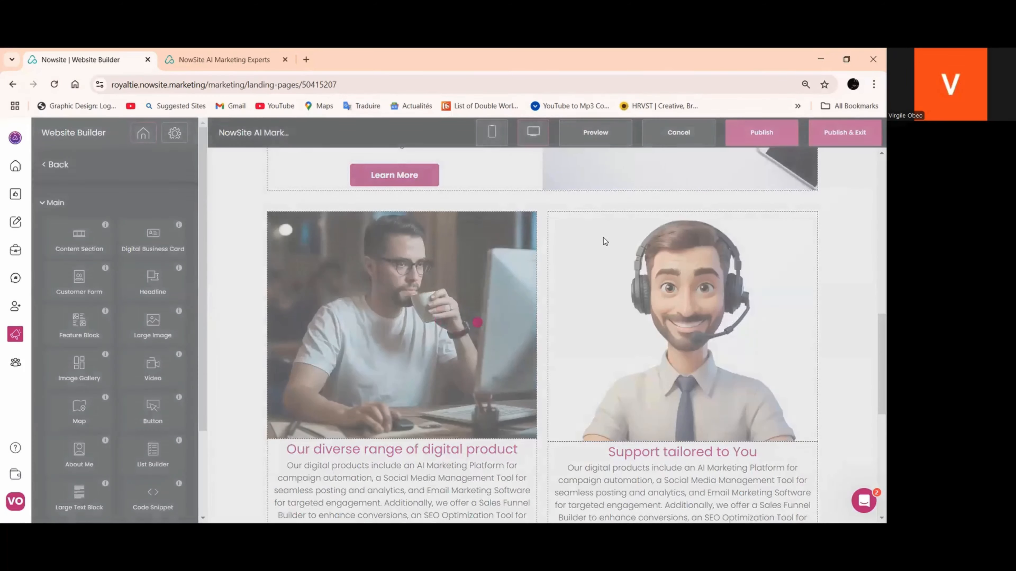
{"action": "scroll", "coordinate": [614, 236], "scroll_direction": "down", "scroll_amount": 4}
{"action": "scroll", "coordinate": [616, 239], "scroll_direction": "down", "scroll_amount": 4}
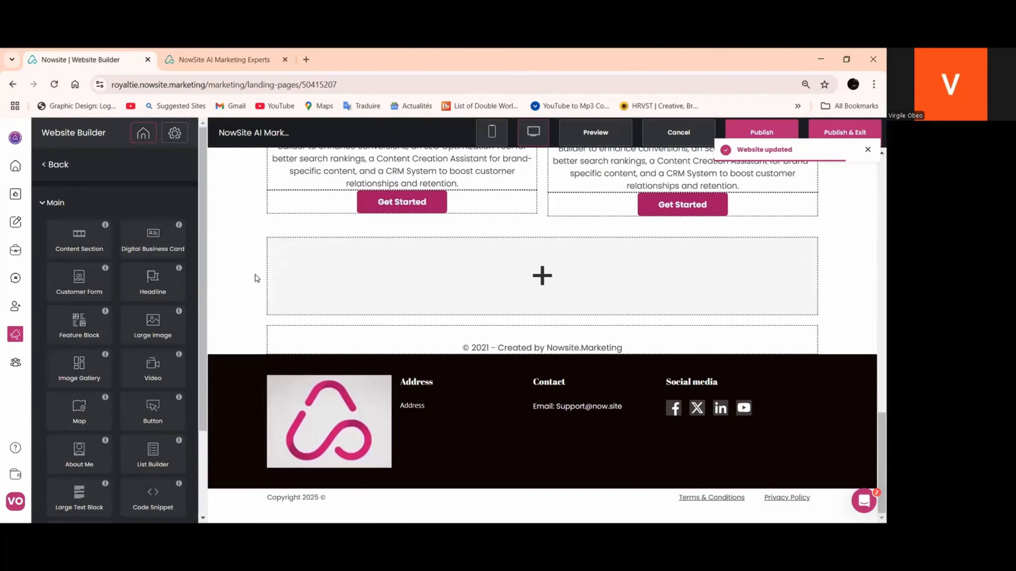
Split the empty section above the copyright line into a wide first column and a narrow second column
{"action": "left_click", "coordinate": [384, 290]}
{"action": "scroll", "coordinate": [505, 289], "scroll_direction": "up", "scroll_amount": 15}
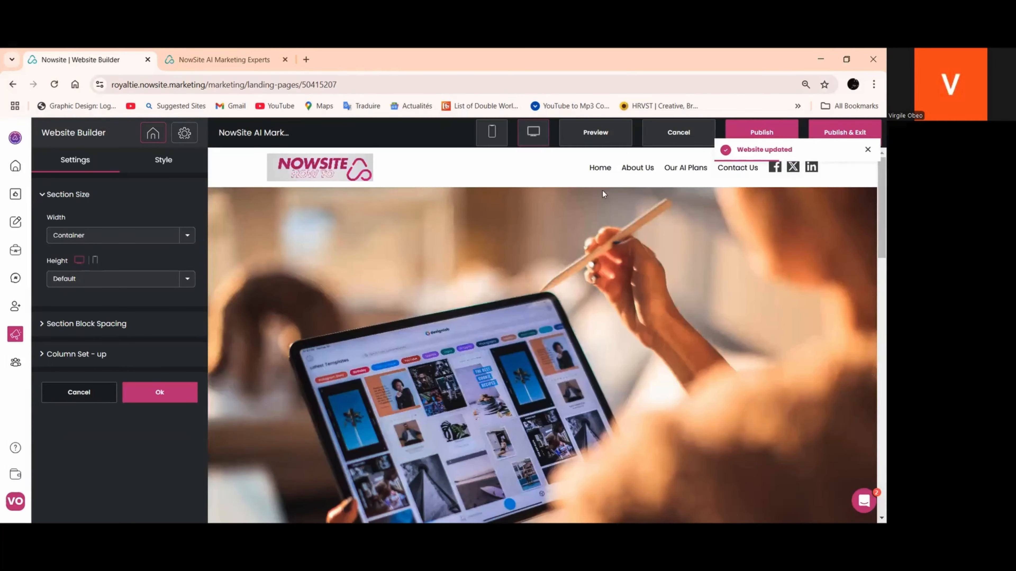
{"action": "scroll", "coordinate": [604, 197], "scroll_direction": "down", "scroll_amount": 8}
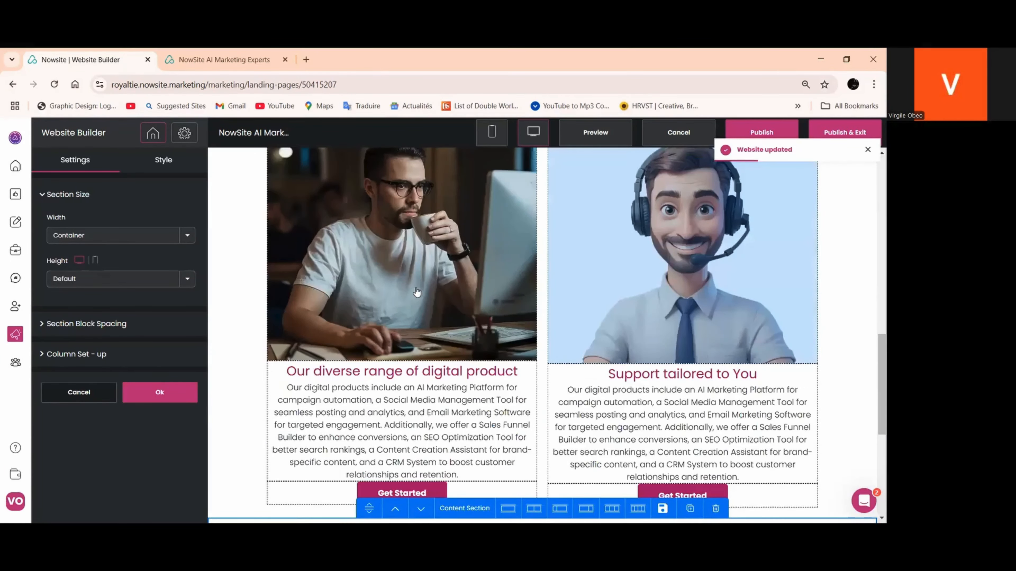
{"action": "scroll", "coordinate": [417, 292], "scroll_direction": "down", "scroll_amount": 5}
{"action": "left_click", "coordinate": [587, 306]}
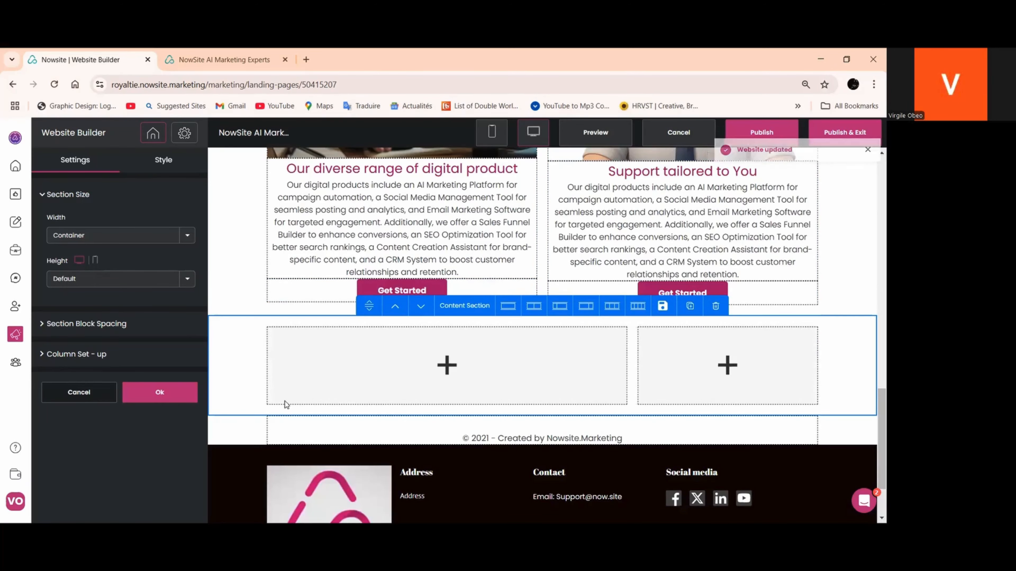
{"action": "left_click", "coordinate": [160, 392]}
Add a Customer Form with Name and Email fields and a Register button to the wide empty column
{"action": "scroll", "coordinate": [506, 328], "scroll_direction": "up", "scroll_amount": 5}
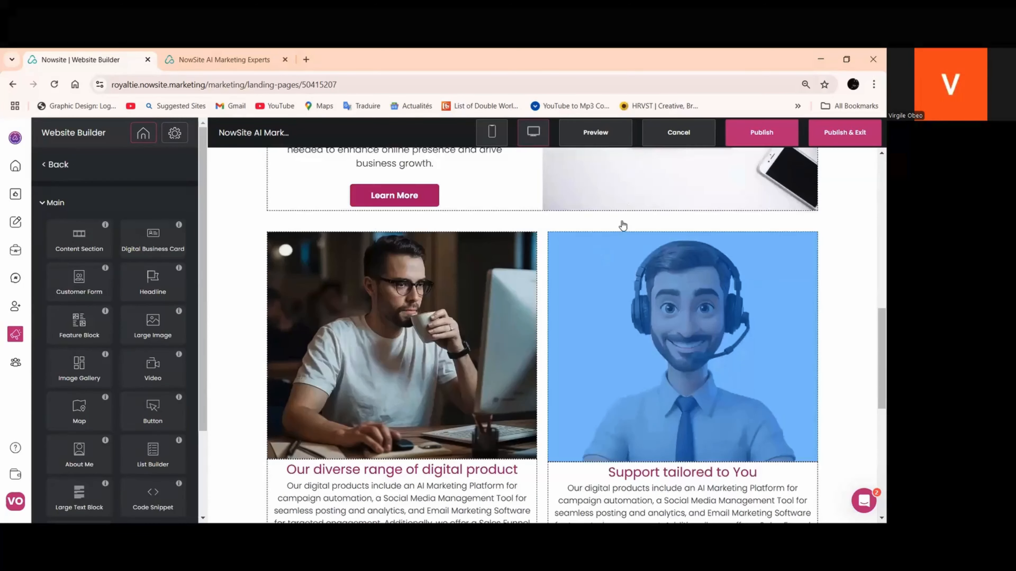
{"action": "scroll", "coordinate": [623, 226], "scroll_direction": "up", "scroll_amount": 4}
{"action": "scroll", "coordinate": [140, 260], "scroll_direction": "down", "scroll_amount": 1}
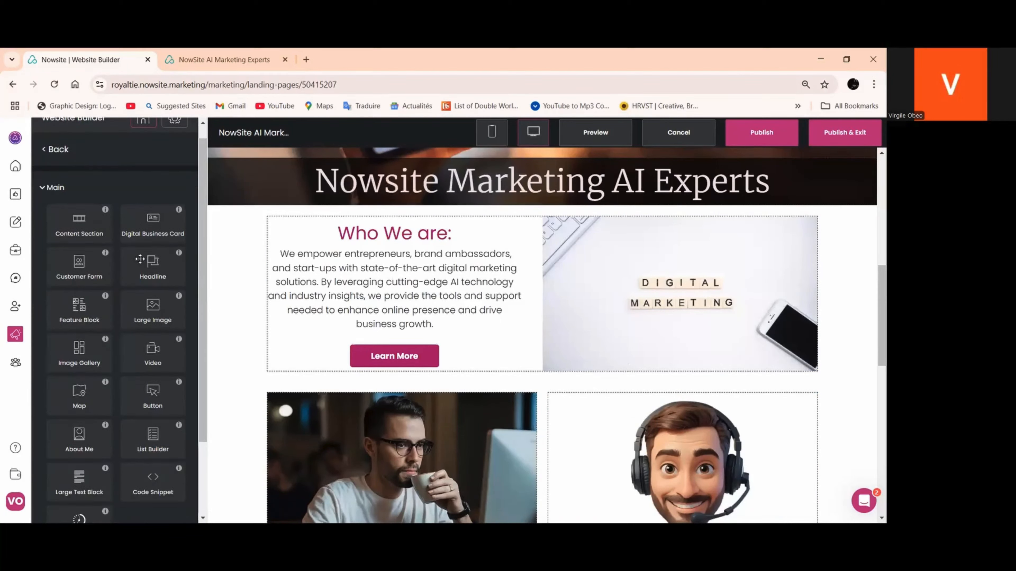
{"action": "scroll", "coordinate": [139, 259], "scroll_direction": "down", "scroll_amount": 3}
{"action": "scroll", "coordinate": [368, 320], "scroll_direction": "down", "scroll_amount": 3}
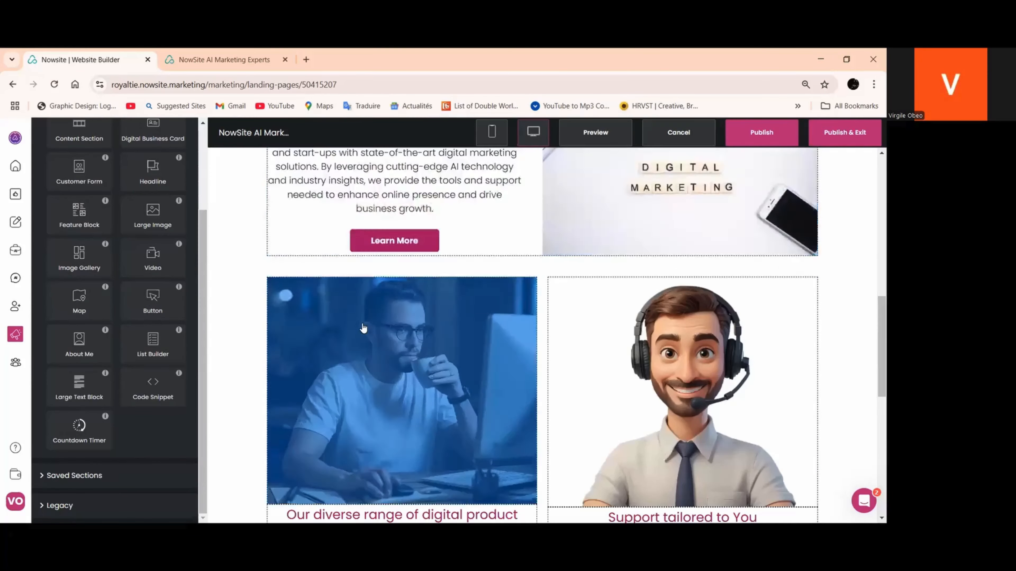
{"action": "scroll", "coordinate": [363, 328], "scroll_direction": "down", "scroll_amount": 6}
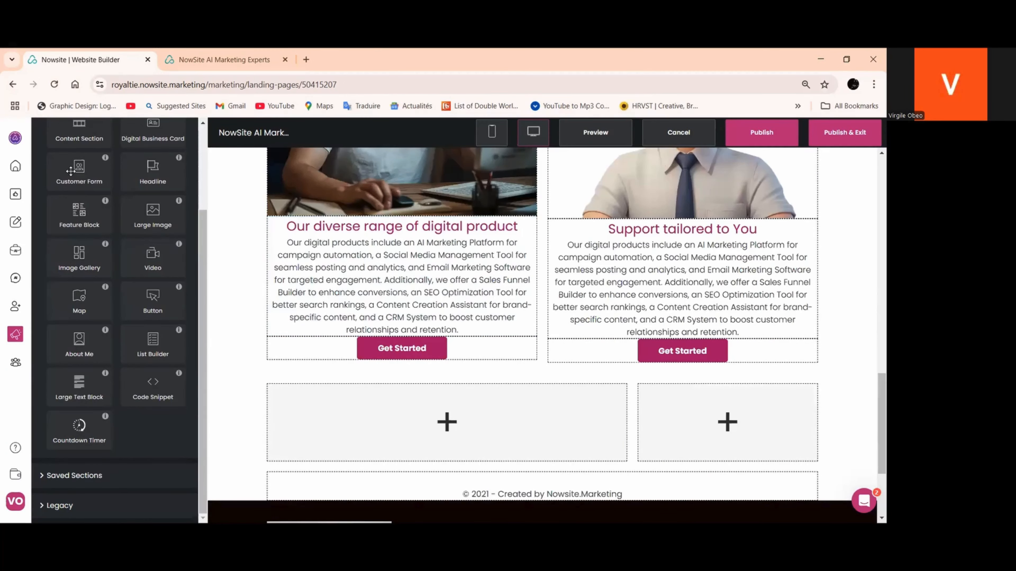
{"action": "left_click_drag", "start_coordinate": [70, 171], "coordinate": [365, 421]}
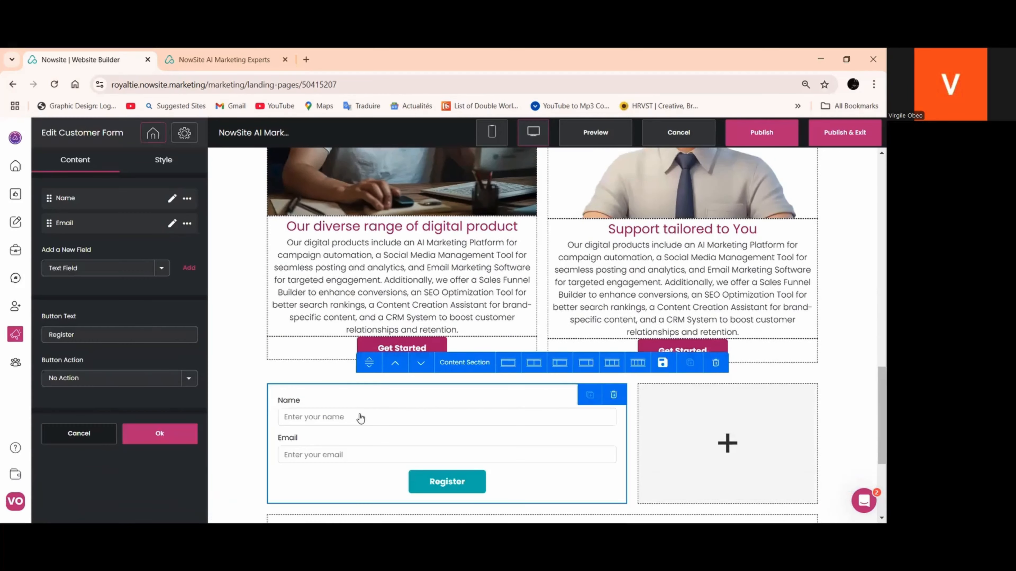
{"action": "left_click", "coordinate": [159, 434]}
Duplicate the support column's Get Started button and place the copy in the narrow column beside the customer form
{"action": "scroll", "coordinate": [399, 422], "scroll_direction": "down", "scroll_amount": 5}
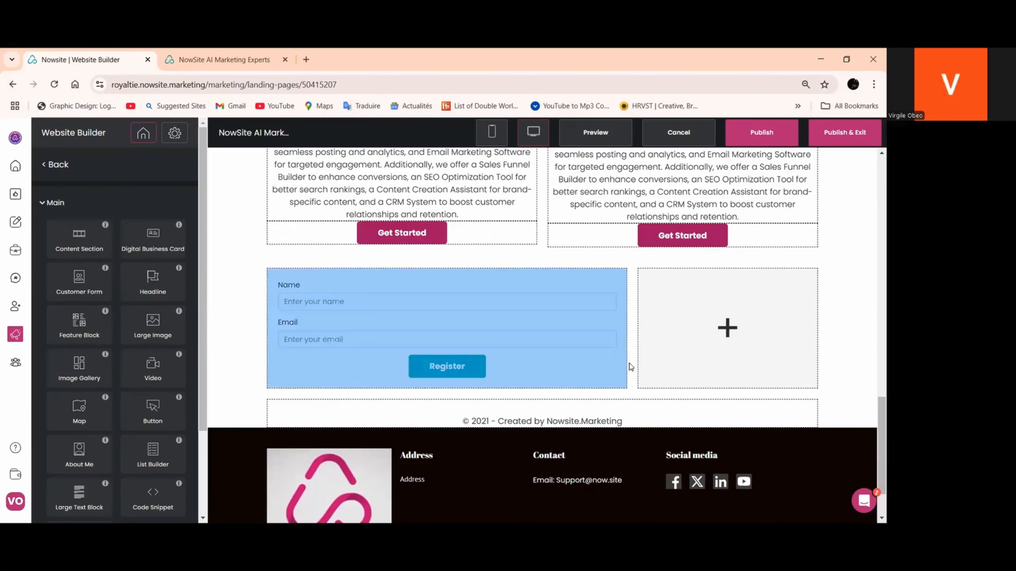
{"action": "scroll", "coordinate": [760, 377], "scroll_direction": "up", "scroll_amount": 3}
{"action": "scroll", "coordinate": [764, 364], "scroll_direction": "down", "scroll_amount": 3}
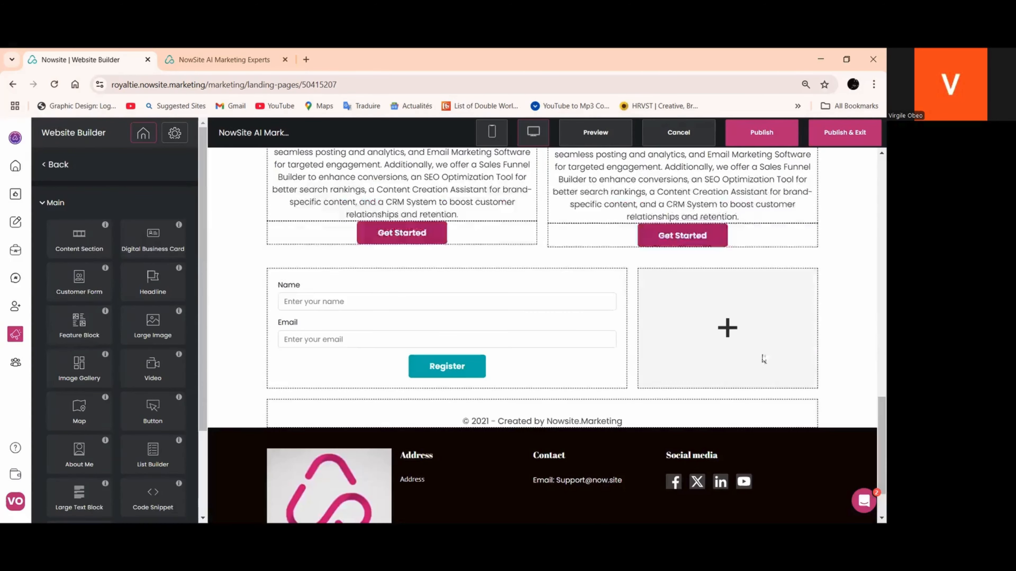
{"action": "left_click", "coordinate": [776, 244]}
{"action": "left_click_drag", "start_coordinate": [775, 244], "coordinate": [732, 366]}
Duplicate the "Support tailored to You" headline and place the copy above the button beside the customer form
{"action": "scroll", "coordinate": [752, 352], "scroll_direction": "up", "scroll_amount": 5}
{"action": "left_click", "coordinate": [775, 296]}
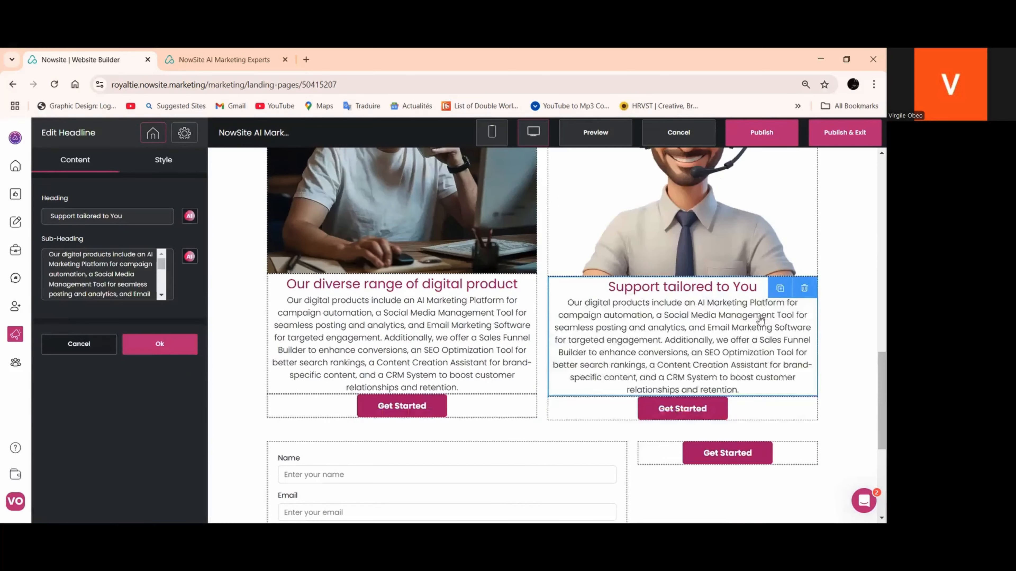
{"action": "left_click_drag", "start_coordinate": [775, 296], "coordinate": [754, 318]}
{"action": "scroll", "coordinate": [759, 316], "scroll_direction": "down", "scroll_amount": 5}
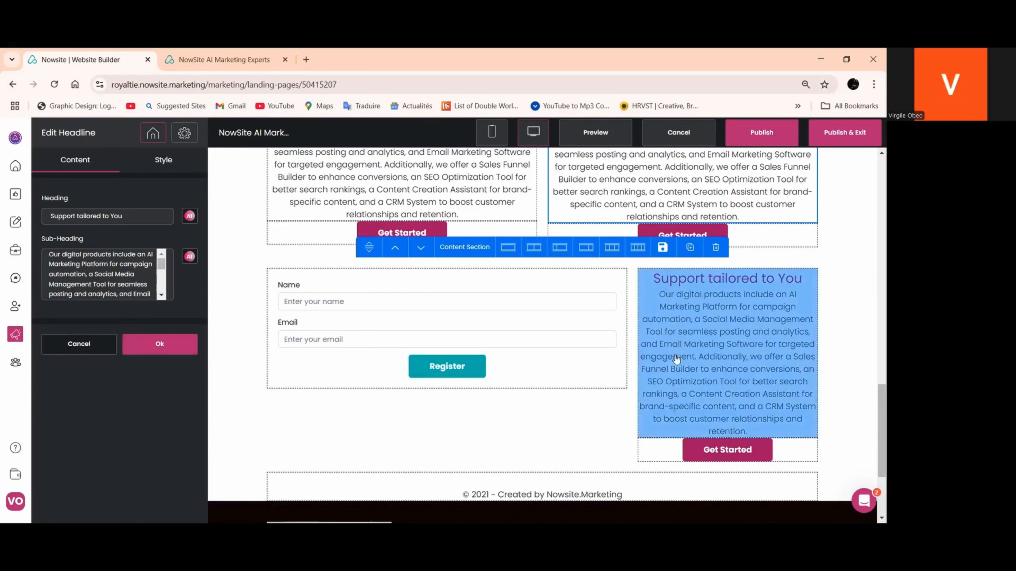
Change the heading of the headline beside the customer form to "Get in Touch Now!!!" and apply it
{"action": "left_click", "coordinate": [687, 335]}
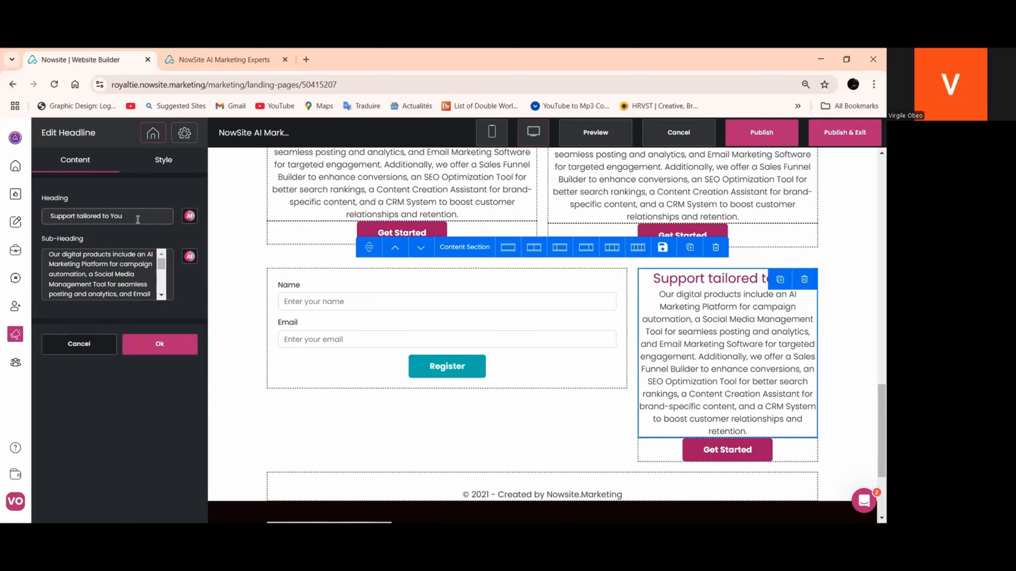
{"action": "left_click_drag", "start_coordinate": [138, 219], "coordinate": [60, 228]}
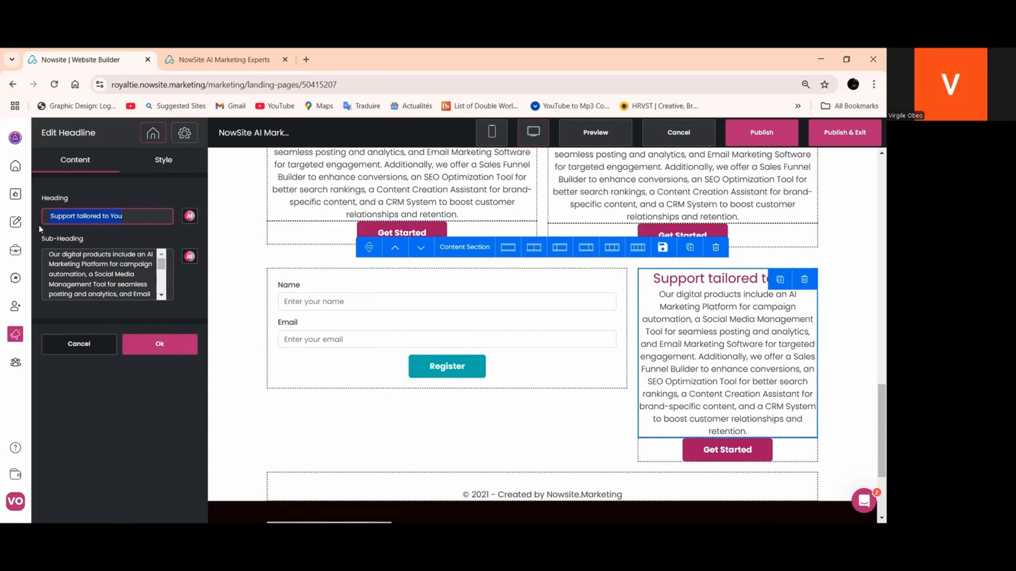
{"action": "type", "text": "Get"}
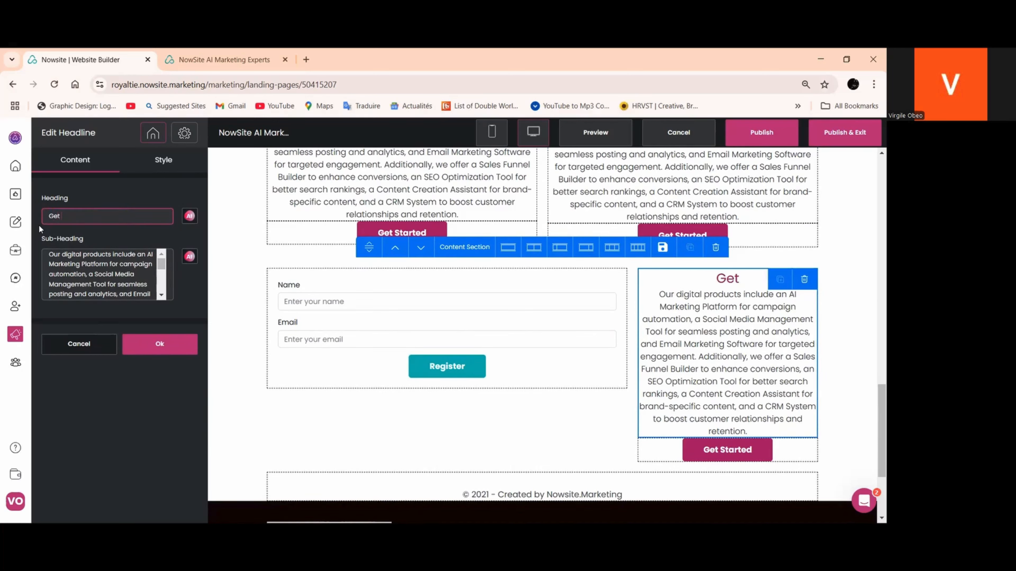
{"action": "type", "text": " in Touch"}
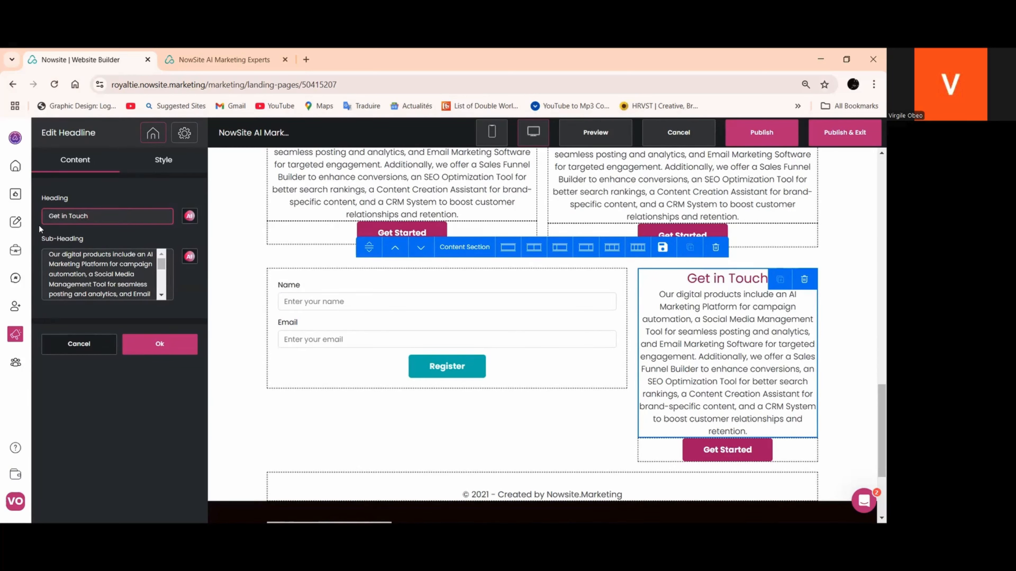
{"action": "type", "text": " Now"}
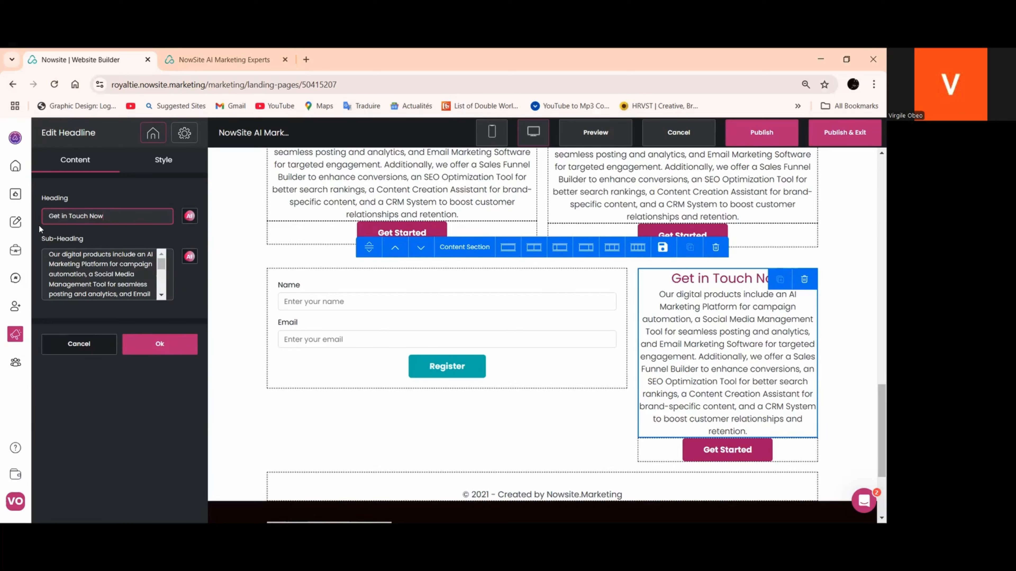
{"action": "type", "text": "!!"}
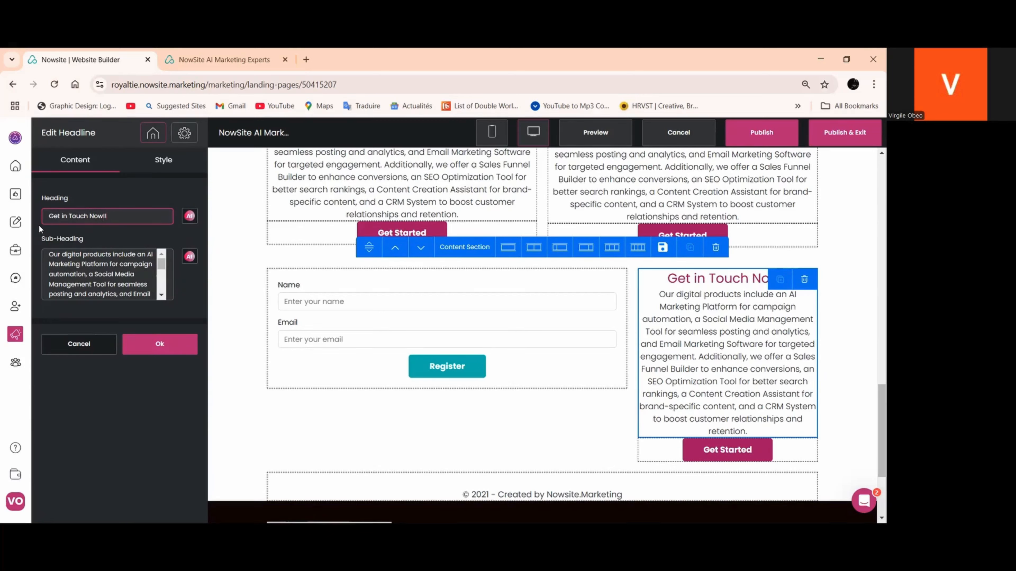
{"action": "type", "text": "!"}
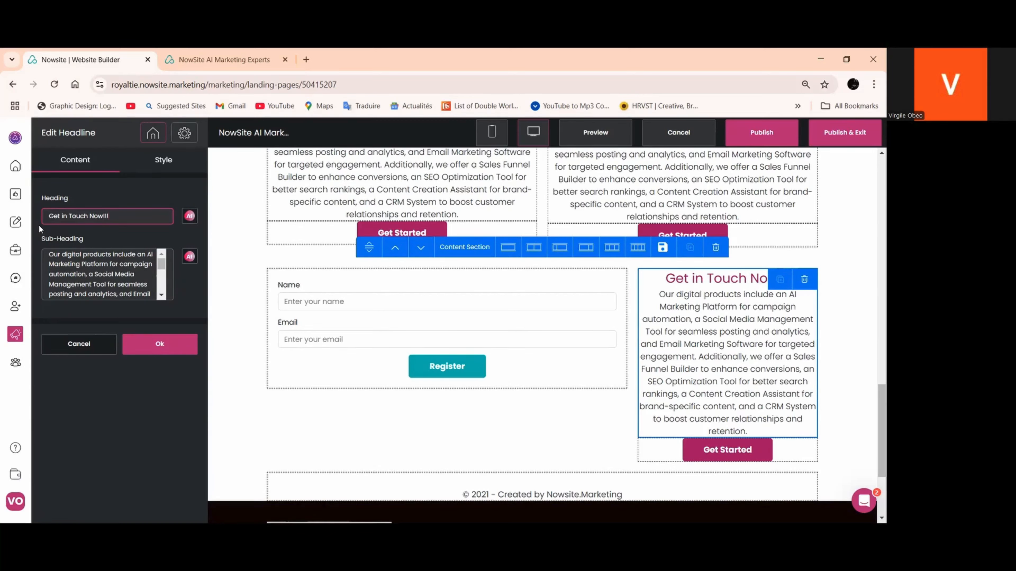
{"action": "left_click", "coordinate": [160, 344]}
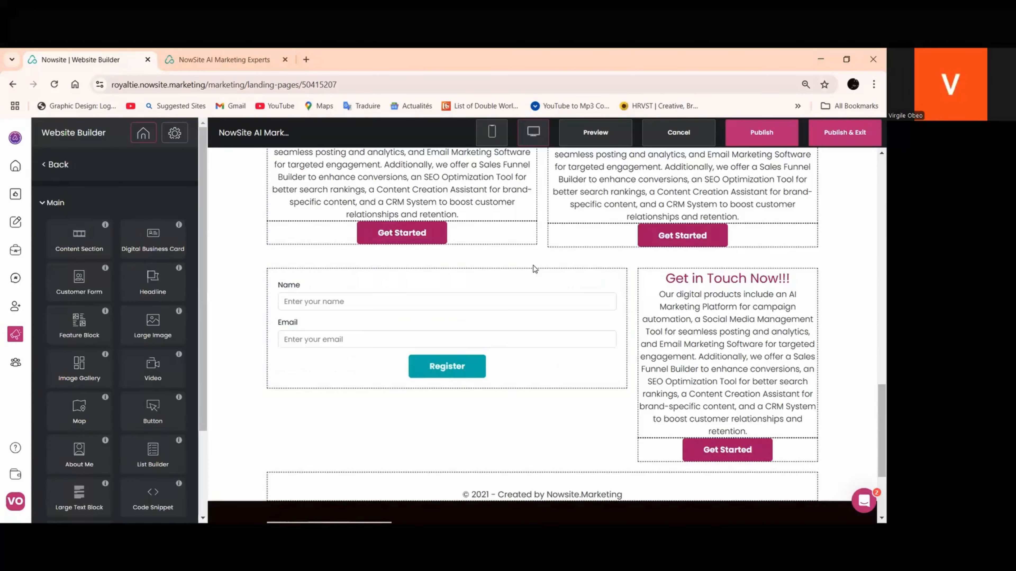
Change the text of the button beside the customer form to "Contact Us"
{"action": "scroll", "coordinate": [676, 292], "scroll_direction": "down", "scroll_amount": 3}
{"action": "left_click", "coordinate": [713, 336]}
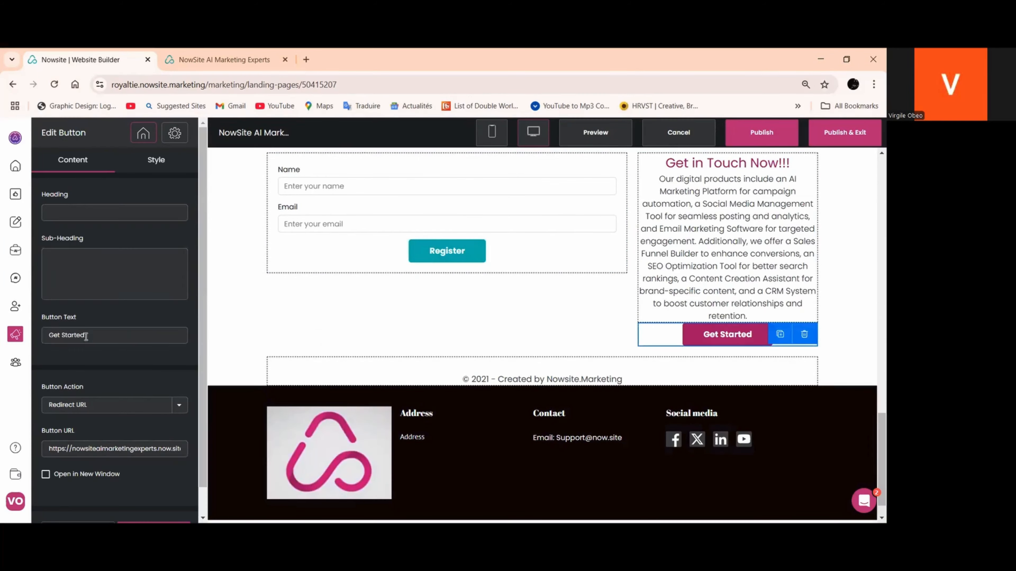
{"action": "left_click_drag", "start_coordinate": [95, 332], "coordinate": [25, 333]}
{"action": "type", "text": "Contact"}
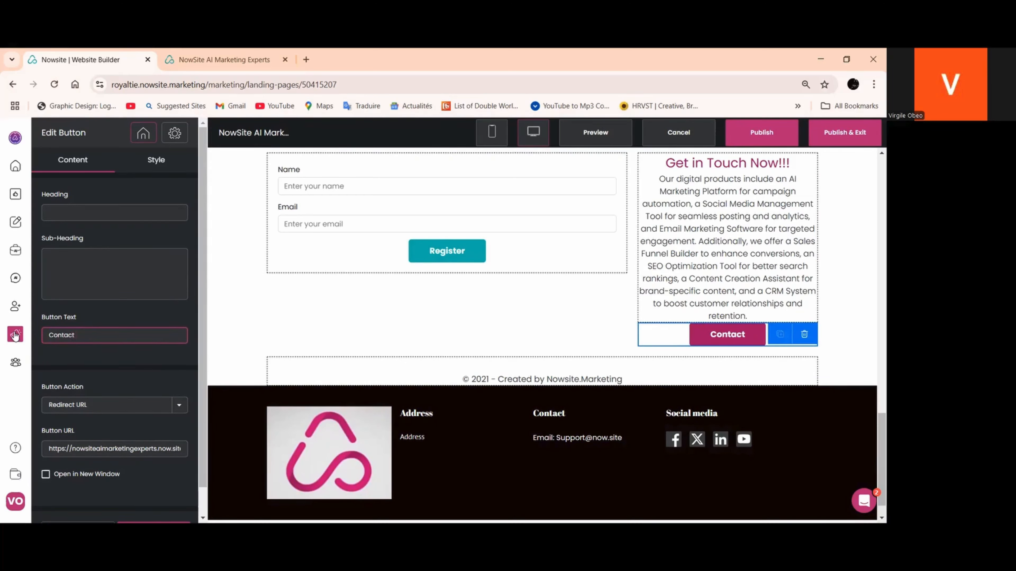
{"action": "type", "text": " us"}
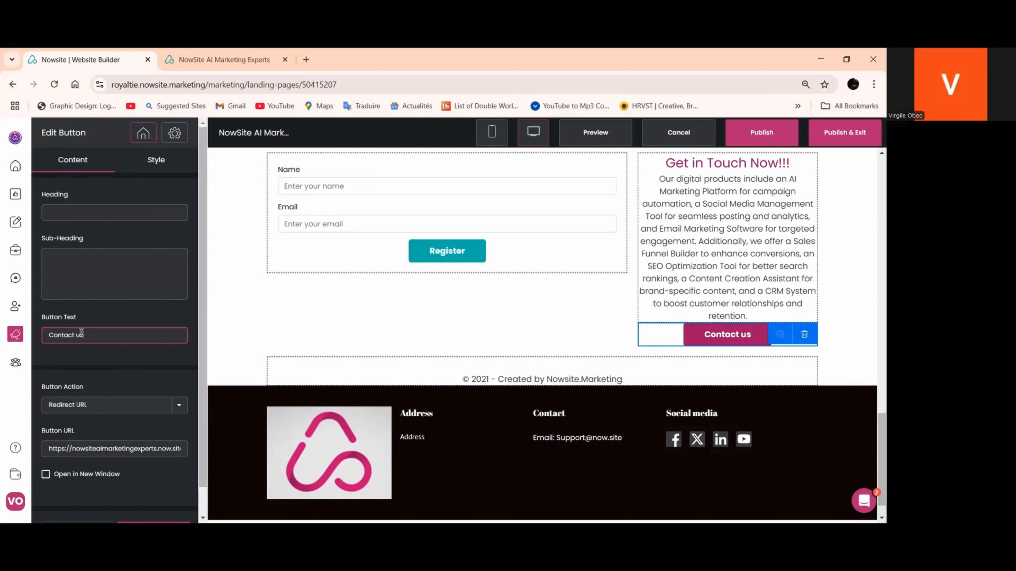
{"action": "key", "text": "BackSpace"}
{"action": "type", "text": "U"}
{"action": "scroll", "coordinate": [318, 290], "scroll_direction": "up", "scroll_amount": 4}
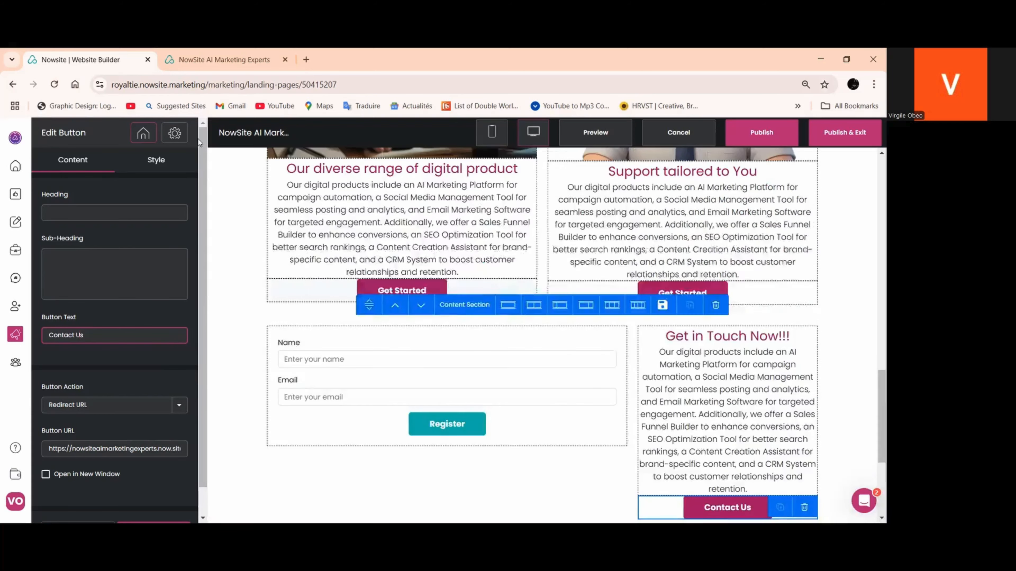
Open the Contact Us page on the published site, copy its URL, and return to the website builder
{"action": "left_click", "coordinate": [190, 67]}
{"action": "left_click", "coordinate": [654, 141]}
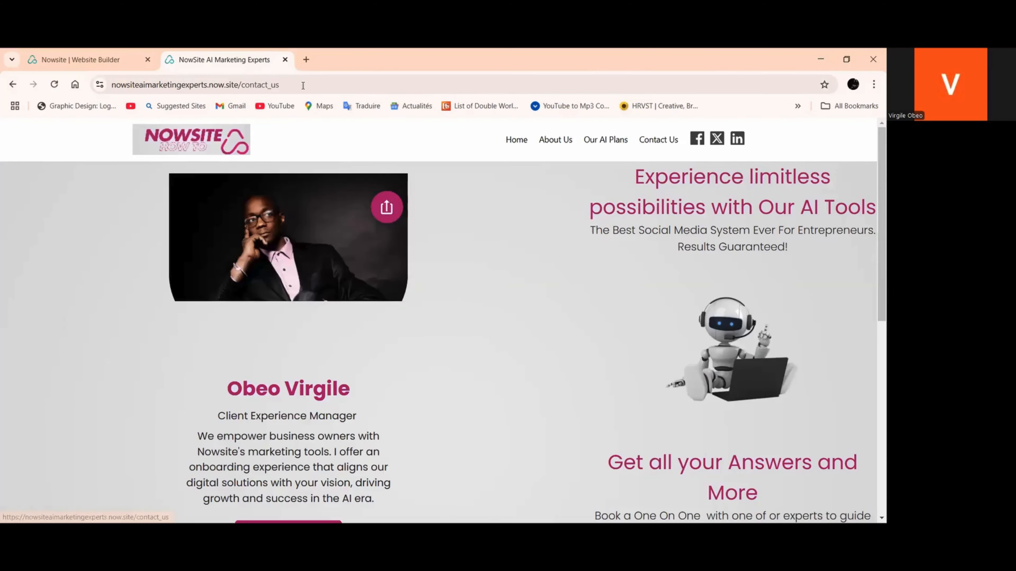
{"action": "right_click", "coordinate": [272, 85]}
{"action": "left_click", "coordinate": [289, 193]}
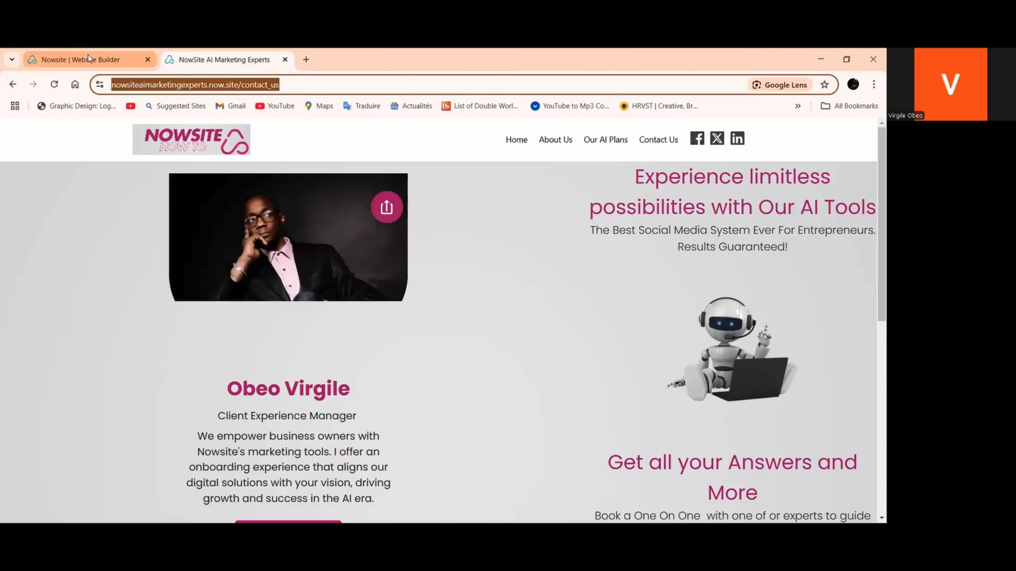
{"action": "left_click", "coordinate": [89, 59]}
Replace the Contact Us button's redirect URL with the copied Contact Us page address and apply it
{"action": "scroll", "coordinate": [542, 320], "scroll_direction": "down", "scroll_amount": 5}
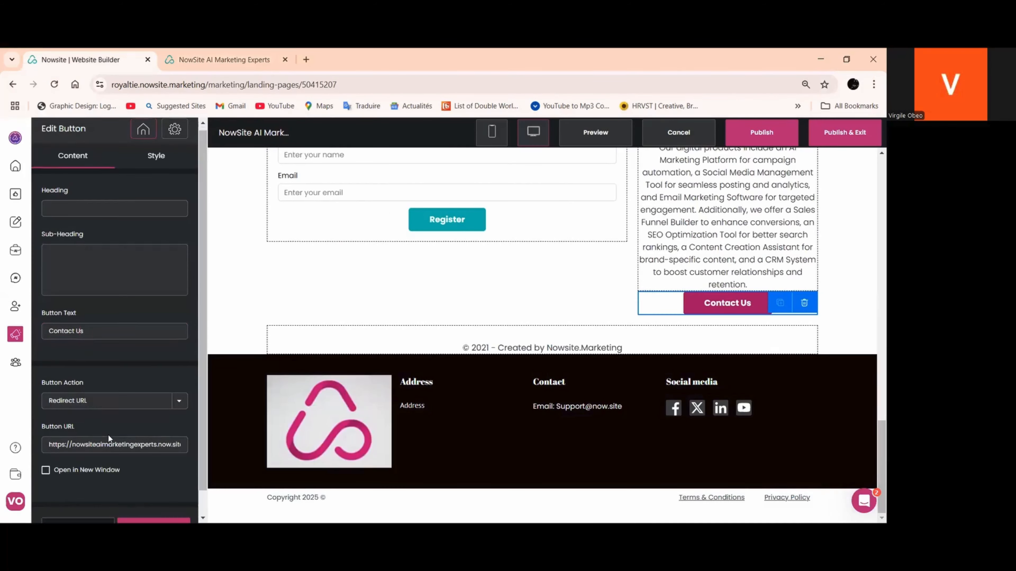
{"action": "scroll", "coordinate": [108, 434], "scroll_direction": "down", "scroll_amount": 1}
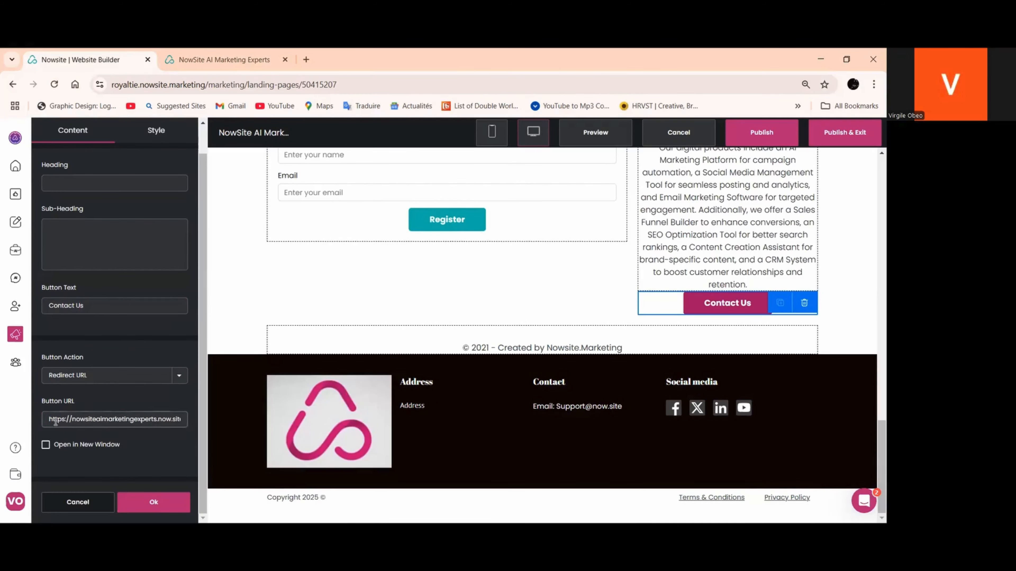
{"action": "left_click_drag", "start_coordinate": [55, 421], "coordinate": [184, 428]}
{"action": "right_click", "coordinate": [164, 420]}
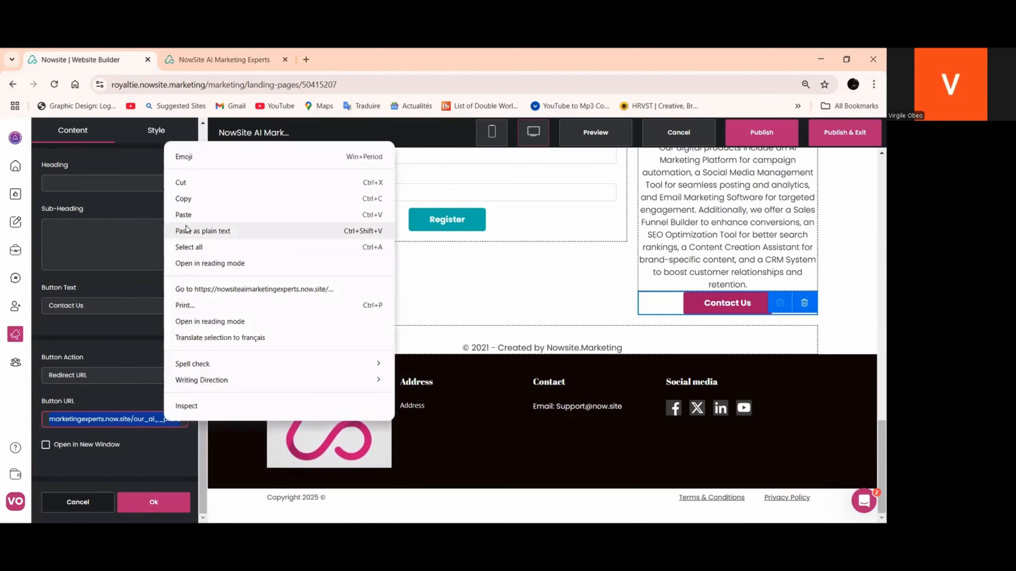
{"action": "left_click", "coordinate": [187, 214]}
{"action": "left_click", "coordinate": [154, 502]}
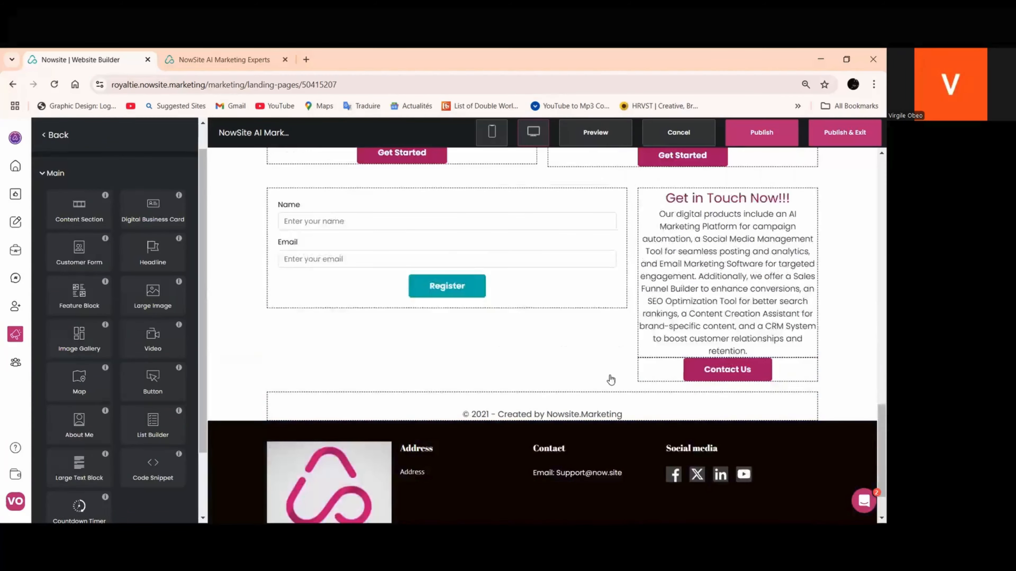
Replace the "Get in Touch Now!!!" sub-heading using the AI prompt "Write a sub-heading about contact us to start their new venture now" and apply it
{"action": "scroll", "coordinate": [611, 379], "scroll_direction": "up", "scroll_amount": 3}
{"action": "left_click", "coordinate": [680, 360]}
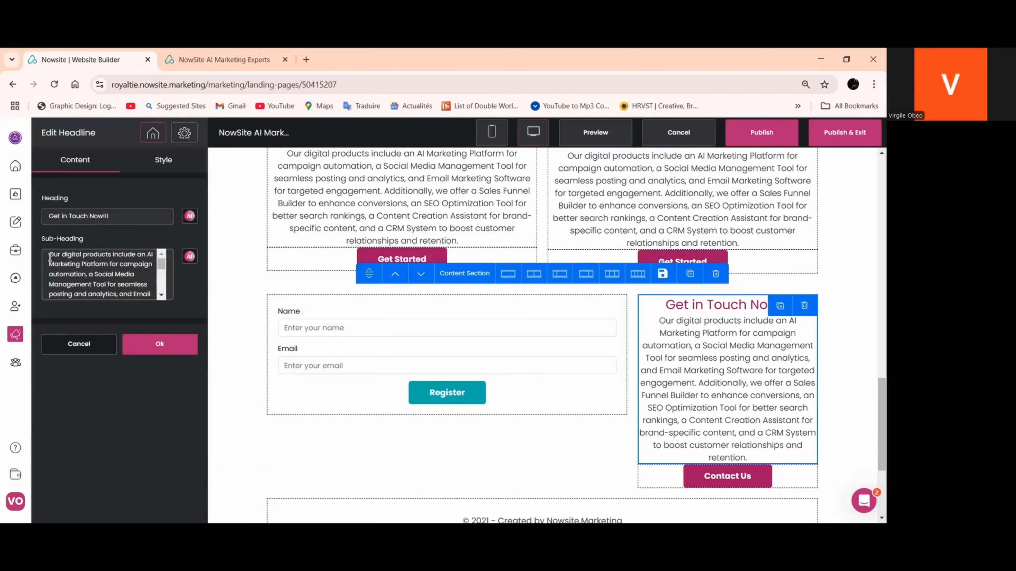
{"action": "left_click_drag", "start_coordinate": [49, 256], "coordinate": [87, 319]}
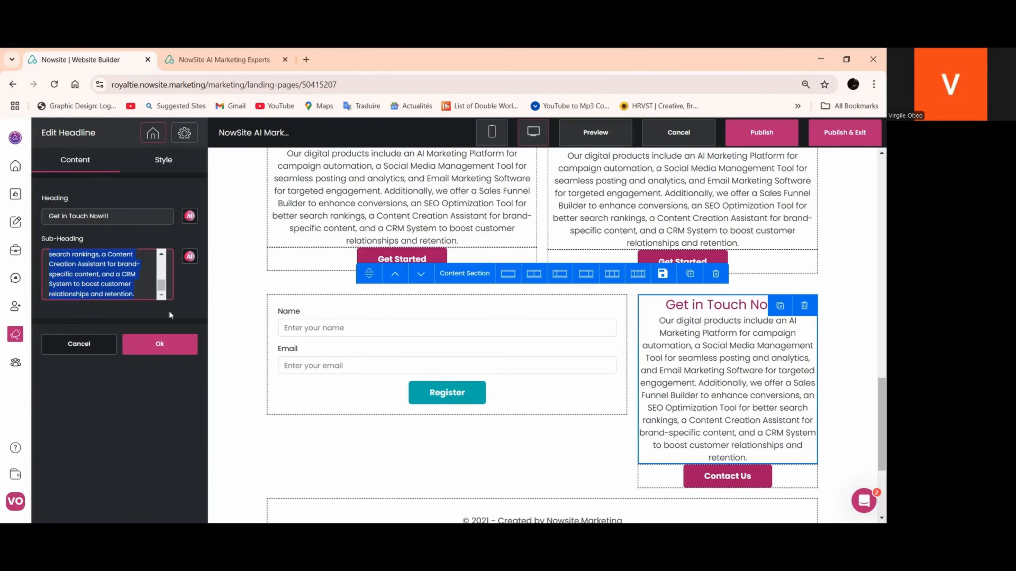
{"action": "left_click", "coordinate": [189, 256]}
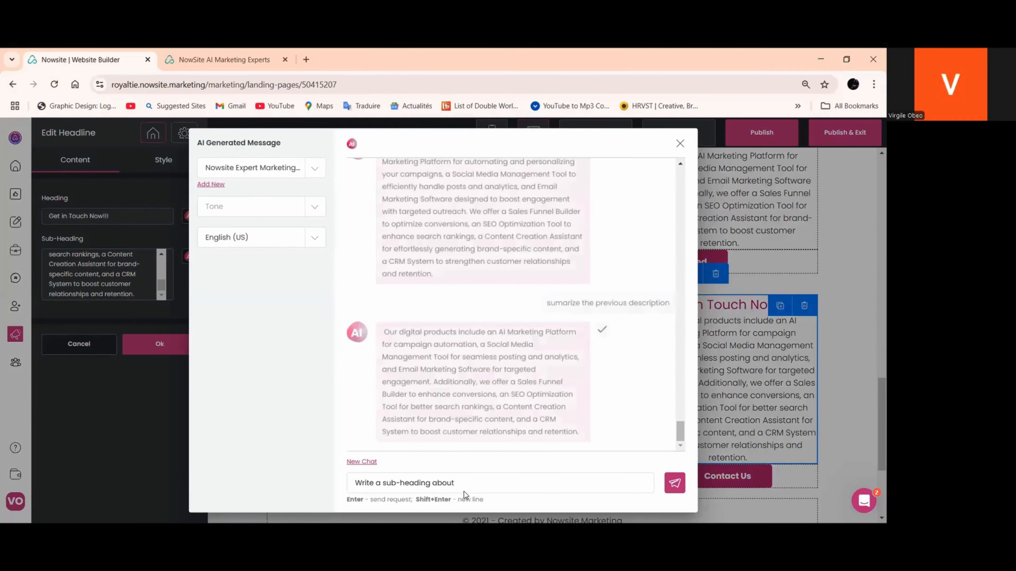
{"action": "left_click", "coordinate": [463, 483]}
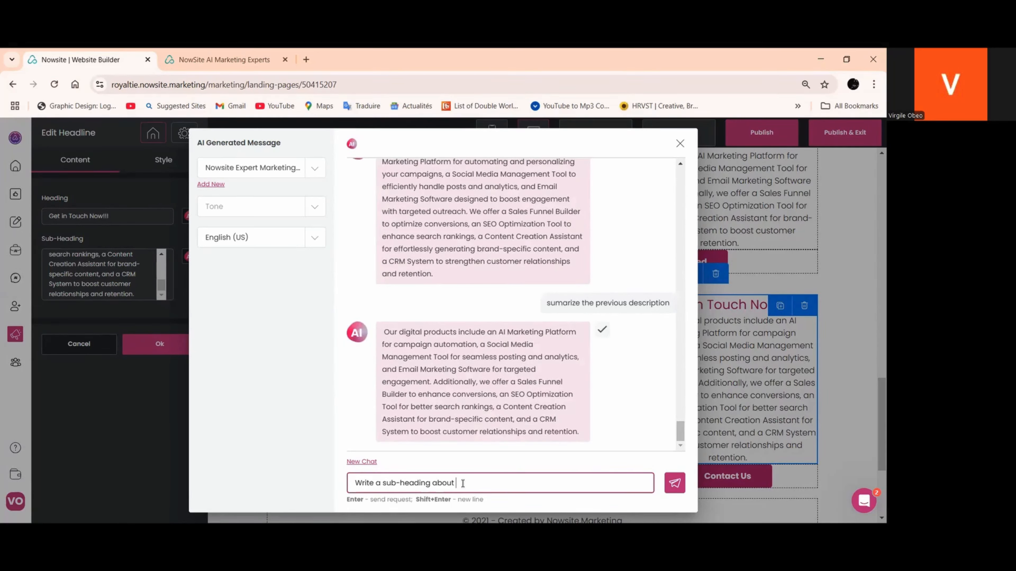
{"action": "type", "text": "contact us to satart their new ven"}
{"action": "type", "text": "ture n"}
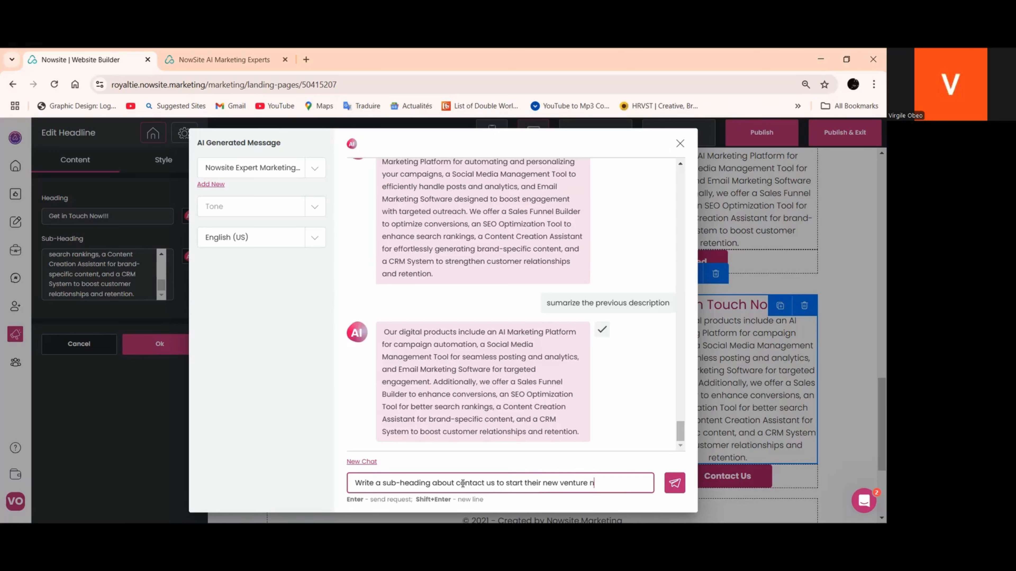
{"action": "type", "text": "ow"}
{"action": "key", "text": "Return"}
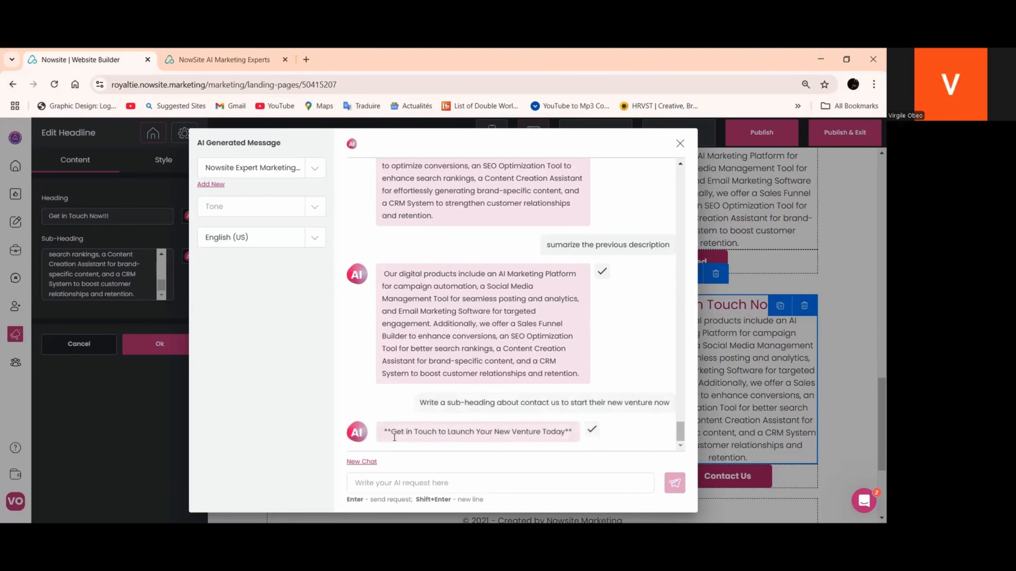
{"action": "left_click", "coordinate": [591, 429]}
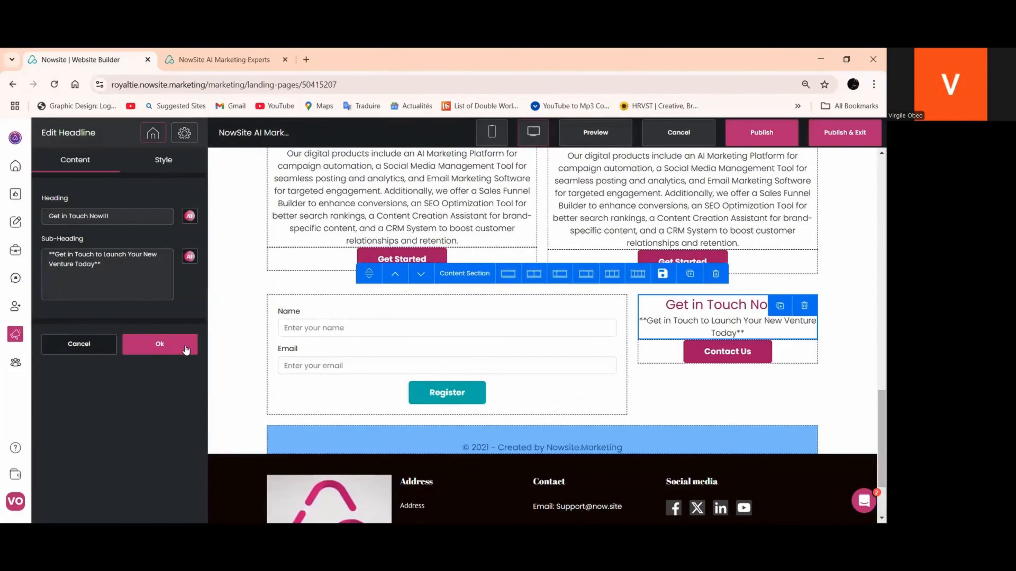
{"action": "left_click", "coordinate": [186, 350]}
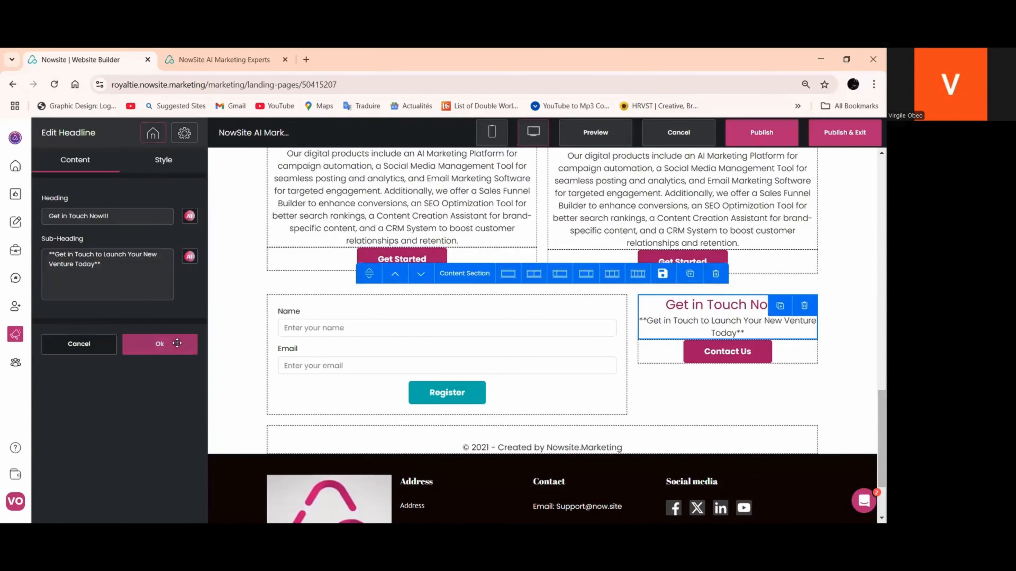
Change the heading of the headline beside the customer form to "Launch Now!!!" and apply it
{"action": "scroll", "coordinate": [540, 295], "scroll_direction": "down", "scroll_amount": 3}
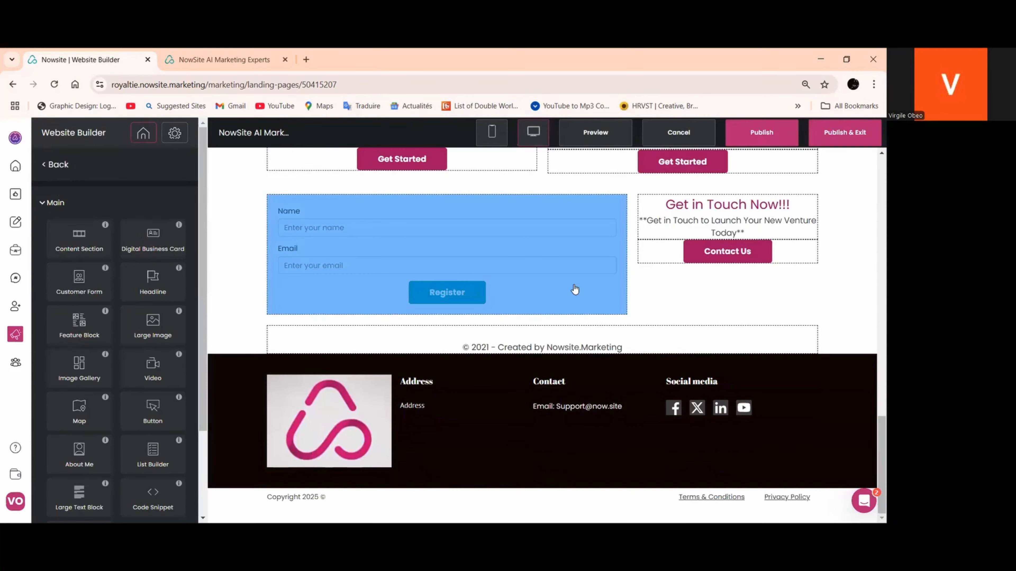
{"action": "left_click", "coordinate": [704, 209]}
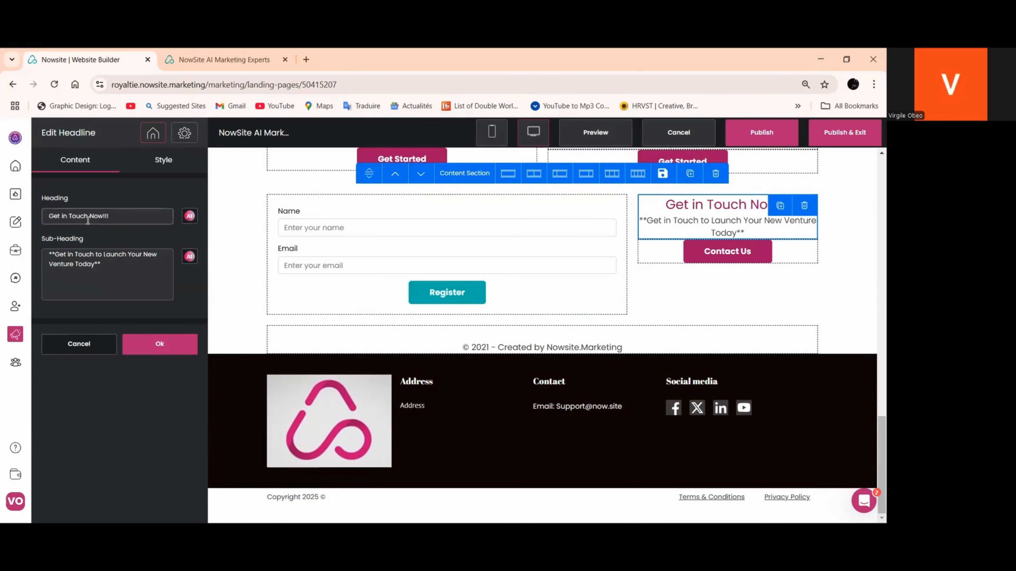
{"action": "left_click_drag", "start_coordinate": [90, 219], "coordinate": [43, 217]}
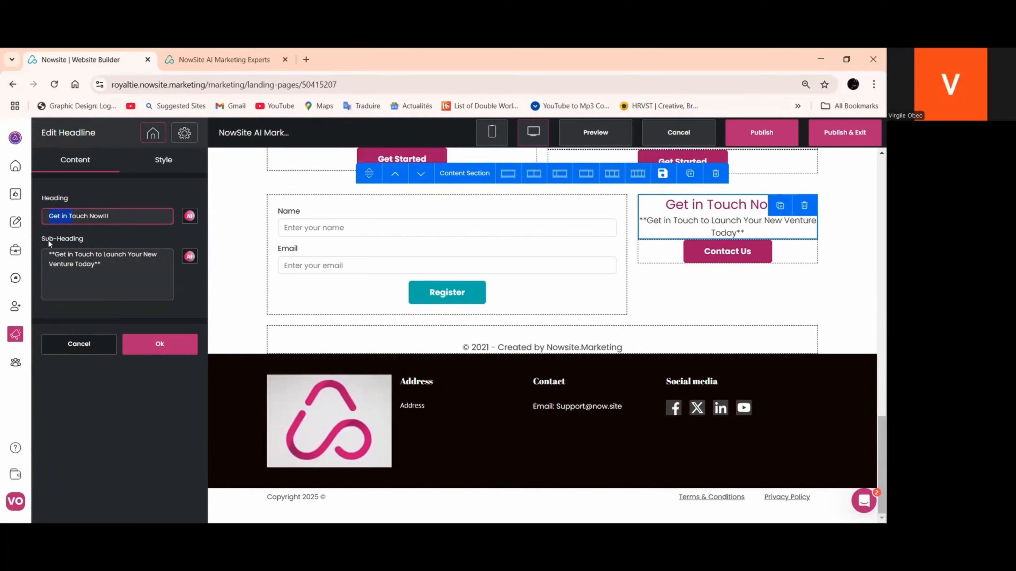
{"action": "type", "text": "Lancu"}
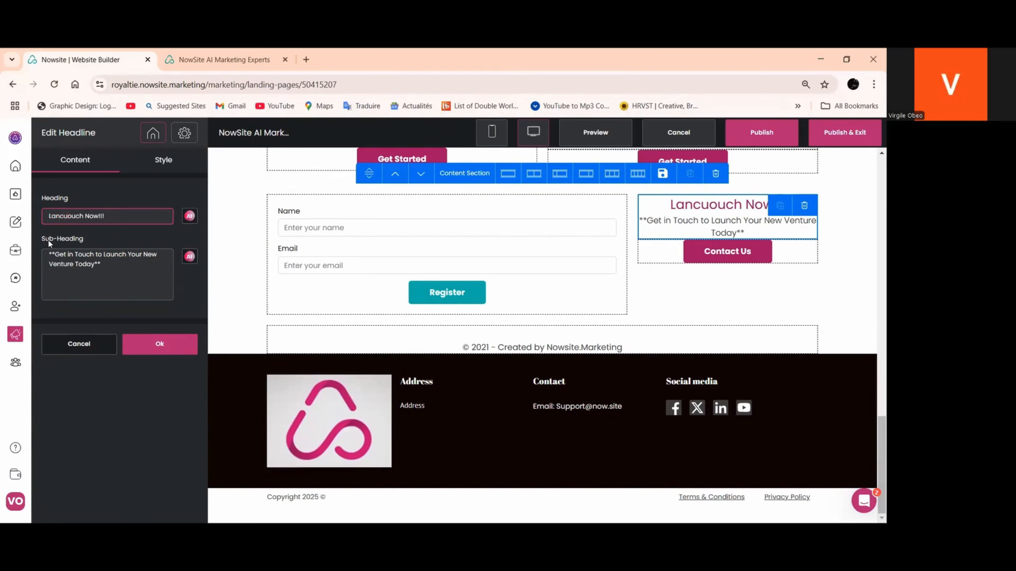
{"action": "key", "text": "BackSpace"}
{"action": "key", "text": "BackSpace"}
{"action": "key", "text": "BackSpace"}
{"action": "key", "text": "BackSpace"}
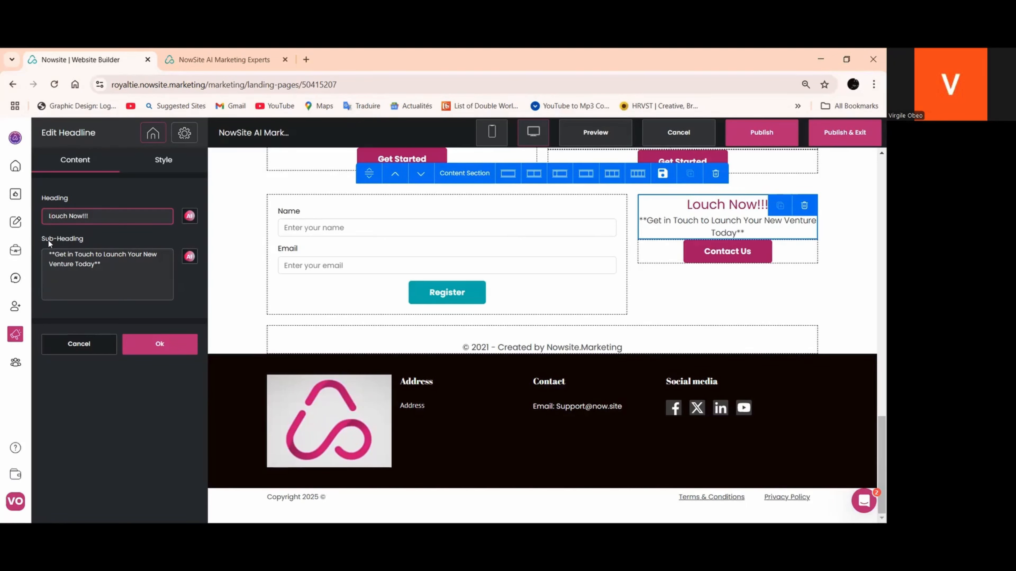
{"action": "type", "text": "aunch"}
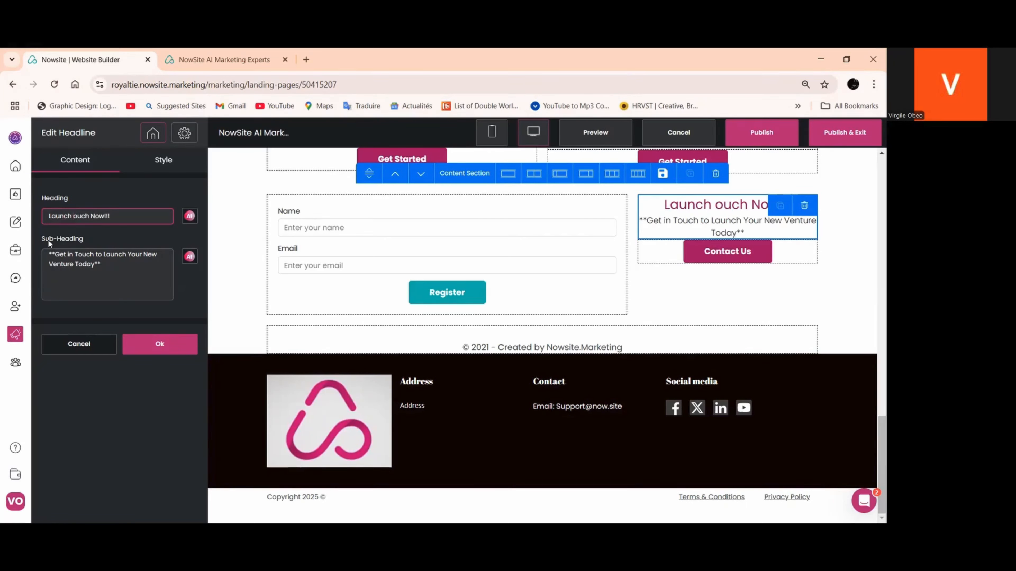
{"action": "left_click_drag", "start_coordinate": [91, 222], "coordinate": [96, 223]}
{"action": "left_click", "coordinate": [93, 222]}
{"action": "key", "text": "BackSpace"}
{"action": "key", "text": "BackSpace"}
{"action": "key", "text": "BackSpace"}
{"action": "key", "text": "BackSpace"}
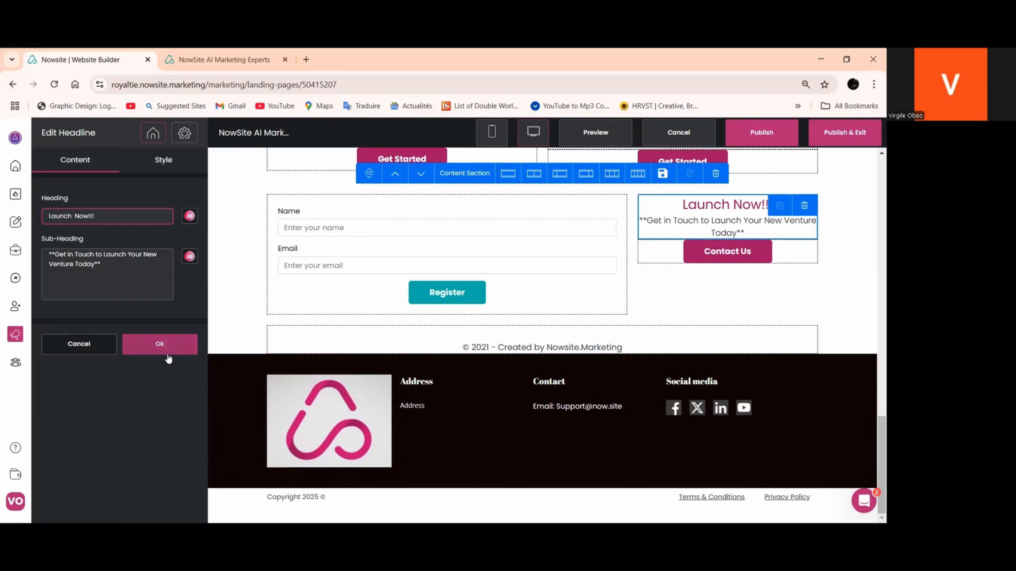
{"action": "left_click", "coordinate": [172, 345]}
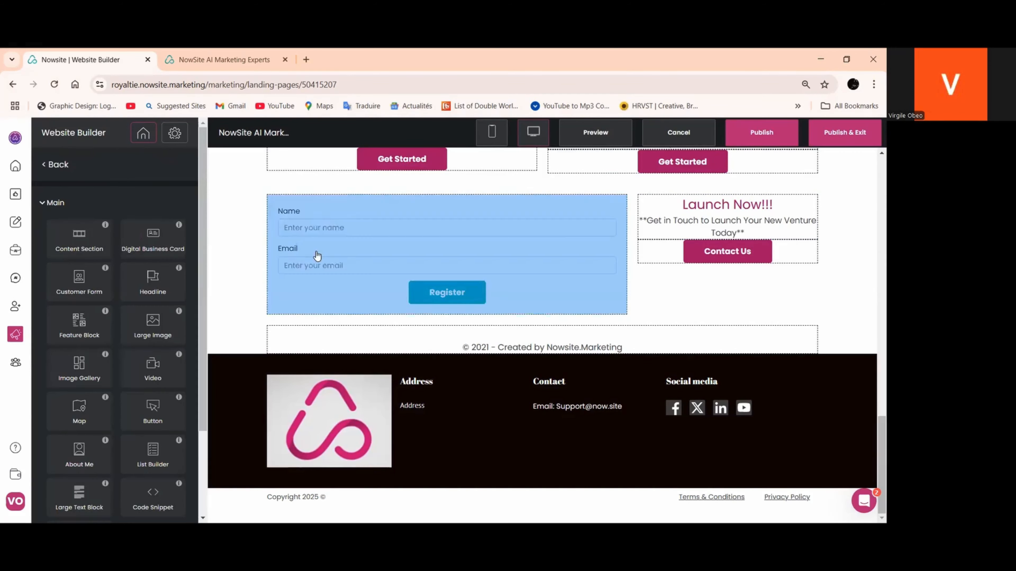
Change the customer form's button text to "Book A meeting" and apply it
{"action": "left_click", "coordinate": [397, 259]}
{"action": "left_click_drag", "start_coordinate": [78, 340], "coordinate": [46, 339]}
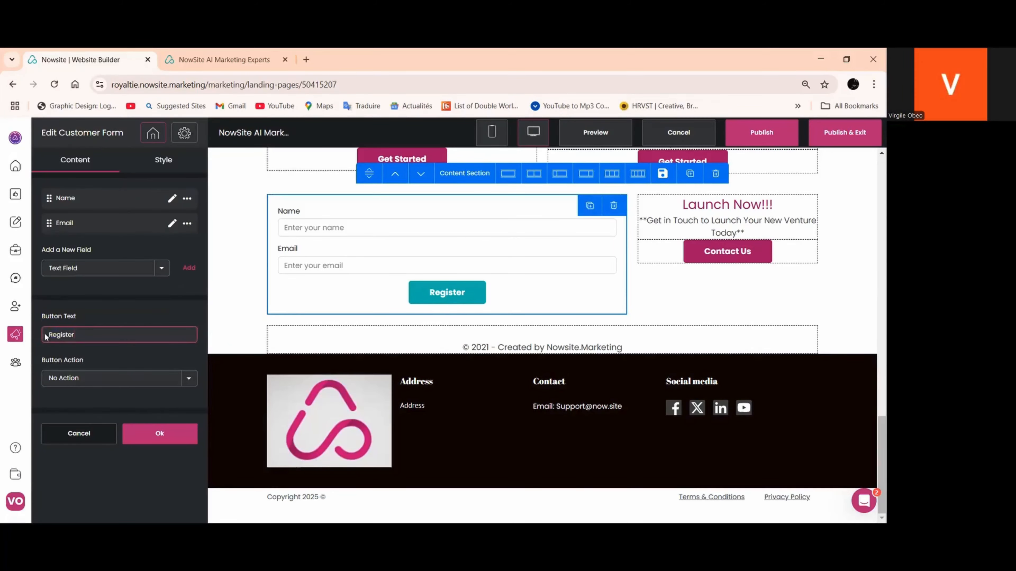
{"action": "type", "text": "Book"}
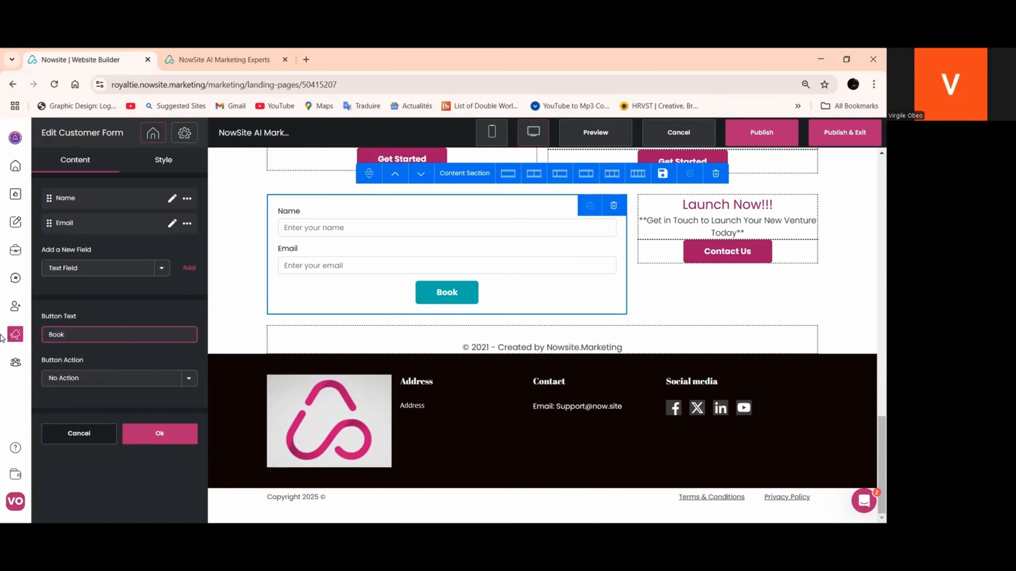
{"action": "type", "text": " Ameeting"}
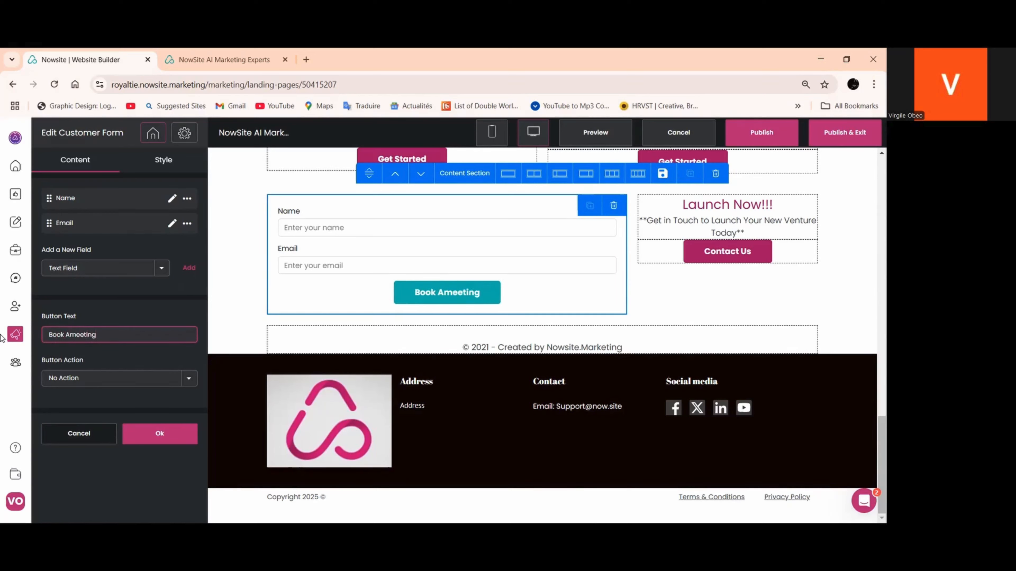
{"action": "mouse_move", "coordinate": [15, 334]}
{"action": "left_click", "coordinate": [151, 435]}
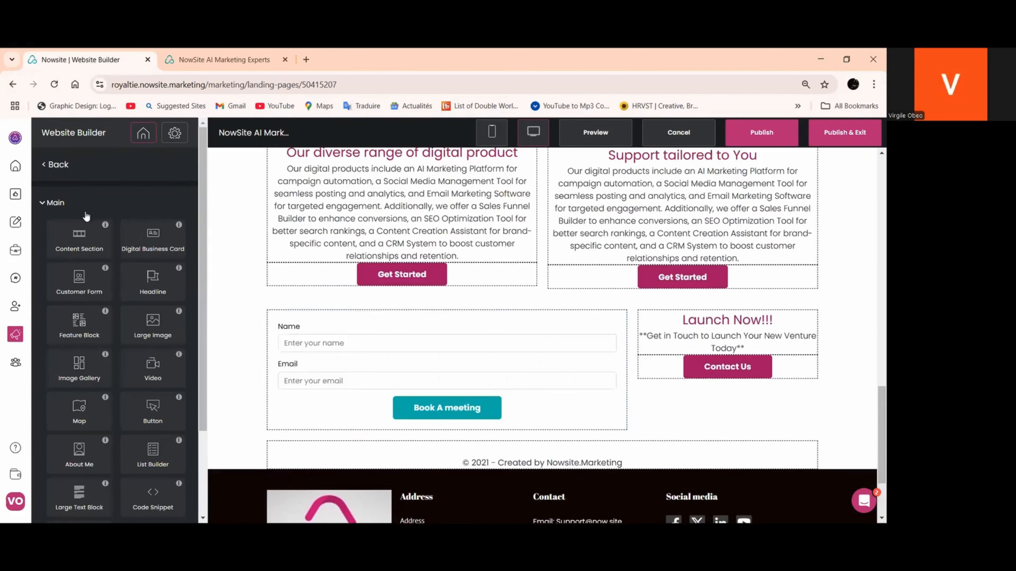
Set the Booking Confrimed page to show in the site navigation and publish the website
{"action": "left_click", "coordinate": [61, 167]}
{"action": "scroll", "coordinate": [87, 367], "scroll_direction": "down", "scroll_amount": 3}
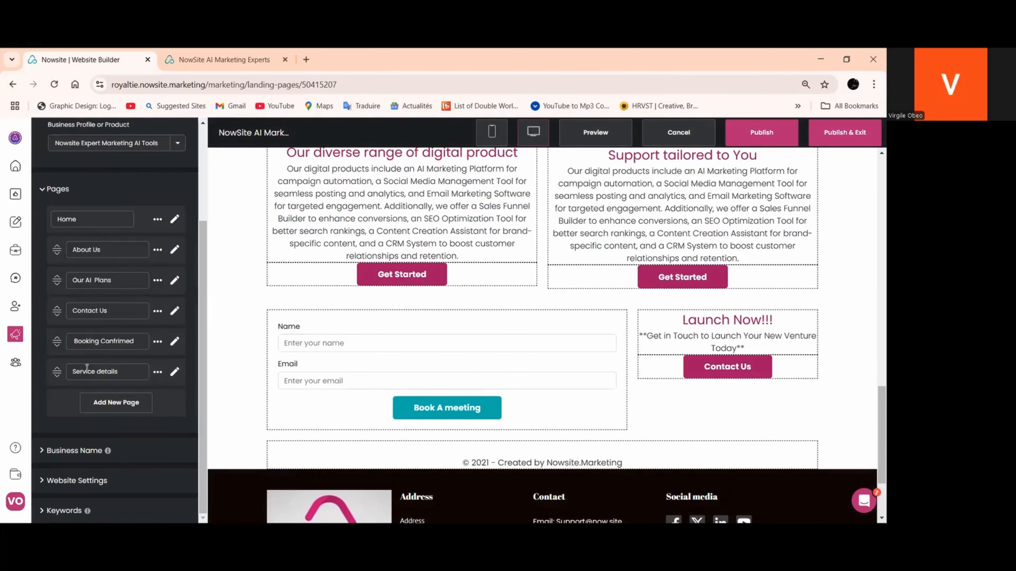
{"action": "left_click", "coordinate": [158, 341]}
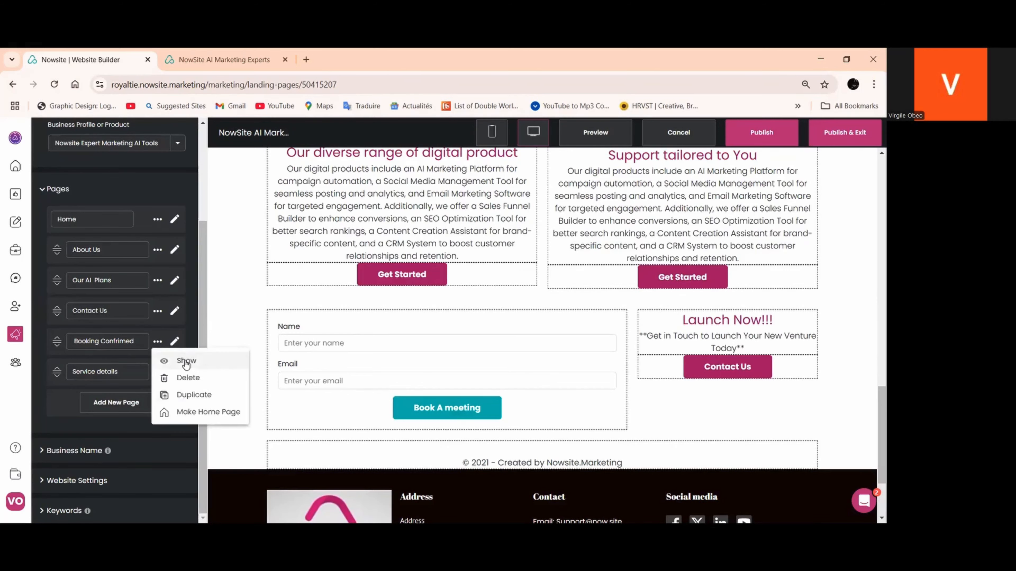
{"action": "left_click", "coordinate": [759, 134]}
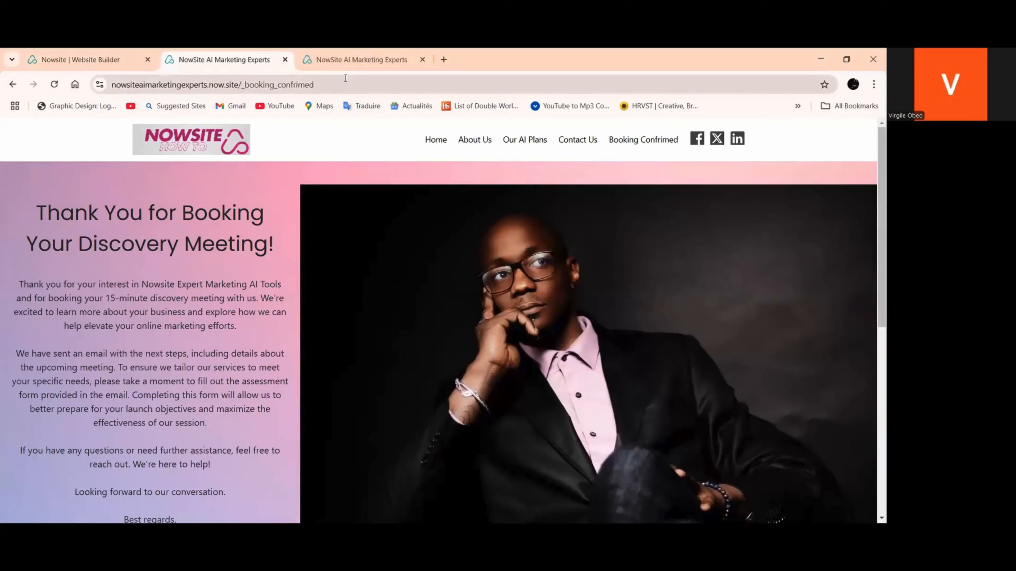
Copy the Booking Confrimed page's URL from the published site and return to the customer form in the website builder
{"action": "left_click", "coordinate": [296, 87]}
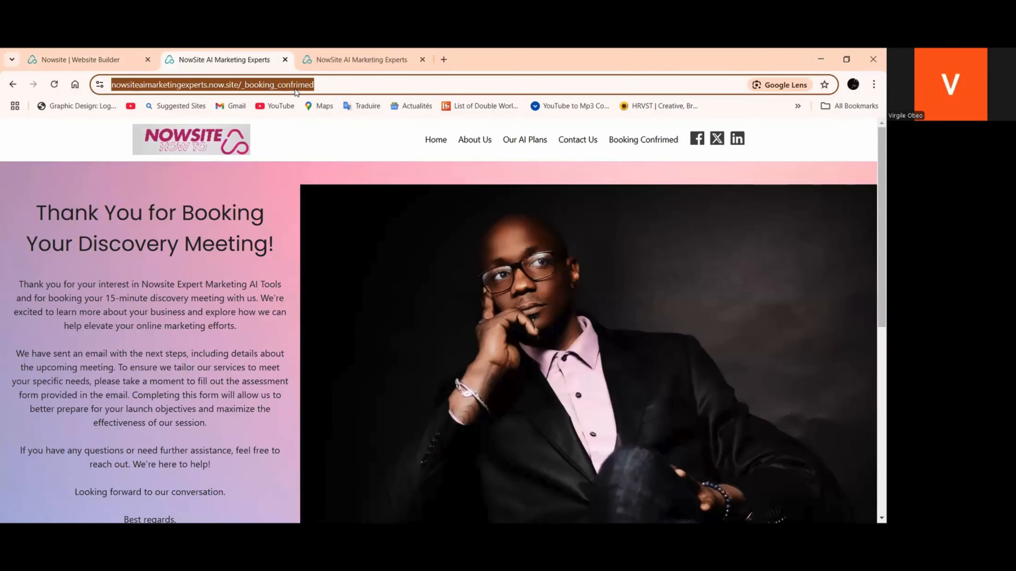
{"action": "right_click", "coordinate": [296, 87]}
{"action": "left_click", "coordinate": [335, 198]}
{"action": "left_click", "coordinate": [79, 60]}
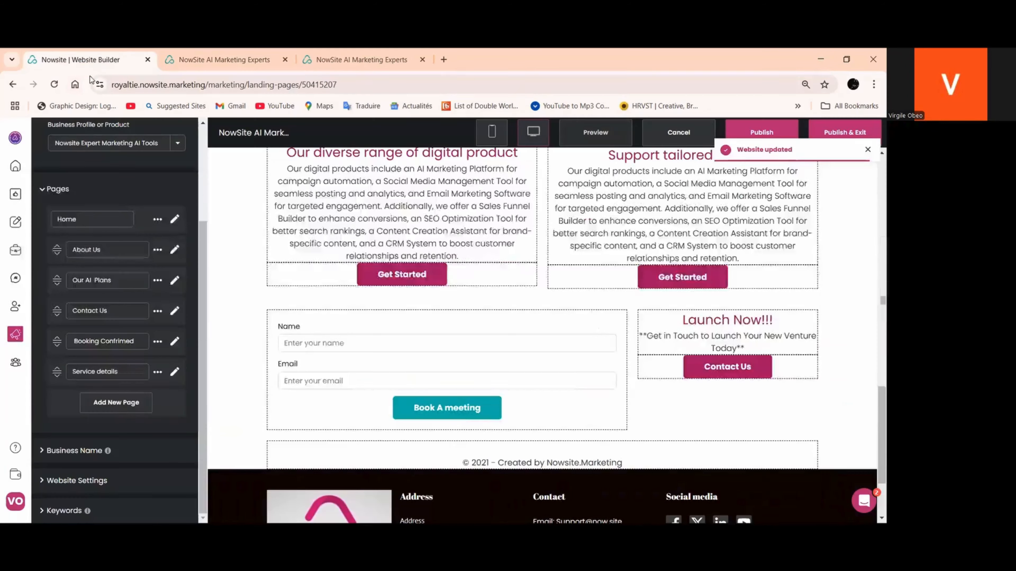
{"action": "scroll", "coordinate": [418, 378], "scroll_direction": "down", "scroll_amount": 3}
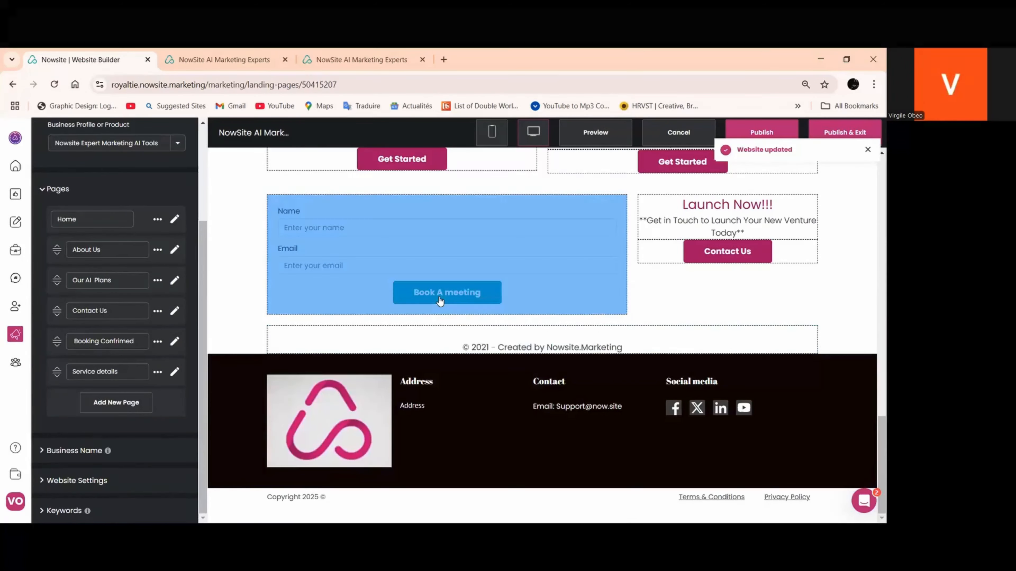
Make the customer form's "Book A meeting" button redirect to the copied Booking Confrimed page URL and apply it
{"action": "left_click", "coordinate": [438, 300]}
{"action": "left_click", "coordinate": [177, 386]}
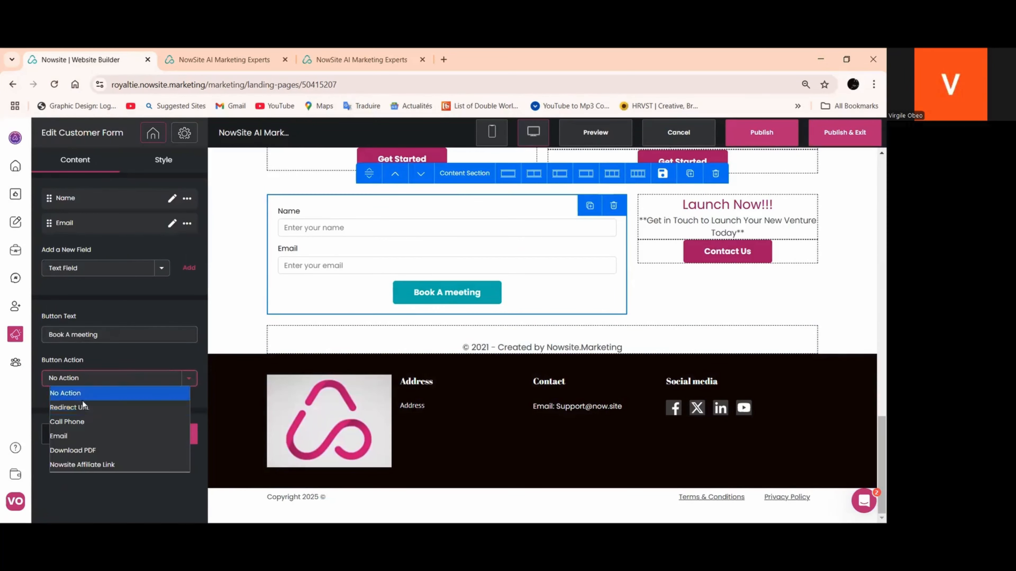
{"action": "left_click", "coordinate": [79, 406]}
{"action": "right_click", "coordinate": [69, 423]}
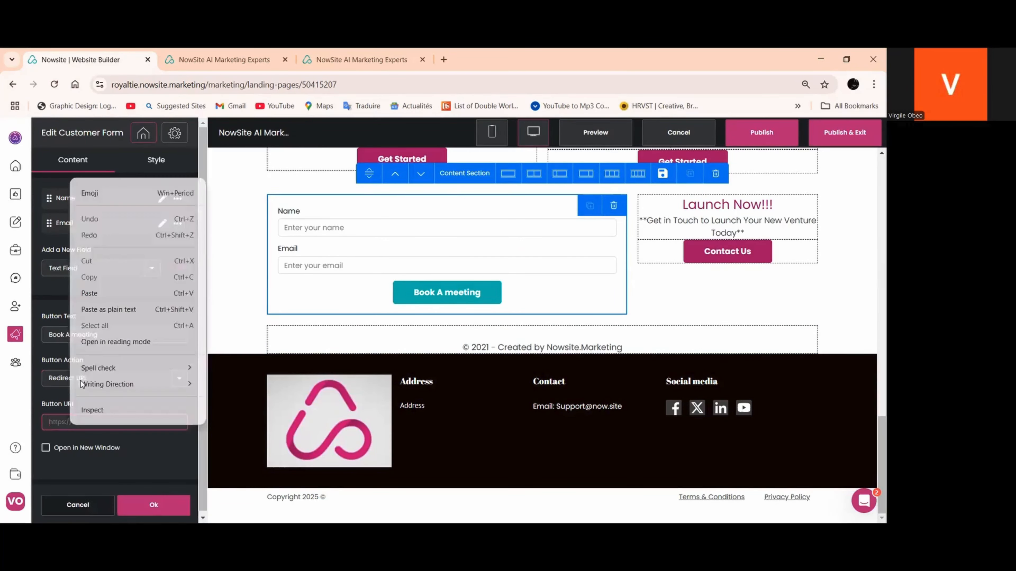
{"action": "left_click", "coordinate": [88, 291]}
{"action": "left_click", "coordinate": [130, 508]}
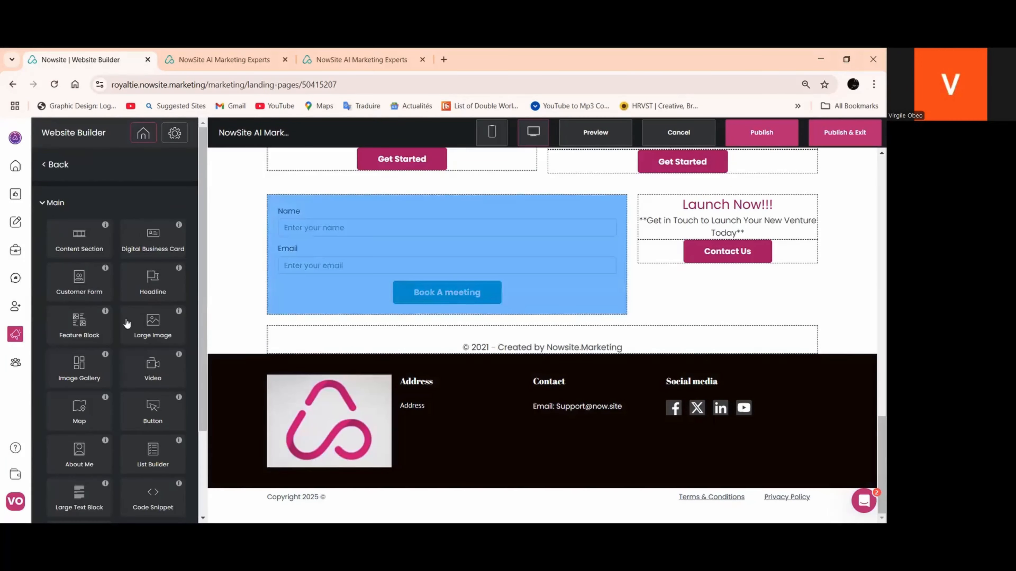
Hide the Booking Confrimed page in the website's page list
{"action": "left_click", "coordinate": [53, 167]}
{"action": "scroll", "coordinate": [121, 344], "scroll_direction": "down", "scroll_amount": 3}
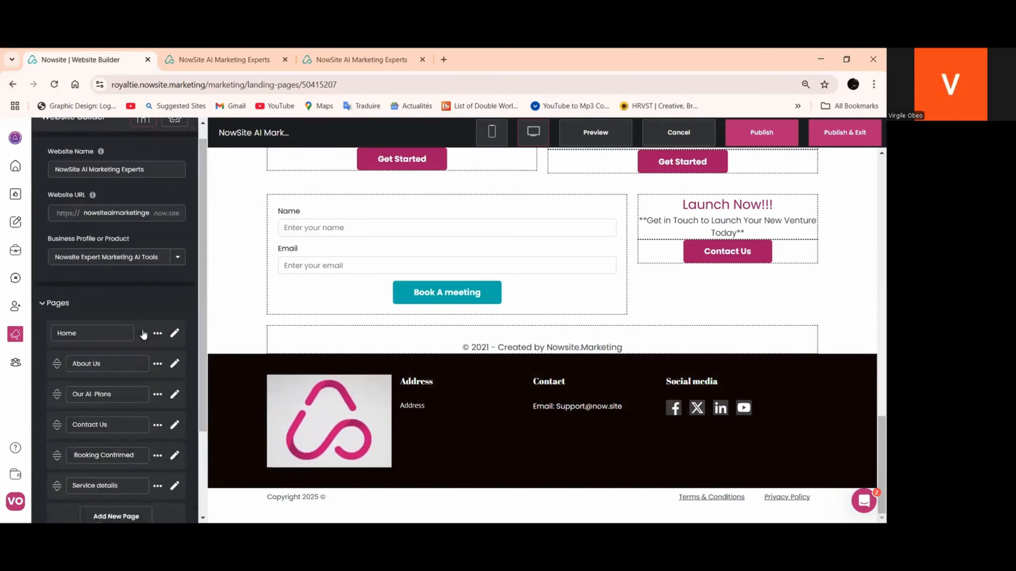
{"action": "left_click", "coordinate": [158, 356]}
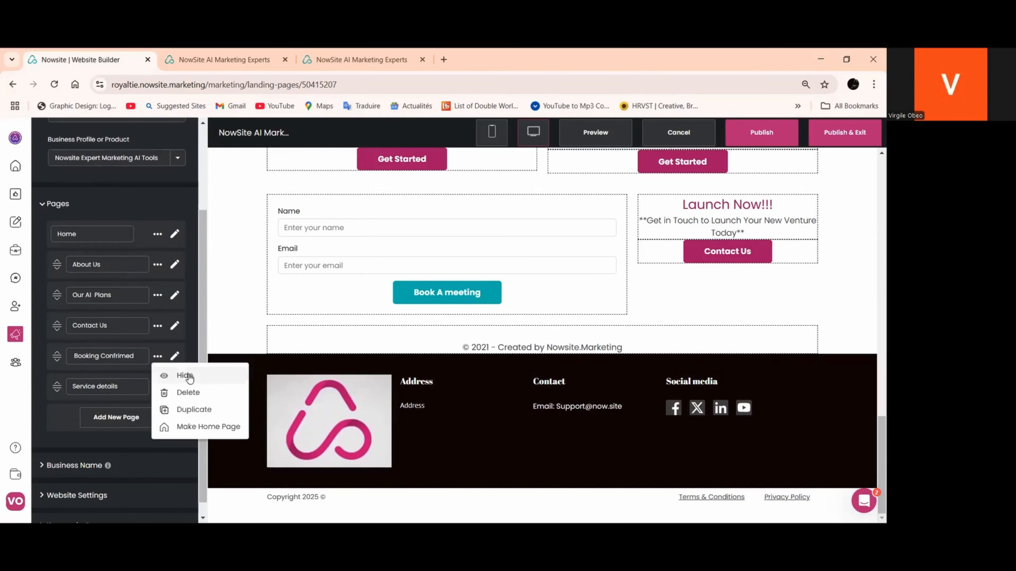
{"action": "scroll", "coordinate": [139, 363], "scroll_direction": "up", "scroll_amount": 3}
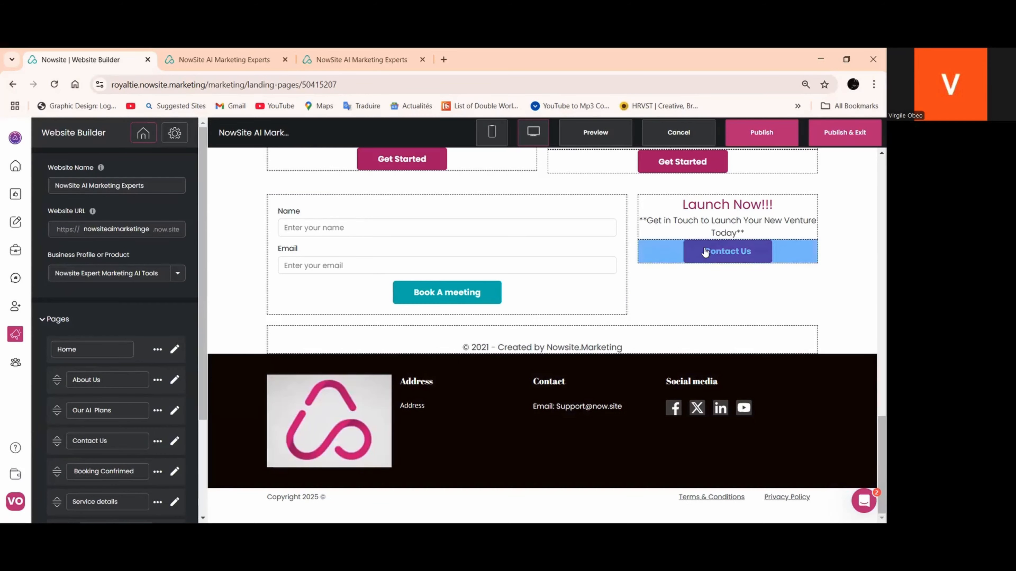
Copy the hex colour code #aa166c from the style of the Contact Us button beside the customer form
{"action": "left_click", "coordinate": [714, 251]}
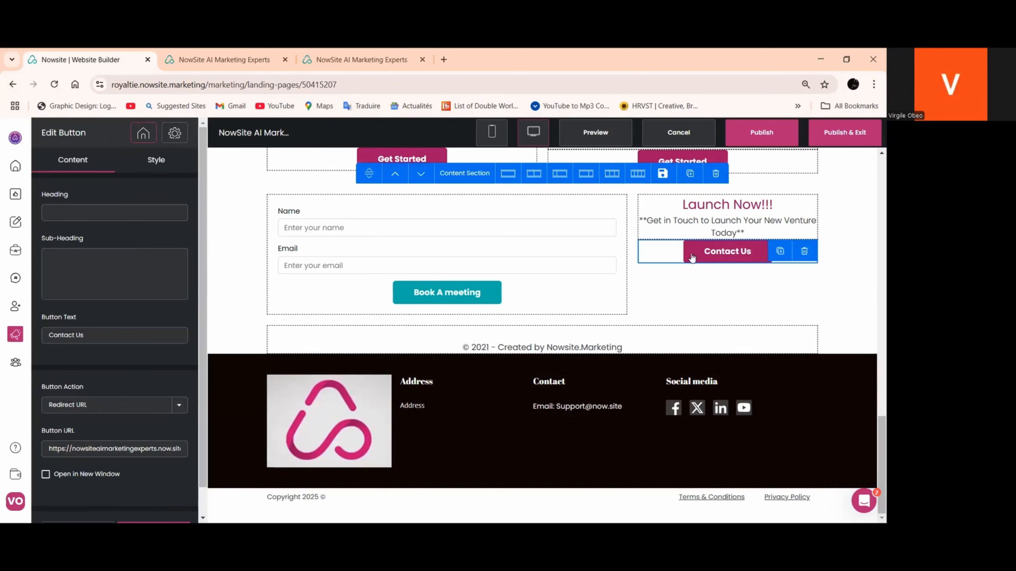
{"action": "left_click", "coordinate": [168, 162]}
{"action": "scroll", "coordinate": [105, 239], "scroll_direction": "down", "scroll_amount": 3}
{"action": "left_click", "coordinate": [54, 163]}
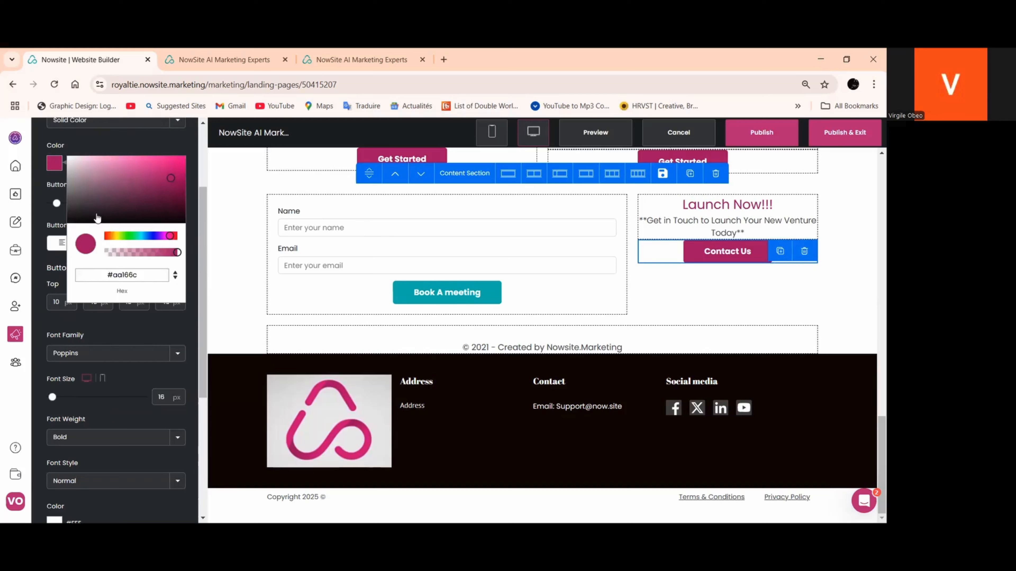
{"action": "double_click", "coordinate": [125, 276]}
{"action": "right_click", "coordinate": [126, 281]}
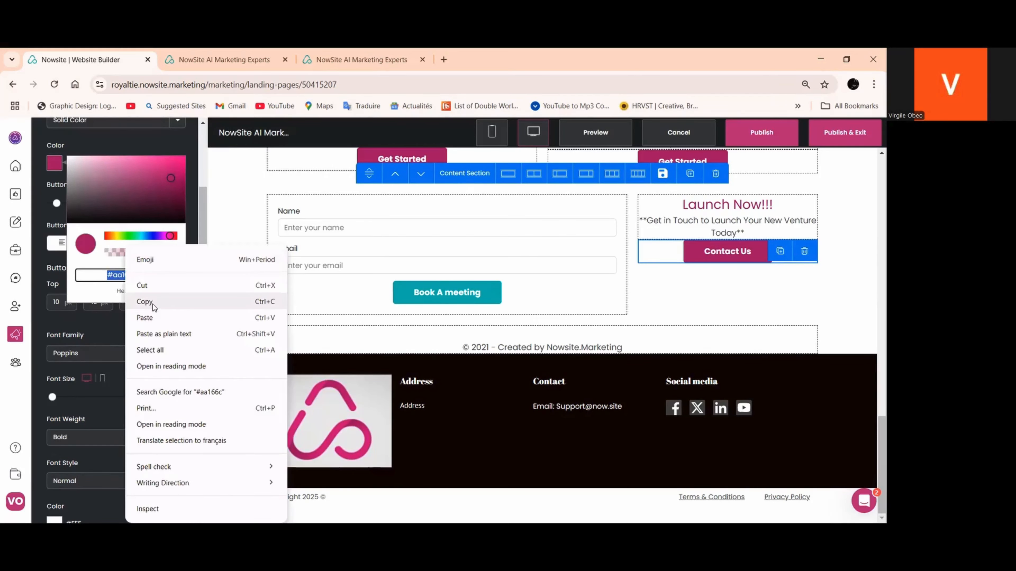
{"action": "left_click", "coordinate": [151, 306]}
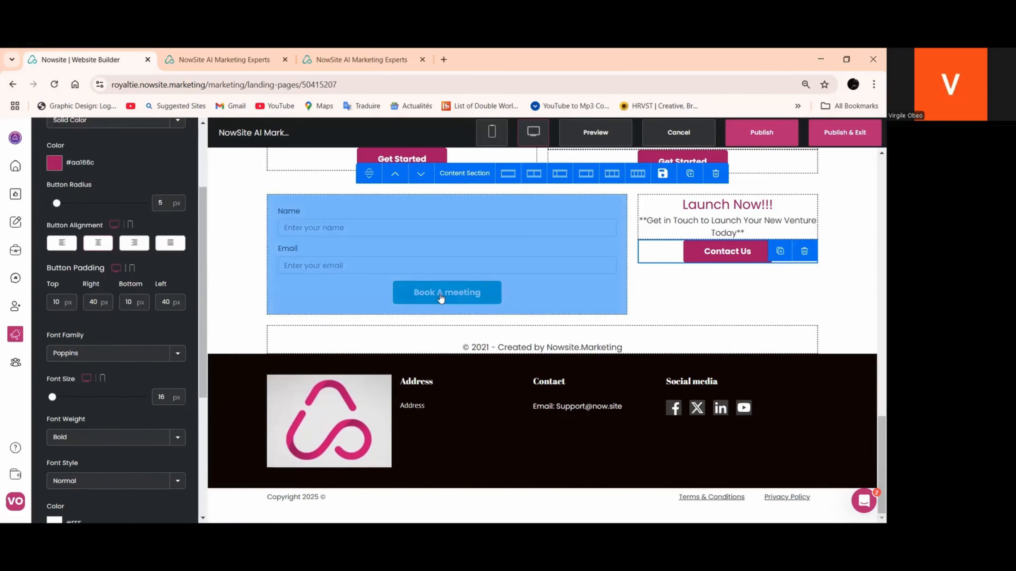
Set the customer form's "Book A meeting" button colour to the copied #aa166c
{"action": "left_click", "coordinate": [415, 299]}
{"action": "left_click", "coordinate": [151, 159]}
{"action": "scroll", "coordinate": [120, 224], "scroll_direction": "down", "scroll_amount": 3}
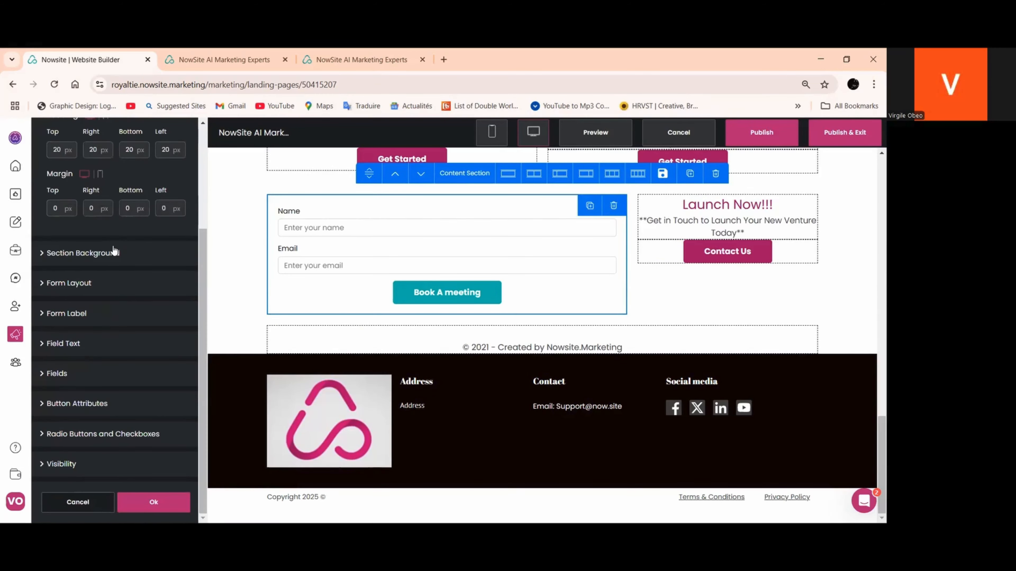
{"action": "left_click", "coordinate": [76, 403]}
{"action": "scroll", "coordinate": [86, 319], "scroll_direction": "down", "scroll_amount": 1}
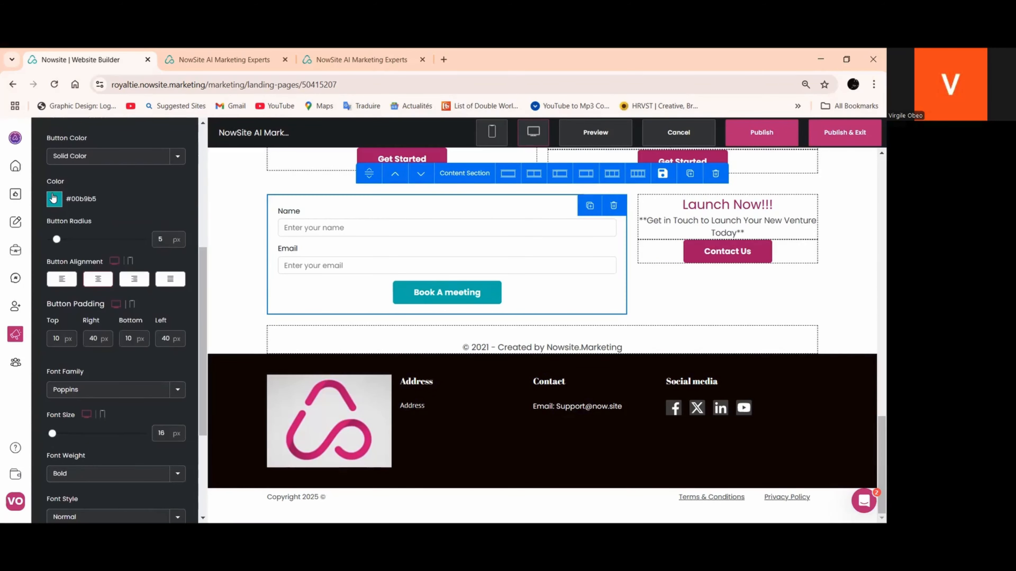
{"action": "left_click", "coordinate": [55, 199]}
{"action": "left_click_drag", "start_coordinate": [144, 311], "coordinate": [103, 310]}
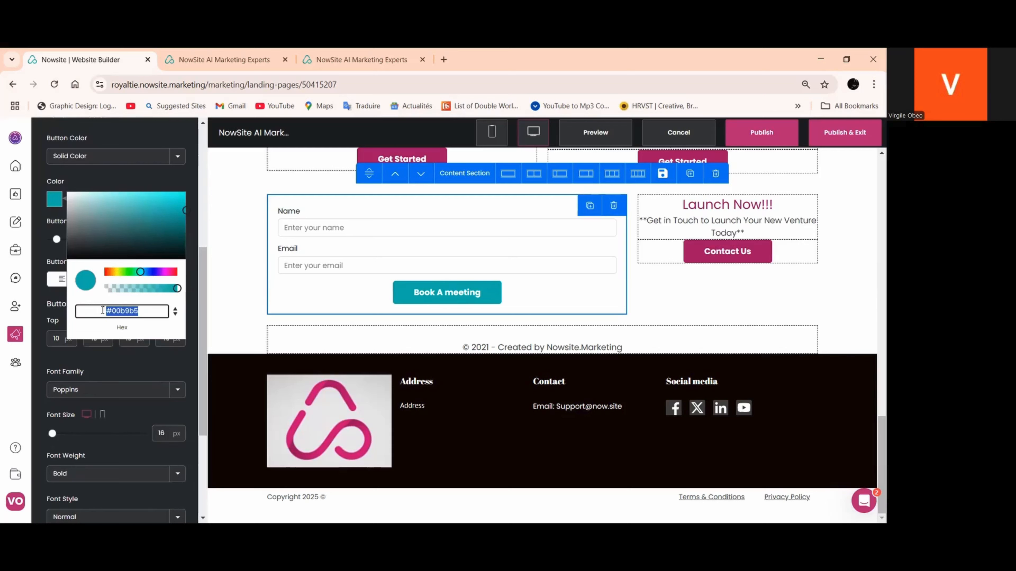
{"action": "right_click", "coordinate": [121, 312]}
{"action": "left_click", "coordinate": [140, 317]}
{"action": "left_click", "coordinate": [103, 245]}
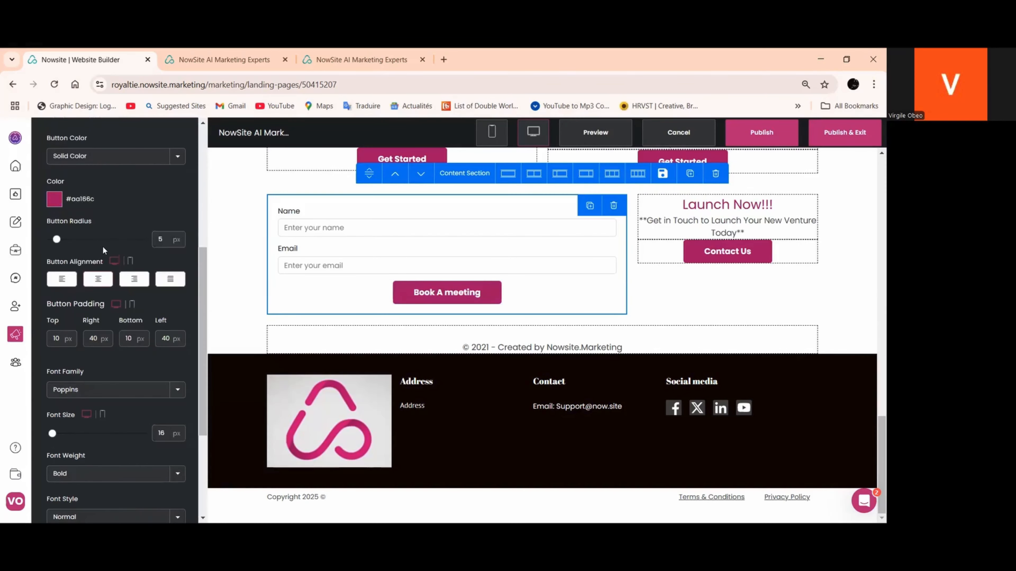
Set the customer form's label colour to #aa166c and apply the form styling
{"action": "scroll", "coordinate": [103, 250], "scroll_direction": "up", "scroll_amount": 4}
{"action": "left_click", "coordinate": [64, 255]}
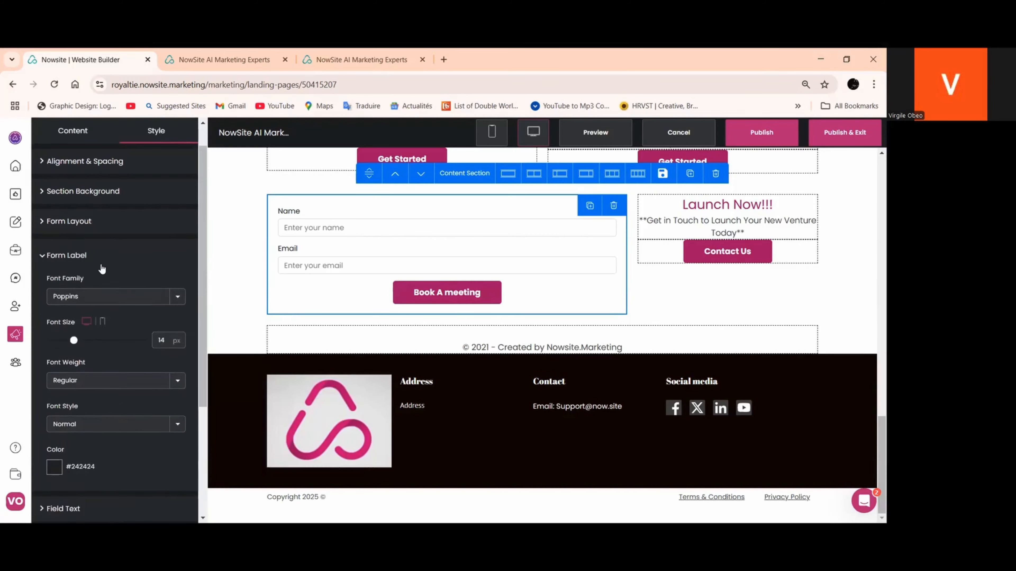
{"action": "scroll", "coordinate": [81, 298], "scroll_direction": "down", "scroll_amount": 2}
{"action": "scroll", "coordinate": [60, 302], "scroll_direction": "down", "scroll_amount": 2}
{"action": "left_click", "coordinate": [55, 302]}
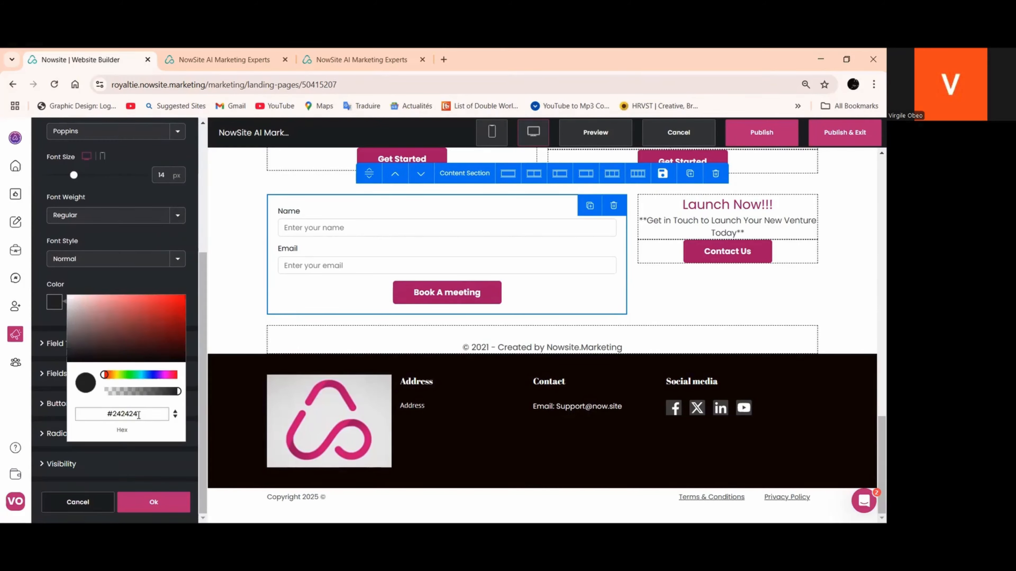
{"action": "left_click_drag", "start_coordinate": [141, 414], "coordinate": [108, 415]}
{"action": "right_click", "coordinate": [123, 414]}
{"action": "left_click", "coordinate": [143, 227]}
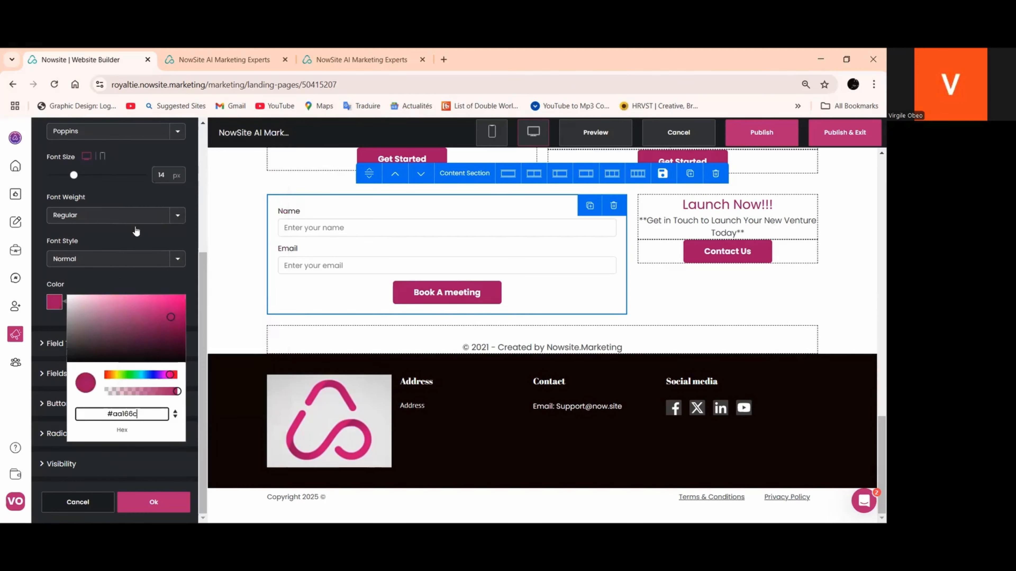
{"action": "left_click", "coordinate": [126, 289]}
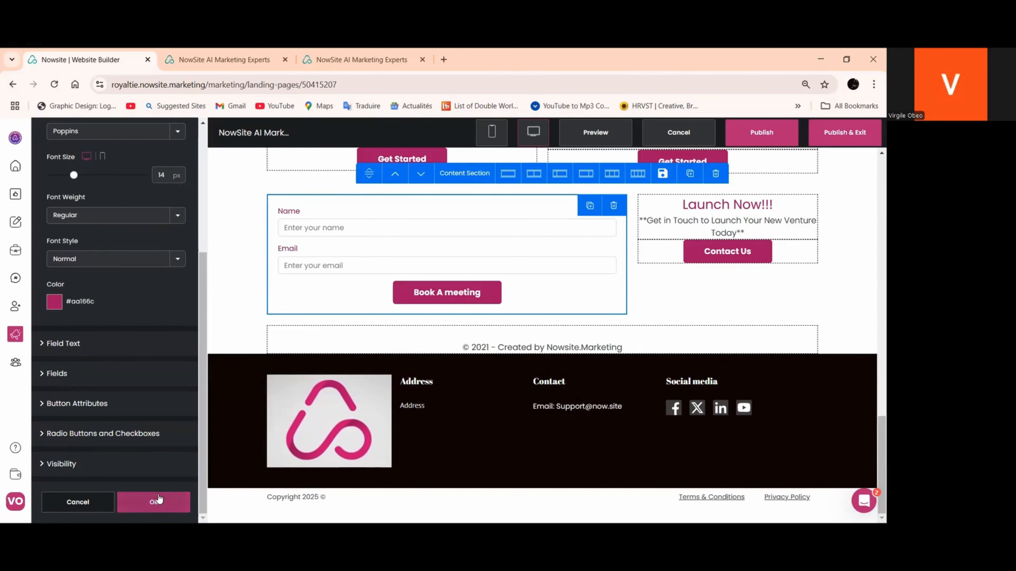
Open the Contact Us button beside the form for editing and copy the Contact Us page's URL from the published site
{"action": "scroll", "coordinate": [277, 388], "scroll_direction": "up", "scroll_amount": 2}
{"action": "left_click", "coordinate": [720, 316]}
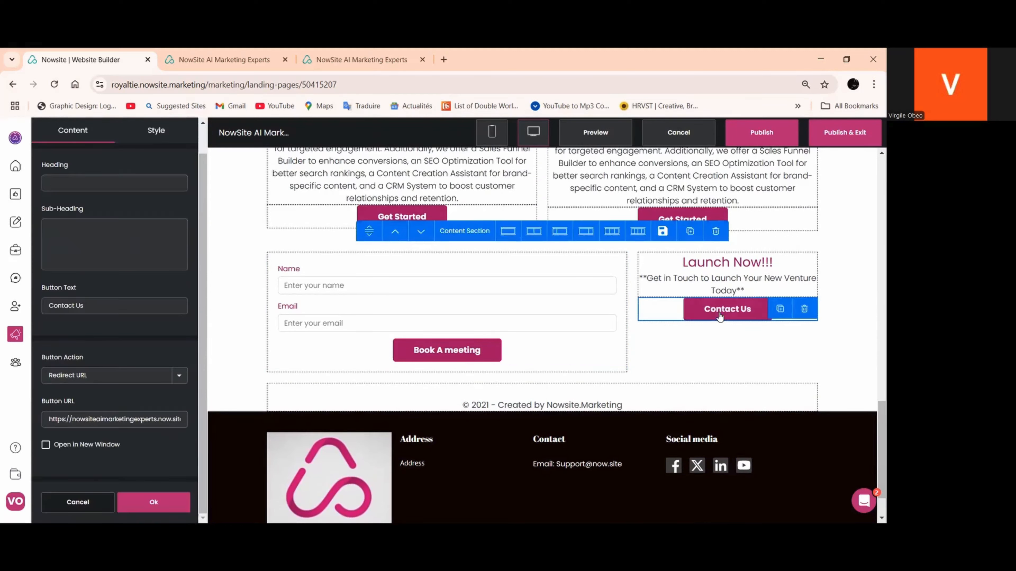
{"action": "left_click", "coordinate": [64, 306]}
{"action": "scroll", "coordinate": [116, 240], "scroll_direction": "up", "scroll_amount": 1}
{"action": "scroll", "coordinate": [119, 361], "scroll_direction": "down", "scroll_amount": 1}
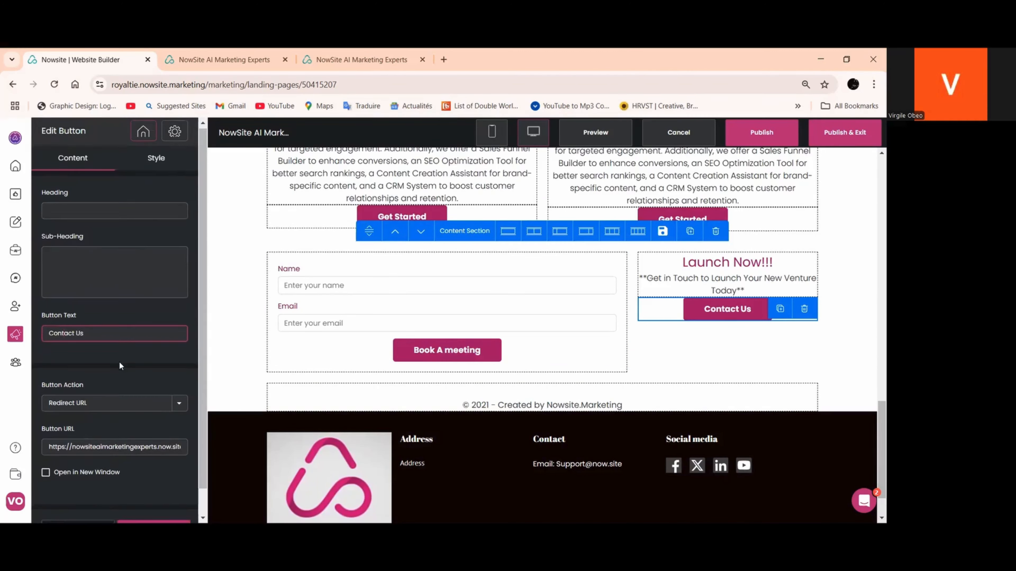
{"action": "scroll", "coordinate": [182, 221], "scroll_direction": "up", "scroll_amount": 1}
{"action": "left_click", "coordinate": [224, 59]}
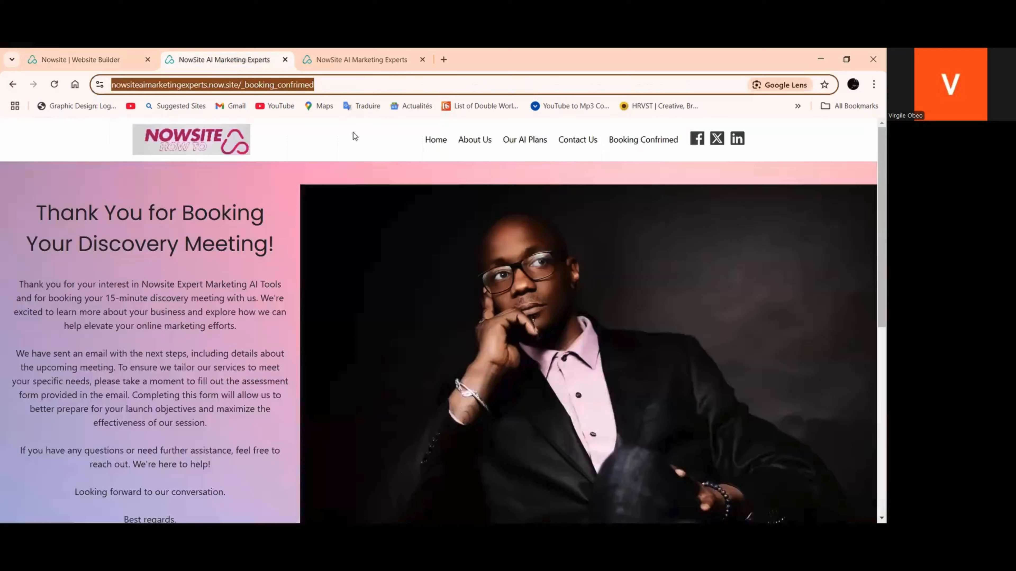
{"action": "left_click", "coordinate": [593, 140]}
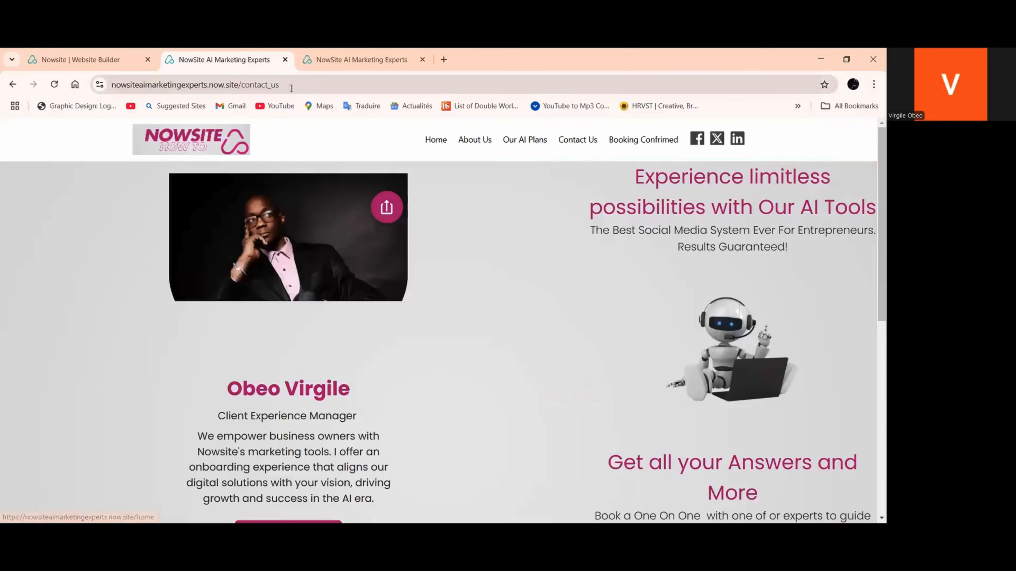
{"action": "left_click", "coordinate": [271, 86]}
{"action": "right_click", "coordinate": [272, 86]}
{"action": "left_click", "coordinate": [303, 196]}
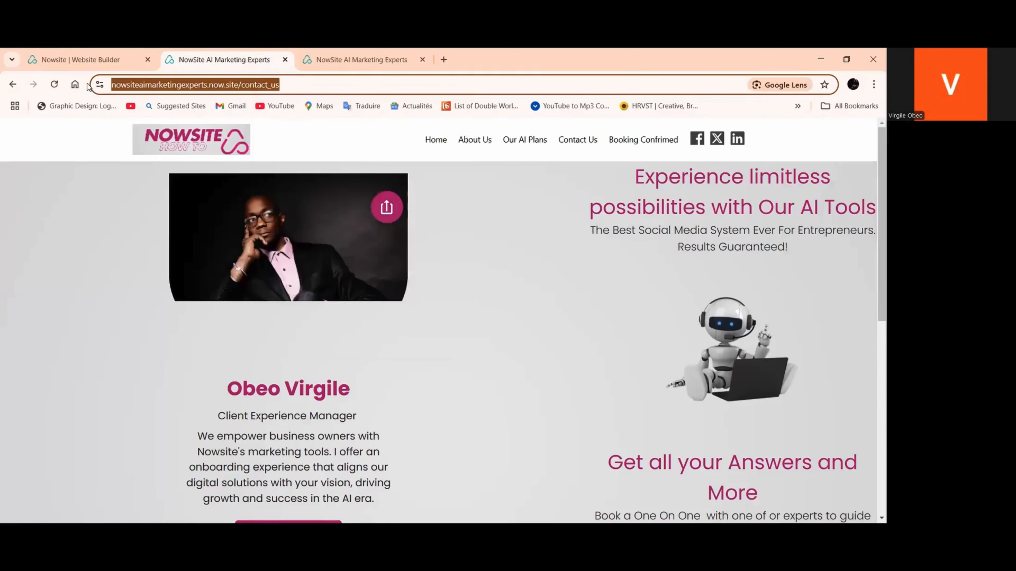
Replace the Contact Us button's redirect URL in the website builder with the copied contact_us page address and apply it
{"action": "left_click", "coordinate": [80, 60]}
{"action": "scroll", "coordinate": [96, 314], "scroll_direction": "down", "scroll_amount": 1}
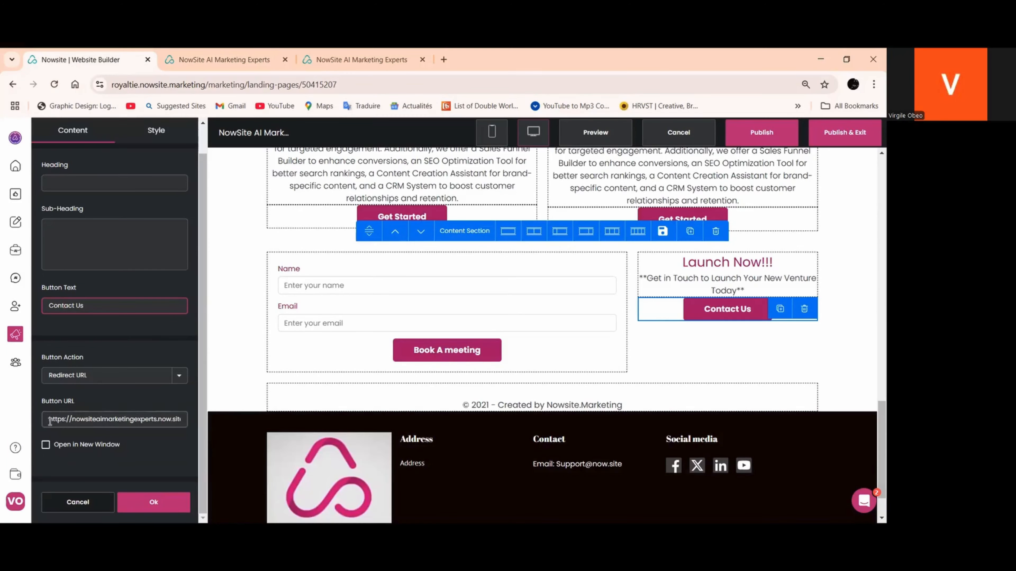
{"action": "left_click_drag", "start_coordinate": [49, 421], "coordinate": [176, 423]}
{"action": "right_click", "coordinate": [174, 421]}
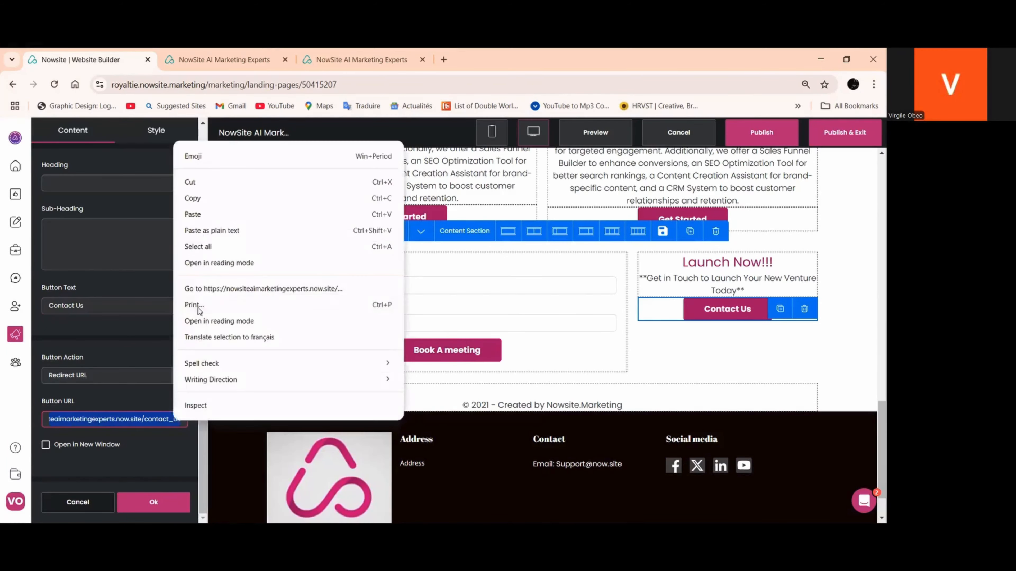
{"action": "left_click", "coordinate": [211, 214]}
{"action": "left_click", "coordinate": [154, 502]}
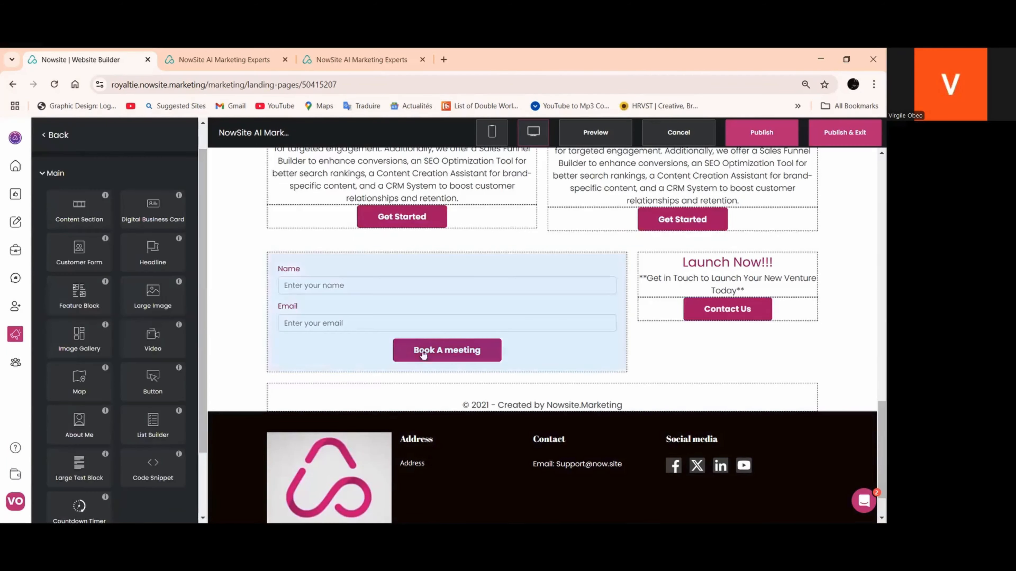
Duplicate the "Launch Now!!!" headline and place the copy directly above the customer form's fields
{"action": "scroll", "coordinate": [444, 324], "scroll_direction": "up", "scroll_amount": 1}
{"action": "scroll", "coordinate": [446, 323], "scroll_direction": "down", "scroll_amount": 4}
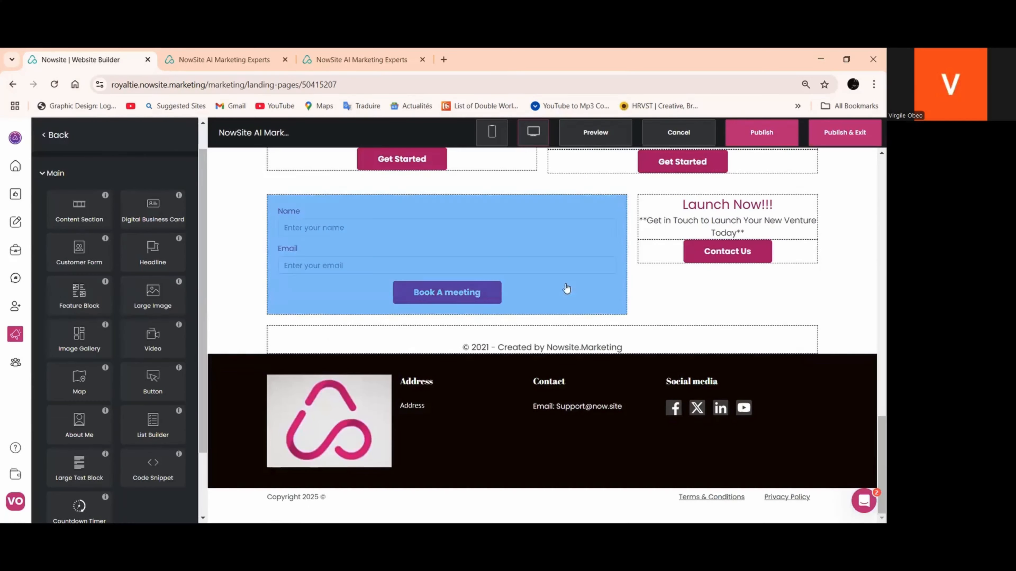
{"action": "scroll", "coordinate": [570, 286], "scroll_direction": "up", "scroll_amount": 2}
{"action": "scroll", "coordinate": [660, 289], "scroll_direction": "down", "scroll_amount": 1}
{"action": "left_click", "coordinate": [739, 263]}
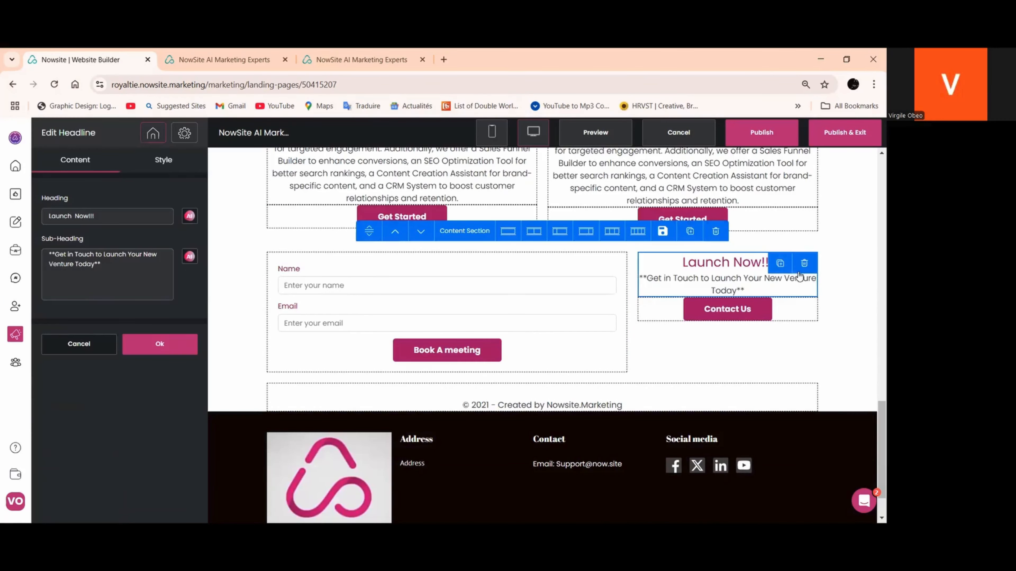
{"action": "left_click_drag", "start_coordinate": [782, 264], "coordinate": [459, 283]}
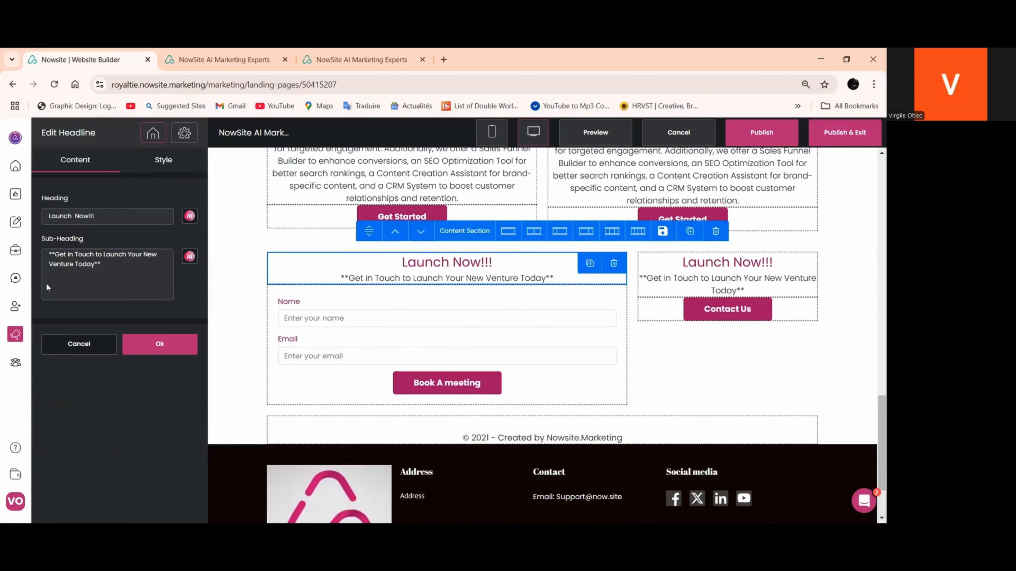
Generate an AI heading with the prompt "Write a heading about booking a one-on one session for a business assement" and insert it in the duplicated headline
{"action": "left_click", "coordinate": [189, 216]}
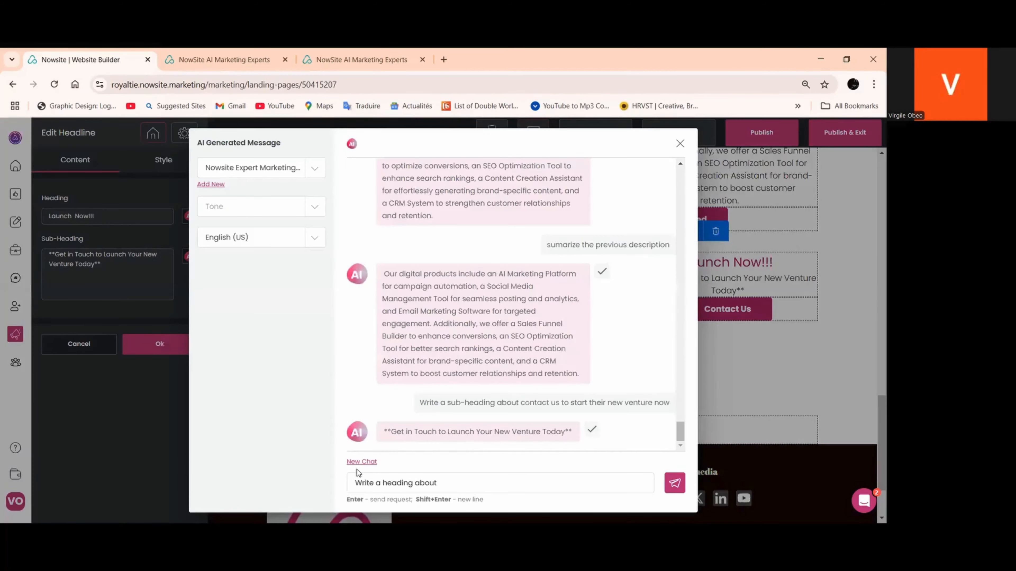
{"action": "left_click", "coordinate": [462, 488]}
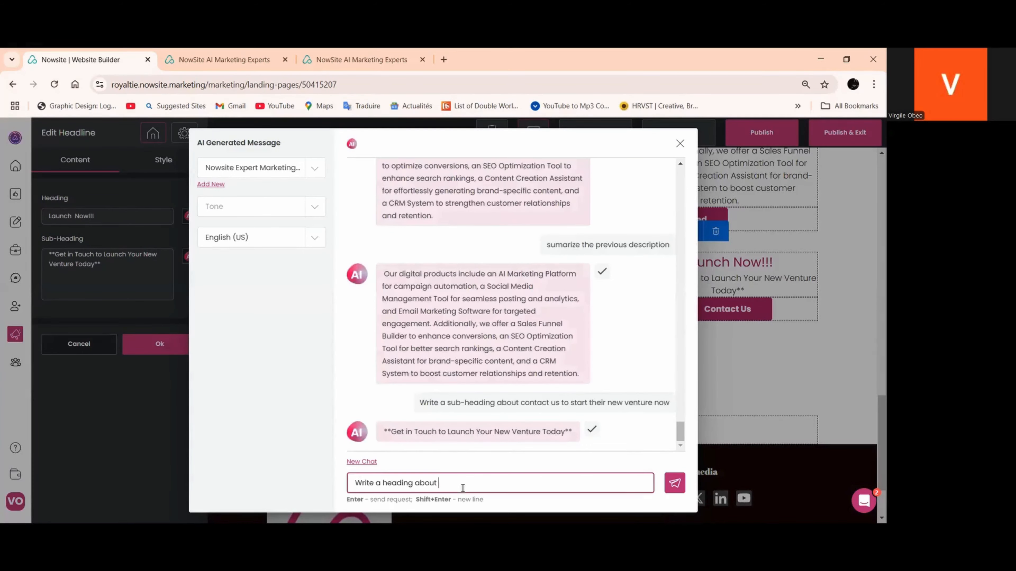
{"action": "type", "text": "booking a one"}
{"action": "type", "text": "a free asses"}
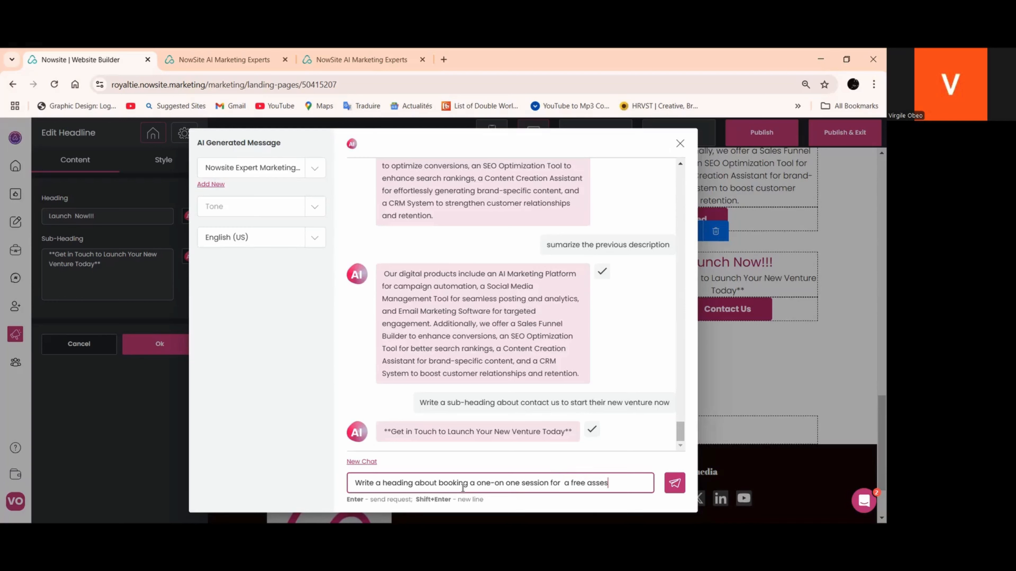
{"action": "key", "text": "BackSpace"}
{"action": "key", "text": "BackSpace"}
{"action": "key", "text": "BackSpace"}
{"action": "type", "text": "ne session for  a business assement"}
{"action": "left_click", "coordinate": [679, 486]}
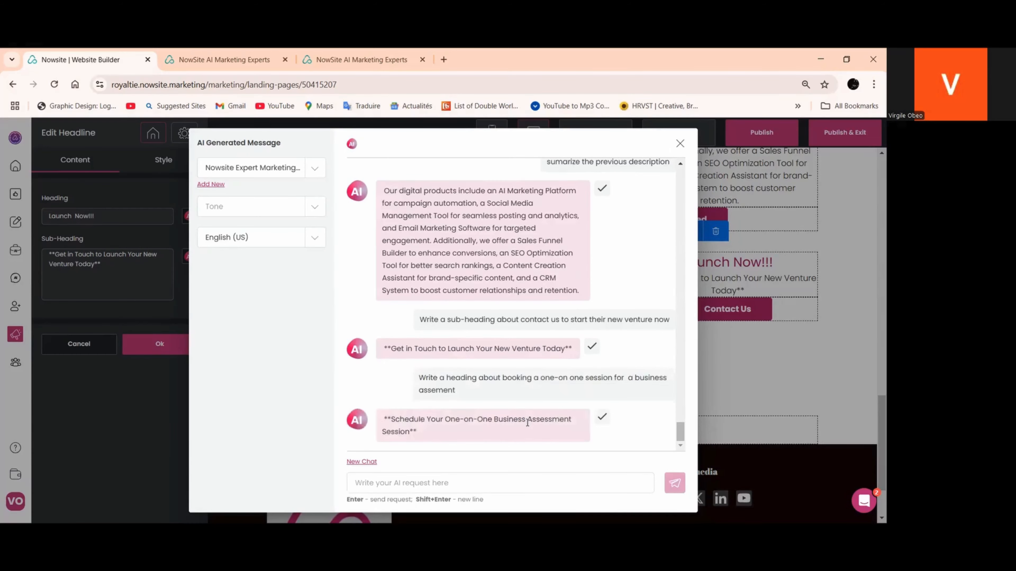
{"action": "left_click", "coordinate": [601, 420]}
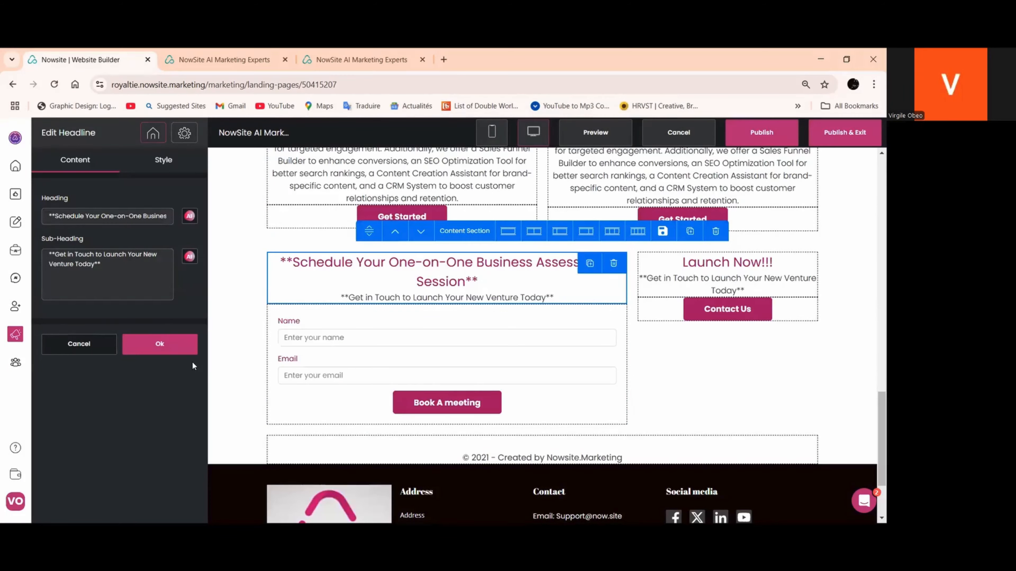
Extend the sub-heading above the booking form with "with the help of one of or online experts to guide yo through the process with easy"
{"action": "left_click", "coordinate": [74, 279]}
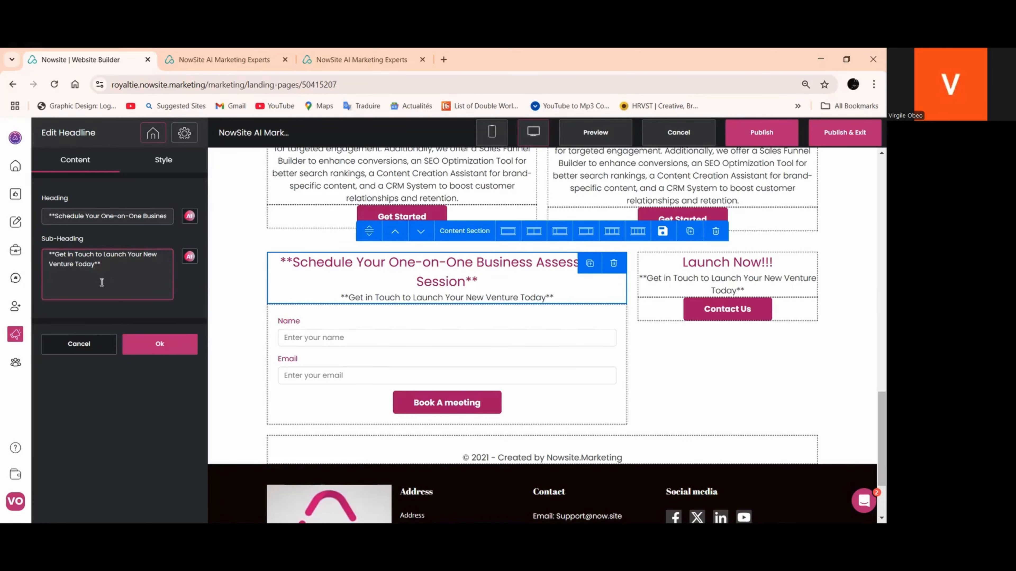
{"action": "type", "text": "with the he"}
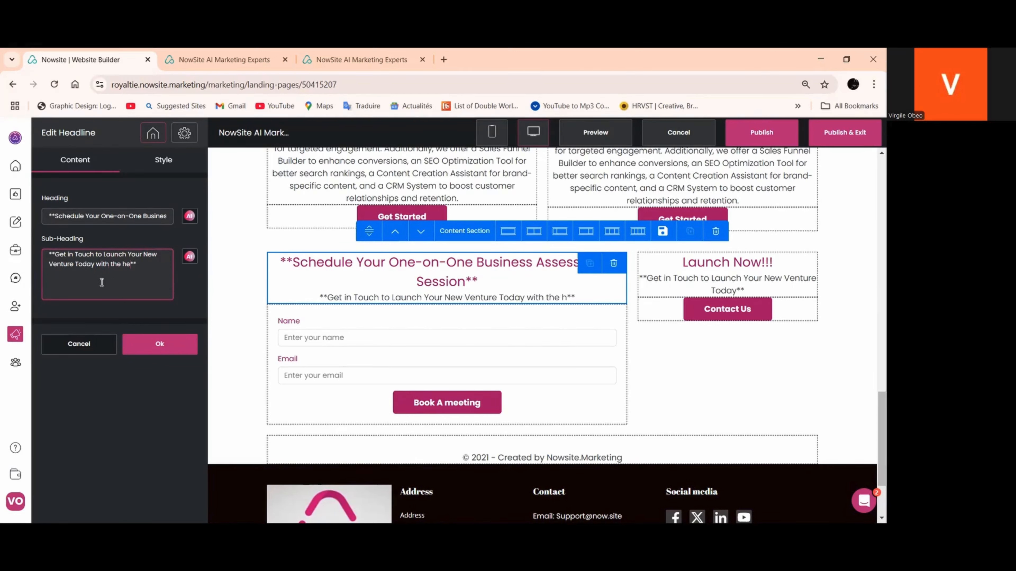
{"action": "type", "text": "lp"}
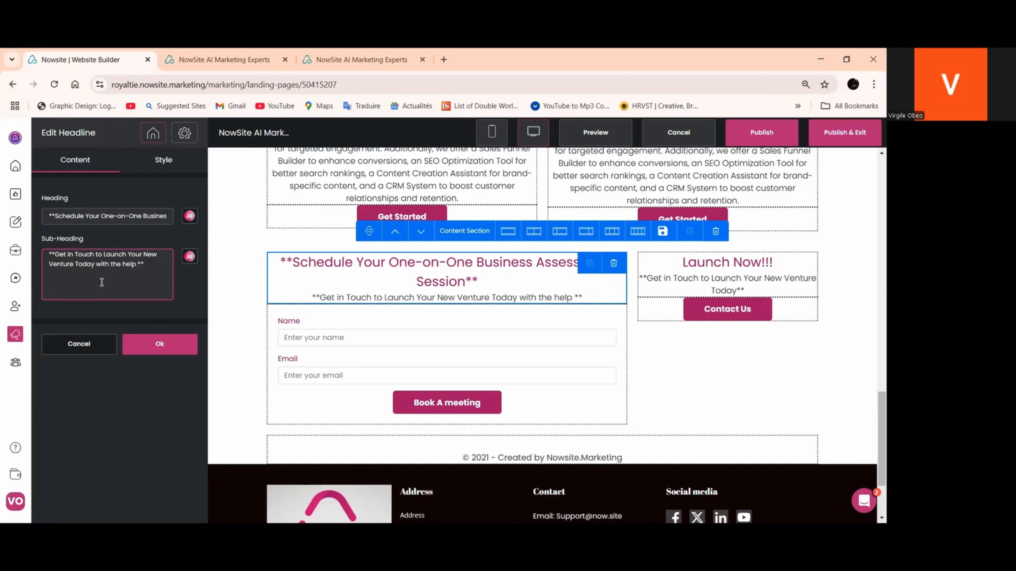
{"action": "type", "text": " of "}
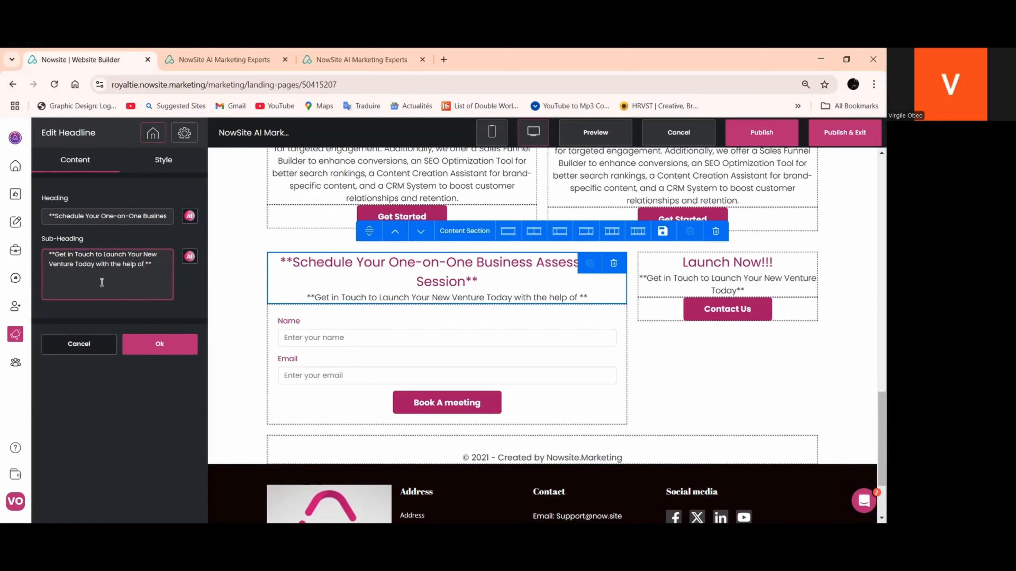
{"action": "type", "text": "one "}
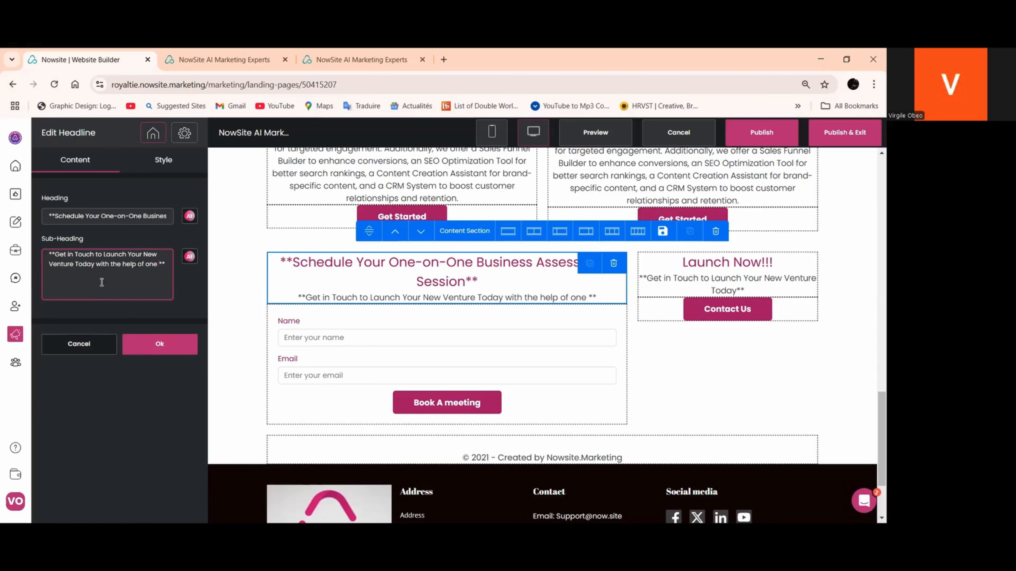
{"action": "type", "text": "of o"}
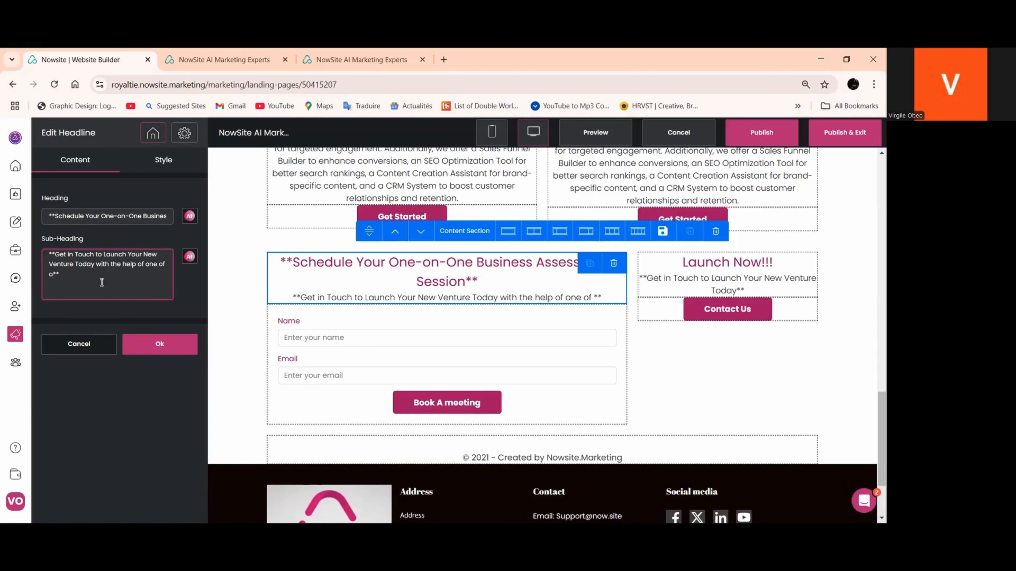
{"action": "type", "text": "r onlin"}
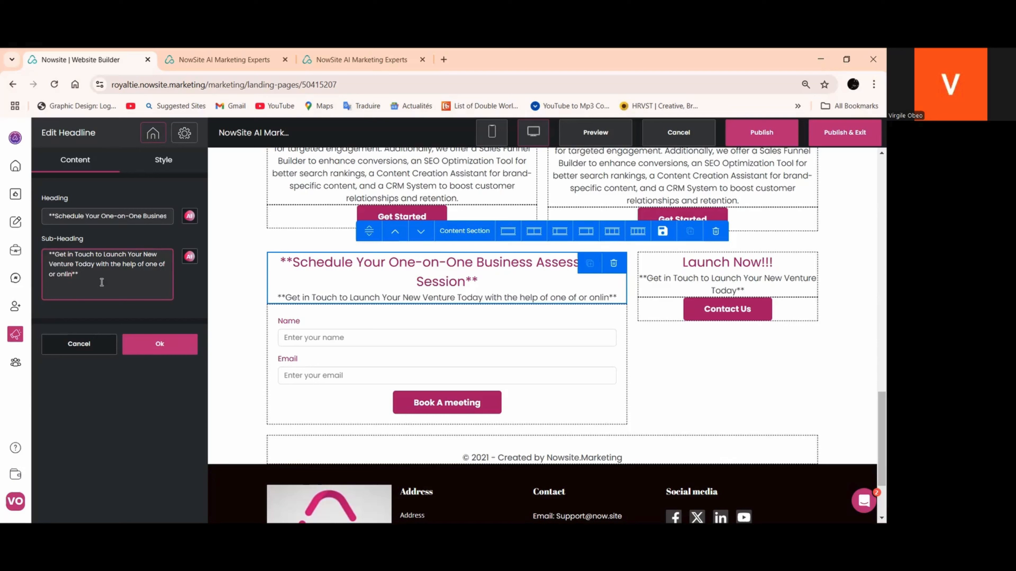
{"action": "type", "text": "e"}
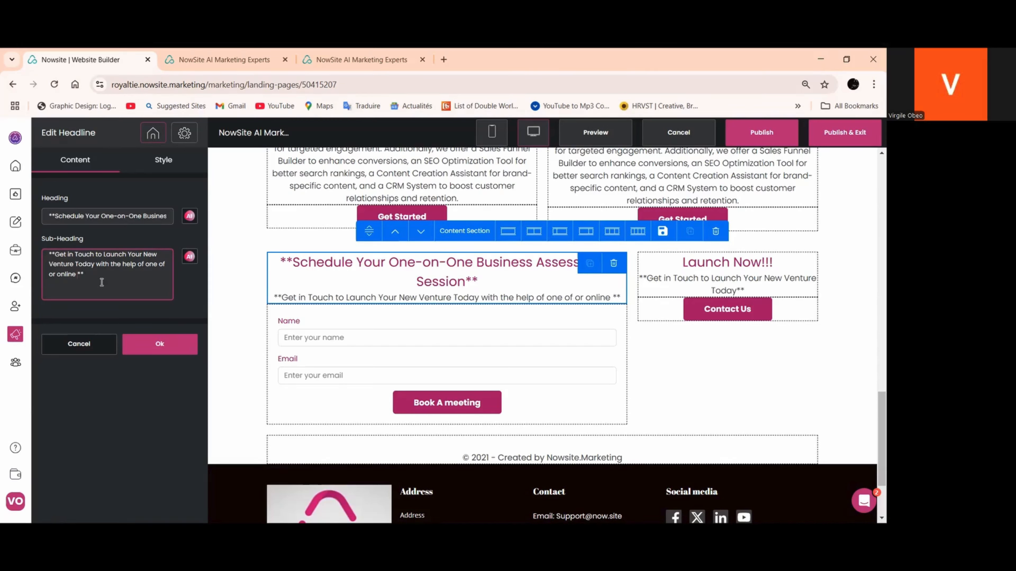
{"action": "type", "text": "ex"}
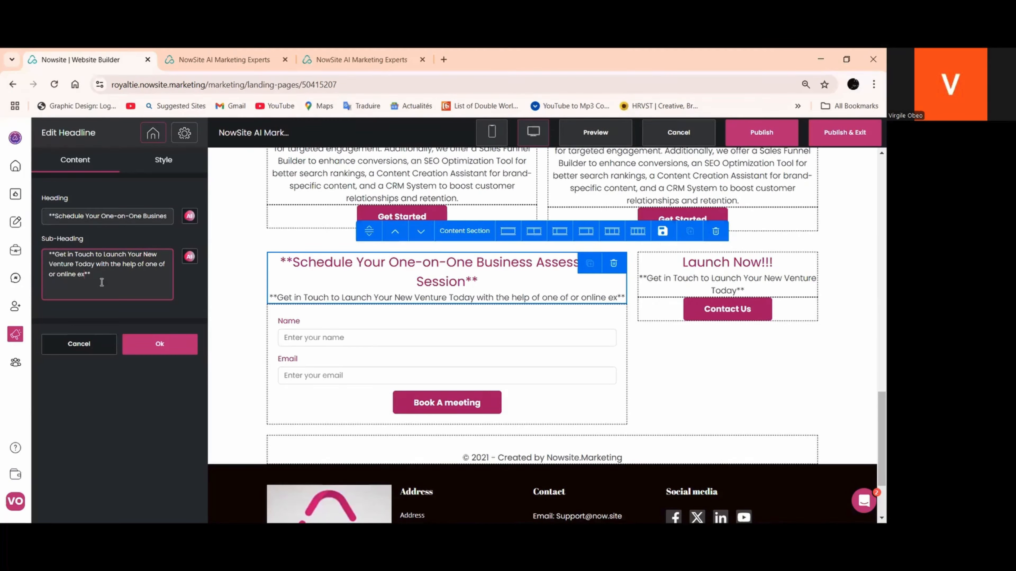
{"action": "type", "text": "perts "}
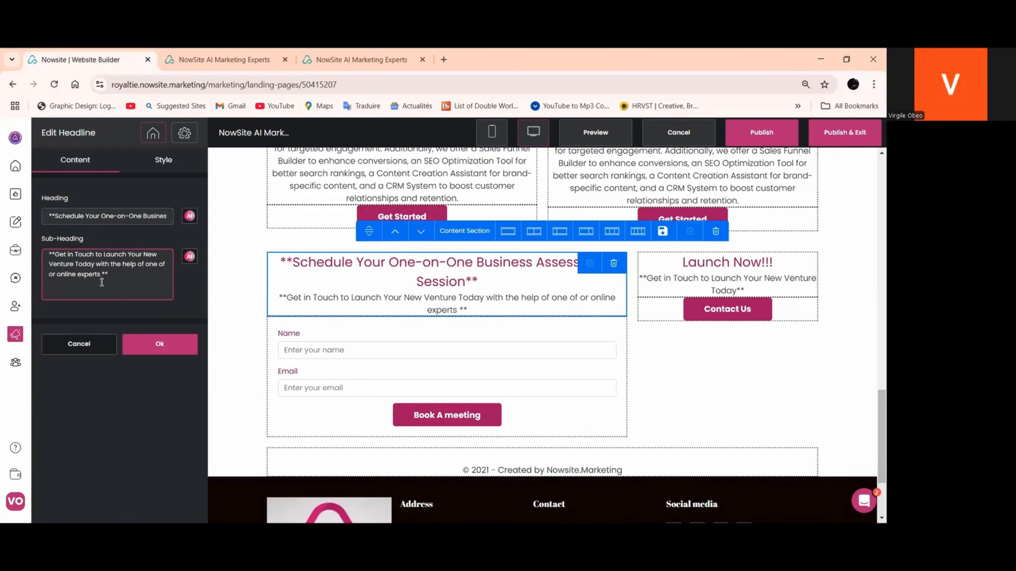
{"action": "type", "text": "to guid"}
{"action": "type", "text": "e "}
{"action": "type", "text": "yo thro"}
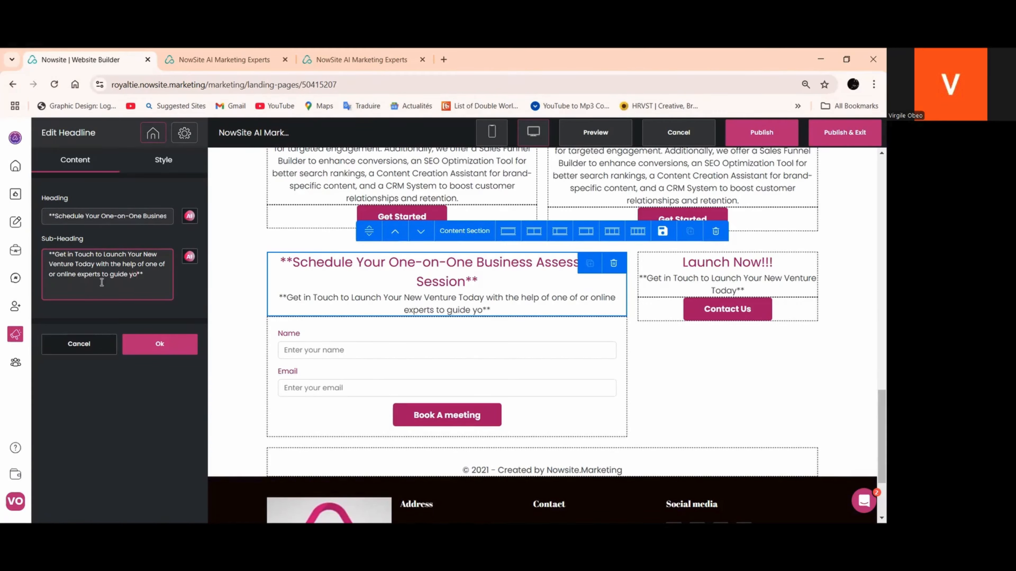
{"action": "type", "text": "h the proce"}
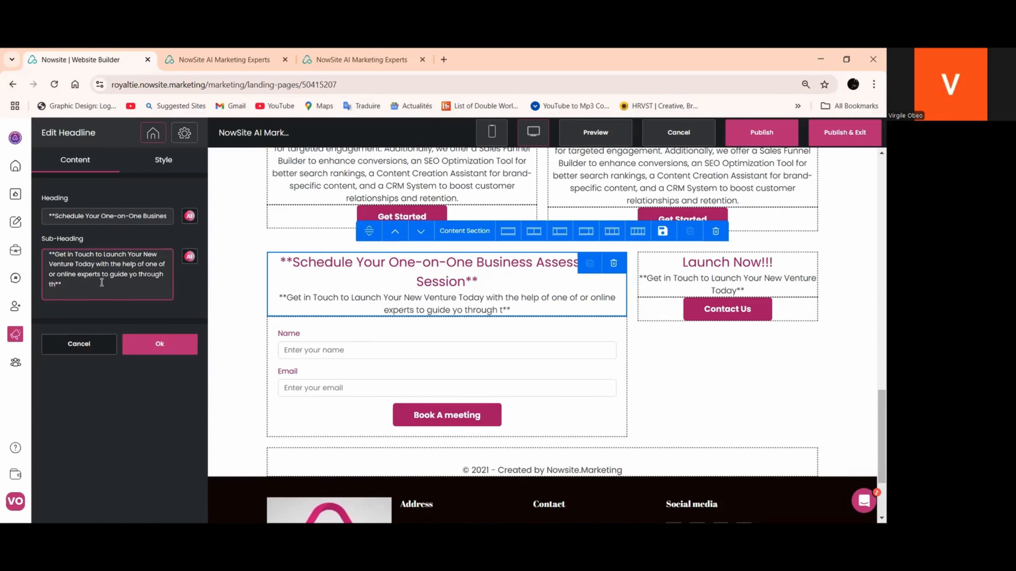
{"action": "type", "text": "ss with ea"}
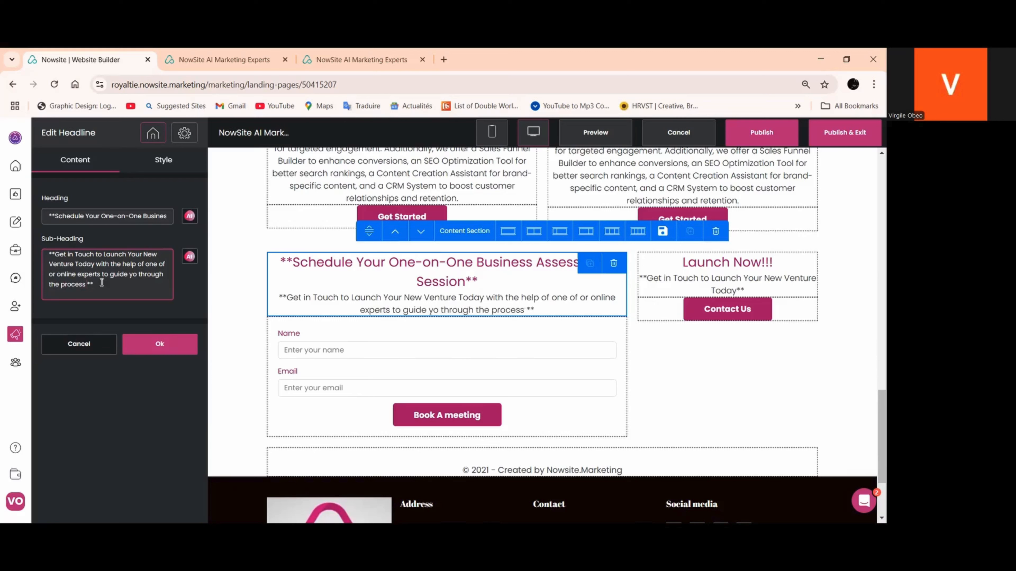
{"action": "type", "text": "sy"}
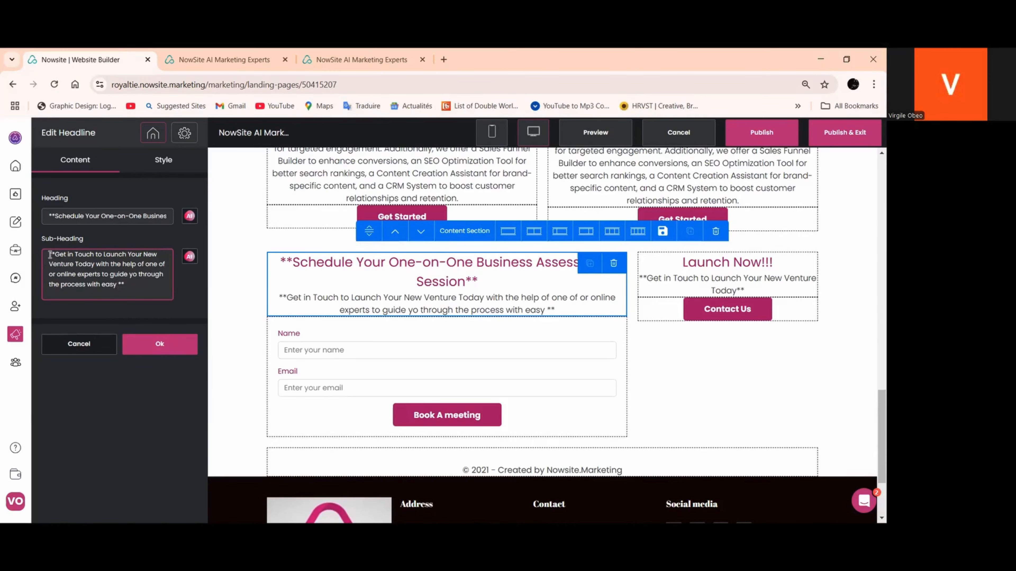
Copy the sub-heading into an AI request reading "spellheck this ;", insert the AI's corrected text as the sub-heading and apply the headline changes
{"action": "right_click", "coordinate": [106, 280]}
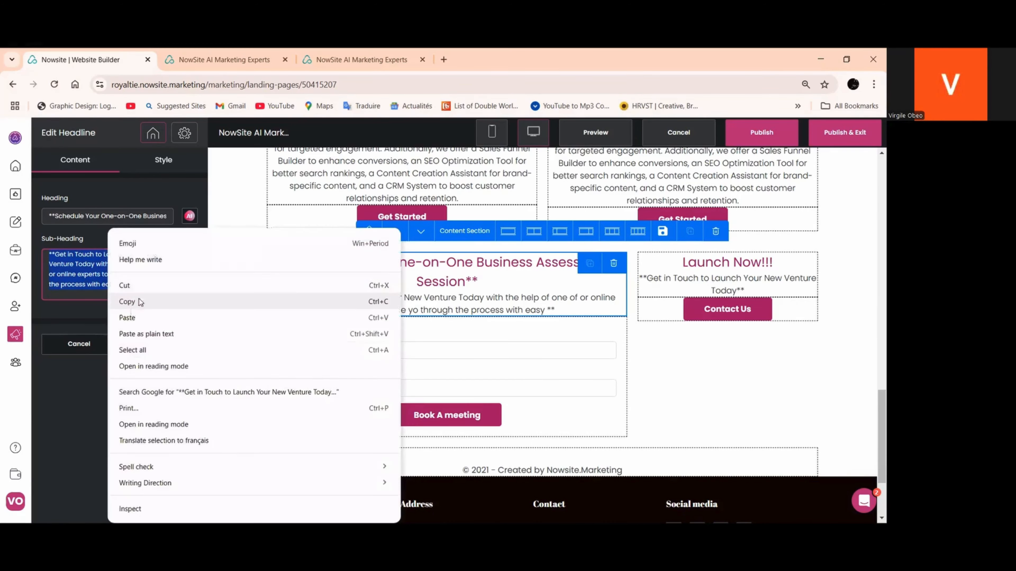
{"action": "left_click", "coordinate": [136, 301]}
{"action": "left_click", "coordinate": [190, 256]}
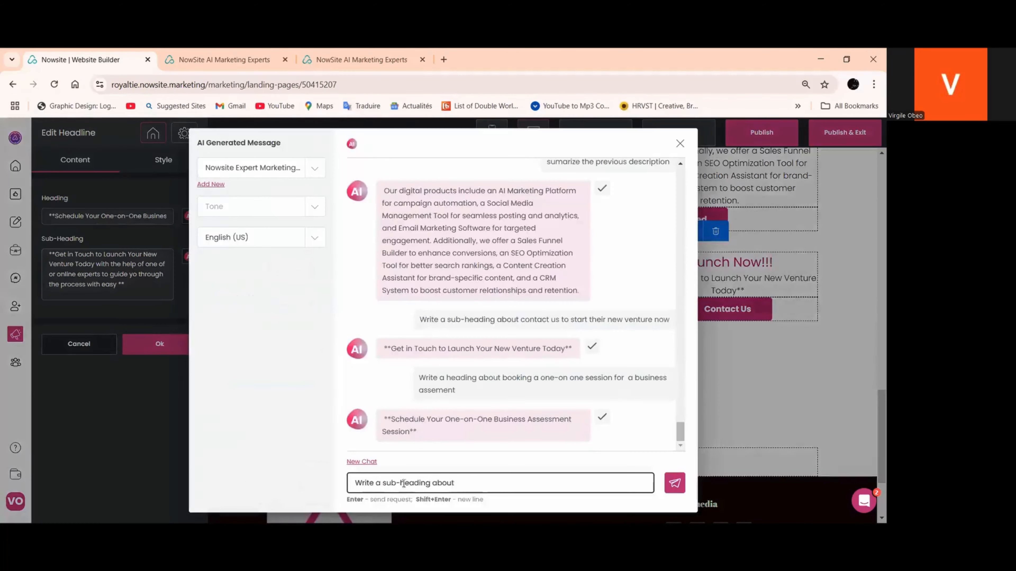
{"action": "left_click_drag", "start_coordinate": [464, 483], "coordinate": [317, 485]}
{"action": "type", "text": "spe"}
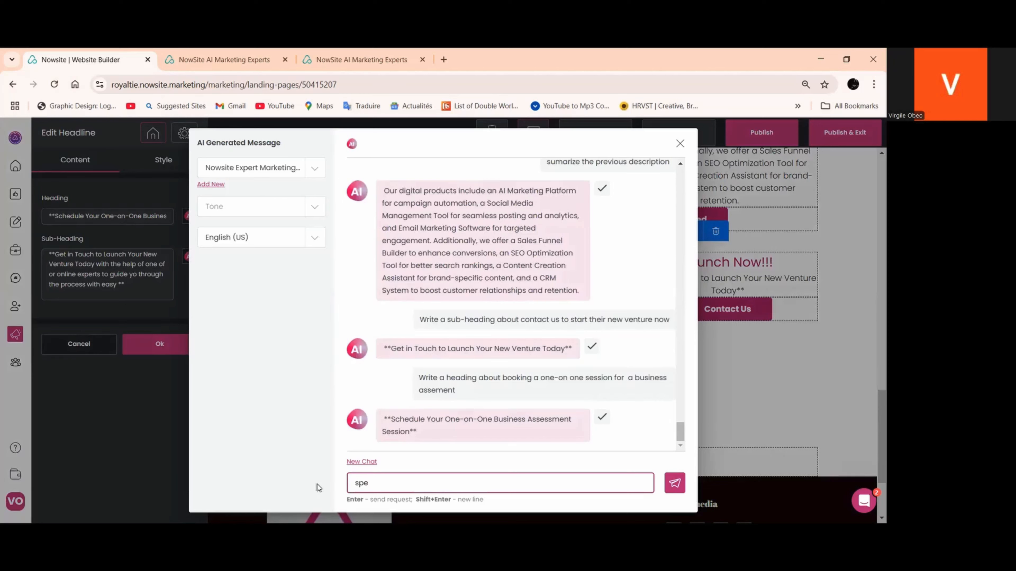
{"action": "type", "text": "llheck this ;"}
{"action": "right_click", "coordinate": [424, 483]}
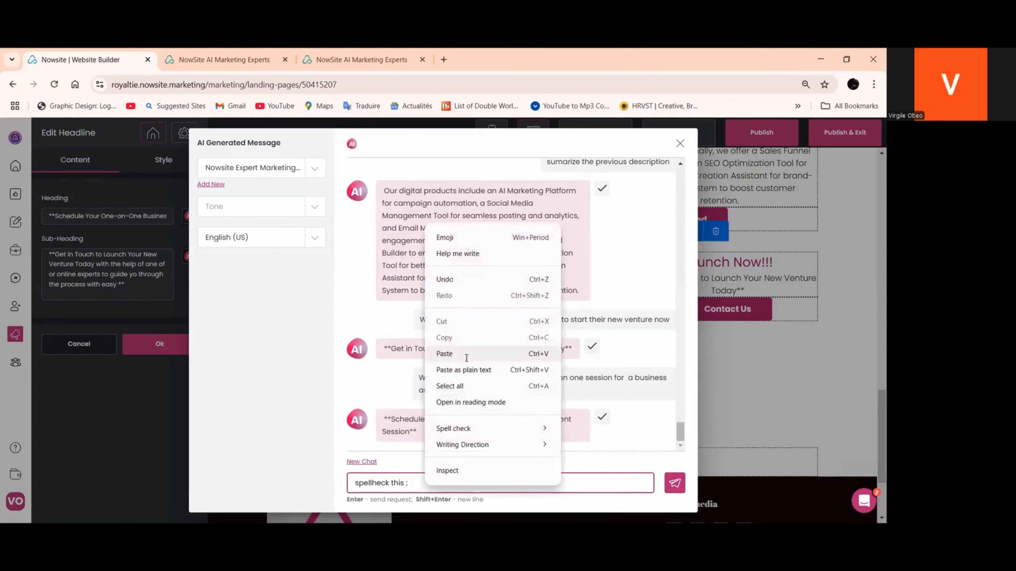
{"action": "left_click", "coordinate": [444, 354]}
{"action": "key", "text": "Return"}
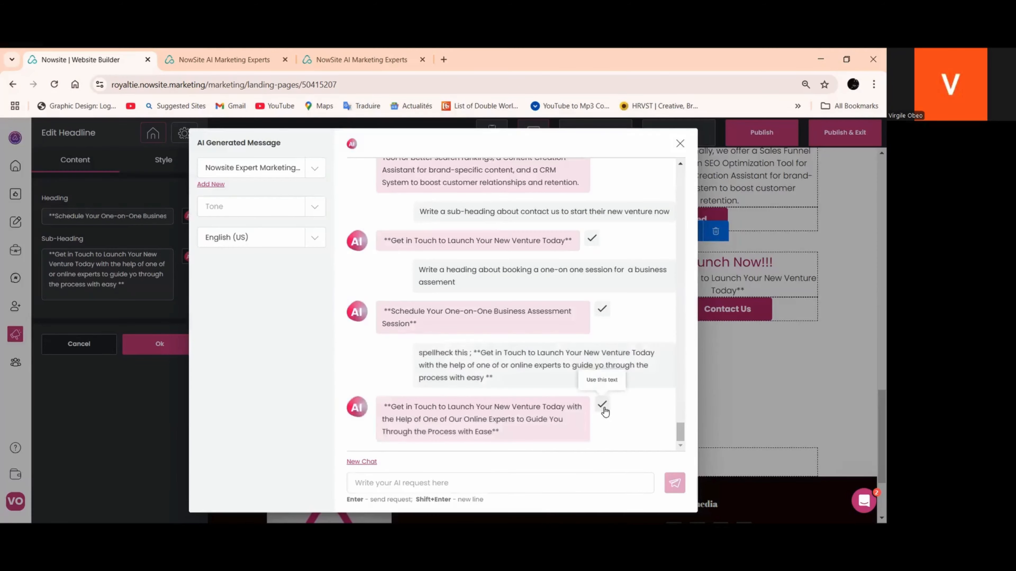
{"action": "left_click", "coordinate": [602, 406]}
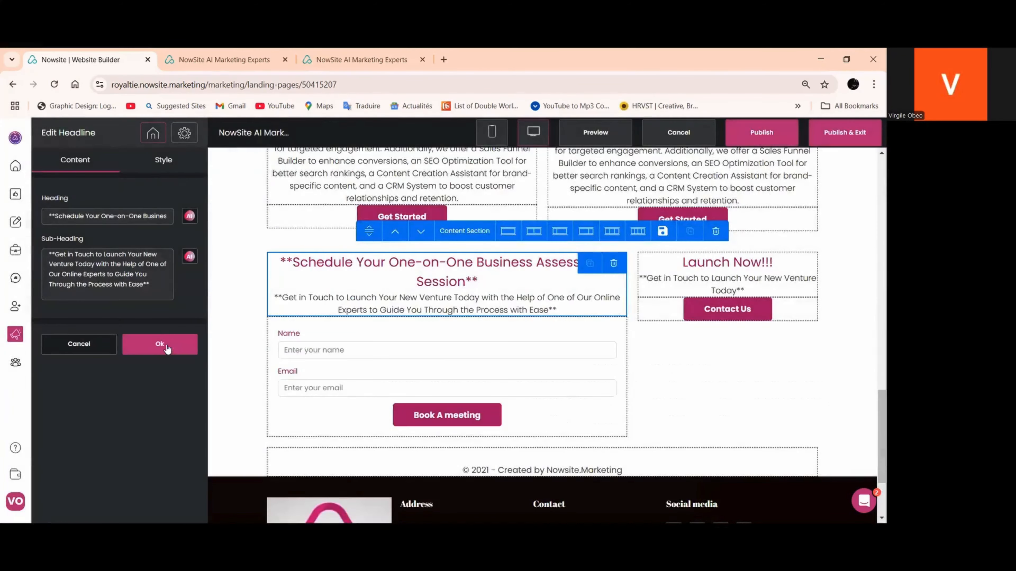
{"action": "left_click", "coordinate": [168, 349]}
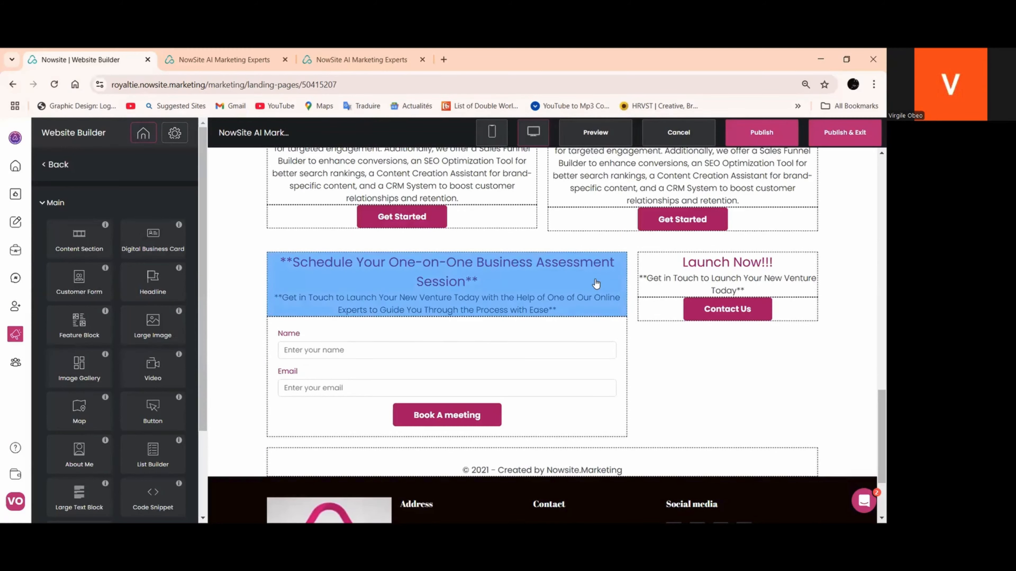
Set the background style of the content section holding the booking form and Launch Now block to Image
{"action": "scroll", "coordinate": [596, 283], "scroll_direction": "up", "scroll_amount": 5}
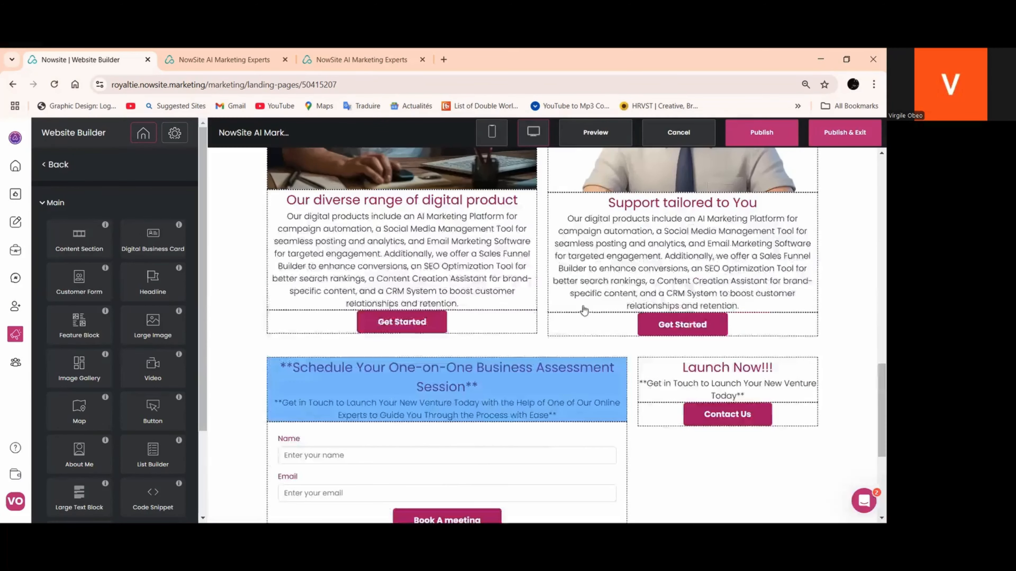
{"action": "scroll", "coordinate": [585, 313], "scroll_direction": "down", "scroll_amount": 8}
{"action": "scroll", "coordinate": [583, 313], "scroll_direction": "up", "scroll_amount": 3}
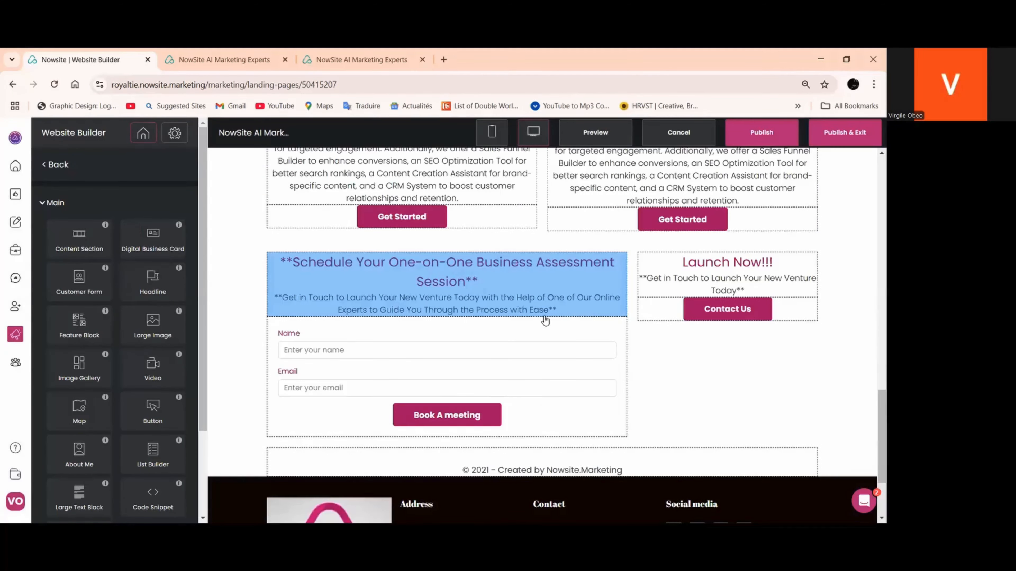
{"action": "scroll", "coordinate": [164, 368], "scroll_direction": "down", "scroll_amount": 1}
{"action": "scroll", "coordinate": [164, 368], "scroll_direction": "down", "scroll_amount": 3}
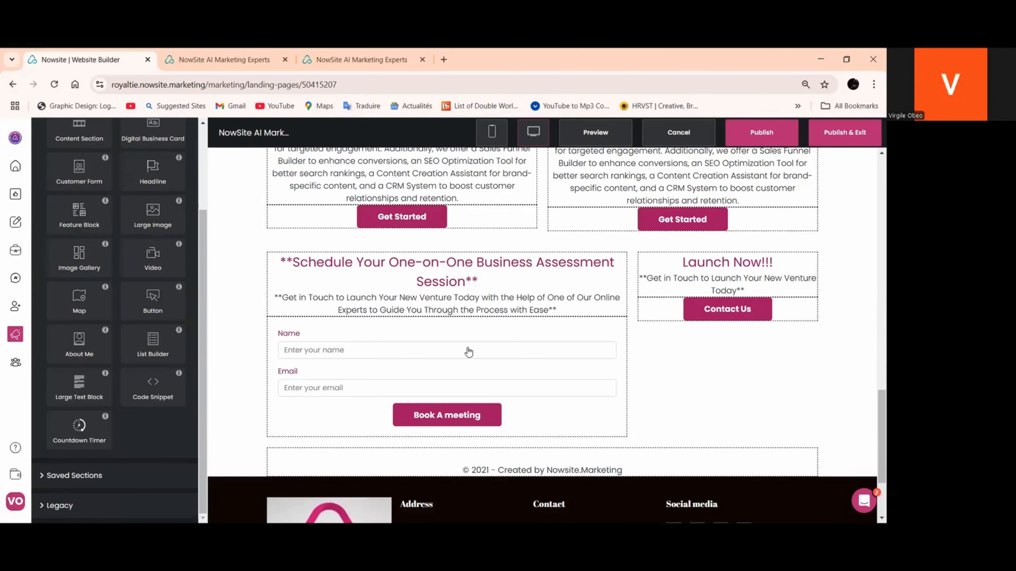
{"action": "scroll", "coordinate": [562, 280], "scroll_direction": "up", "scroll_amount": 3}
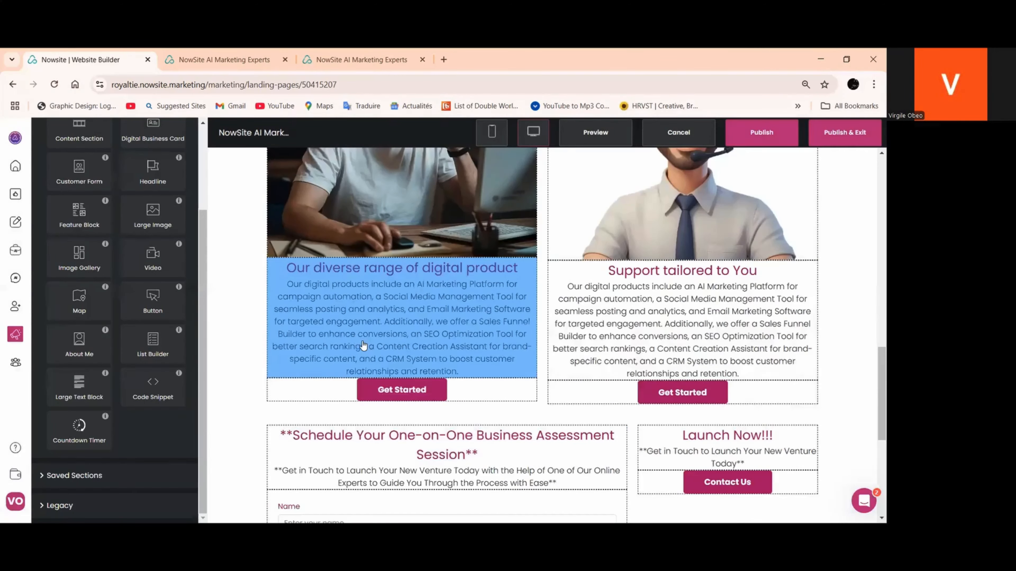
{"action": "scroll", "coordinate": [374, 295], "scroll_direction": "down", "scroll_amount": 5}
{"action": "left_click", "coordinate": [242, 243]}
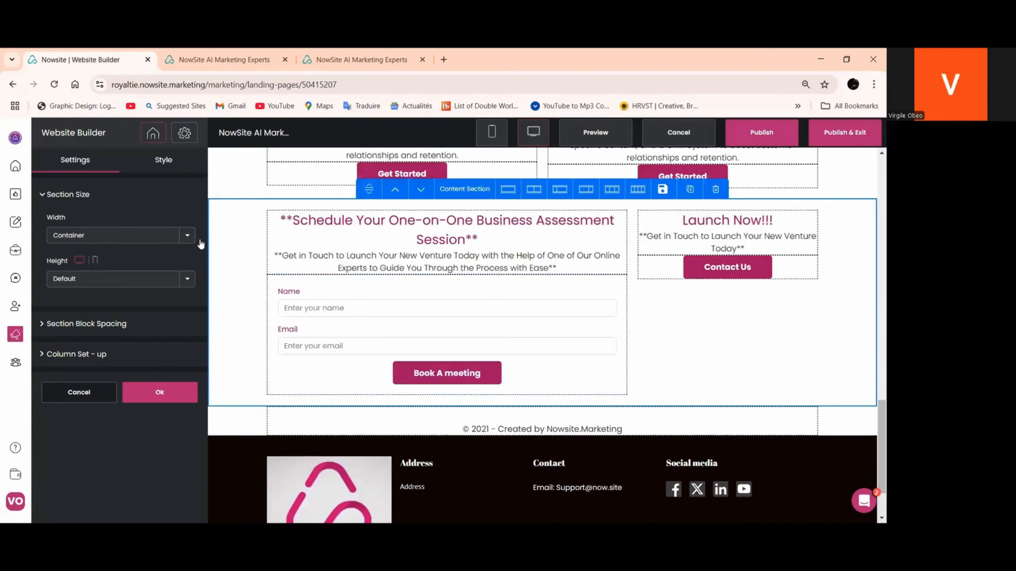
{"action": "left_click", "coordinate": [163, 159]}
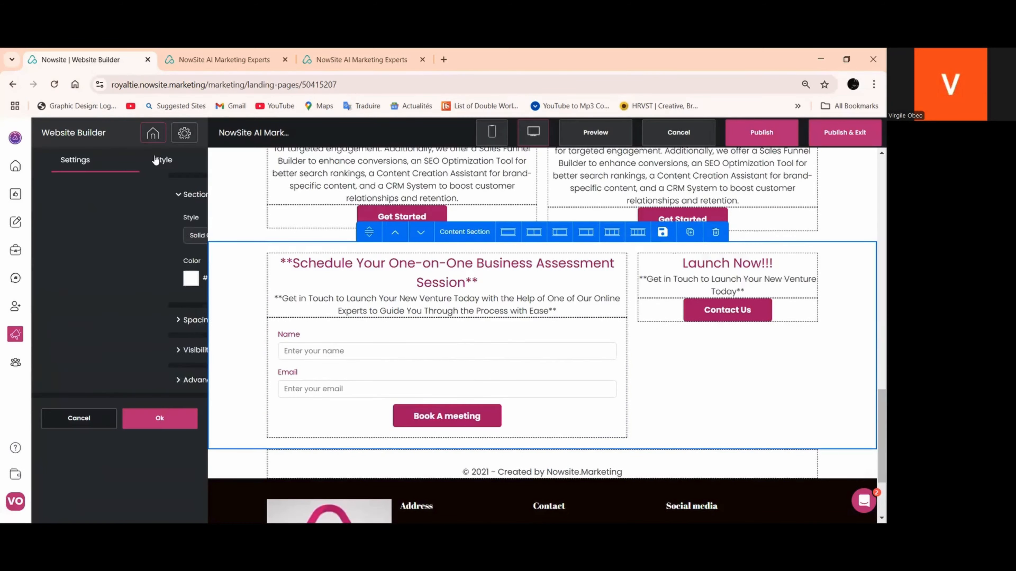
{"action": "left_click", "coordinate": [187, 237]}
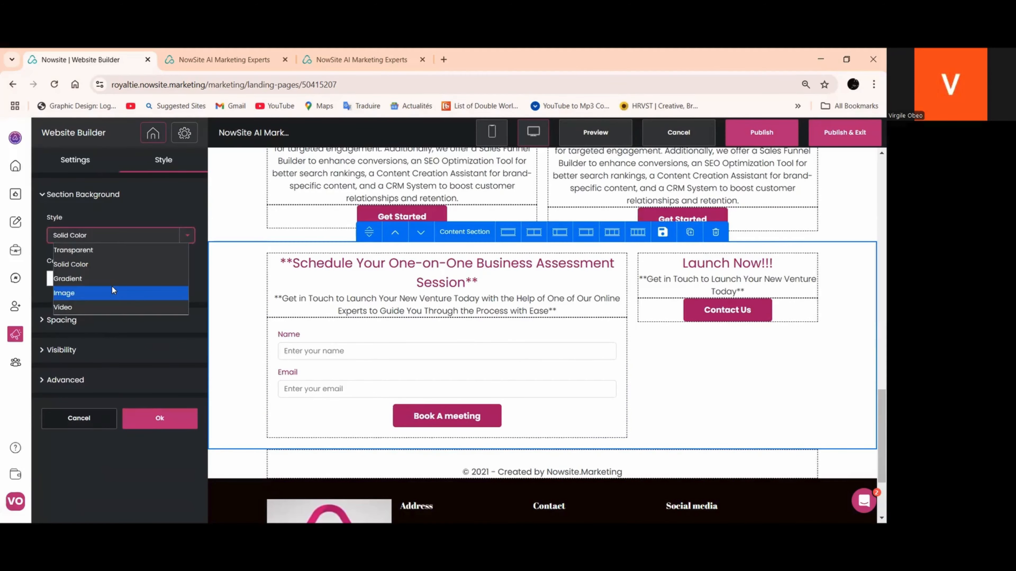
{"action": "left_click", "coordinate": [112, 285]}
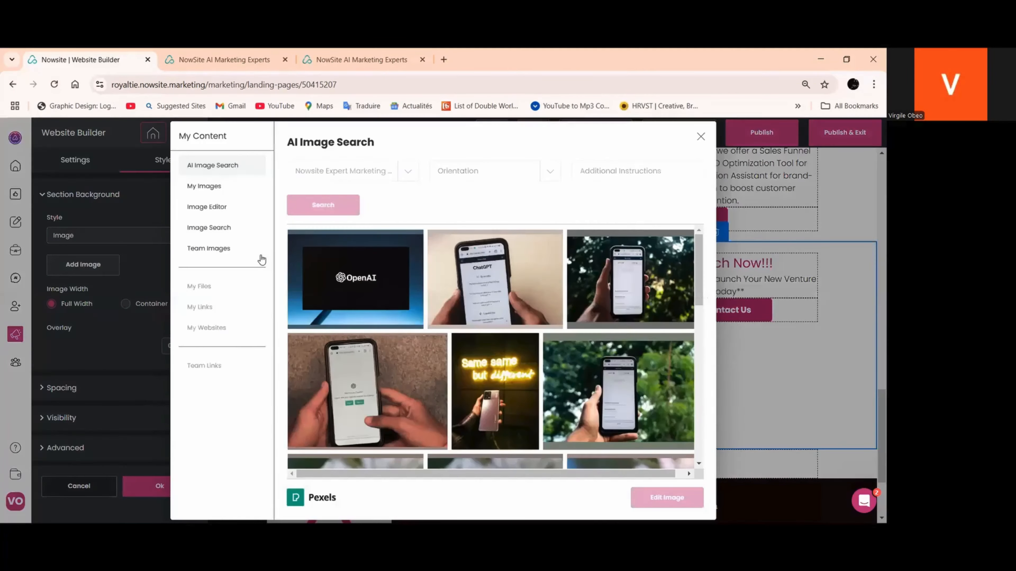
Choose the picture of a hand holding a blank-screen laptop from the AI image search and add it as the booking section's background
{"action": "scroll", "coordinate": [541, 267], "scroll_direction": "down", "scroll_amount": 4}
{"action": "scroll", "coordinate": [541, 267], "scroll_direction": "down", "scroll_amount": 8}
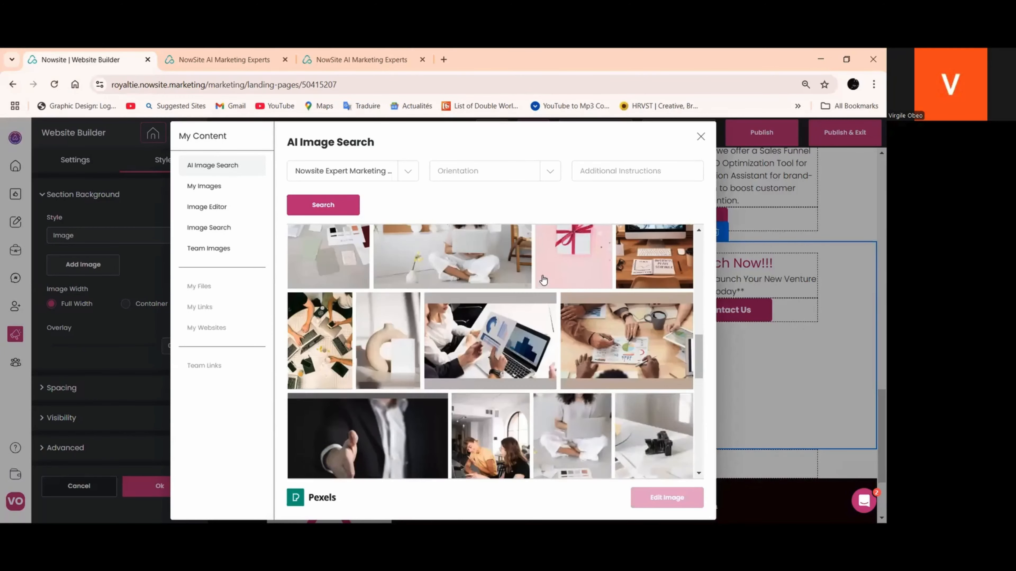
{"action": "scroll", "coordinate": [540, 282], "scroll_direction": "down", "scroll_amount": 4}
{"action": "scroll", "coordinate": [540, 282], "scroll_direction": "down", "scroll_amount": 10}
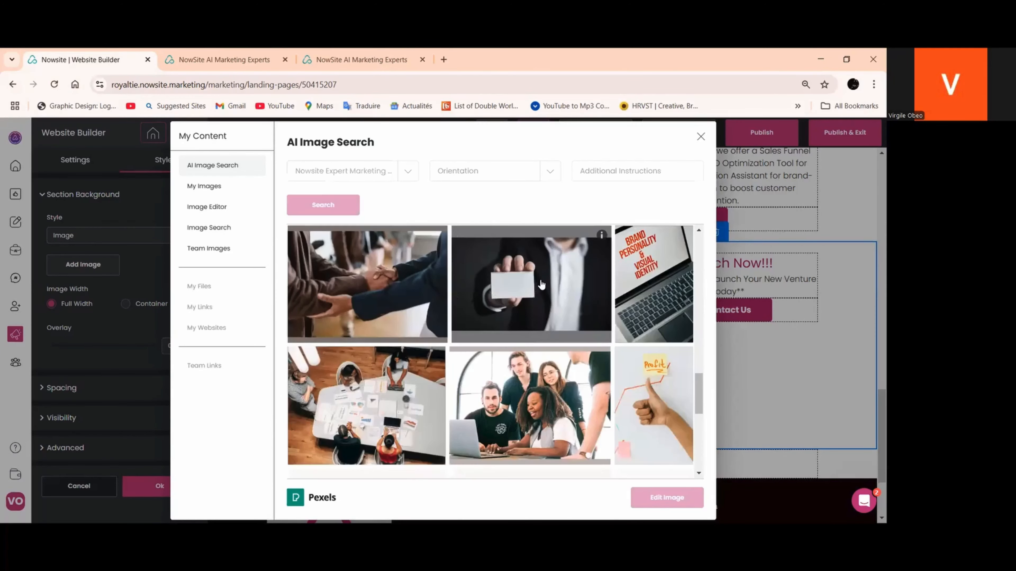
{"action": "scroll", "coordinate": [540, 285], "scroll_direction": "down", "scroll_amount": 3}
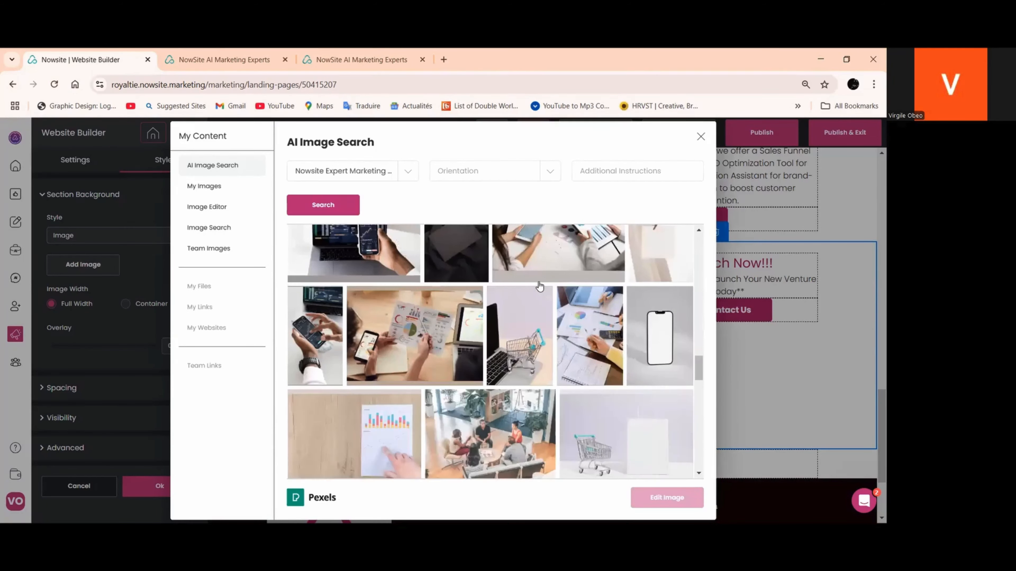
{"action": "mouse_move", "coordinate": [547, 286]}
{"action": "scroll", "coordinate": [550, 294], "scroll_direction": "down", "scroll_amount": 6}
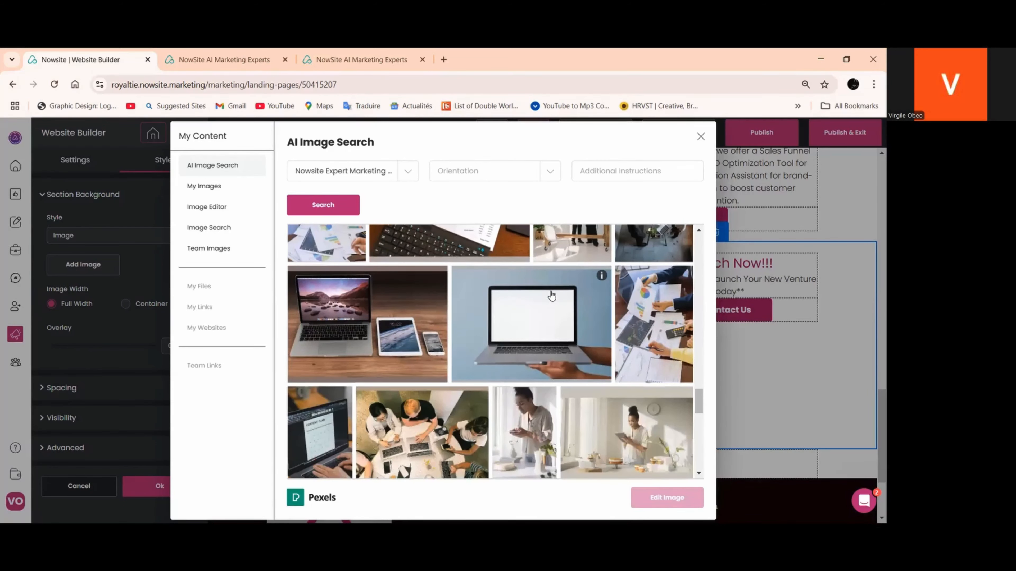
{"action": "scroll", "coordinate": [560, 325], "scroll_direction": "down", "scroll_amount": 3}
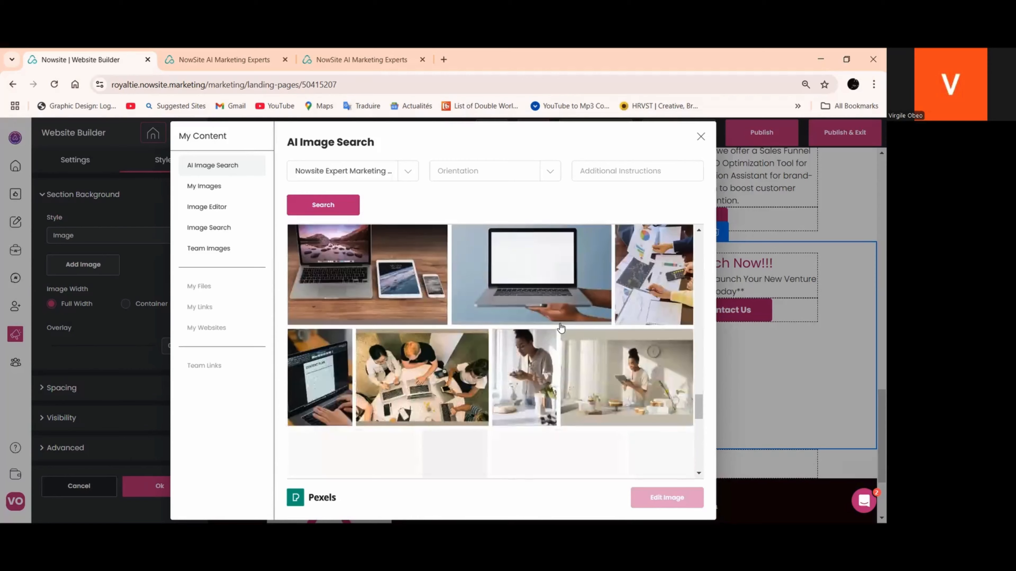
{"action": "scroll", "coordinate": [561, 327], "scroll_direction": "up", "scroll_amount": 3}
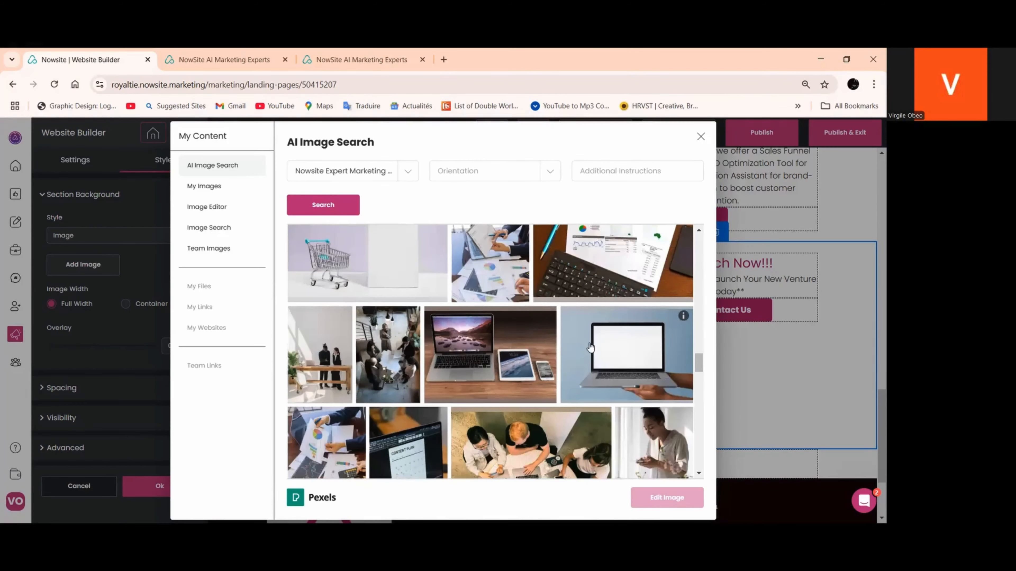
{"action": "left_click", "coordinate": [602, 336]}
{"action": "scroll", "coordinate": [602, 336], "scroll_direction": "down", "scroll_amount": 1}
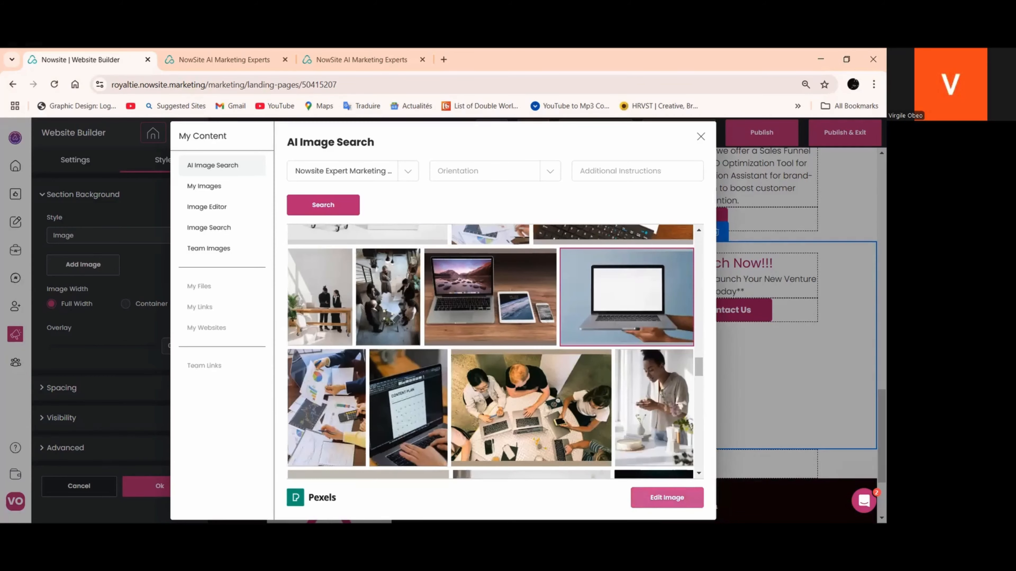
{"action": "left_click", "coordinate": [649, 499]}
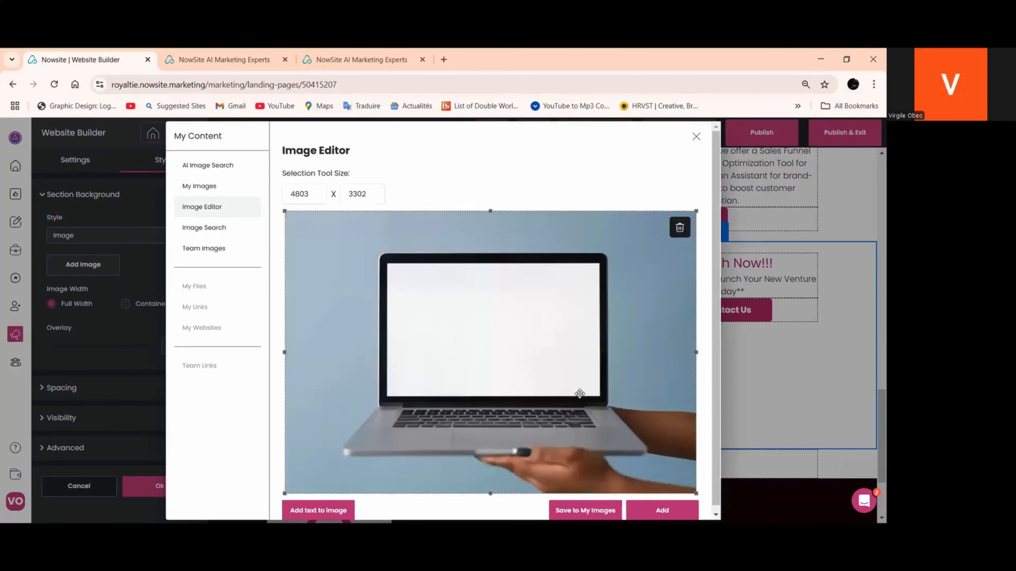
{"action": "left_click", "coordinate": [658, 505]}
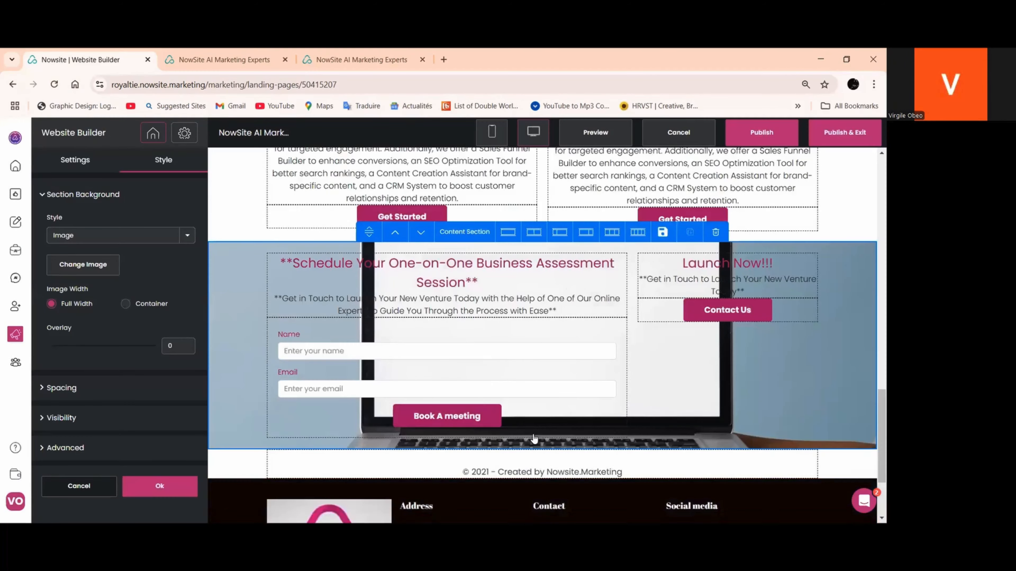
Try single-column and equal two-column layouts for the booking section, restore the wide-and-narrow two-column layout, and apply the section settings
{"action": "scroll", "coordinate": [547, 428], "scroll_direction": "up", "scroll_amount": 3}
{"action": "scroll", "coordinate": [547, 429], "scroll_direction": "down", "scroll_amount": 1}
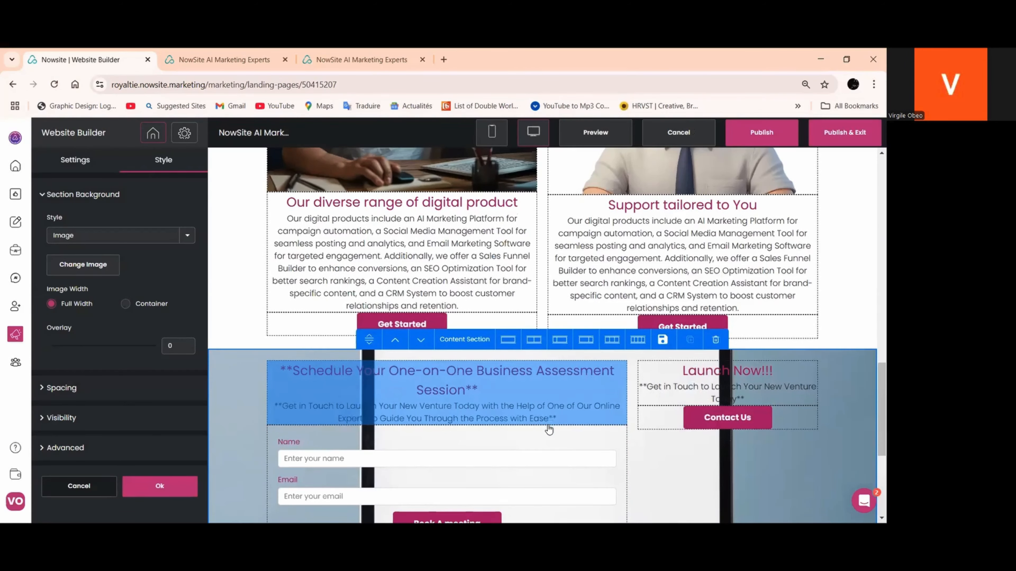
{"action": "scroll", "coordinate": [549, 429], "scroll_direction": "down", "scroll_amount": 3}
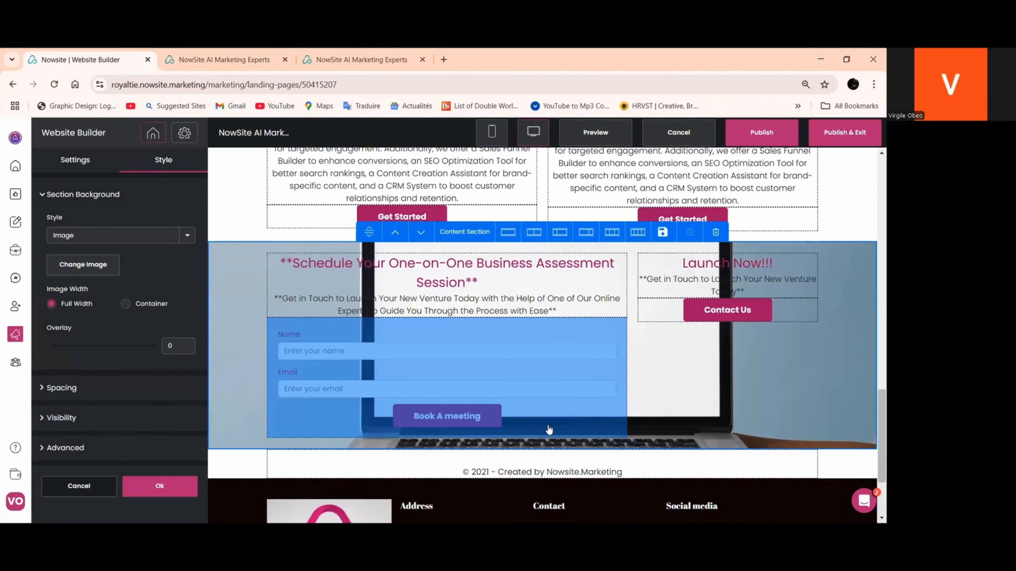
{"action": "left_click", "coordinate": [509, 233]}
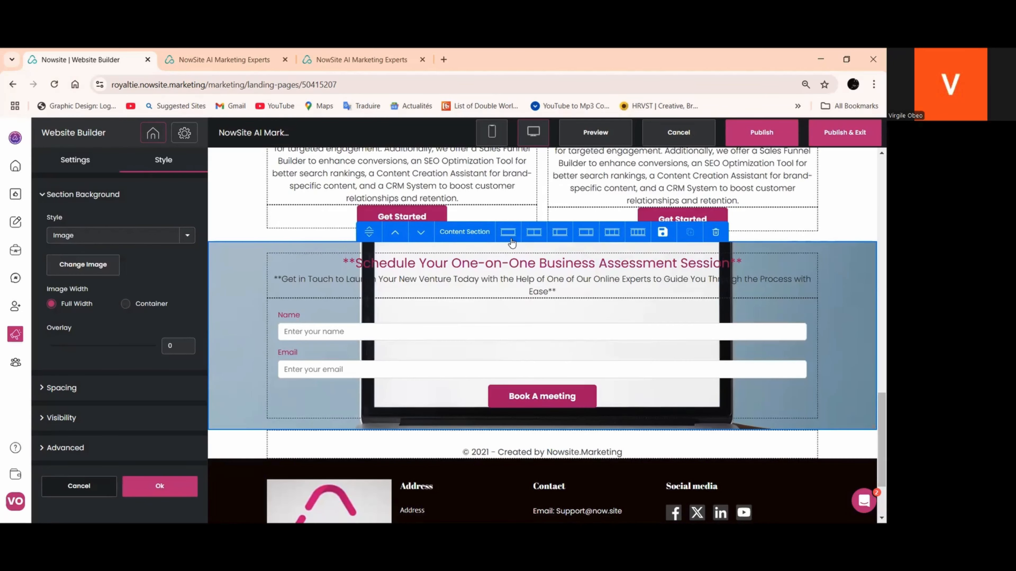
{"action": "left_click", "coordinate": [534, 233]}
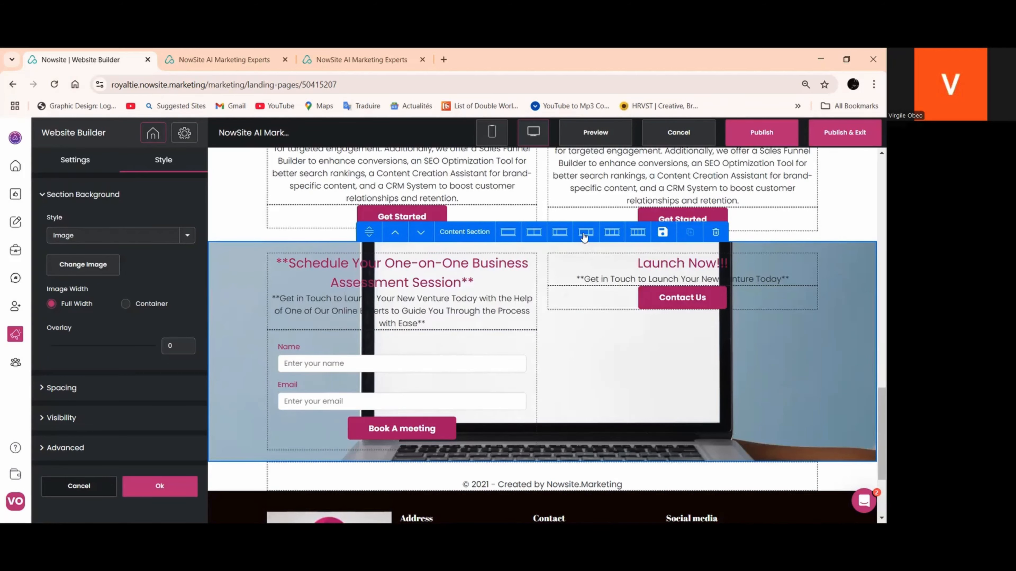
{"action": "left_click", "coordinate": [585, 232]}
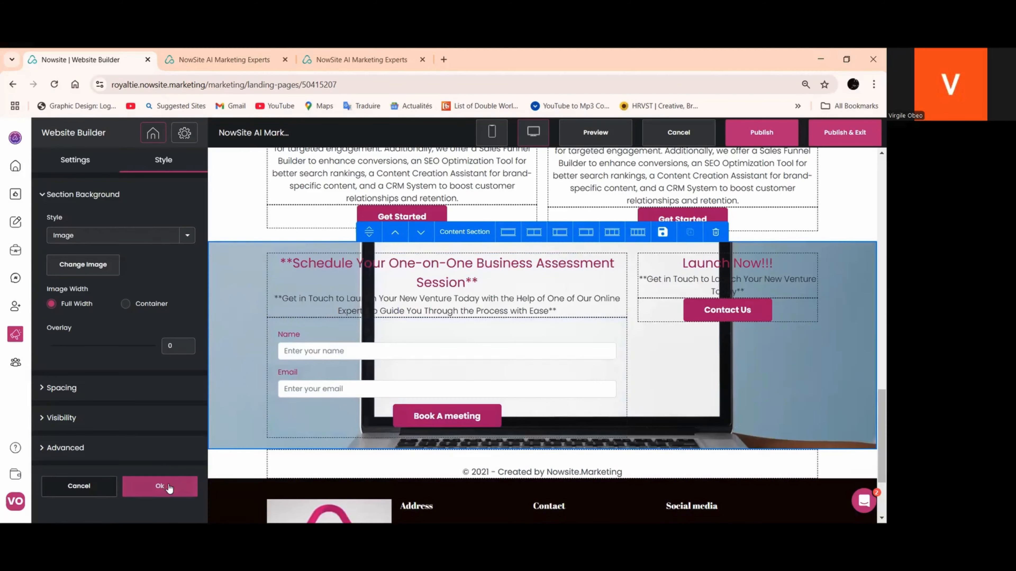
{"action": "left_click", "coordinate": [169, 488]}
Reopen the booking section's background image for replacement and search Pixabay for "marketing"
{"action": "left_click", "coordinate": [239, 336]}
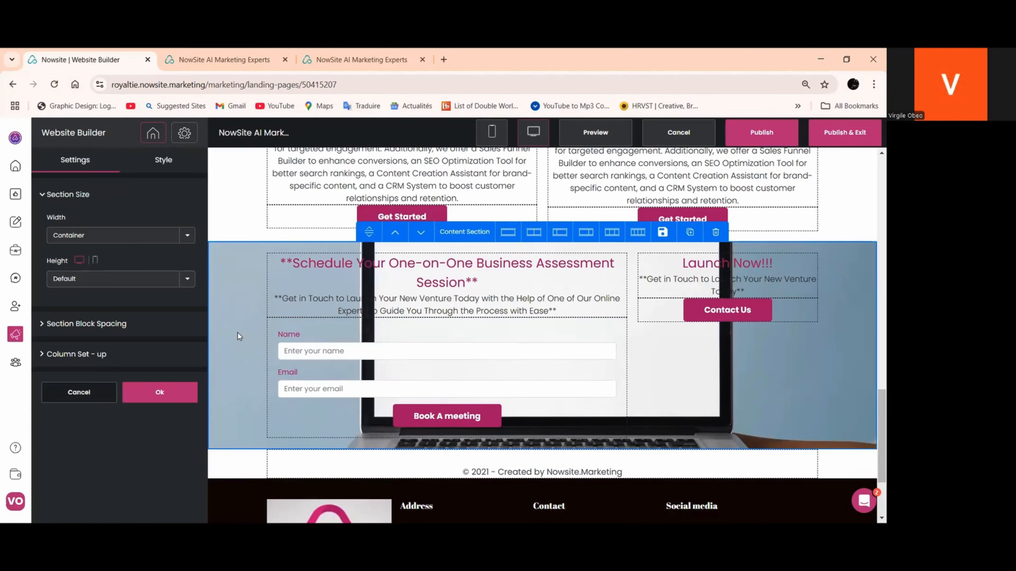
{"action": "left_click", "coordinate": [161, 159]}
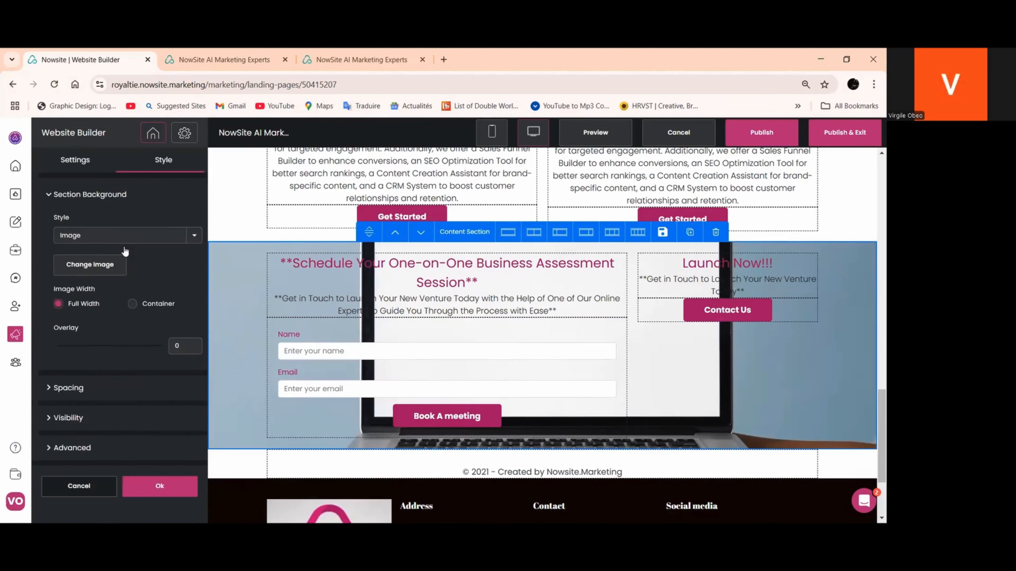
{"action": "left_click", "coordinate": [97, 264]}
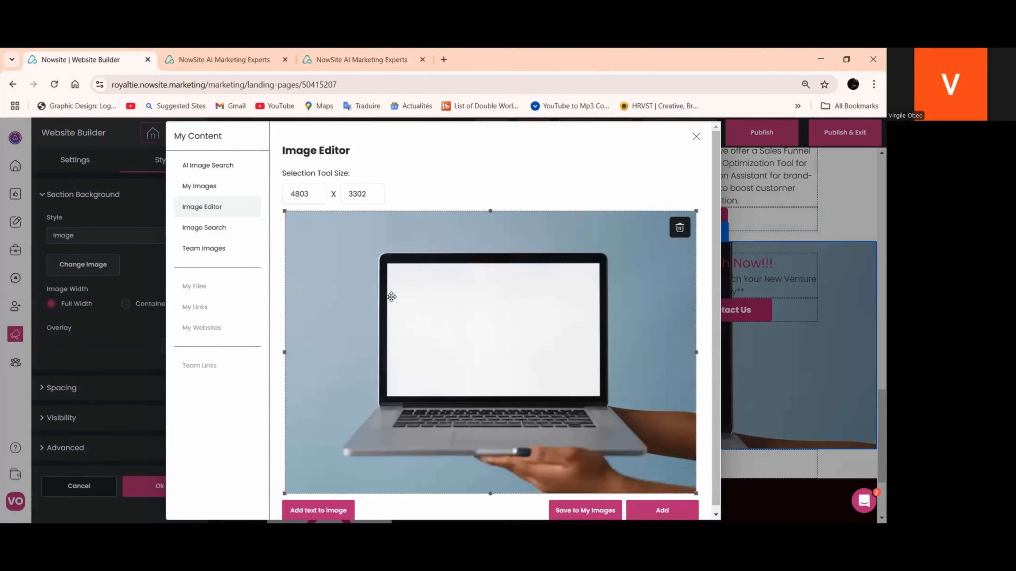
{"action": "scroll", "coordinate": [389, 294], "scroll_direction": "down", "scroll_amount": 1}
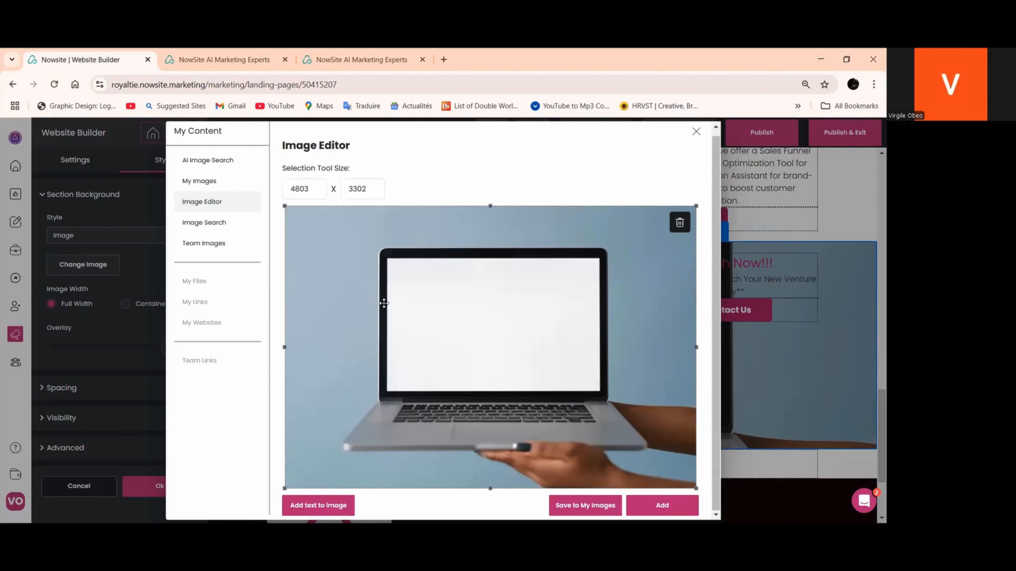
{"action": "left_click", "coordinate": [207, 244]}
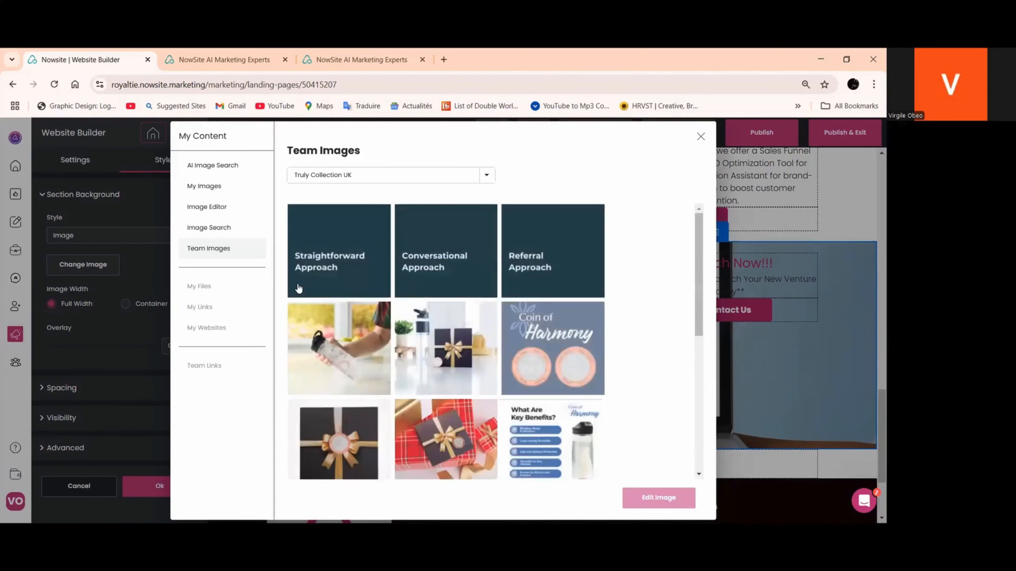
{"action": "left_click", "coordinate": [216, 227]}
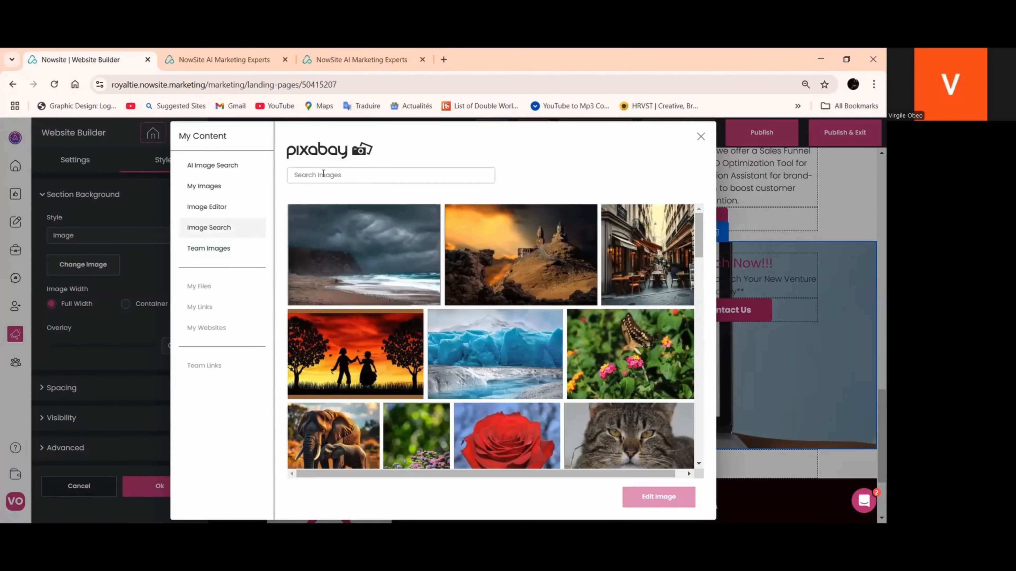
{"action": "type", "text": "marketing"}
Choose the purple and orange overlapping-shapes picture from the marketing results, add it as the booking section's background, and apply the change
{"action": "scroll", "coordinate": [570, 238], "scroll_direction": "down", "scroll_amount": 10}
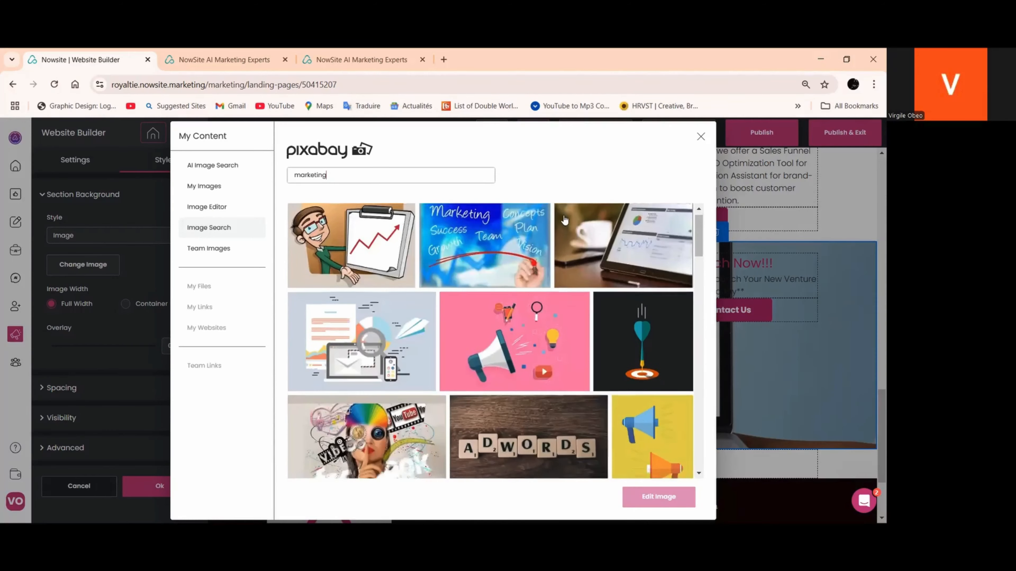
{"action": "scroll", "coordinate": [569, 239], "scroll_direction": "down", "scroll_amount": 10}
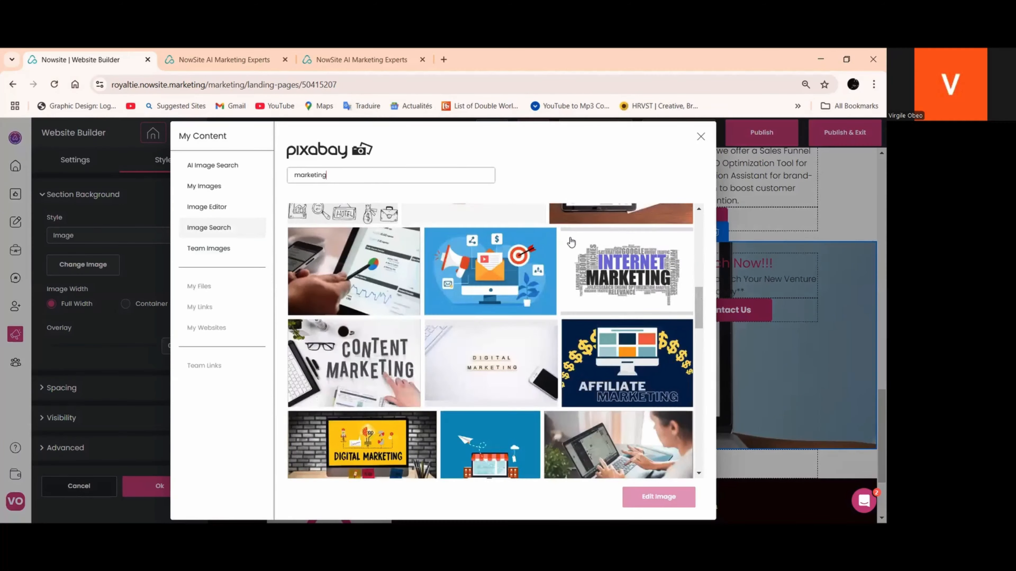
{"action": "scroll", "coordinate": [572, 241], "scroll_direction": "down", "scroll_amount": 8}
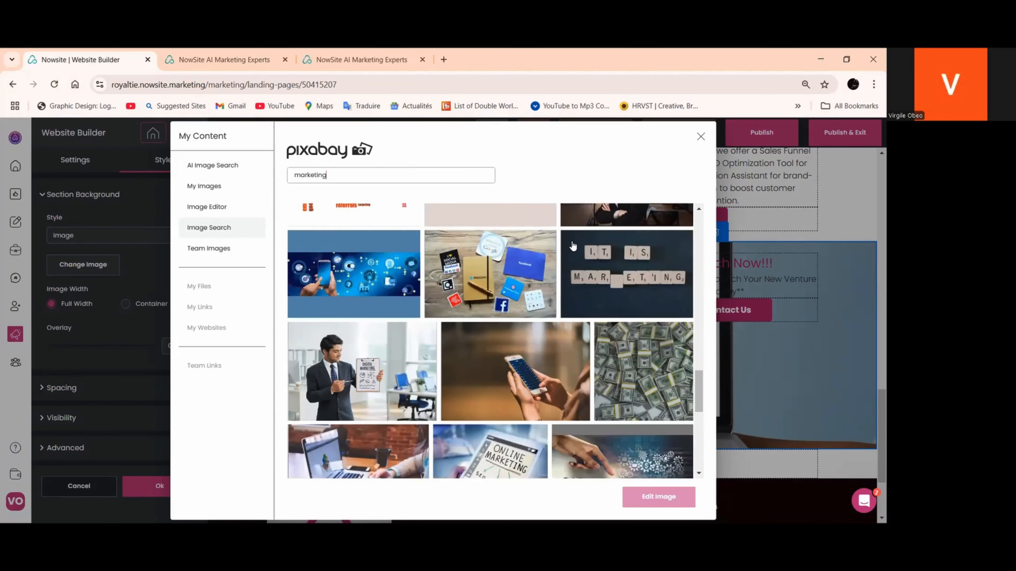
{"action": "scroll", "coordinate": [573, 246], "scroll_direction": "down", "scroll_amount": 10}
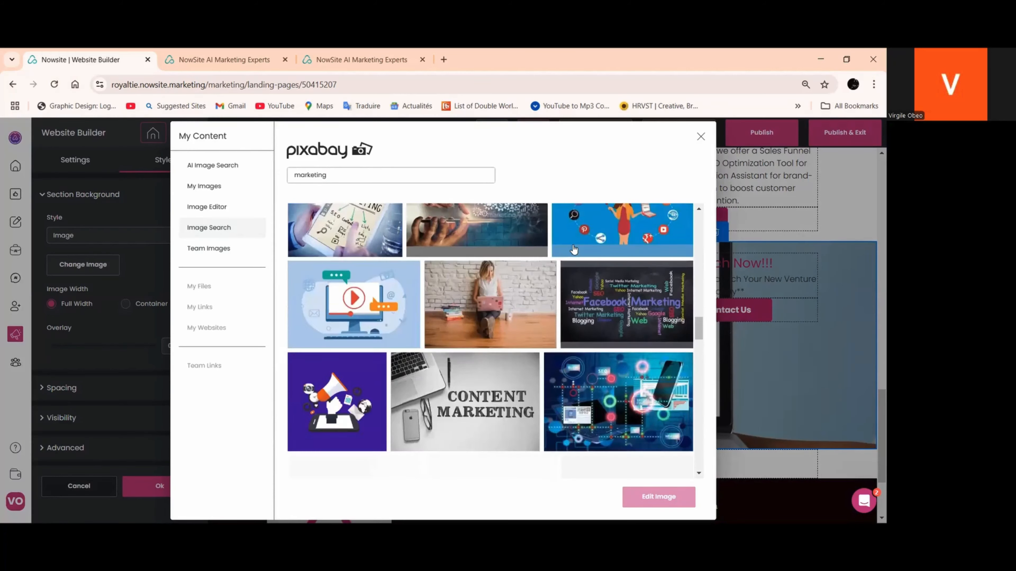
{"action": "scroll", "coordinate": [573, 249], "scroll_direction": "down", "scroll_amount": 10}
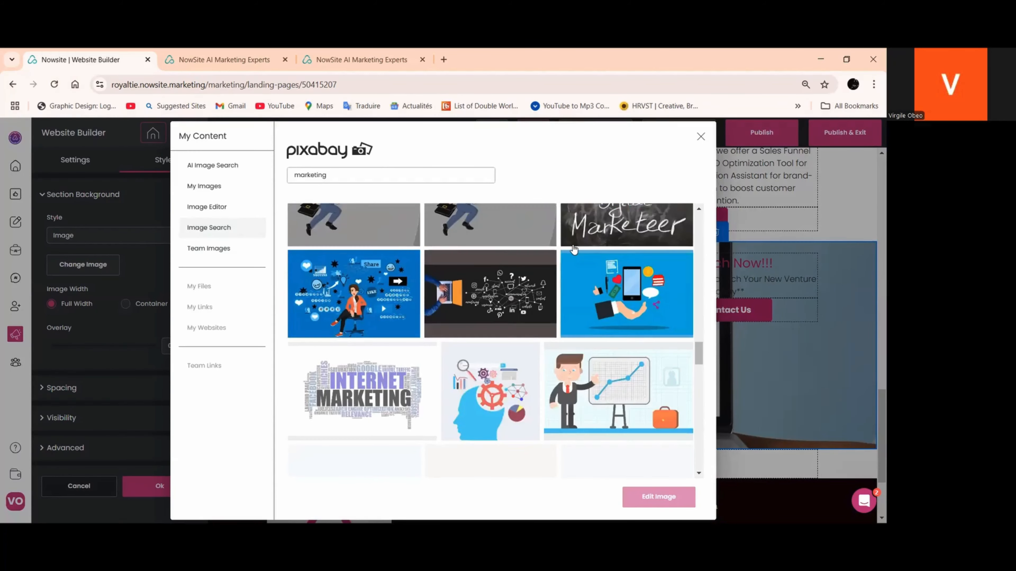
{"action": "scroll", "coordinate": [573, 250], "scroll_direction": "down", "scroll_amount": 8}
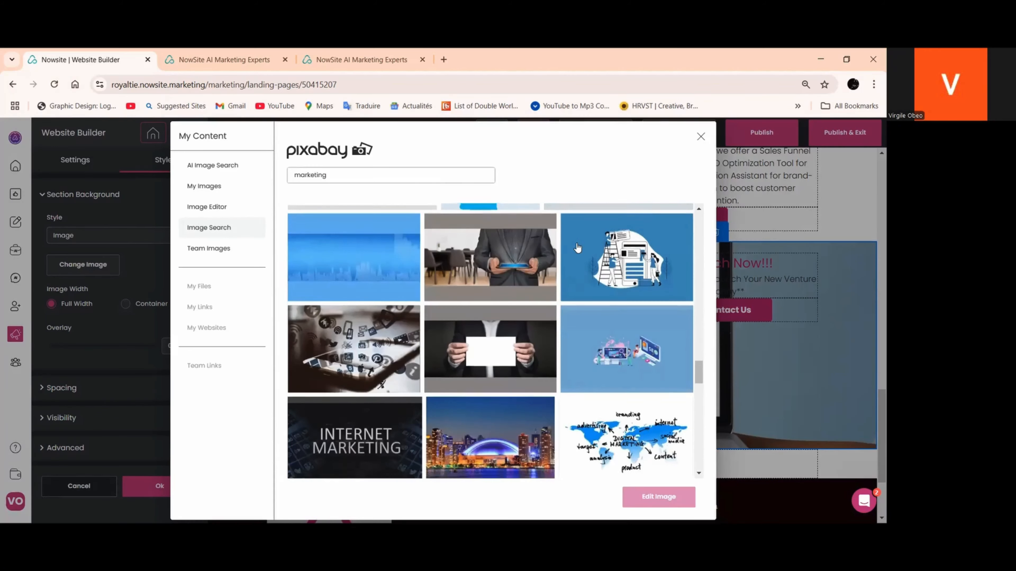
{"action": "scroll", "coordinate": [577, 248], "scroll_direction": "down", "scroll_amount": 10}
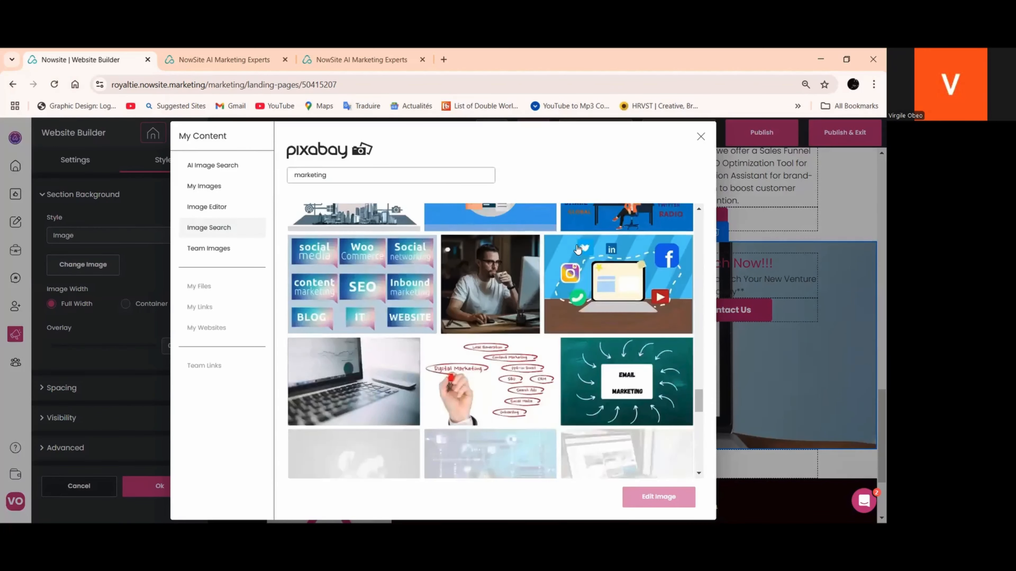
{"action": "scroll", "coordinate": [577, 248], "scroll_direction": "down", "scroll_amount": 10}
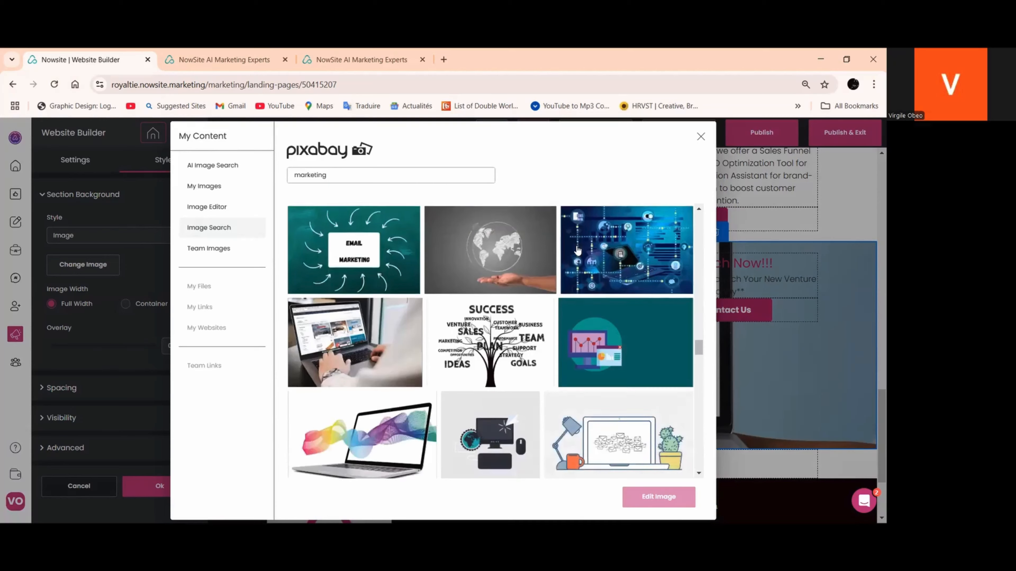
{"action": "scroll", "coordinate": [577, 250], "scroll_direction": "down", "scroll_amount": 10}
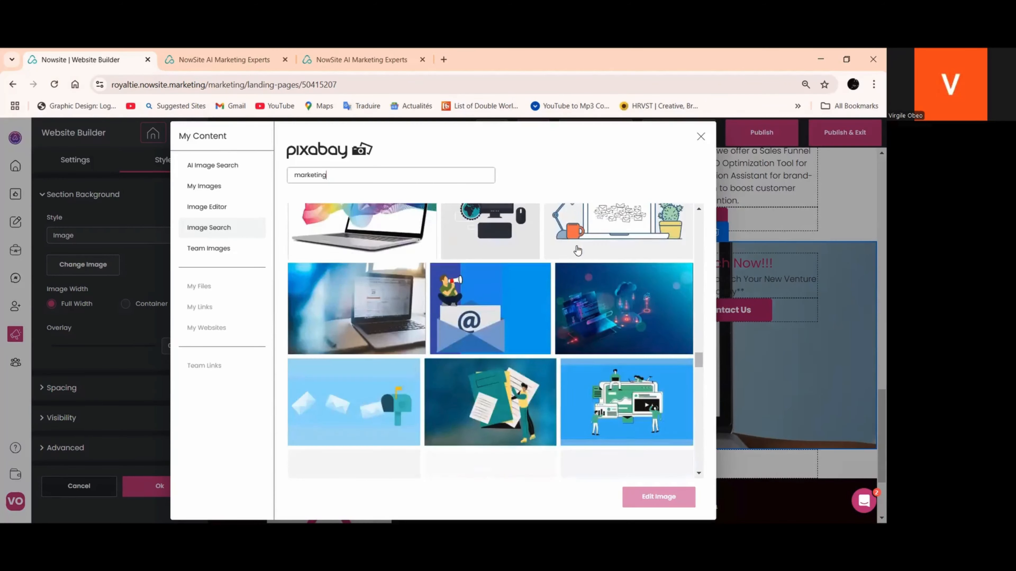
{"action": "scroll", "coordinate": [577, 250], "scroll_direction": "down", "scroll_amount": 5}
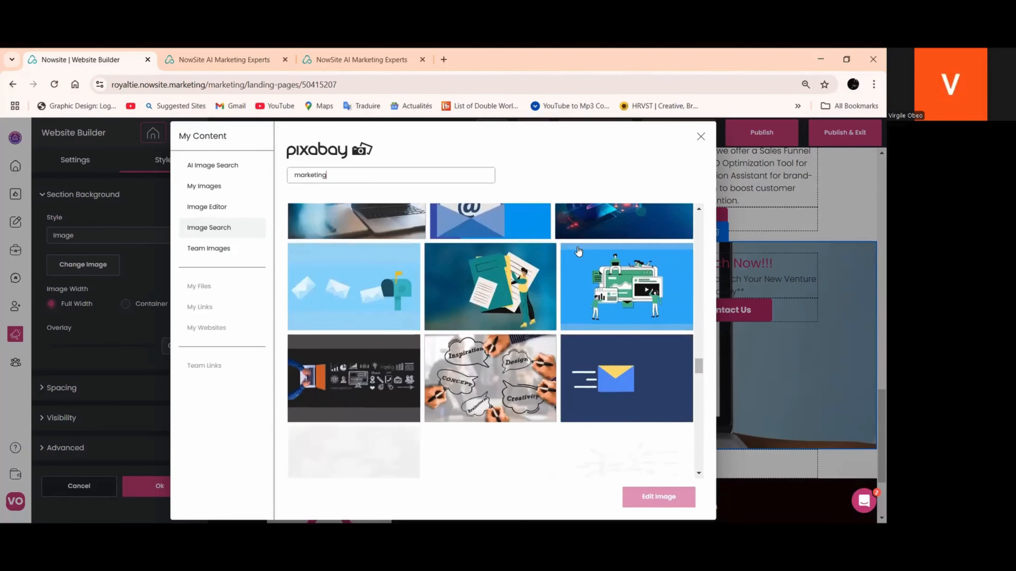
{"action": "scroll", "coordinate": [578, 251], "scroll_direction": "down", "scroll_amount": 10}
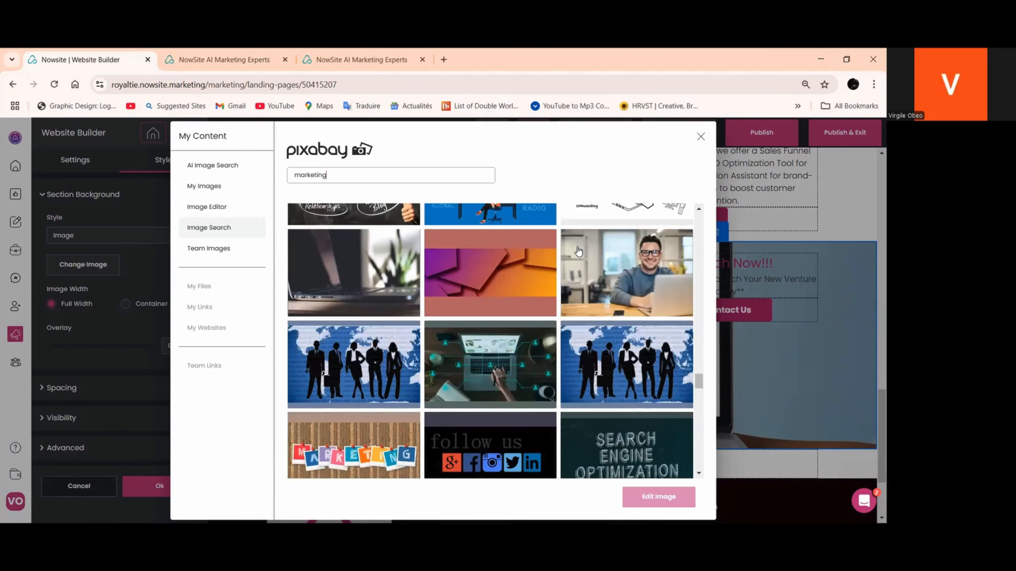
{"action": "left_click", "coordinate": [516, 273]}
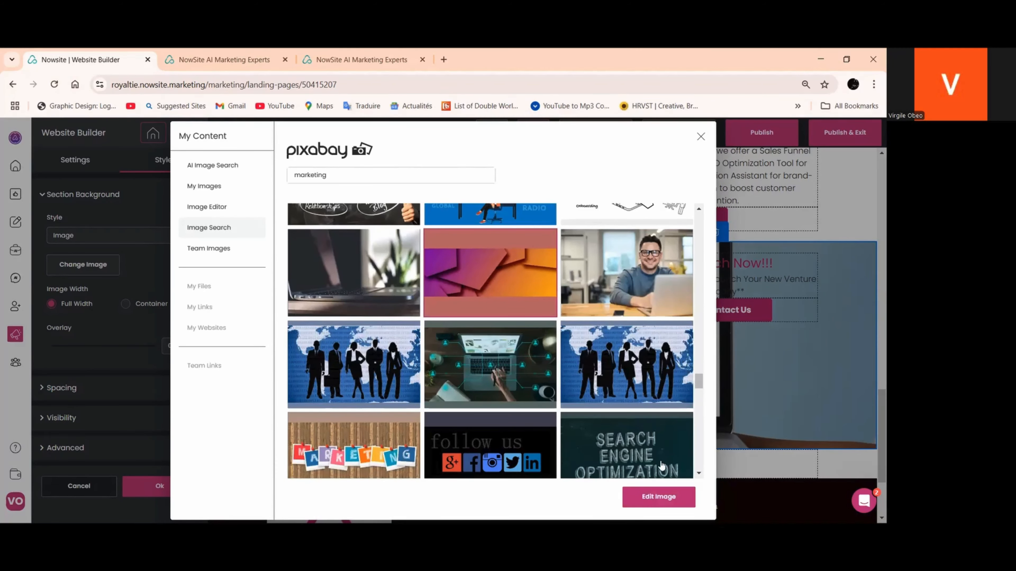
{"action": "left_click", "coordinate": [642, 497]}
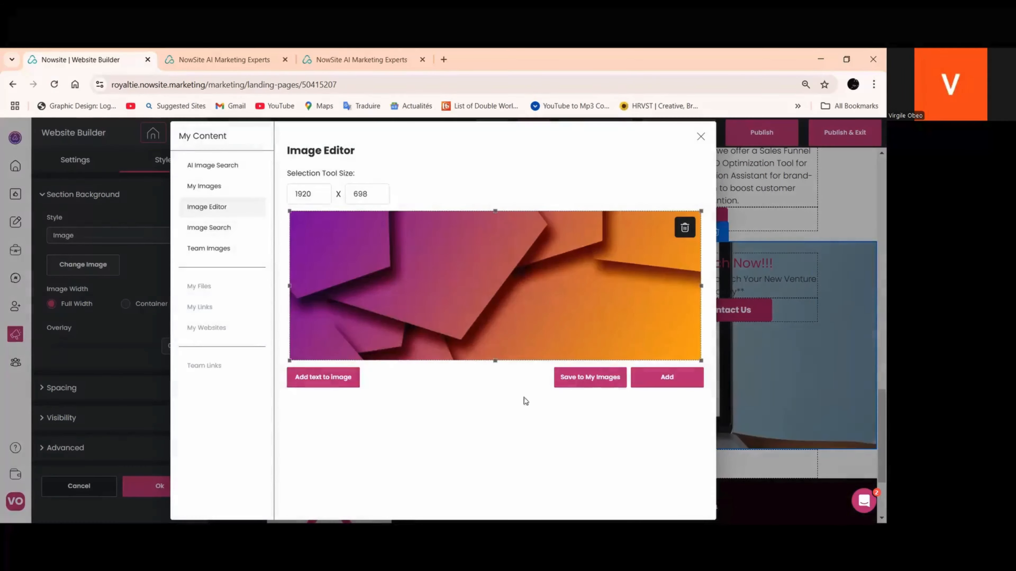
{"action": "left_click", "coordinate": [666, 378]}
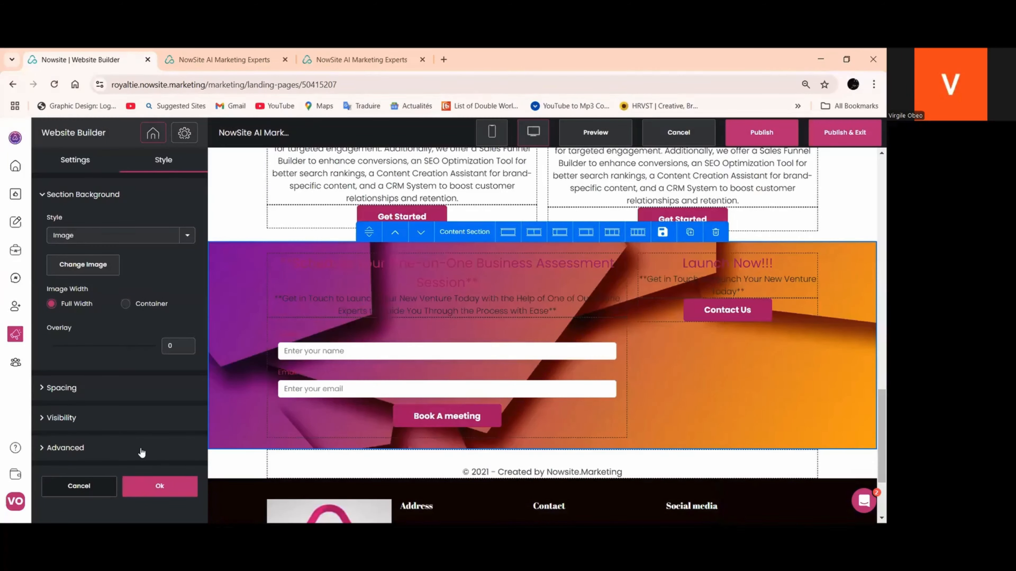
{"action": "left_click", "coordinate": [160, 487]}
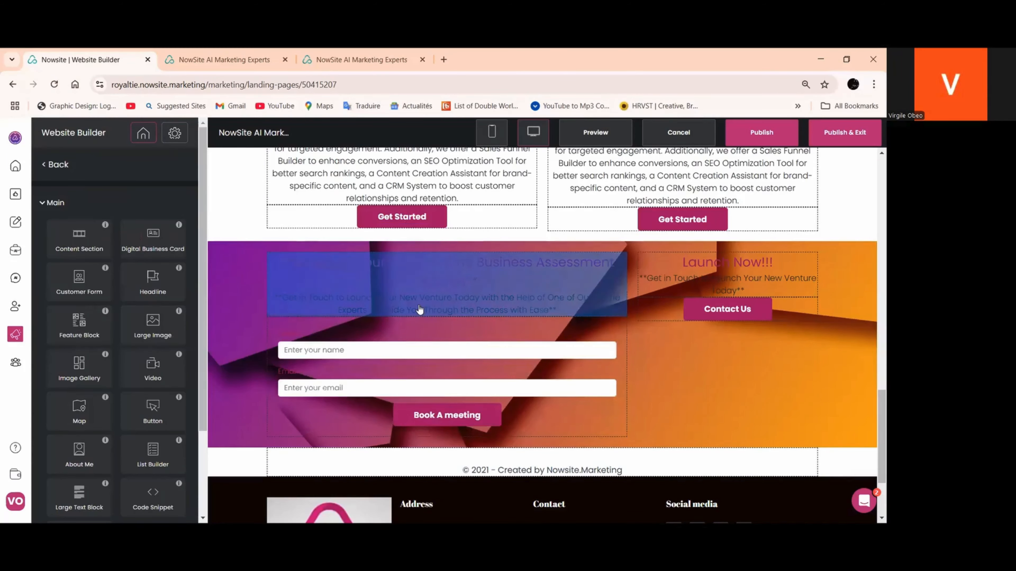
Set the heading colour of the booking section's "Schedule Your One-on-One Business Assessment Session" headline to light pink #eaa8ce
{"action": "left_click", "coordinate": [420, 309]}
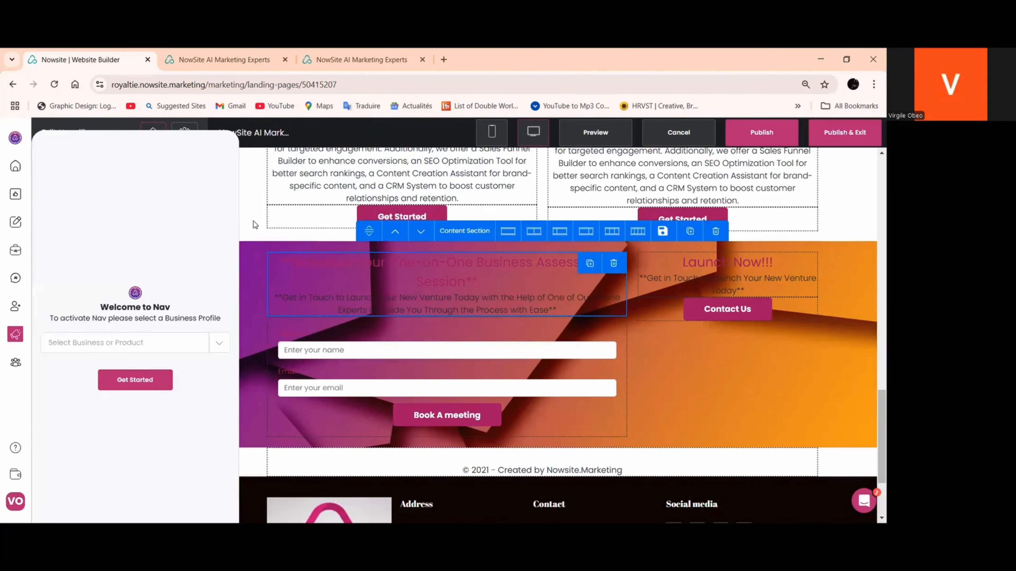
{"action": "left_click", "coordinate": [252, 208]}
{"action": "left_click", "coordinate": [331, 302]}
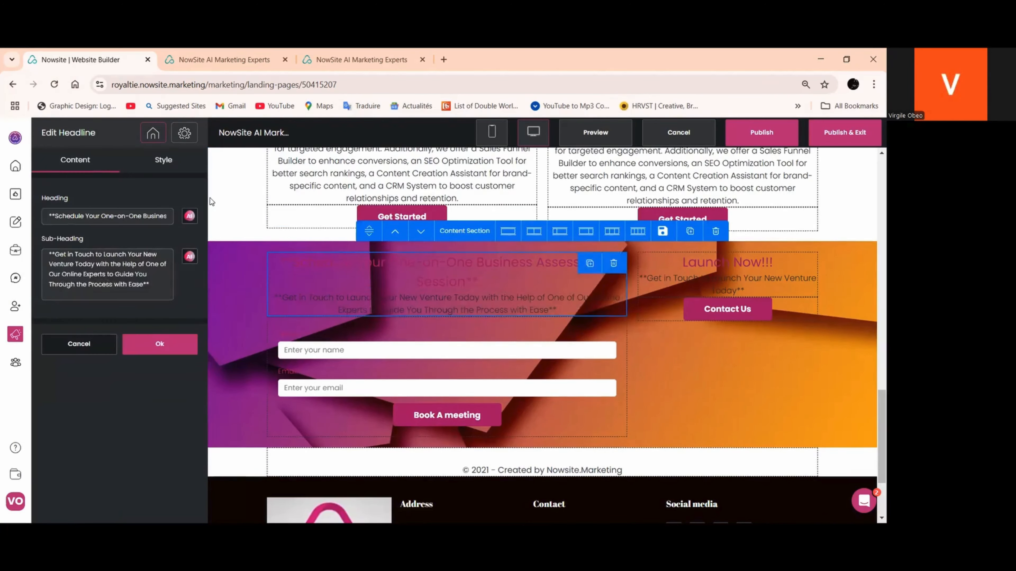
{"action": "left_click", "coordinate": [164, 161]}
{"action": "left_click", "coordinate": [90, 256]}
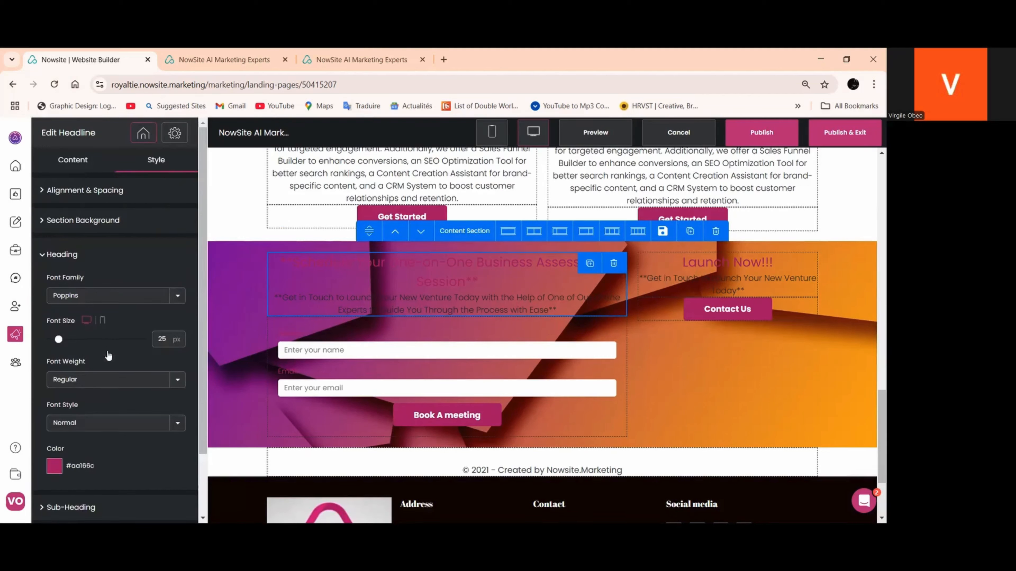
{"action": "scroll", "coordinate": [85, 408], "scroll_direction": "down", "scroll_amount": 2}
{"action": "left_click", "coordinate": [55, 392]}
{"action": "left_click", "coordinate": [101, 382]}
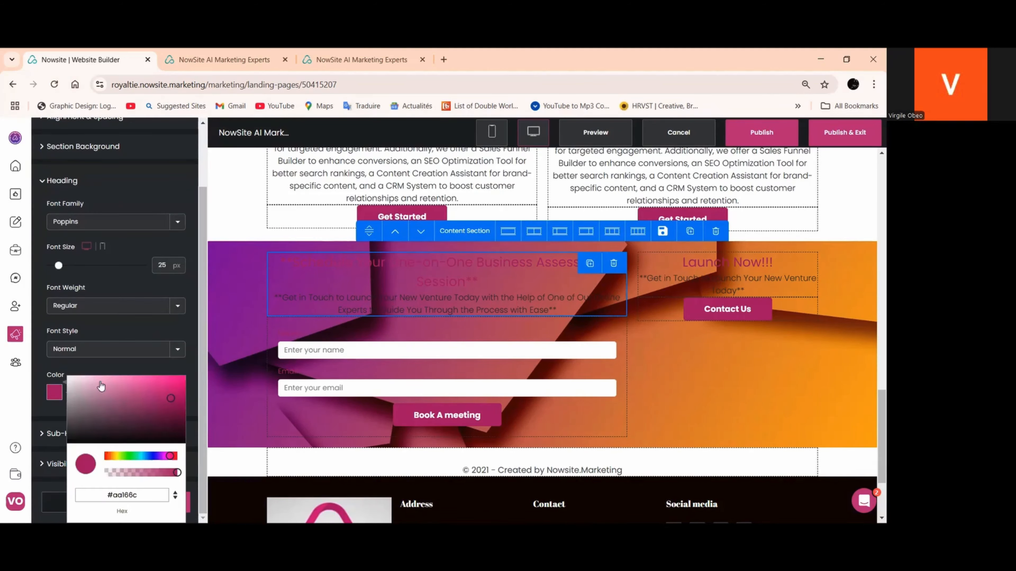
{"action": "left_click", "coordinate": [117, 362]}
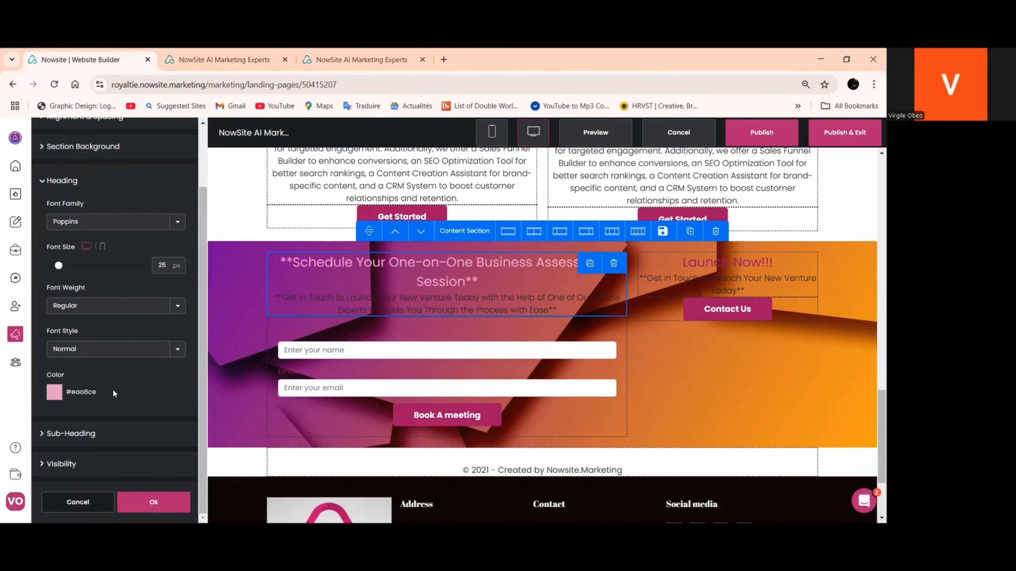
Set the sub-heading colour of the booking section's assessment headline to off-white #fbf5f5
{"action": "left_click", "coordinate": [92, 434]}
{"action": "left_click", "coordinate": [55, 432]}
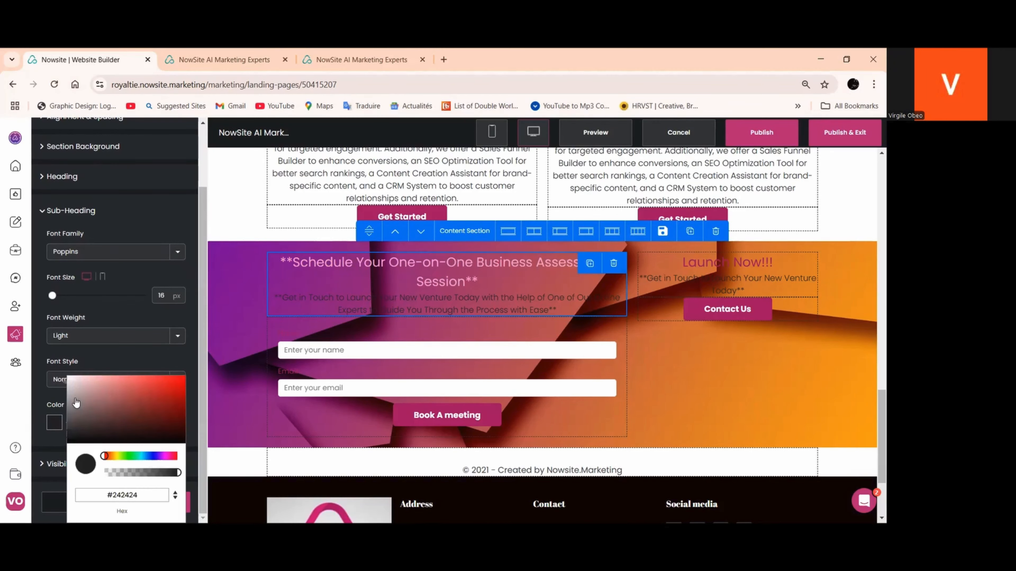
{"action": "left_click", "coordinate": [71, 379]}
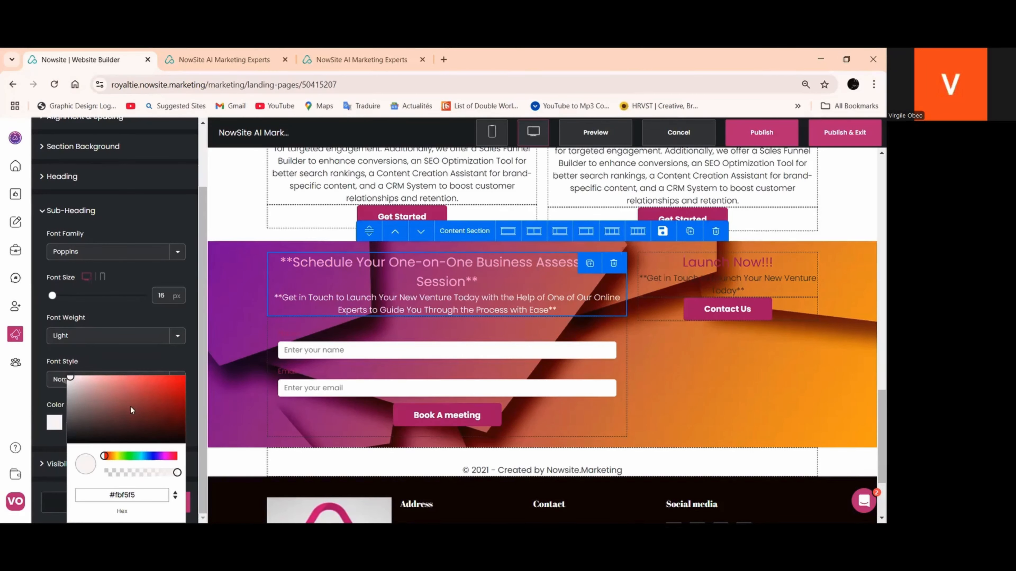
{"action": "left_click", "coordinate": [230, 394]}
{"action": "left_click", "coordinate": [233, 325]}
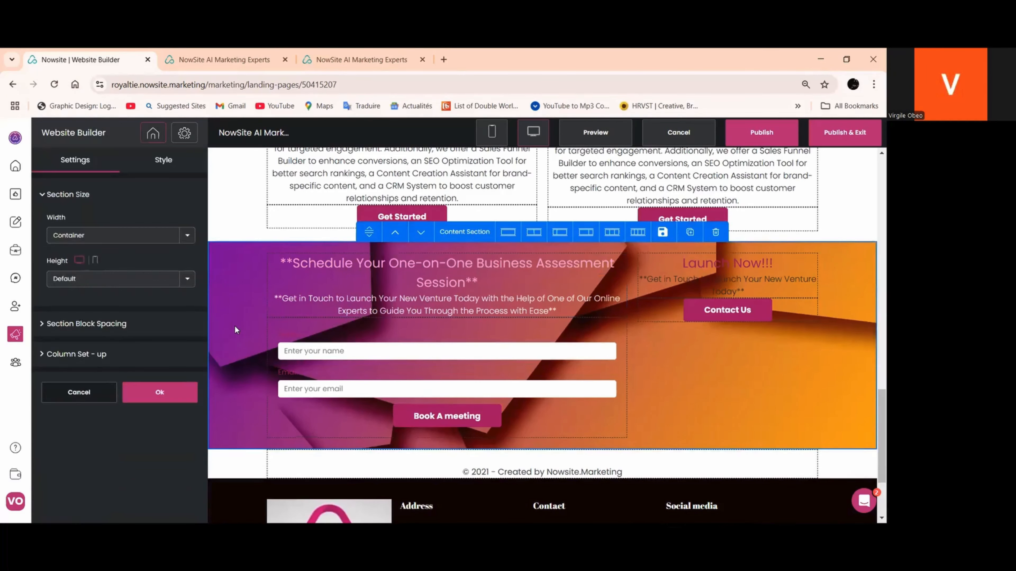
Set the label colour of the booking form's Name and Email fields to grey #807d7e
{"action": "left_click", "coordinate": [297, 354]}
{"action": "left_click", "coordinate": [164, 159]}
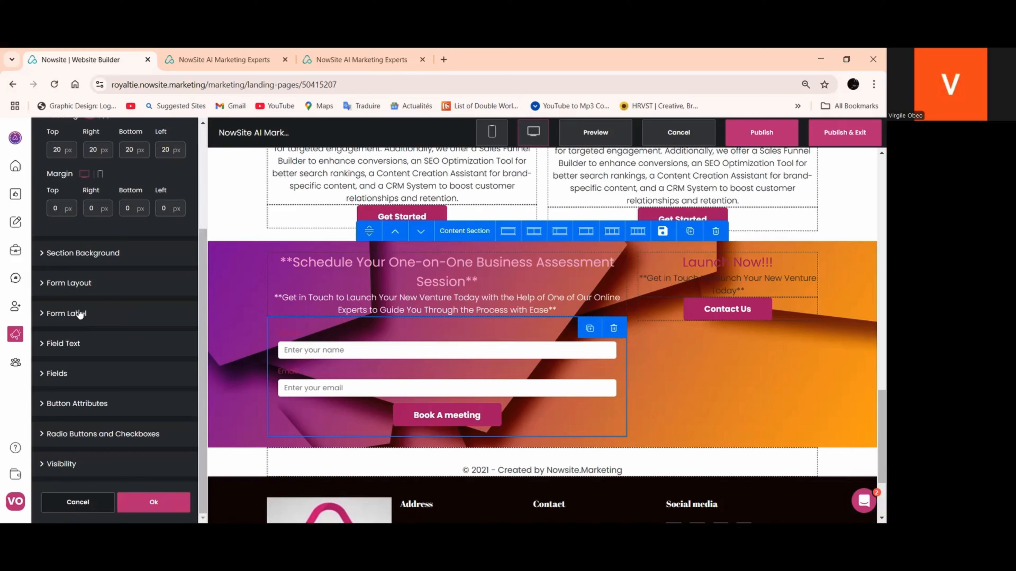
{"action": "left_click", "coordinate": [80, 314]}
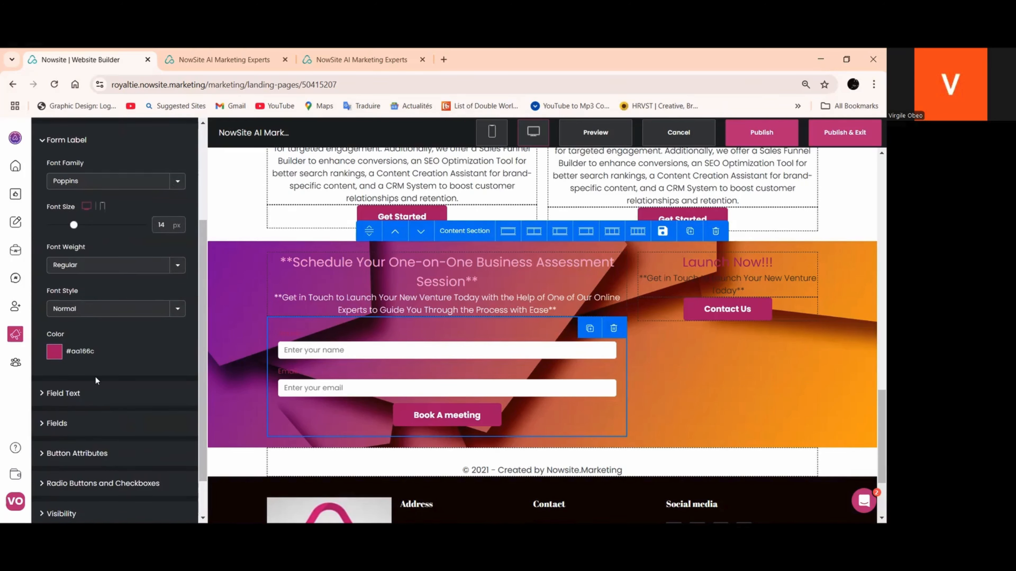
{"action": "left_click", "coordinate": [55, 353]}
{"action": "left_click", "coordinate": [75, 373]}
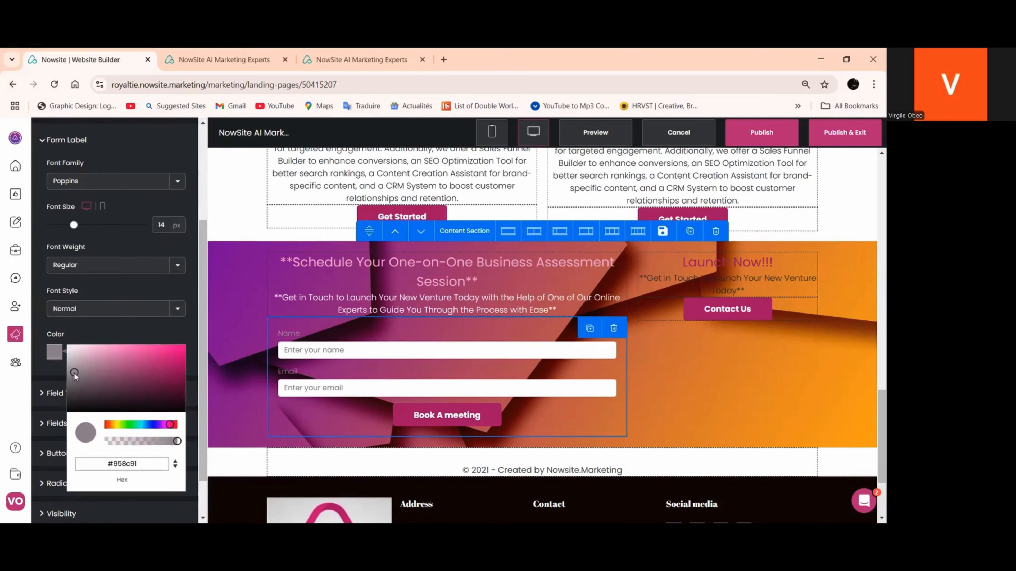
{"action": "left_click", "coordinate": [70, 378]}
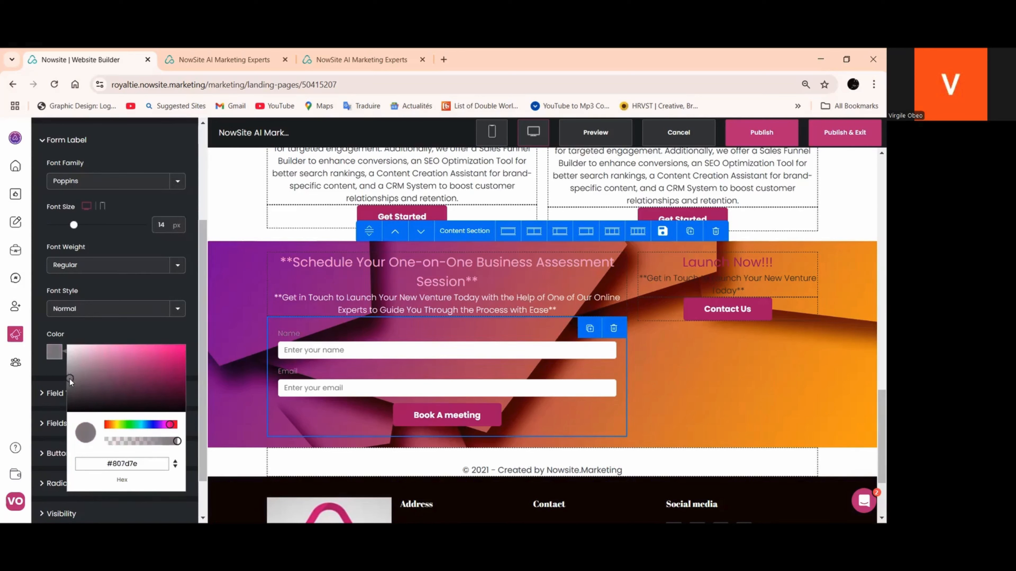
{"action": "left_click", "coordinate": [90, 330]}
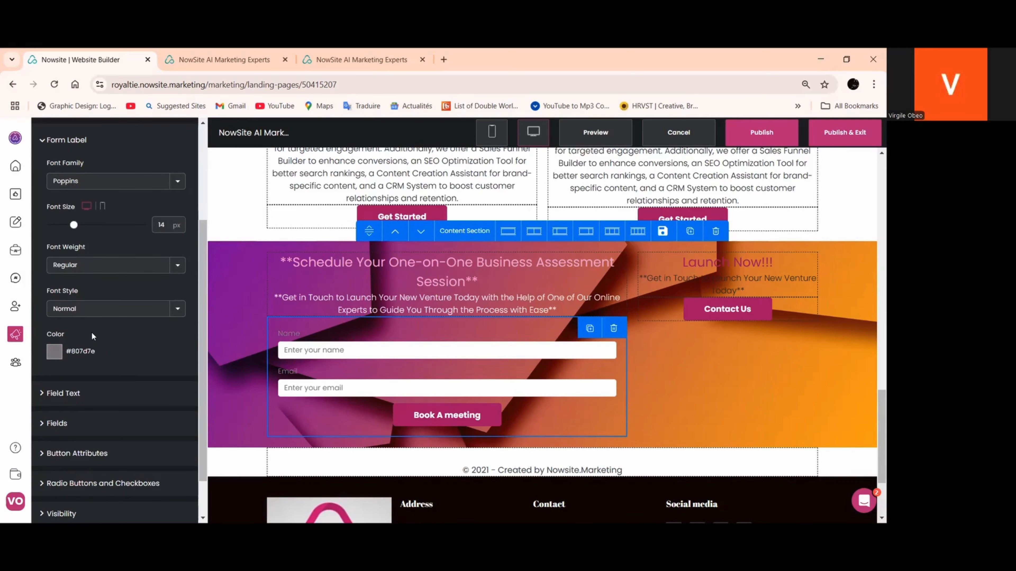
Set the booking form's field text colour to dark magenta #89026a and apply the form styling
{"action": "left_click", "coordinate": [74, 392]}
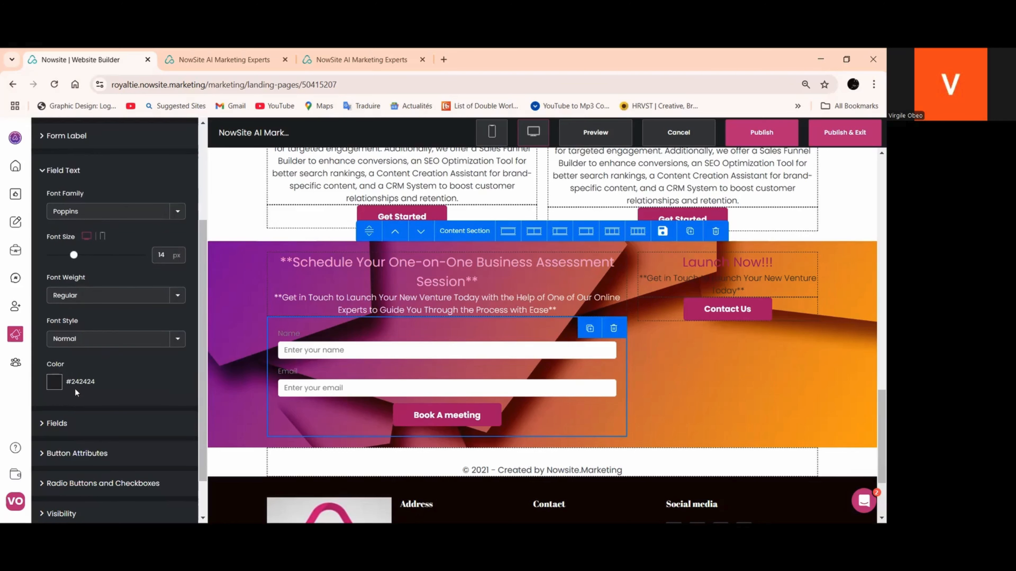
{"action": "left_click", "coordinate": [56, 384]}
{"action": "left_click", "coordinate": [168, 455]}
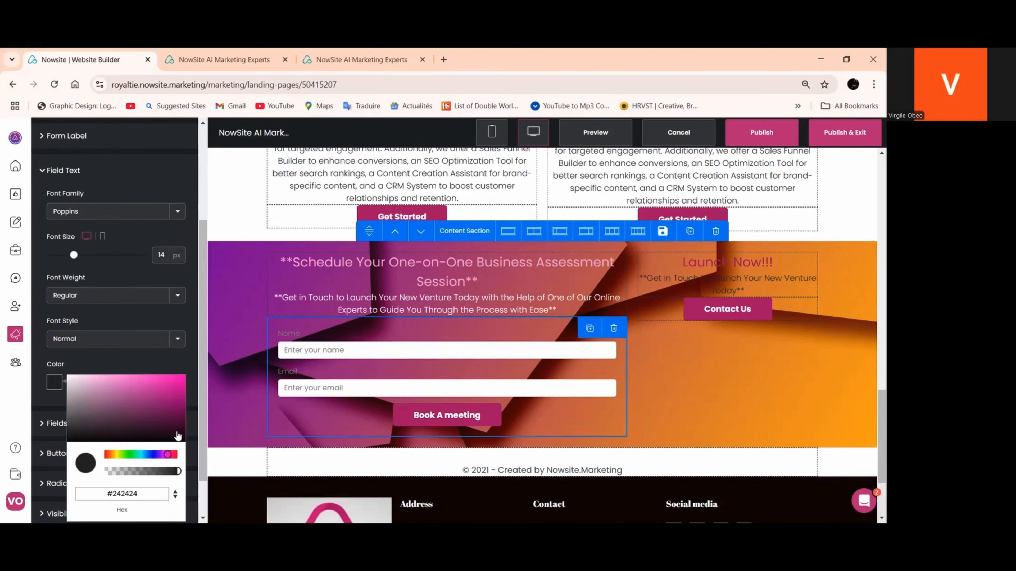
{"action": "left_click", "coordinate": [179, 414]}
{"action": "left_click", "coordinate": [183, 401]}
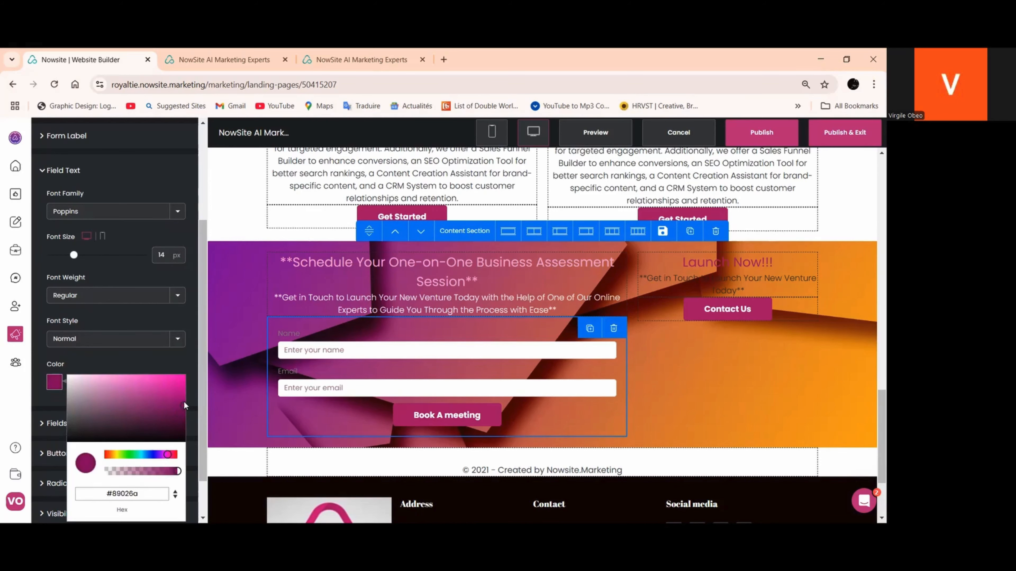
{"action": "left_click", "coordinate": [153, 502]}
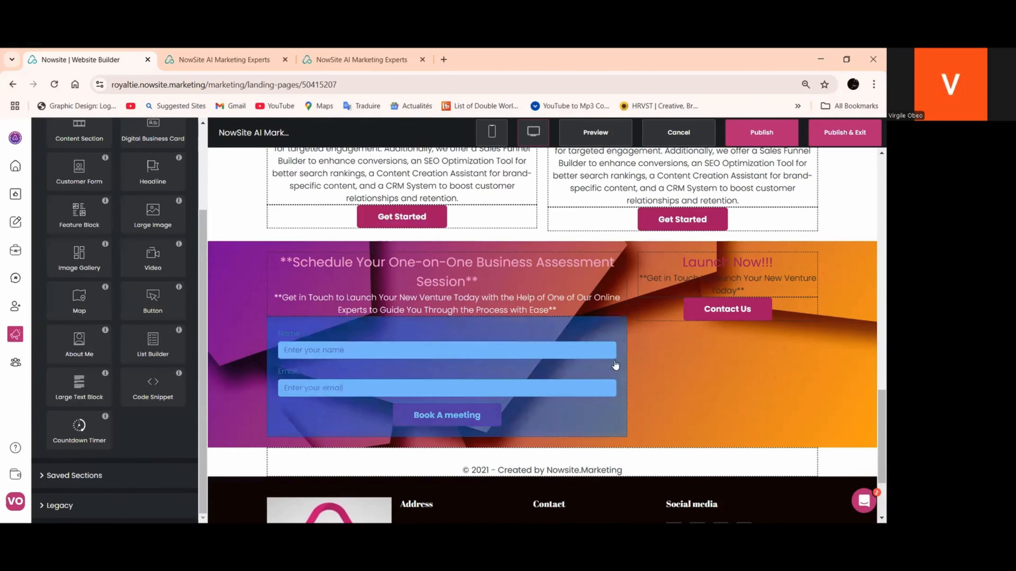
Set the booking section's vertical content position to Bottom and apply the section settings
{"action": "left_click", "coordinate": [250, 309]}
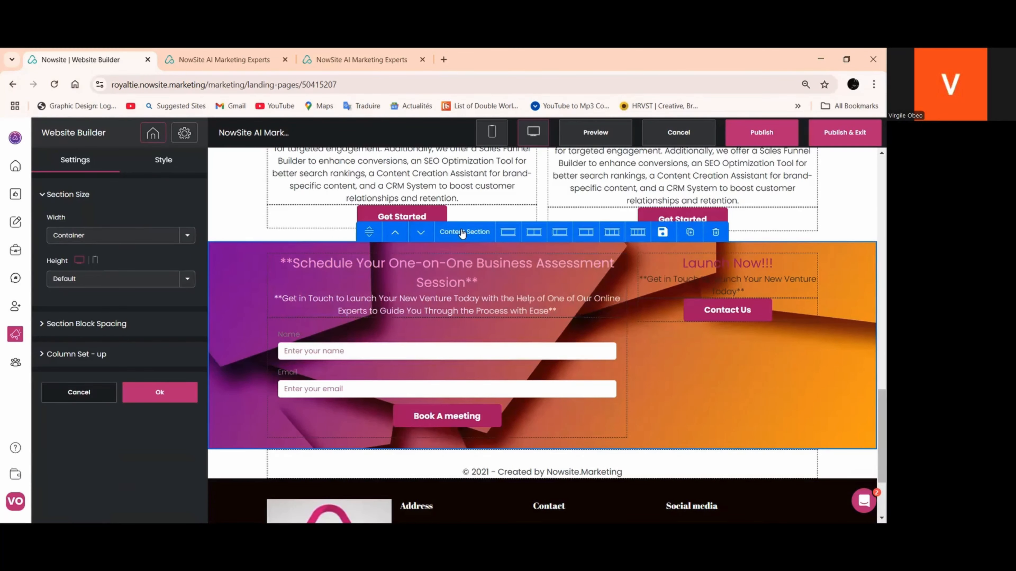
{"action": "left_click", "coordinate": [178, 332]}
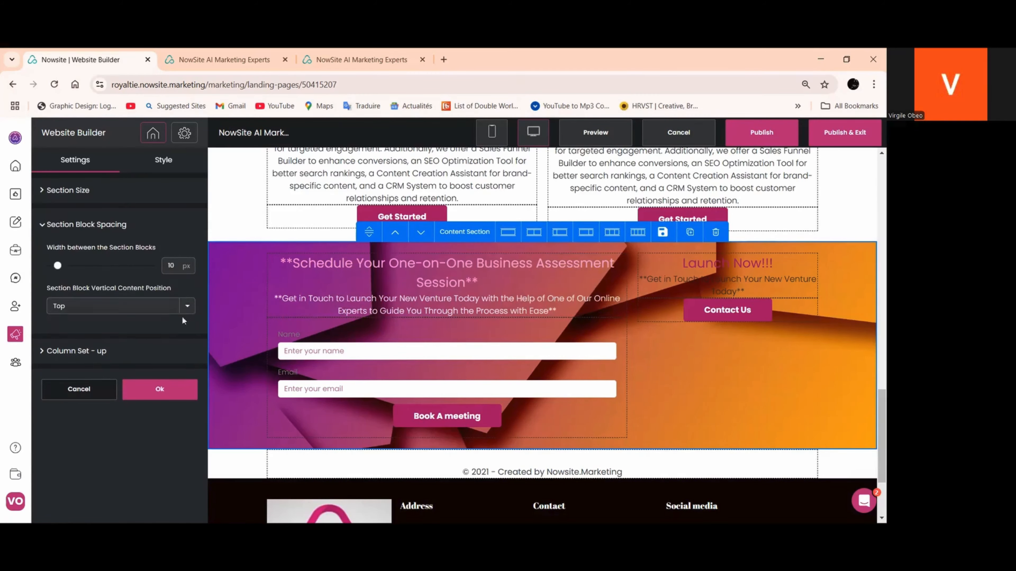
{"action": "left_click", "coordinate": [188, 313]}
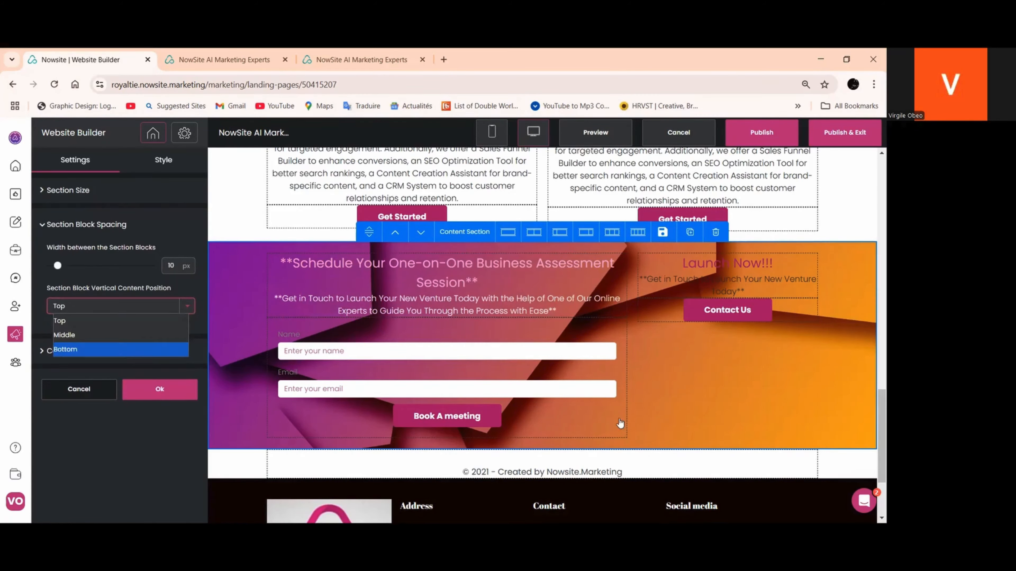
{"action": "left_click", "coordinate": [125, 351]}
{"action": "left_click", "coordinate": [164, 391]}
Set the "Launch Now!!!" heading colour to light orange #fdcd99 and apply the headline styling
{"action": "scroll", "coordinate": [631, 297], "scroll_direction": "down", "scroll_amount": 3}
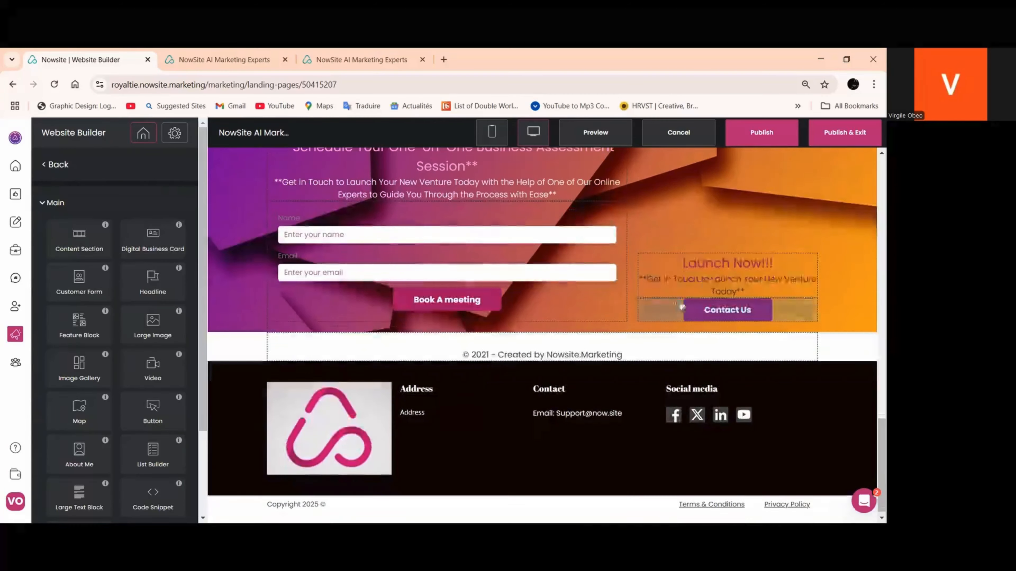
{"action": "left_click", "coordinate": [640, 295]}
{"action": "left_click", "coordinate": [163, 162]}
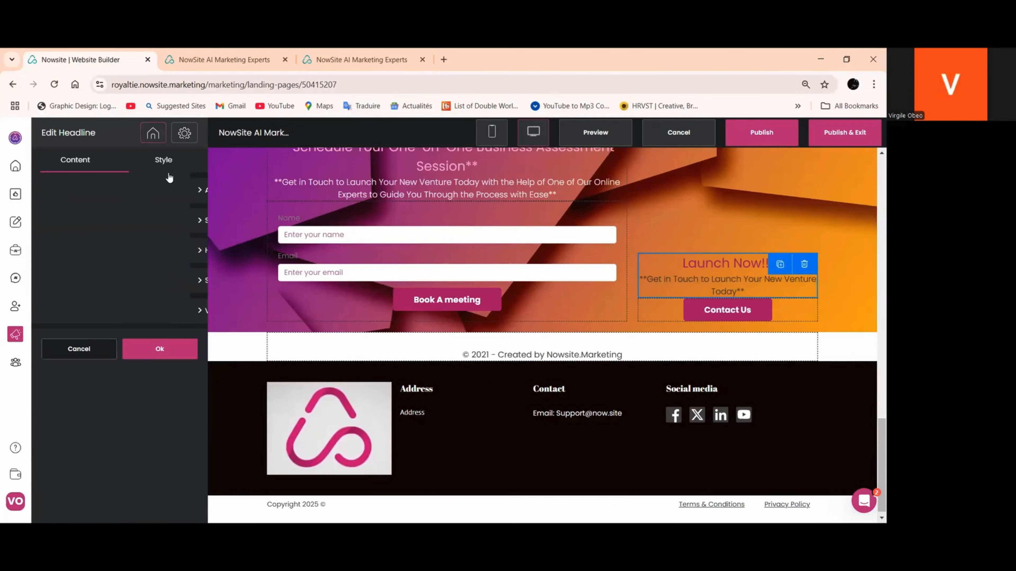
{"action": "left_click", "coordinate": [62, 254]}
{"action": "left_click", "coordinate": [56, 468]}
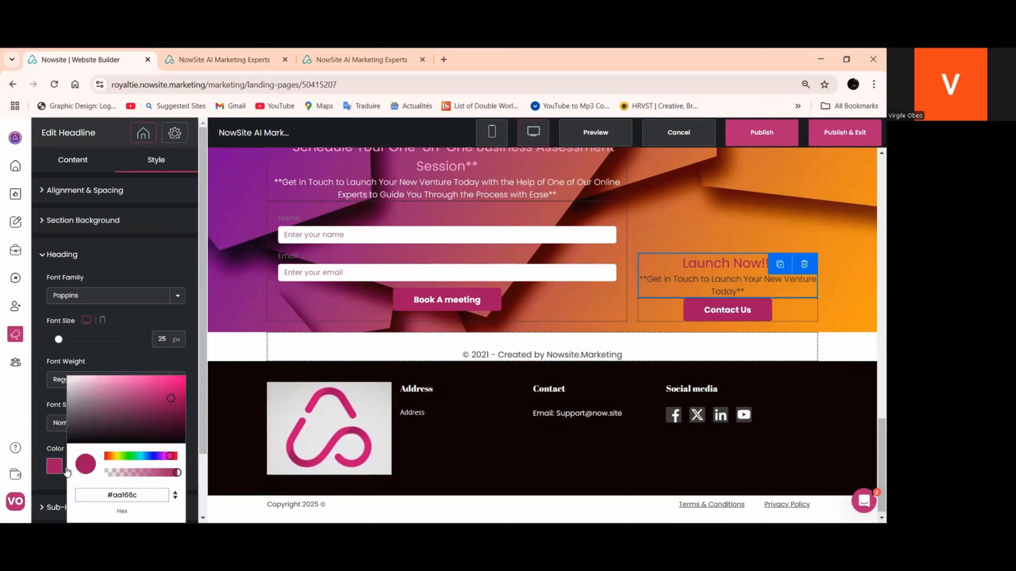
{"action": "left_click", "coordinate": [110, 456]}
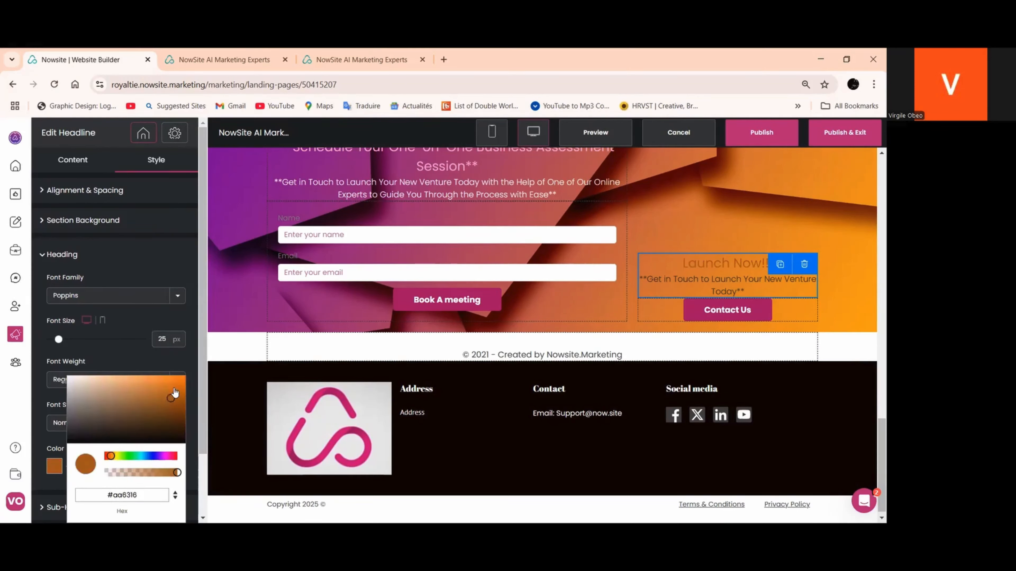
{"action": "left_click_drag", "start_coordinate": [175, 394], "coordinate": [126, 358]}
{"action": "left_click", "coordinate": [127, 358]}
{"action": "scroll", "coordinate": [102, 476], "scroll_direction": "down", "scroll_amount": 2}
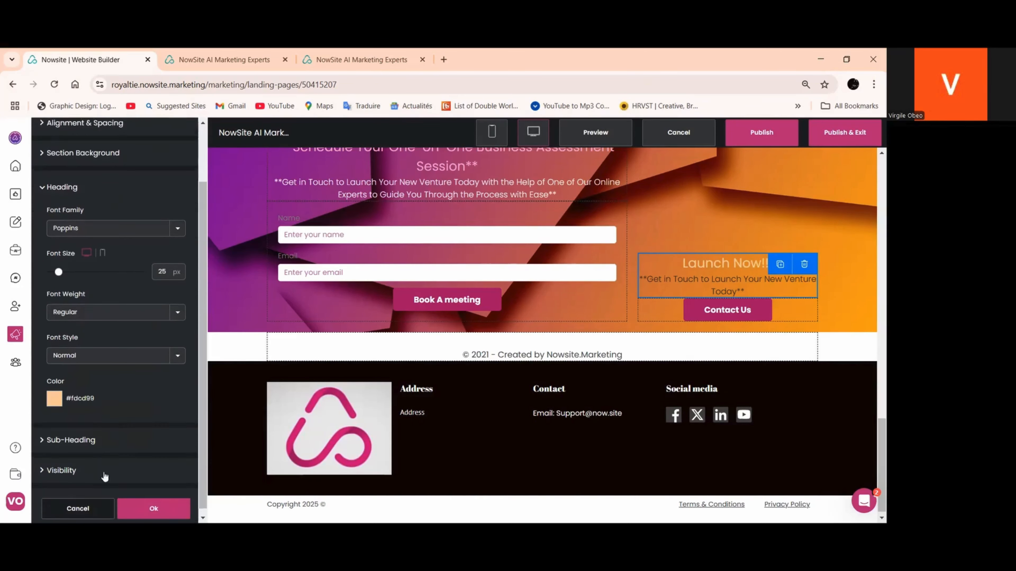
{"action": "left_click", "coordinate": [132, 501]}
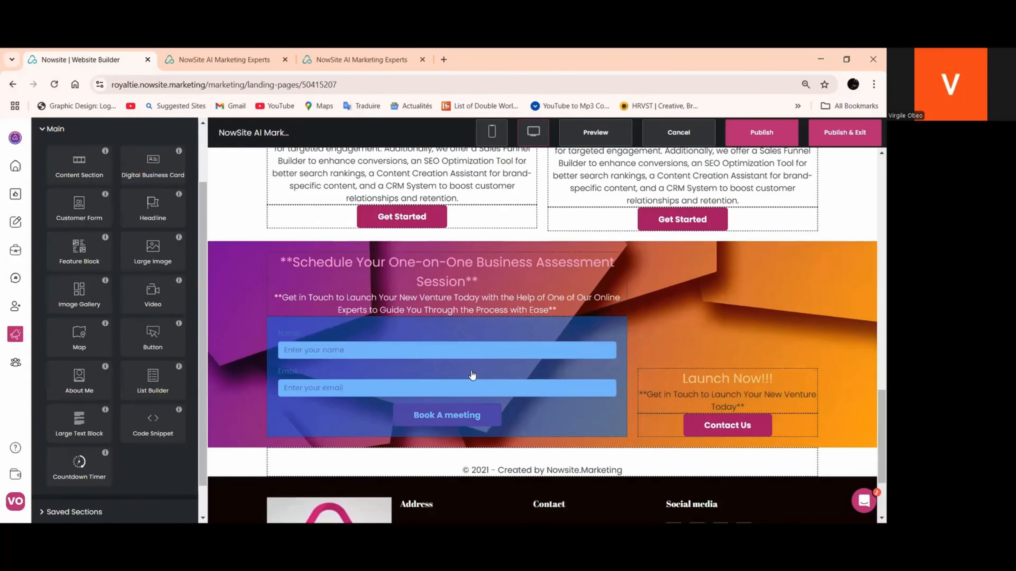
Publish the updated page and review its introduction, product and support, and booking sections
{"action": "scroll", "coordinate": [700, 246], "scroll_direction": "down", "scroll_amount": 3}
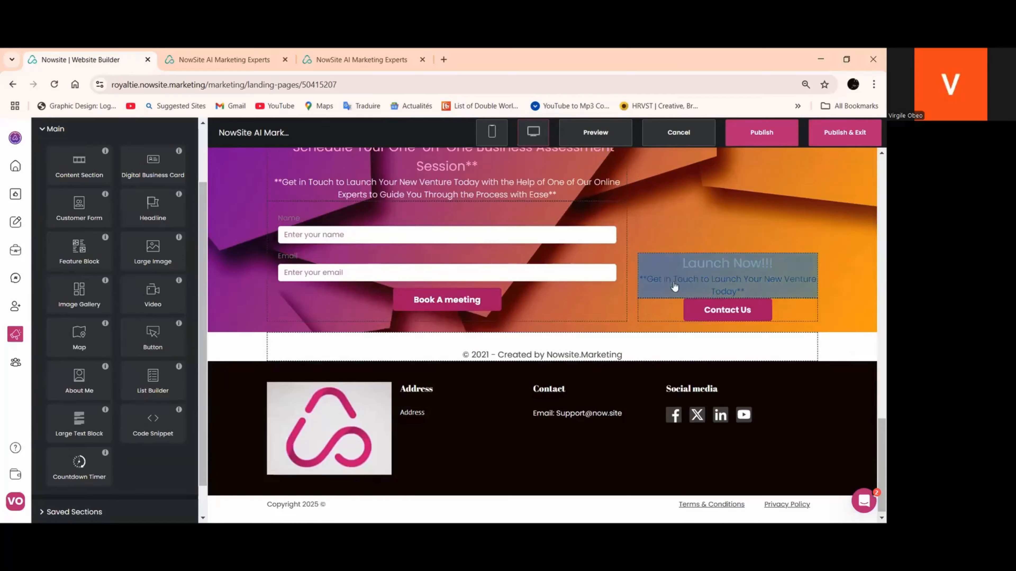
{"action": "scroll", "coordinate": [481, 302], "scroll_direction": "up", "scroll_amount": 3}
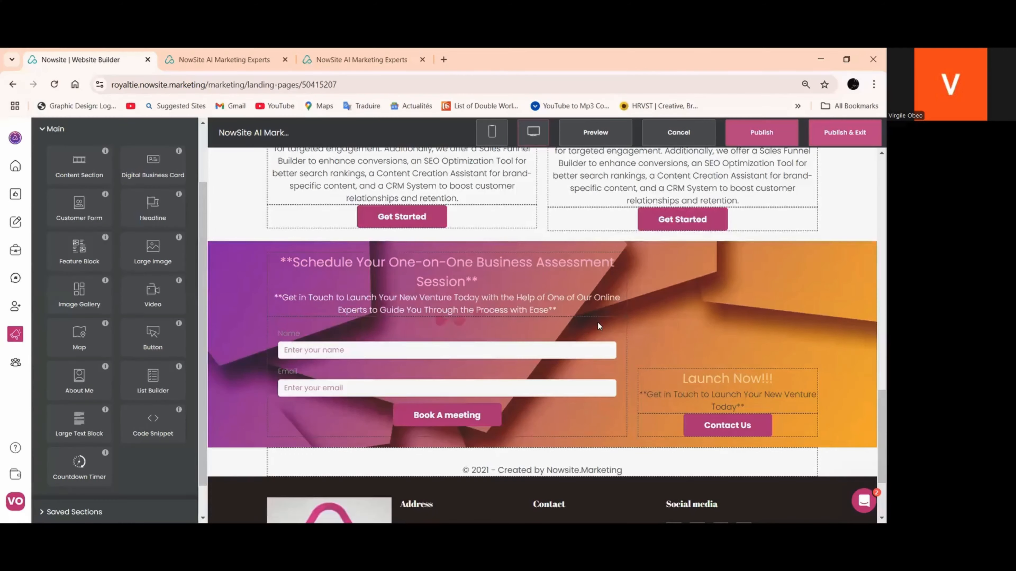
{"action": "scroll", "coordinate": [612, 328], "scroll_direction": "up", "scroll_amount": 10}
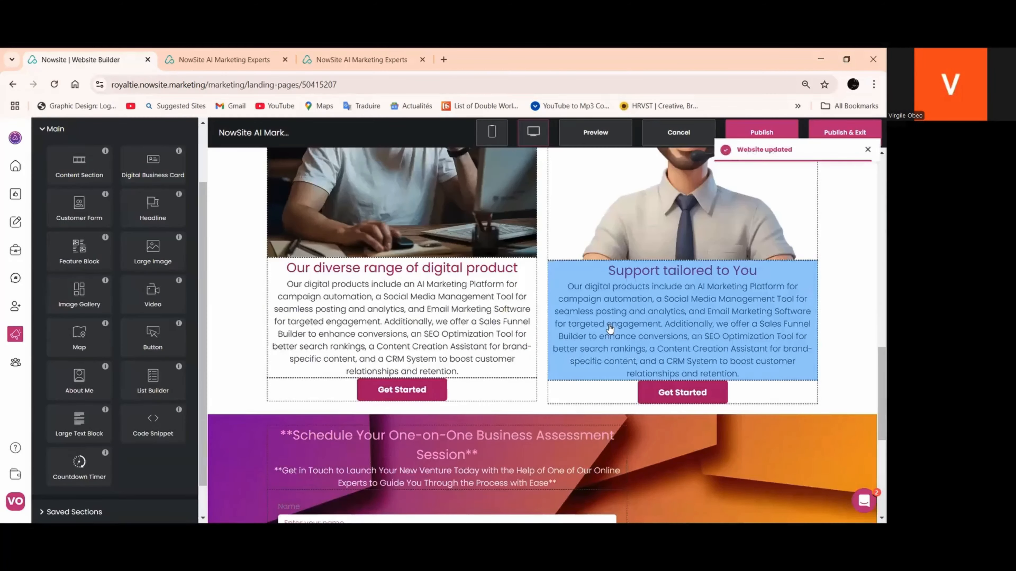
{"action": "scroll", "coordinate": [603, 322], "scroll_direction": "down", "scroll_amount": 6}
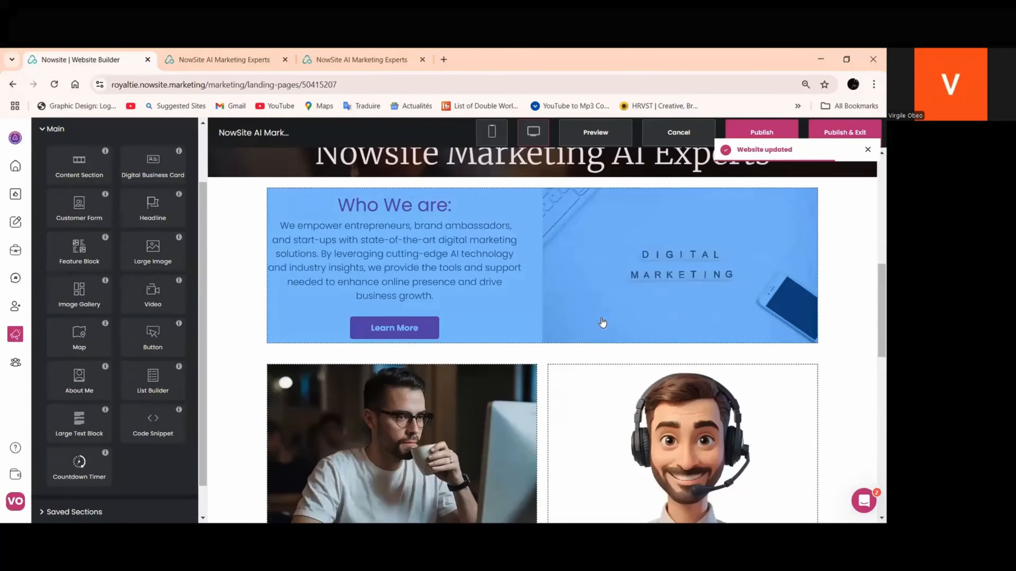
{"action": "scroll", "coordinate": [605, 319], "scroll_direction": "down", "scroll_amount": 3}
{"action": "scroll", "coordinate": [604, 319], "scroll_direction": "up", "scroll_amount": 4}
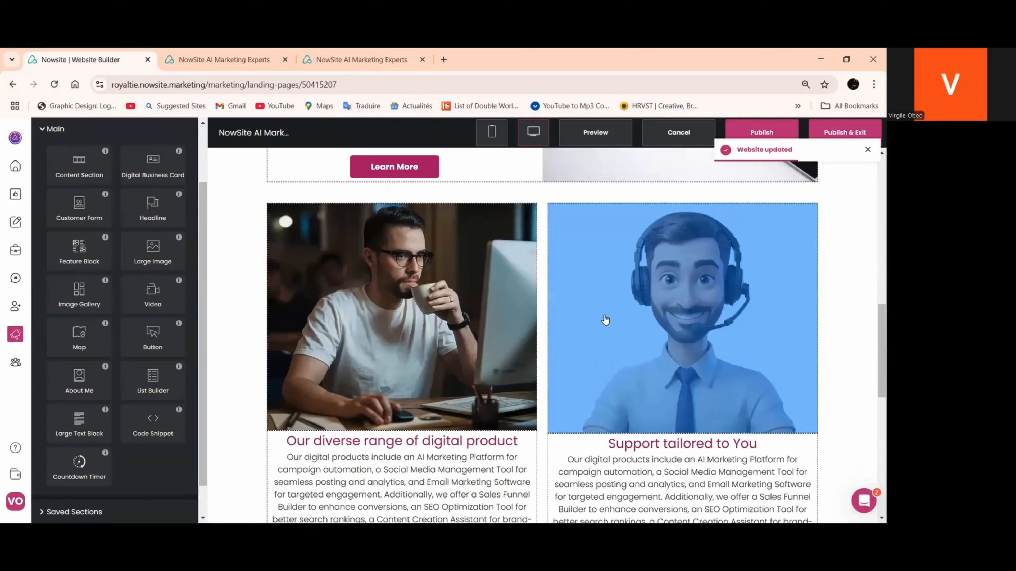
{"action": "scroll", "coordinate": [604, 319], "scroll_direction": "up", "scroll_amount": 1}
{"action": "scroll", "coordinate": [604, 319], "scroll_direction": "down", "scroll_amount": 4}
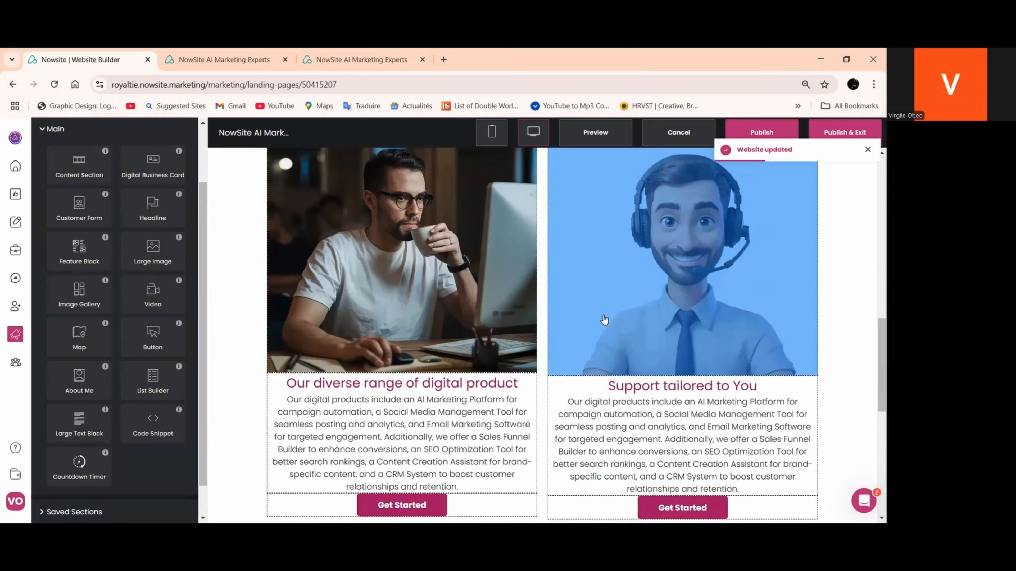
{"action": "scroll", "coordinate": [615, 324], "scroll_direction": "down", "scroll_amount": 2}
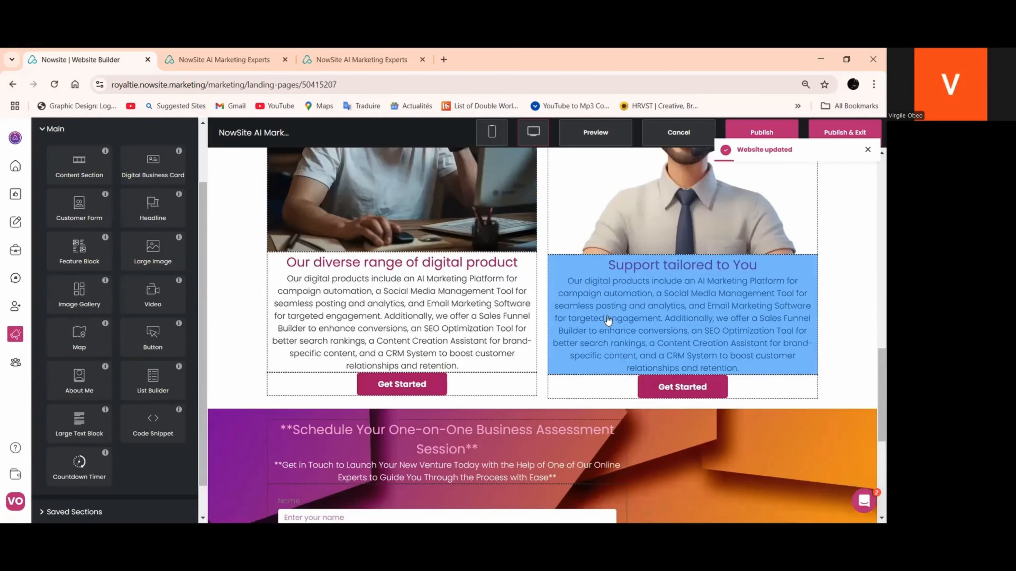
{"action": "scroll", "coordinate": [608, 320], "scroll_direction": "up", "scroll_amount": 6}
Open the settings of the content section containing the digital product and support columns
{"action": "left_click", "coordinate": [249, 336]}
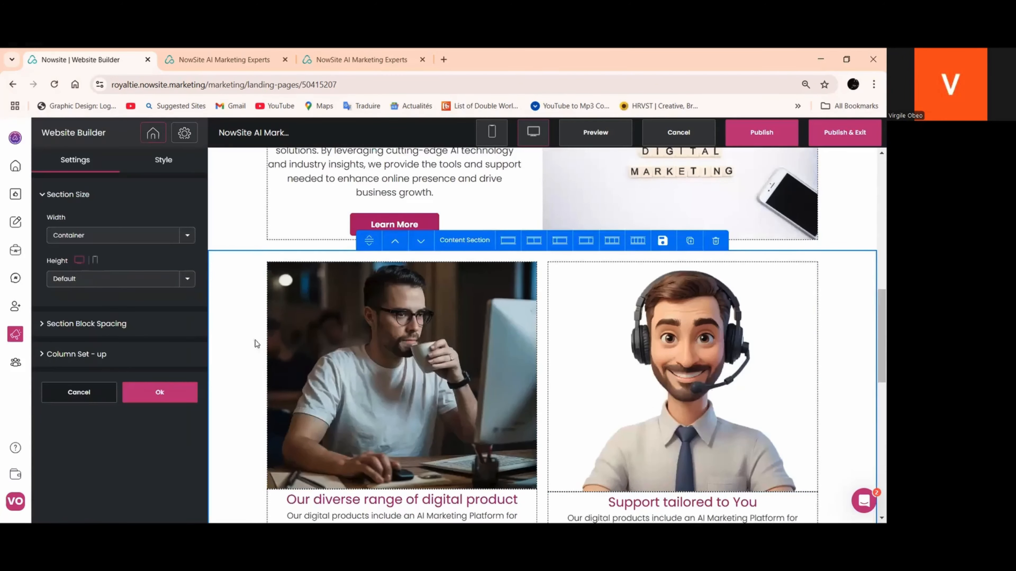
{"action": "scroll", "coordinate": [255, 341], "scroll_direction": "down", "scroll_amount": 3}
{"action": "scroll", "coordinate": [299, 380], "scroll_direction": "up", "scroll_amount": 3}
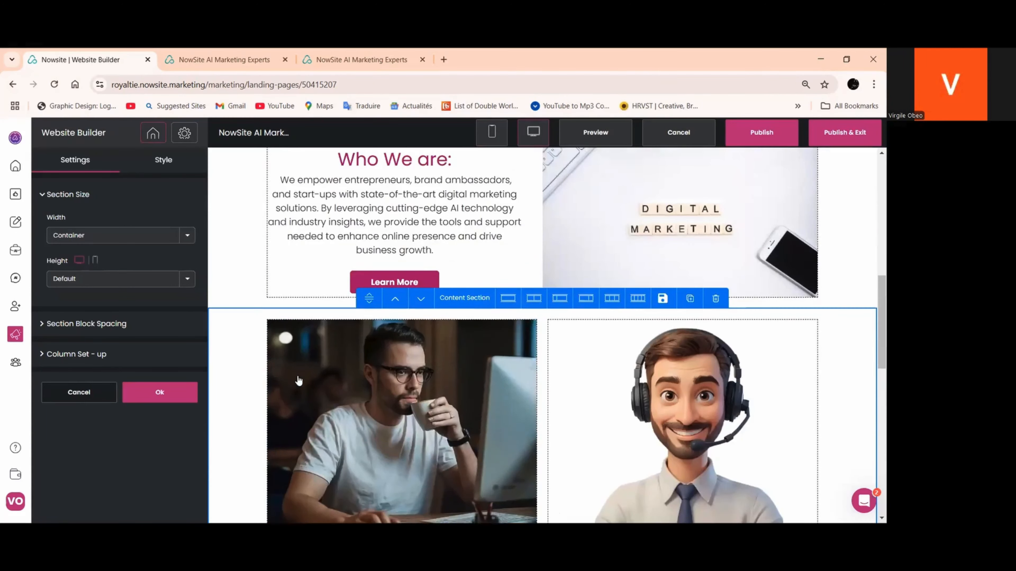
{"action": "scroll", "coordinate": [216, 501], "scroll_direction": "up", "scroll_amount": 2}
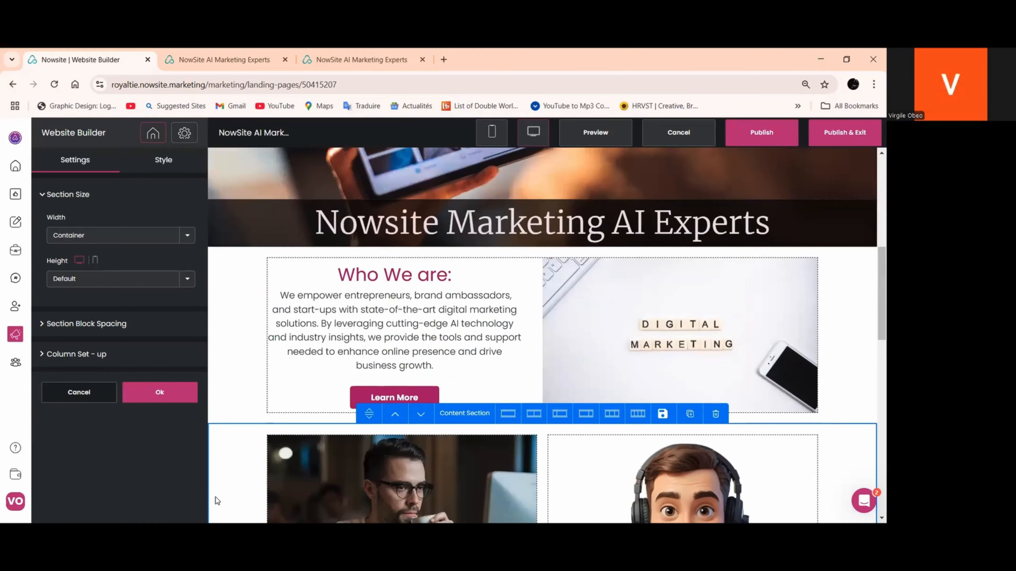
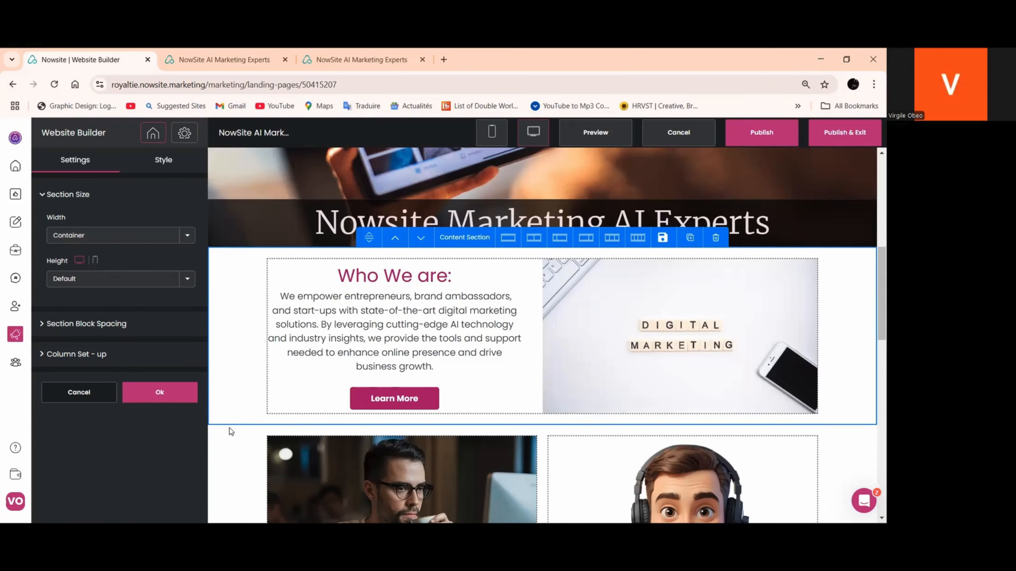
Set the "Who We are:" section background to the white image with grey vignette edges from My Images, and apply it
{"action": "scroll", "coordinate": [229, 432], "scroll_direction": "down", "scroll_amount": 2}
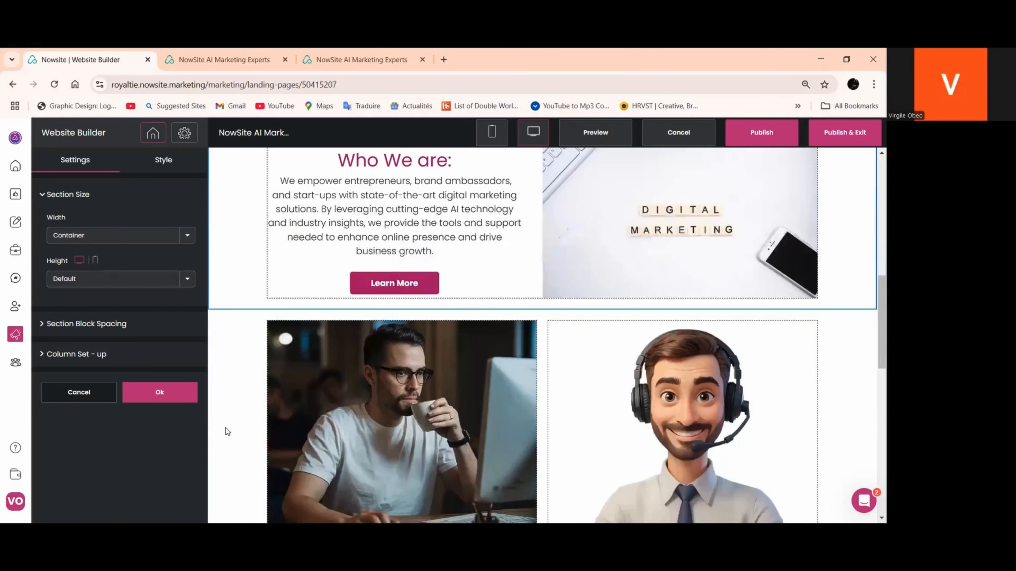
{"action": "left_click", "coordinate": [169, 170]}
{"action": "left_click", "coordinate": [184, 238]}
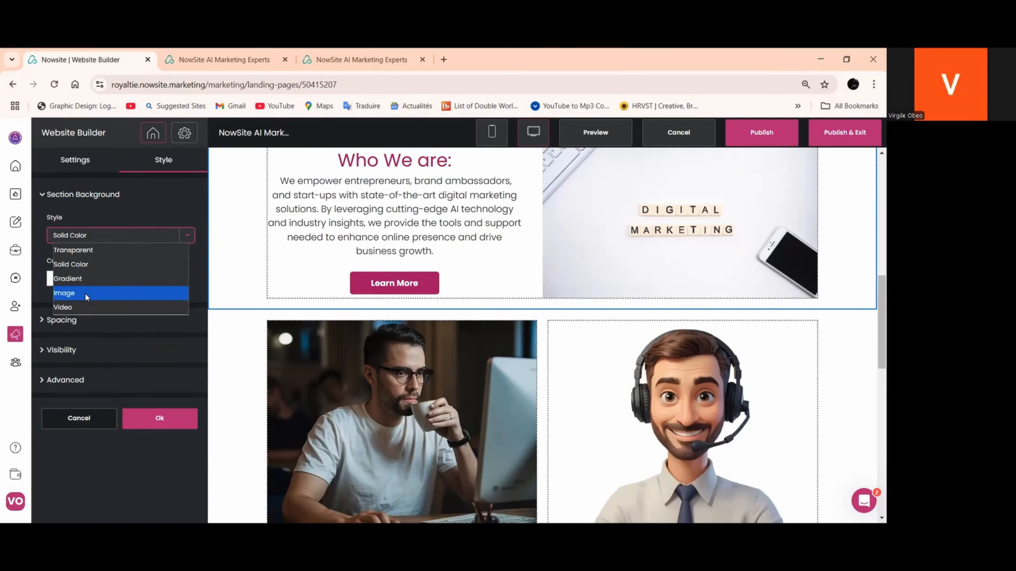
{"action": "left_click", "coordinate": [85, 292]}
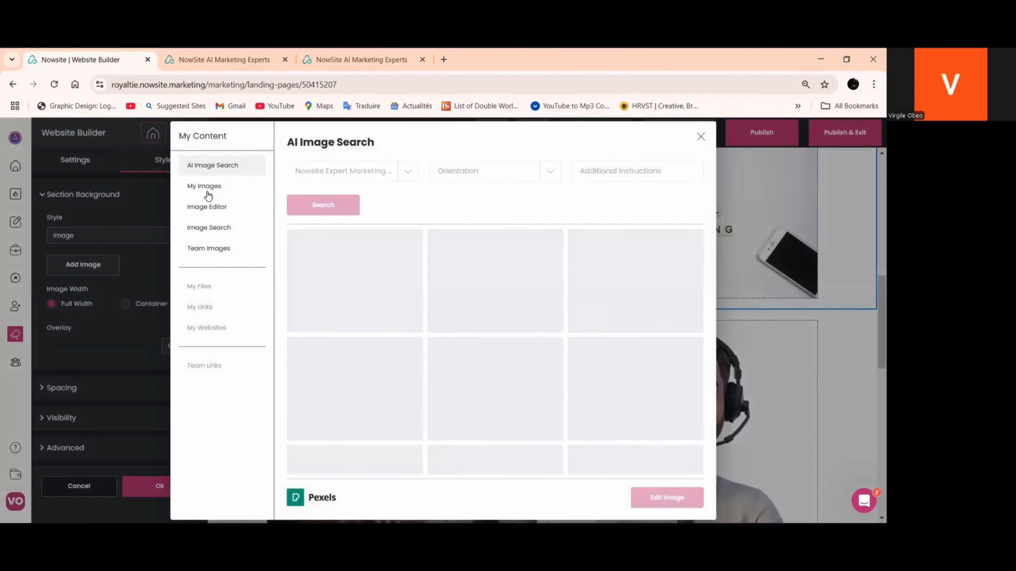
{"action": "left_click", "coordinate": [205, 186]}
{"action": "scroll", "coordinate": [498, 314], "scroll_direction": "down", "scroll_amount": 5}
{"action": "scroll", "coordinate": [498, 314], "scroll_direction": "down", "scroll_amount": 10}
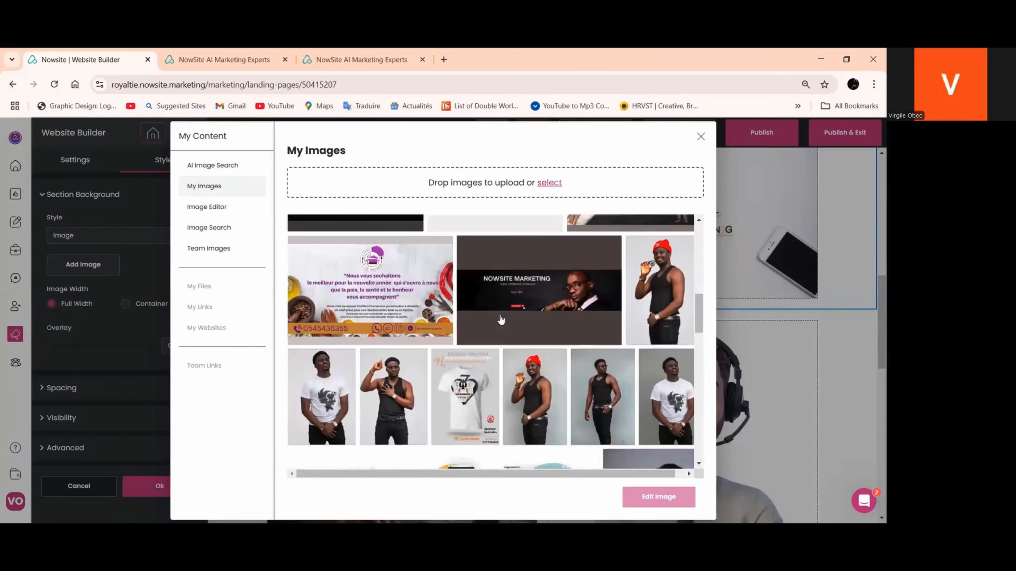
{"action": "scroll", "coordinate": [501, 324], "scroll_direction": "down", "scroll_amount": 3}
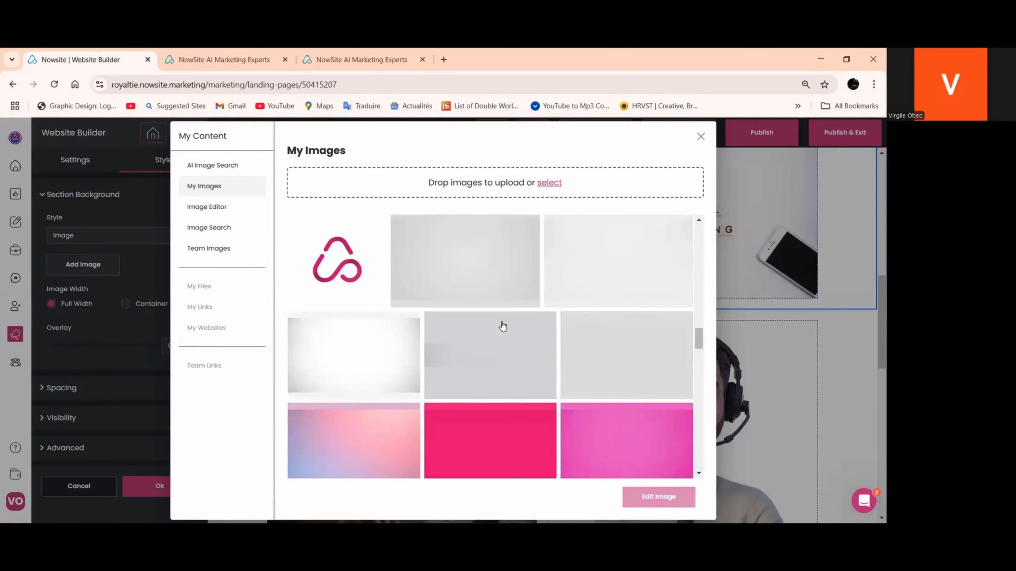
{"action": "left_click", "coordinate": [383, 350]}
{"action": "left_click", "coordinate": [638, 496]}
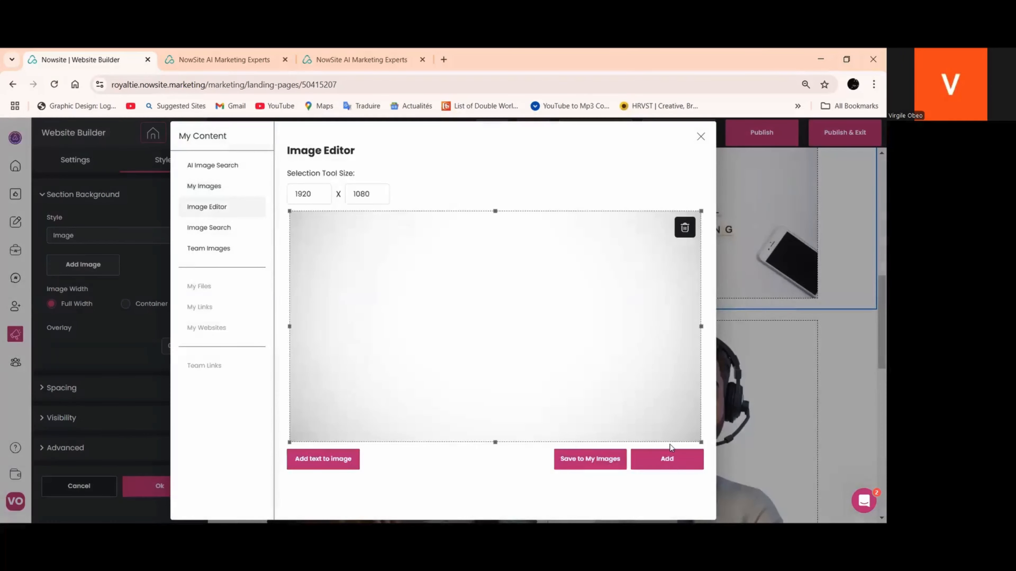
{"action": "left_click", "coordinate": [668, 458]}
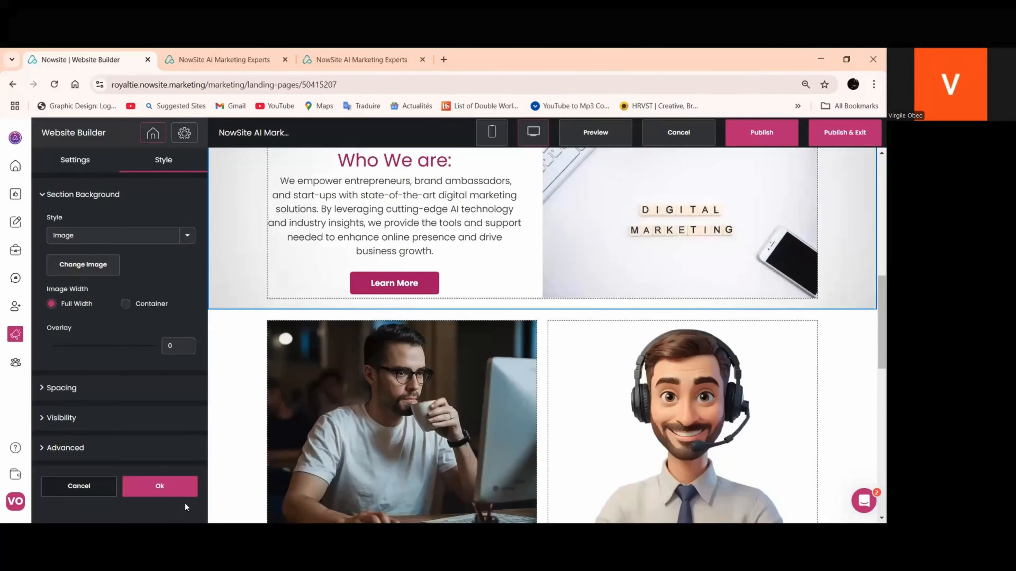
{"action": "scroll", "coordinate": [376, 442], "scroll_direction": "up", "scroll_amount": 3}
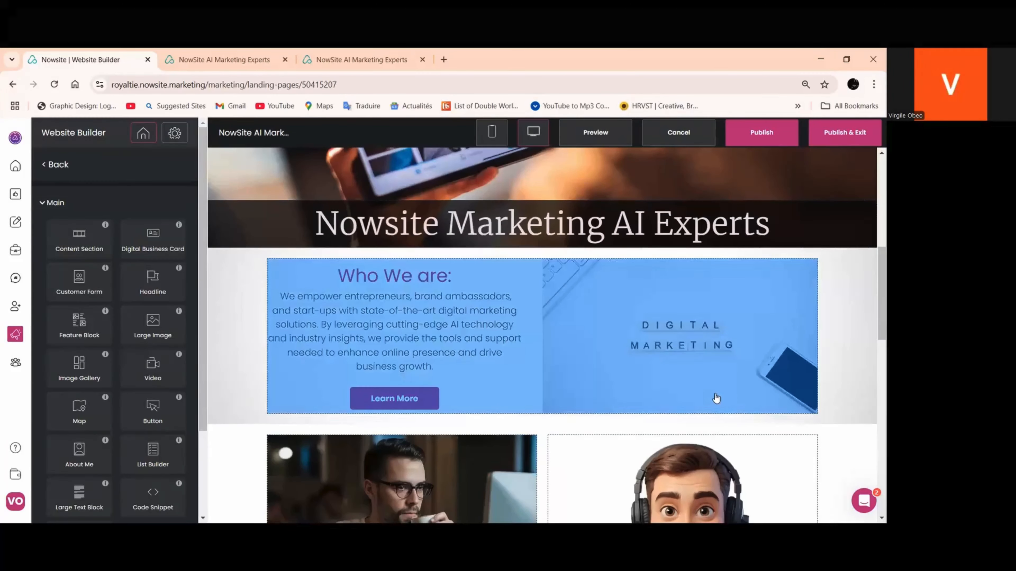
Set the section background style of the "Our diverse range of digital product" headline to Image
{"action": "scroll", "coordinate": [715, 401], "scroll_direction": "down", "scroll_amount": 1}
{"action": "scroll", "coordinate": [714, 404], "scroll_direction": "down", "scroll_amount": 5}
{"action": "scroll", "coordinate": [712, 404], "scroll_direction": "down", "scroll_amount": 3}
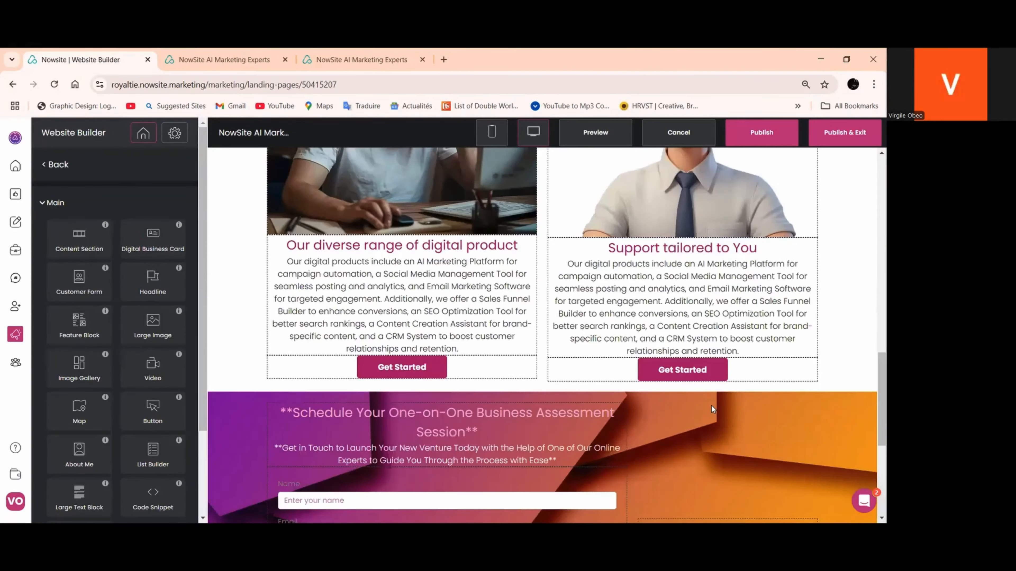
{"action": "scroll", "coordinate": [649, 370], "scroll_direction": "up", "scroll_amount": 3}
{"action": "scroll", "coordinate": [644, 366], "scroll_direction": "down", "scroll_amount": 5}
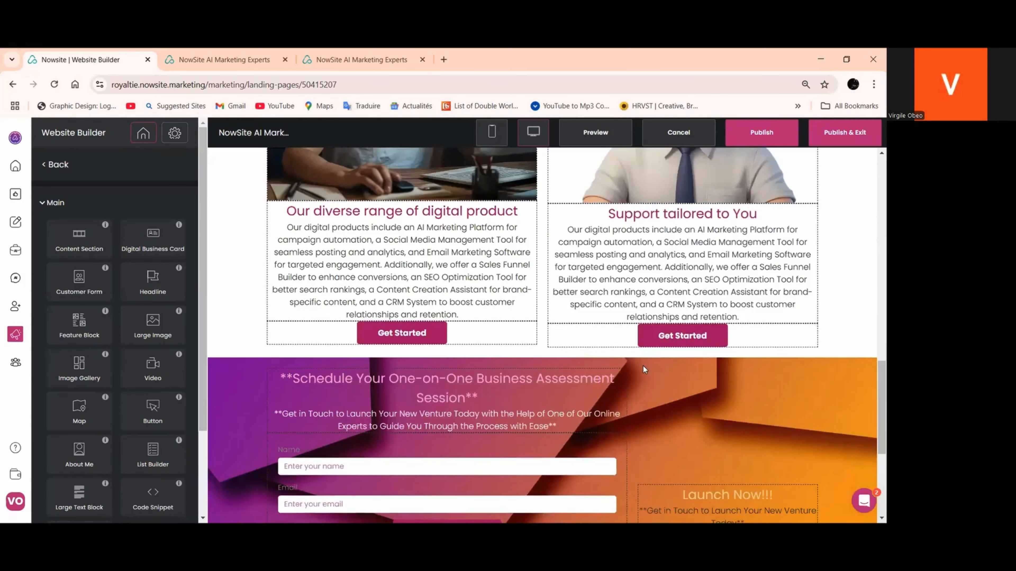
{"action": "scroll", "coordinate": [624, 368], "scroll_direction": "up", "scroll_amount": 1}
{"action": "scroll", "coordinate": [621, 369], "scroll_direction": "up", "scroll_amount": 3}
{"action": "left_click", "coordinate": [360, 368]}
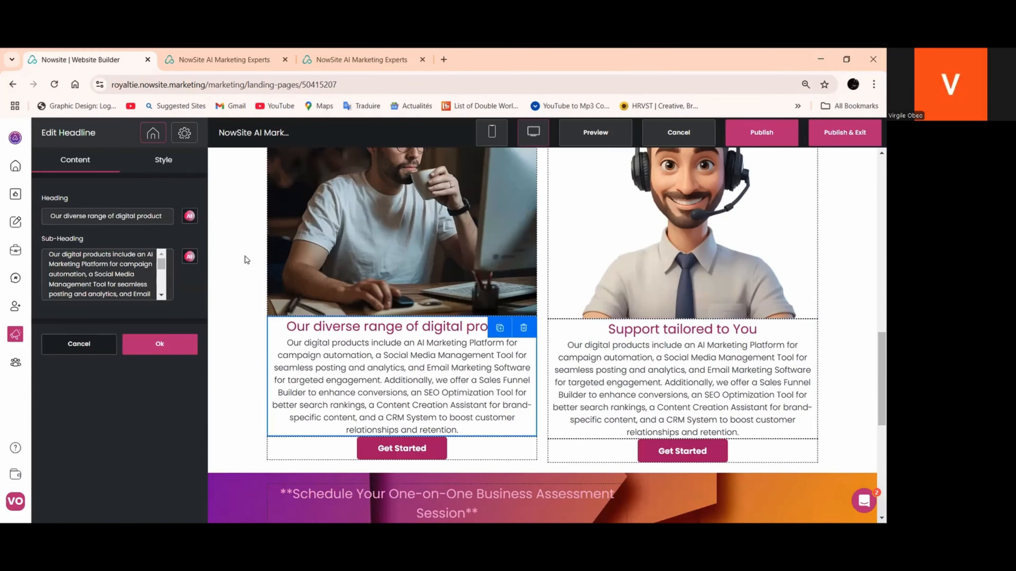
{"action": "left_click", "coordinate": [164, 160]}
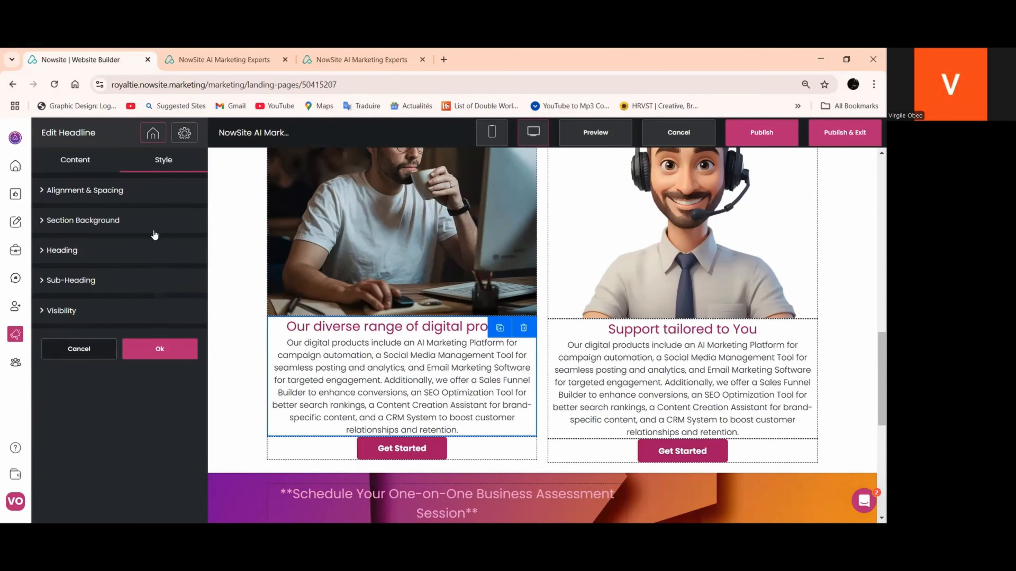
{"action": "left_click", "coordinate": [154, 226]}
{"action": "left_click", "coordinate": [125, 310]}
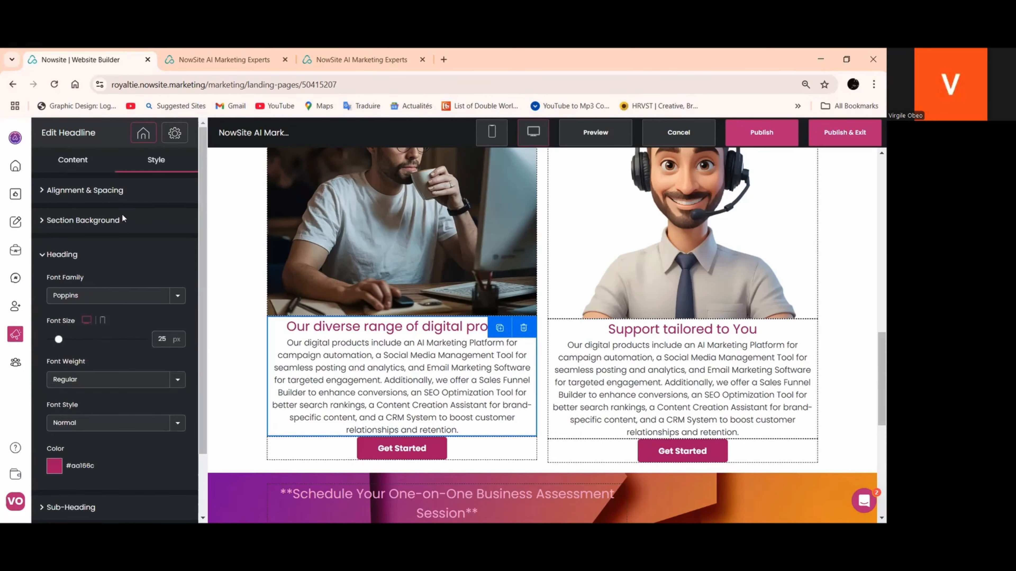
{"action": "left_click", "coordinate": [120, 221]}
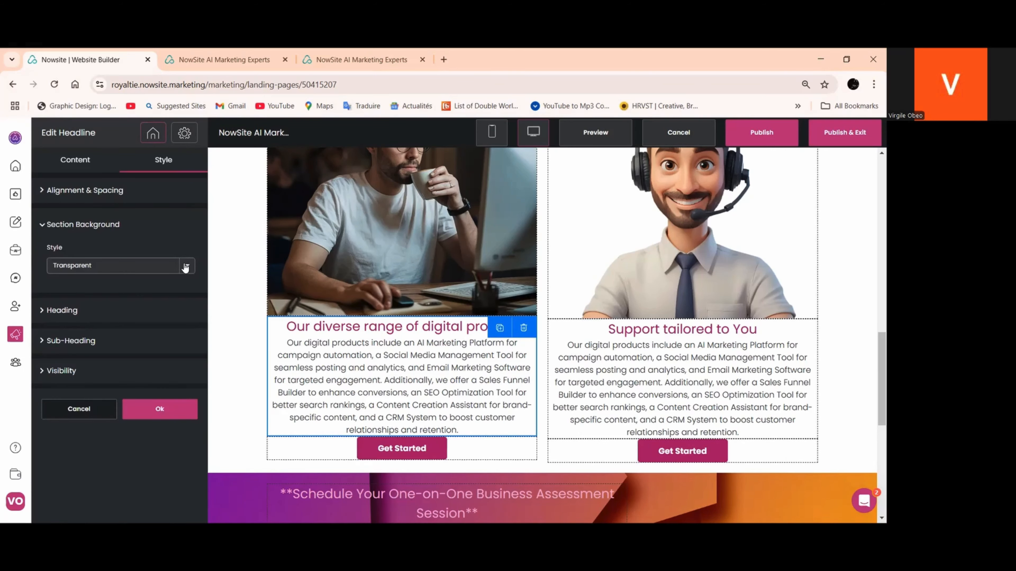
{"action": "left_click", "coordinate": [88, 266]}
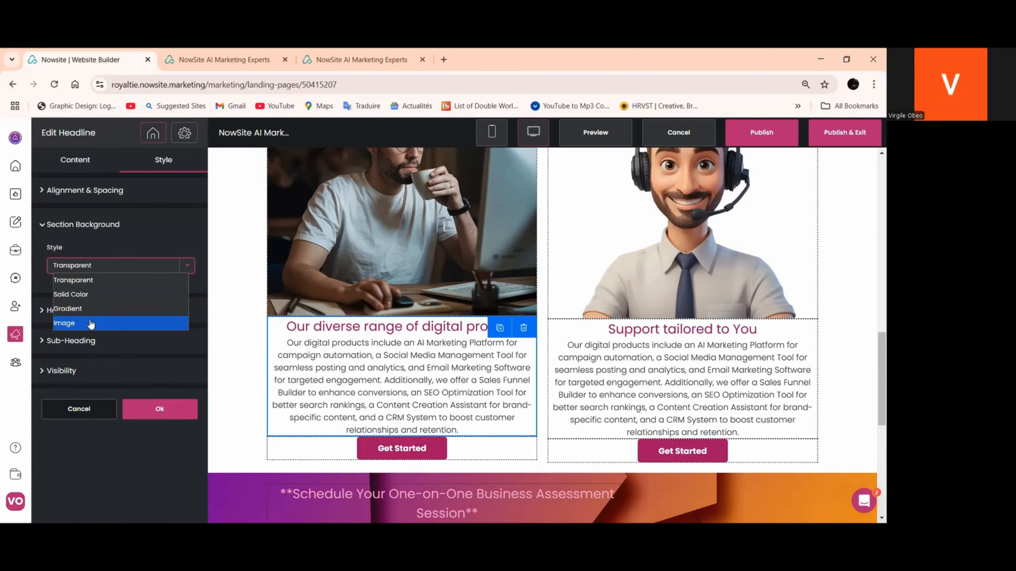
{"action": "left_click", "coordinate": [80, 323]}
Add the very pale grey image from My Images behind the digital product headline, set the overlay to 0, and apply
{"action": "left_click", "coordinate": [101, 298]}
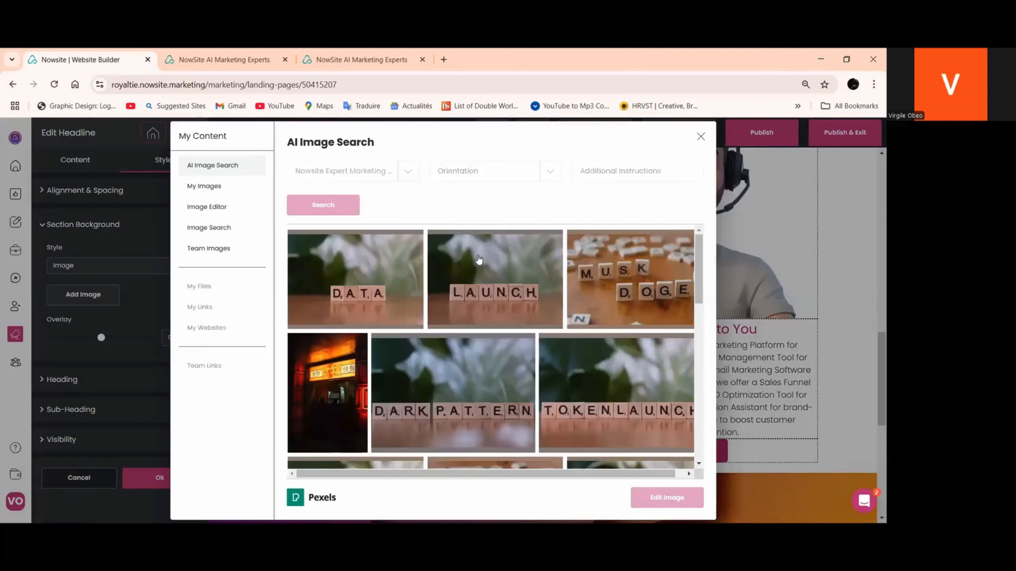
{"action": "left_click", "coordinate": [204, 186]}
{"action": "scroll", "coordinate": [484, 268], "scroll_direction": "down", "scroll_amount": 5}
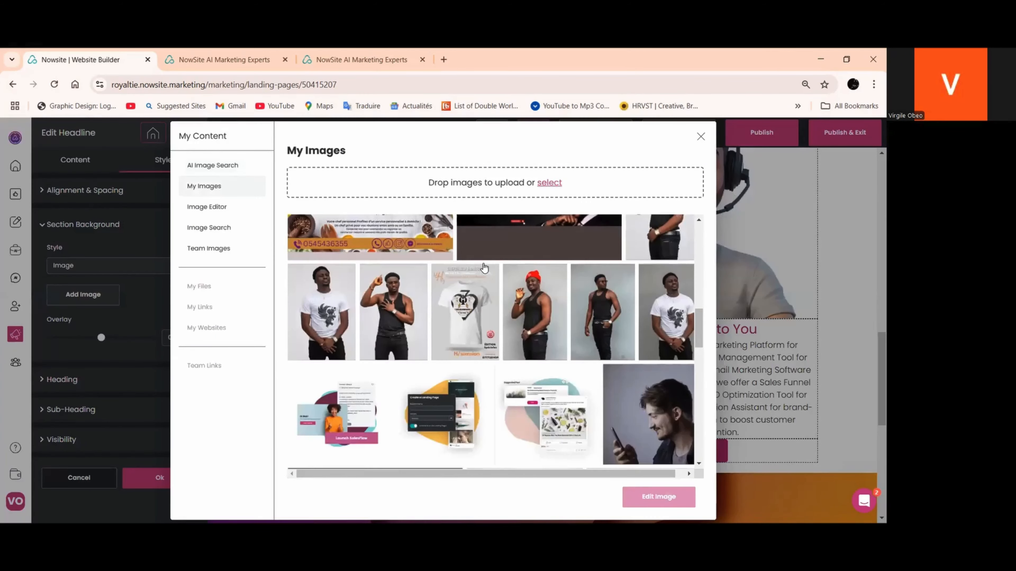
{"action": "scroll", "coordinate": [484, 268], "scroll_direction": "down", "scroll_amount": 10}
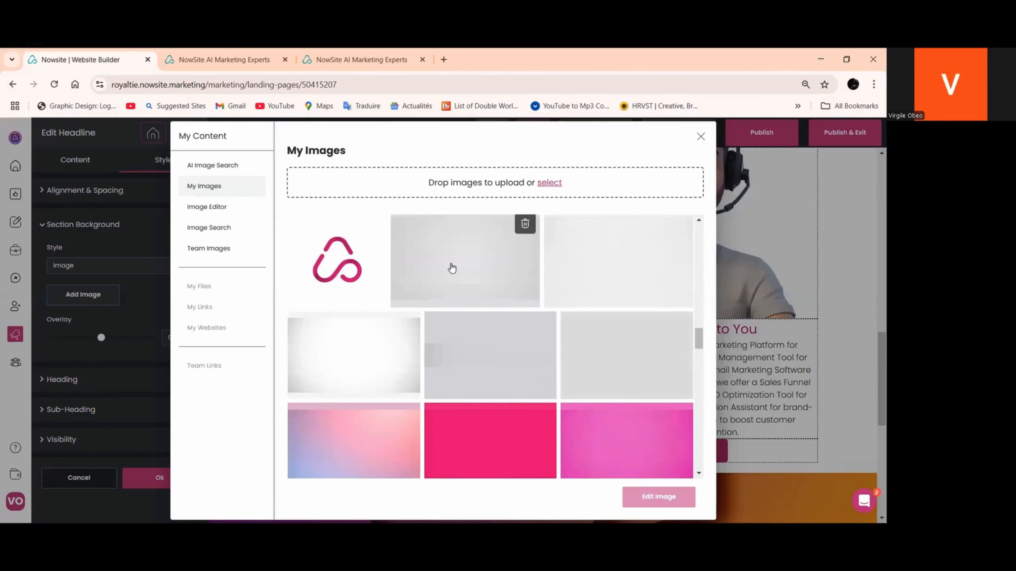
{"action": "left_click", "coordinate": [452, 268]}
{"action": "left_click", "coordinate": [600, 280]}
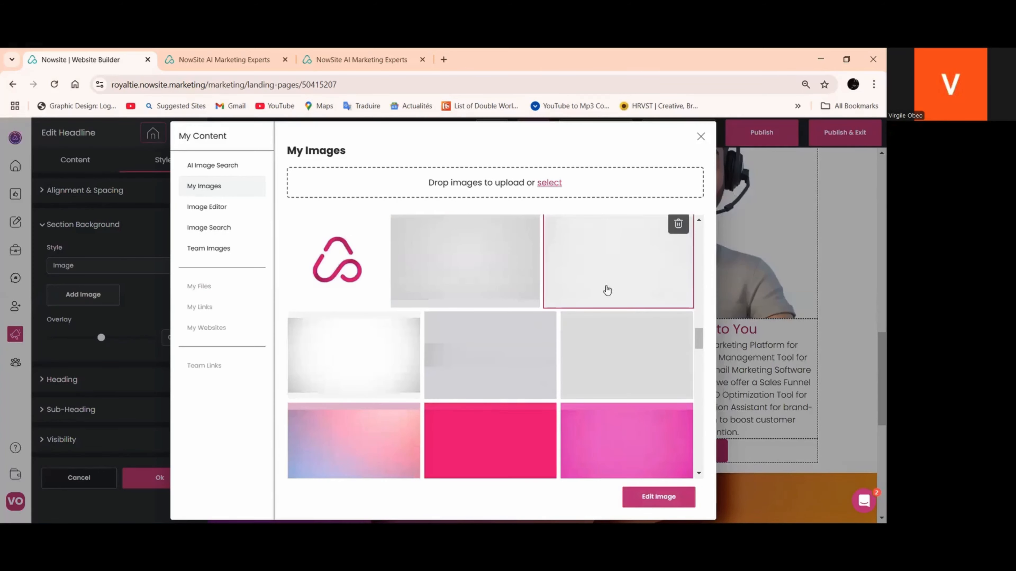
{"action": "left_click", "coordinate": [658, 497]}
{"action": "left_click", "coordinate": [644, 462]}
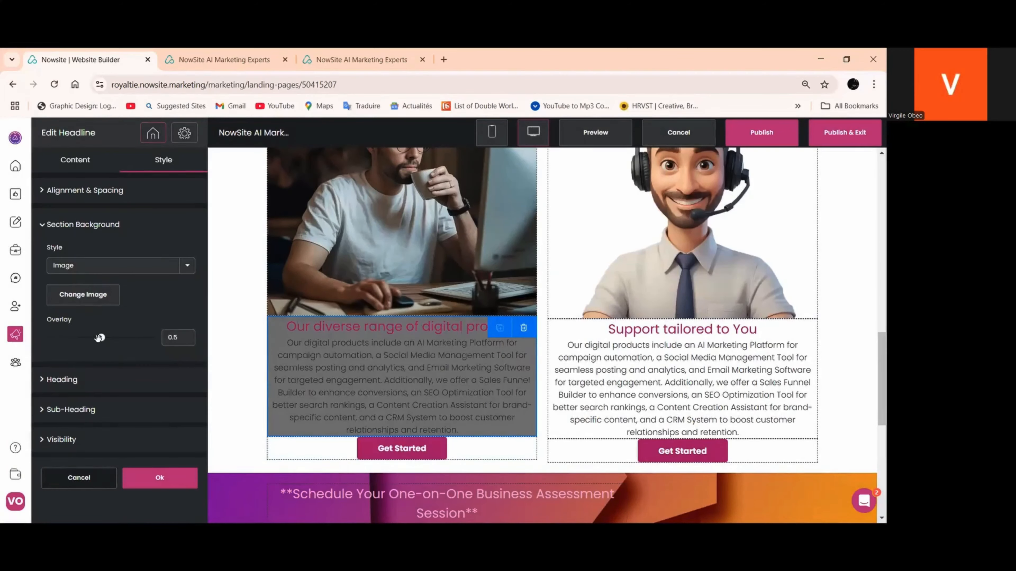
{"action": "left_click_drag", "start_coordinate": [101, 337], "coordinate": [47, 337]}
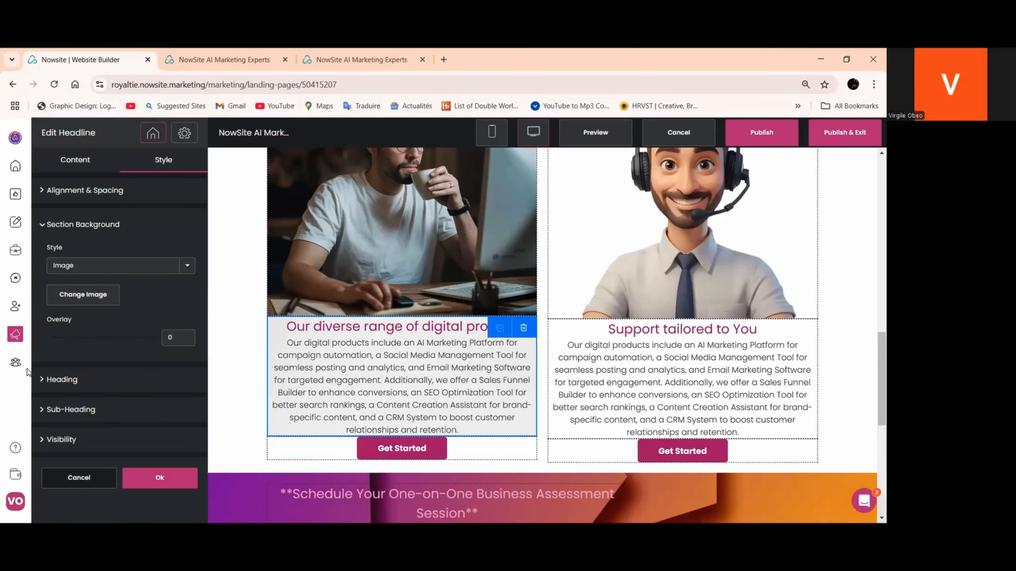
{"action": "left_click", "coordinate": [168, 479]}
Set the section background style of the "Support tailored to You" headline to Image
{"action": "left_click", "coordinate": [643, 406]}
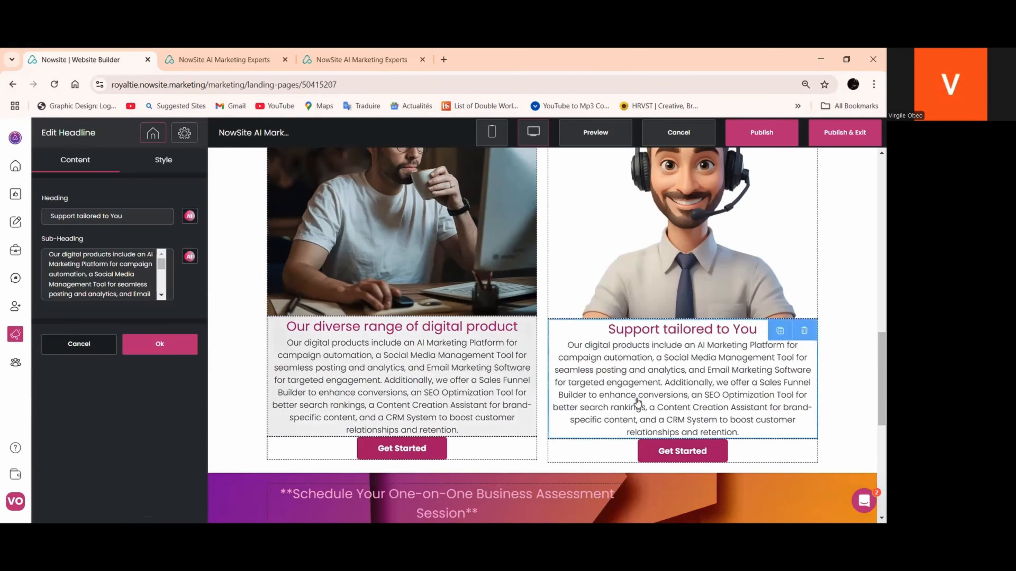
{"action": "left_click", "coordinate": [167, 161]}
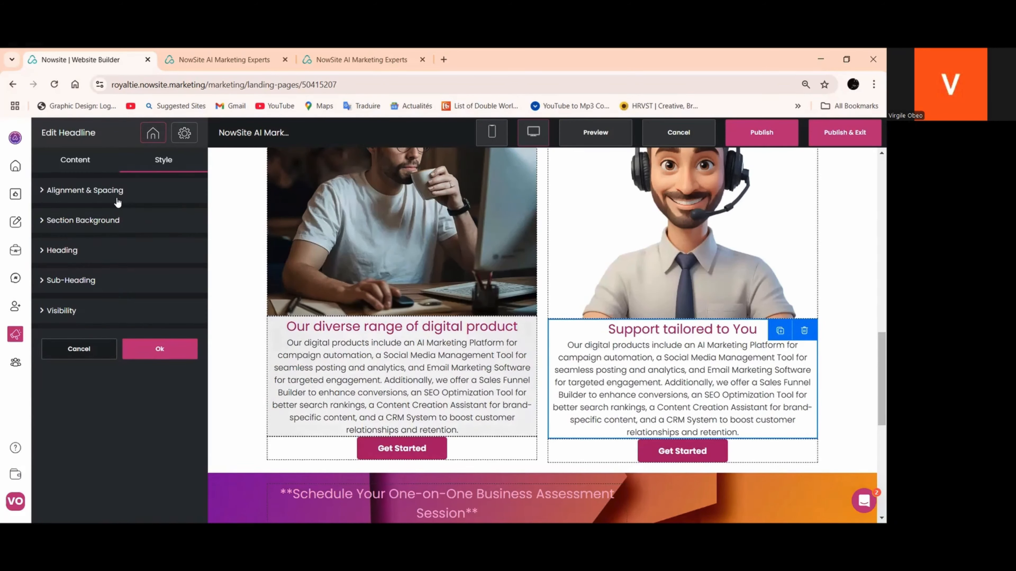
{"action": "left_click", "coordinate": [118, 223]}
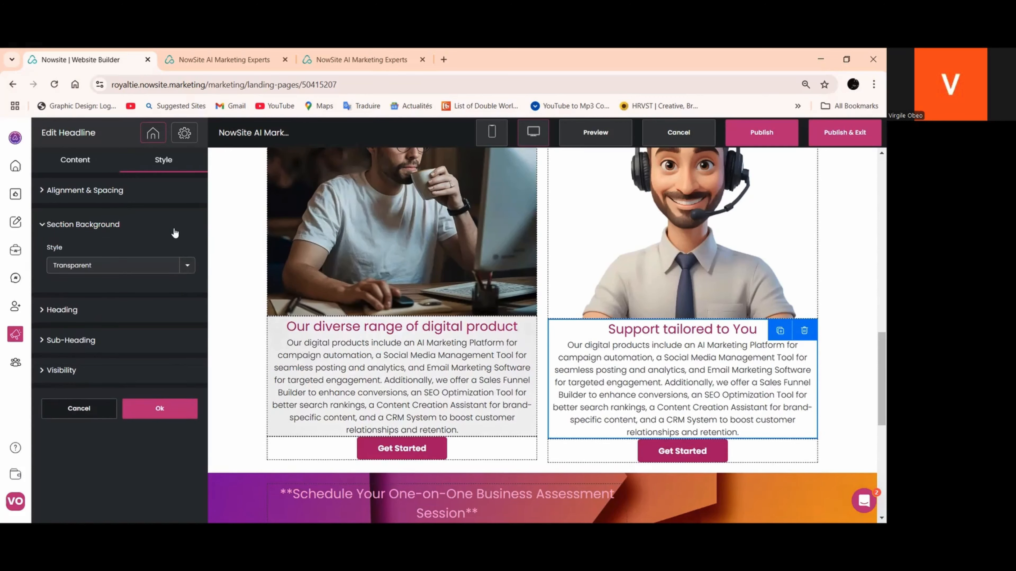
{"action": "left_click", "coordinate": [187, 269]}
{"action": "left_click", "coordinate": [111, 318]}
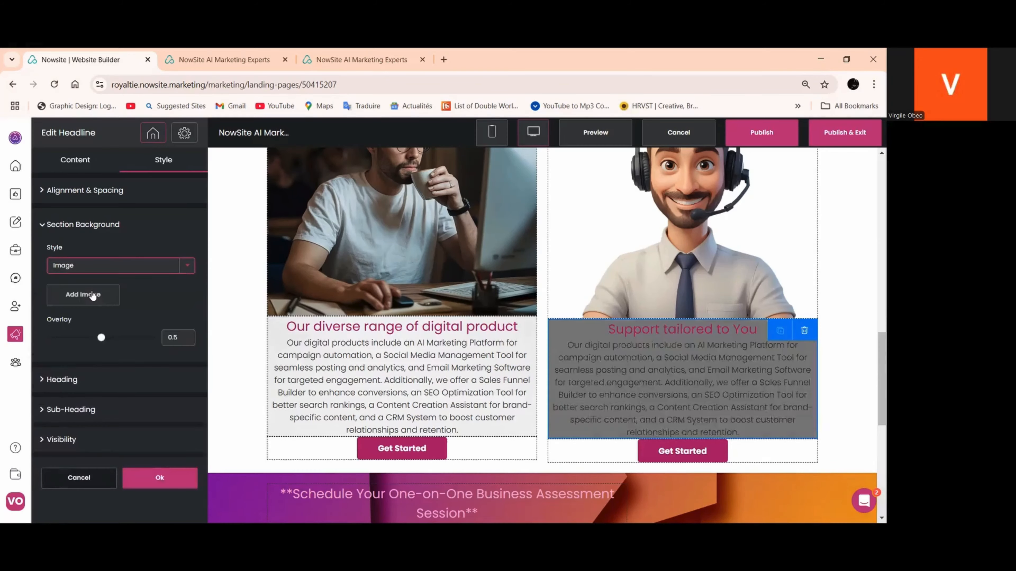
Add the same very pale grey image from My Images behind the support headline, set the overlay to 0, and apply
{"action": "left_click", "coordinate": [83, 295]}
{"action": "left_click", "coordinate": [203, 188]}
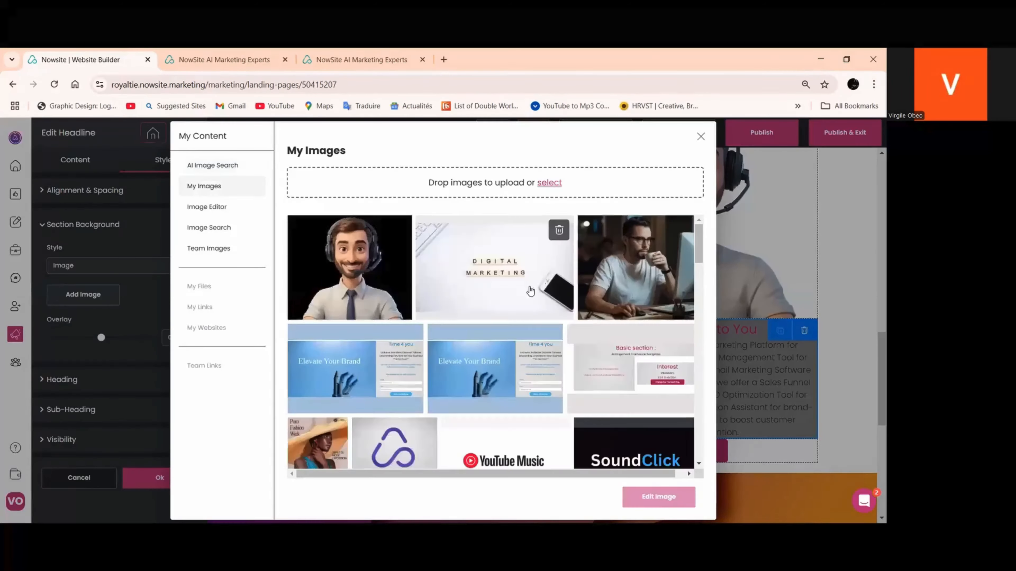
{"action": "scroll", "coordinate": [532, 296], "scroll_direction": "down", "scroll_amount": 10}
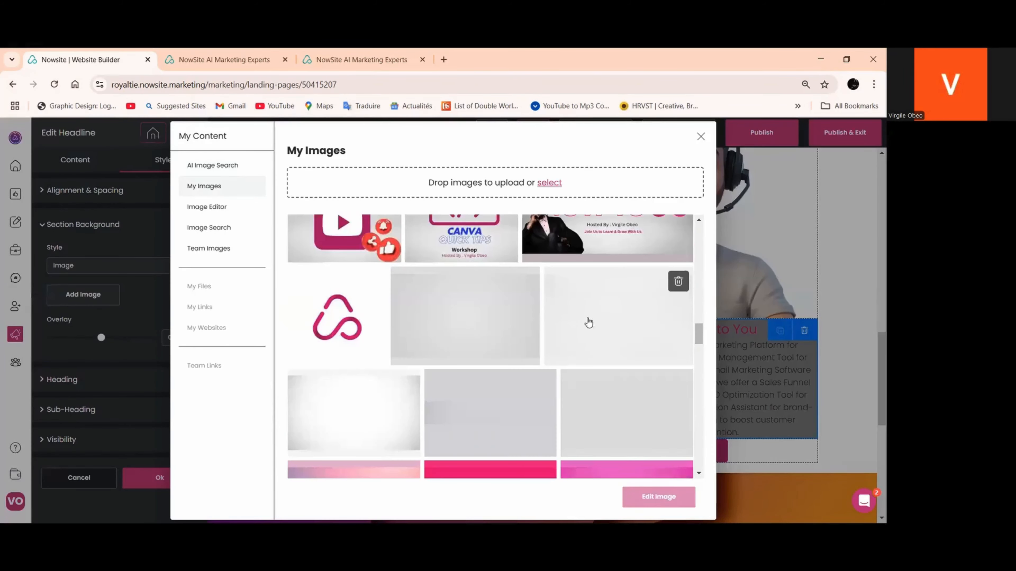
{"action": "left_click", "coordinate": [588, 325]}
{"action": "left_click", "coordinate": [648, 500]}
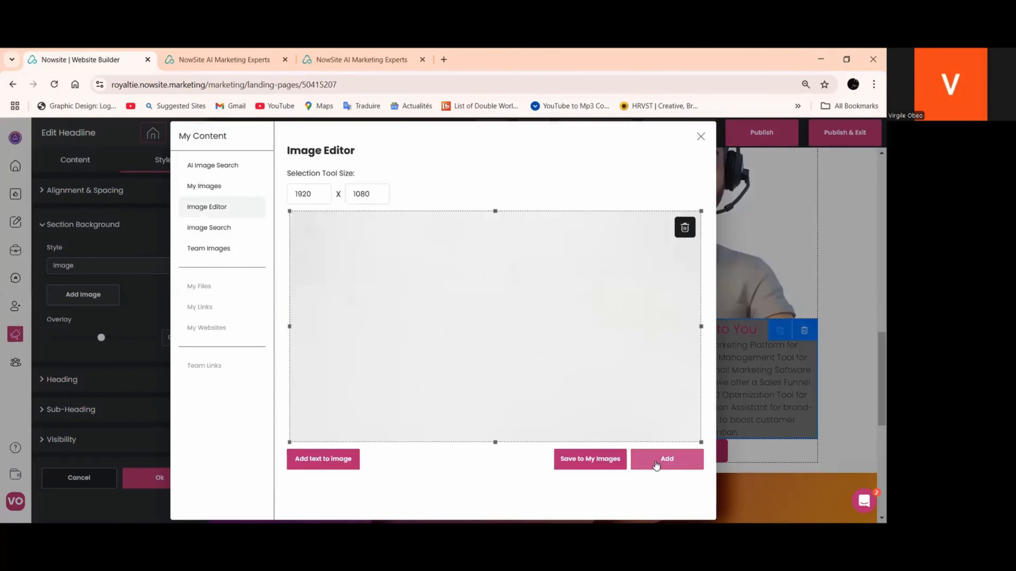
{"action": "left_click", "coordinate": [657, 466]}
{"action": "left_click_drag", "start_coordinate": [89, 339], "coordinate": [47, 338]}
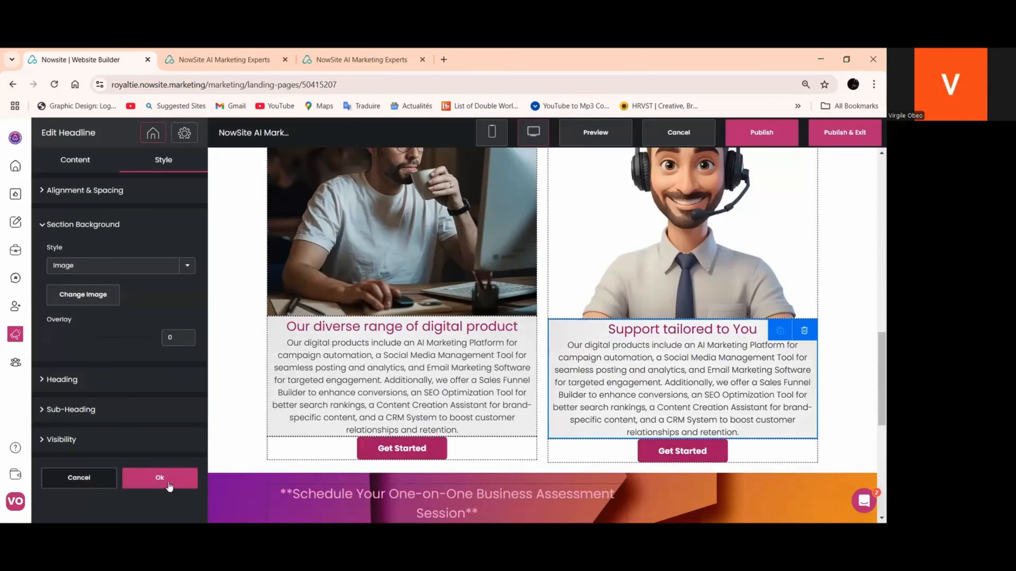
{"action": "left_click", "coordinate": [172, 479]}
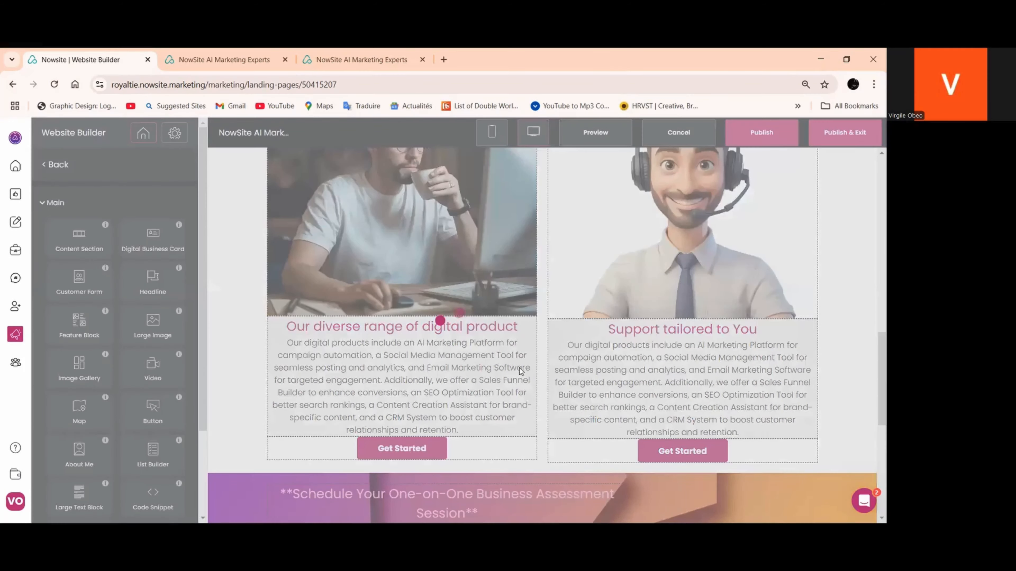
Publish the updated page and review its desktop layout from the header image down to the footer
{"action": "scroll", "coordinate": [541, 345], "scroll_direction": "up", "scroll_amount": 10}
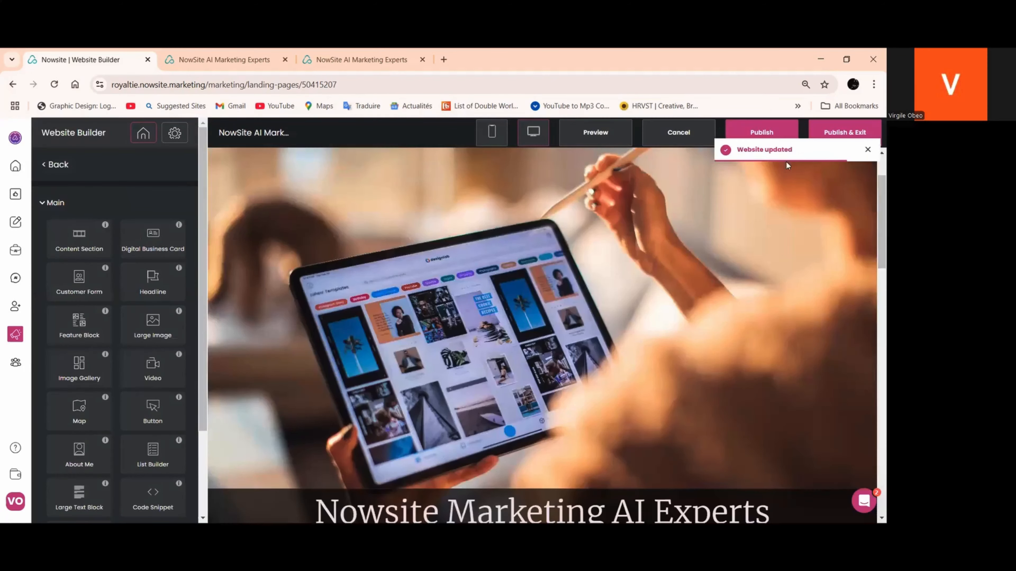
{"action": "left_click", "coordinate": [762, 132]}
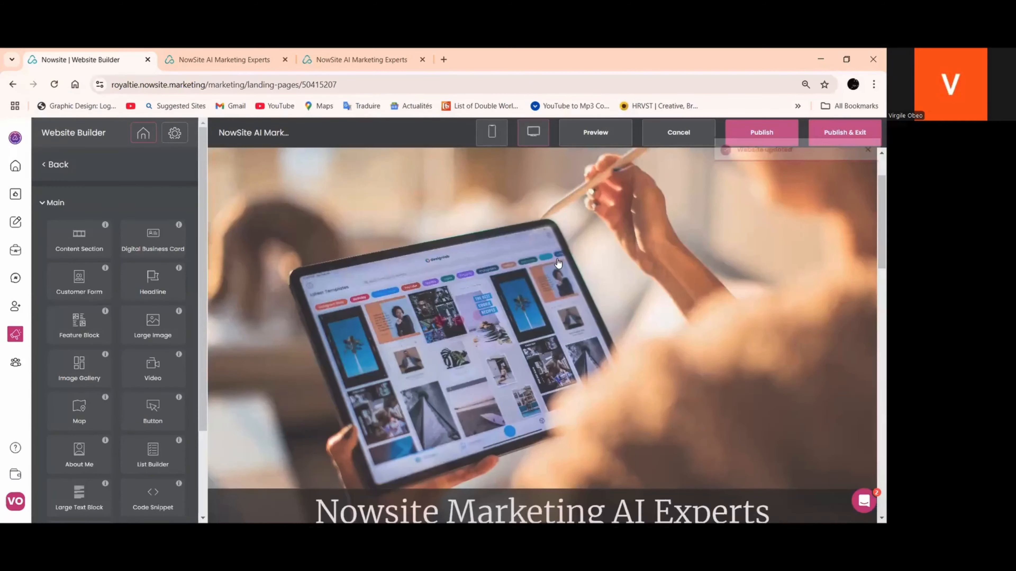
{"action": "scroll", "coordinate": [558, 264], "scroll_direction": "down", "scroll_amount": 10}
{"action": "scroll", "coordinate": [559, 266], "scroll_direction": "down", "scroll_amount": 10}
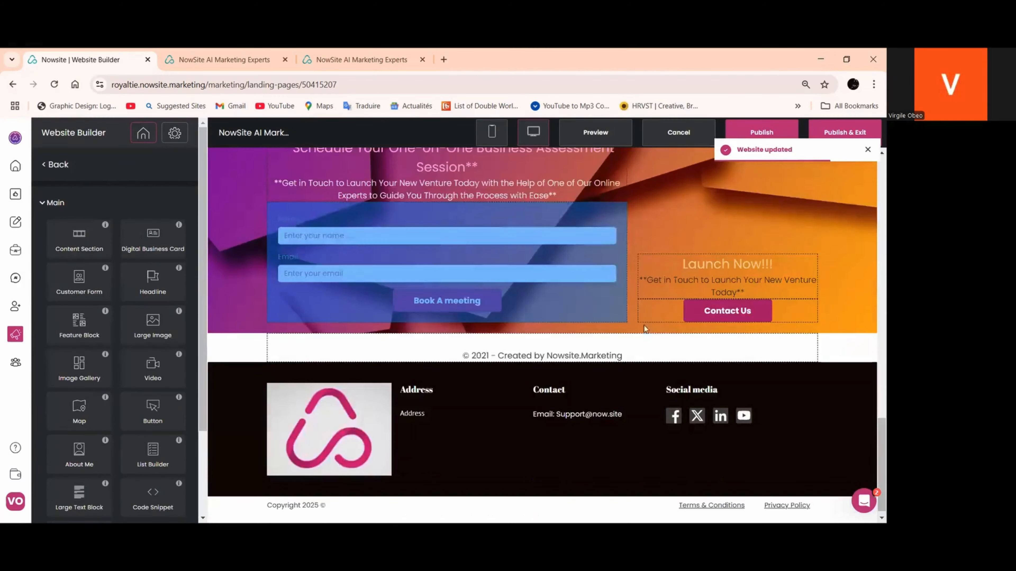
{"action": "scroll", "coordinate": [644, 329], "scroll_direction": "up", "scroll_amount": 7}
{"action": "scroll", "coordinate": [644, 329], "scroll_direction": "up", "scroll_amount": 10}
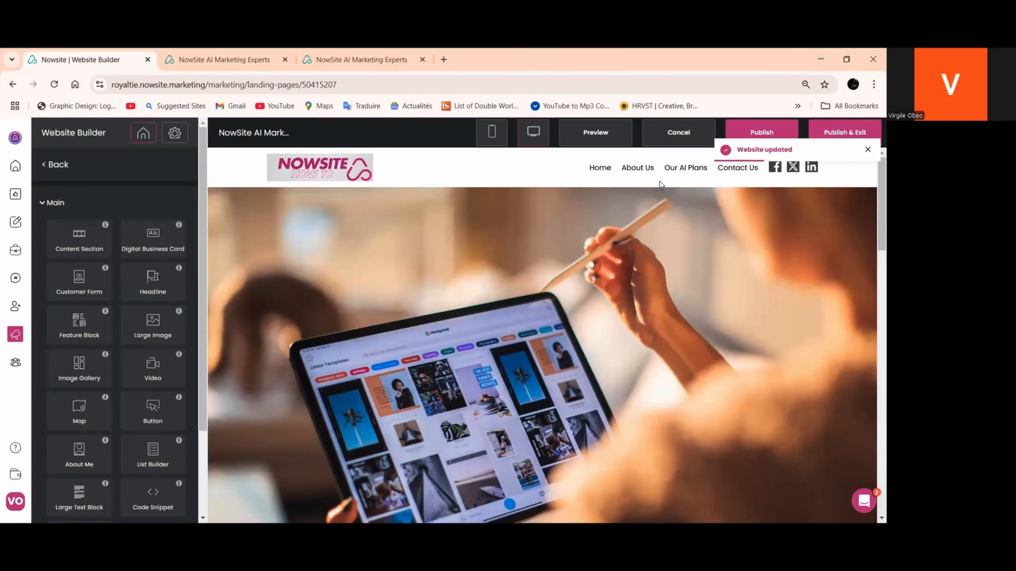
Switch the page editor to the mobile layout
{"action": "left_click", "coordinate": [493, 133]}
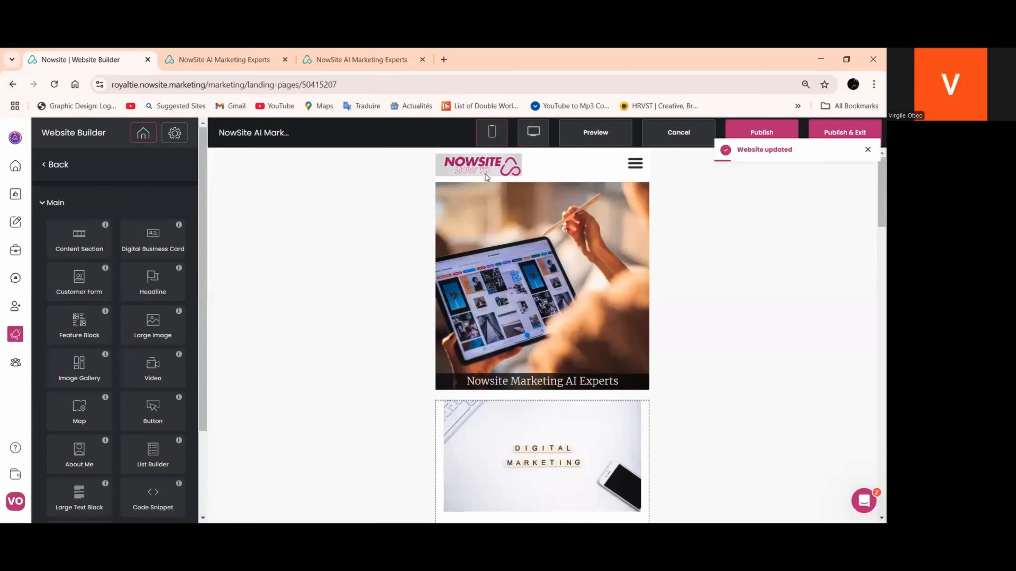
Remove the right and left padding of the "Who We are:" feature block in the mobile layout and apply it
{"action": "scroll", "coordinate": [401, 272], "scroll_direction": "down", "scroll_amount": 12}
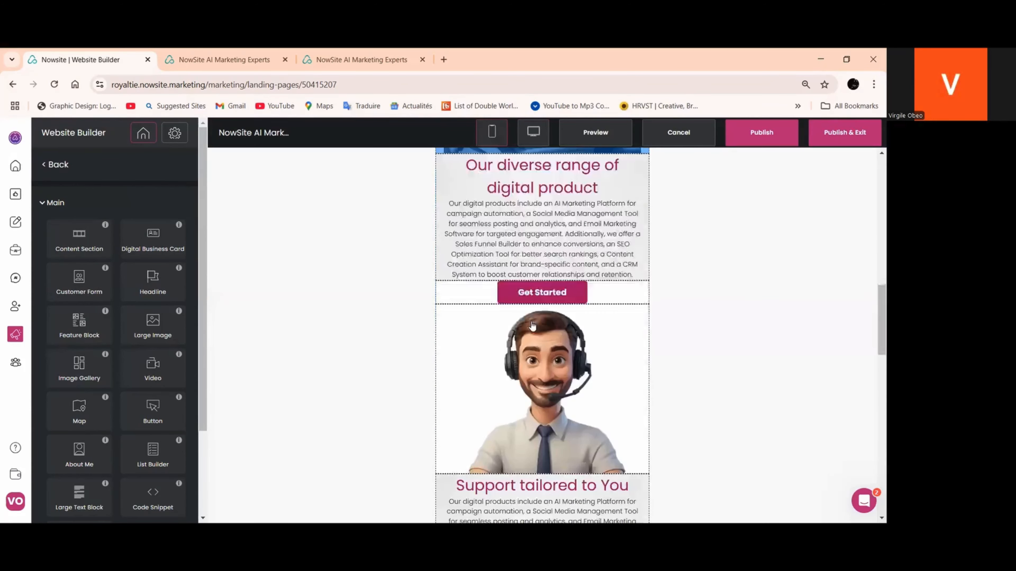
{"action": "scroll", "coordinate": [532, 326], "scroll_direction": "down", "scroll_amount": 12}
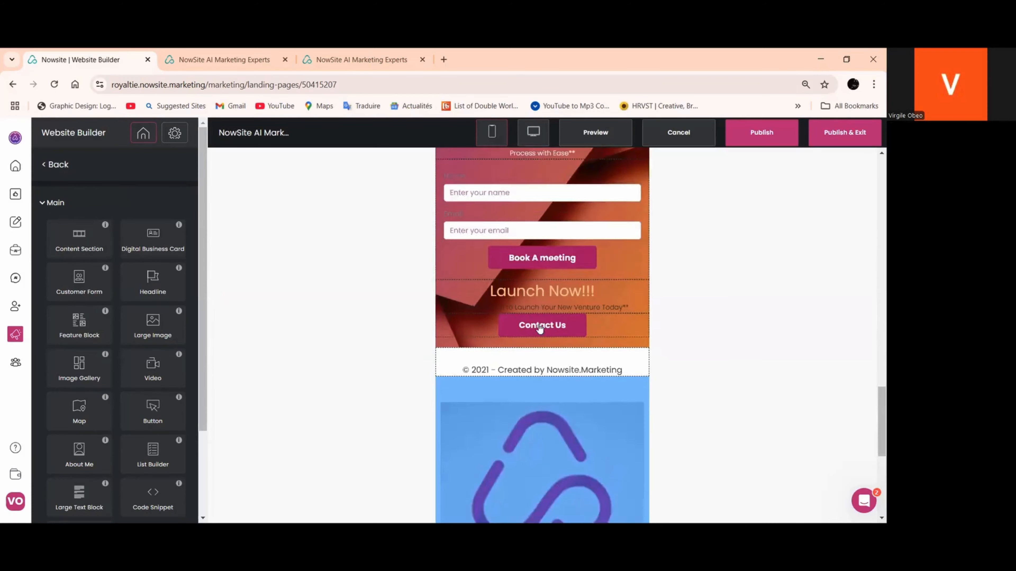
{"action": "scroll", "coordinate": [540, 327], "scroll_direction": "up", "scroll_amount": 20}
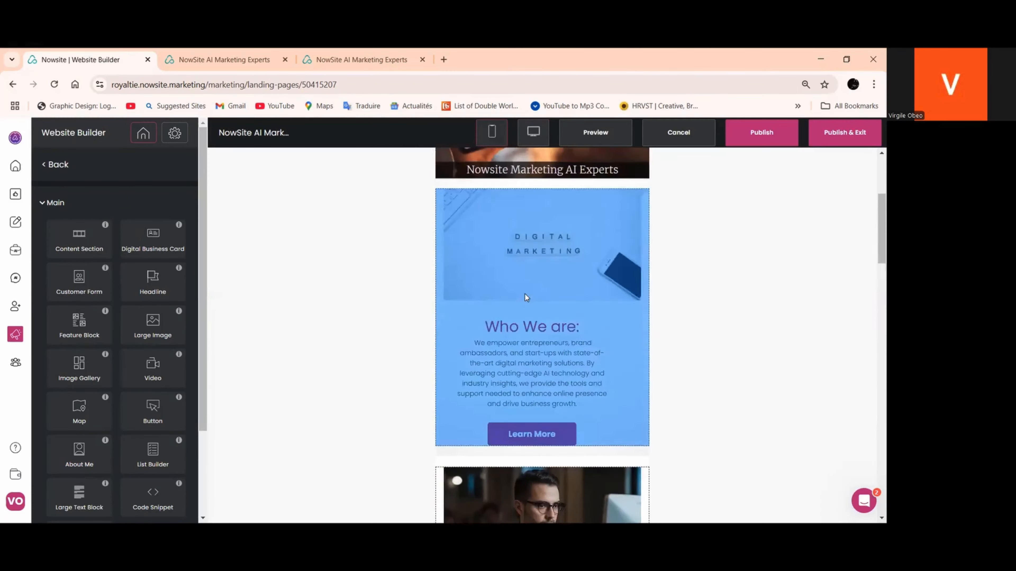
{"action": "scroll", "coordinate": [524, 297], "scroll_direction": "up", "scroll_amount": 3}
{"action": "left_click", "coordinate": [510, 356]}
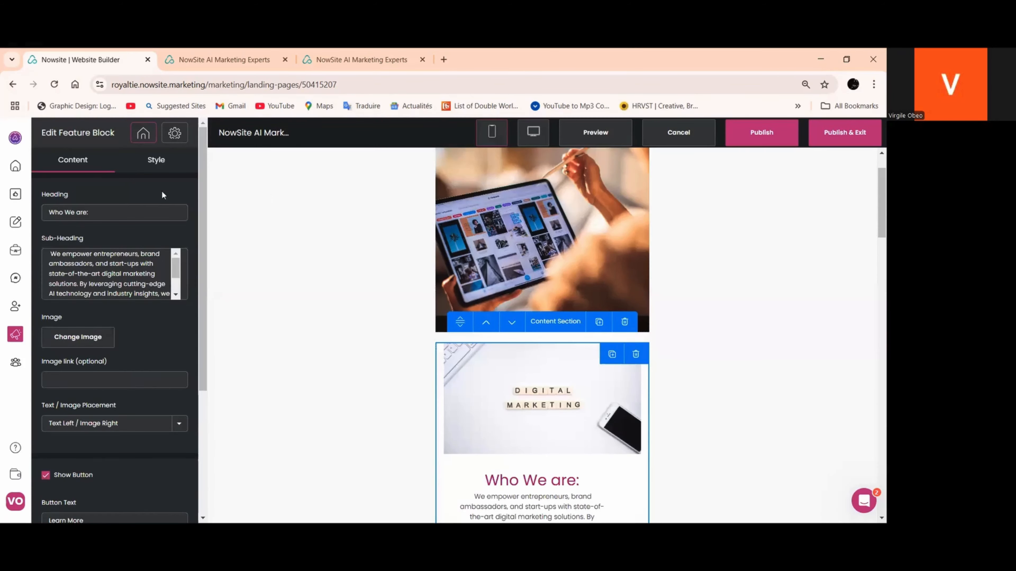
{"action": "left_click", "coordinate": [154, 162]}
{"action": "scroll", "coordinate": [100, 224], "scroll_direction": "down", "scroll_amount": 2}
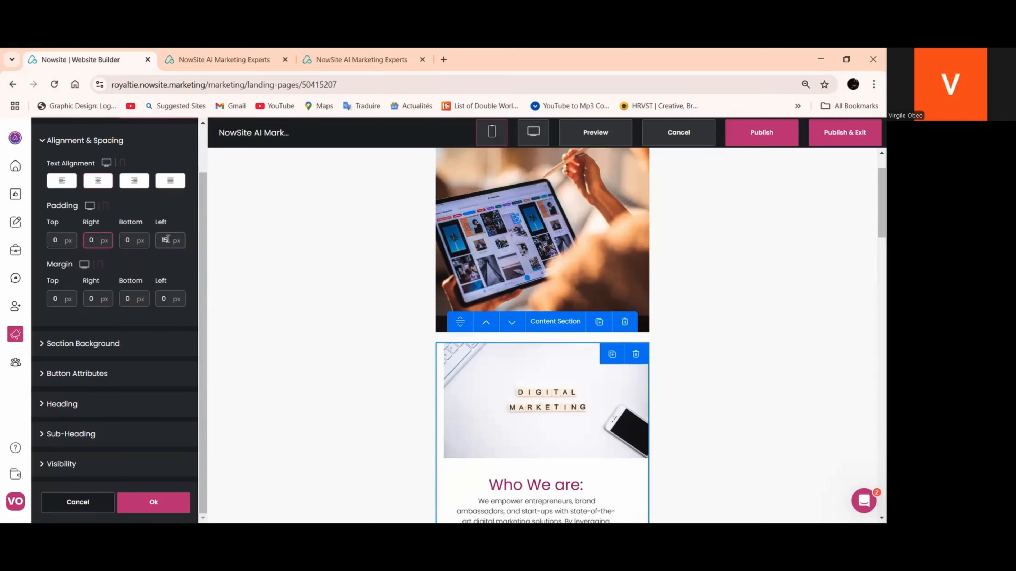
{"action": "left_click", "coordinate": [154, 502]}
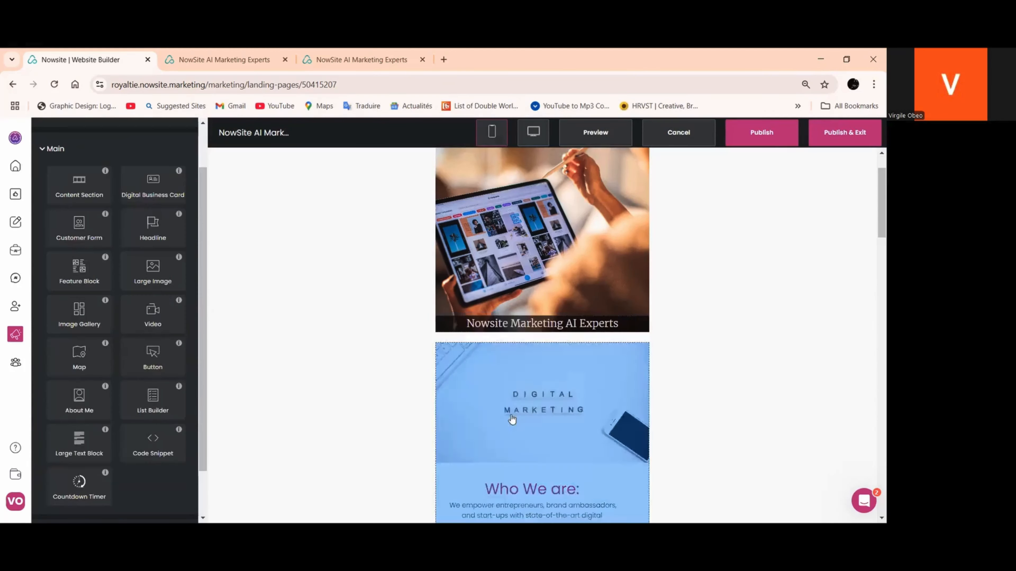
Set the top padding of the content section containing "Who We are:" to 5 px and apply it
{"action": "scroll", "coordinate": [516, 360], "scroll_direction": "down", "scroll_amount": 3}
{"action": "left_click", "coordinate": [491, 224]}
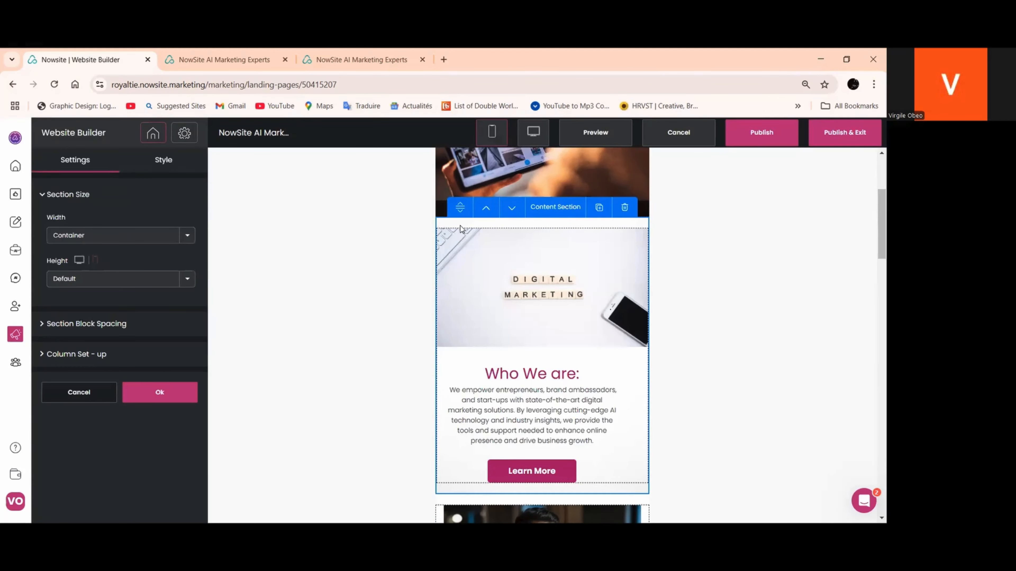
{"action": "left_click", "coordinate": [163, 162]}
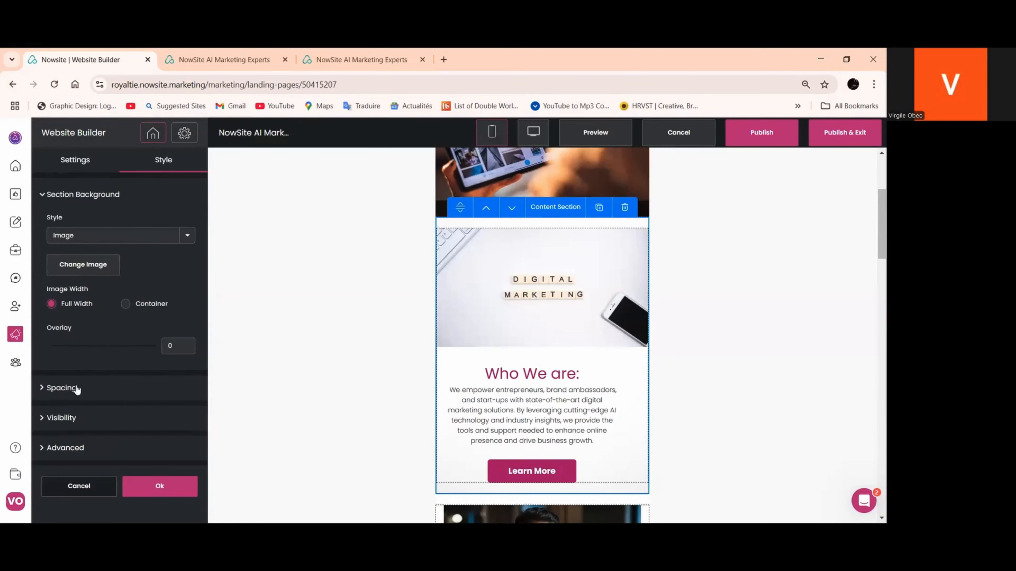
{"action": "left_click", "coordinate": [77, 389]}
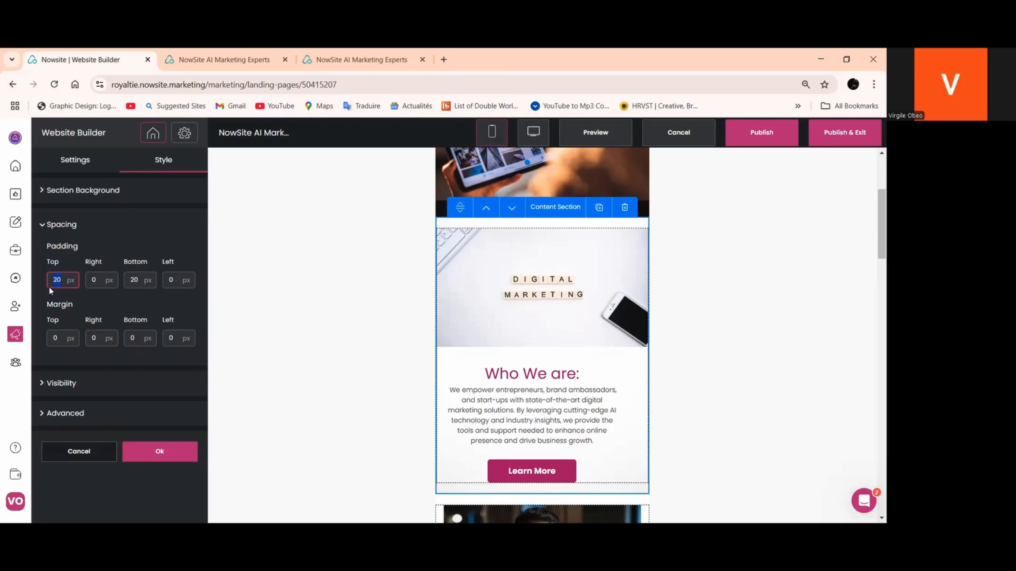
{"action": "type", "text": "5"}
{"action": "left_click", "coordinate": [159, 451]}
Set the top and bottom padding of the content section holding the man-at-computer image to 0 px and apply
{"action": "scroll", "coordinate": [476, 364], "scroll_direction": "down", "scroll_amount": 3}
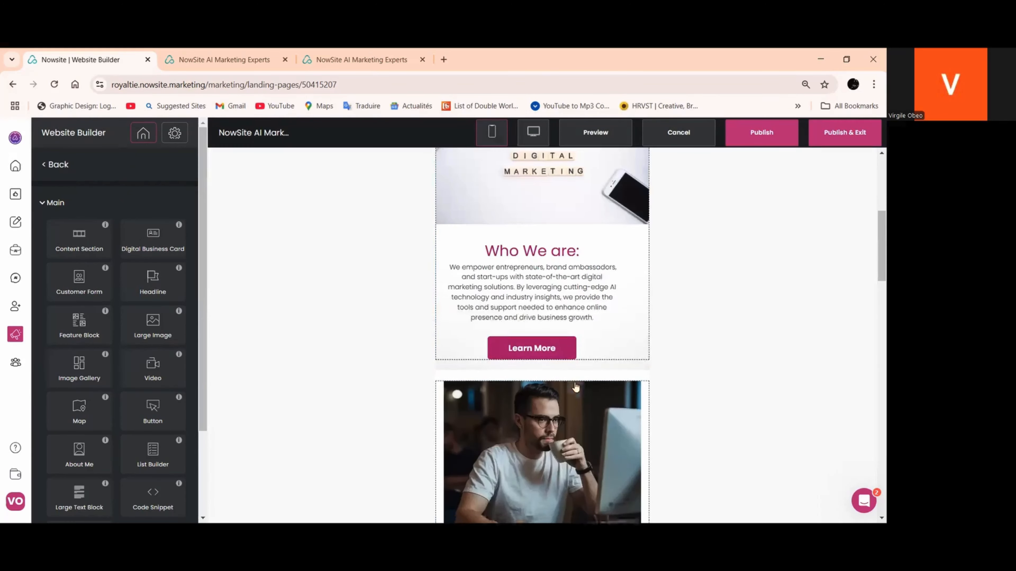
{"action": "left_click", "coordinate": [507, 376]}
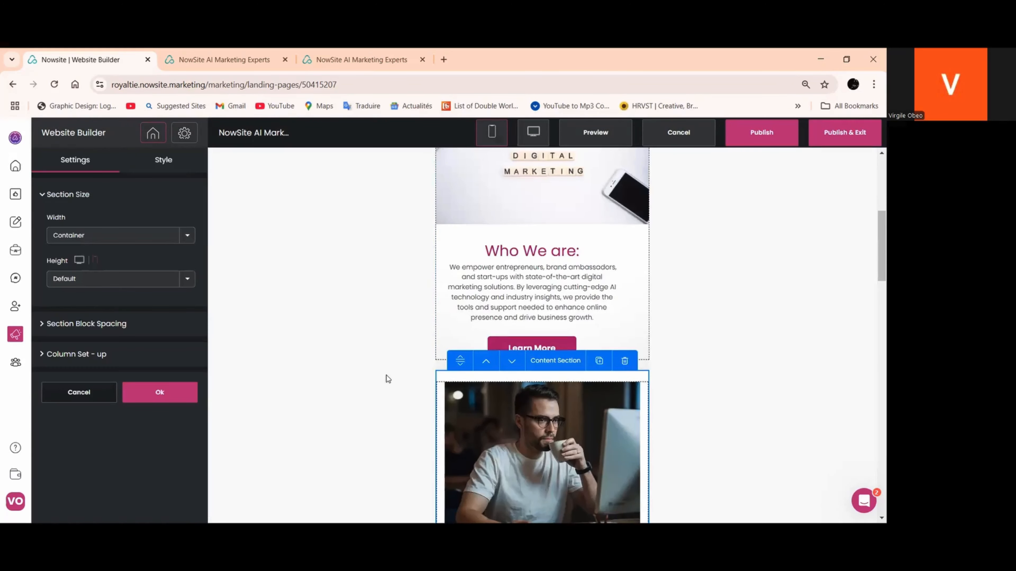
{"action": "left_click", "coordinate": [156, 165]}
{"action": "left_click", "coordinate": [113, 321]}
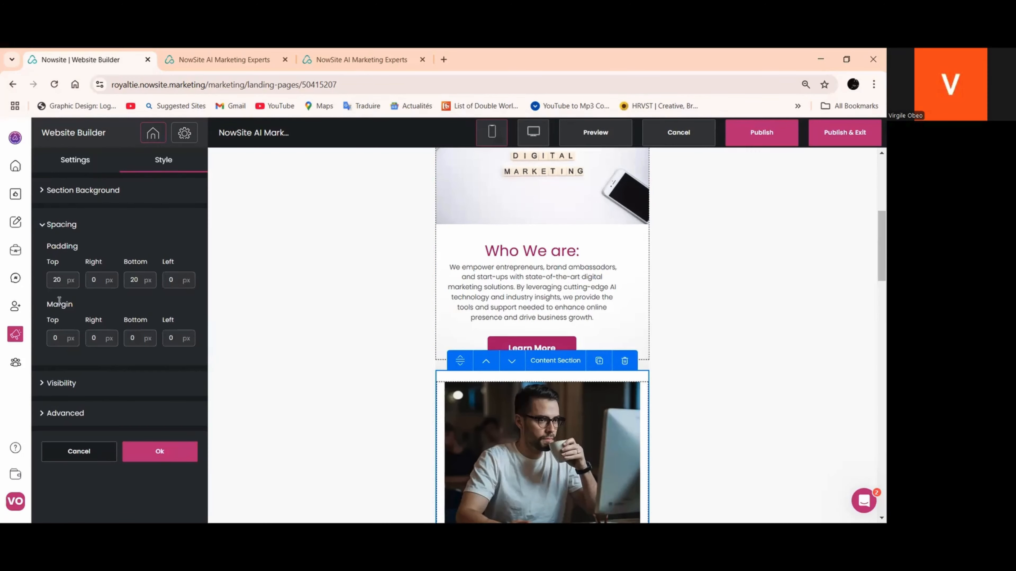
{"action": "type", "text": "0"}
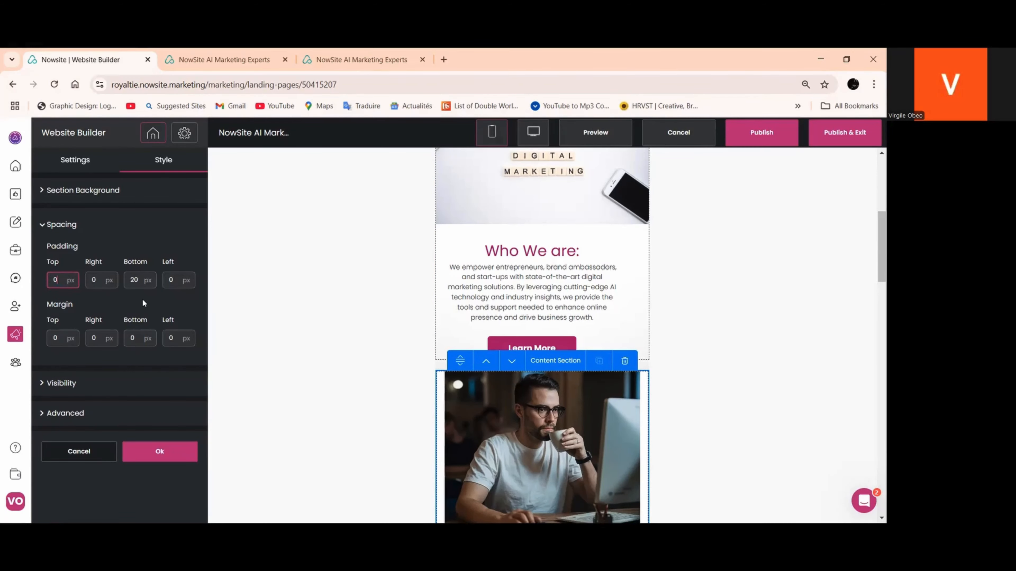
{"action": "double_click", "coordinate": [135, 280]}
{"action": "type", "text": "0"}
{"action": "left_click", "coordinate": [159, 451]}
Set the right and left padding of the large image of the man at the computer to 0 px and apply
{"action": "scroll", "coordinate": [480, 320], "scroll_direction": "down", "scroll_amount": 5}
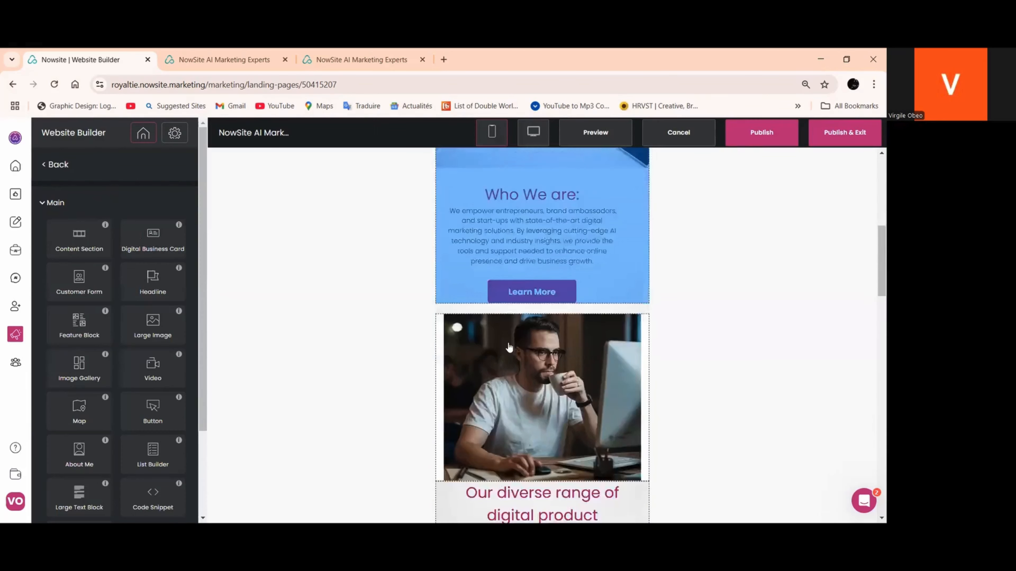
{"action": "scroll", "coordinate": [460, 340], "scroll_direction": "up", "scroll_amount": 3}
{"action": "left_click", "coordinate": [445, 355]}
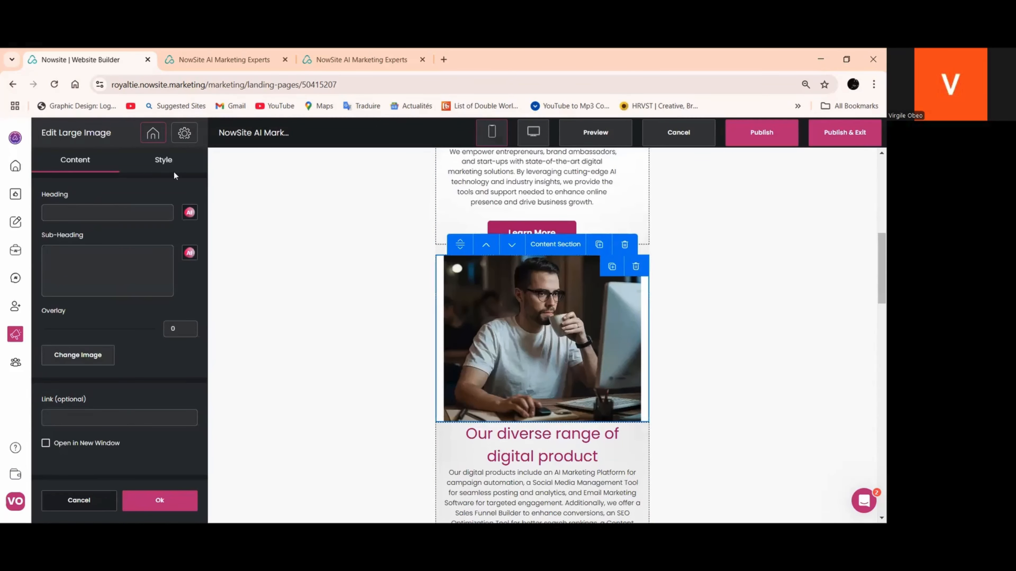
{"action": "left_click", "coordinate": [164, 159]}
{"action": "scroll", "coordinate": [129, 260], "scroll_direction": "down", "scroll_amount": 1}
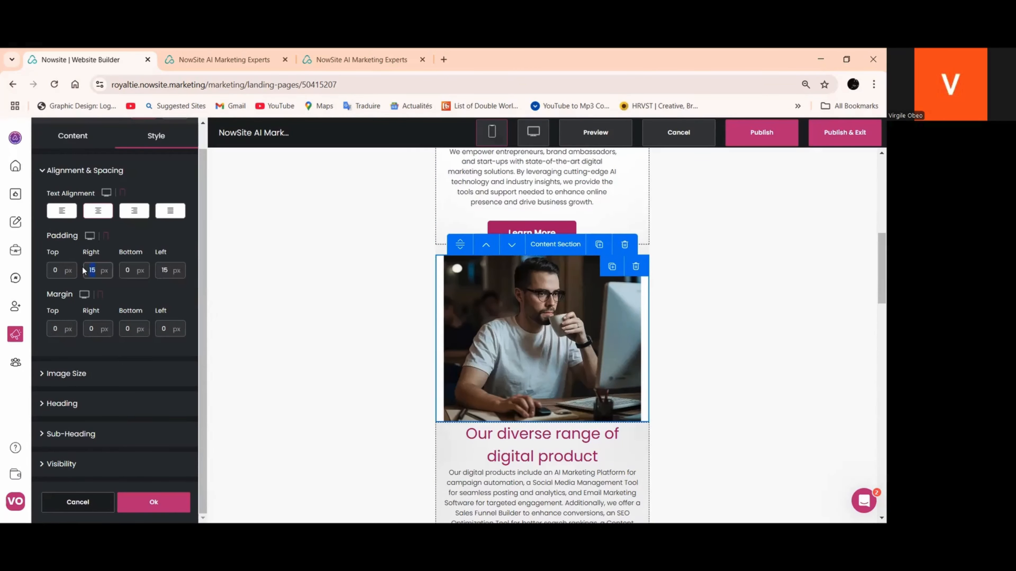
{"action": "type", "text": "50"}
{"action": "left_click_drag", "start_coordinate": [93, 269], "coordinate": [79, 272]}
{"action": "type", "text": "0"}
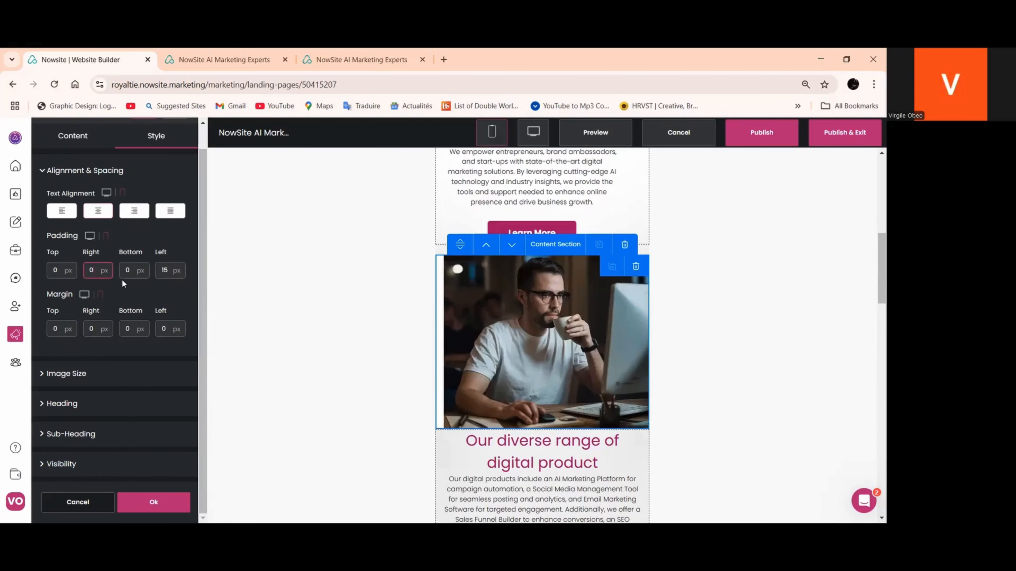
{"action": "type", "text": "5"}
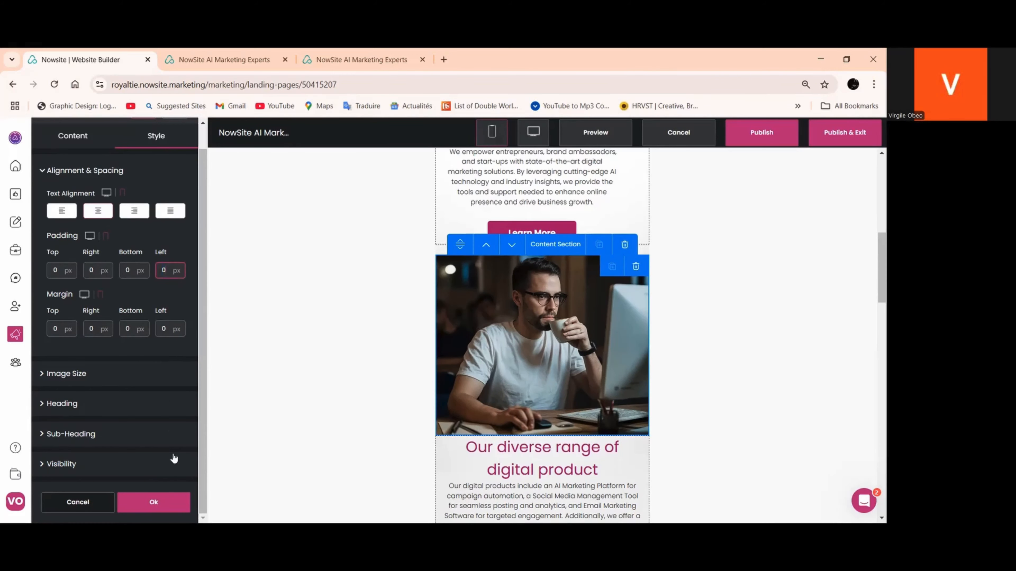
{"action": "left_click", "coordinate": [153, 504]}
Set the bottom padding of the "Who We are:" content section to 0 px and apply it
{"action": "left_click", "coordinate": [484, 251]}
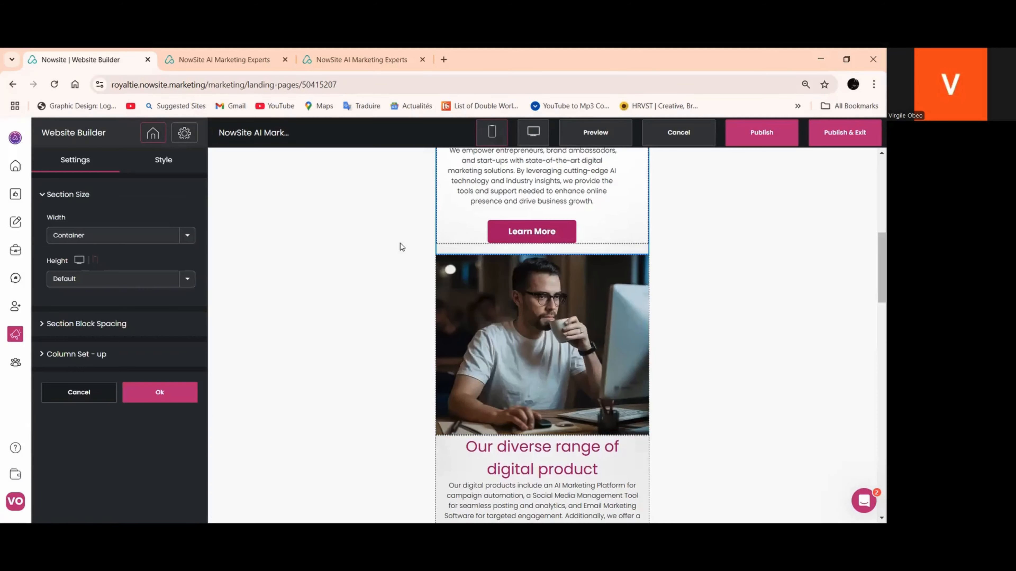
{"action": "left_click", "coordinate": [163, 159]}
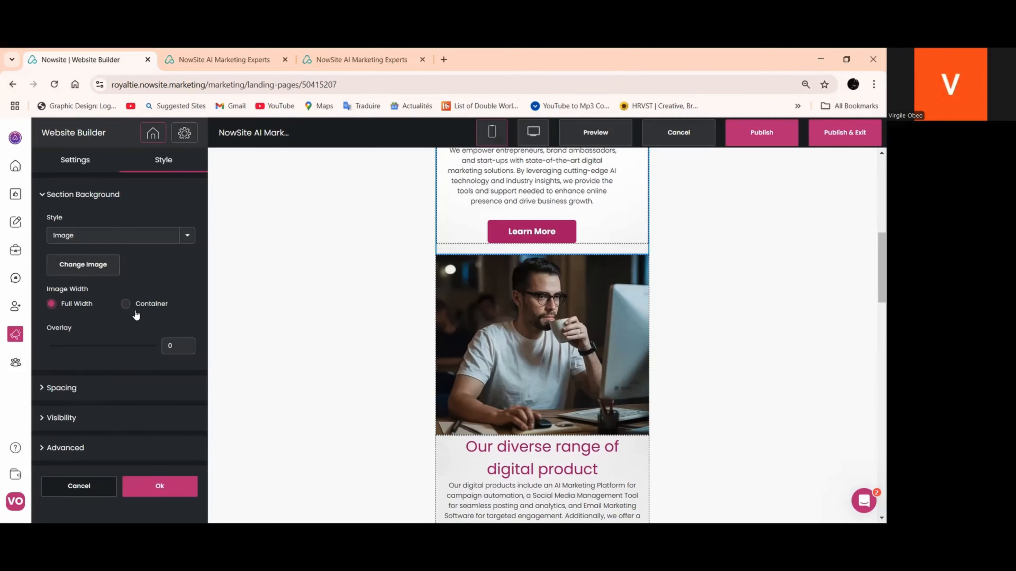
{"action": "left_click", "coordinate": [95, 387]}
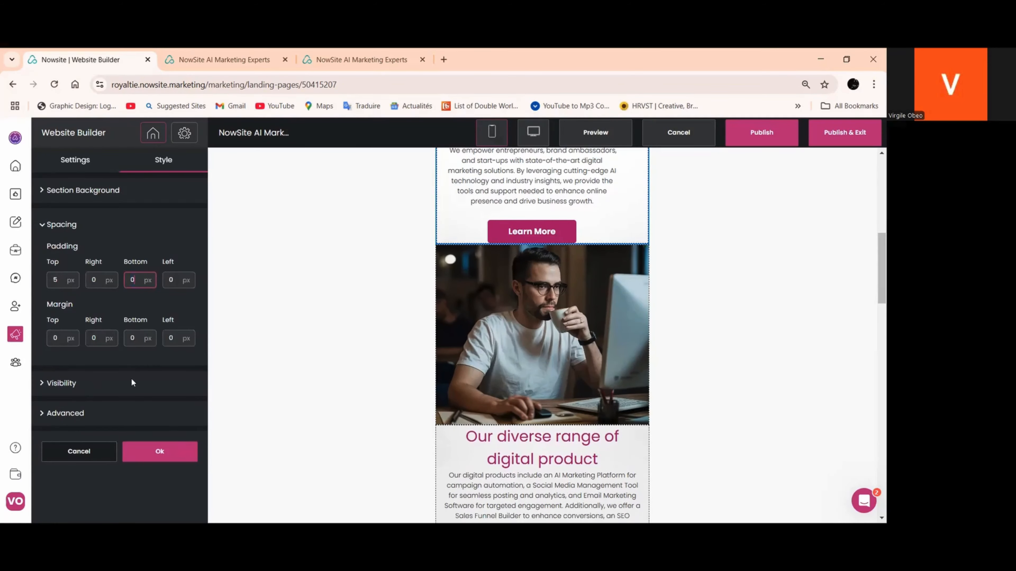
{"action": "left_click", "coordinate": [160, 452]}
Review the remaining mobile layout down to the booking section and publish the page
{"action": "scroll", "coordinate": [561, 289], "scroll_direction": "down", "scroll_amount": 3}
{"action": "scroll", "coordinate": [561, 289], "scroll_direction": "down", "scroll_amount": 5}
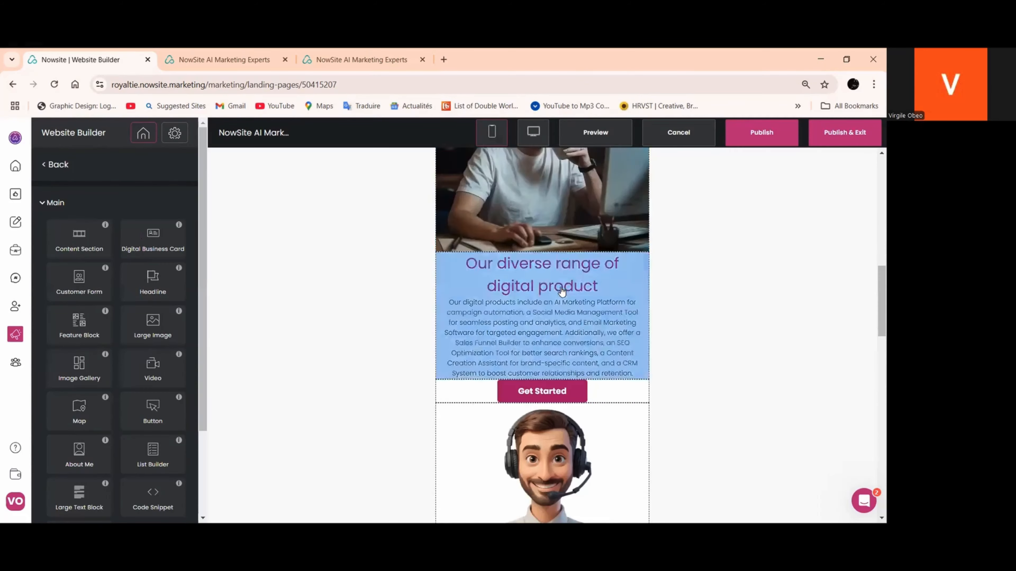
{"action": "scroll", "coordinate": [559, 300], "scroll_direction": "up", "scroll_amount": 5}
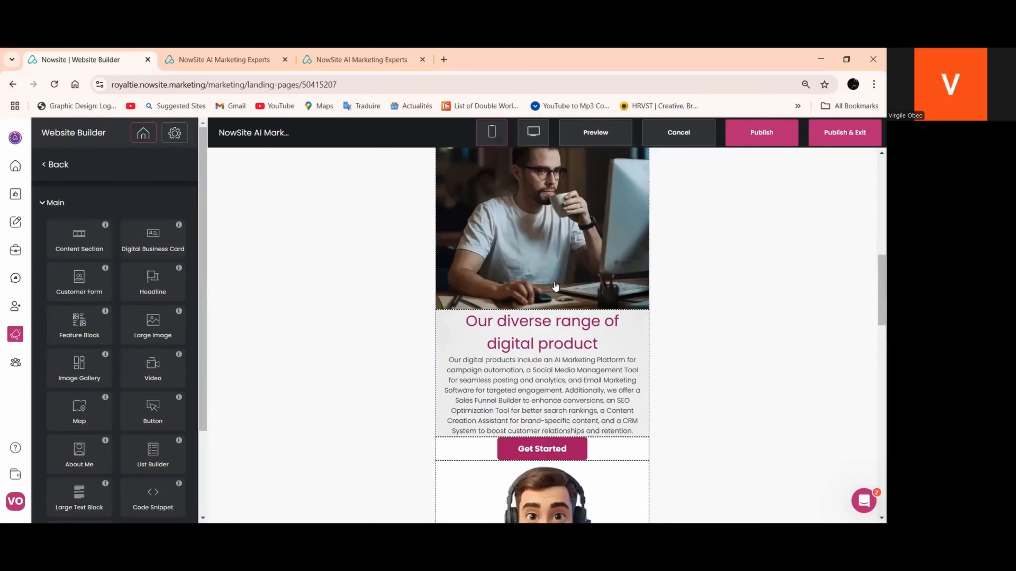
{"action": "scroll", "coordinate": [556, 288], "scroll_direction": "down", "scroll_amount": 10}
{"action": "scroll", "coordinate": [552, 273], "scroll_direction": "down", "scroll_amount": 4}
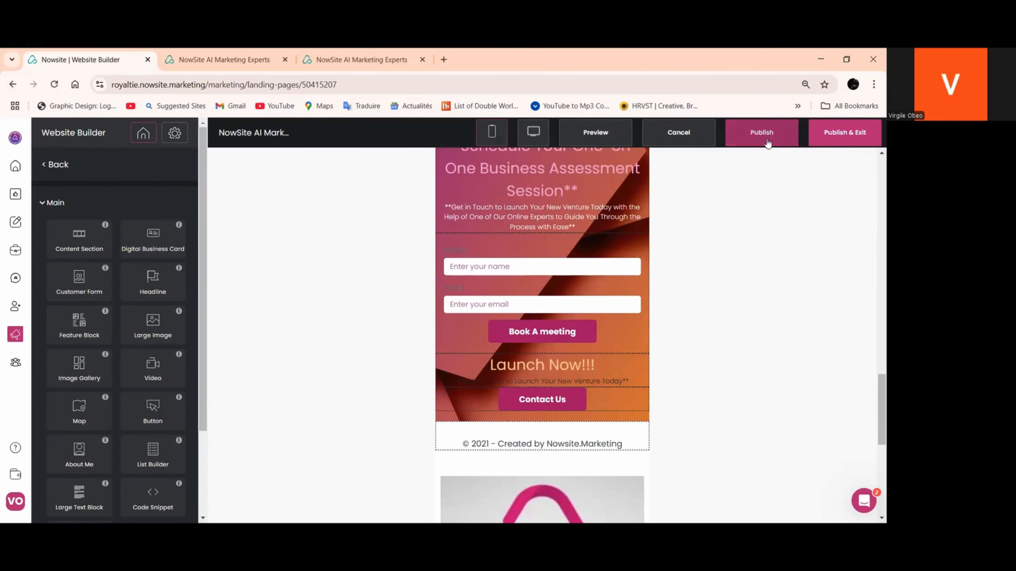
{"action": "left_click", "coordinate": [757, 138]}
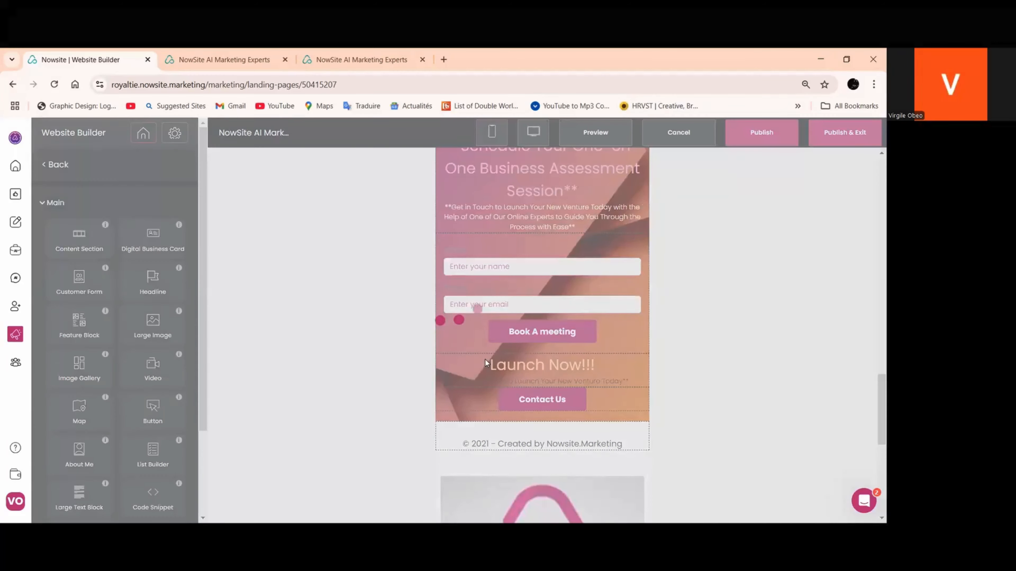
Set the footer's section background color to the near-black #0e0000 and save the footer
{"action": "scroll", "coordinate": [498, 356], "scroll_direction": "down", "scroll_amount": 4}
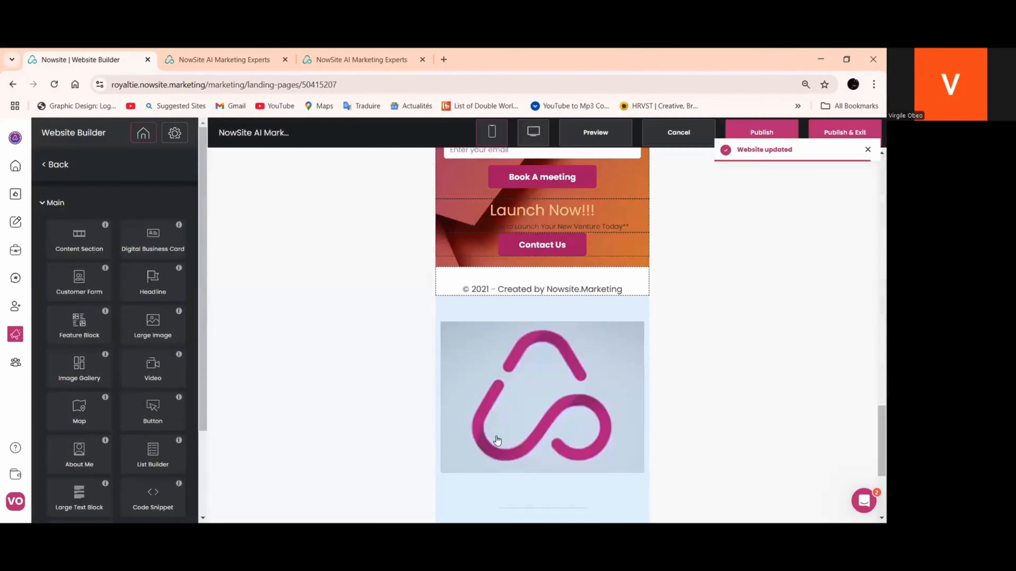
{"action": "left_click", "coordinate": [474, 293]}
{"action": "scroll", "coordinate": [599, 363], "scroll_direction": "down", "scroll_amount": 5}
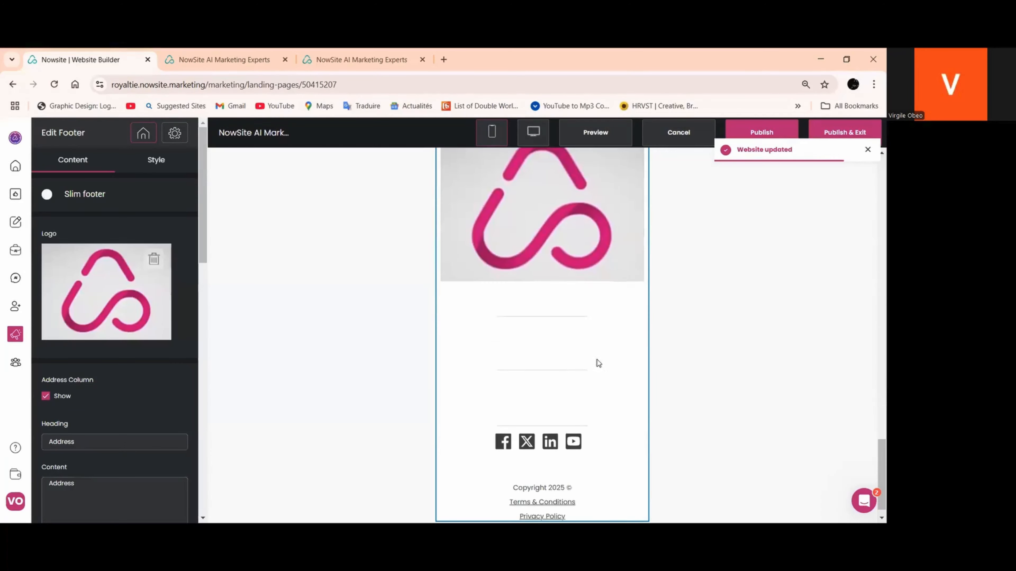
{"action": "left_click", "coordinate": [158, 161]}
{"action": "left_click", "coordinate": [60, 236]}
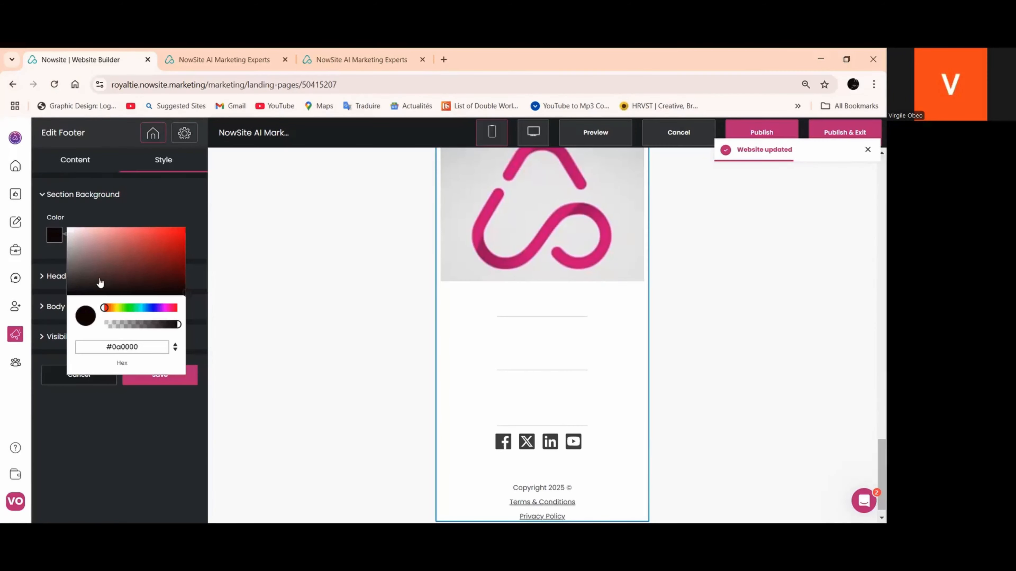
{"action": "left_click", "coordinate": [75, 294]}
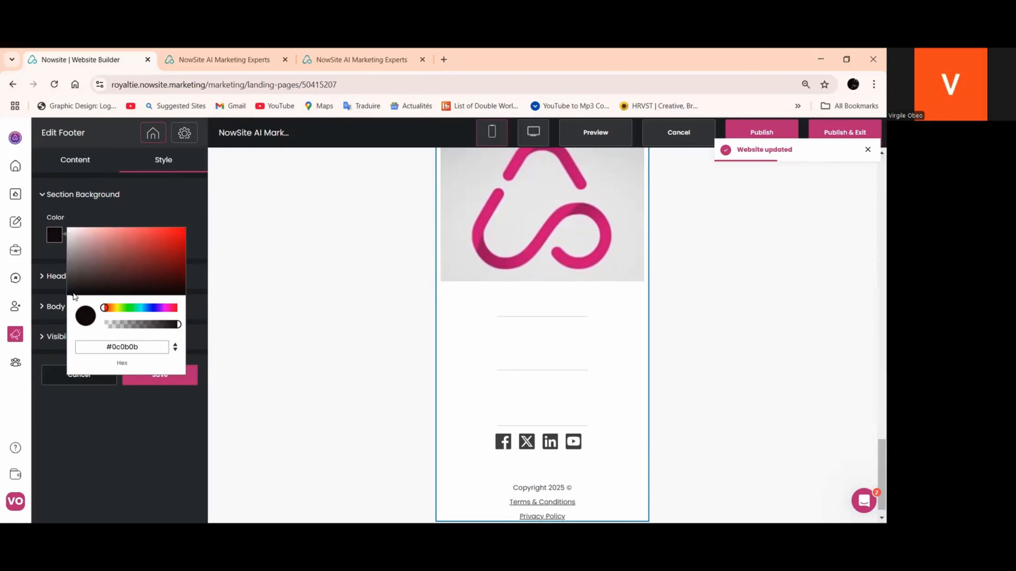
{"action": "left_click", "coordinate": [182, 293]}
{"action": "left_click", "coordinate": [184, 382]}
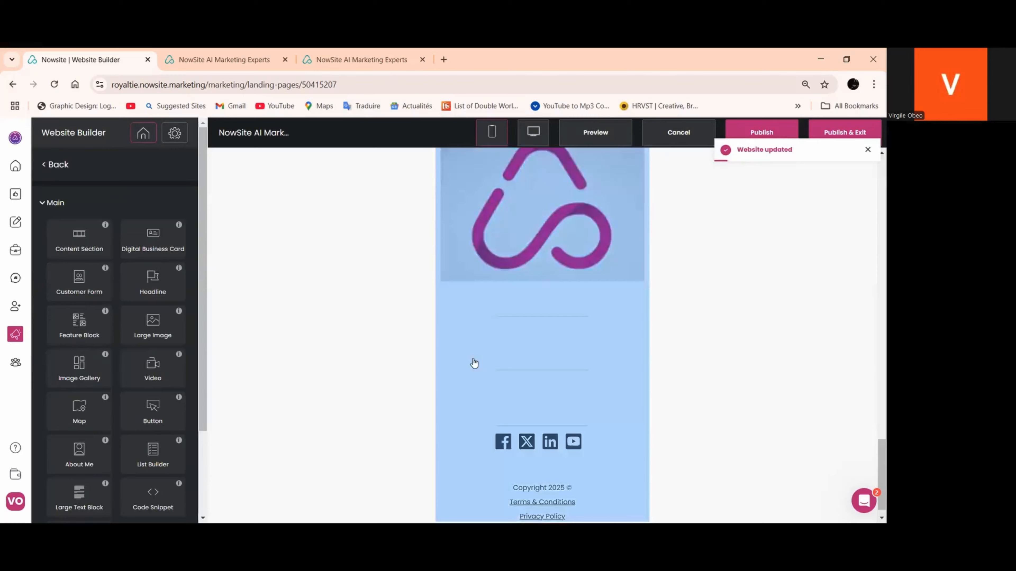
Open the footer's style settings and expand its body text options
{"action": "left_click", "coordinate": [494, 342]}
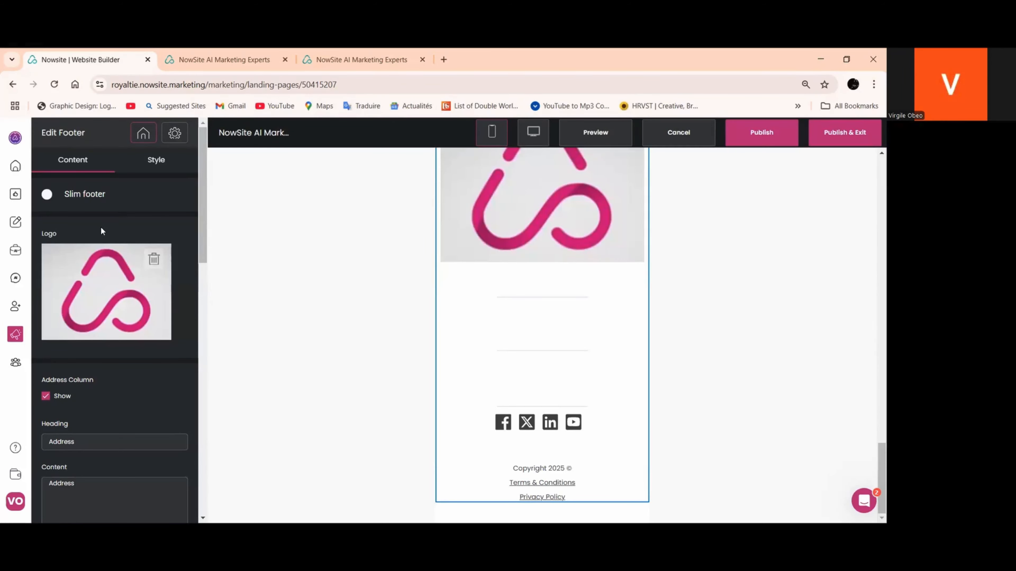
{"action": "scroll", "coordinate": [151, 193], "scroll_direction": "down", "scroll_amount": 1}
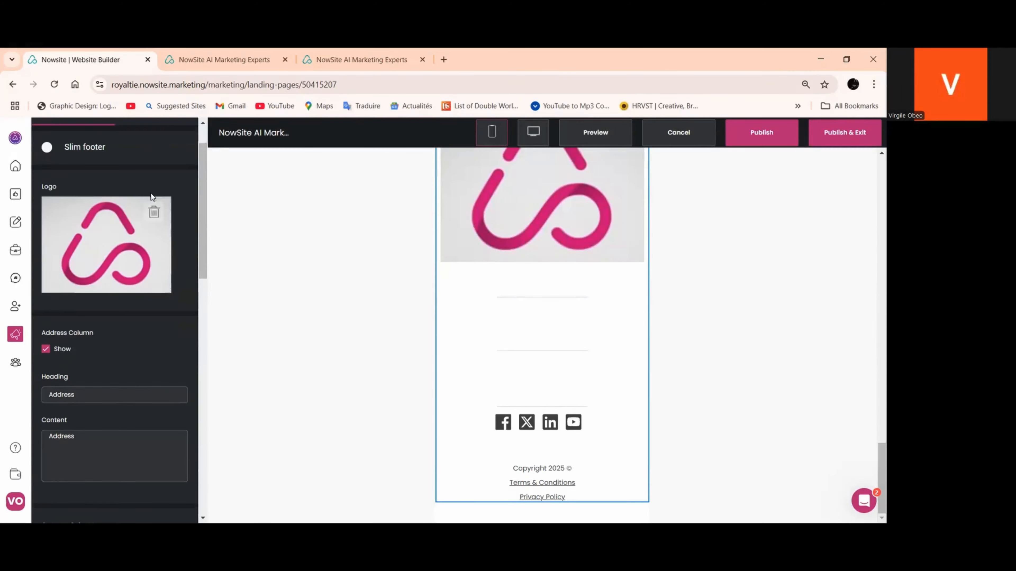
{"action": "scroll", "coordinate": [149, 324], "scroll_direction": "down", "scroll_amount": 4}
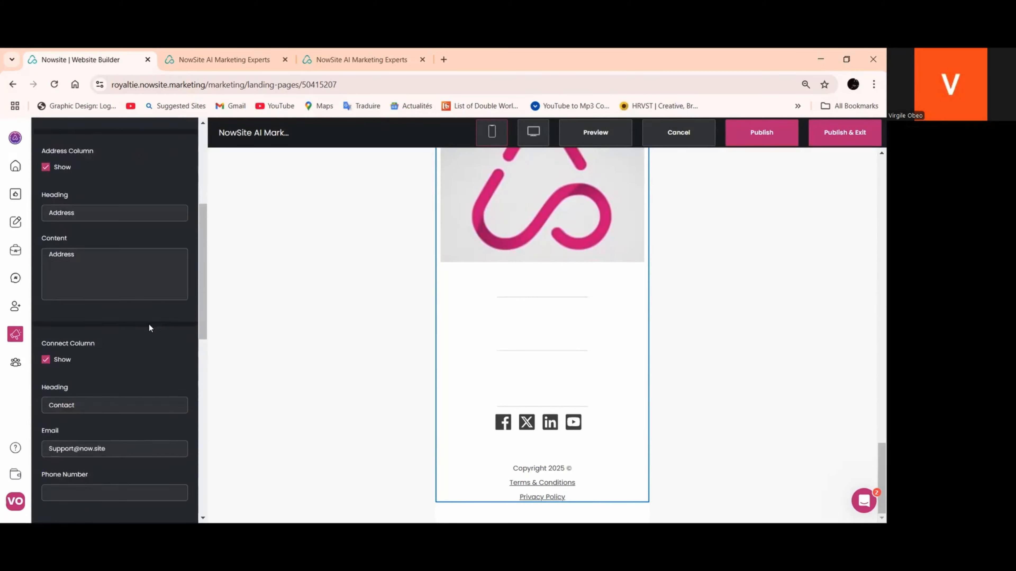
{"action": "scroll", "coordinate": [147, 319], "scroll_direction": "up", "scroll_amount": 5}
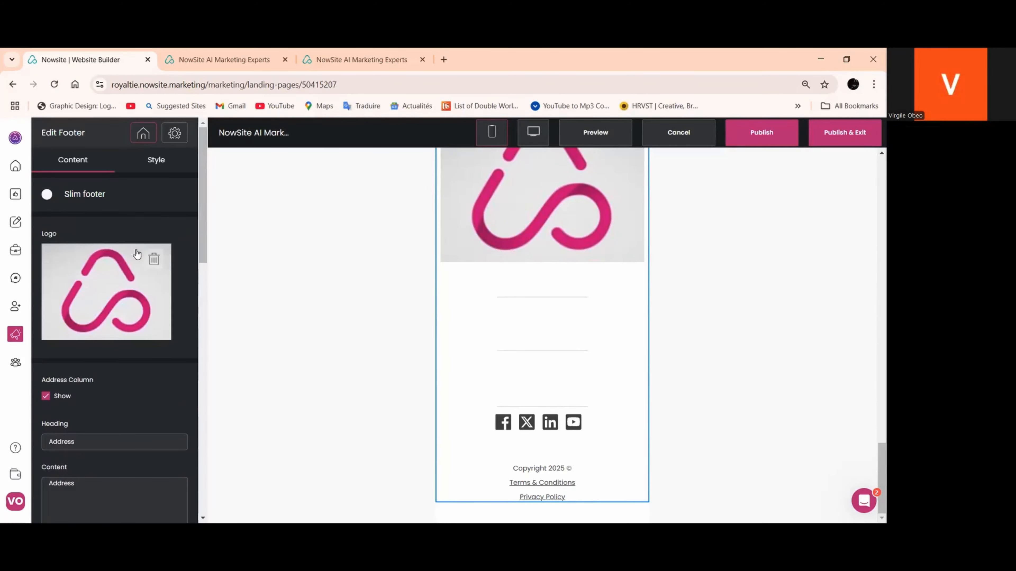
{"action": "left_click", "coordinate": [156, 160]}
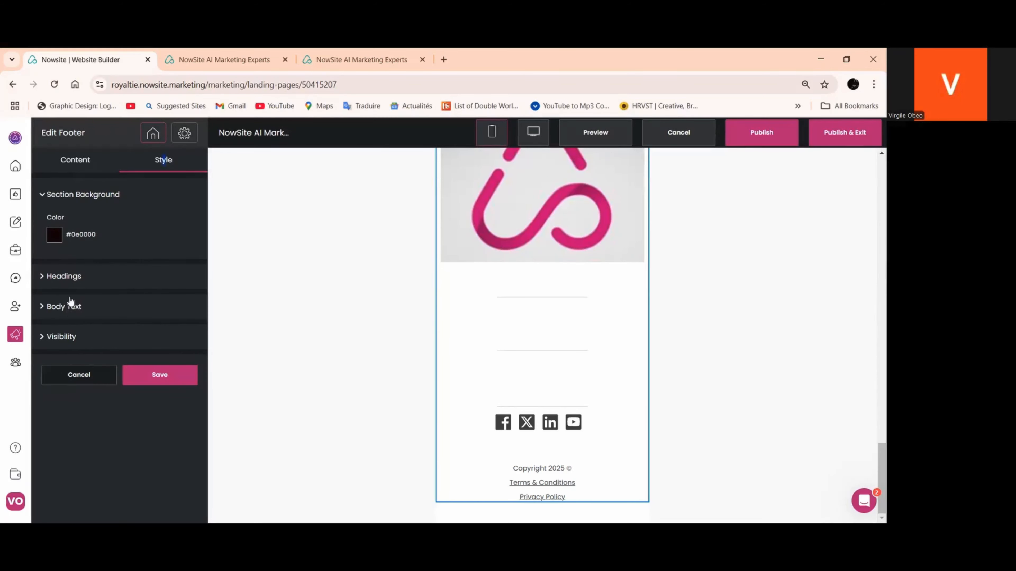
{"action": "left_click", "coordinate": [64, 306]}
{"action": "scroll", "coordinate": [44, 400], "scroll_direction": "down", "scroll_amount": 1}
Try the near-black #0a0a0a as the footer's body text color and check it in the desktop layout
{"action": "left_click", "coordinate": [56, 424]}
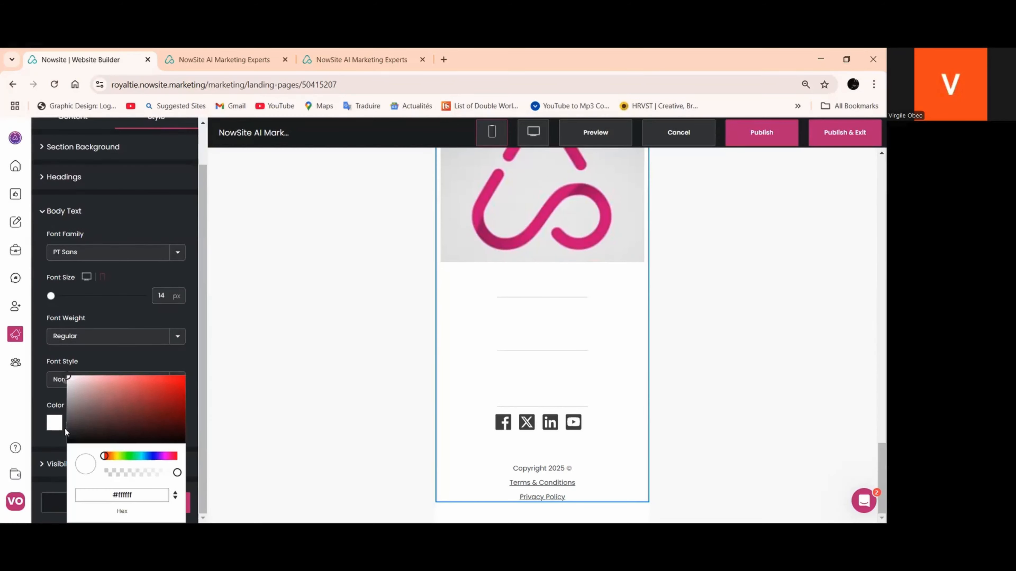
{"action": "left_click", "coordinate": [180, 434]}
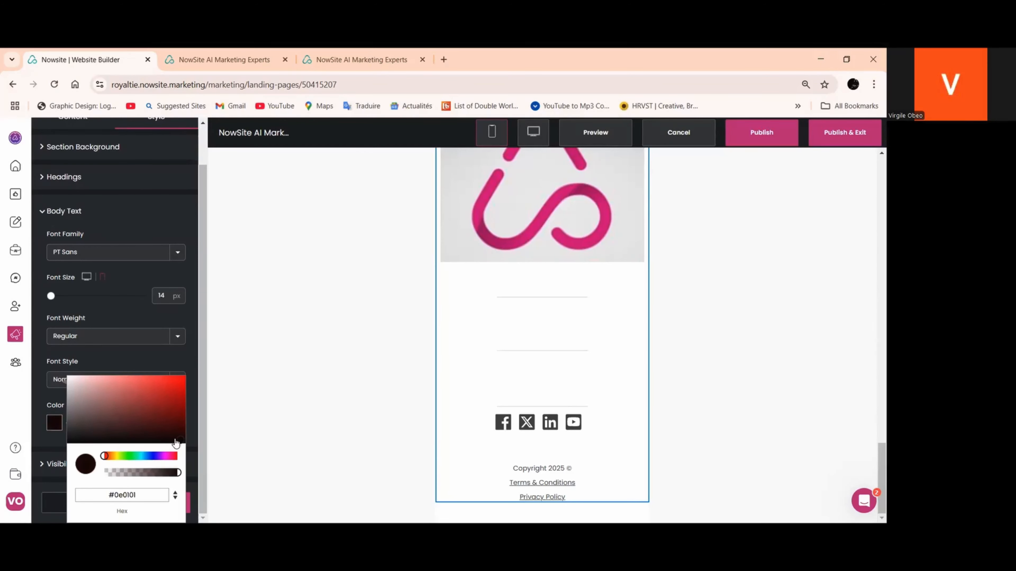
{"action": "left_click", "coordinate": [81, 433]}
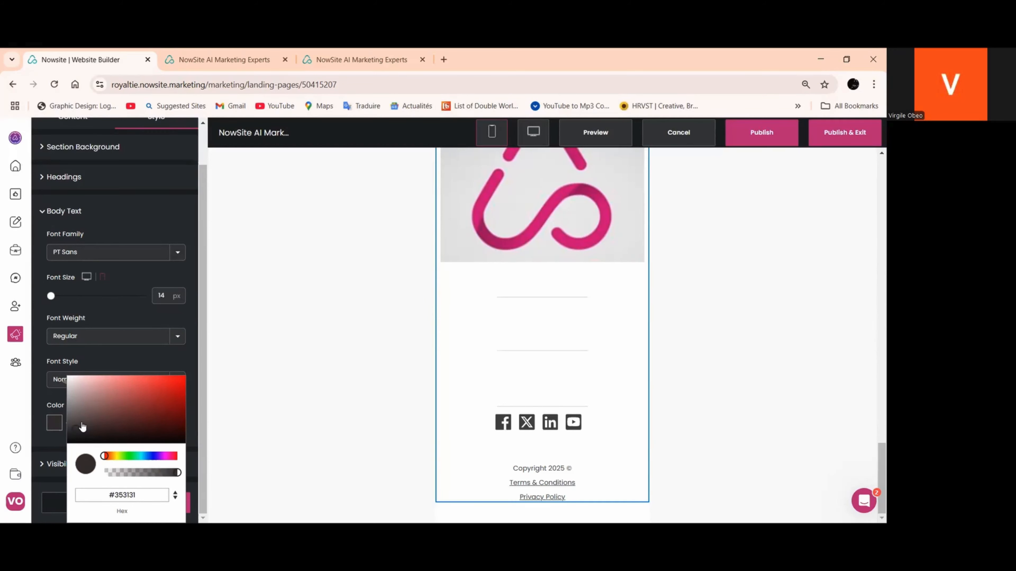
{"action": "left_click", "coordinate": [72, 443]}
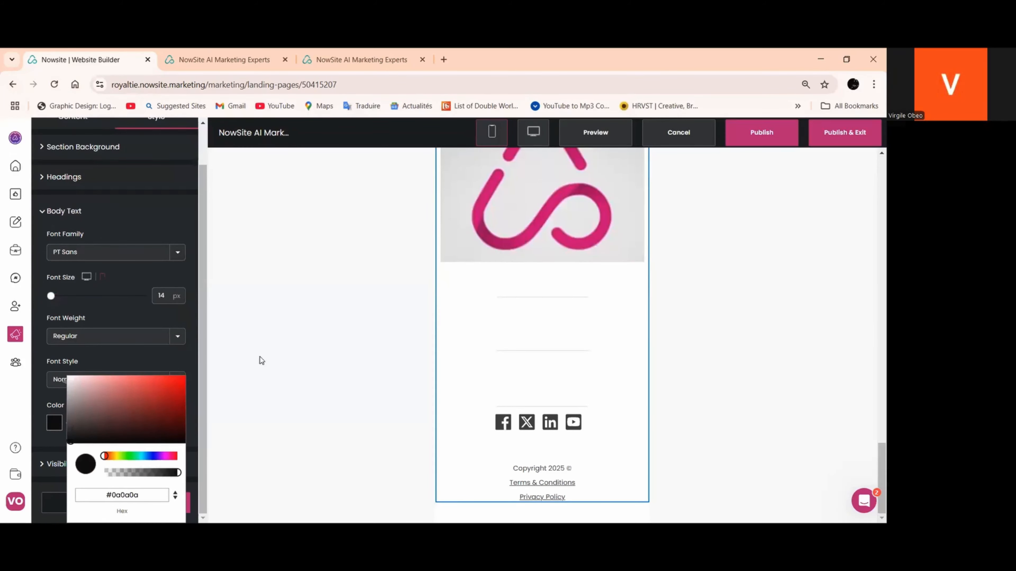
{"action": "left_click", "coordinate": [532, 132]}
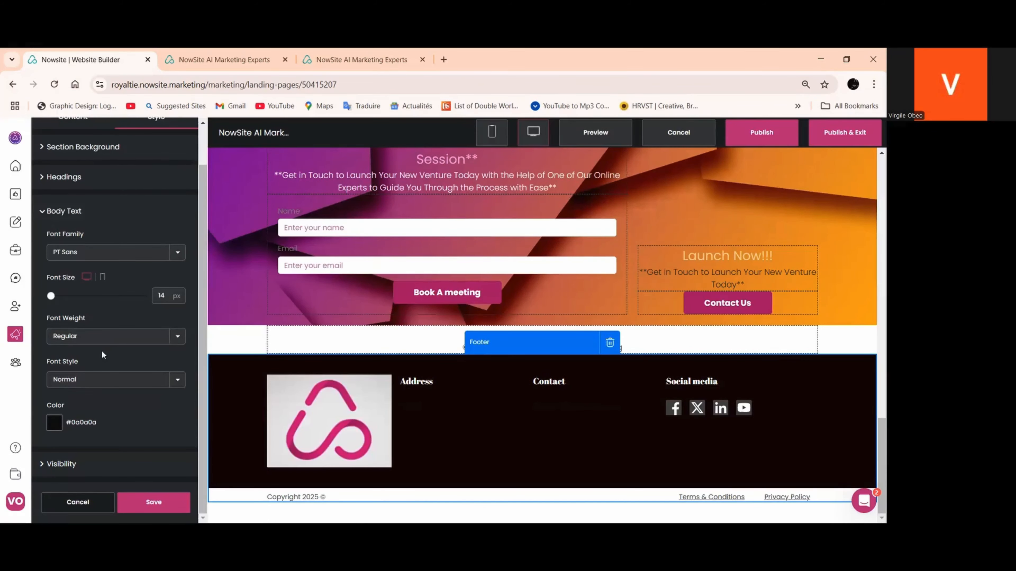
{"action": "scroll", "coordinate": [102, 351], "scroll_direction": "up", "scroll_amount": 2}
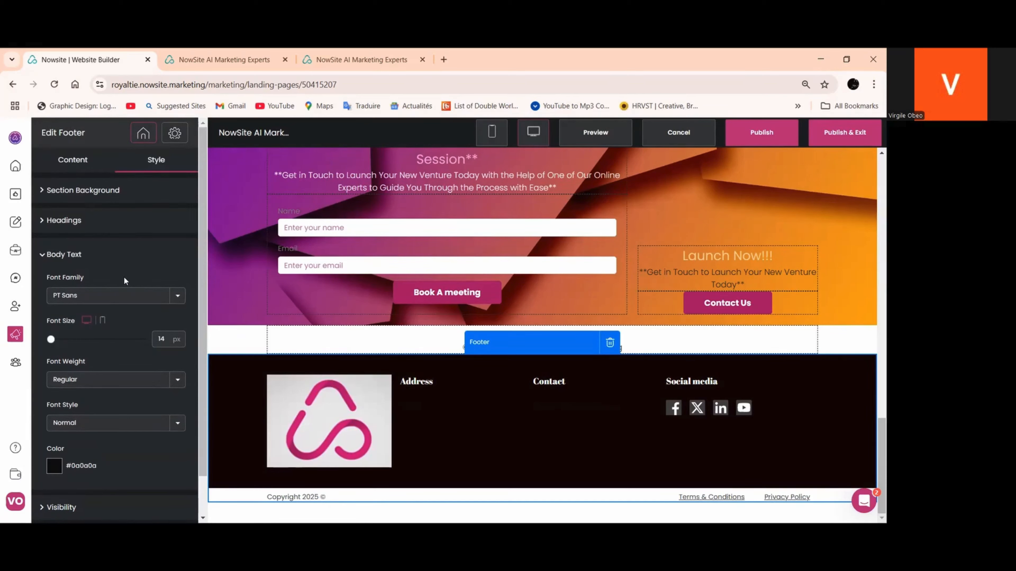
{"action": "scroll", "coordinate": [124, 408], "scroll_direction": "down", "scroll_amount": 1}
{"action": "scroll", "coordinate": [126, 419], "scroll_direction": "up", "scroll_amount": 1}
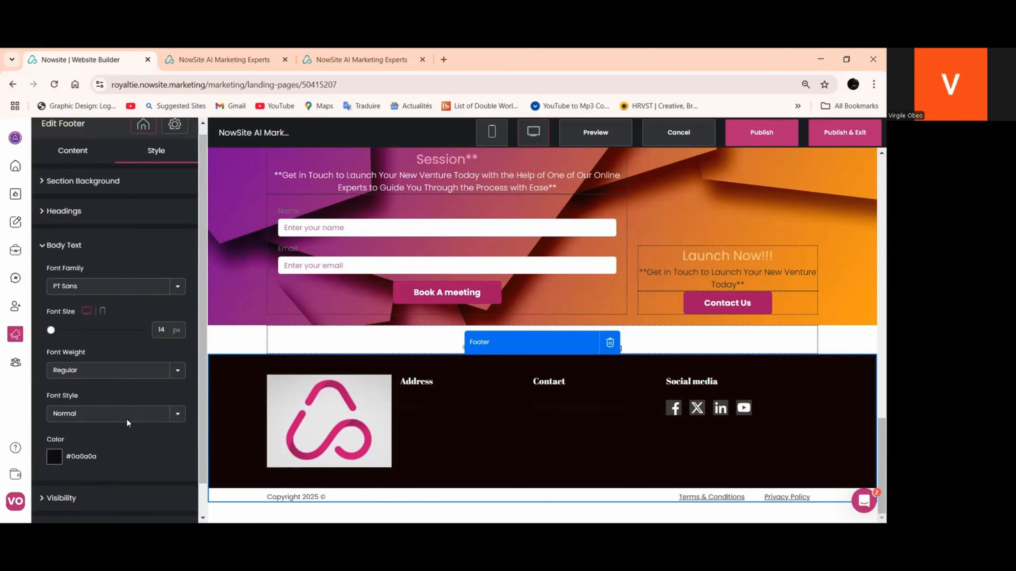
{"action": "scroll", "coordinate": [96, 424], "scroll_direction": "down", "scroll_amount": 1}
Set the footer's body text color to the off-white #fdf6f6, return to the mobile layout and save the footer
{"action": "left_click", "coordinate": [57, 426]}
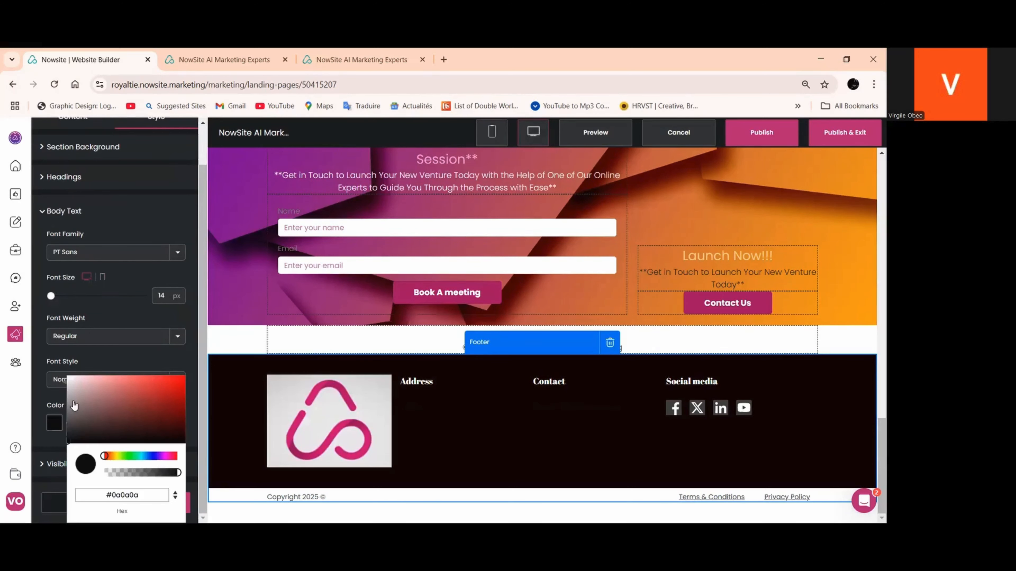
{"action": "left_click", "coordinate": [71, 378]}
{"action": "left_click", "coordinate": [492, 132]}
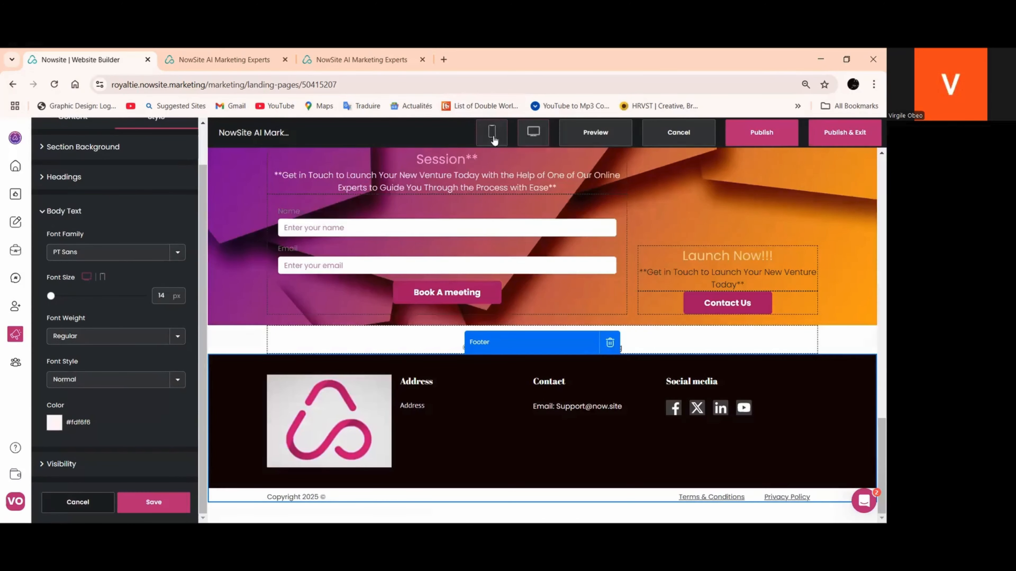
{"action": "left_click", "coordinate": [152, 502]}
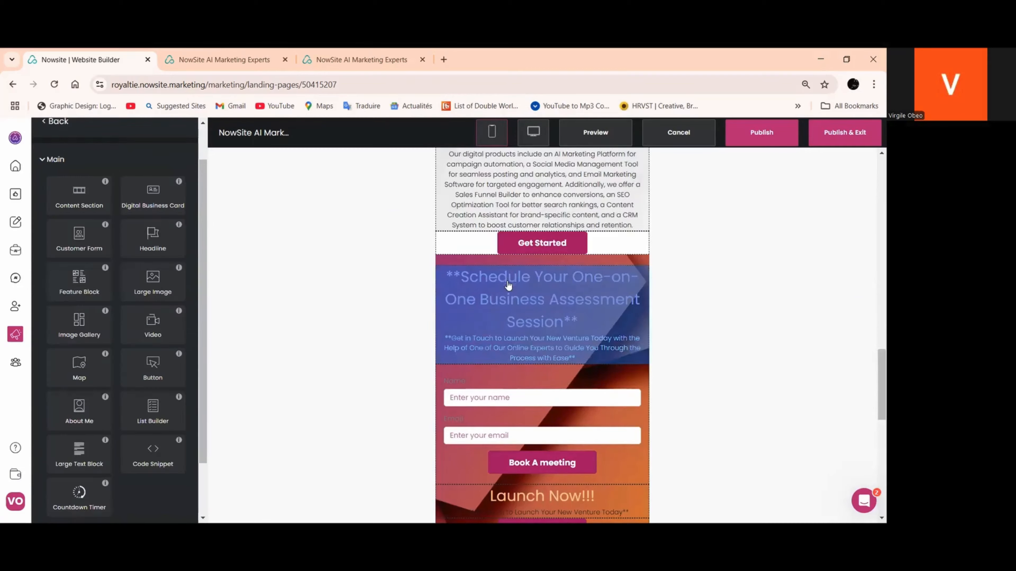
Check the footer in the mobile layout, then exit and reopen the NowSite AI Marketing Experts website for editing
{"action": "scroll", "coordinate": [503, 282], "scroll_direction": "down", "scroll_amount": 10}
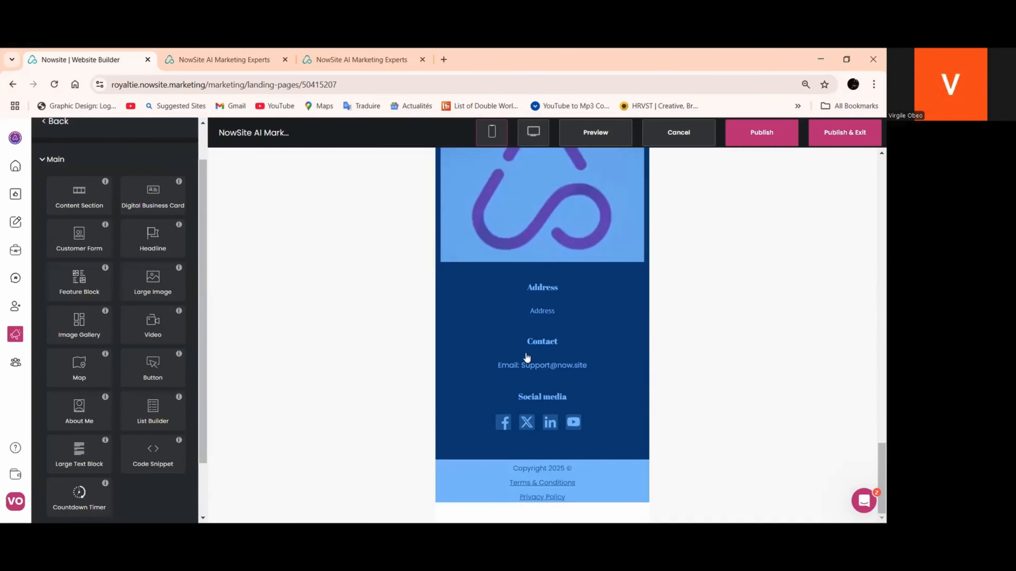
{"action": "left_click", "coordinate": [673, 141]}
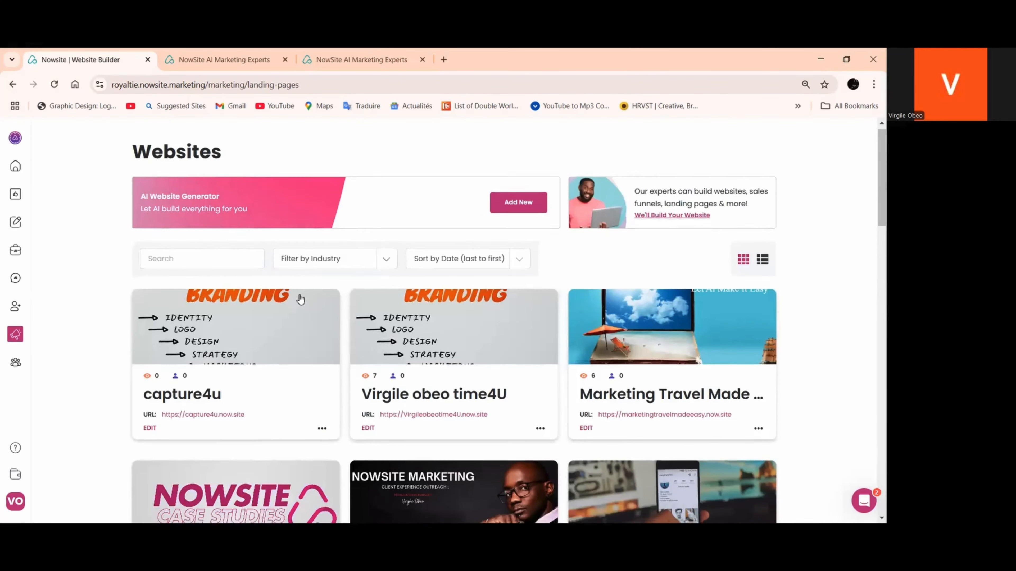
{"action": "scroll", "coordinate": [297, 298], "scroll_direction": "down", "scroll_amount": 9}
{"action": "scroll", "coordinate": [153, 427], "scroll_direction": "down", "scroll_amount": 4}
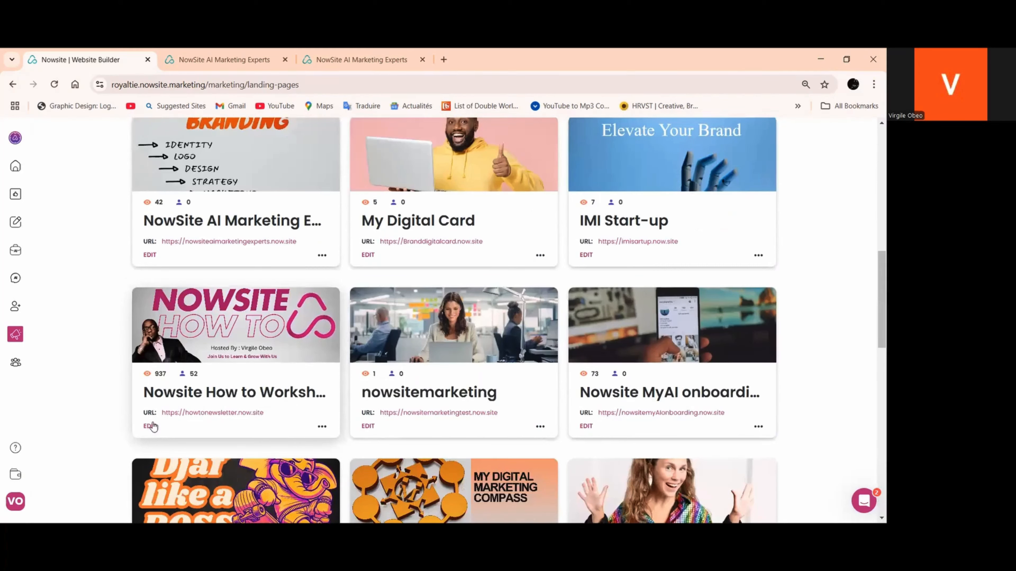
{"action": "left_click", "coordinate": [149, 255]}
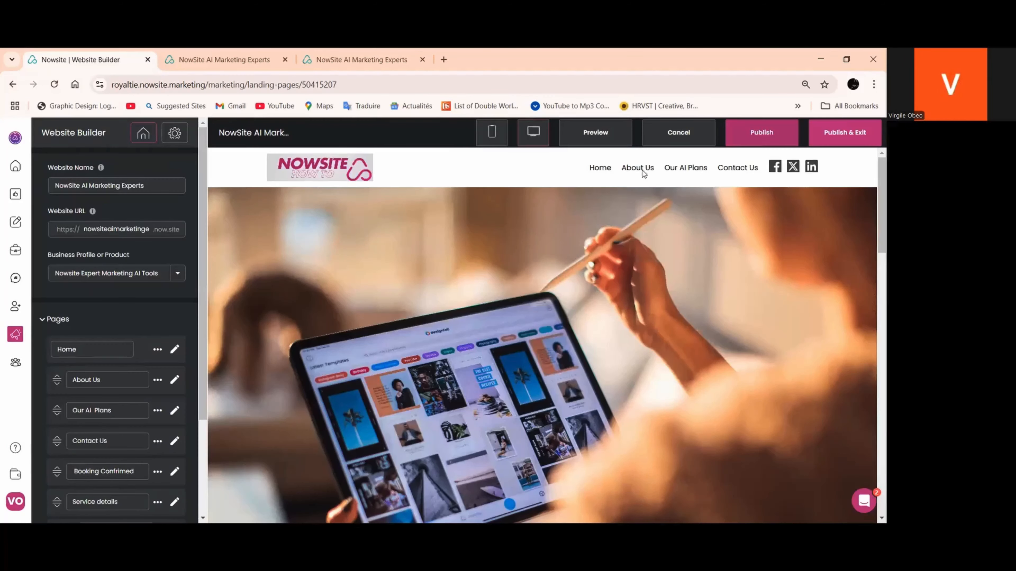
Set the footer's section background color to the near-black #0f0f0f, check it in the desktop layout and save
{"action": "left_click", "coordinate": [492, 132]}
{"action": "scroll", "coordinate": [586, 261], "scroll_direction": "down", "scroll_amount": 10}
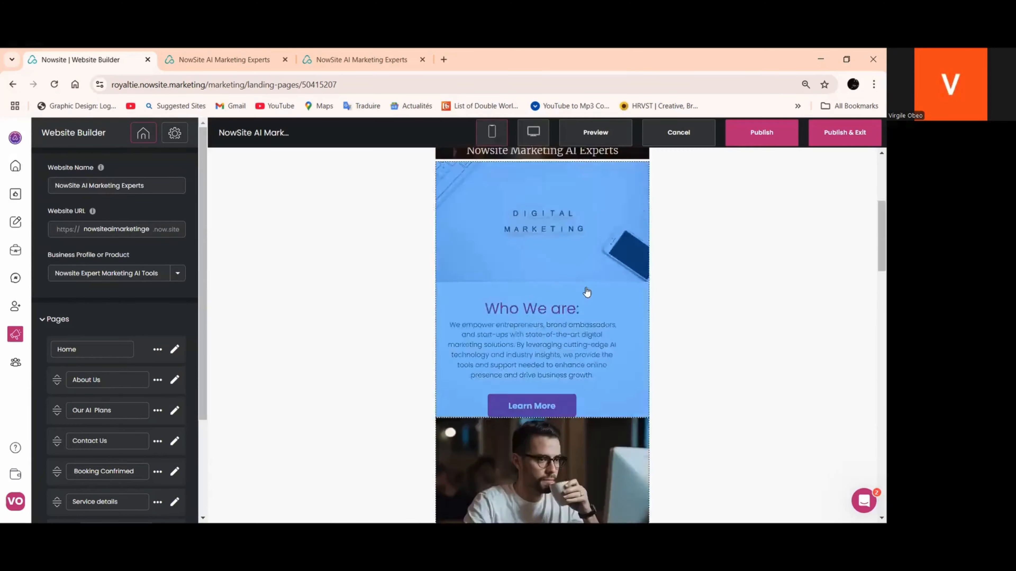
{"action": "scroll", "coordinate": [585, 296], "scroll_direction": "down", "scroll_amount": 15}
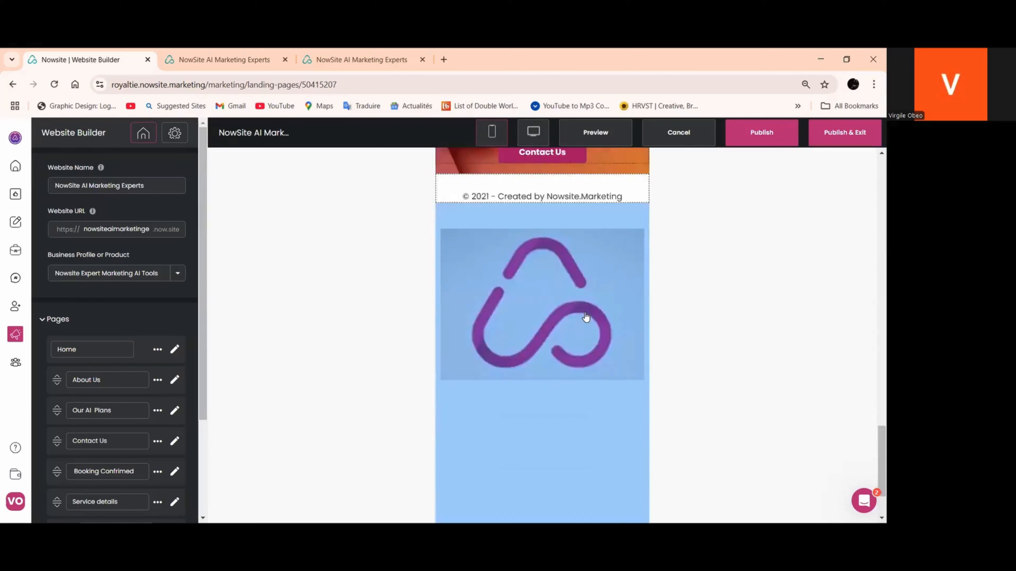
{"action": "left_click", "coordinate": [524, 366]}
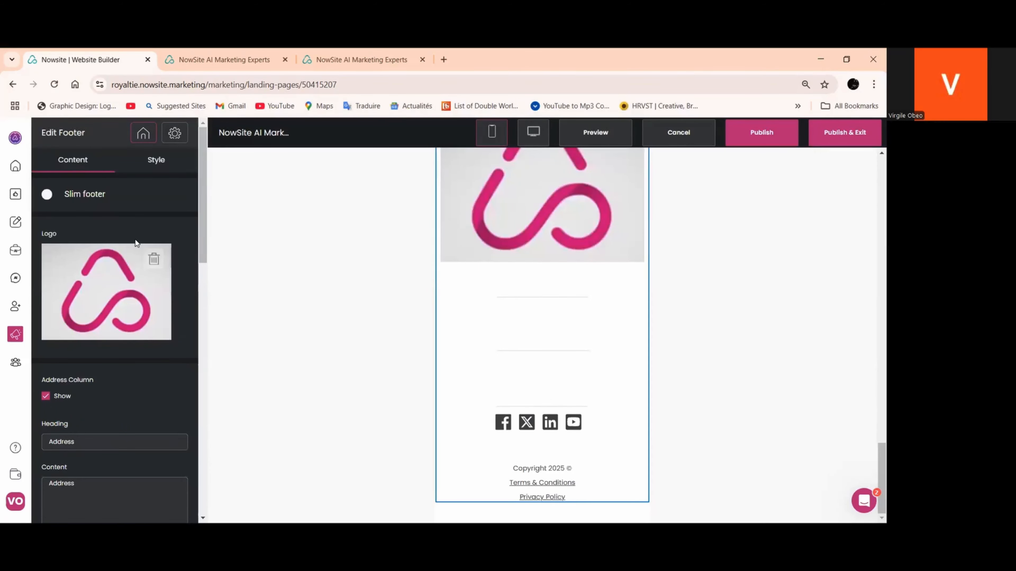
{"action": "left_click", "coordinate": [156, 160]}
{"action": "left_click", "coordinate": [56, 235]}
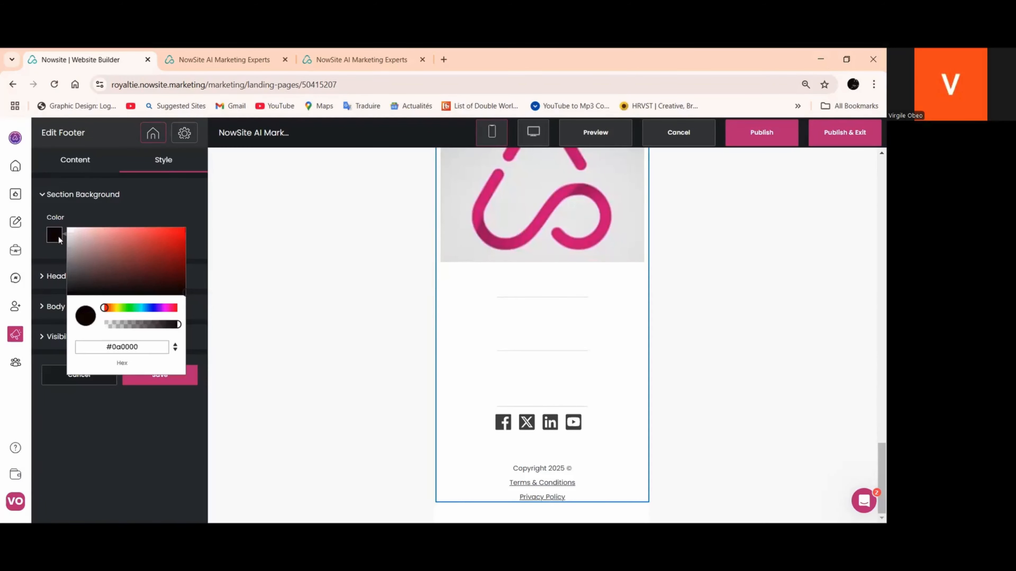
{"action": "left_click", "coordinate": [70, 292]}
{"action": "left_click", "coordinate": [534, 132]}
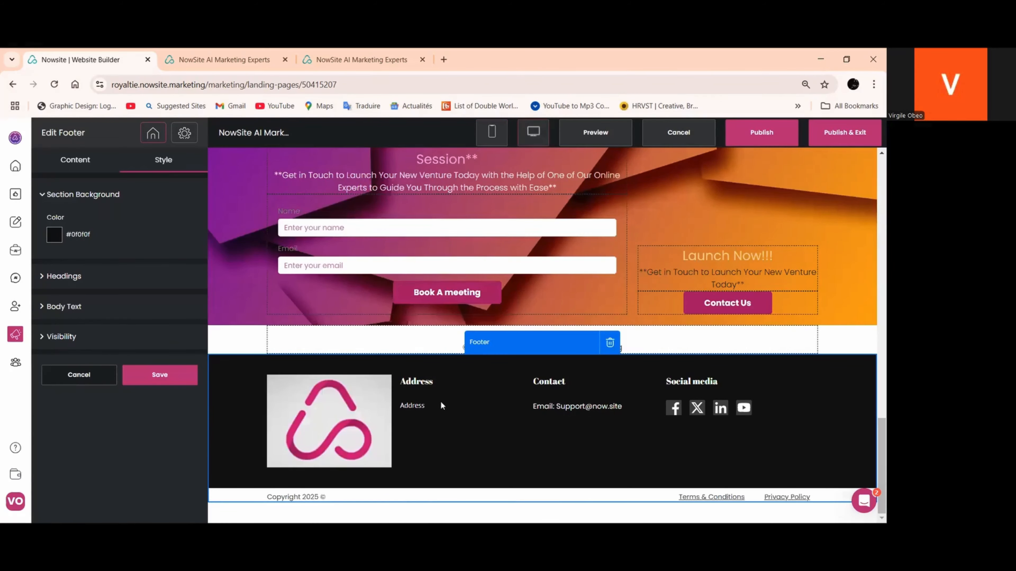
{"action": "left_click", "coordinate": [168, 378]}
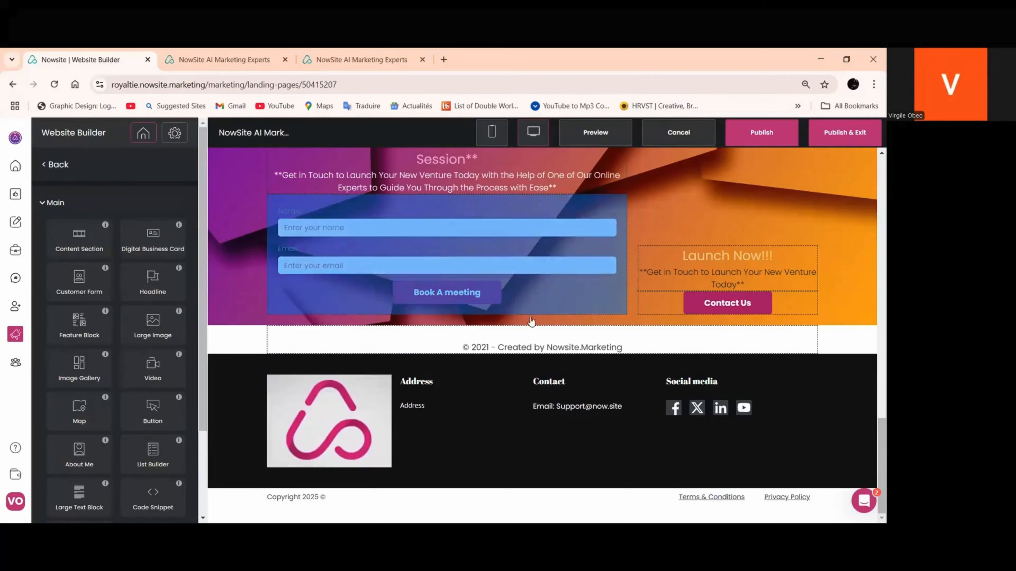
Check the footer in the mobile layout, then publish the site and open the live website
{"action": "left_click", "coordinate": [521, 337]}
{"action": "left_click", "coordinate": [492, 132]}
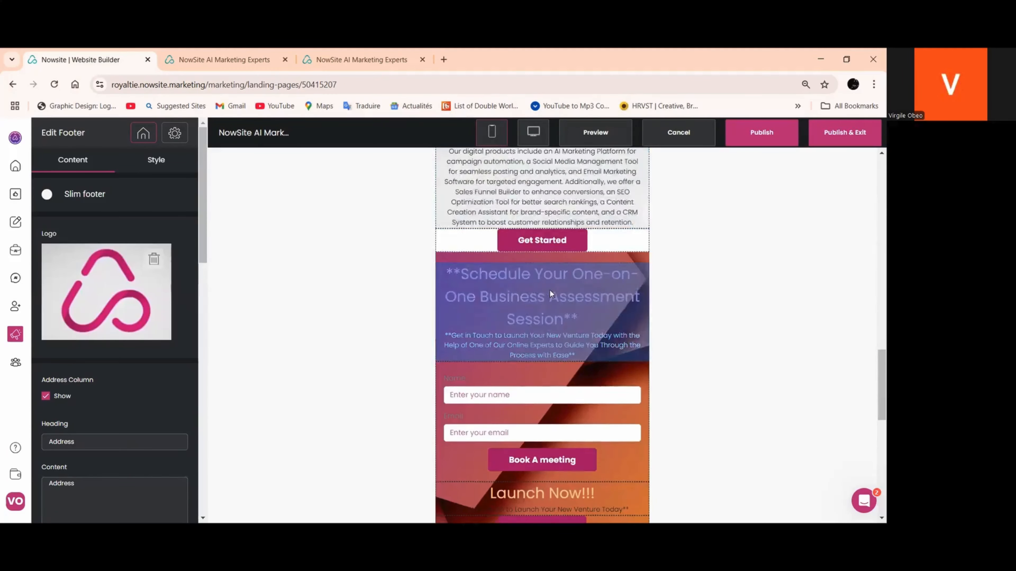
{"action": "scroll", "coordinate": [550, 290], "scroll_direction": "down", "scroll_amount": 10}
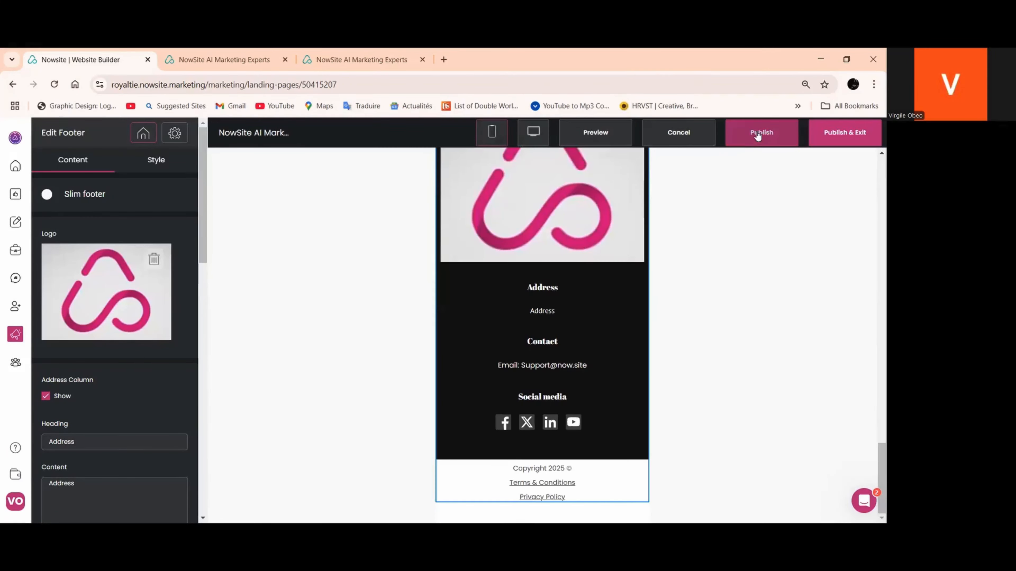
{"action": "left_click", "coordinate": [651, 239]}
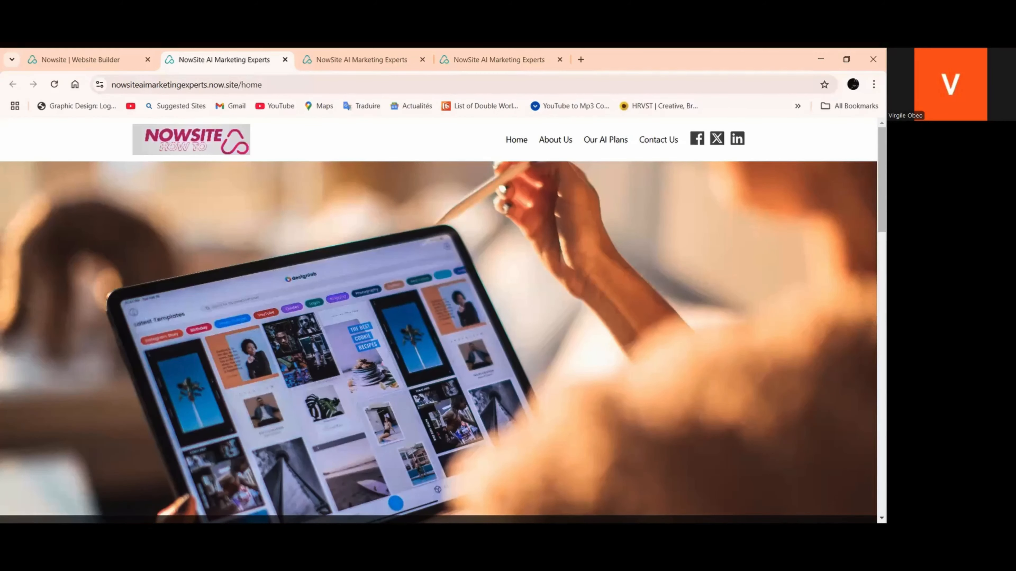
Review the published home page from the header image down to the booking section and footer
{"action": "scroll", "coordinate": [519, 288], "scroll_direction": "down", "scroll_amount": 5}
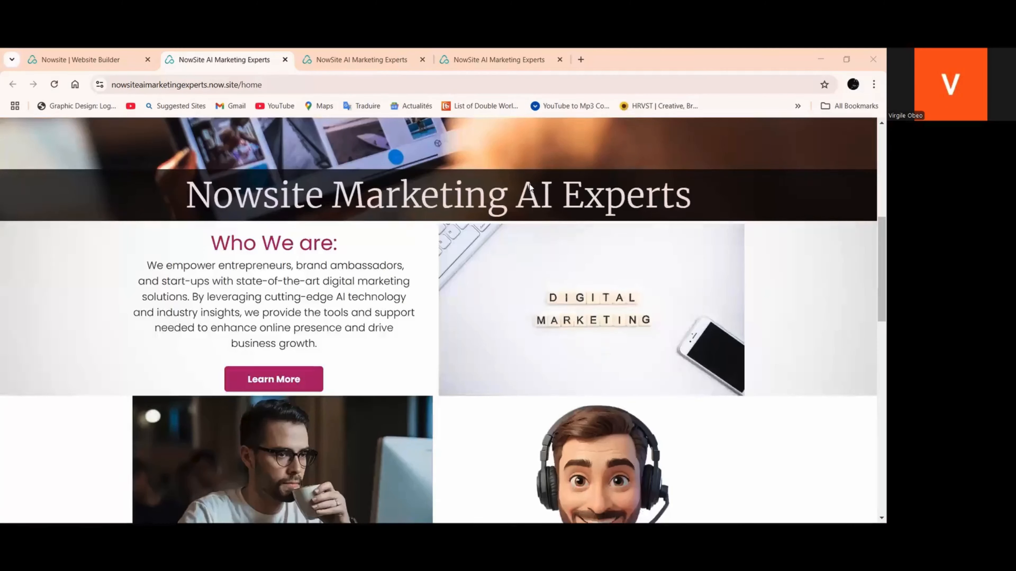
{"action": "scroll", "coordinate": [530, 188], "scroll_direction": "down", "scroll_amount": 5}
{"action": "scroll", "coordinate": [531, 196], "scroll_direction": "down", "scroll_amount": 8}
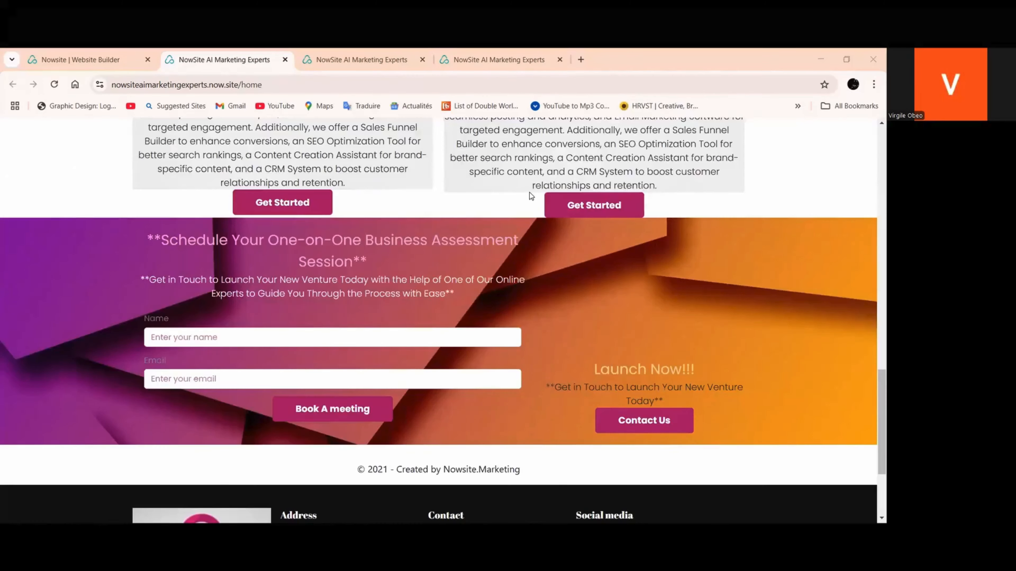
{"action": "scroll", "coordinate": [532, 197], "scroll_direction": "up", "scroll_amount": 5}
{"action": "scroll", "coordinate": [524, 200], "scroll_direction": "up", "scroll_amount": 13}
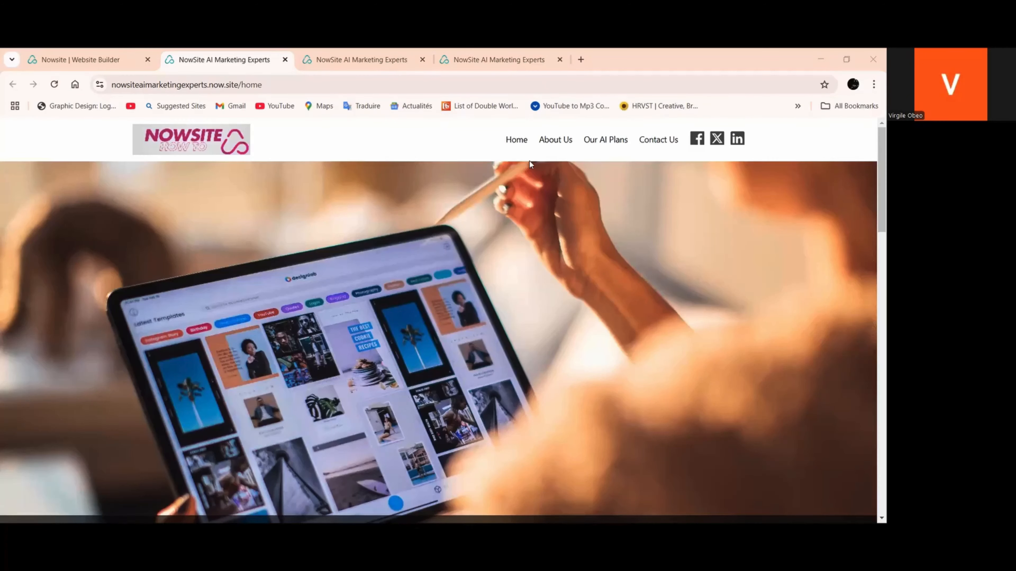
{"action": "scroll", "coordinate": [530, 161], "scroll_direction": "down", "scroll_amount": 5}
{"action": "scroll", "coordinate": [317, 304], "scroll_direction": "down", "scroll_amount": 4}
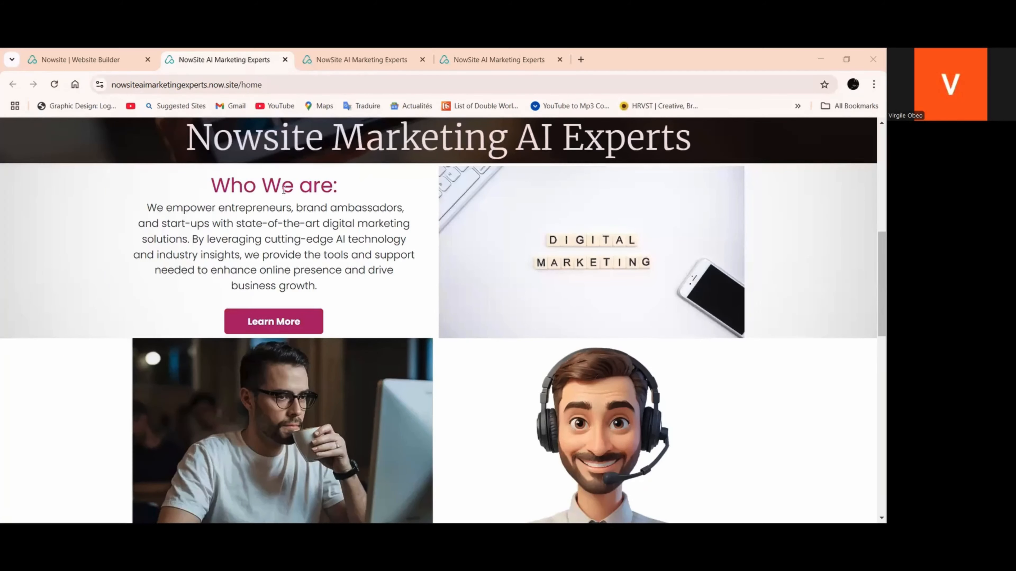
Test the Learn More link under "Who We are:", look over the About Us page and return to the home page
{"action": "left_click", "coordinate": [282, 331]}
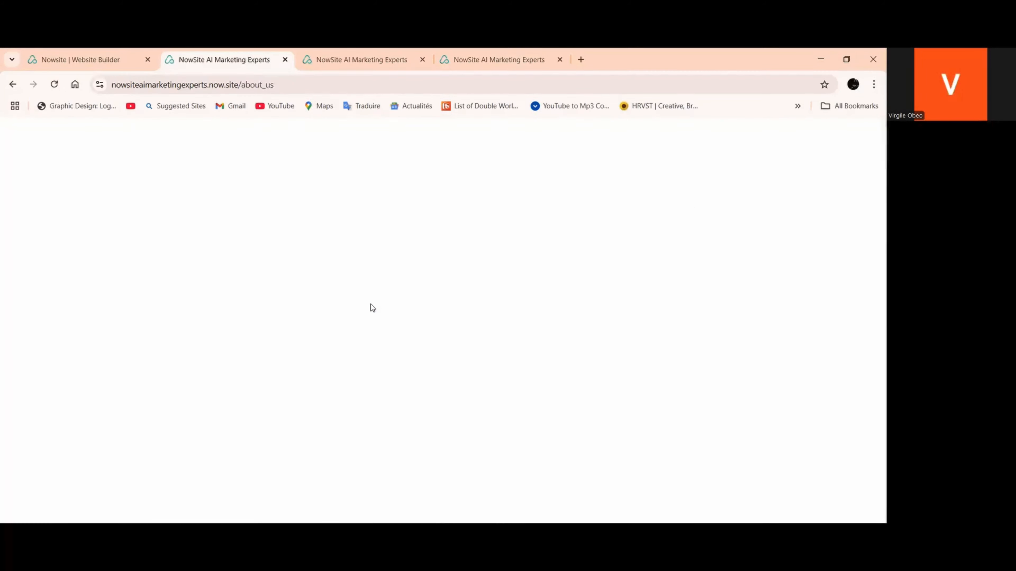
{"action": "scroll", "coordinate": [374, 295], "scroll_direction": "down", "scroll_amount": 3}
{"action": "scroll", "coordinate": [374, 294], "scroll_direction": "up", "scroll_amount": 4}
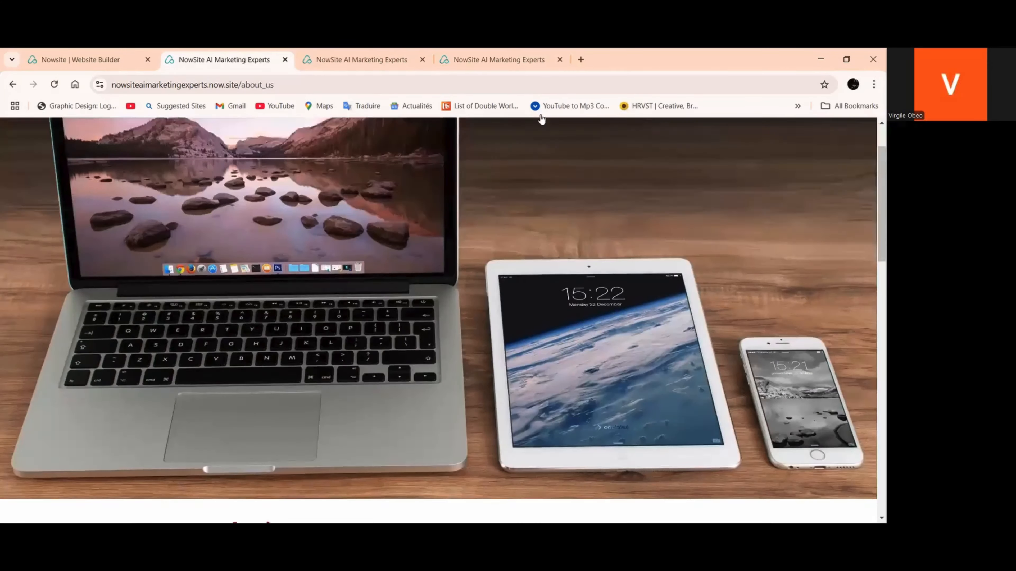
{"action": "left_click", "coordinate": [516, 140]}
{"action": "scroll", "coordinate": [383, 246], "scroll_direction": "down", "scroll_amount": 5}
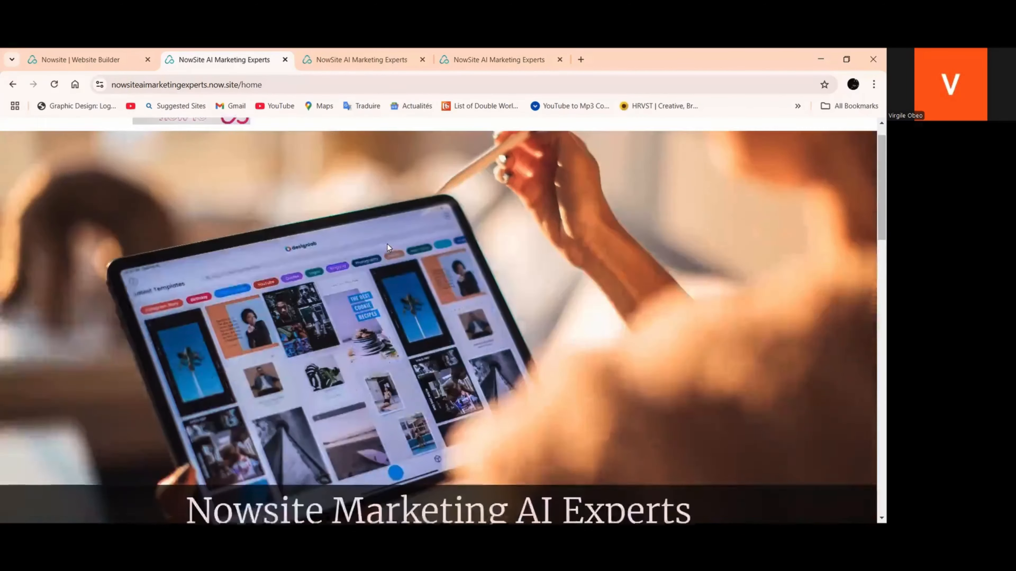
Test the Get Started link on the live home page, look over the Our AI Plans page and return to the home page
{"action": "scroll", "coordinate": [389, 255], "scroll_direction": "down", "scroll_amount": 10}
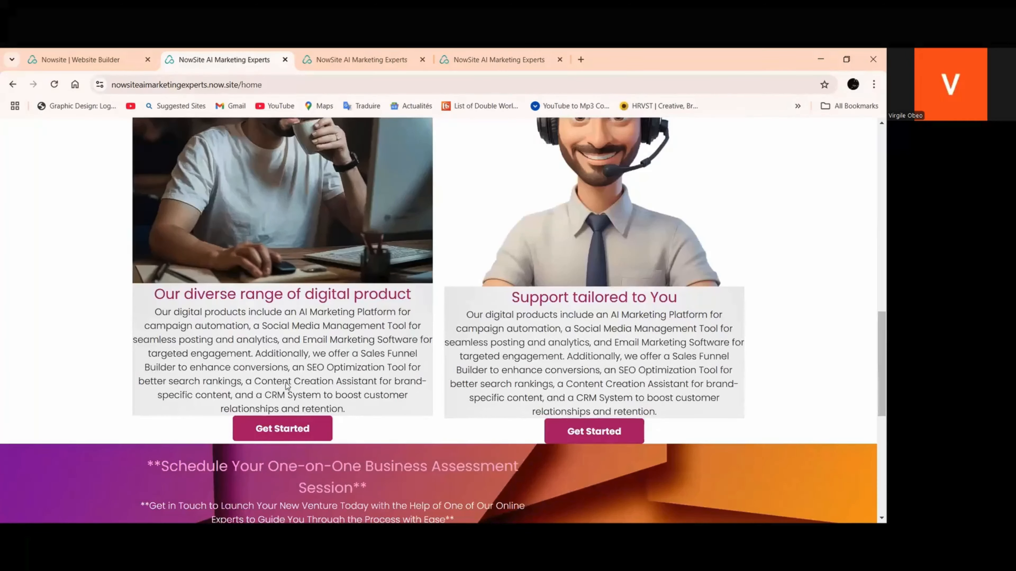
{"action": "scroll", "coordinate": [280, 312], "scroll_direction": "down", "scroll_amount": 2}
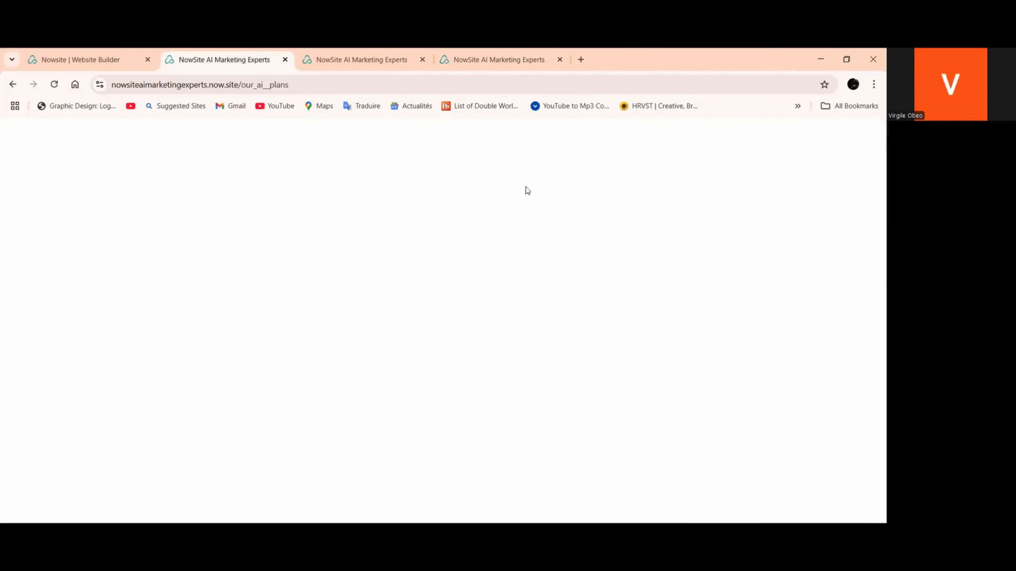
{"action": "scroll", "coordinate": [515, 203], "scroll_direction": "down", "scroll_amount": 12}
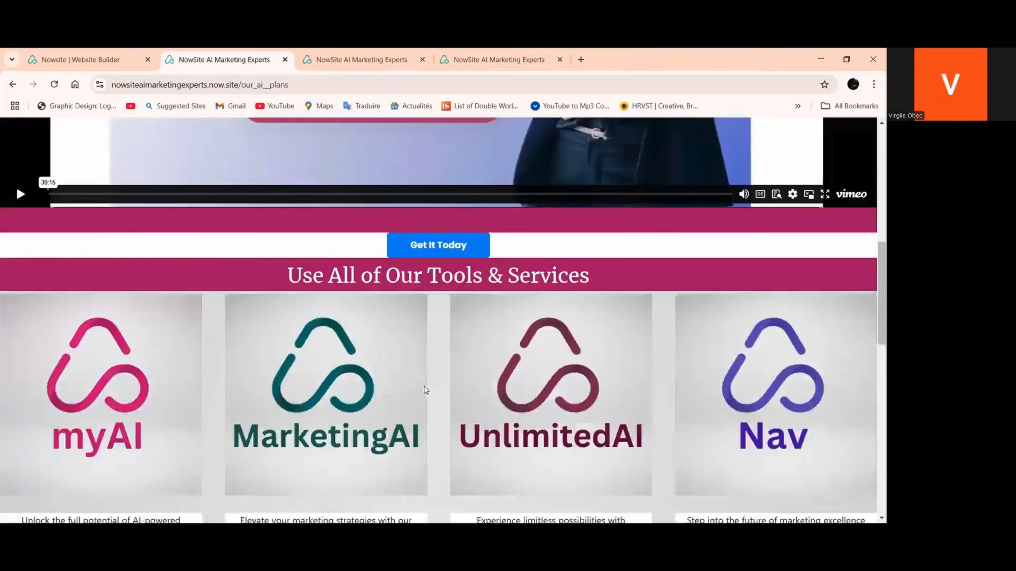
{"action": "scroll", "coordinate": [490, 249], "scroll_direction": "up", "scroll_amount": 10}
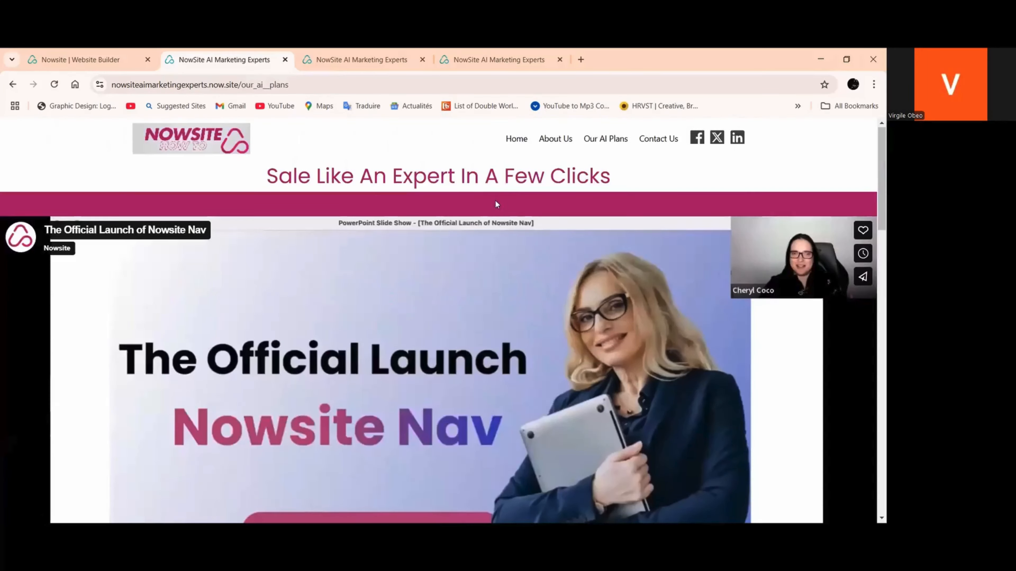
{"action": "left_click", "coordinate": [515, 140]}
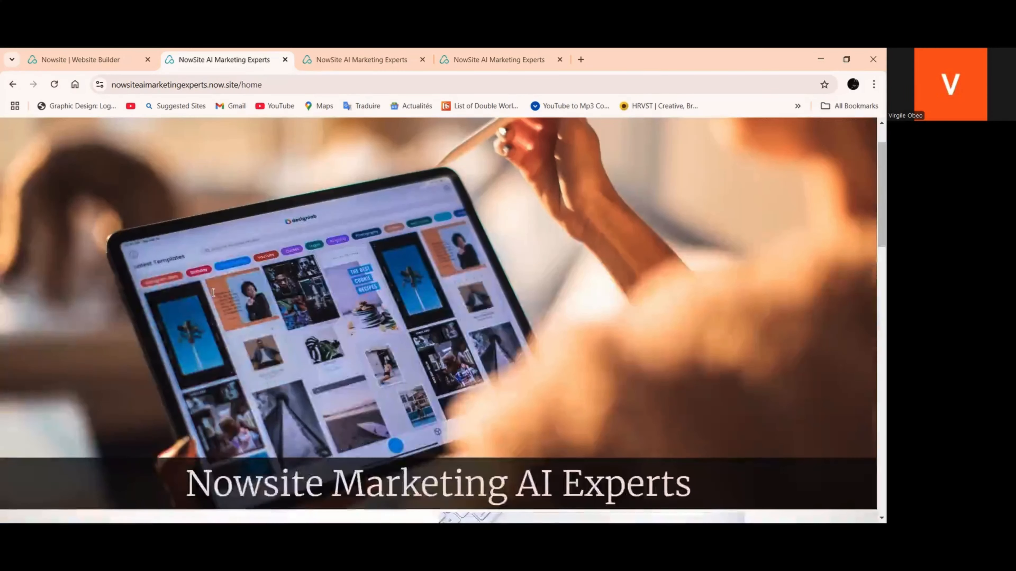
Check the Get Started buttons below the digital product and support texts on the live home page
{"action": "scroll", "coordinate": [213, 292], "scroll_direction": "down", "scroll_amount": 8}
{"action": "scroll", "coordinate": [213, 303], "scroll_direction": "down", "scroll_amount": 8}
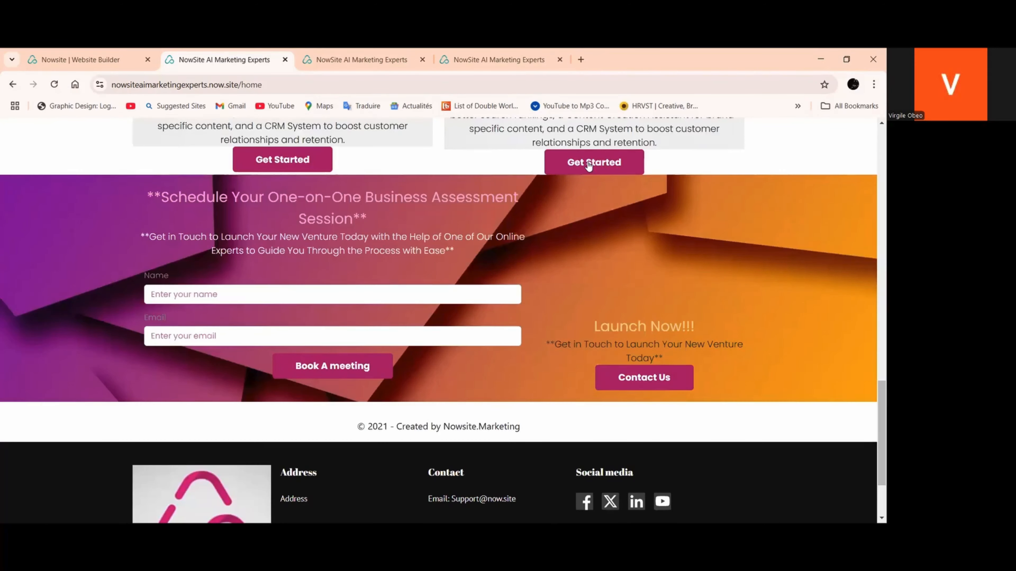
{"action": "scroll", "coordinate": [589, 165], "scroll_direction": "up", "scroll_amount": 6}
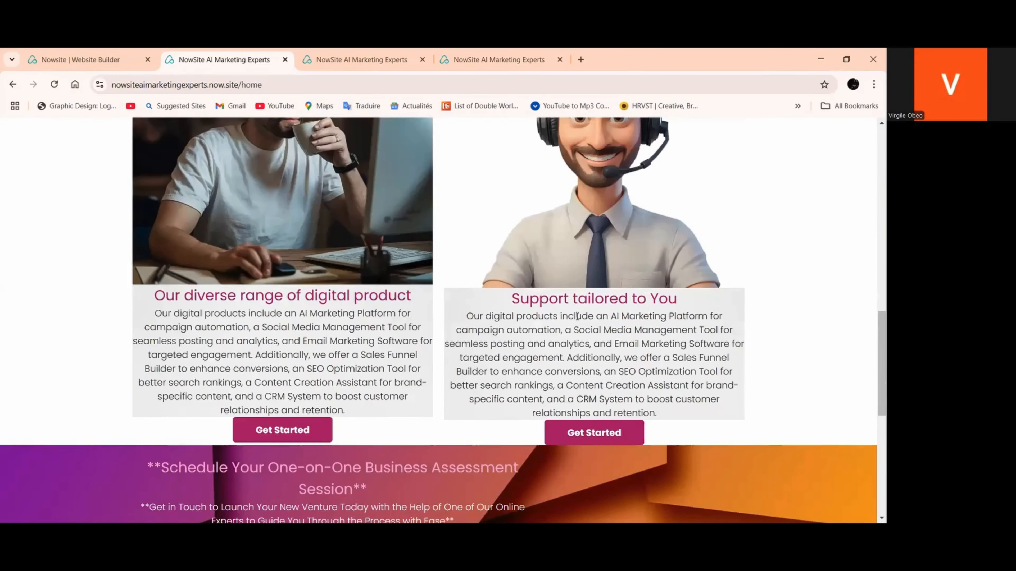
In the builder's desktop layout, change the text of the button below "Support tailored to You" to "Get in touch"
{"action": "left_click", "coordinate": [93, 62]}
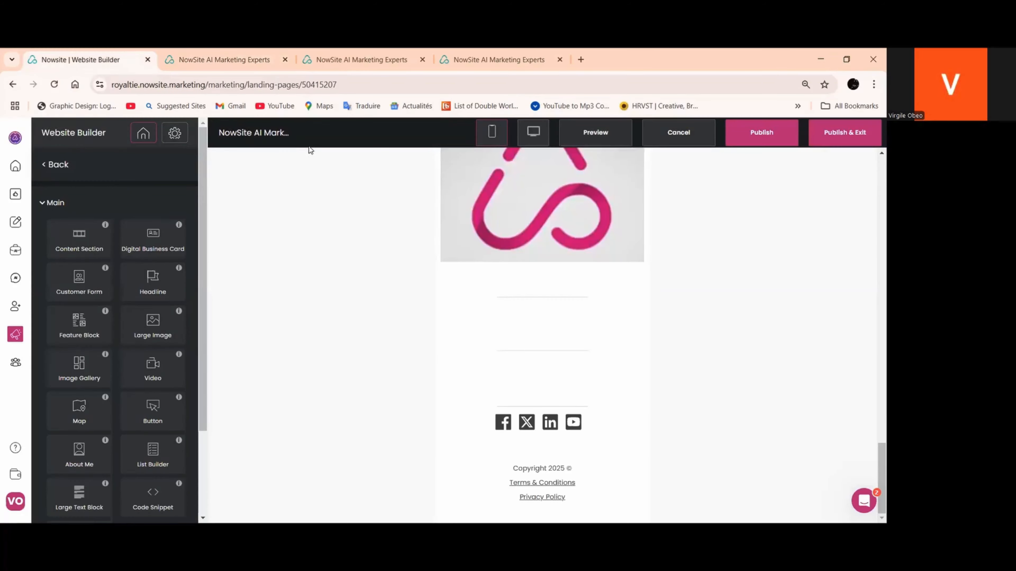
{"action": "left_click", "coordinate": [533, 132]}
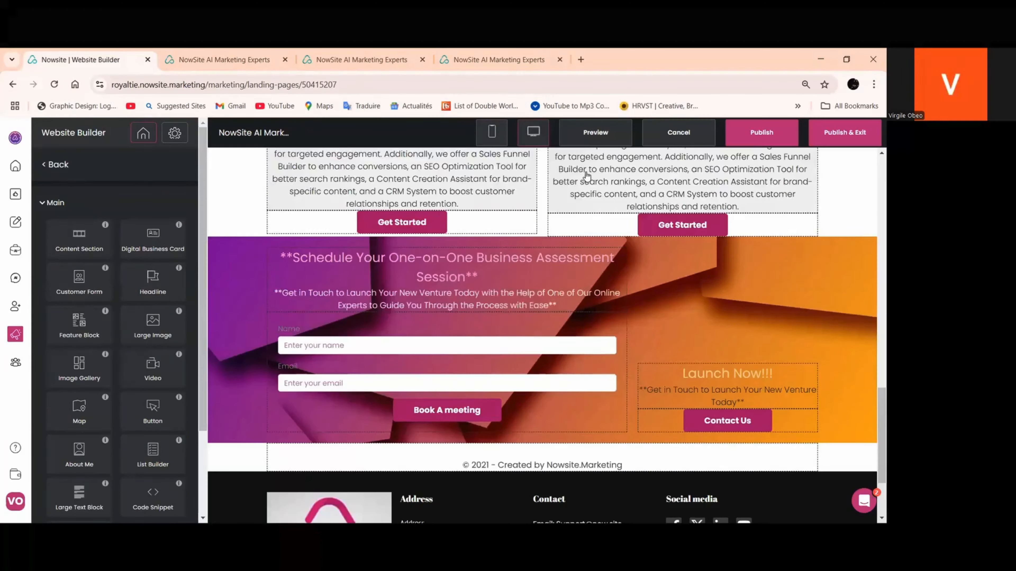
{"action": "scroll", "coordinate": [586, 177], "scroll_direction": "up", "scroll_amount": 7}
{"action": "scroll", "coordinate": [666, 265], "scroll_direction": "down", "scroll_amount": 5}
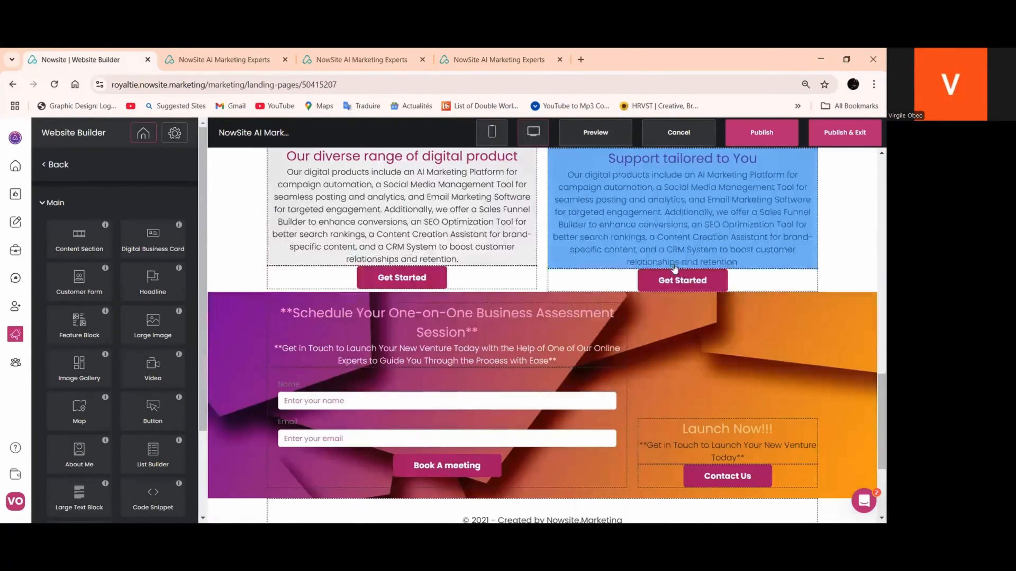
{"action": "left_click", "coordinate": [667, 281]}
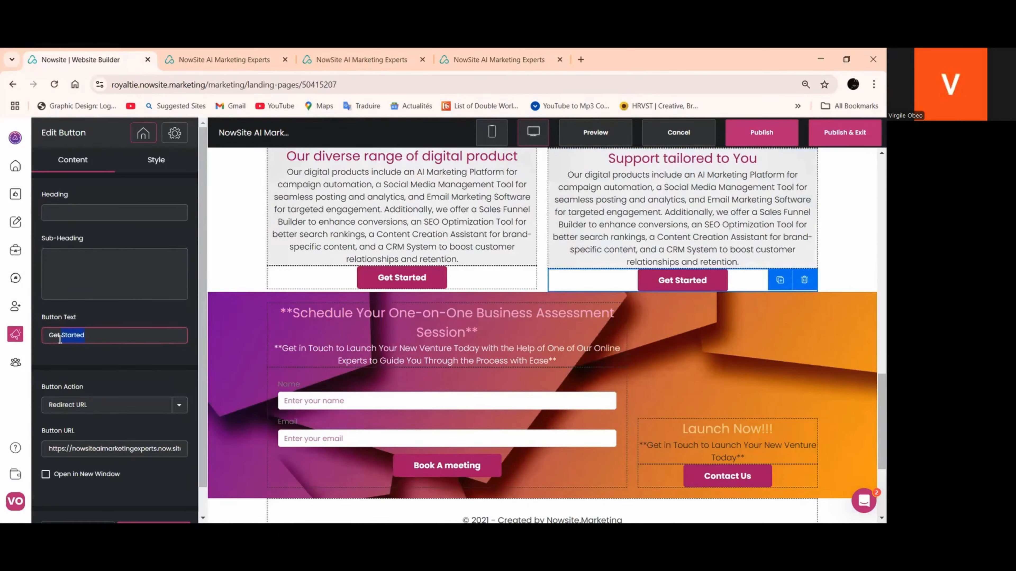
{"action": "type", "text": "ein"}
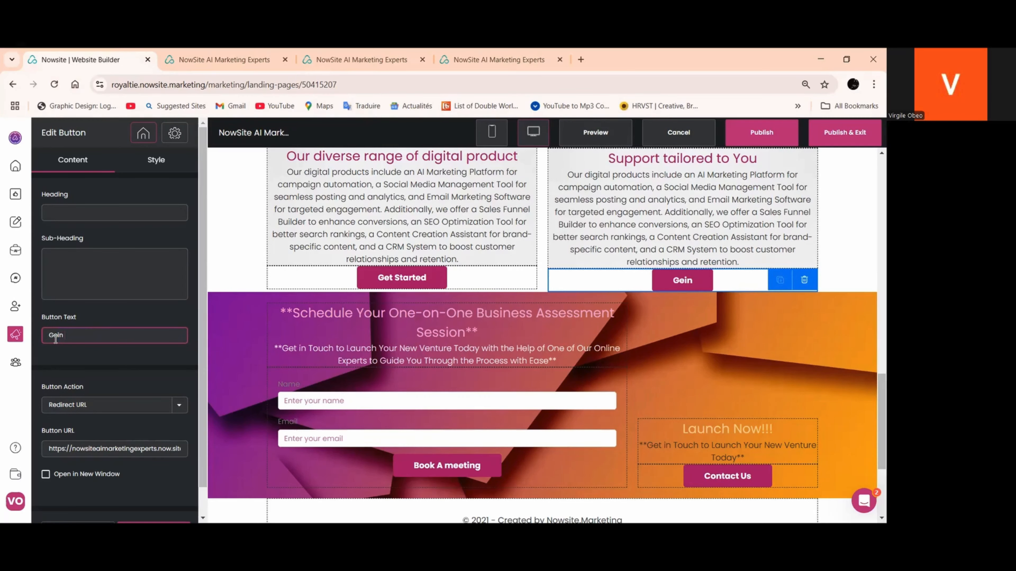
{"action": "type", "text": " toch"}
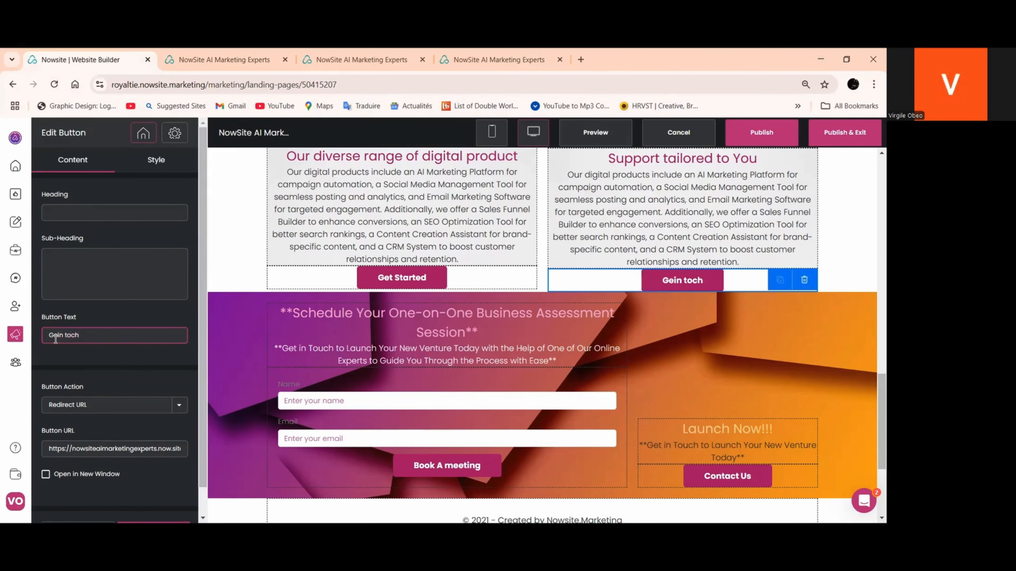
{"action": "left_click", "coordinate": [15, 137]}
{"action": "left_click", "coordinate": [255, 276]}
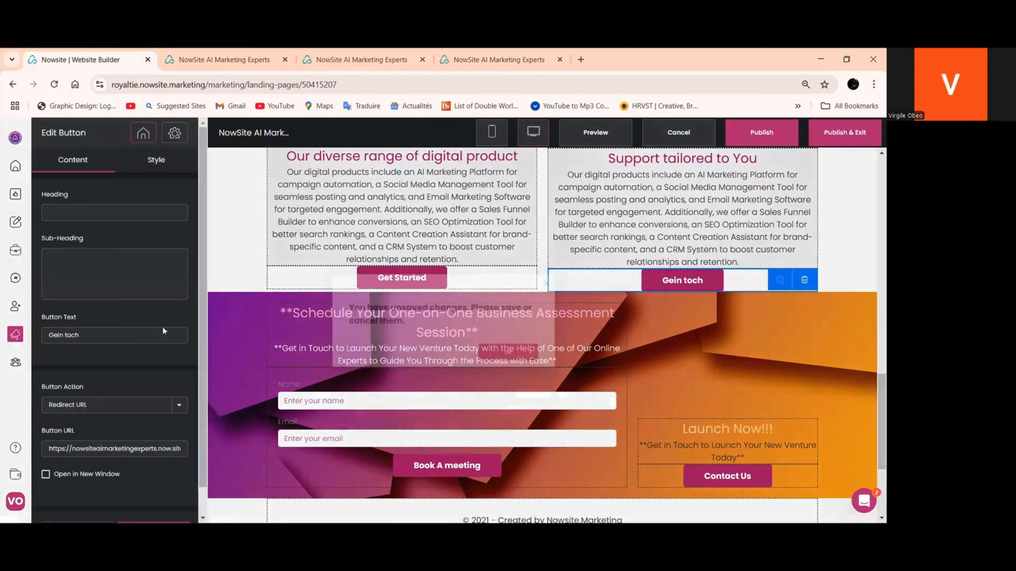
{"action": "left_click", "coordinate": [68, 336]}
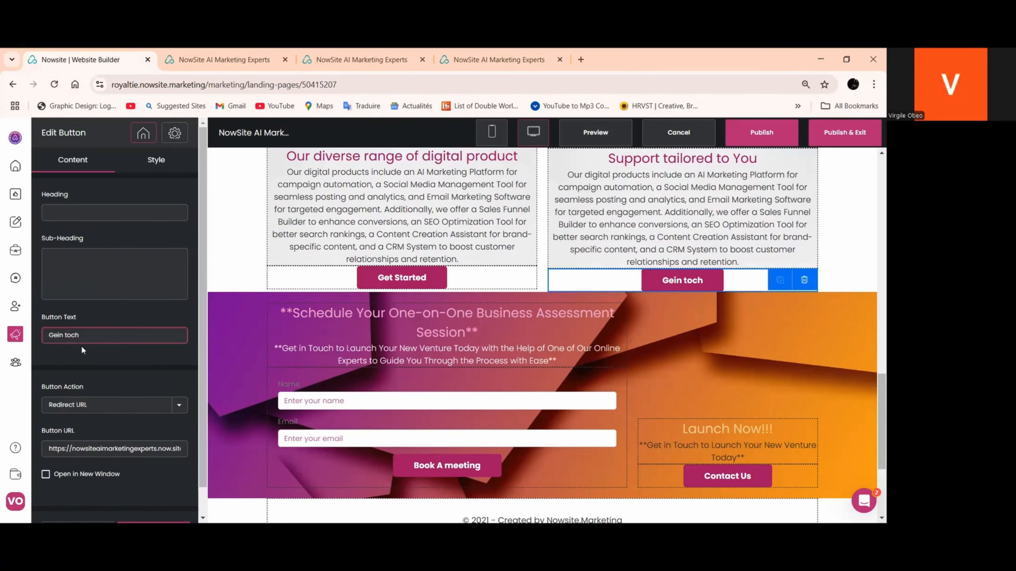
{"action": "type", "text": "u"}
{"action": "key", "text": "Left"}
{"action": "key", "text": "Left"}
{"action": "key", "text": "Left"}
{"action": "key", "text": "Left"}
{"action": "key", "text": "Left"}
{"action": "key", "text": "Left"}
{"action": "type", "text": "t"}
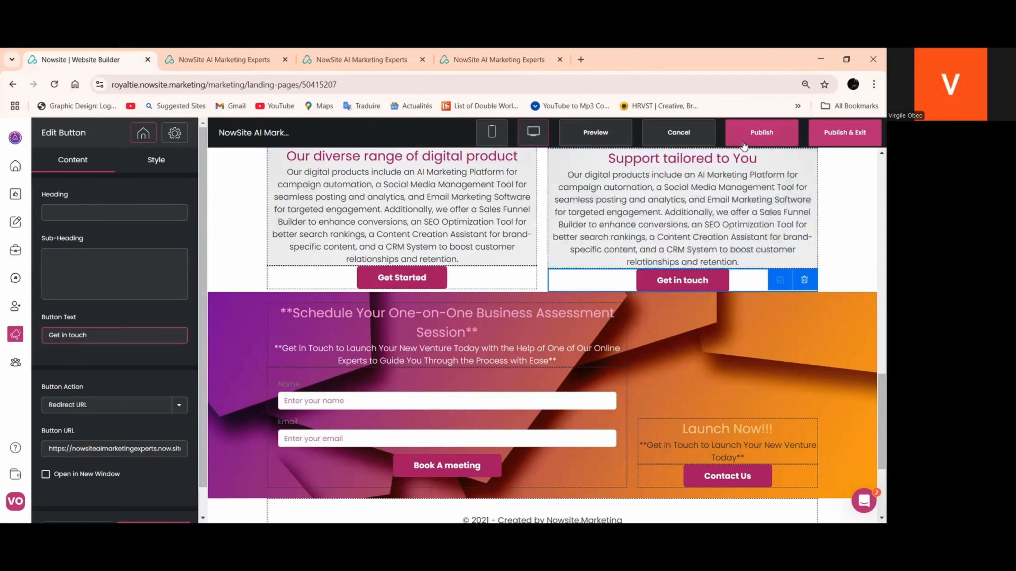
Publish the site, reload the live home page and test the button below "Support tailored to You"
{"action": "left_click", "coordinate": [752, 138]}
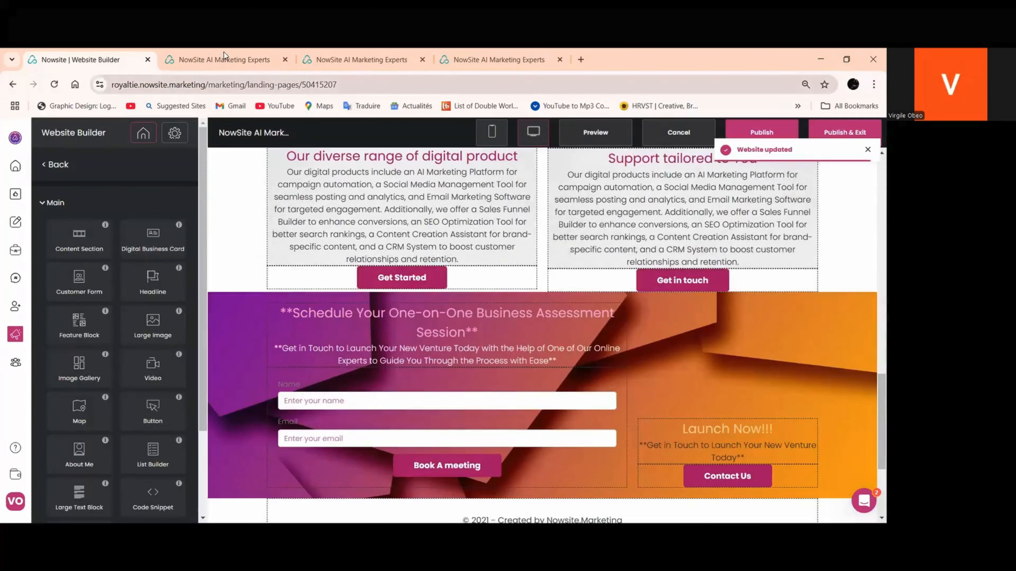
{"action": "left_click", "coordinate": [223, 53]}
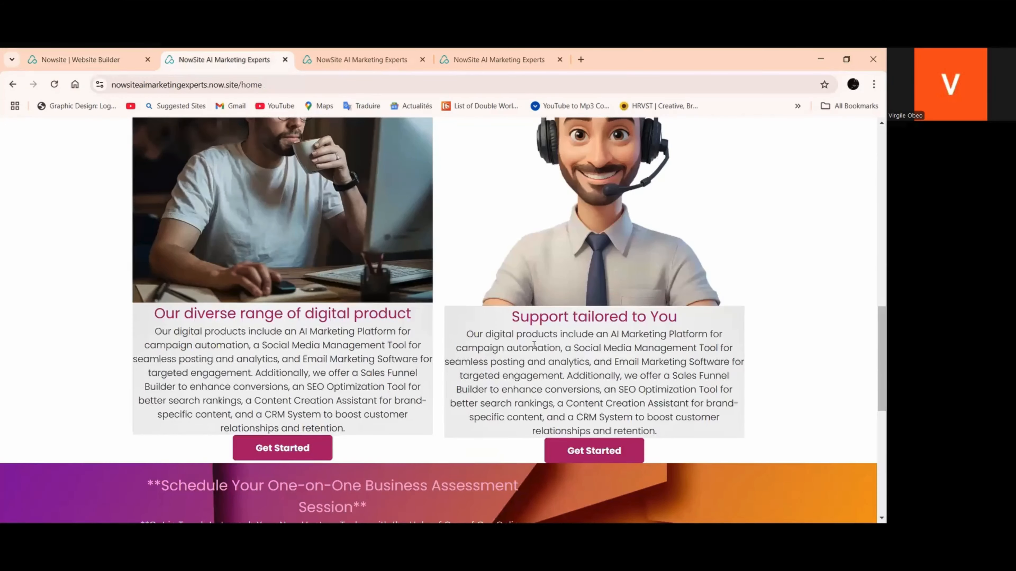
{"action": "left_click", "coordinate": [54, 84]}
{"action": "scroll", "coordinate": [527, 149], "scroll_direction": "down", "scroll_amount": 10}
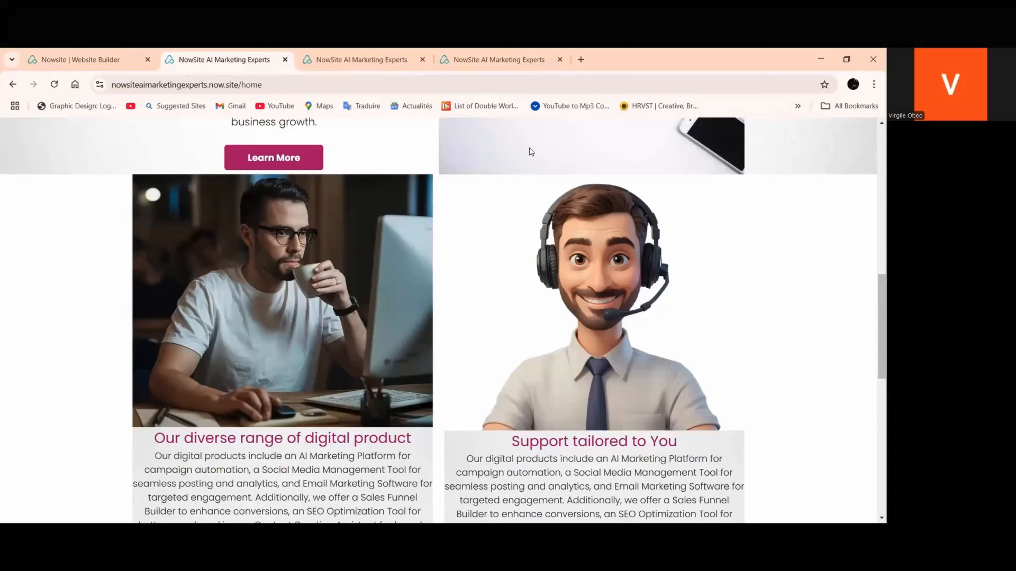
{"action": "scroll", "coordinate": [538, 194], "scroll_direction": "down", "scroll_amount": 5}
{"action": "left_click", "coordinate": [590, 296]}
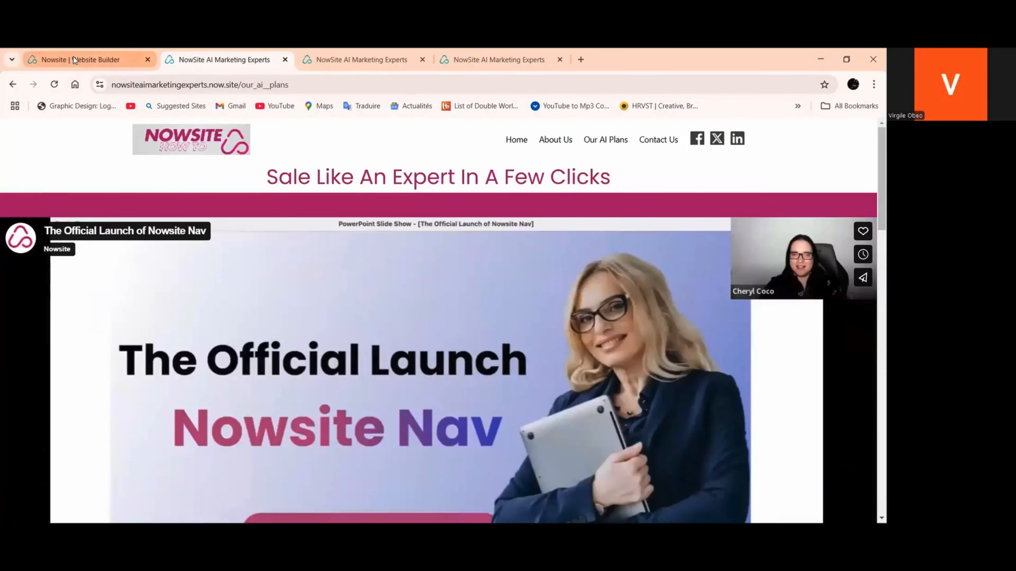
Open the live site's Contact Us page and copy its address, nowsiteaimarketingexperts.now.site/contact_us
{"action": "left_click", "coordinate": [73, 58]}
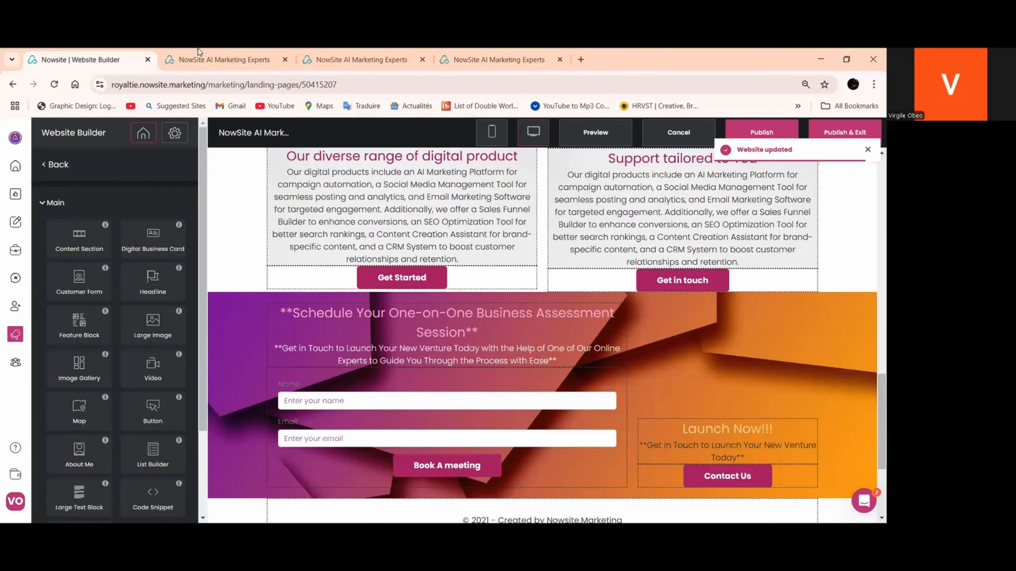
{"action": "left_click", "coordinate": [216, 58]}
{"action": "left_click", "coordinate": [658, 150]}
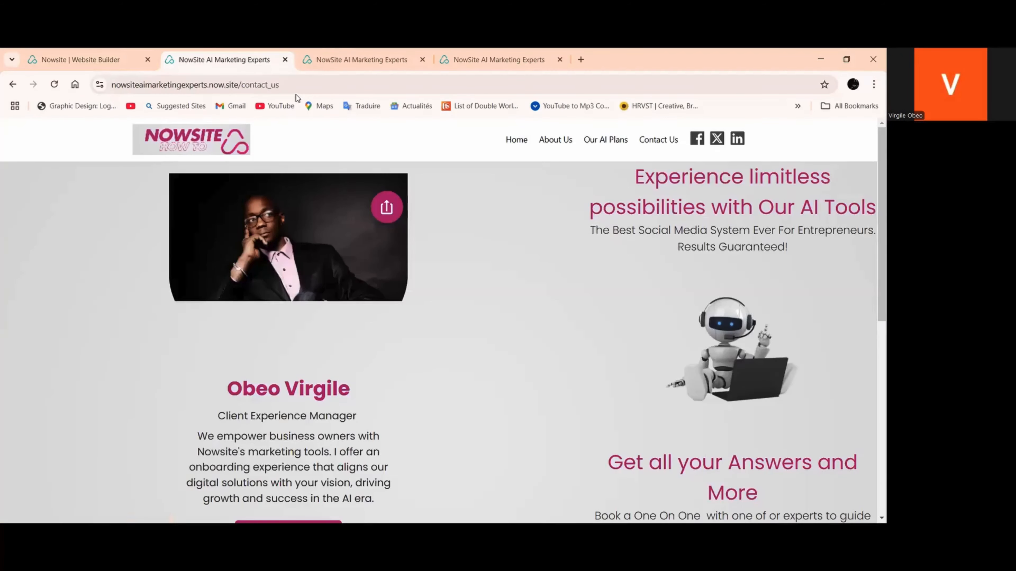
{"action": "left_click", "coordinate": [232, 84]}
{"action": "right_click", "coordinate": [232, 86]}
{"action": "left_click", "coordinate": [282, 200]}
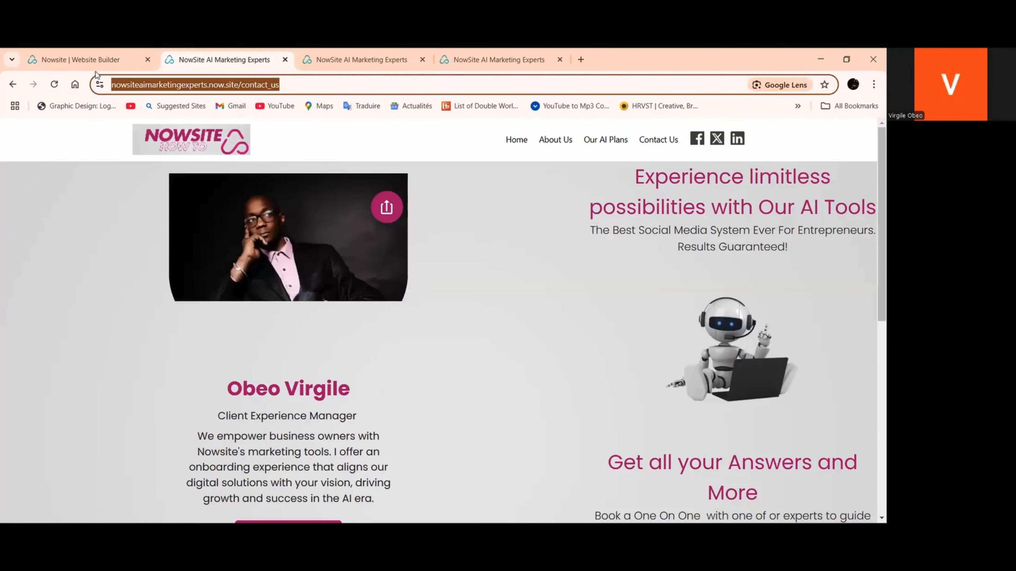
In the website builder, replace the Get in touch button's URL with the copied Contact Us page address and confirm
{"action": "left_click", "coordinate": [80, 60]}
{"action": "scroll", "coordinate": [735, 250], "scroll_direction": "down", "scroll_amount": 1}
{"action": "left_click", "coordinate": [738, 223]}
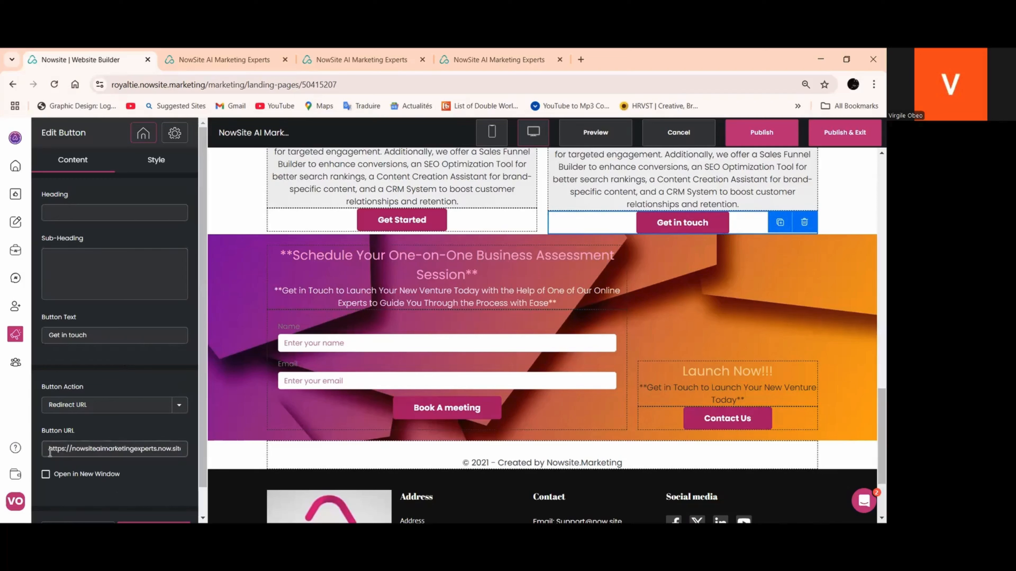
{"action": "left_click_drag", "start_coordinate": [63, 455], "coordinate": [214, 466]}
{"action": "right_click", "coordinate": [172, 449]}
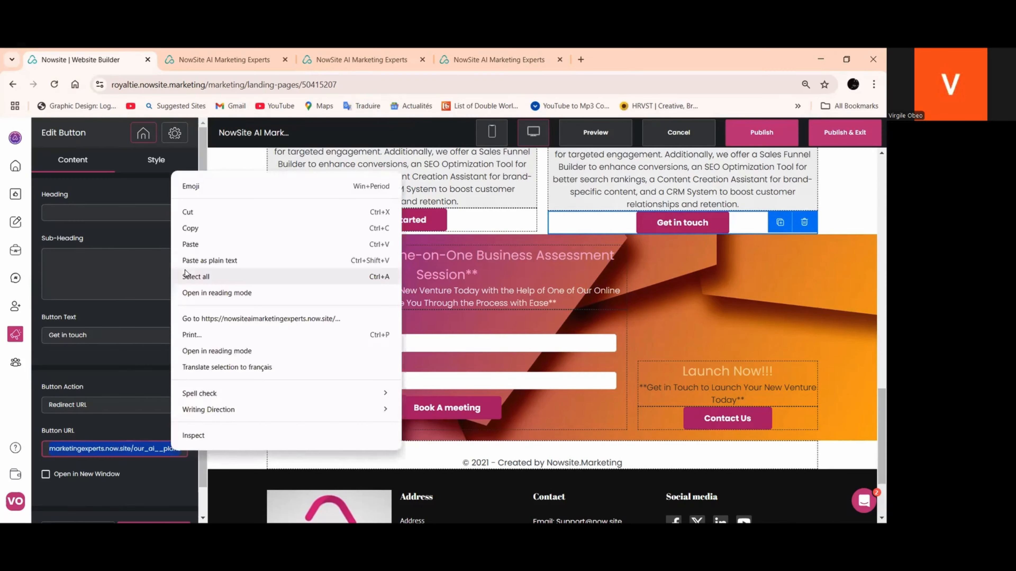
{"action": "left_click", "coordinate": [208, 242]}
{"action": "scroll", "coordinate": [146, 420], "scroll_direction": "down", "scroll_amount": 1}
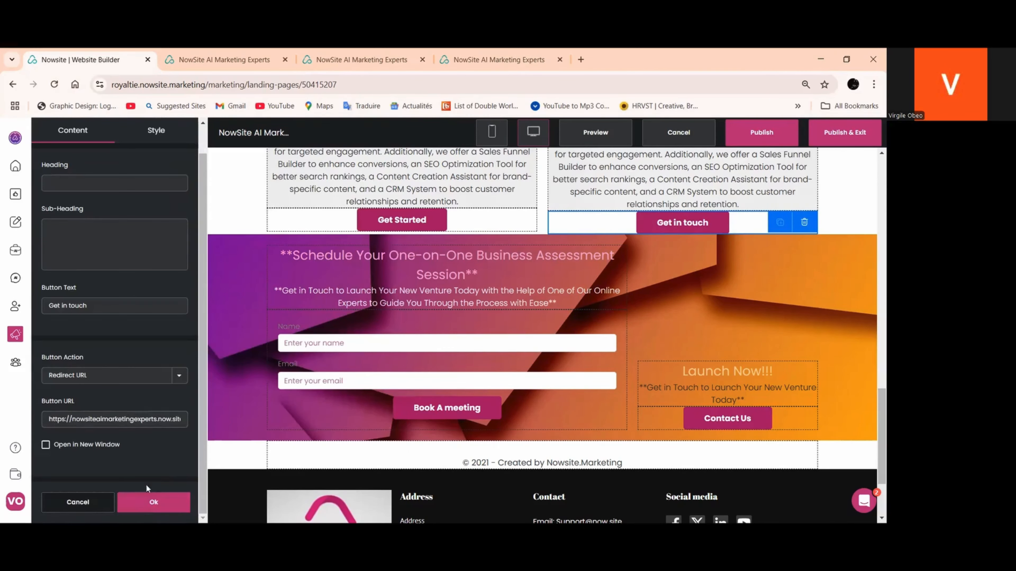
{"action": "left_click", "coordinate": [144, 505]}
Check the link settings of the Get in touch and Contact Us buttons and look over the surrounding sections
{"action": "left_click", "coordinate": [686, 227]}
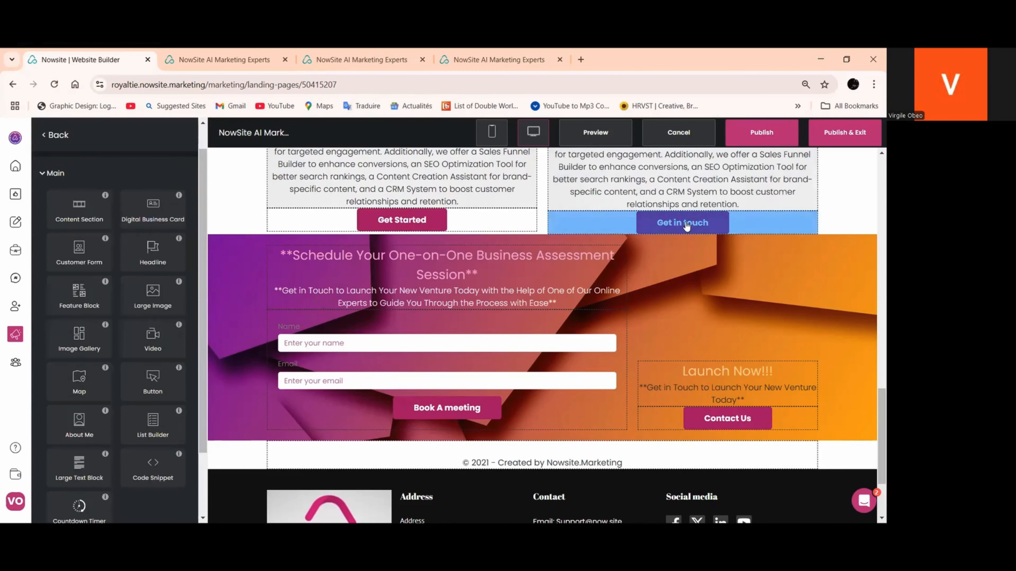
{"action": "scroll", "coordinate": [759, 324], "scroll_direction": "down", "scroll_amount": 1}
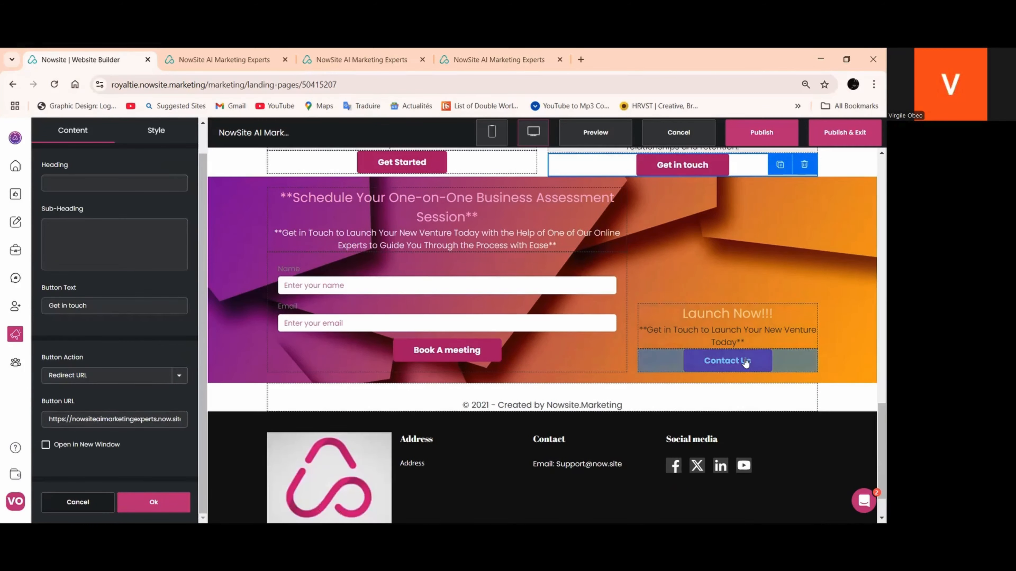
{"action": "left_click", "coordinate": [729, 361]}
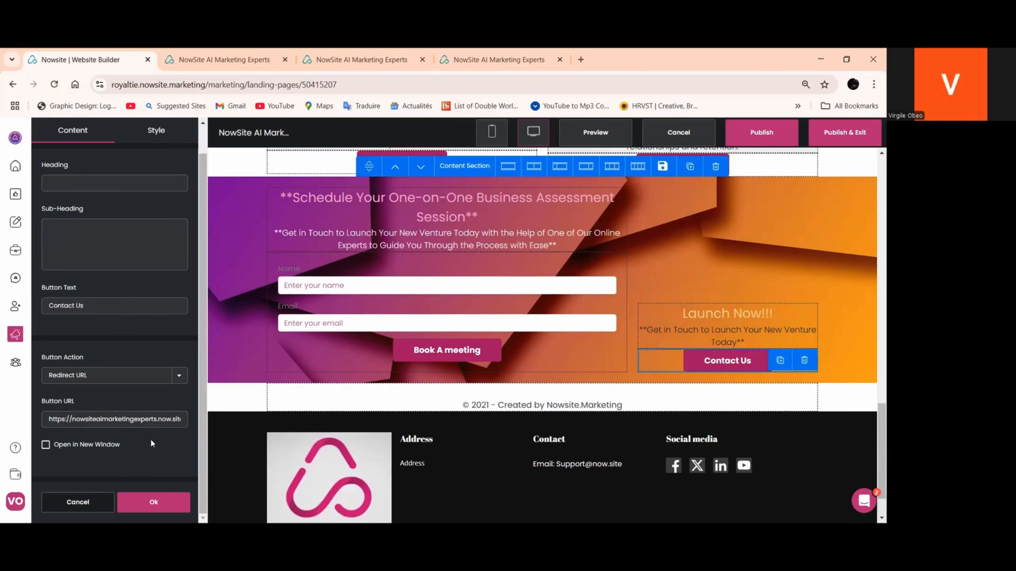
{"action": "scroll", "coordinate": [704, 386], "scroll_direction": "up", "scroll_amount": 3}
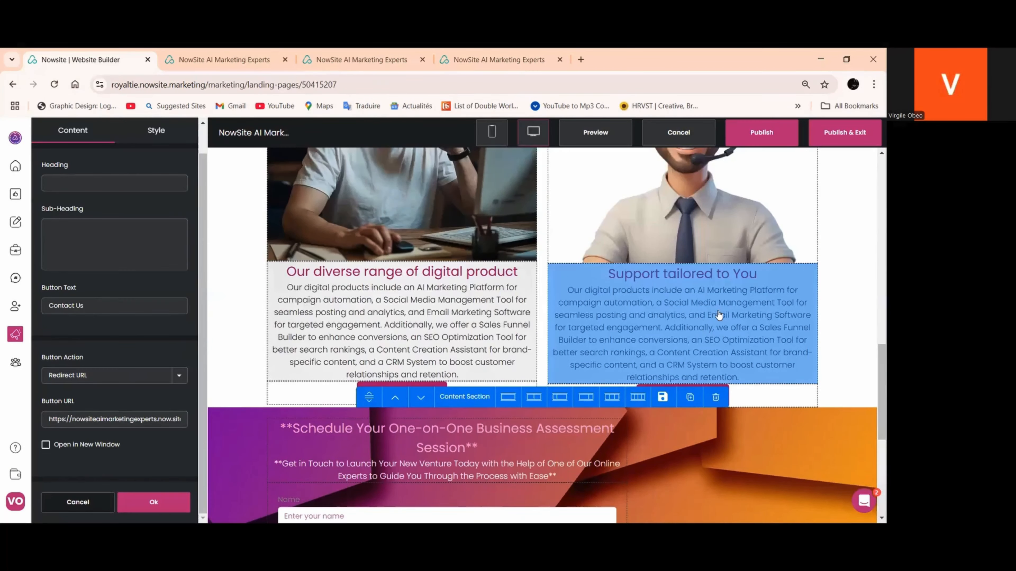
{"action": "scroll", "coordinate": [369, 282], "scroll_direction": "down", "scroll_amount": 2}
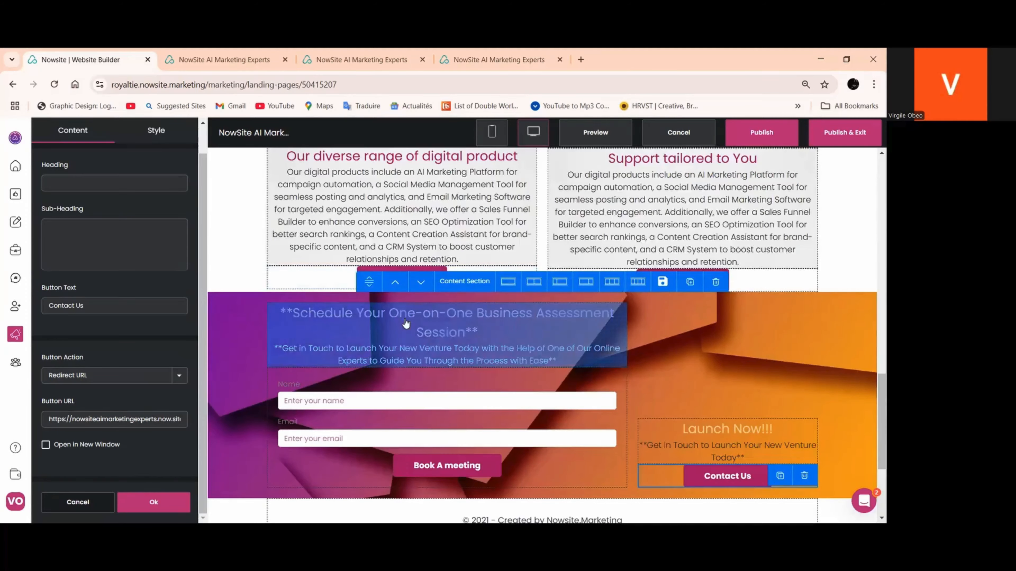
{"action": "scroll", "coordinate": [402, 353], "scroll_direction": "down", "scroll_amount": 3}
{"action": "scroll", "coordinate": [757, 304], "scroll_direction": "up", "scroll_amount": 2}
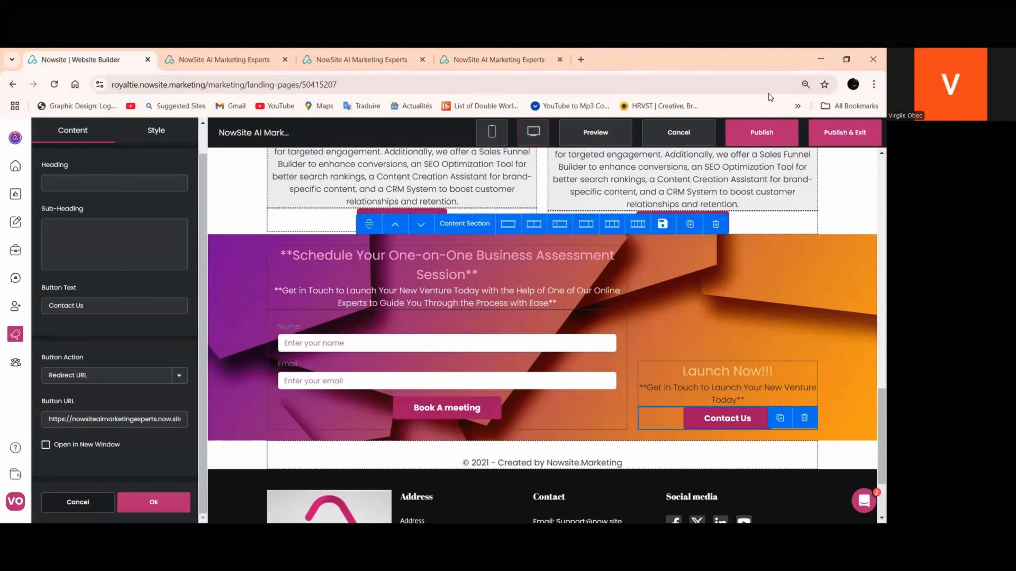
Publish the site again and check the Get in touch button on the live home page
{"action": "left_click", "coordinate": [764, 139]}
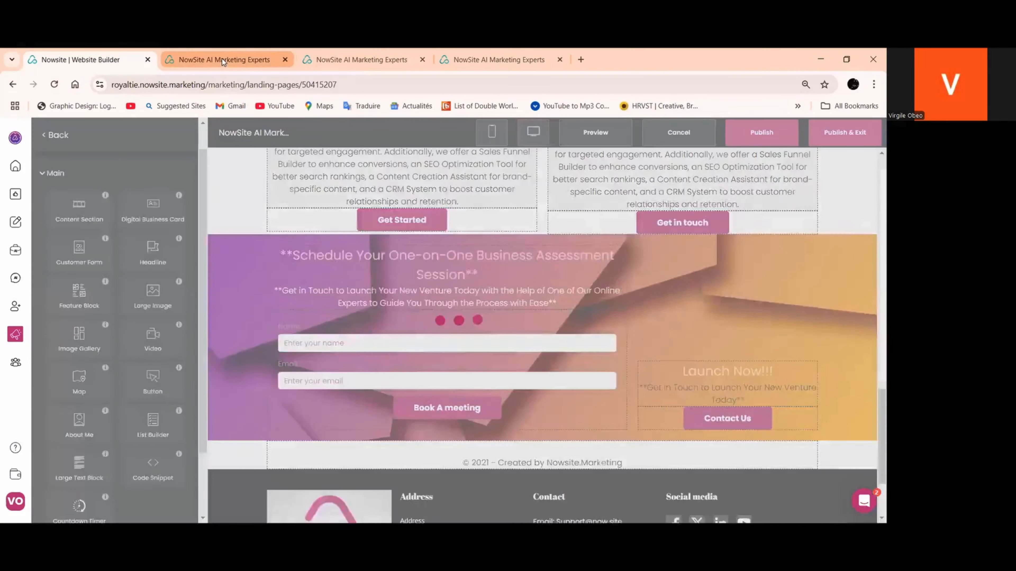
{"action": "left_click", "coordinate": [222, 59]}
{"action": "left_click", "coordinate": [516, 141]}
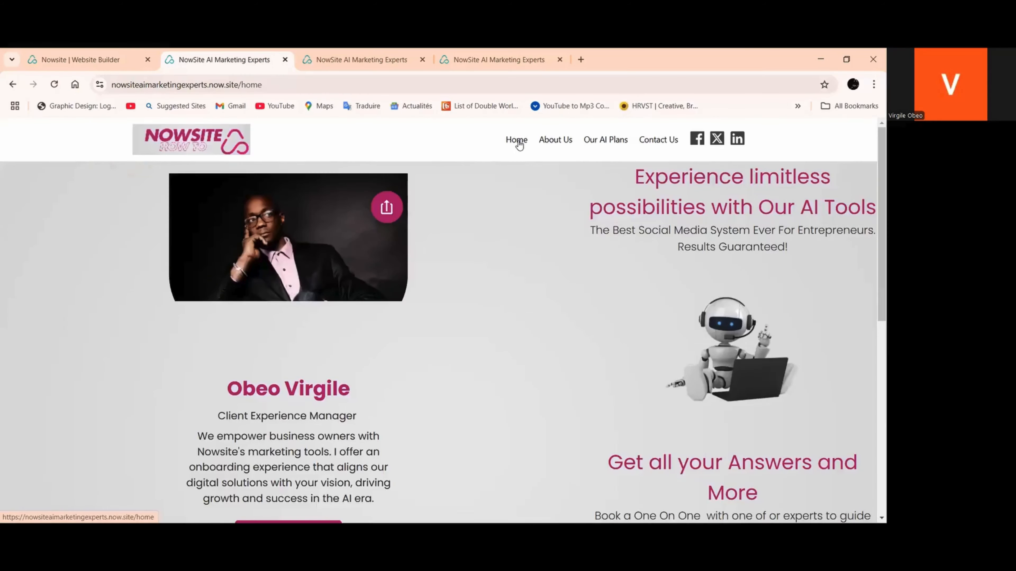
{"action": "scroll", "coordinate": [536, 213], "scroll_direction": "down", "scroll_amount": 3}
{"action": "scroll", "coordinate": [542, 221], "scroll_direction": "down", "scroll_amount": 10}
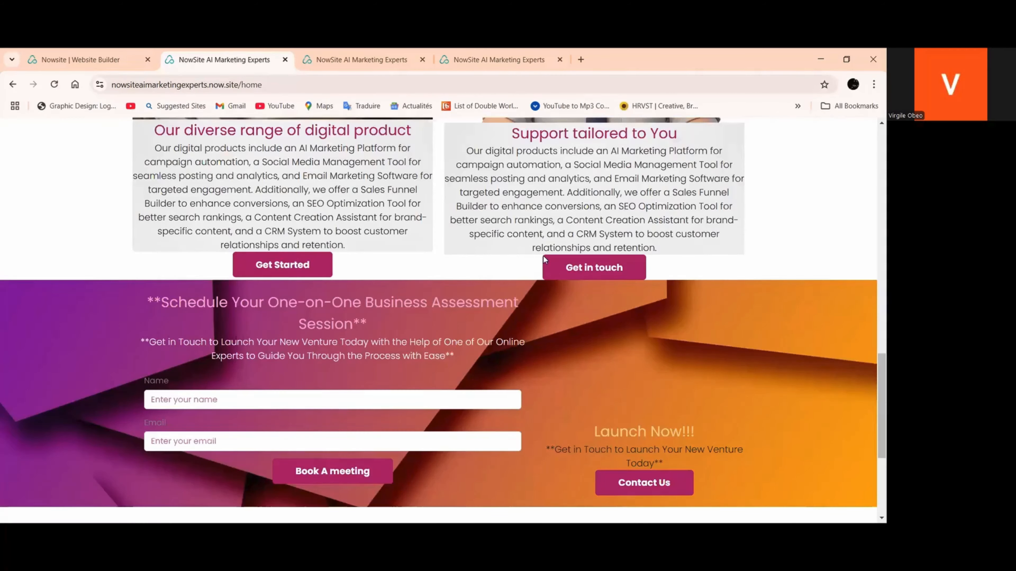
Test the Contact Us button beneath Launch Now!!! on the live home page, and return to the home page
{"action": "scroll", "coordinate": [588, 446], "scroll_direction": "down", "scroll_amount": 2}
{"action": "left_click", "coordinate": [637, 442]}
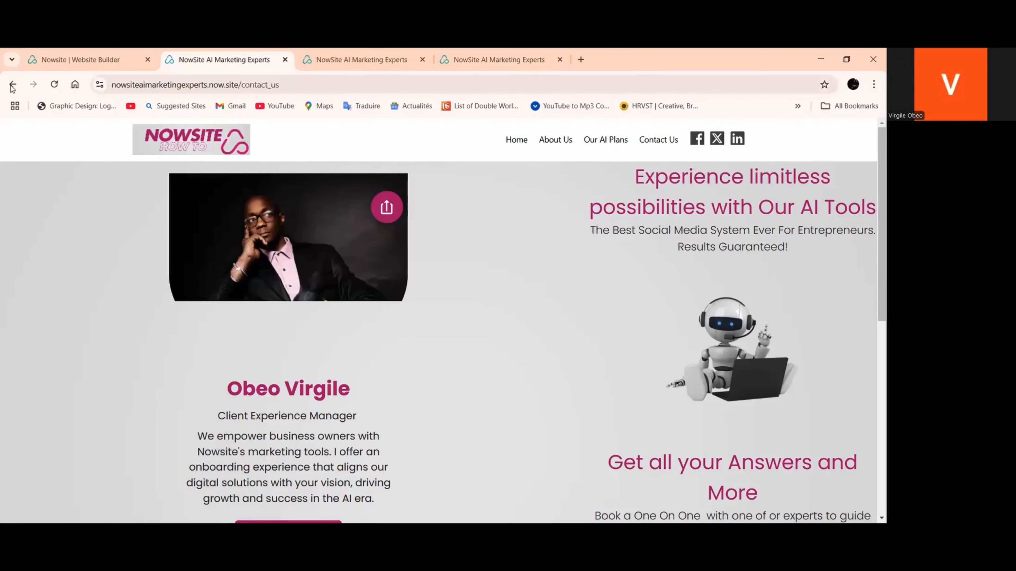
{"action": "left_click", "coordinate": [12, 85]}
Review the live home page from its header to its footer and test the Contact Us button beneath Launch Now!!! again
{"action": "scroll", "coordinate": [661, 363], "scroll_direction": "down", "scroll_amount": 7}
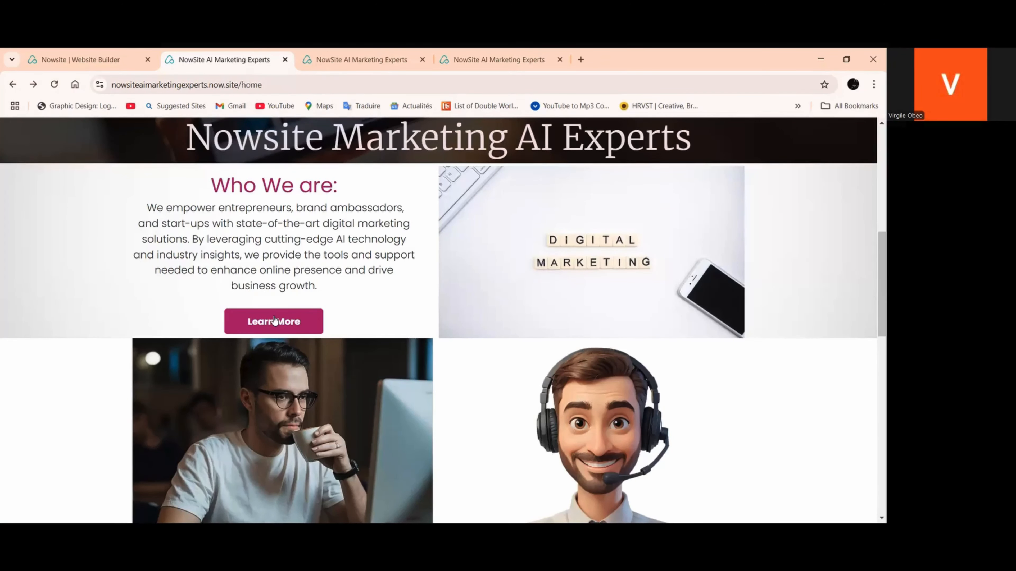
{"action": "scroll", "coordinate": [477, 274], "scroll_direction": "down", "scroll_amount": 1}
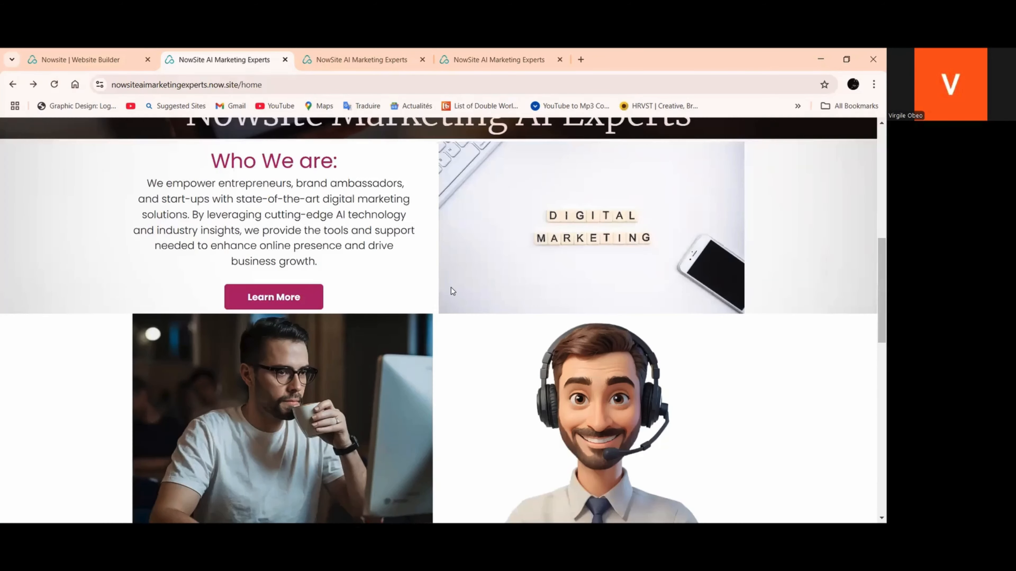
{"action": "scroll", "coordinate": [258, 425], "scroll_direction": "down", "scroll_amount": 5}
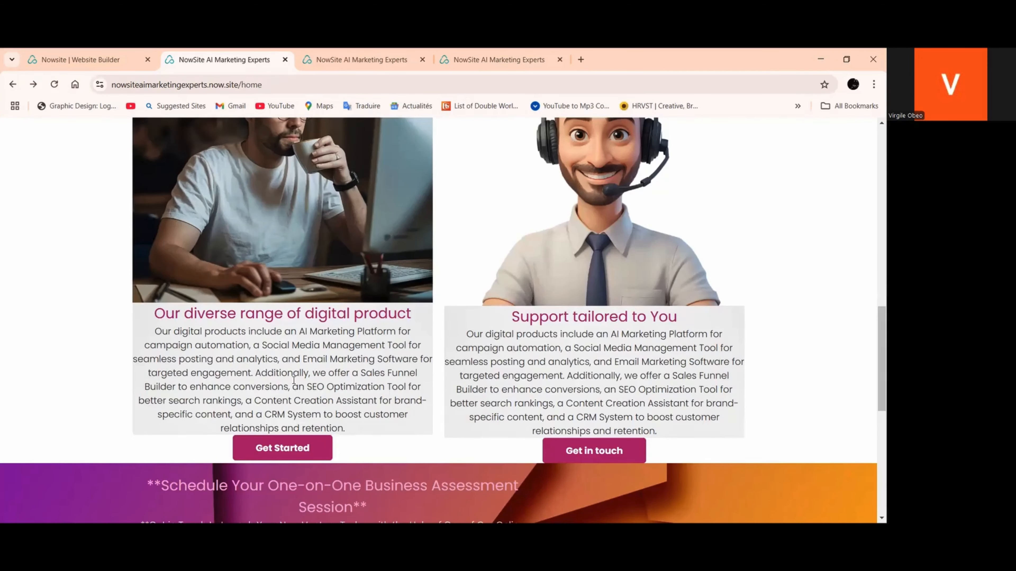
{"action": "scroll", "coordinate": [285, 397], "scroll_direction": "up", "scroll_amount": 8}
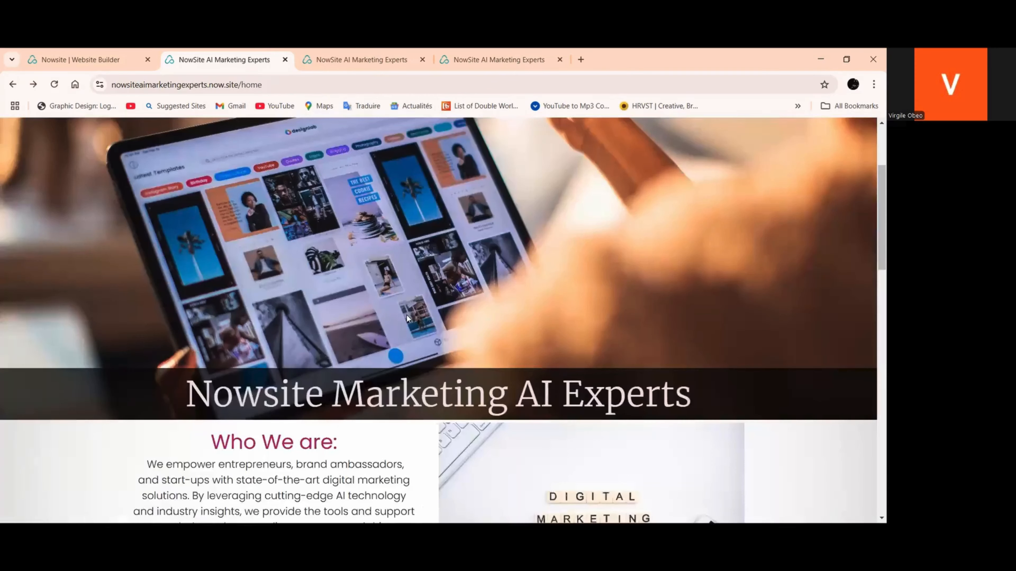
{"action": "scroll", "coordinate": [596, 168], "scroll_direction": "up", "scroll_amount": 3}
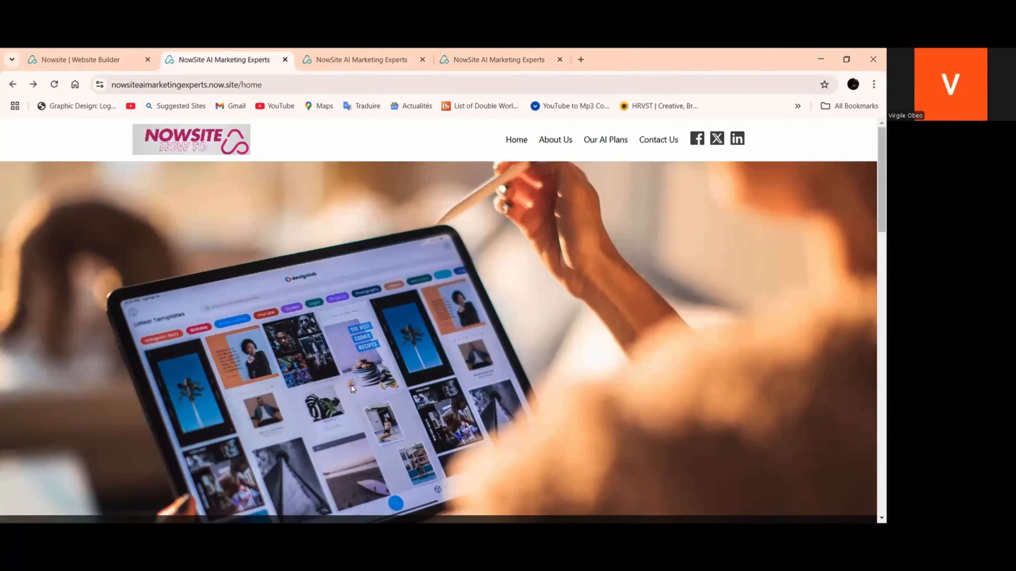
{"action": "scroll", "coordinate": [352, 394], "scroll_direction": "down", "scroll_amount": 7}
{"action": "scroll", "coordinate": [355, 407], "scroll_direction": "down", "scroll_amount": 5}
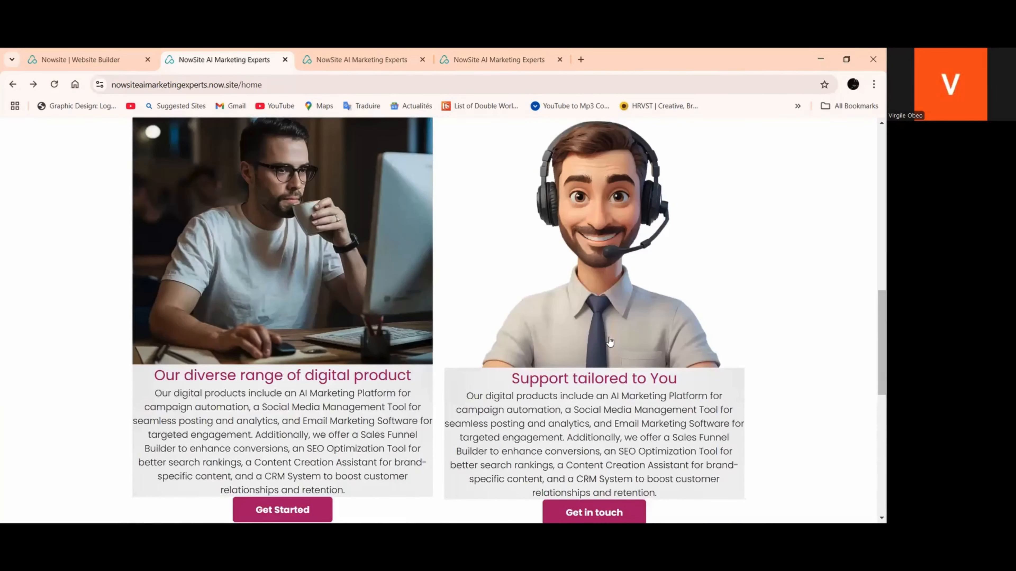
{"action": "scroll", "coordinate": [617, 336], "scroll_direction": "down", "scroll_amount": 3}
{"action": "scroll", "coordinate": [631, 321], "scroll_direction": "up", "scroll_amount": 15}
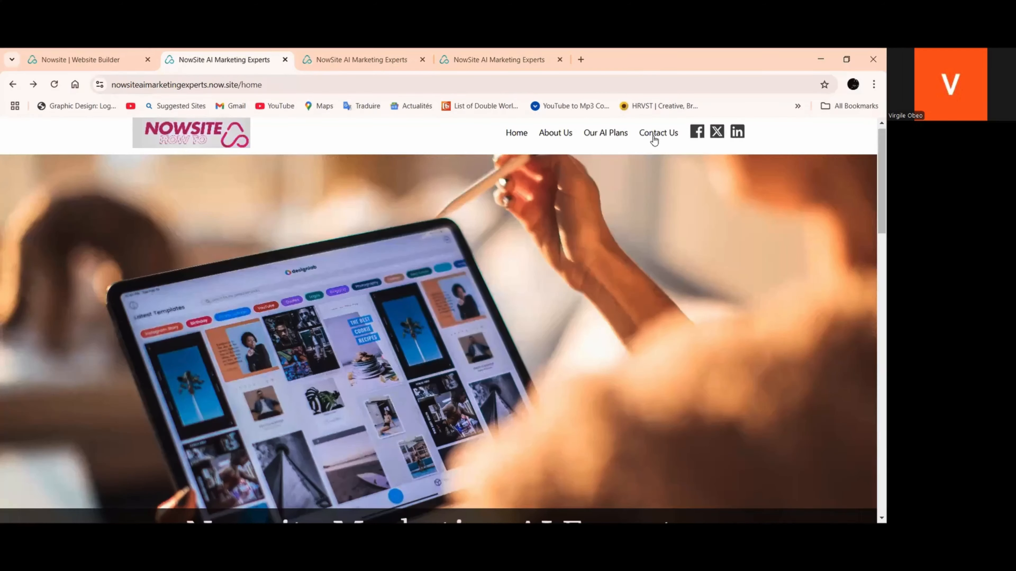
{"action": "scroll", "coordinate": [657, 145], "scroll_direction": "up", "scroll_amount": 1}
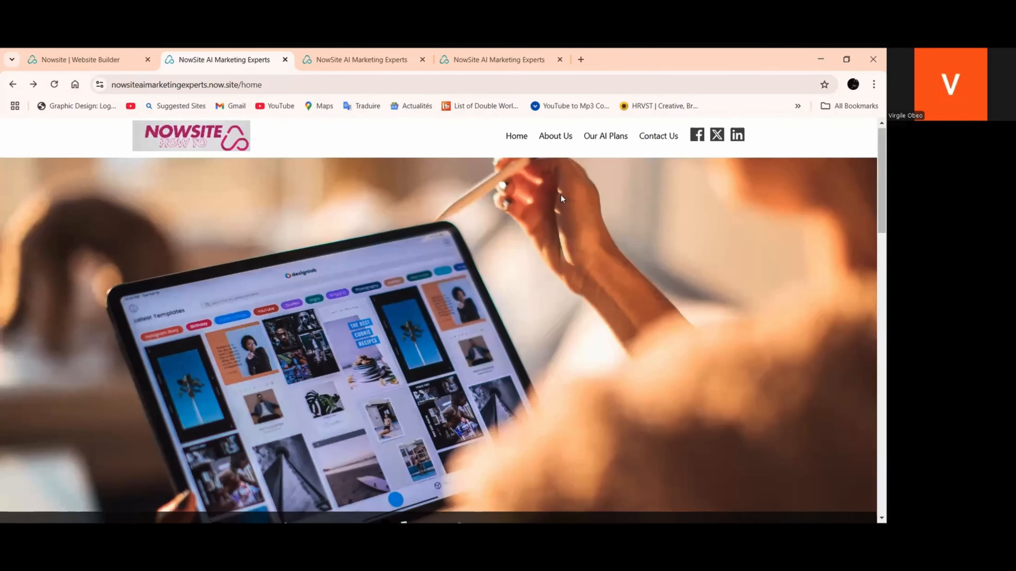
{"action": "scroll", "coordinate": [561, 195], "scroll_direction": "down", "scroll_amount": 12}
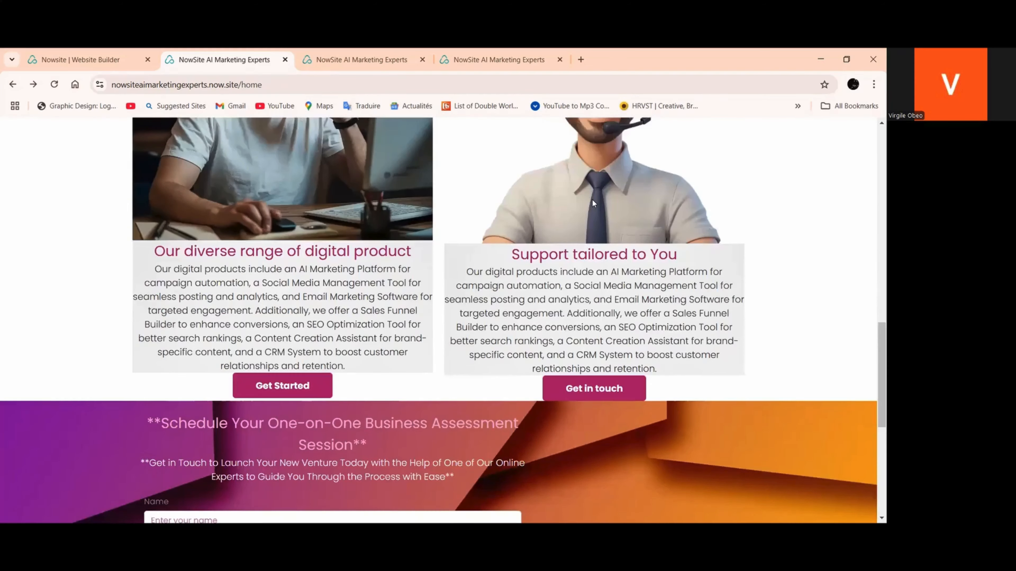
{"action": "scroll", "coordinate": [593, 200], "scroll_direction": "down", "scroll_amount": 2}
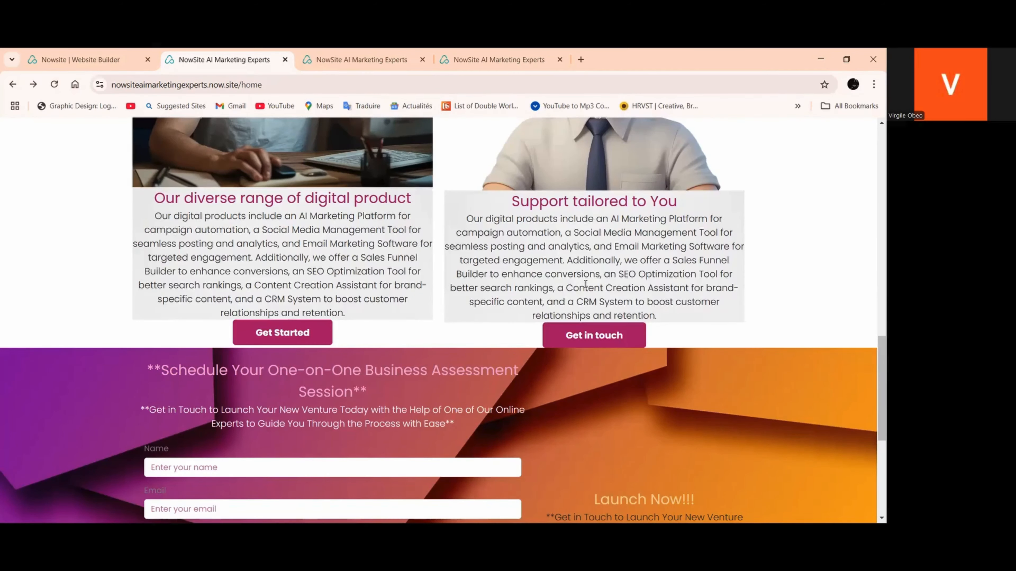
{"action": "scroll", "coordinate": [348, 328], "scroll_direction": "down", "scroll_amount": 4}
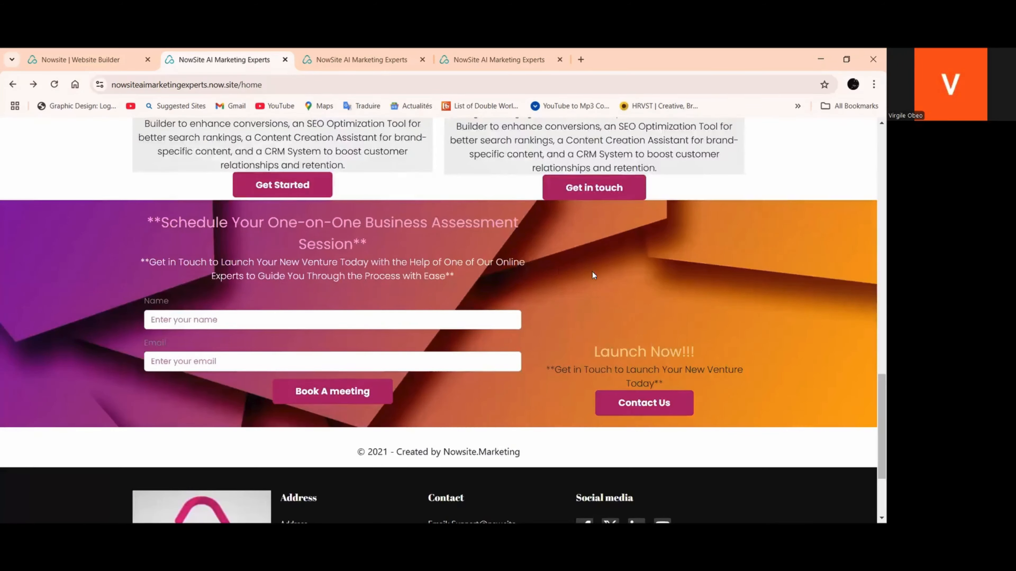
{"action": "scroll", "coordinate": [591, 271], "scroll_direction": "down", "scroll_amount": 4}
{"action": "left_click", "coordinate": [642, 271]}
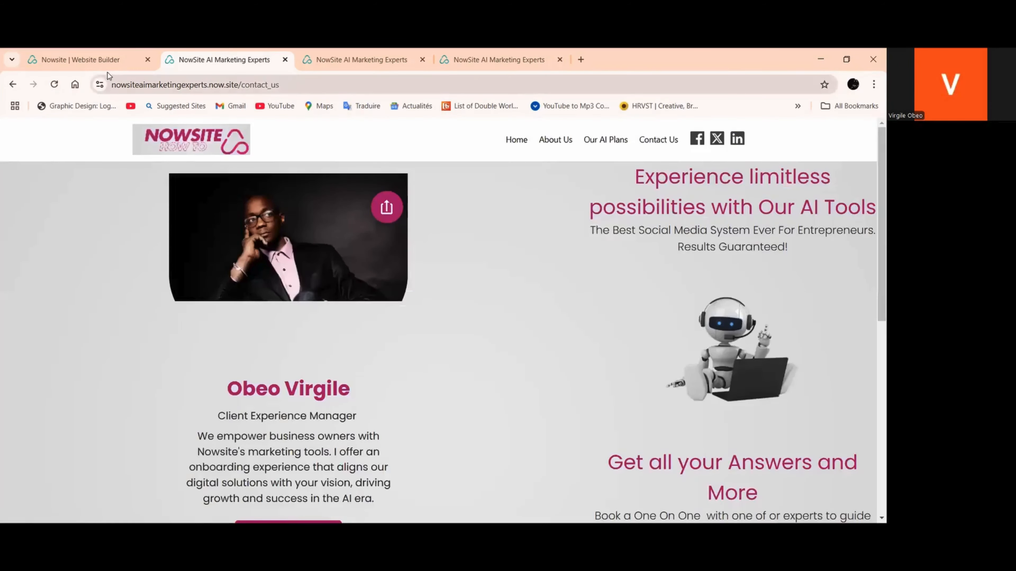
Switch to the website builder and duplicate the Launch Now!!! headline beside the meeting form
{"action": "left_click", "coordinate": [96, 64]}
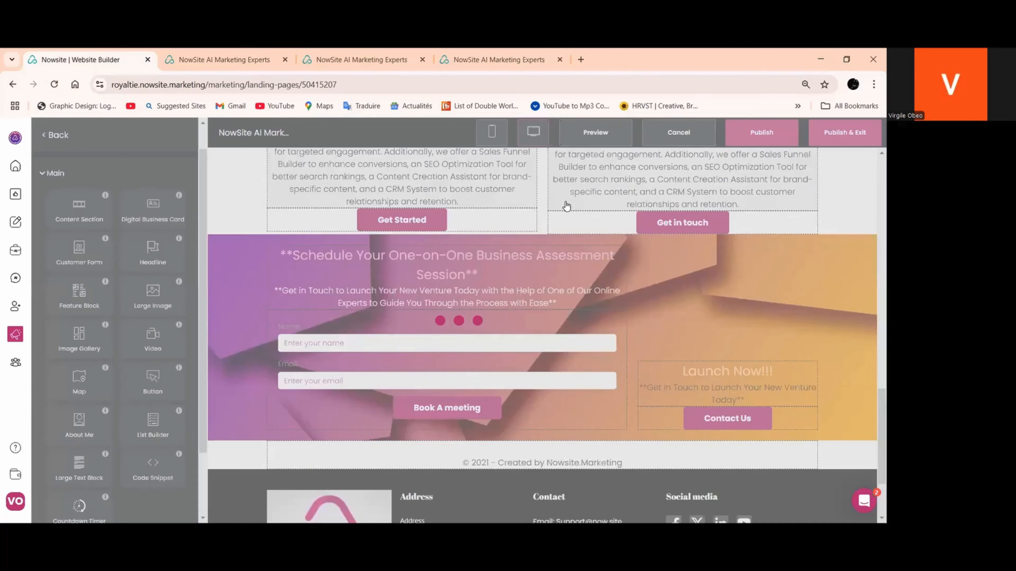
{"action": "scroll", "coordinate": [740, 207], "scroll_direction": "down", "scroll_amount": 3}
{"action": "left_click", "coordinate": [727, 256]}
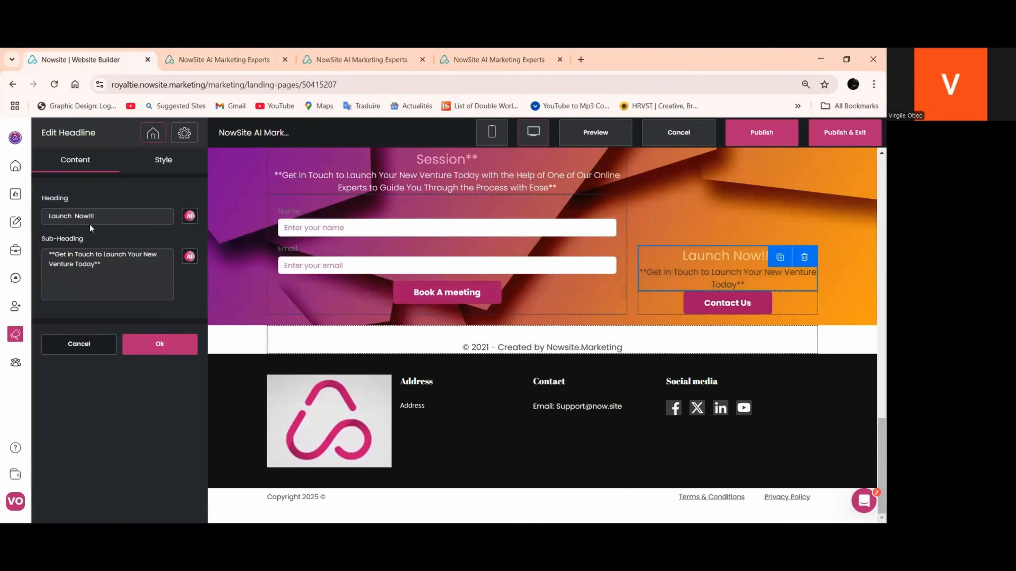
{"action": "left_click_drag", "start_coordinate": [111, 214], "coordinate": [27, 221]}
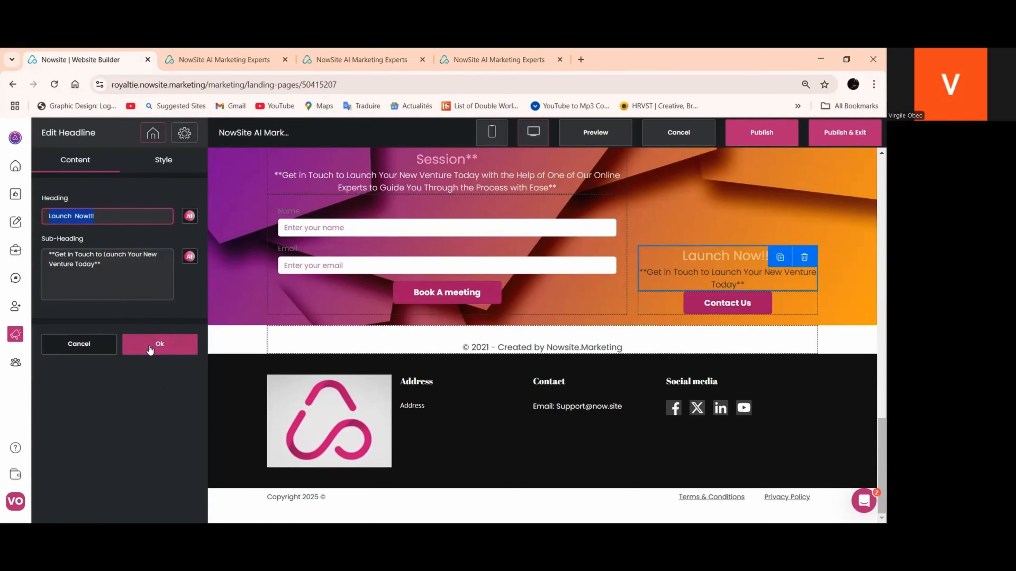
{"action": "left_click", "coordinate": [160, 345]}
{"action": "scroll", "coordinate": [760, 280], "scroll_direction": "up", "scroll_amount": 1}
{"action": "left_click", "coordinate": [760, 316]}
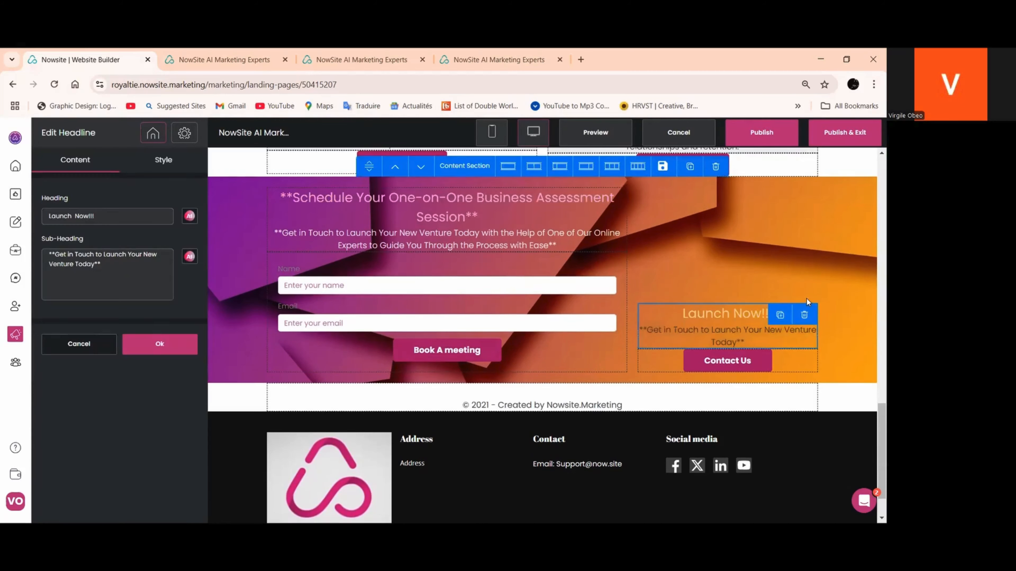
{"action": "left_click", "coordinate": [780, 316]}
Duplicate the Contact Us button and rearrange the elements so each Launch Now!!! headline has its own button beneath it
{"action": "left_click", "coordinate": [747, 360]}
{"action": "left_click", "coordinate": [778, 362]}
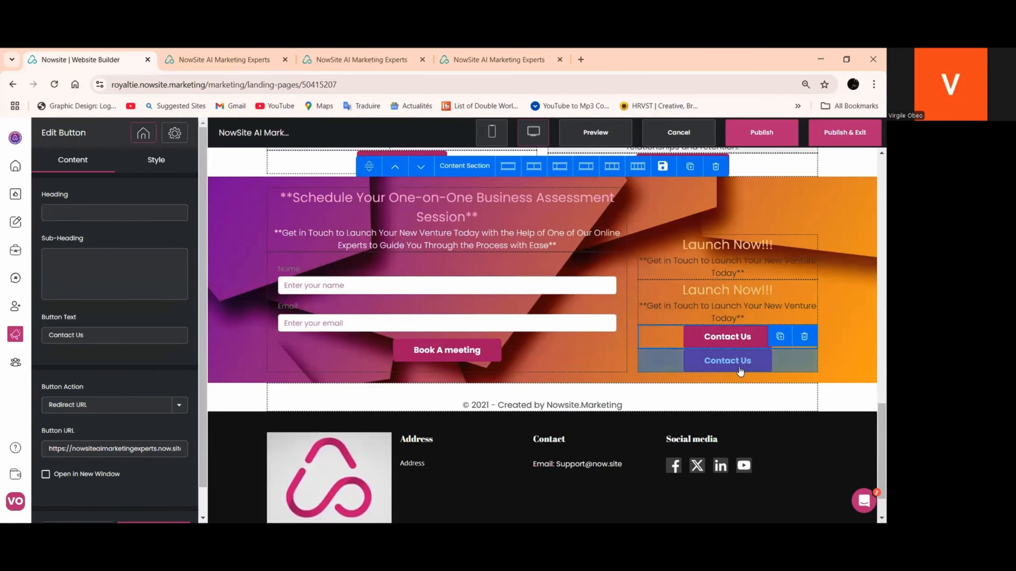
{"action": "left_click_drag", "start_coordinate": [739, 372], "coordinate": [716, 390]}
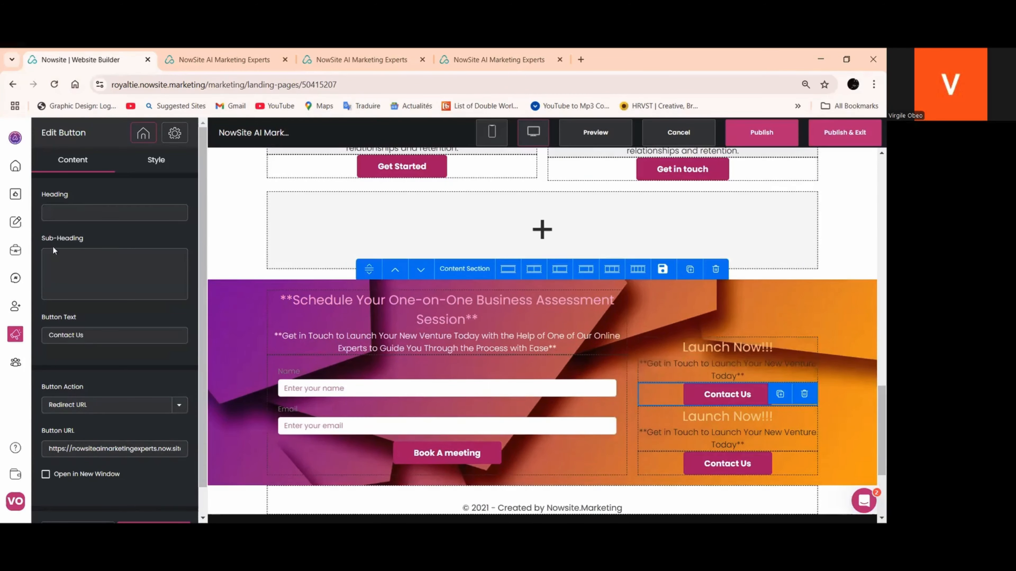
Try "Join Our Comunoty" as the heading of the upper Launch Now!!! headline, and clear the heading
{"action": "left_click", "coordinate": [694, 357]}
{"action": "left_click_drag", "start_coordinate": [114, 219], "coordinate": [28, 230]}
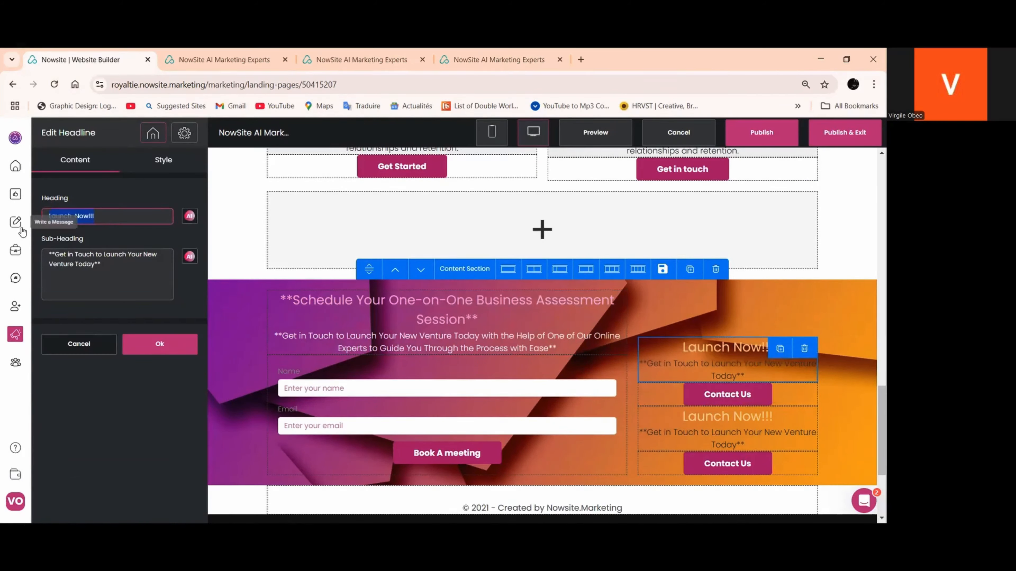
{"action": "type", "text": "oin"}
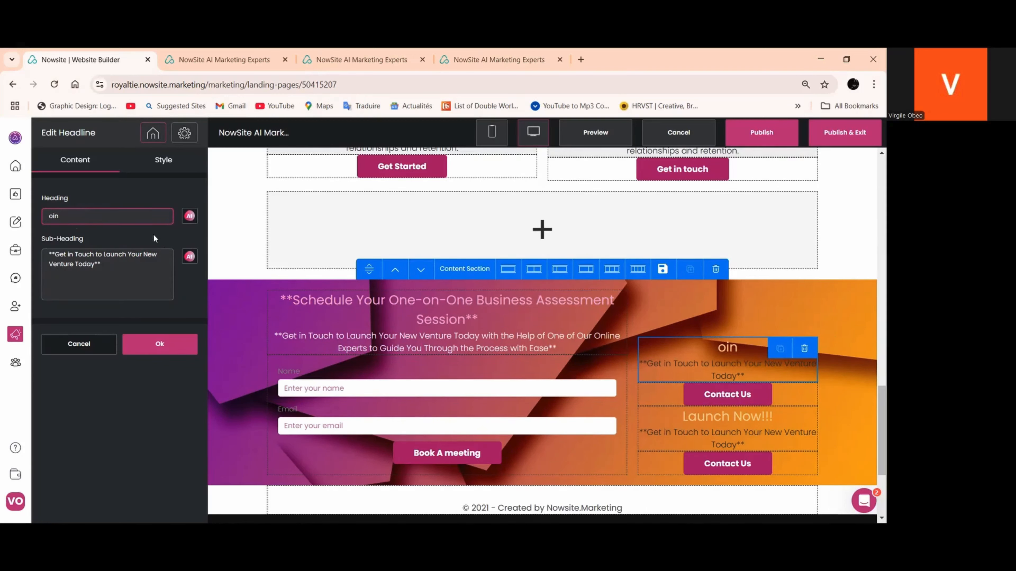
{"action": "key", "text": "BackSpace"}
{"action": "key", "text": "BackSpace"}
{"action": "key", "text": "BackSpace"}
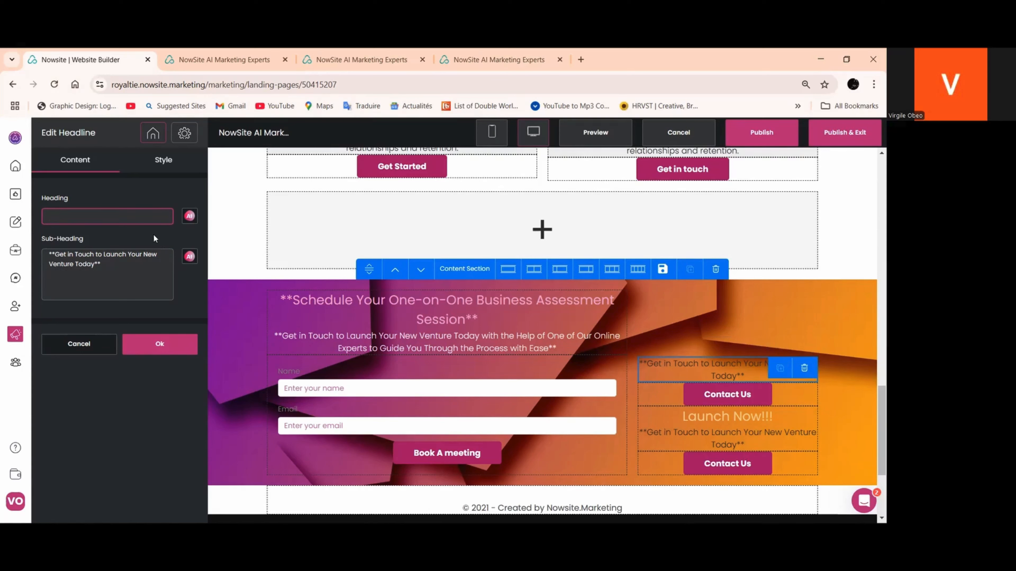
{"action": "type", "text": "Join"}
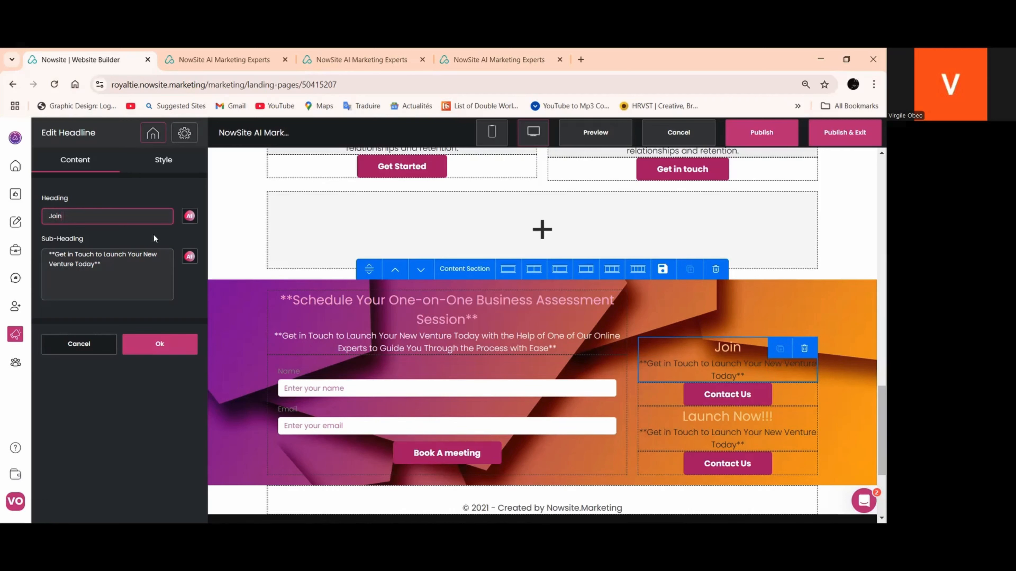
{"action": "type", "text": " Our Comu"}
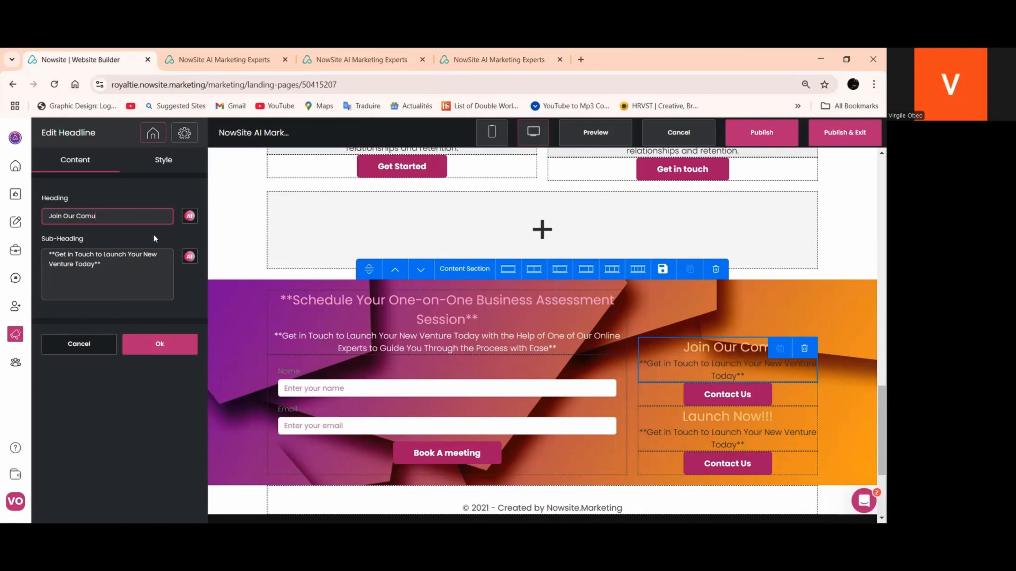
{"action": "type", "text": "n"}
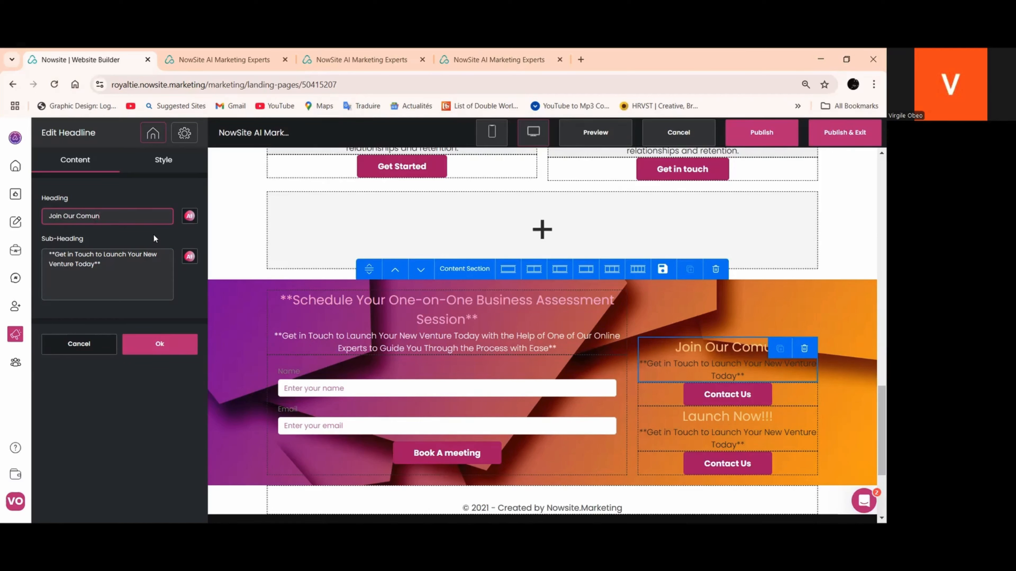
{"action": "type", "text": "oty"}
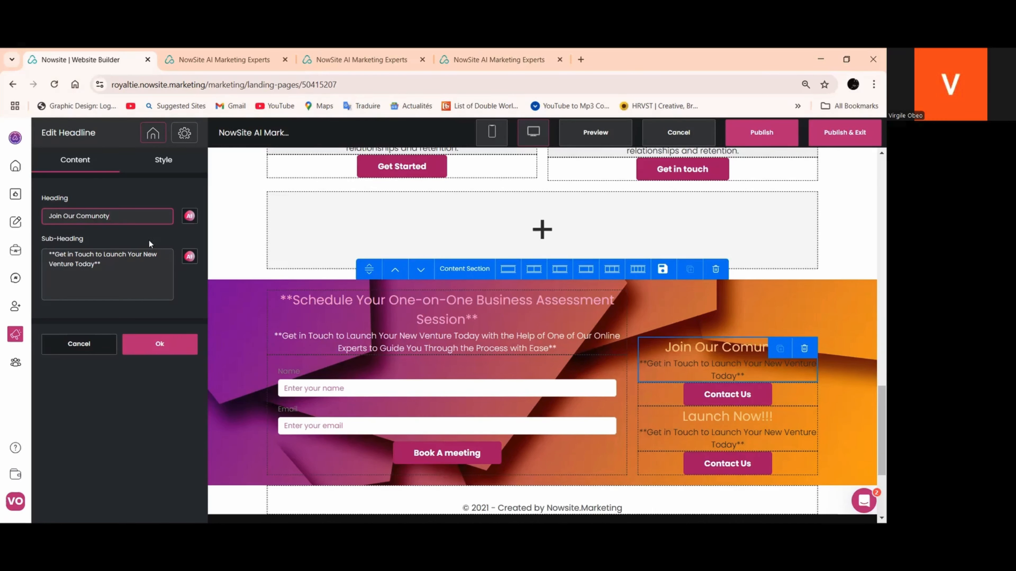
{"action": "left_click_drag", "start_coordinate": [124, 223], "coordinate": [15, 225]}
{"action": "key", "text": "BackSpace"}
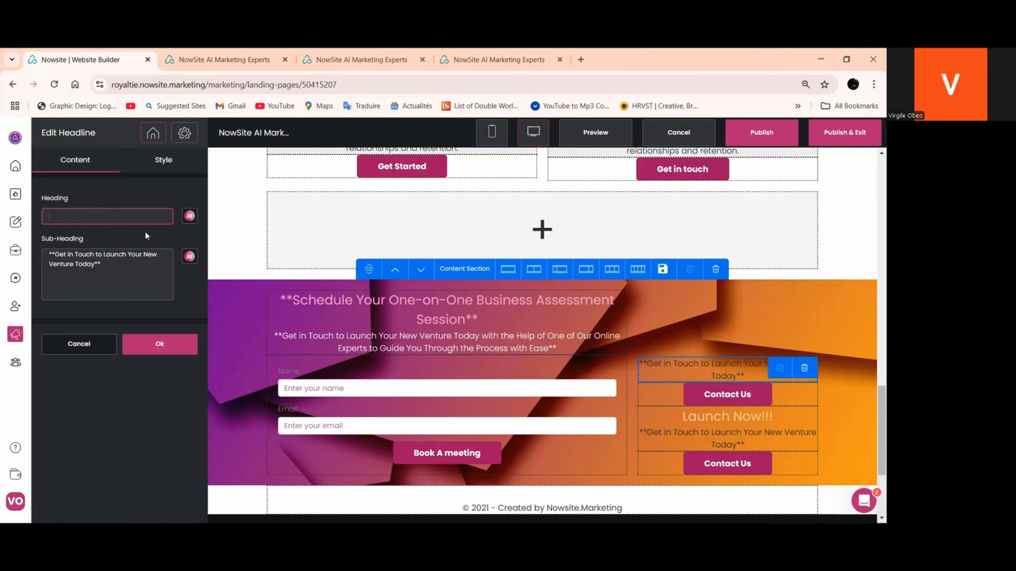
For the upper headline's heading, send the AI the request "Write a short description of our “How To”: community support space sessions"
{"action": "left_click", "coordinate": [189, 215]}
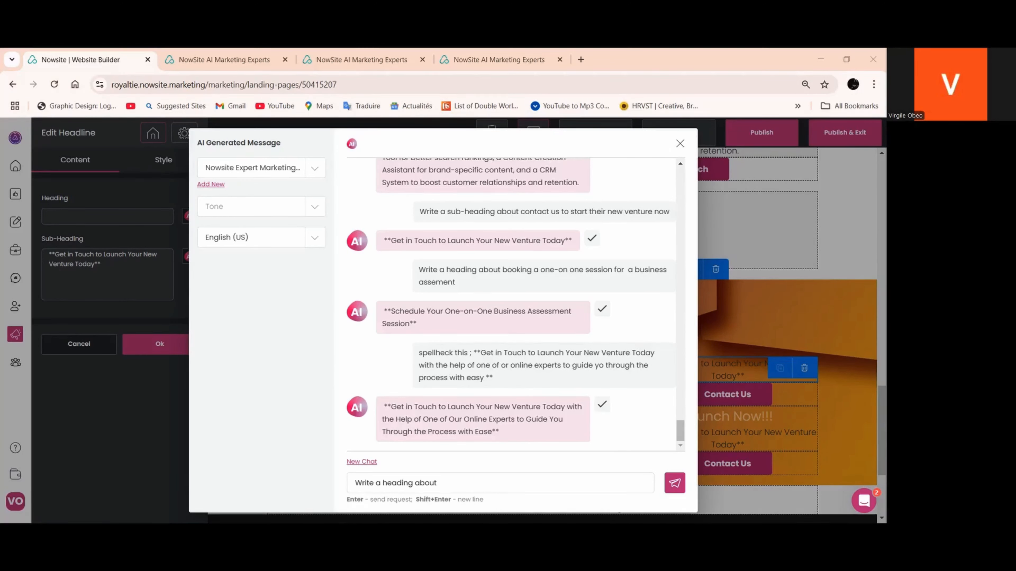
{"action": "triple_click", "coordinate": [379, 483]}
{"action": "right_click", "coordinate": [380, 483]}
{"action": "left_click", "coordinate": [412, 277]}
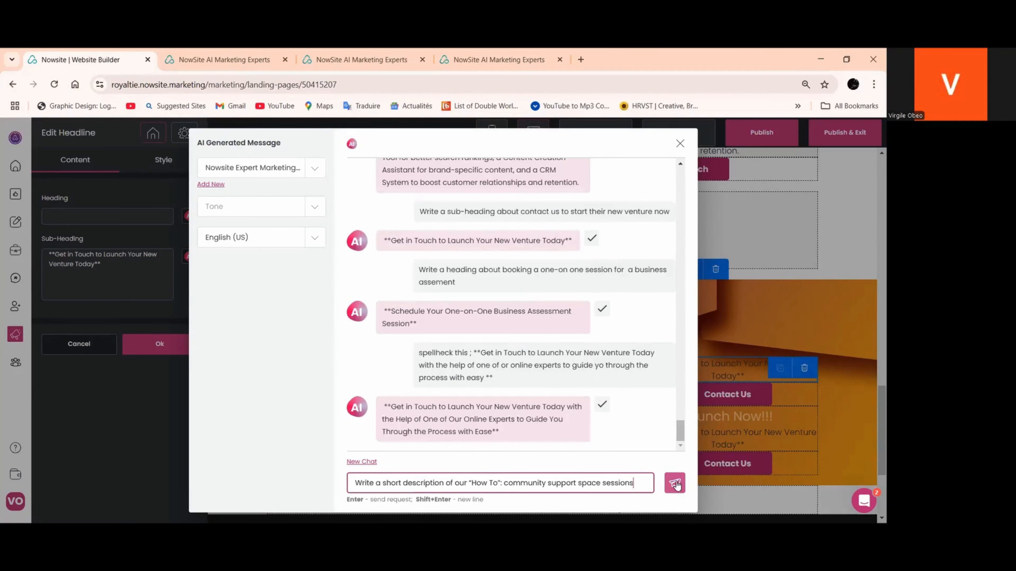
{"action": "left_click", "coordinate": [675, 484]}
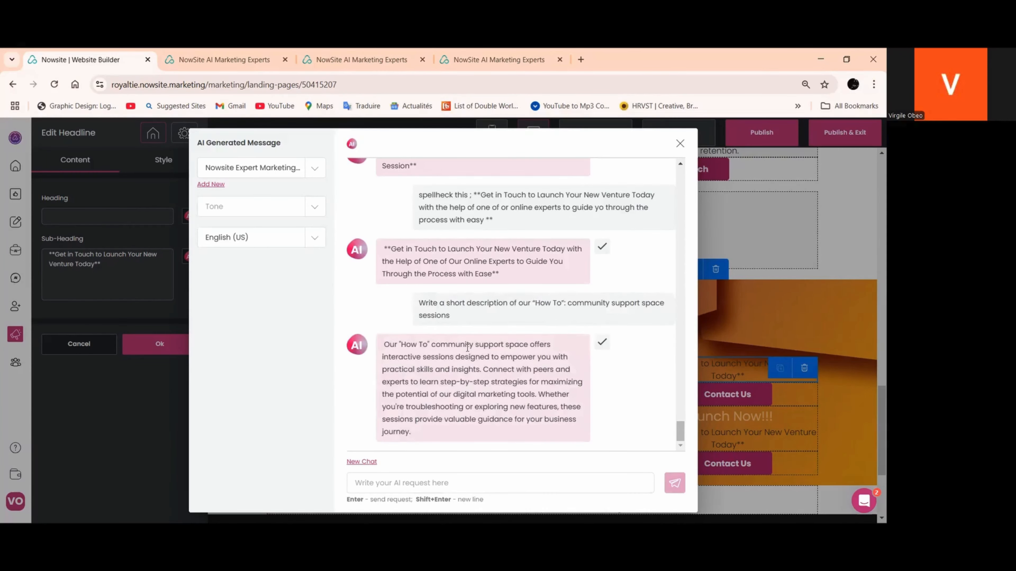
Copy 'Our "How To" community support space' from the AI reply and paste it as the upper headline's heading
{"action": "left_click_drag", "start_coordinate": [529, 345], "coordinate": [383, 349]}
{"action": "right_click", "coordinate": [422, 349]}
{"action": "left_click", "coordinate": [444, 363]}
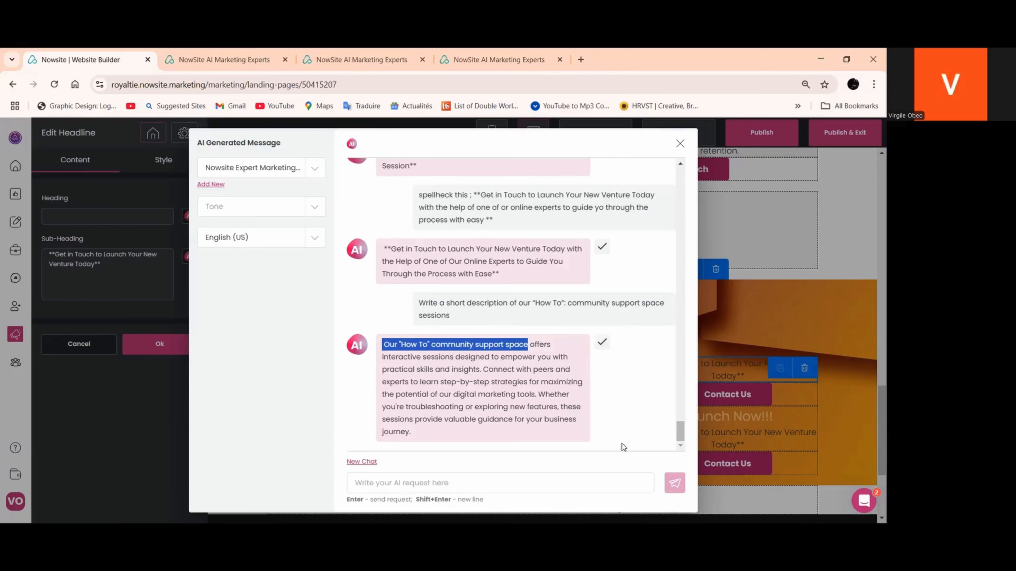
{"action": "left_click", "coordinate": [680, 143]}
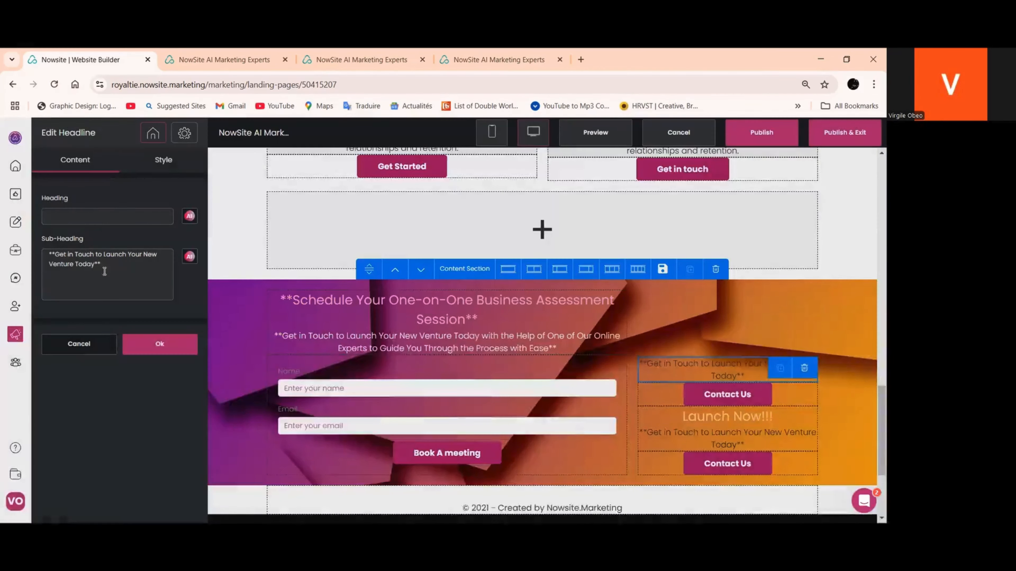
{"action": "right_click", "coordinate": [89, 217]}
{"action": "left_click", "coordinate": [114, 332]}
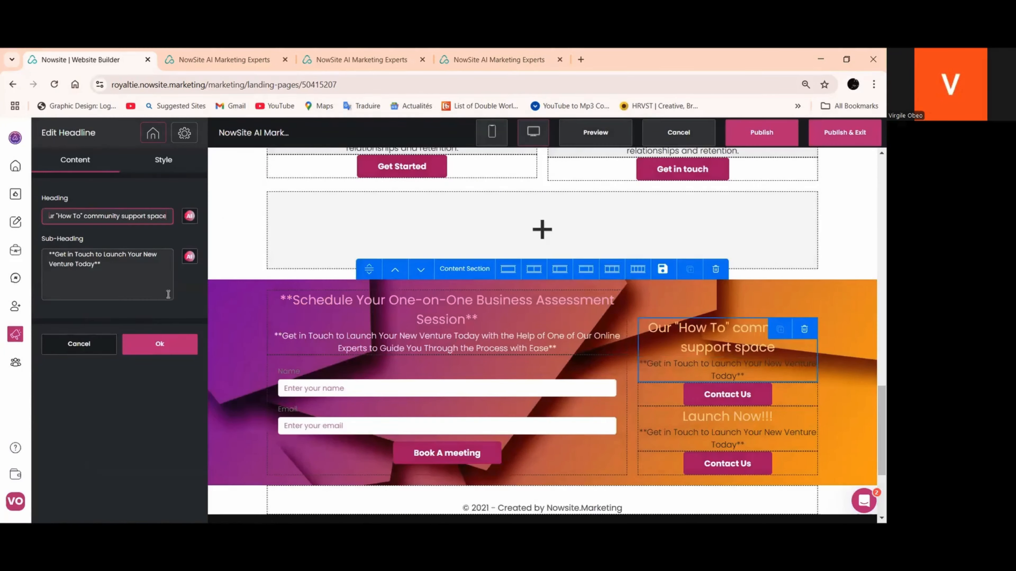
Copy the passage from "offers interactive sessions" to "our digital marketing tools" from the AI reply about the "How To" sessions
{"action": "left_click", "coordinate": [189, 257]}
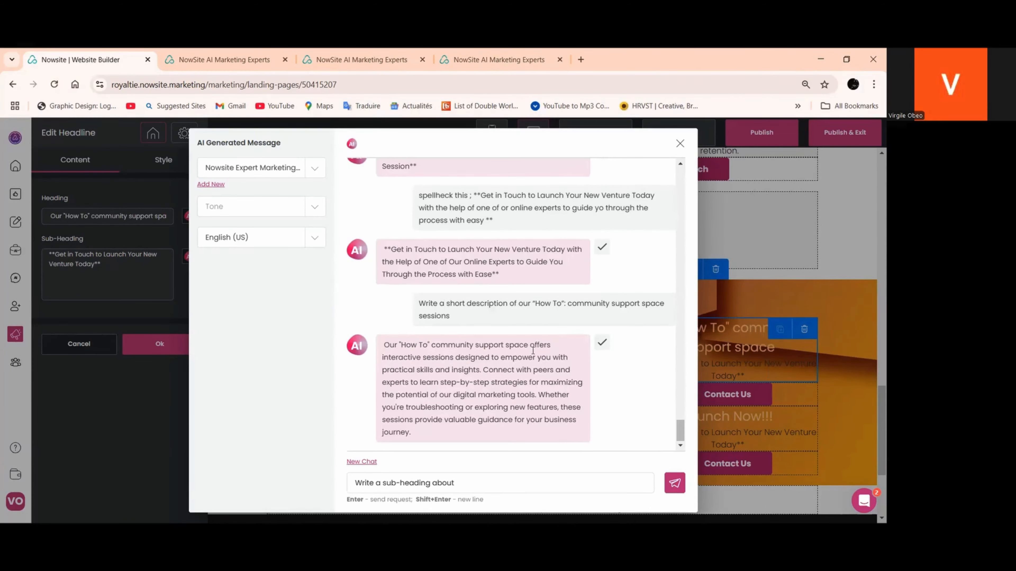
{"action": "left_click_drag", "start_coordinate": [532, 350], "coordinate": [482, 368]}
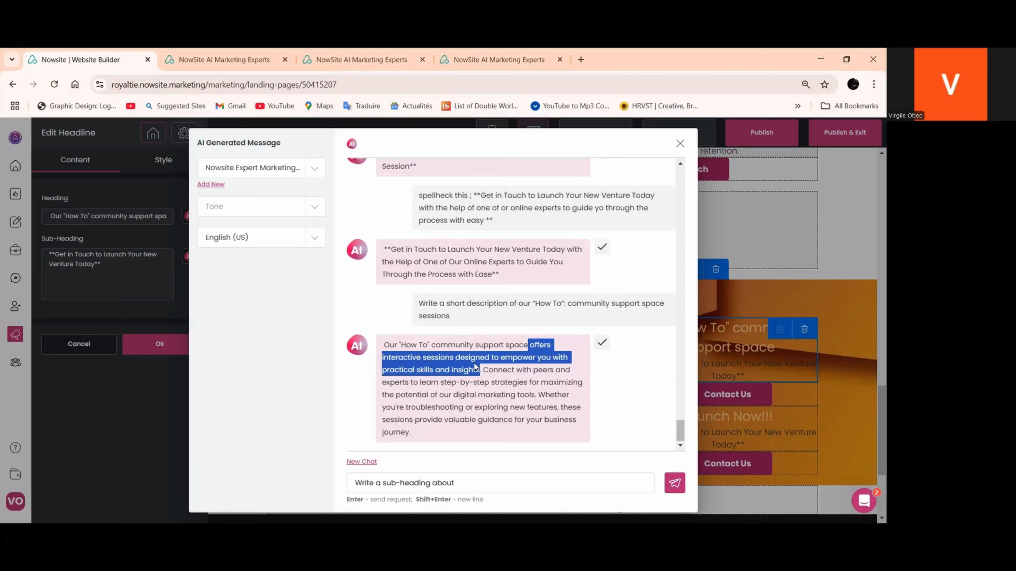
{"action": "left_click", "coordinate": [481, 371]}
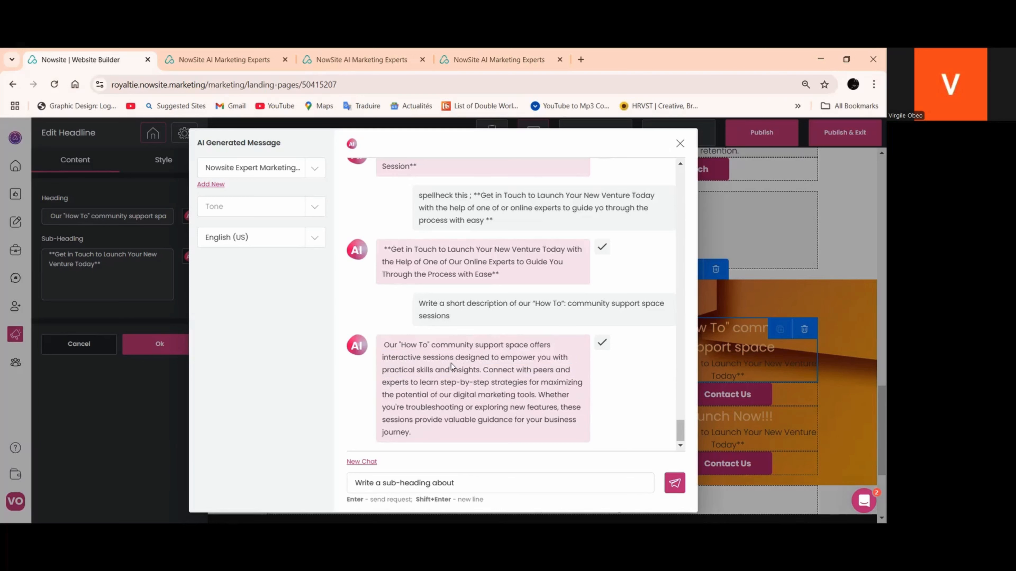
{"action": "left_click_drag", "start_coordinate": [528, 345], "coordinate": [528, 392]}
{"action": "right_click", "coordinate": [519, 383]}
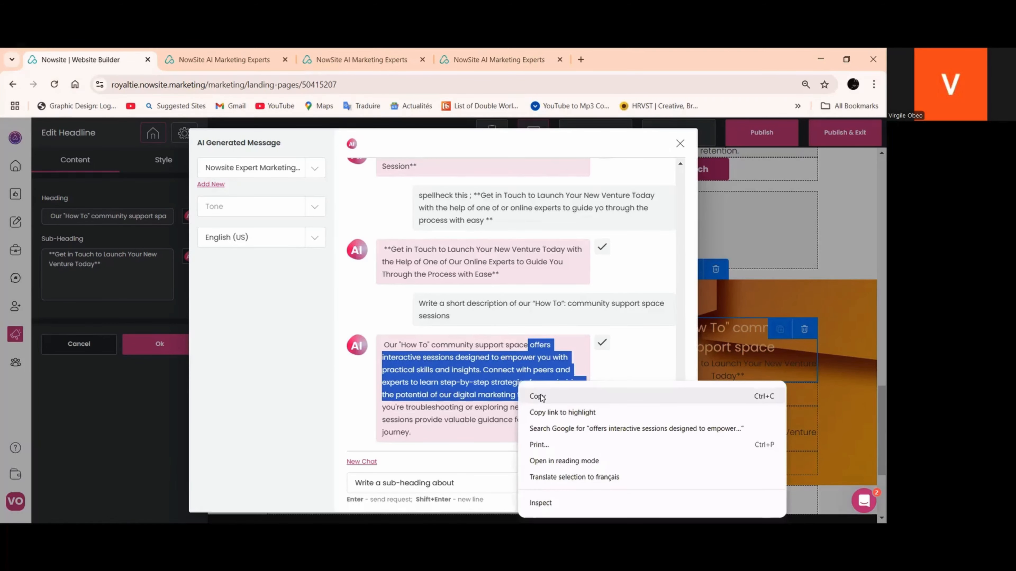
{"action": "left_click", "coordinate": [541, 398]}
Replace the "How To" headline's sub-heading with the copied AI text and save the headline
{"action": "left_click", "coordinate": [93, 265]}
{"action": "left_click_drag", "start_coordinate": [49, 255], "coordinate": [127, 272]}
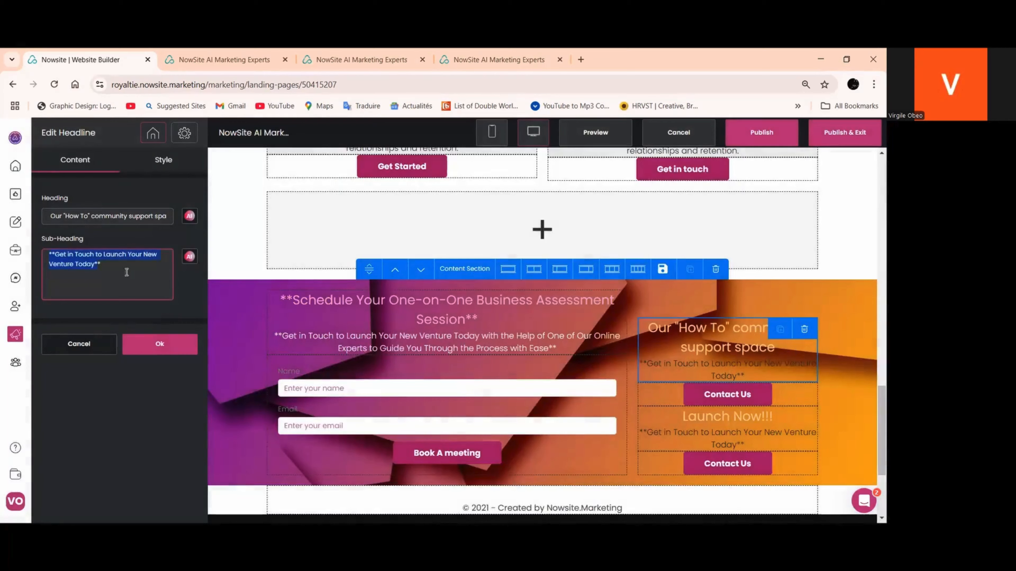
{"action": "right_click", "coordinate": [74, 262]}
{"action": "left_click", "coordinate": [92, 313]}
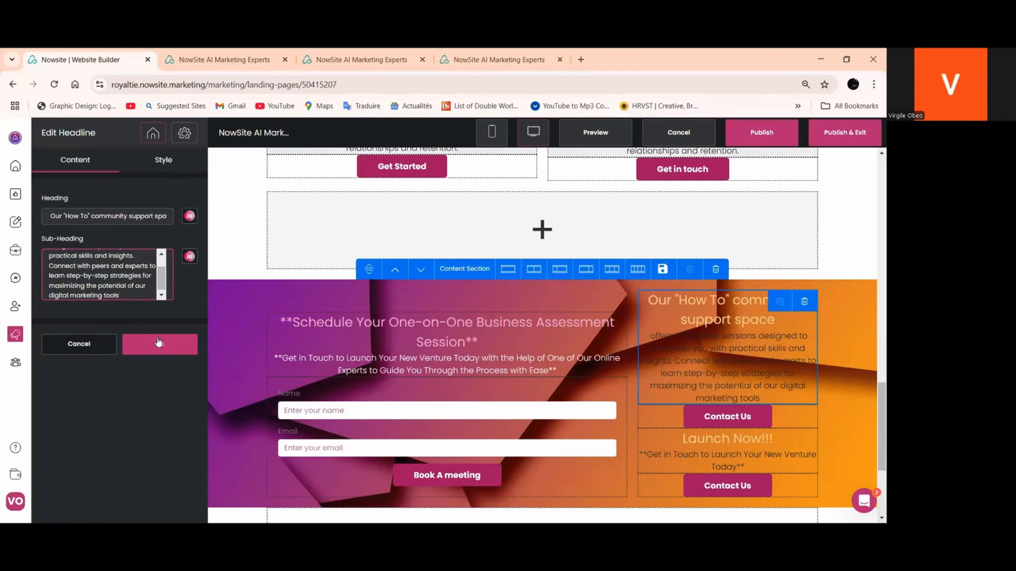
{"action": "left_click", "coordinate": [159, 343]}
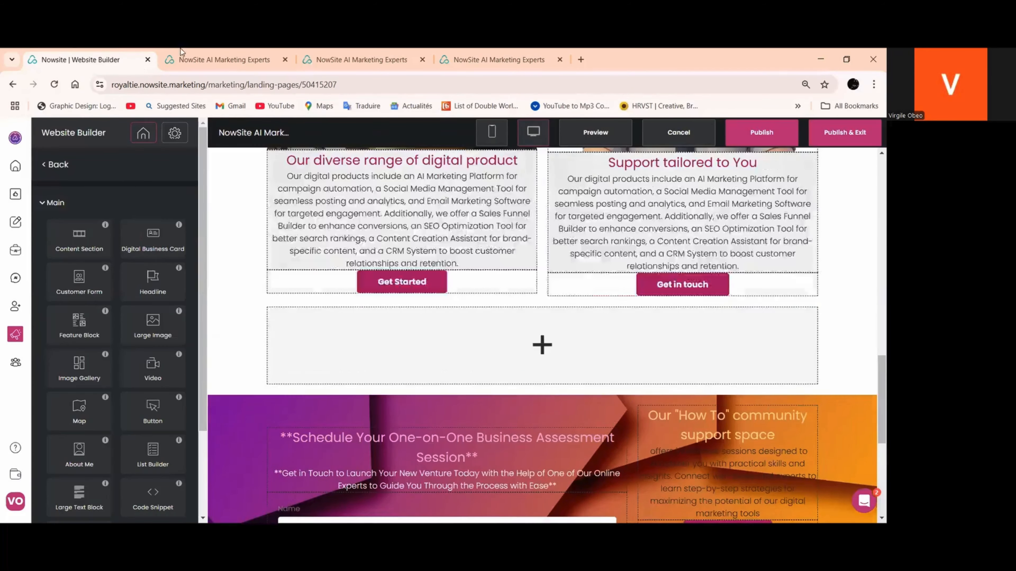
Publish the NowSite AI Marketing Experts site and exit to the list of websites
{"action": "left_click", "coordinate": [197, 55]}
{"action": "left_click", "coordinate": [93, 59]}
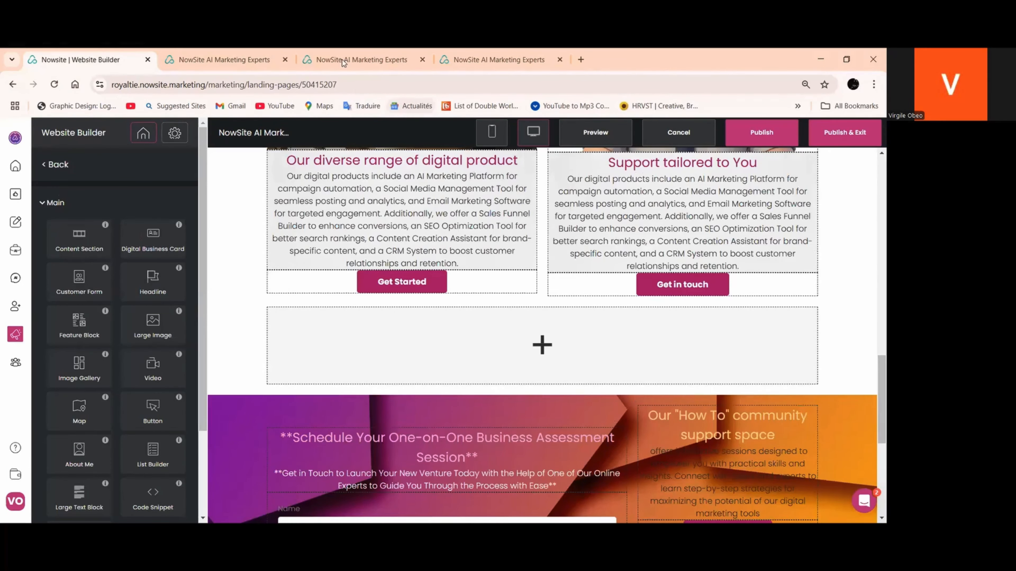
{"action": "left_click", "coordinate": [836, 135]}
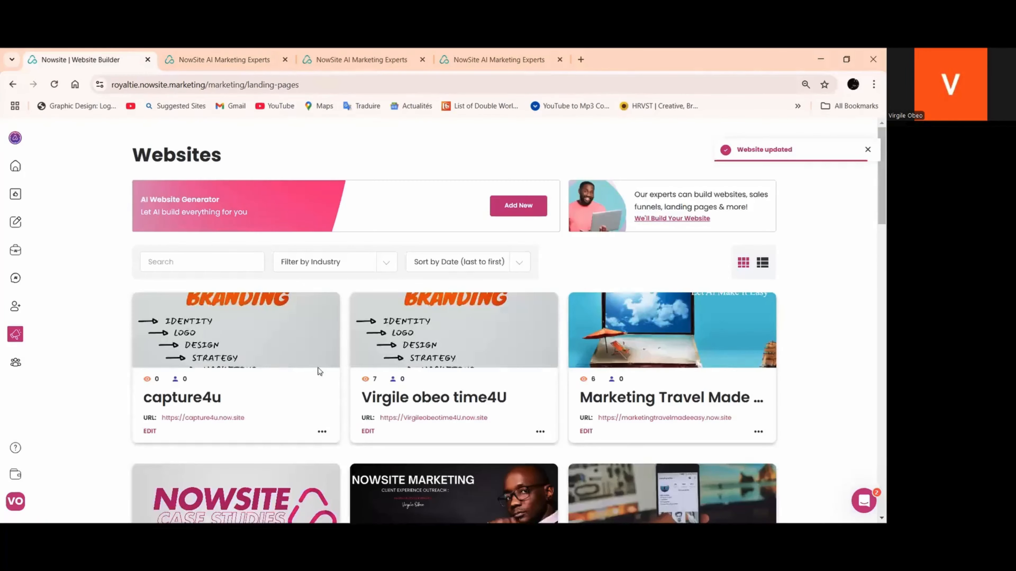
{"action": "scroll", "coordinate": [321, 376], "scroll_direction": "down", "scroll_amount": 3}
{"action": "scroll", "coordinate": [321, 376], "scroll_direction": "down", "scroll_amount": 10}
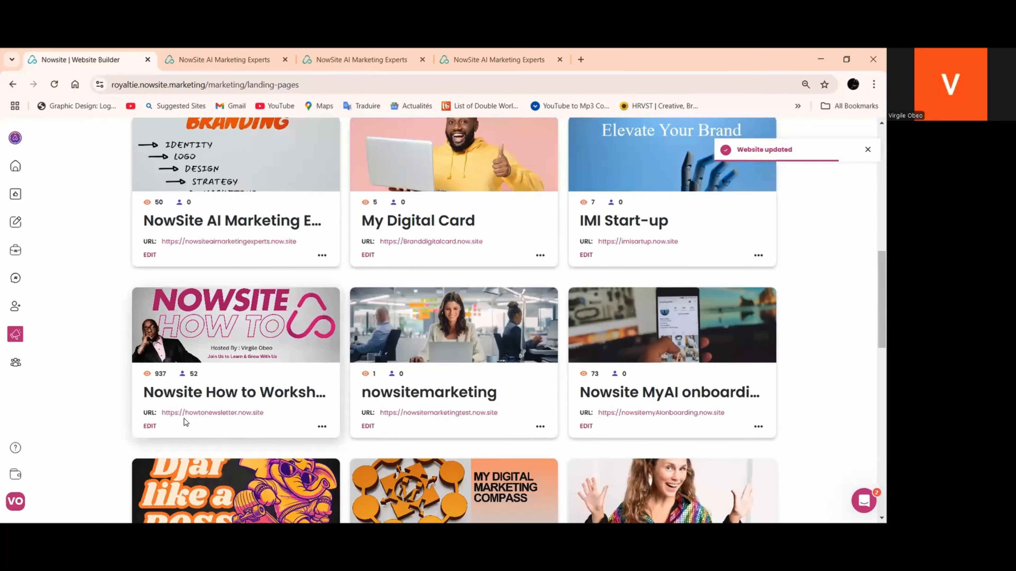
{"action": "left_click", "coordinate": [216, 414]}
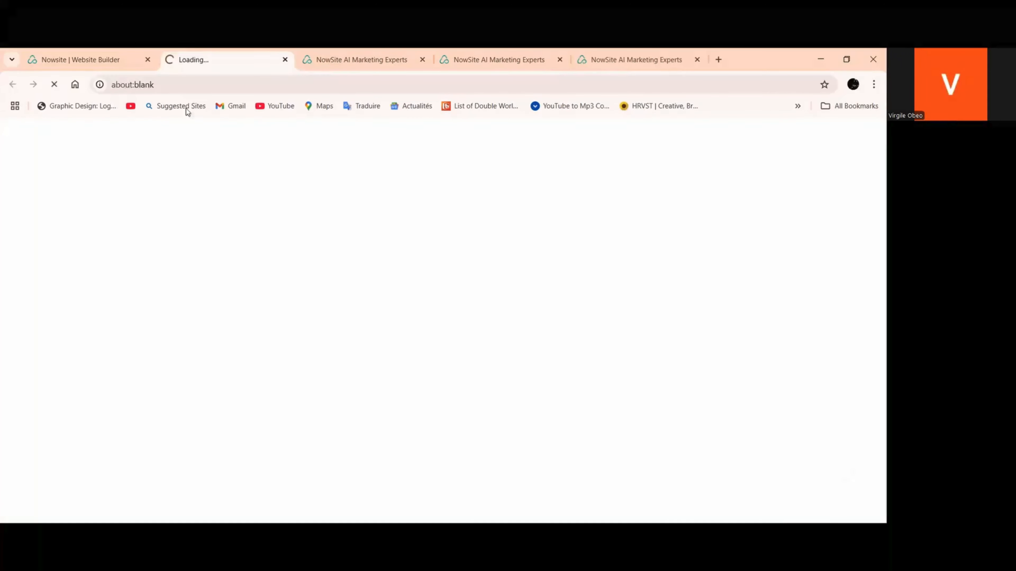
{"action": "left_click_drag", "start_coordinate": [228, 85], "coordinate": [112, 85]}
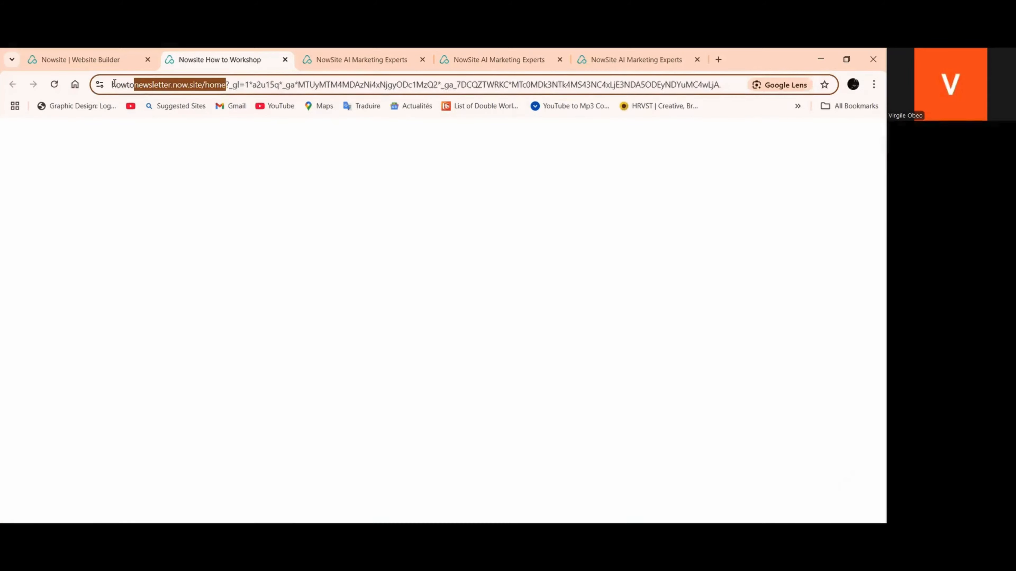
{"action": "right_click", "coordinate": [136, 82]}
{"action": "left_click", "coordinate": [176, 193]}
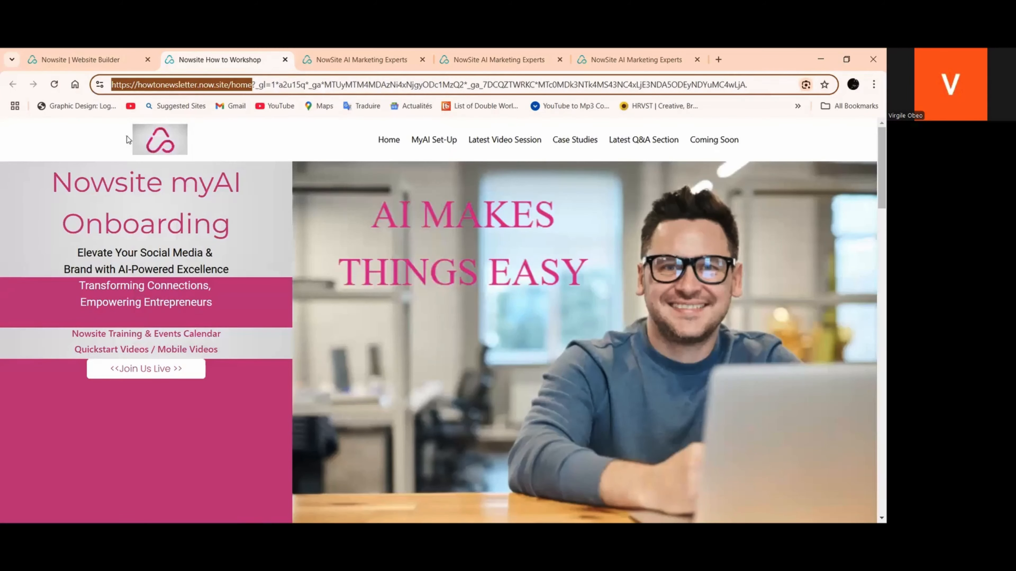
Return to the list of websites and reopen NowSite AI Marketing Experts for editing
{"action": "left_click", "coordinate": [73, 59]}
{"action": "scroll", "coordinate": [233, 356], "scroll_direction": "down", "scroll_amount": 4}
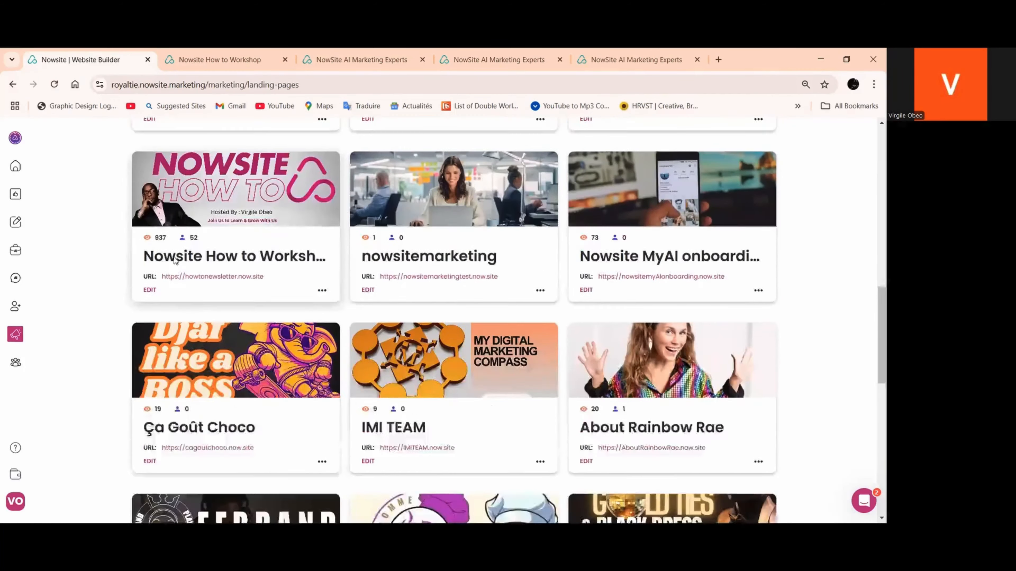
{"action": "scroll", "coordinate": [156, 235], "scroll_direction": "up", "scroll_amount": 3}
{"action": "left_click", "coordinate": [149, 200]}
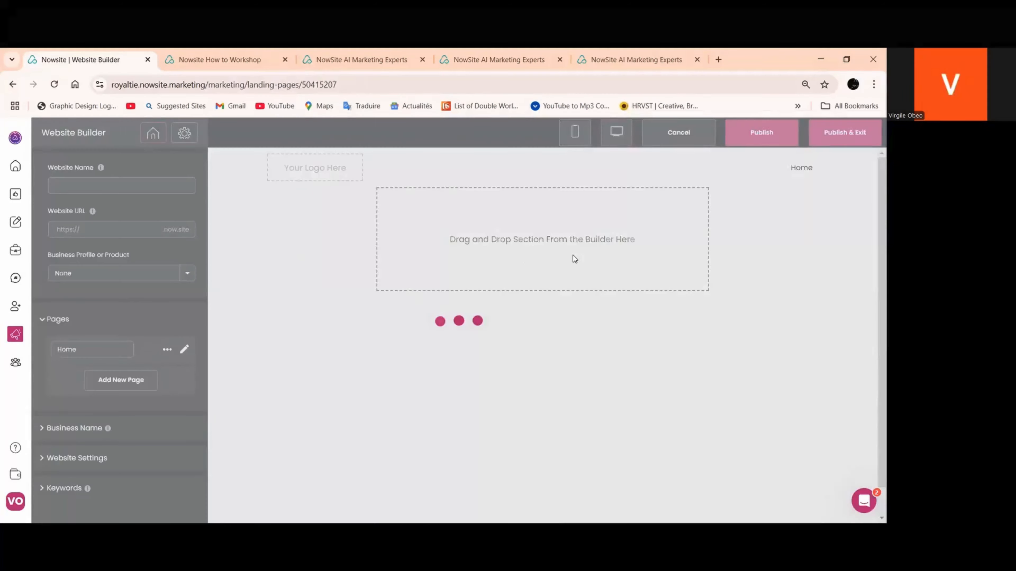
{"action": "scroll", "coordinate": [581, 281], "scroll_direction": "down", "scroll_amount": 5}
{"action": "scroll", "coordinate": [582, 286], "scroll_direction": "down", "scroll_amount": 10}
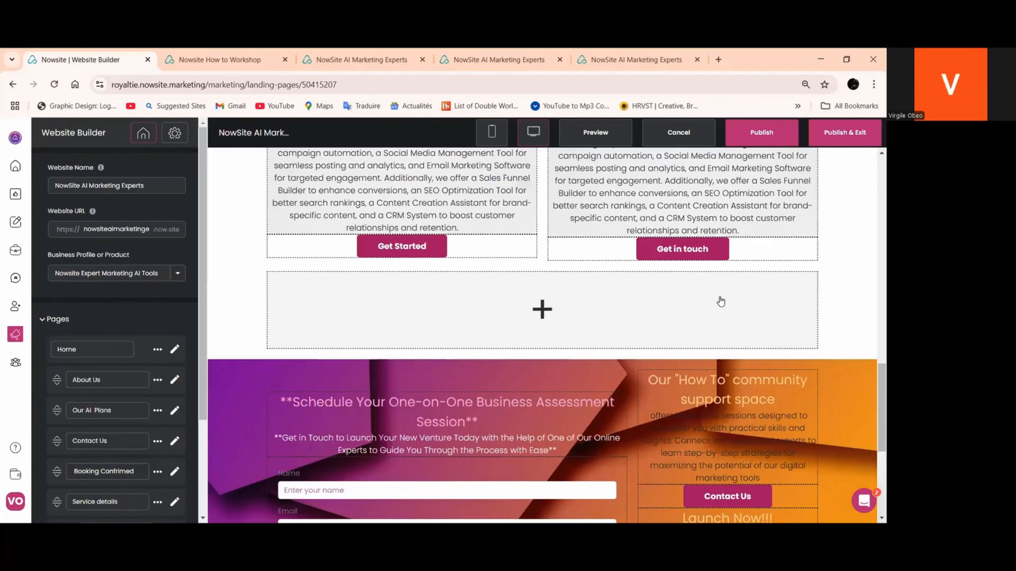
{"action": "scroll", "coordinate": [735, 282], "scroll_direction": "down", "scroll_amount": 5}
{"action": "left_click", "coordinate": [727, 281]}
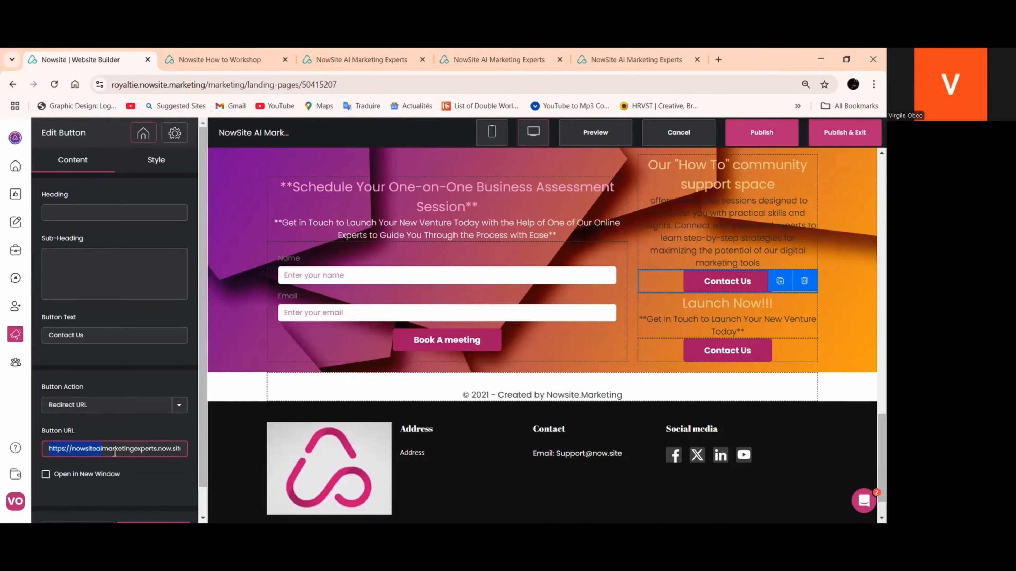
{"action": "left_click_drag", "start_coordinate": [114, 453], "coordinate": [190, 464]}
{"action": "right_click", "coordinate": [167, 454]}
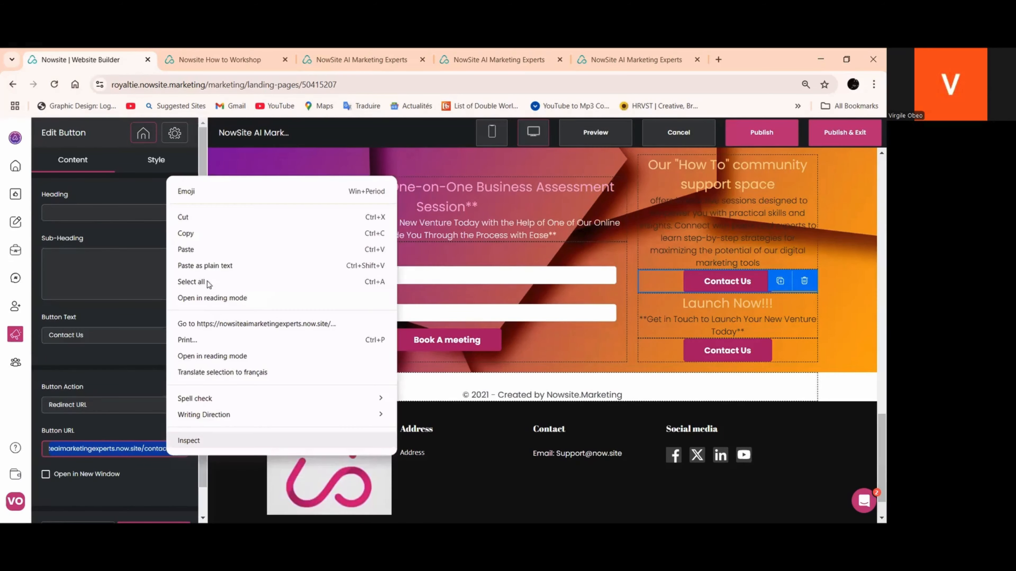
{"action": "key", "text": "ctrl+v"}
Change the text of the button beneath the "How To" headline to "Join Us" and save the button
{"action": "left_click", "coordinate": [76, 338]}
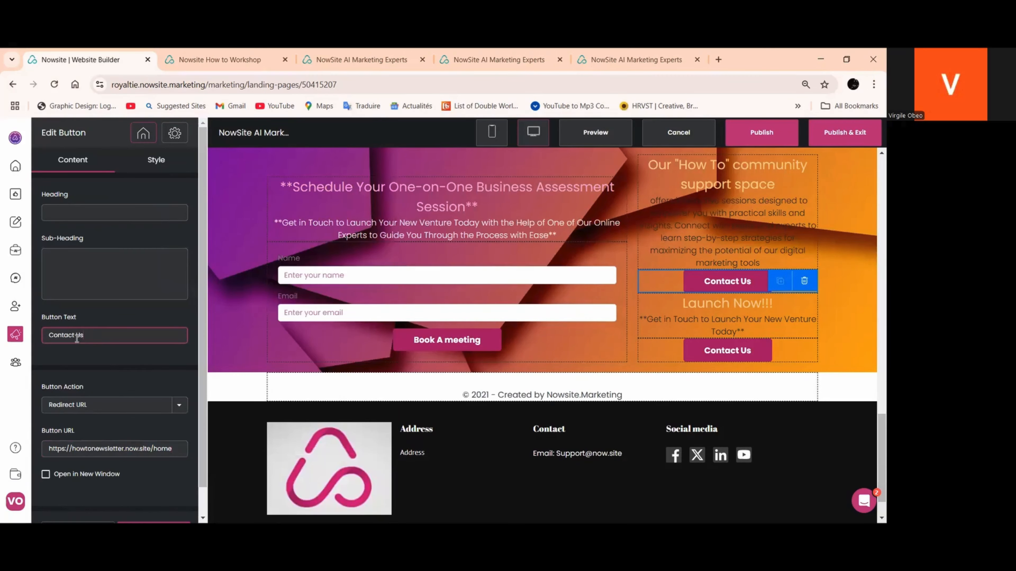
{"action": "left_click_drag", "start_coordinate": [74, 337], "coordinate": [2, 338]}
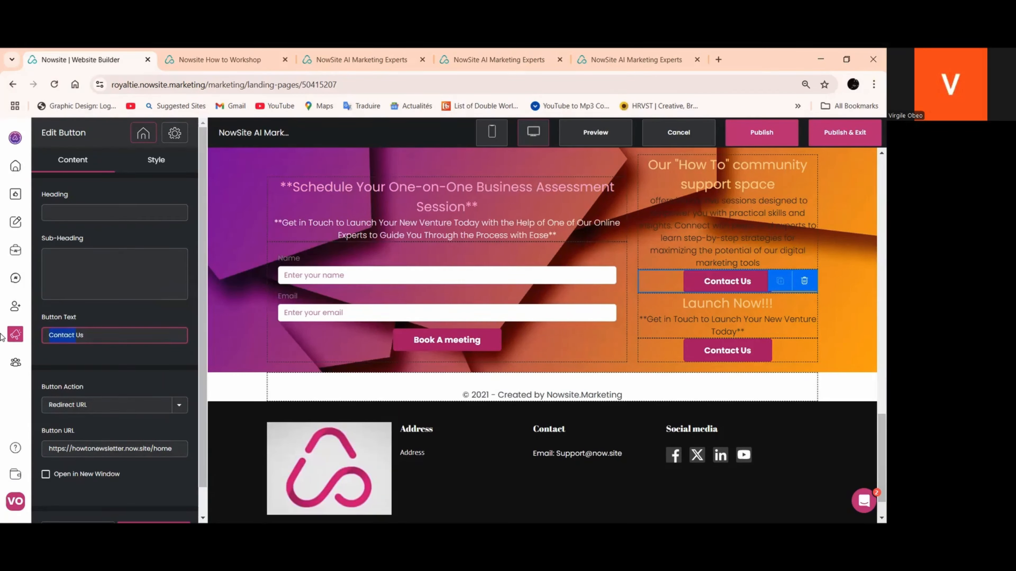
{"action": "type", "text": "Join"}
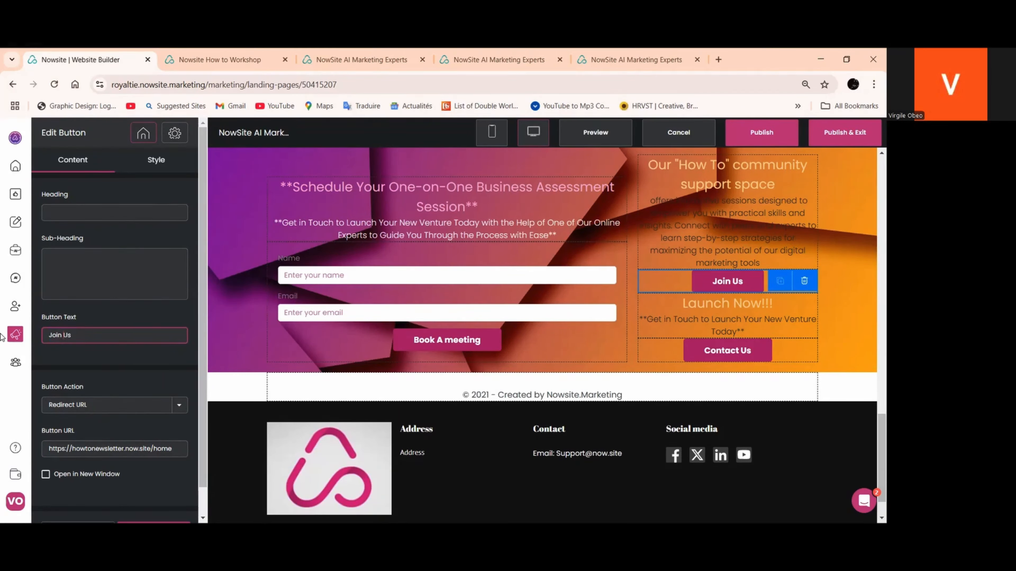
{"action": "scroll", "coordinate": [98, 486], "scroll_direction": "down", "scroll_amount": 1}
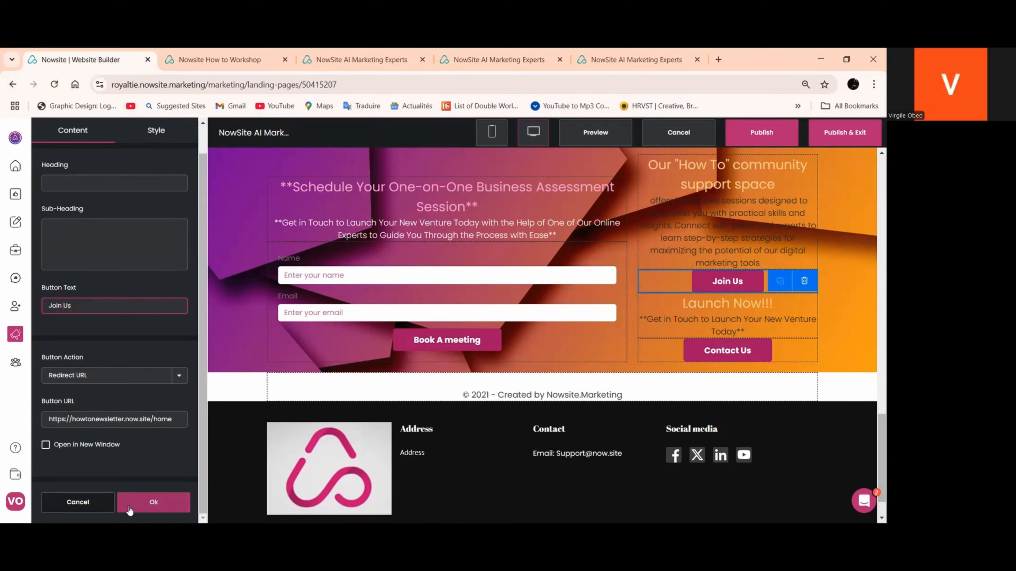
Open the style settings of the "How To" community support headline and set its section background style to Image
{"action": "scroll", "coordinate": [443, 420], "scroll_direction": "up", "scroll_amount": 2}
{"action": "left_click", "coordinate": [694, 300]}
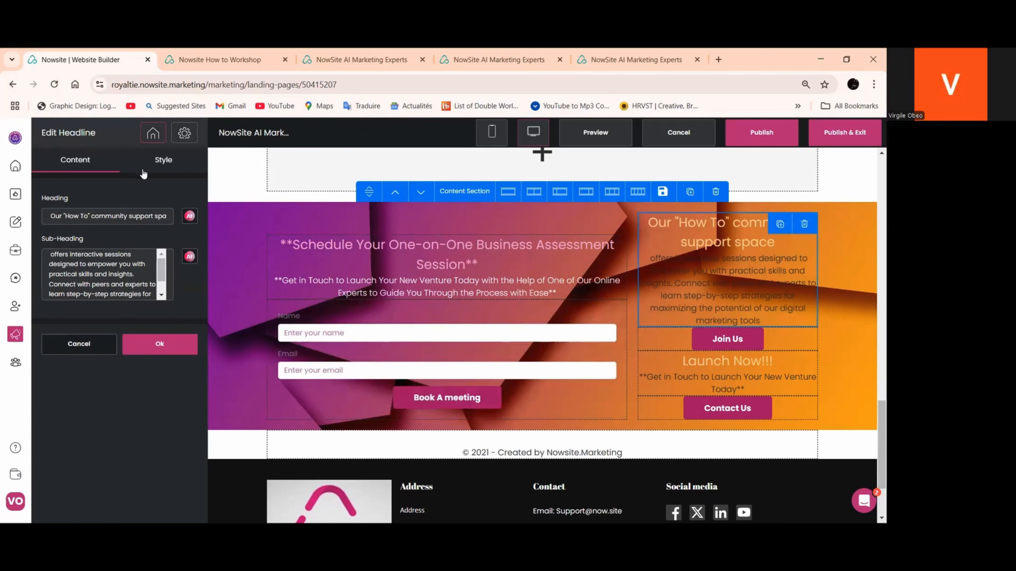
{"action": "left_click", "coordinate": [164, 160]}
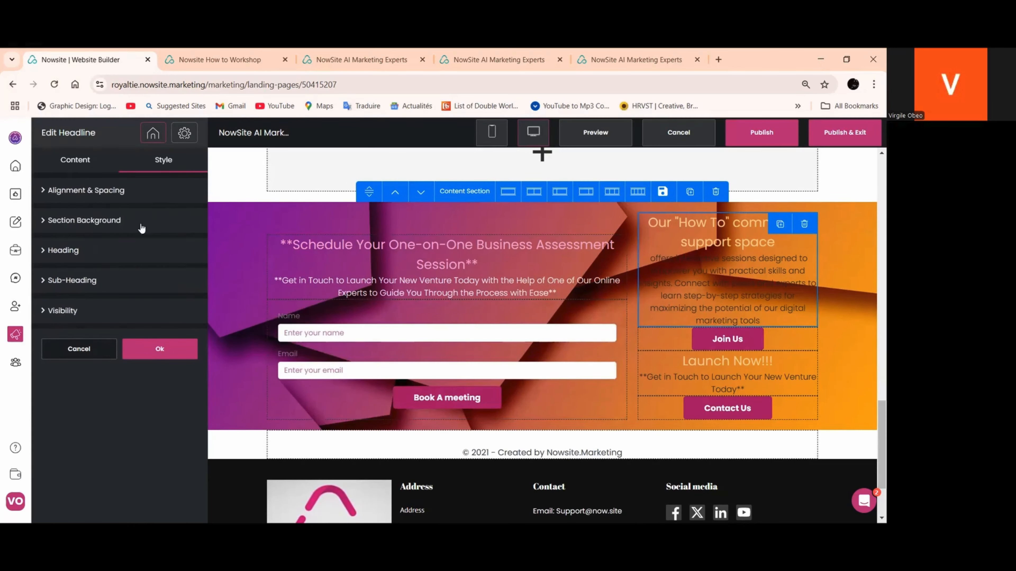
{"action": "left_click", "coordinate": [73, 255]}
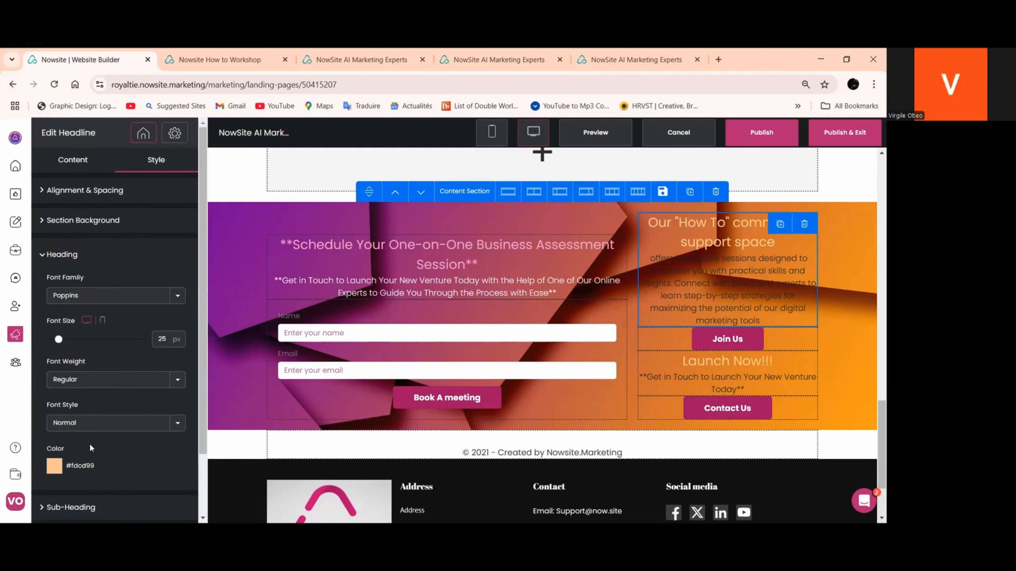
{"action": "scroll", "coordinate": [124, 373], "scroll_direction": "down", "scroll_amount": 2}
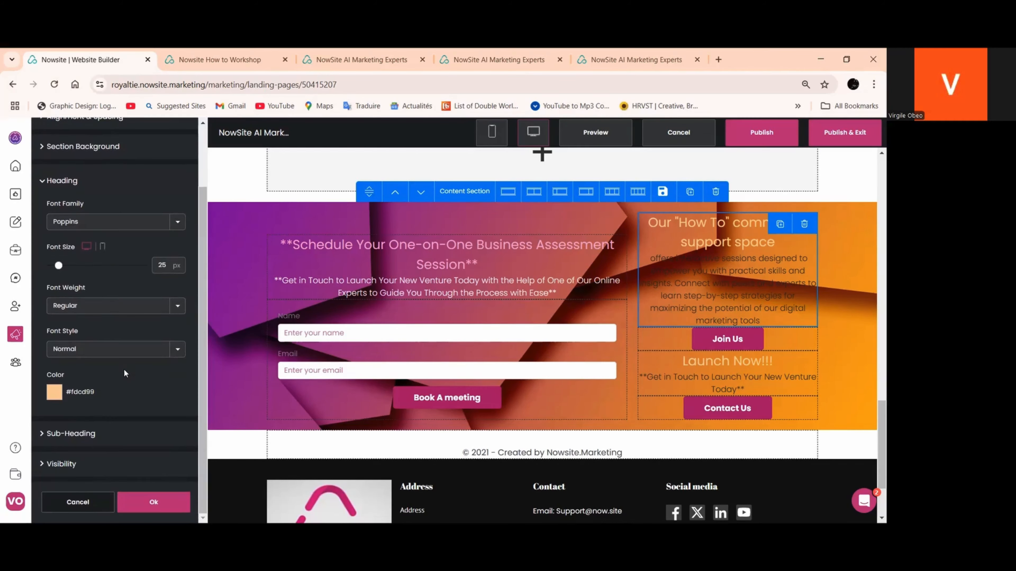
{"action": "scroll", "coordinate": [117, 246], "scroll_direction": "up", "scroll_amount": 2}
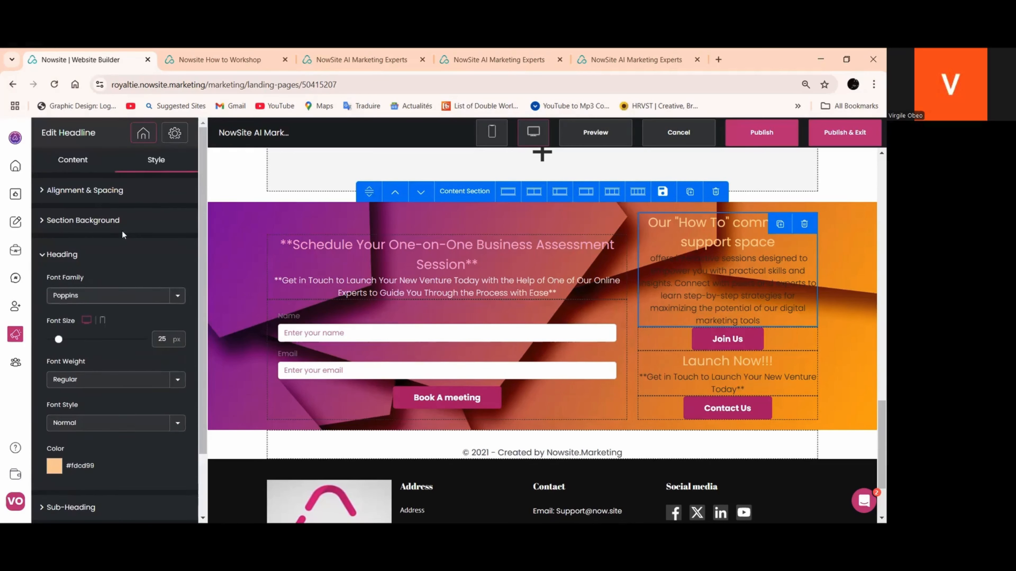
{"action": "left_click", "coordinate": [100, 191]}
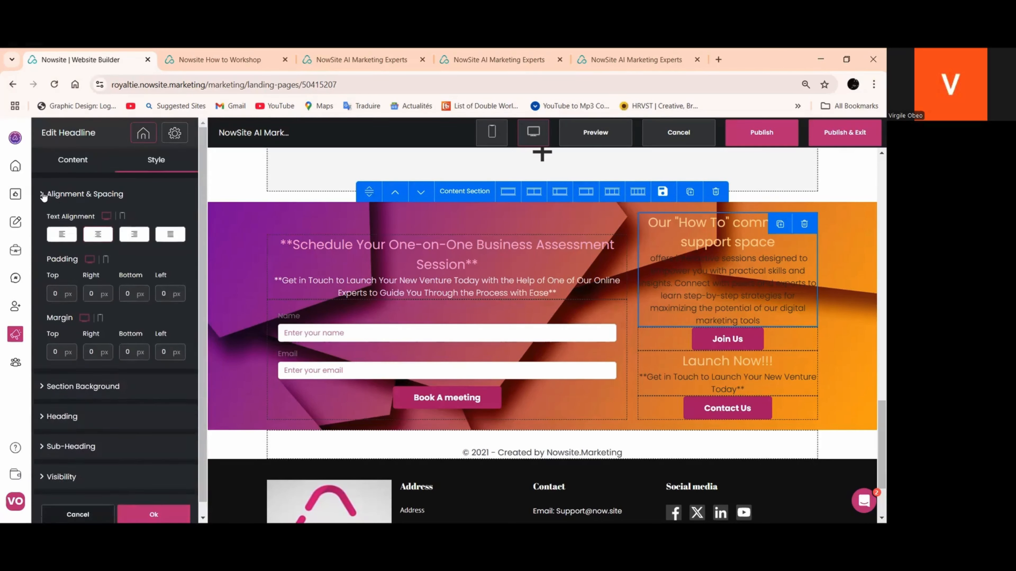
{"action": "left_click", "coordinate": [82, 192]}
{"action": "left_click", "coordinate": [83, 224]}
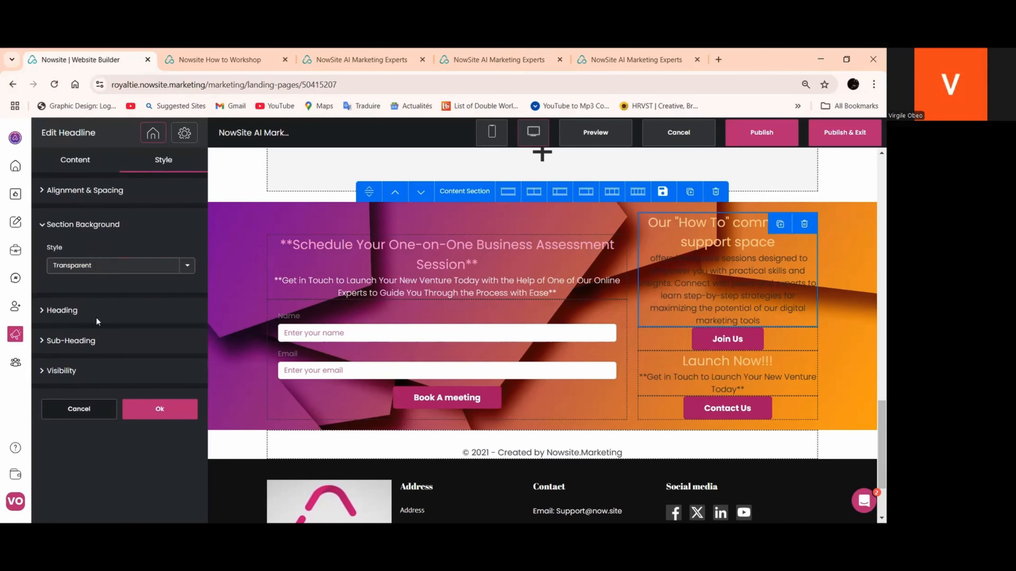
{"action": "left_click", "coordinate": [186, 266]}
{"action": "left_click", "coordinate": [85, 323]}
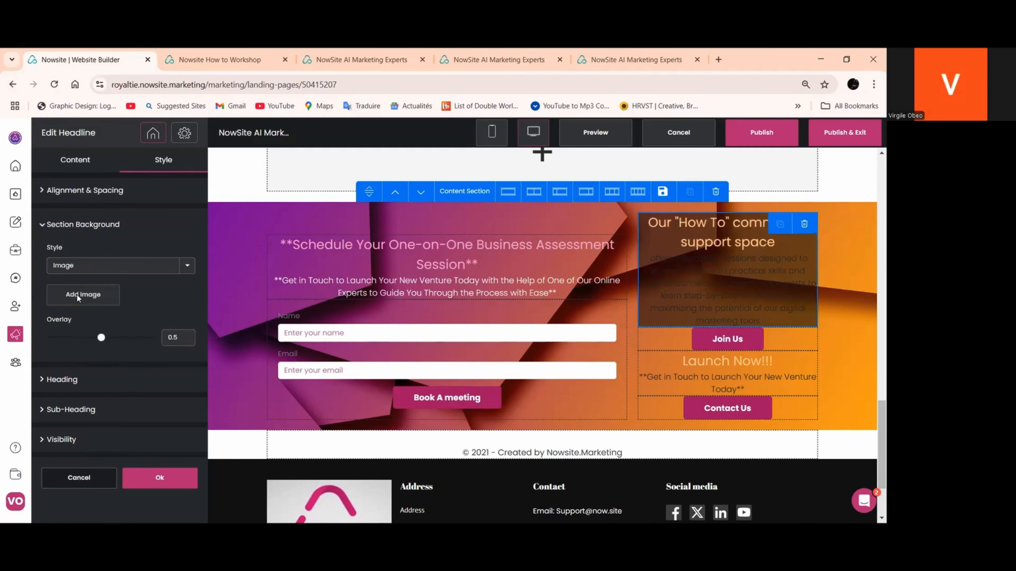
Apply the light grey gradient picture beside the Nowsite logo in My Images as the "How To" headline's background
{"action": "left_click", "coordinate": [77, 294]}
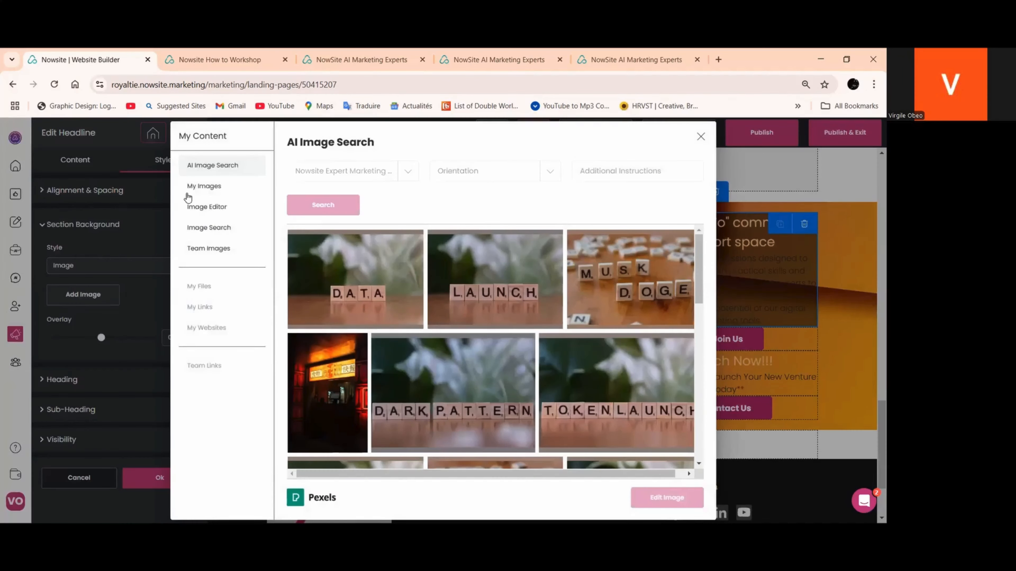
{"action": "left_click", "coordinate": [201, 186]}
{"action": "scroll", "coordinate": [536, 256], "scroll_direction": "down", "scroll_amount": 10}
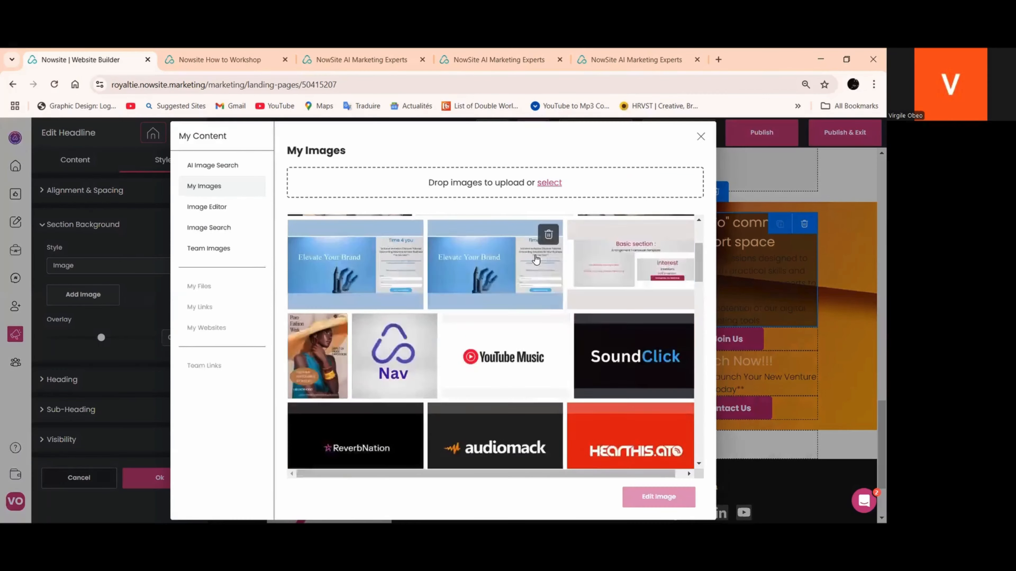
{"action": "scroll", "coordinate": [539, 276], "scroll_direction": "down", "scroll_amount": 15}
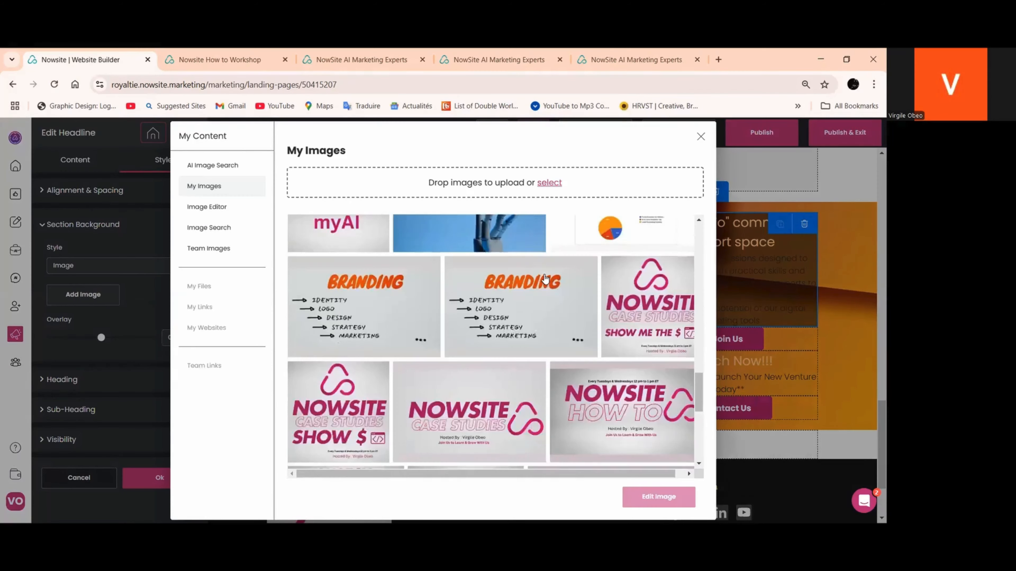
{"action": "scroll", "coordinate": [546, 282], "scroll_direction": "down", "scroll_amount": 2}
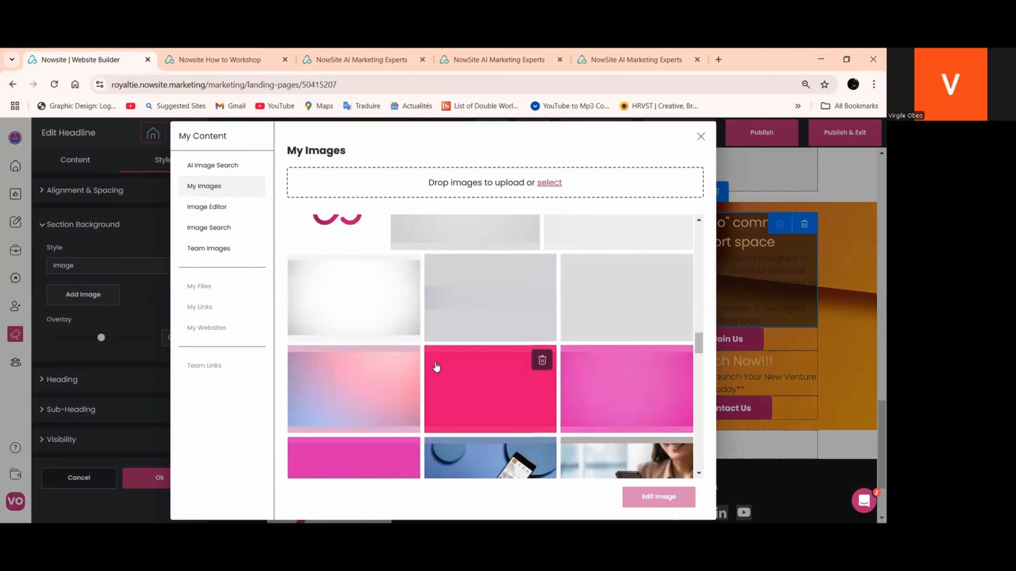
{"action": "scroll", "coordinate": [467, 358], "scroll_direction": "up", "scroll_amount": 2}
{"action": "left_click", "coordinate": [454, 271]}
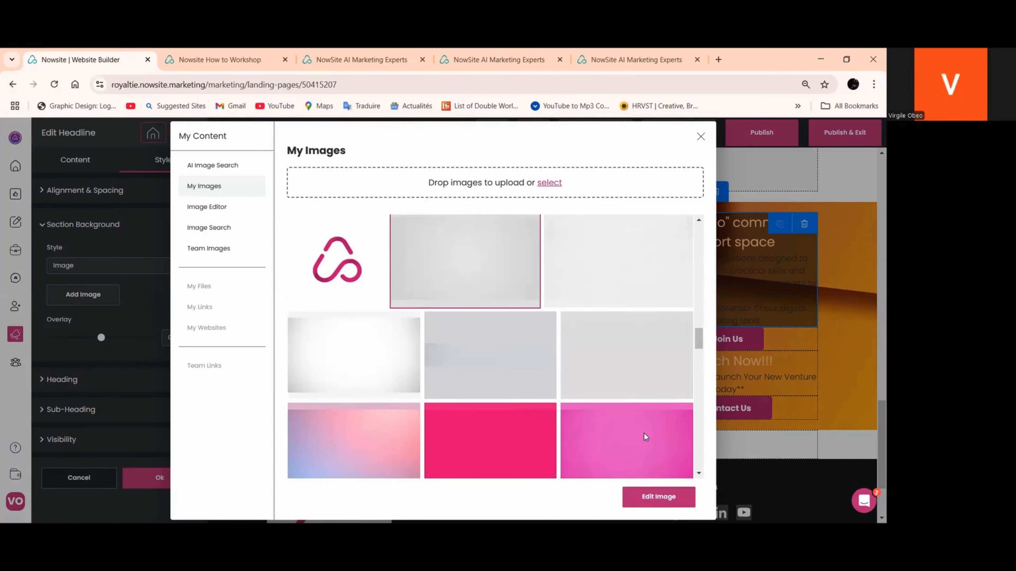
{"action": "left_click", "coordinate": [650, 496]}
{"action": "left_click", "coordinate": [645, 467]}
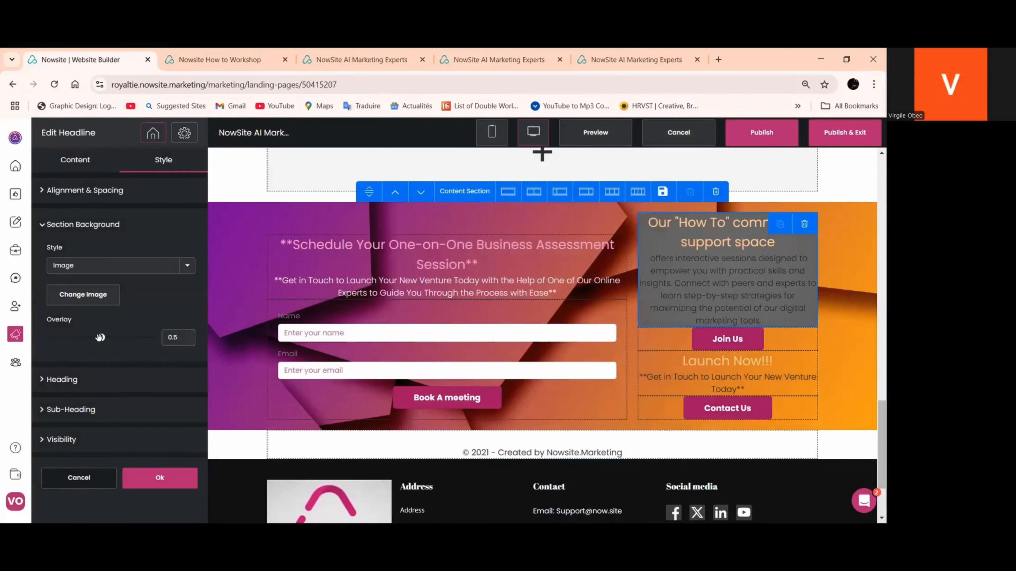
Set the overlay of the "How To" headline's background image to 0 and save the headline
{"action": "left_click_drag", "start_coordinate": [100, 337], "coordinate": [39, 341]}
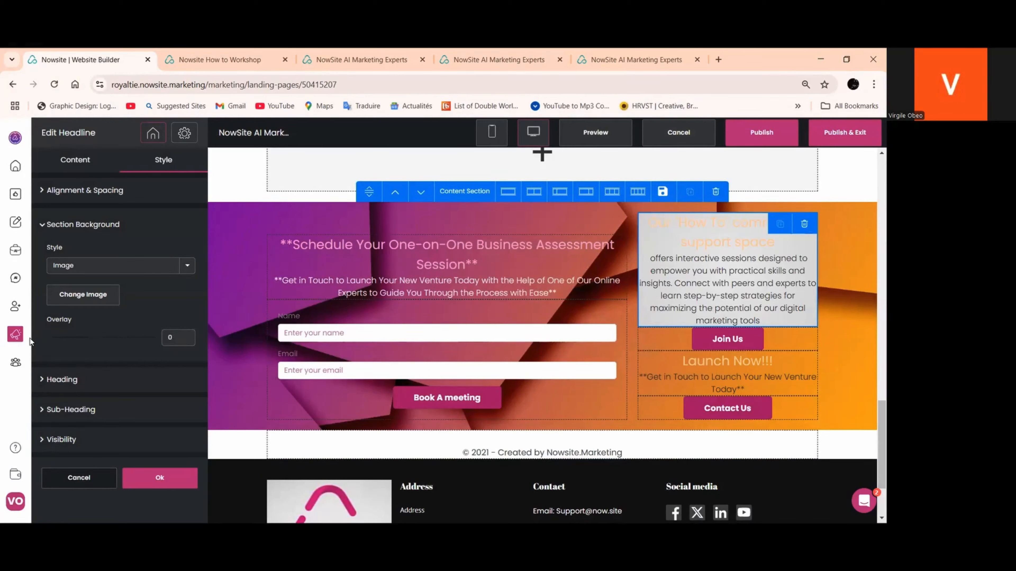
{"action": "left_click", "coordinate": [158, 481]}
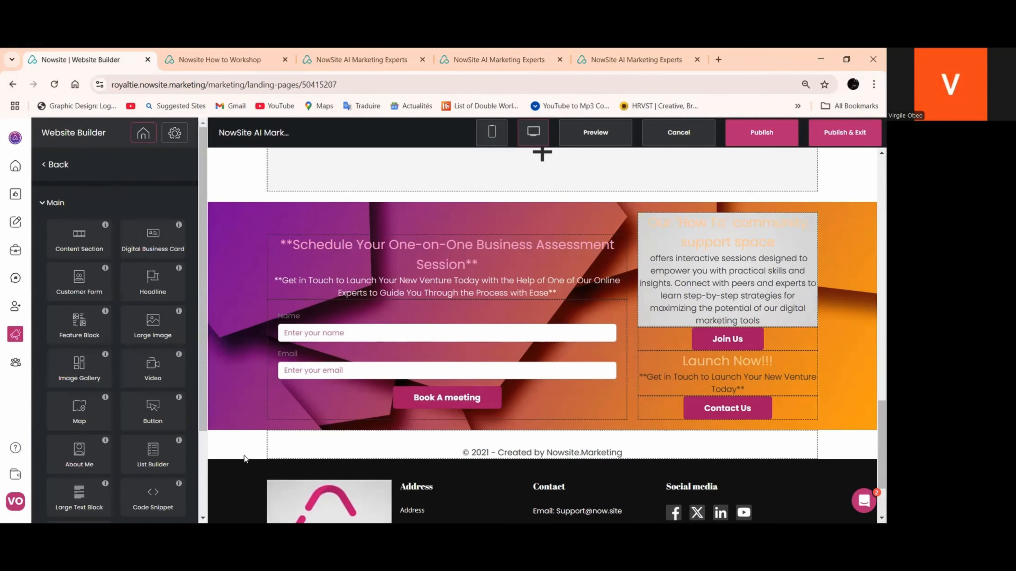
{"action": "left_click", "coordinate": [731, 320]}
Copy the hex colour code #aa166c from the Join Us button's style settings
{"action": "left_click", "coordinate": [731, 339]}
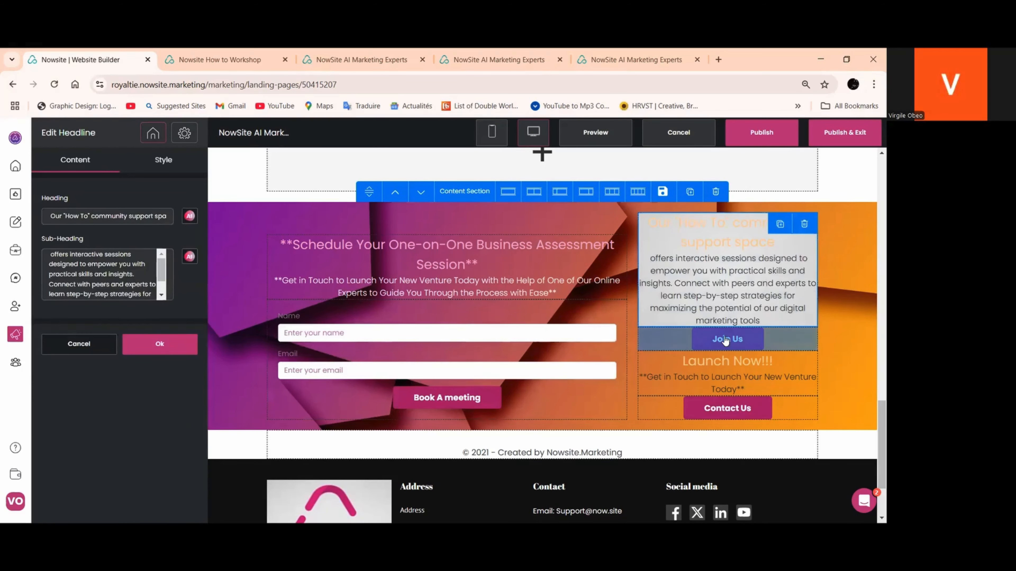
{"action": "left_click", "coordinate": [157, 164]}
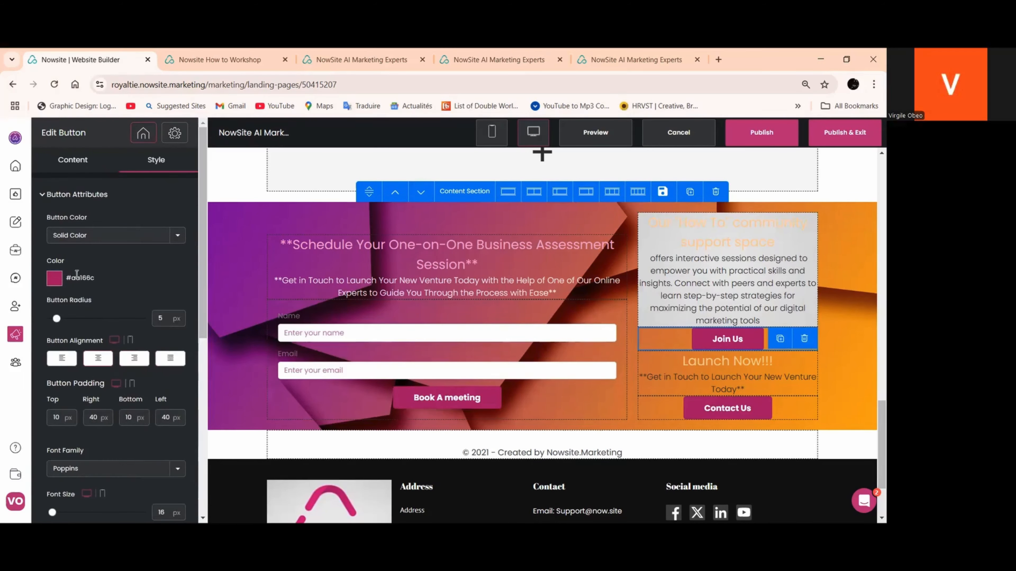
{"action": "left_click", "coordinate": [56, 284]}
{"action": "triple_click", "coordinate": [124, 390]}
{"action": "key", "text": "ctrl+c"}
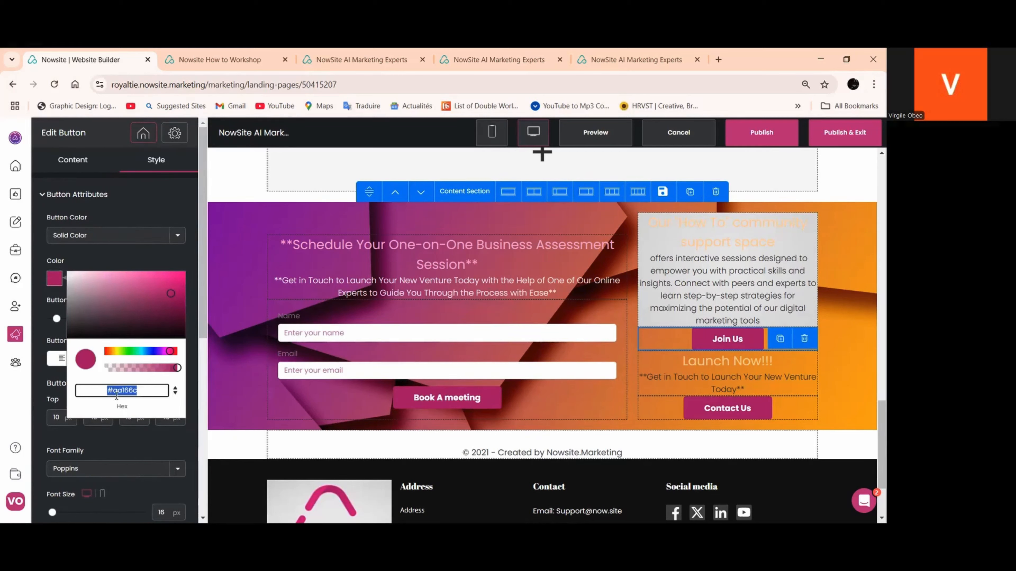
{"action": "right_click", "coordinate": [116, 392]}
{"action": "left_click", "coordinate": [133, 173]}
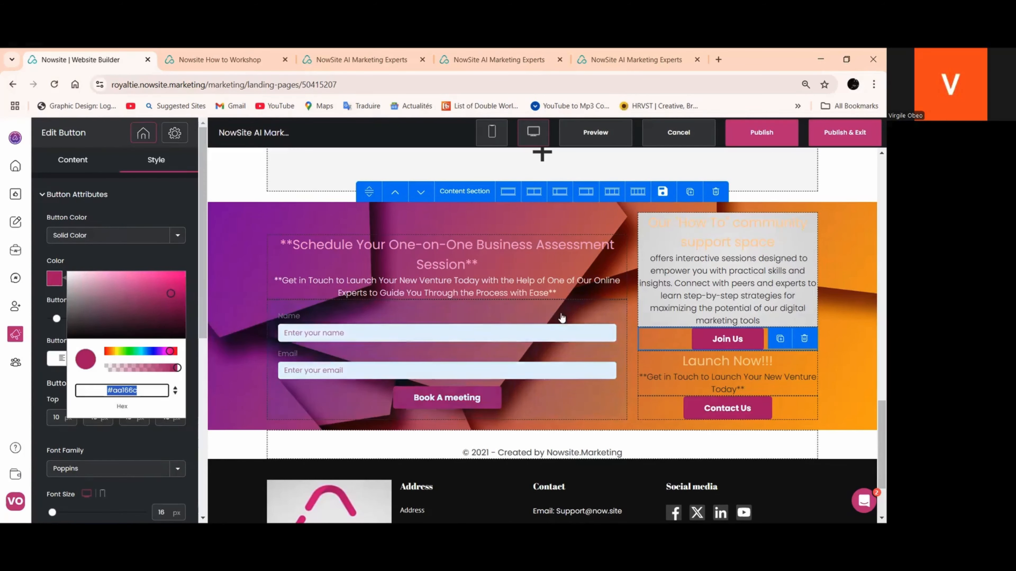
Set the heading colour of the "How To" community support headline to #aa166c and save it
{"action": "left_click", "coordinate": [677, 236]}
{"action": "left_click", "coordinate": [162, 160]}
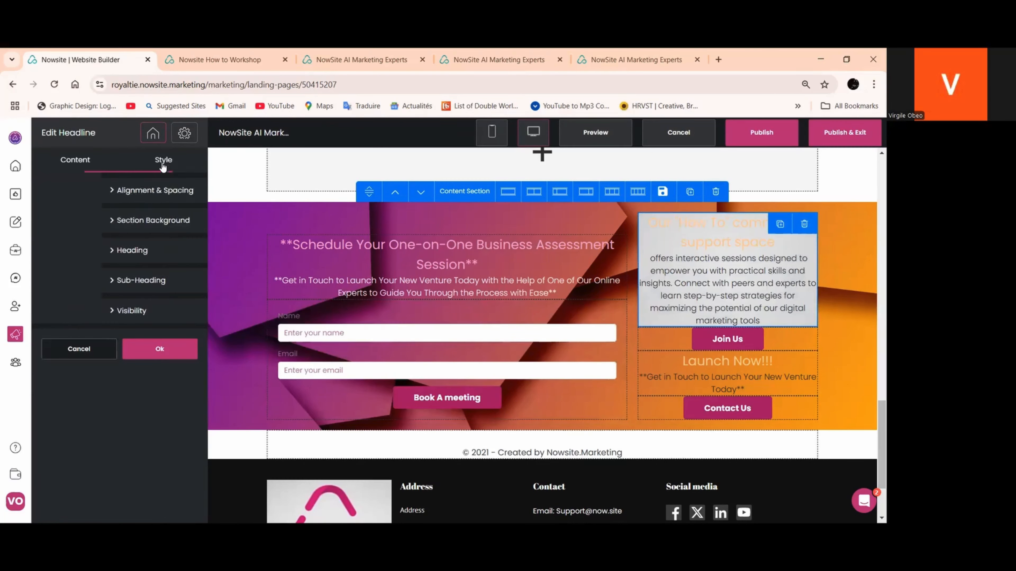
{"action": "left_click", "coordinate": [62, 250]}
{"action": "scroll", "coordinate": [76, 386], "scroll_direction": "down", "scroll_amount": 3}
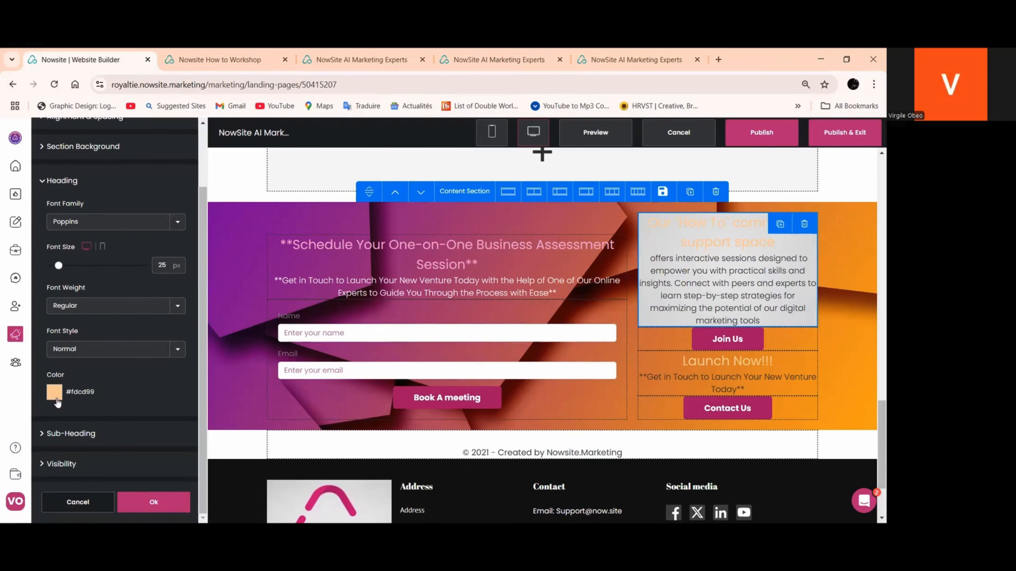
{"action": "left_click", "coordinate": [54, 392]}
{"action": "triple_click", "coordinate": [120, 495]}
{"action": "right_click", "coordinate": [118, 497]}
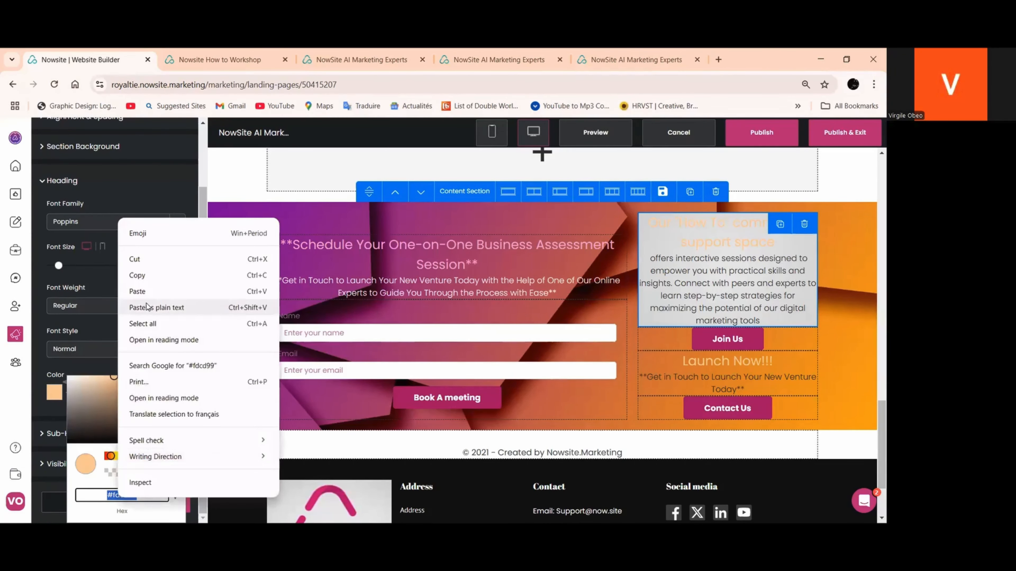
{"action": "left_click", "coordinate": [147, 291]}
{"action": "left_click", "coordinate": [120, 326]}
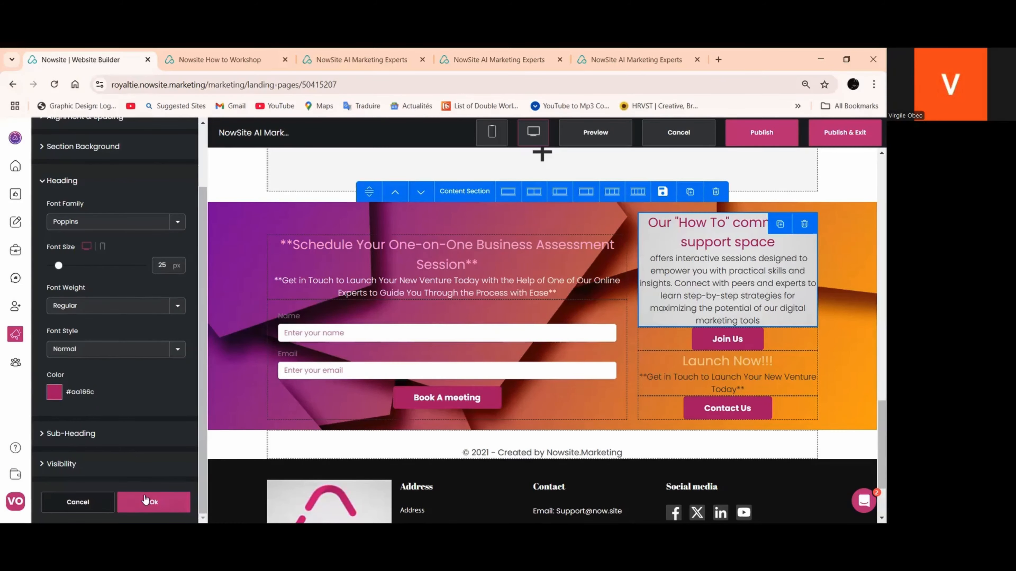
{"action": "left_click", "coordinate": [431, 409]}
Set the heading colour of the "Launch Now!!!" headline to white (#ffffff)
{"action": "scroll", "coordinate": [440, 400], "scroll_direction": "down", "scroll_amount": 3}
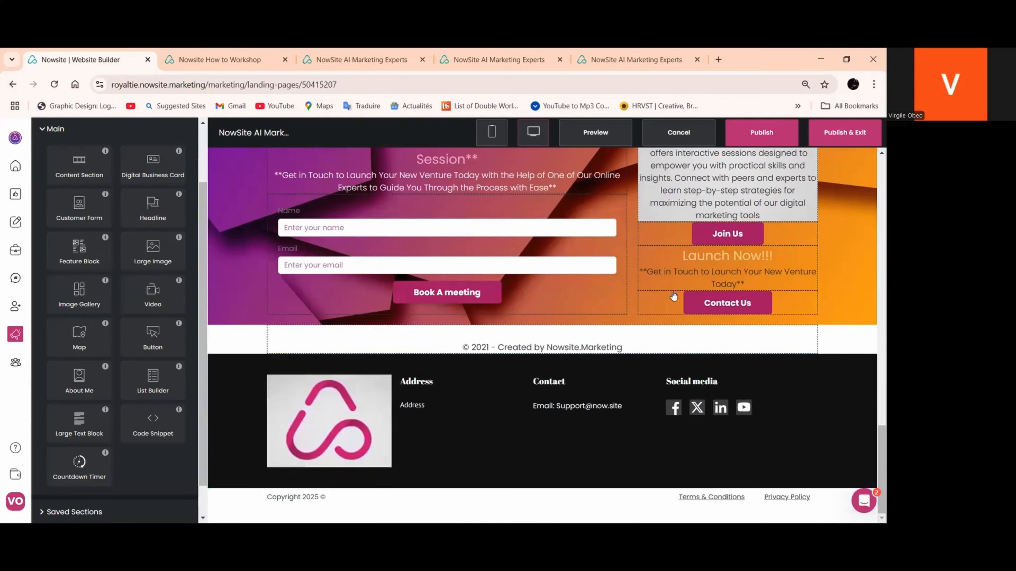
{"action": "left_click", "coordinate": [695, 267]}
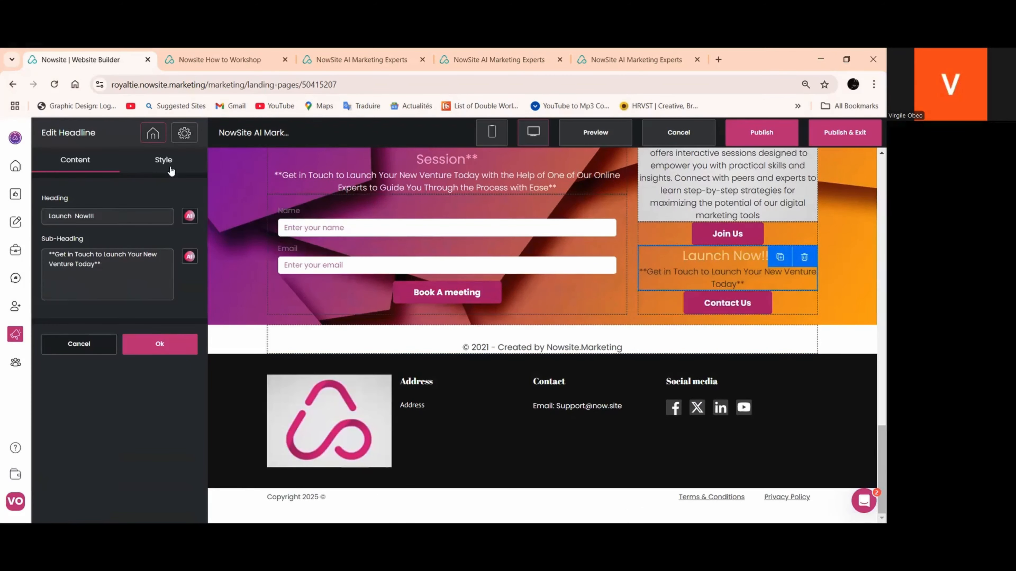
{"action": "left_click", "coordinate": [166, 161]}
{"action": "left_click", "coordinate": [60, 252]}
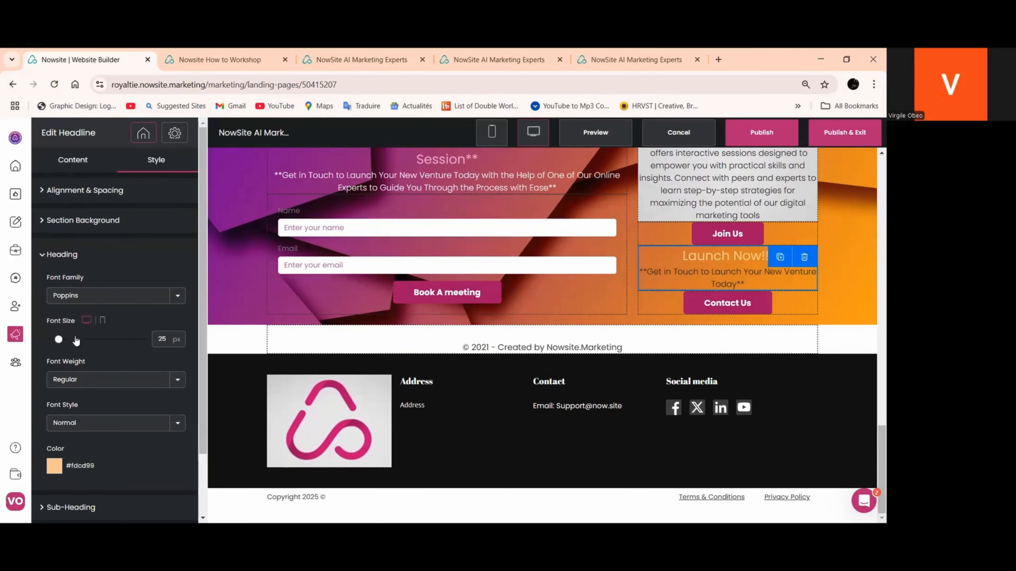
{"action": "left_click", "coordinate": [56, 465]}
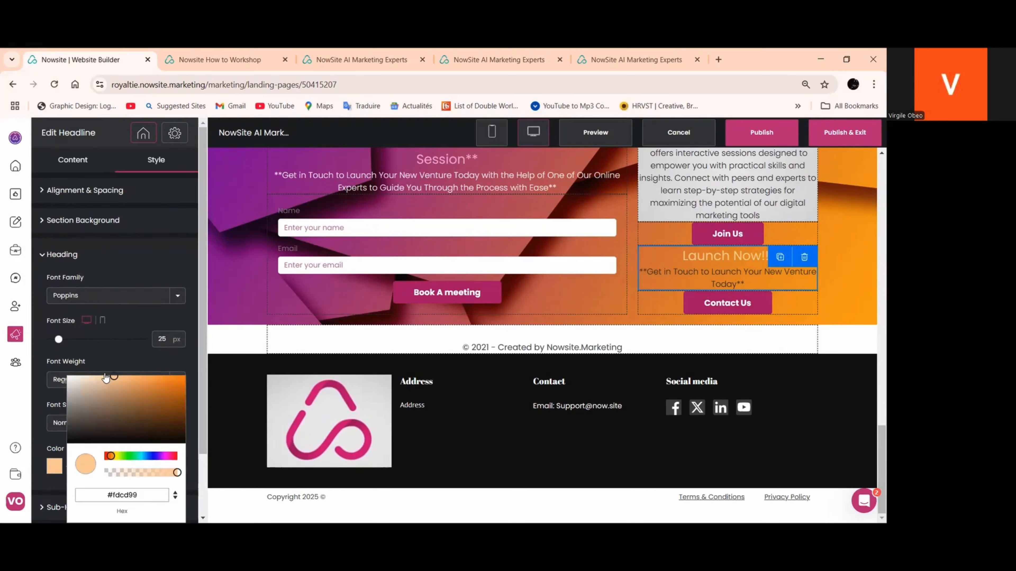
{"action": "left_click", "coordinate": [81, 380]}
{"action": "left_click", "coordinate": [55, 468]}
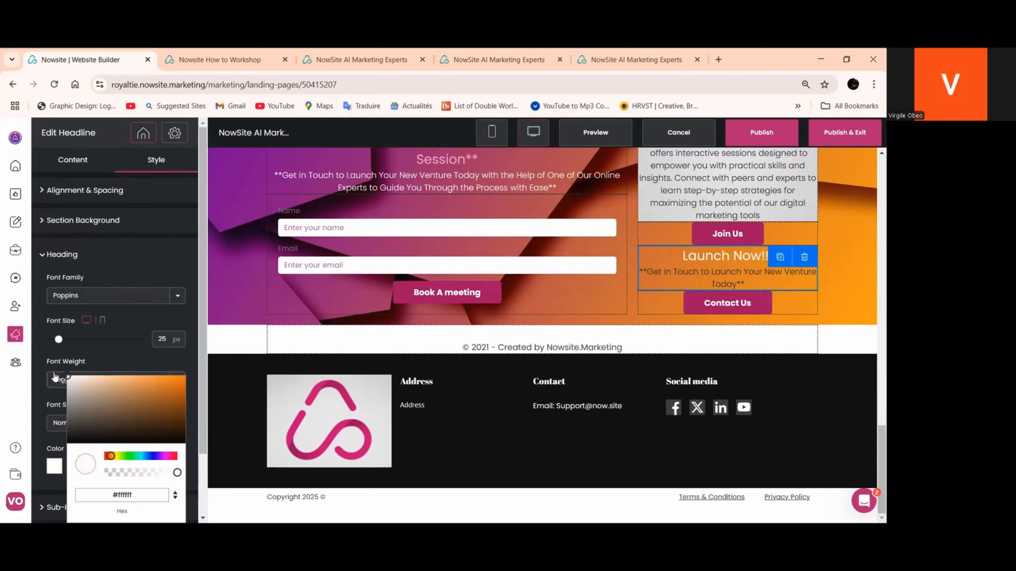
{"action": "left_click", "coordinate": [112, 363]}
Set the font weight of the "Launch Now!!!" sub-heading to Bold and save the headline
{"action": "scroll", "coordinate": [125, 416], "scroll_direction": "down", "scroll_amount": 2}
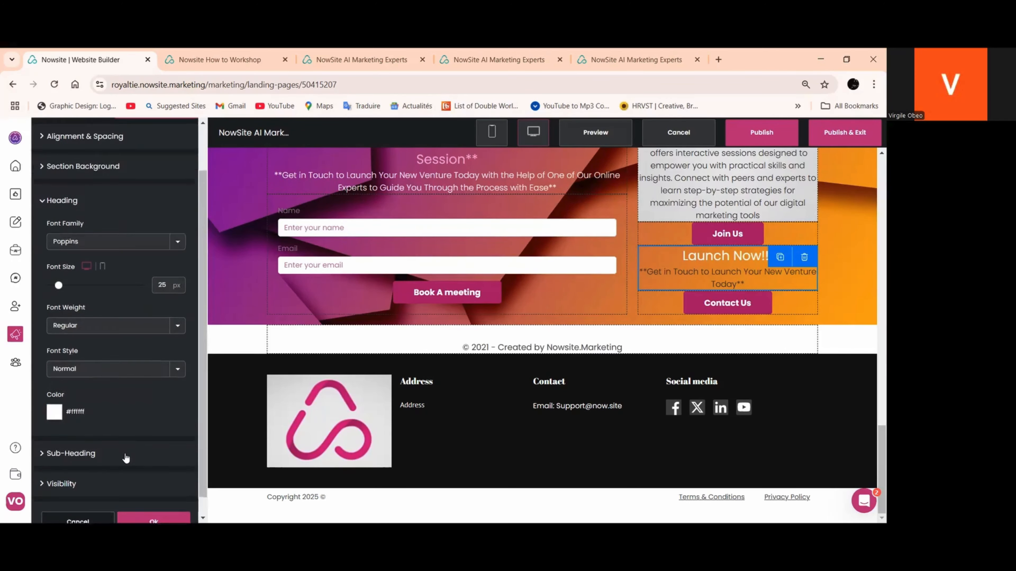
{"action": "left_click", "coordinate": [86, 440]}
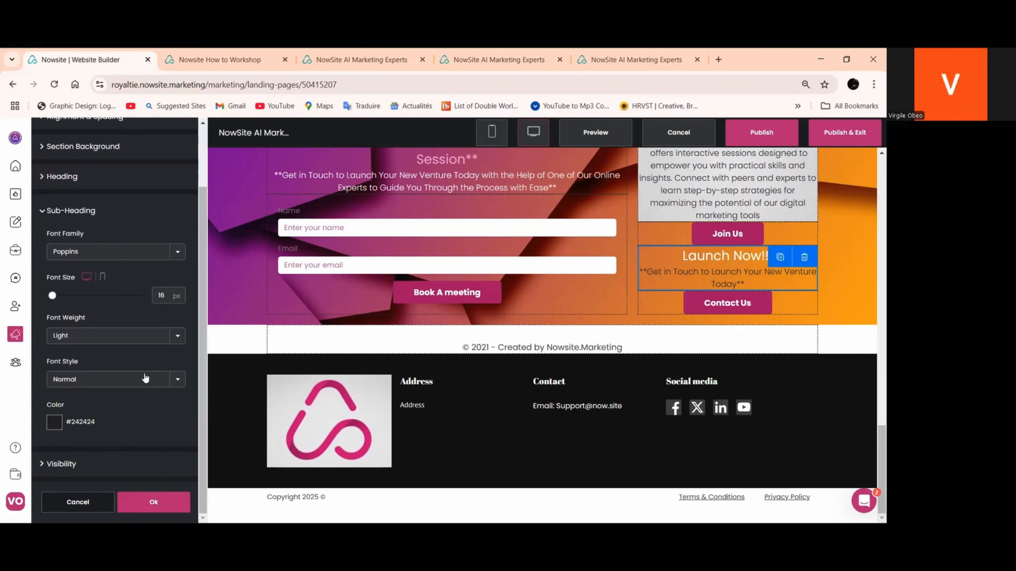
{"action": "left_click", "coordinate": [173, 340]}
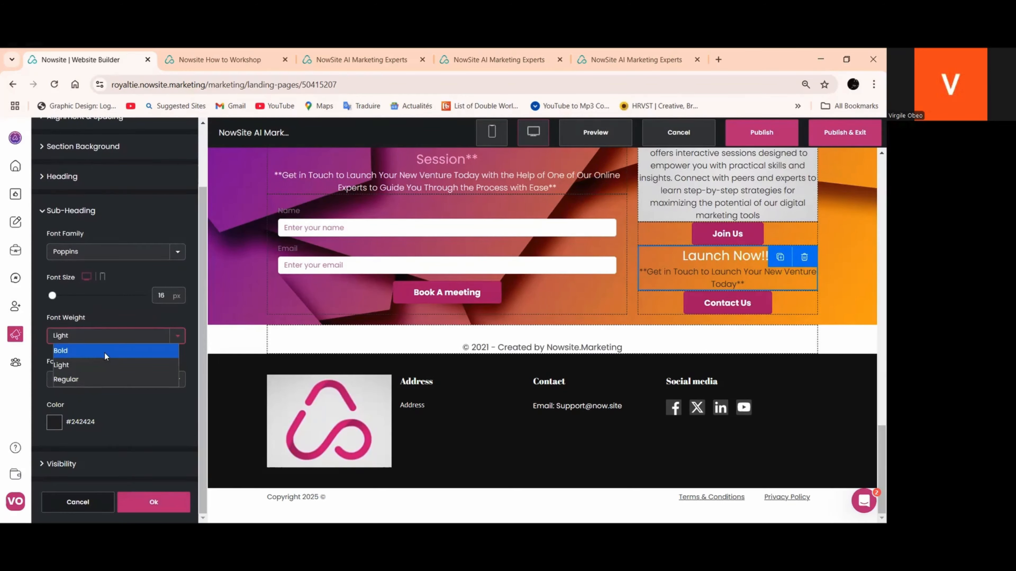
{"action": "left_click", "coordinate": [104, 352]}
{"action": "left_click", "coordinate": [145, 502]}
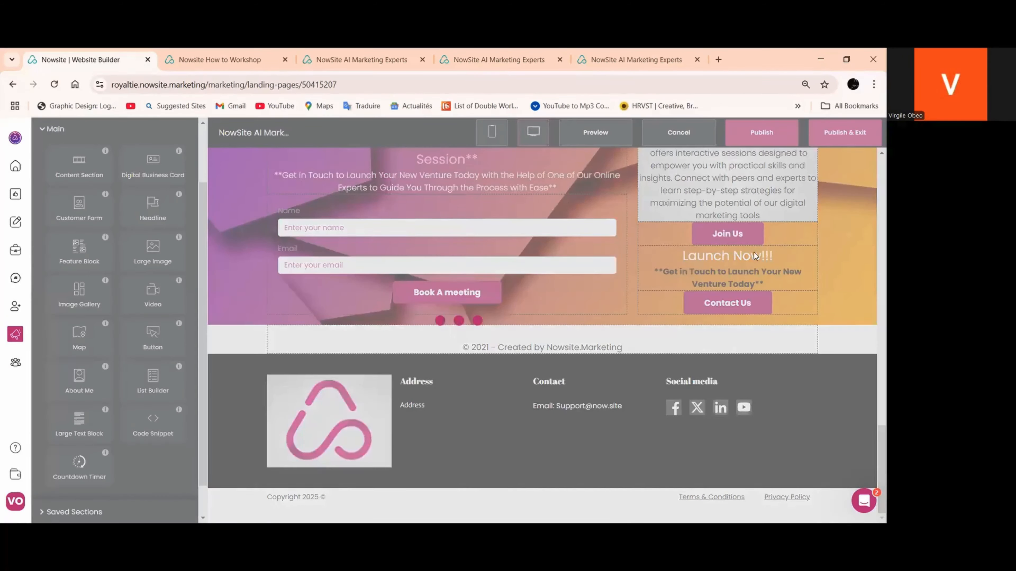
Delete the empty content section above the business assessment section and publish the site
{"action": "scroll", "coordinate": [476, 299], "scroll_direction": "up", "scroll_amount": 6}
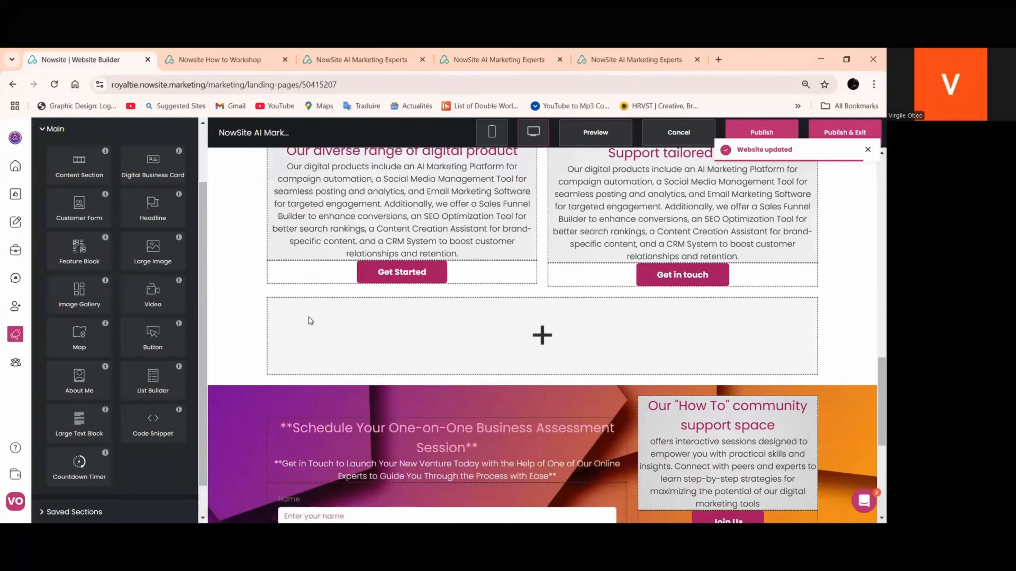
{"action": "left_click", "coordinate": [376, 330]}
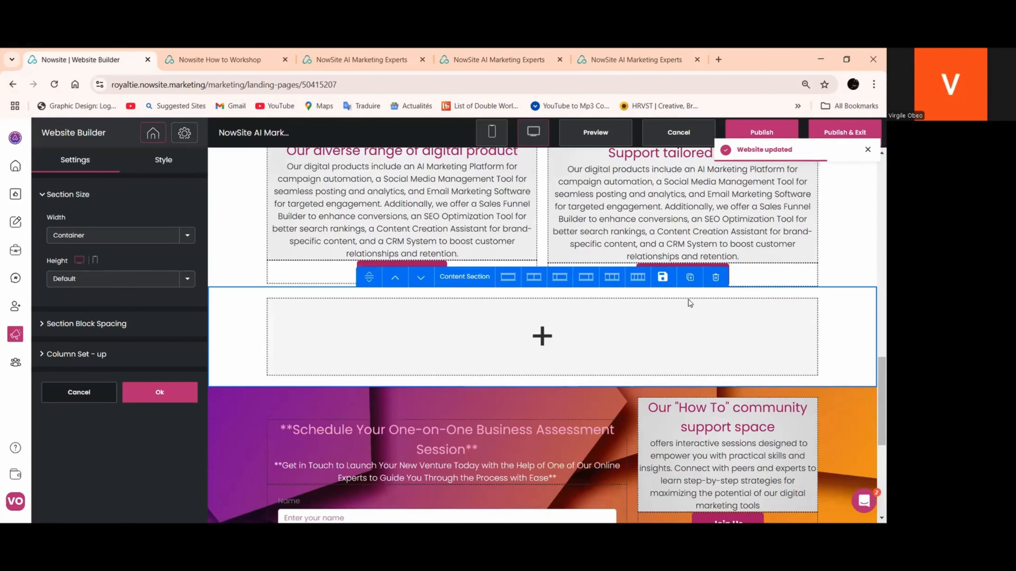
{"action": "left_click", "coordinate": [715, 277]}
{"action": "left_click", "coordinate": [505, 365]}
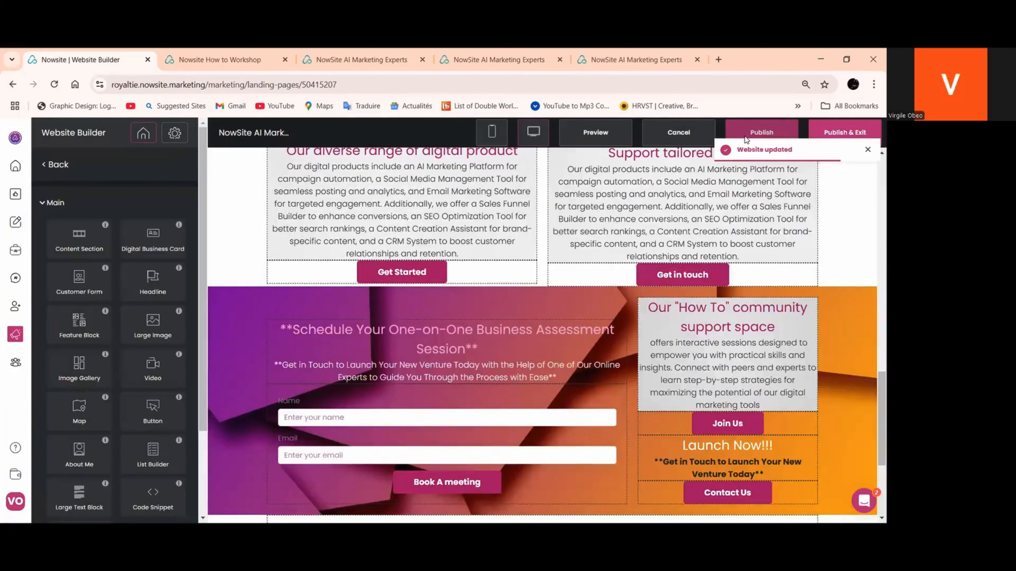
{"action": "left_click", "coordinate": [745, 136]}
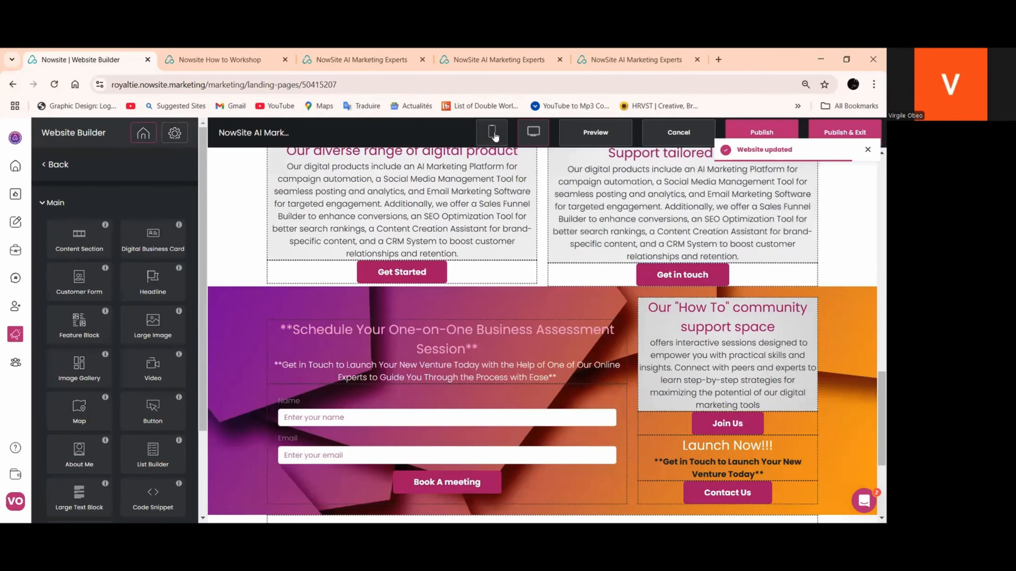
Check the home page in the mobile layout and return to the desktop layout to review it
{"action": "left_click", "coordinate": [492, 135]}
{"action": "scroll", "coordinate": [530, 249], "scroll_direction": "down", "scroll_amount": 15}
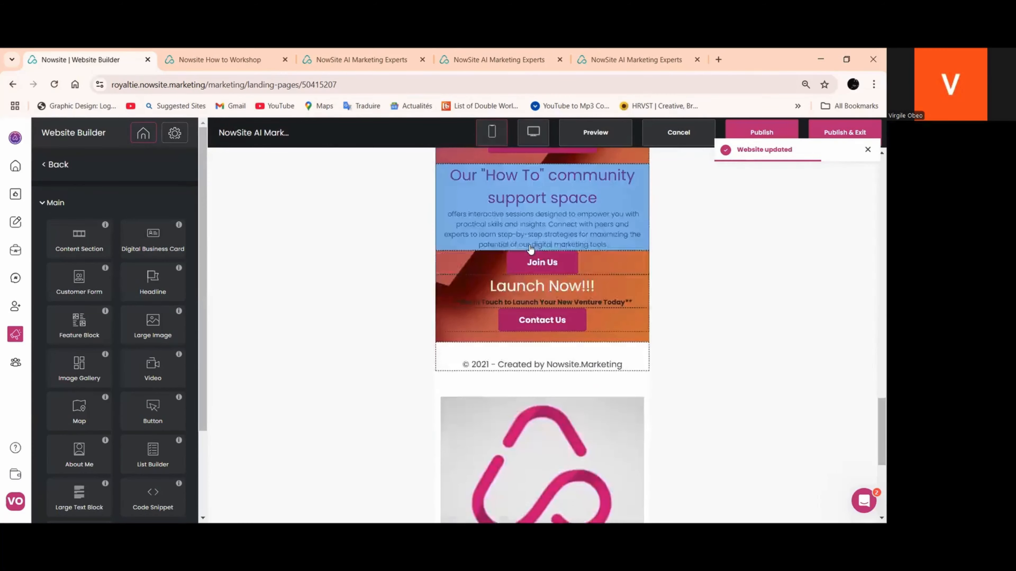
{"action": "scroll", "coordinate": [531, 249], "scroll_direction": "up", "scroll_amount": 20}
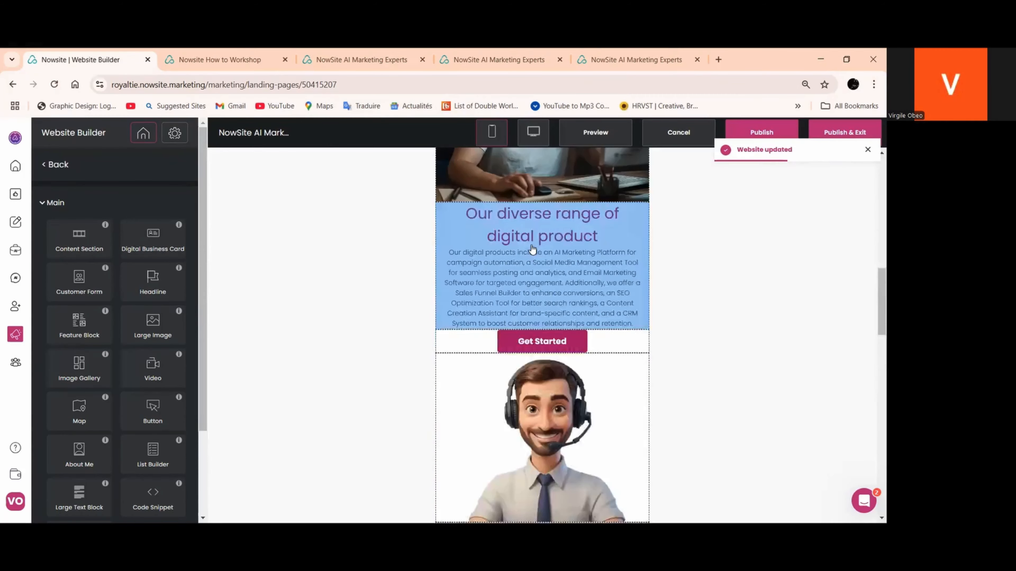
{"action": "scroll", "coordinate": [532, 249], "scroll_direction": "up", "scroll_amount": 8}
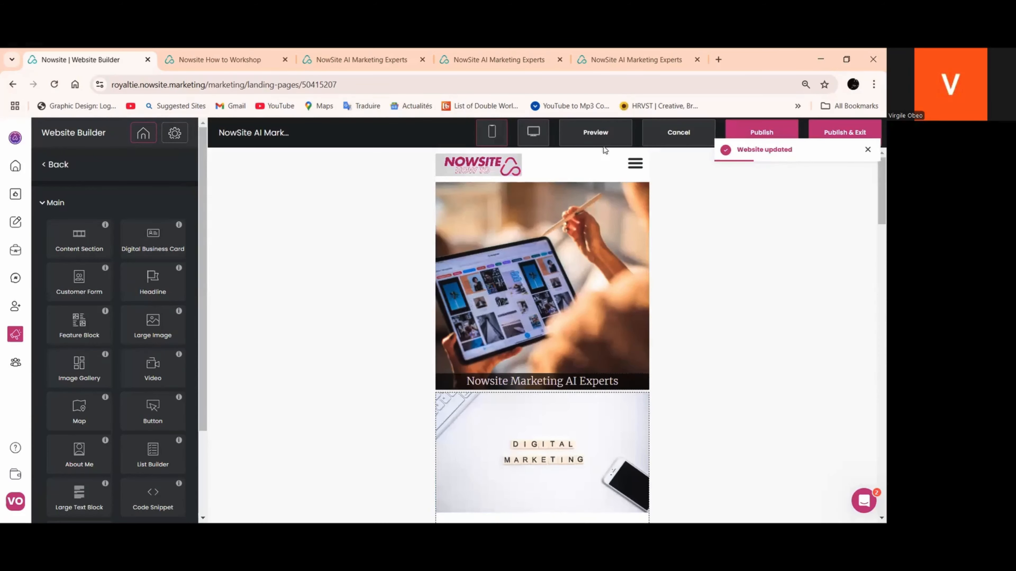
{"action": "left_click", "coordinate": [533, 132]}
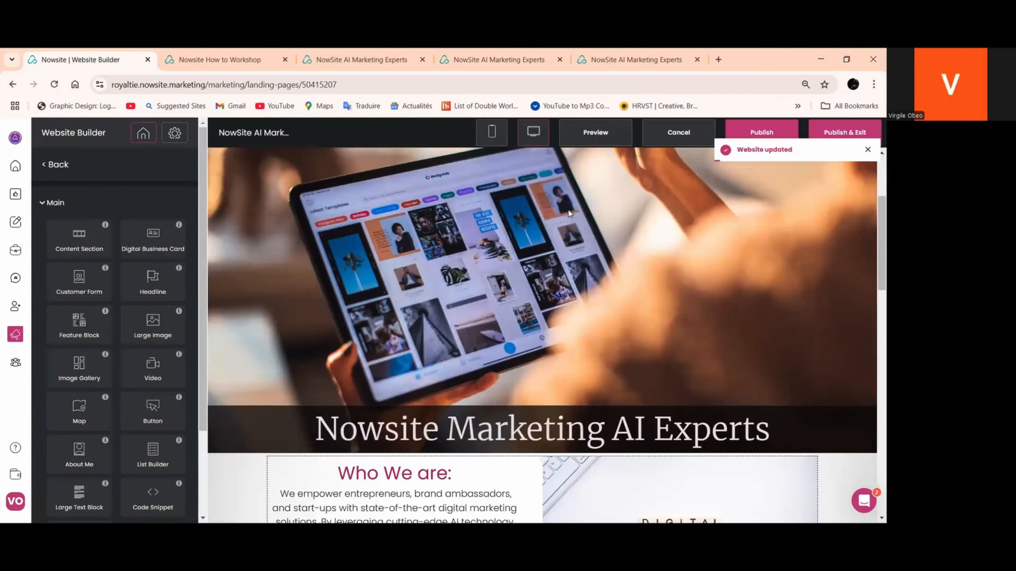
{"action": "scroll", "coordinate": [569, 211], "scroll_direction": "down", "scroll_amount": 15}
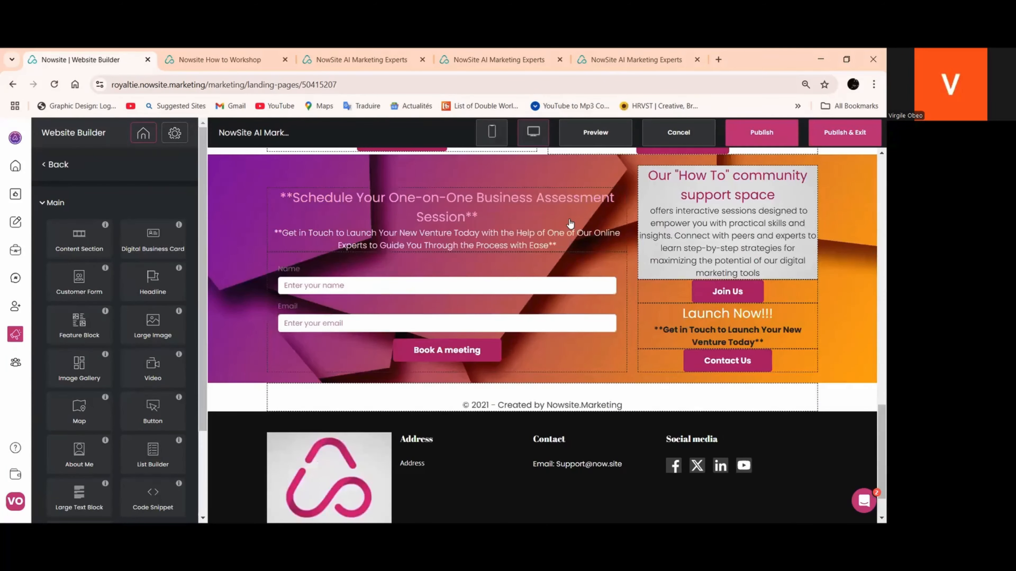
{"action": "scroll", "coordinate": [569, 223], "scroll_direction": "up", "scroll_amount": 12}
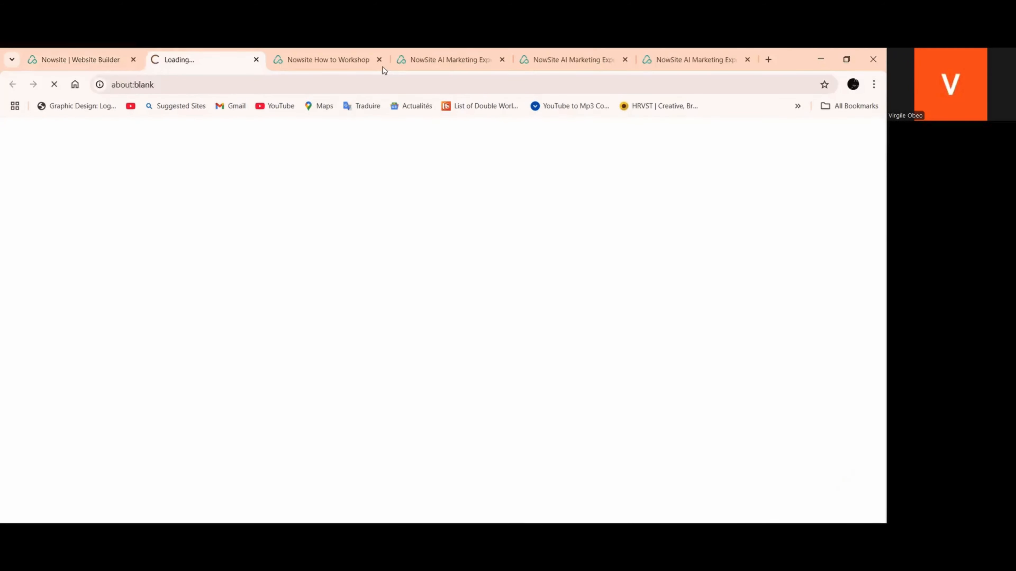
Open the site preview and close the older site tabs, keeping only the builder and the new preview
{"action": "left_click", "coordinate": [380, 59]}
{"action": "left_click", "coordinate": [381, 59]}
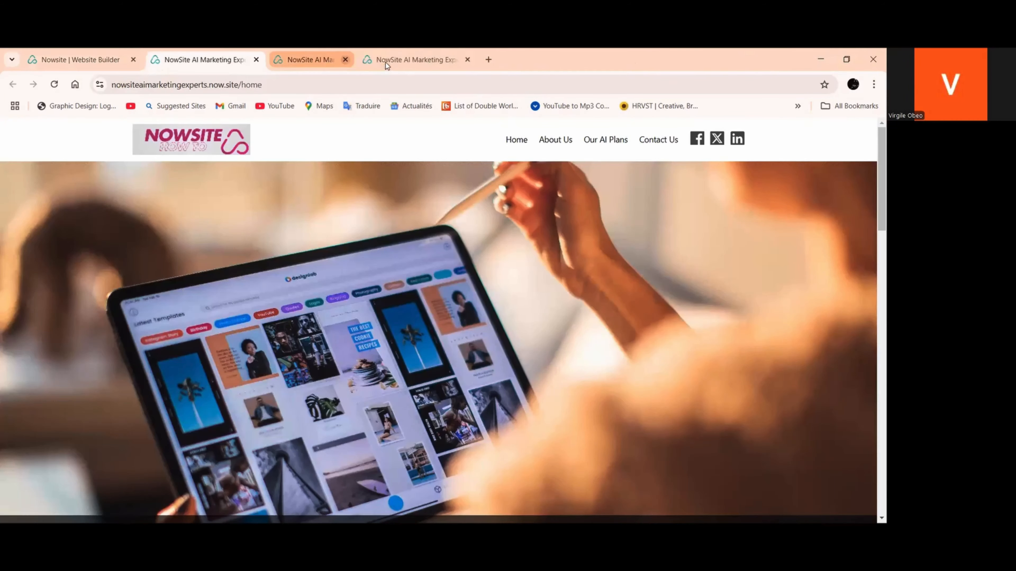
{"action": "left_click", "coordinate": [381, 59]}
Test the Learn More button under "Who We are" on the live home page and return to Home
{"action": "scroll", "coordinate": [424, 160], "scroll_direction": "down", "scroll_amount": 4}
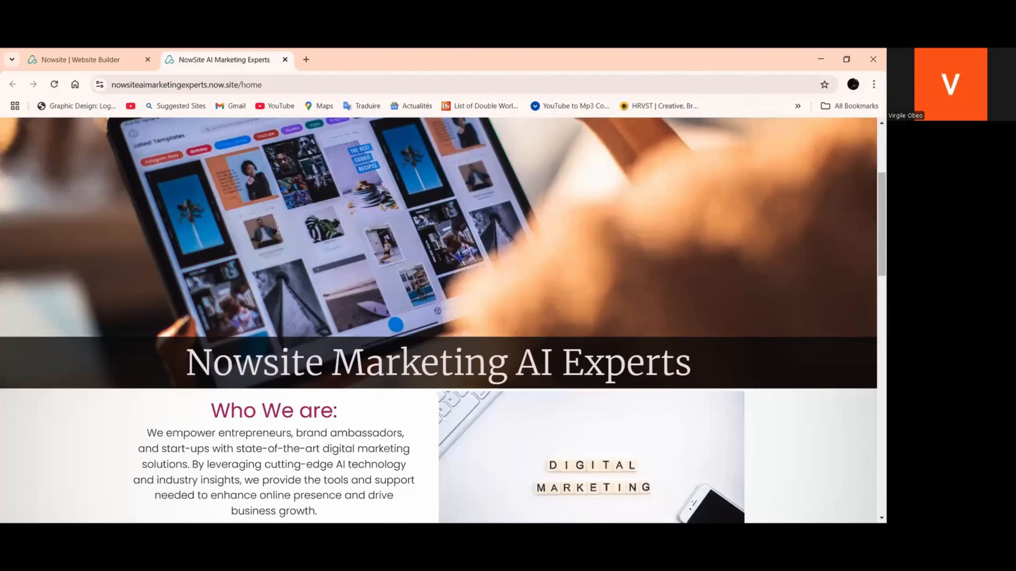
{"action": "scroll", "coordinate": [272, 240], "scroll_direction": "down", "scroll_amount": 5}
{"action": "left_click", "coordinate": [258, 256]}
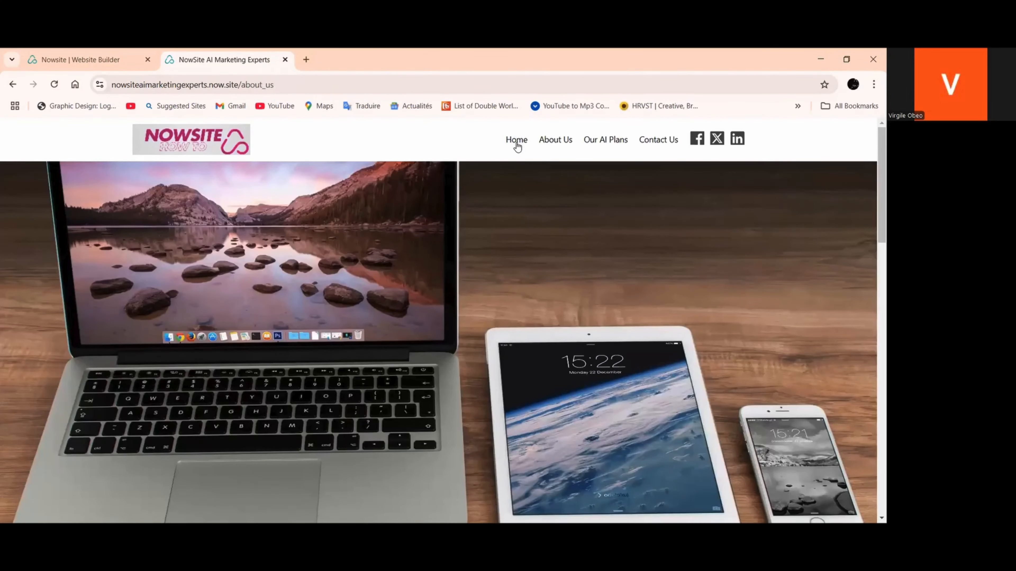
{"action": "left_click", "coordinate": [516, 141]}
Test the Get Started button beneath "Our diverse range of digital product" on the live home page
{"action": "scroll", "coordinate": [451, 249], "scroll_direction": "down", "scroll_amount": 4}
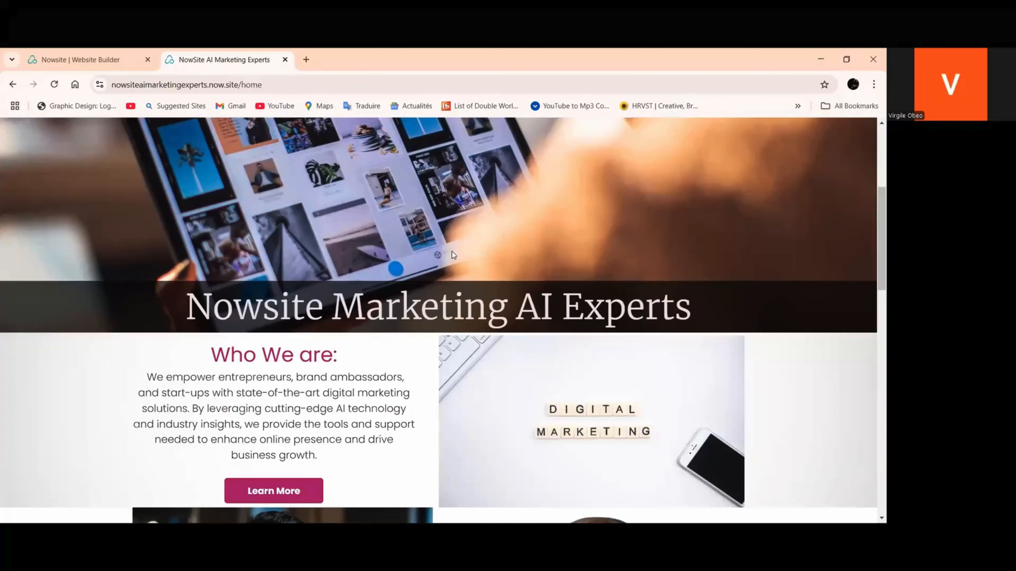
{"action": "scroll", "coordinate": [452, 255], "scroll_direction": "down", "scroll_amount": 5}
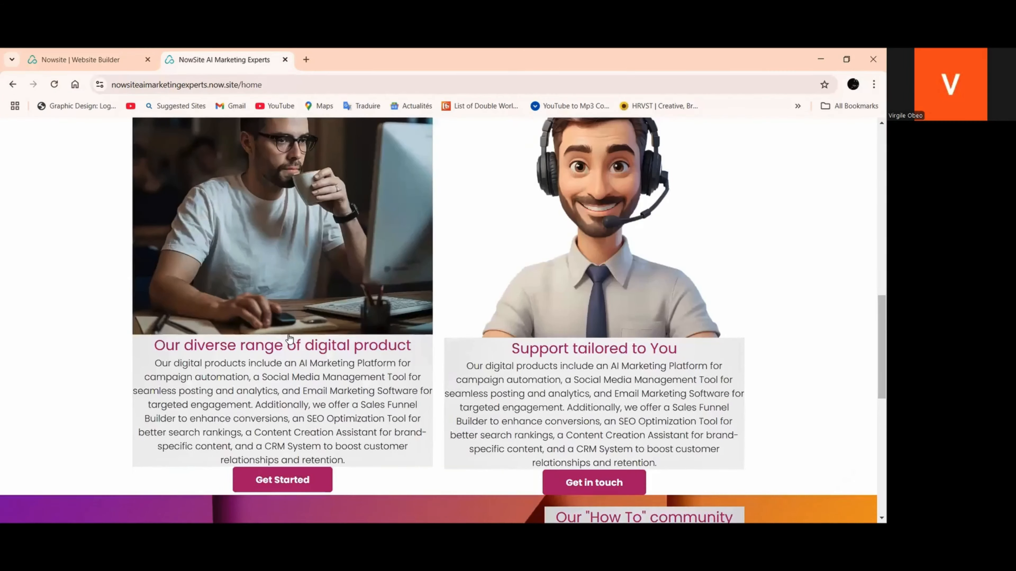
{"action": "scroll", "coordinate": [290, 338], "scroll_direction": "down", "scroll_amount": 3}
{"action": "left_click", "coordinate": [307, 338]}
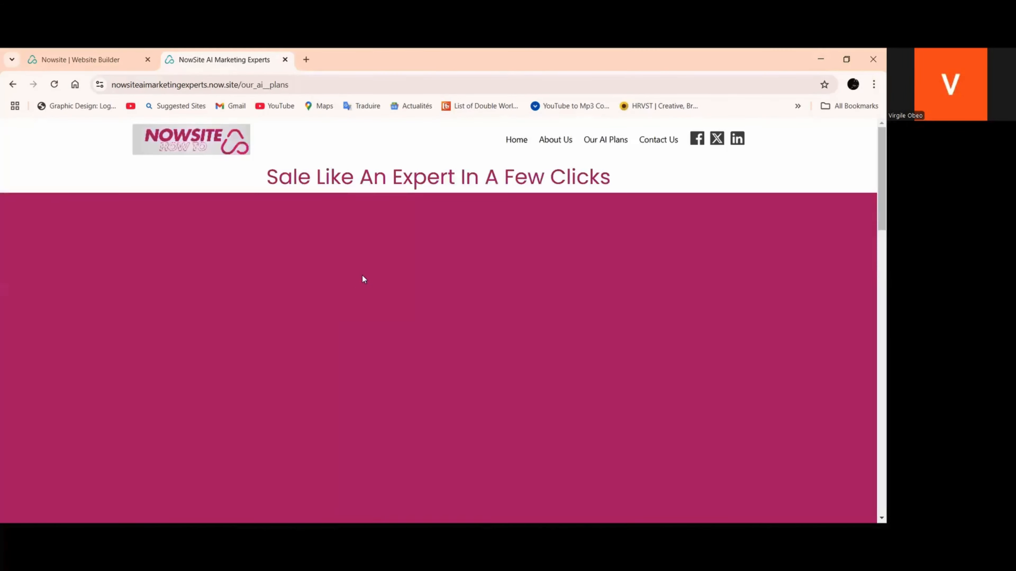
Review the live Our AI Plans page down to "Use All of Our Tools & Services" and return to Home
{"action": "scroll", "coordinate": [610, 156], "scroll_direction": "down", "scroll_amount": 5}
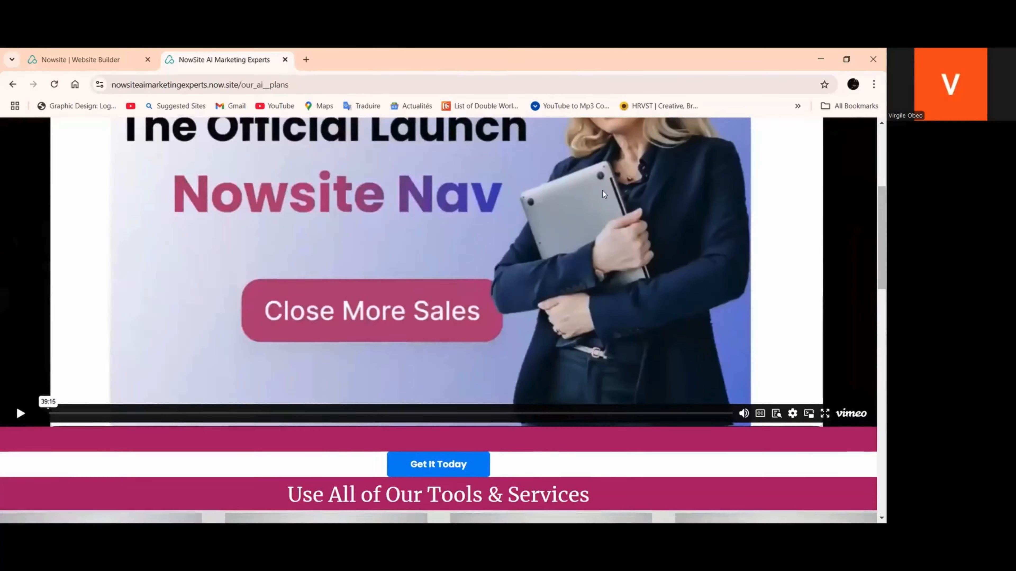
{"action": "scroll", "coordinate": [598, 210], "scroll_direction": "down", "scroll_amount": 5}
{"action": "scroll", "coordinate": [400, 160], "scroll_direction": "up", "scroll_amount": 5}
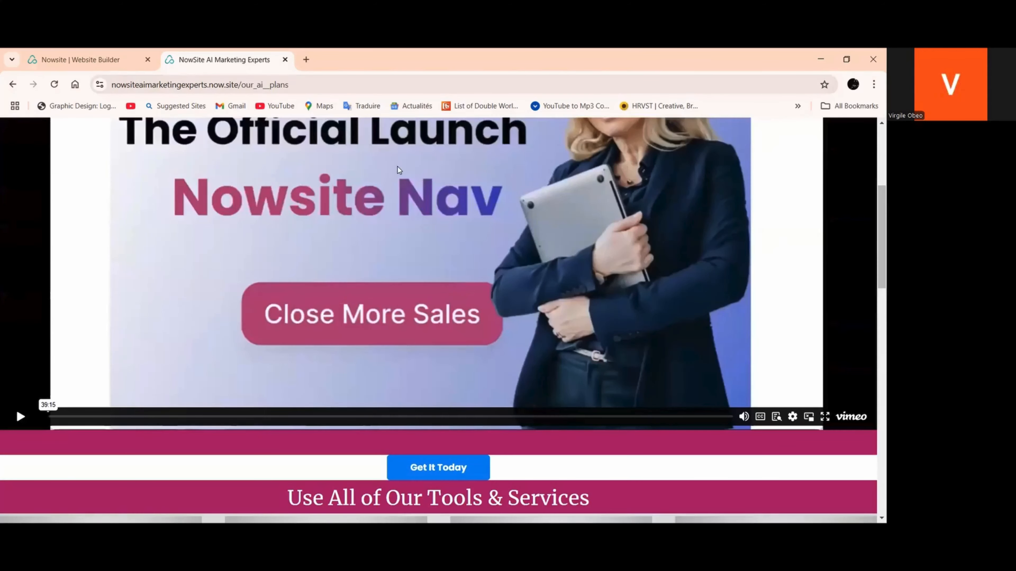
{"action": "scroll", "coordinate": [492, 170], "scroll_direction": "up", "scroll_amount": 5}
{"action": "left_click", "coordinate": [514, 140]}
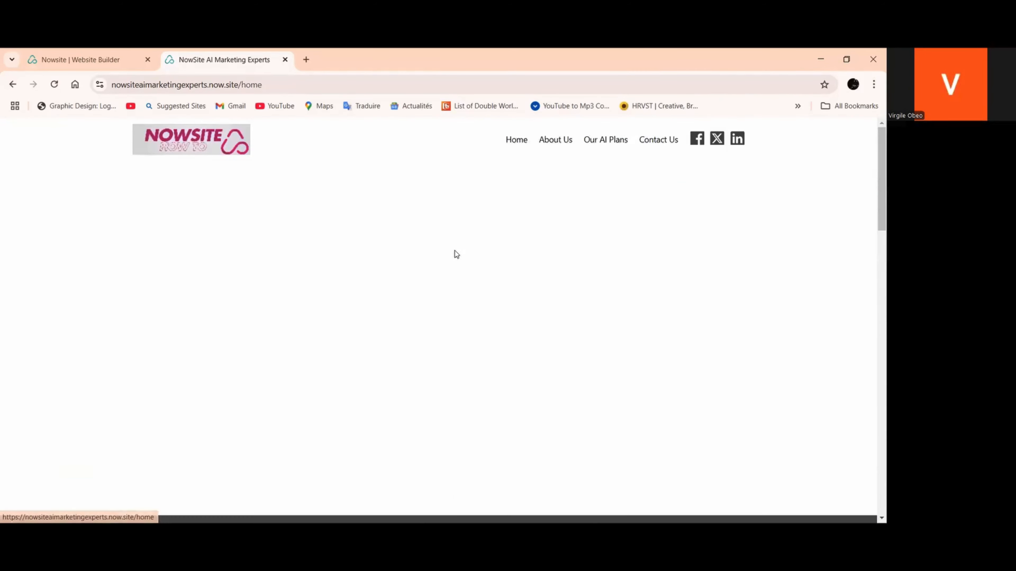
Test the Get in touch button under "Support tailored to You", return to Home and review the page's lower sections
{"action": "scroll", "coordinate": [441, 262], "scroll_direction": "down", "scroll_amount": 3}
{"action": "scroll", "coordinate": [441, 264], "scroll_direction": "down", "scroll_amount": 5}
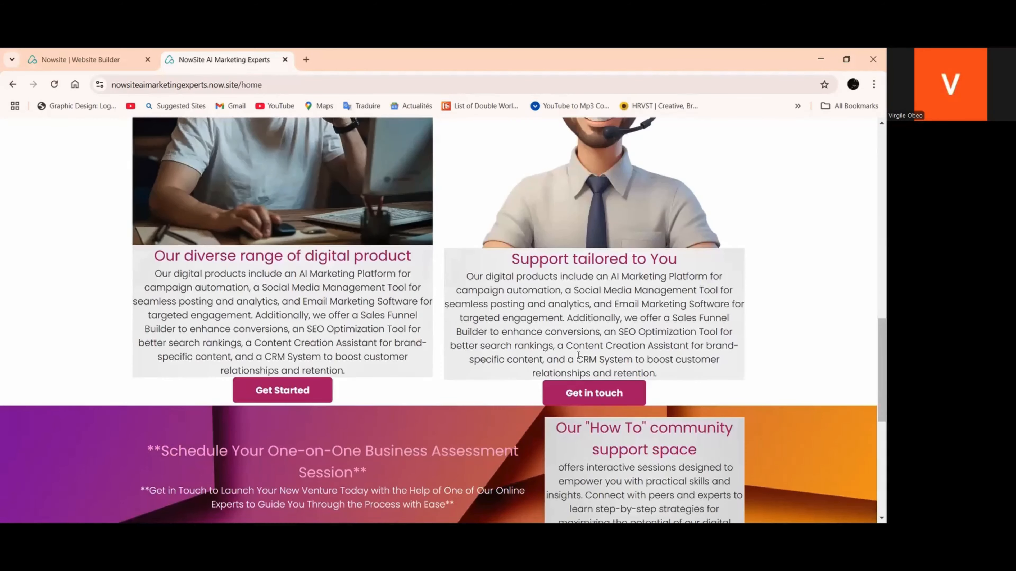
{"action": "left_click", "coordinate": [583, 393]}
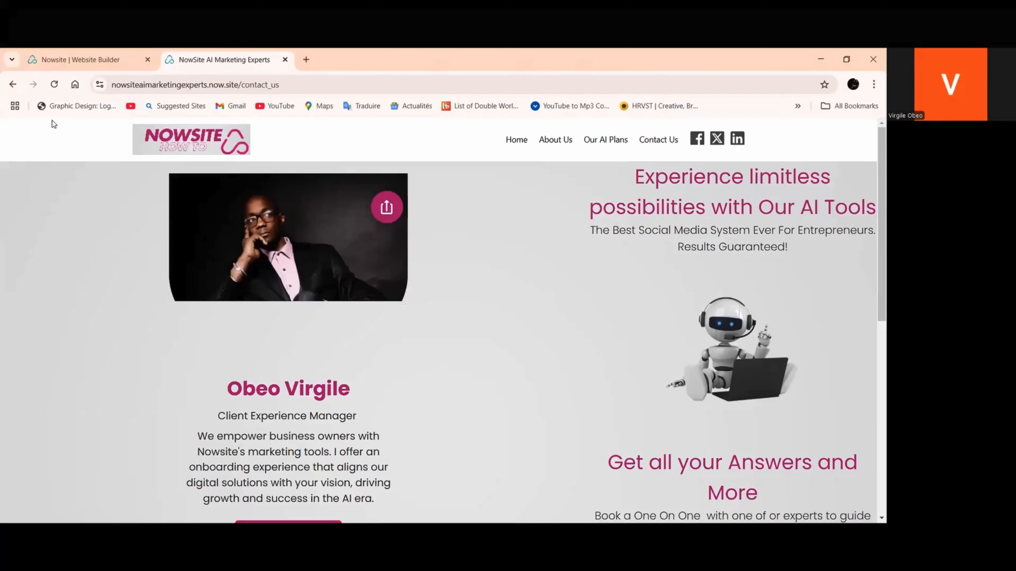
{"action": "left_click", "coordinate": [517, 144]}
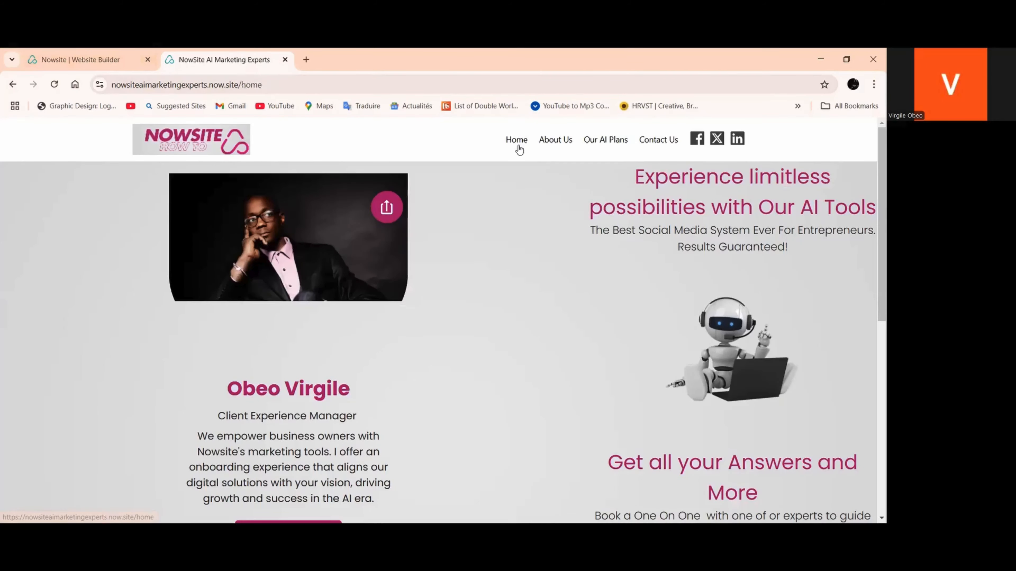
{"action": "scroll", "coordinate": [505, 184], "scroll_direction": "down", "scroll_amount": 10}
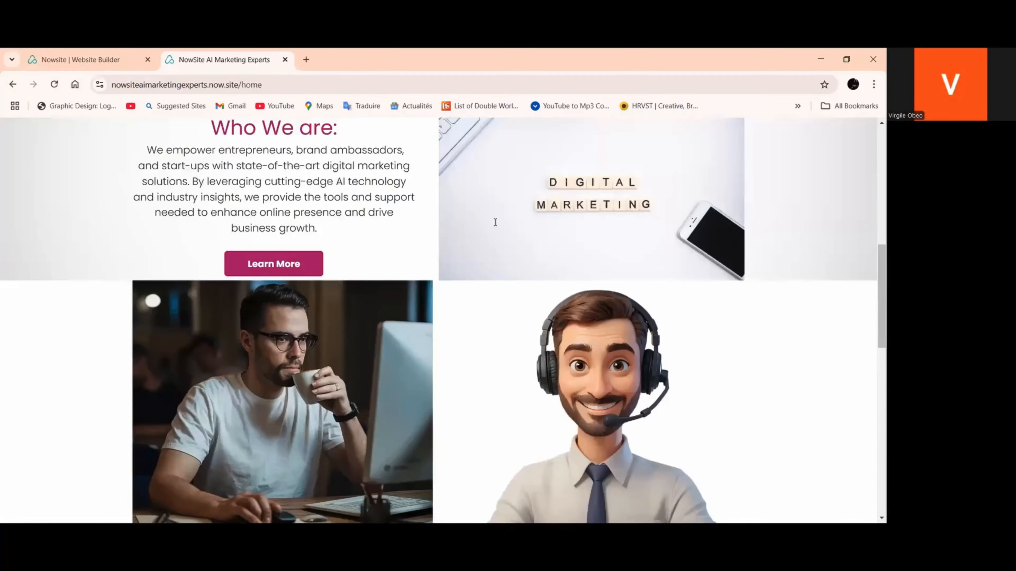
{"action": "scroll", "coordinate": [495, 223], "scroll_direction": "down", "scroll_amount": 10}
{"action": "scroll", "coordinate": [328, 264], "scroll_direction": "down", "scroll_amount": 5}
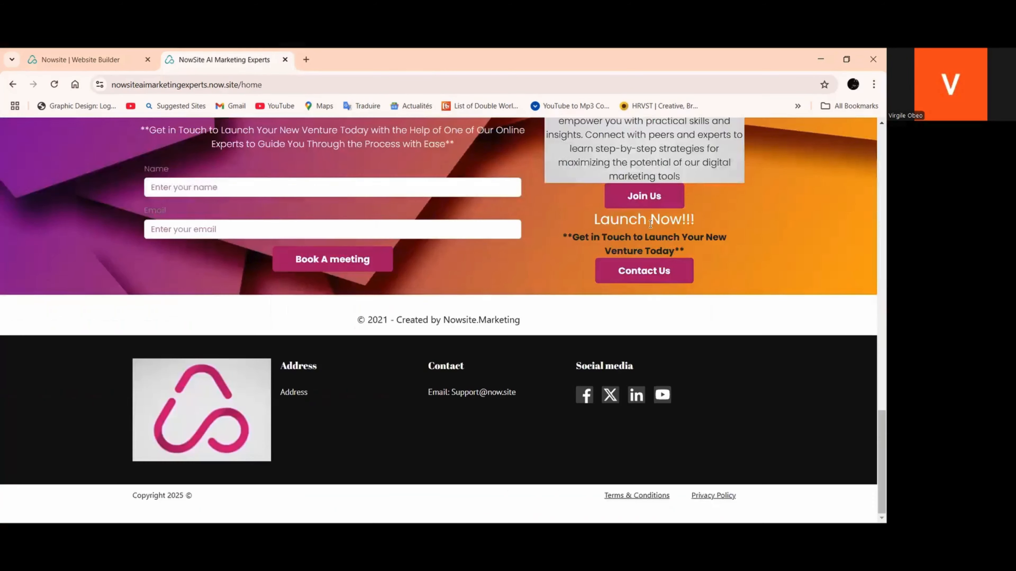
{"action": "scroll", "coordinate": [437, 283], "scroll_direction": "up", "scroll_amount": 4}
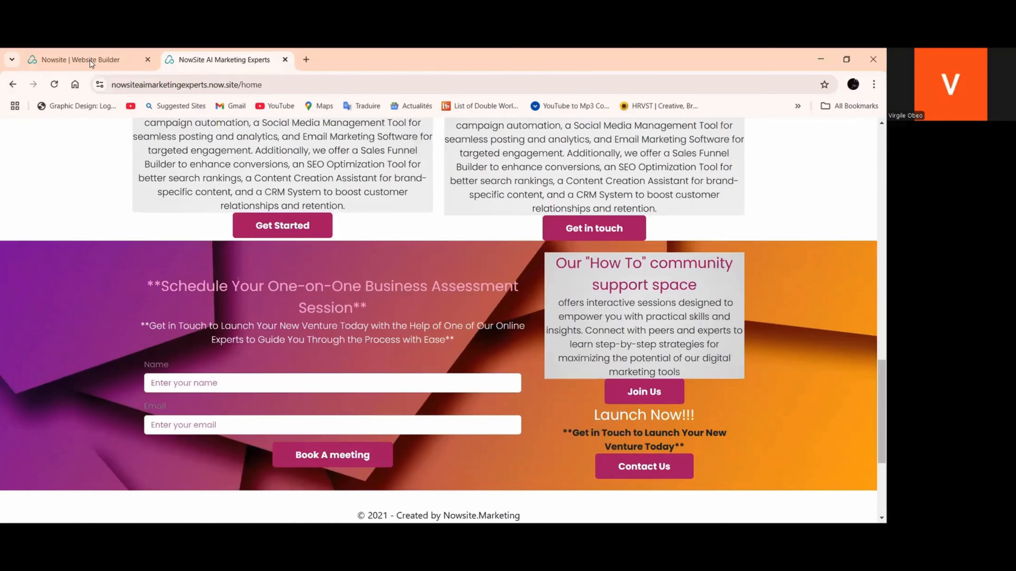
In the website builder, hide the Home, About Us, Our AI Plans and Contact Us pages from the site navigation
{"action": "left_click", "coordinate": [90, 60]}
{"action": "left_click", "coordinate": [55, 173]}
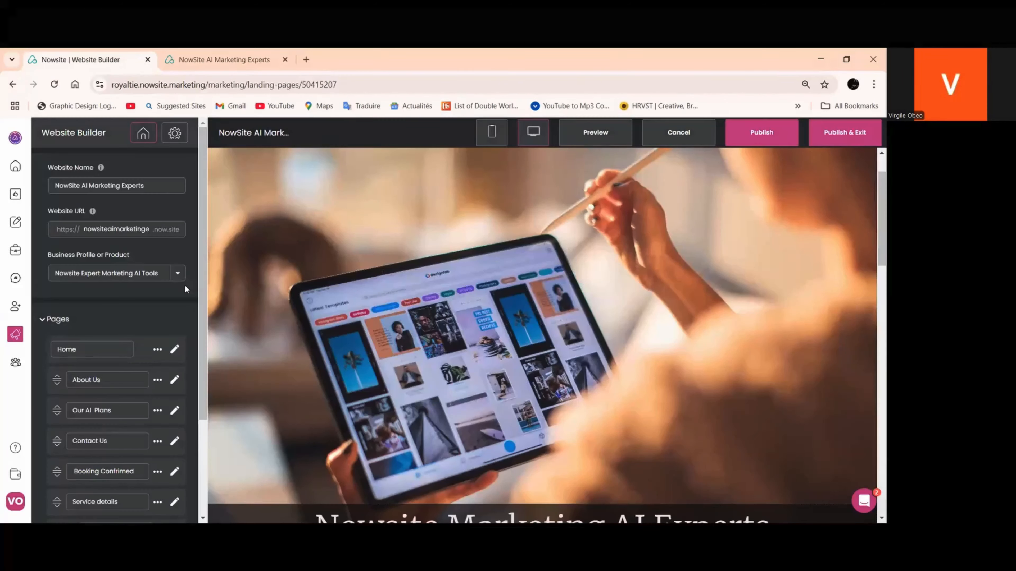
{"action": "scroll", "coordinate": [160, 241], "scroll_direction": "down", "scroll_amount": 3}
{"action": "left_click", "coordinate": [157, 249]}
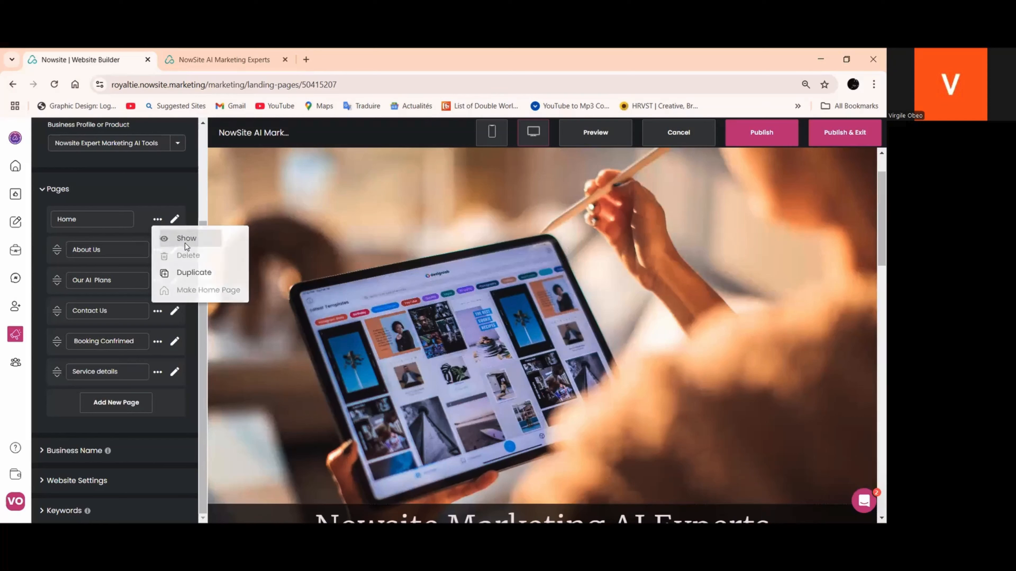
{"action": "left_click", "coordinate": [159, 252]}
{"action": "left_click", "coordinate": [158, 250]}
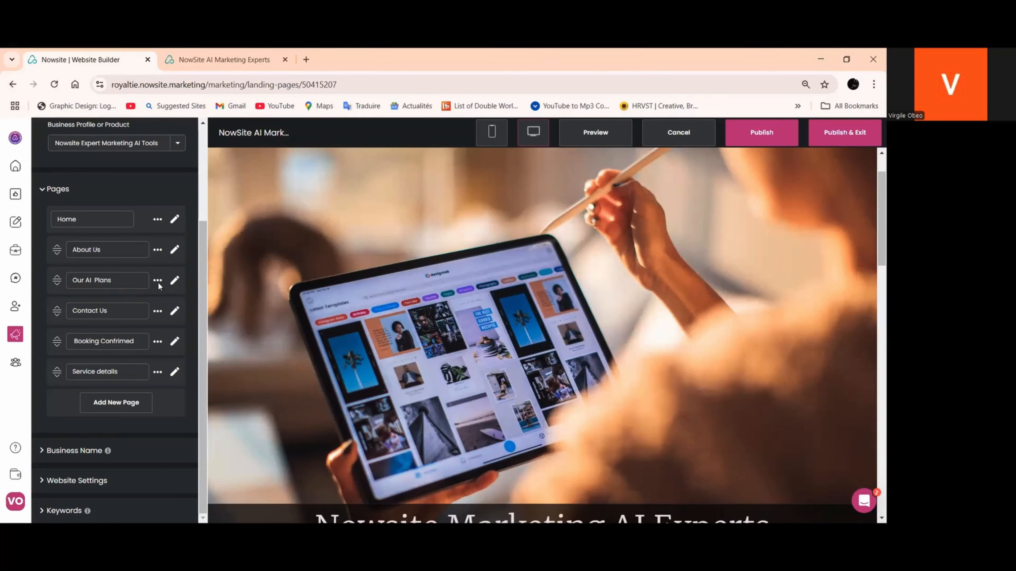
{"action": "left_click", "coordinate": [158, 281]}
{"action": "left_click", "coordinate": [159, 312]}
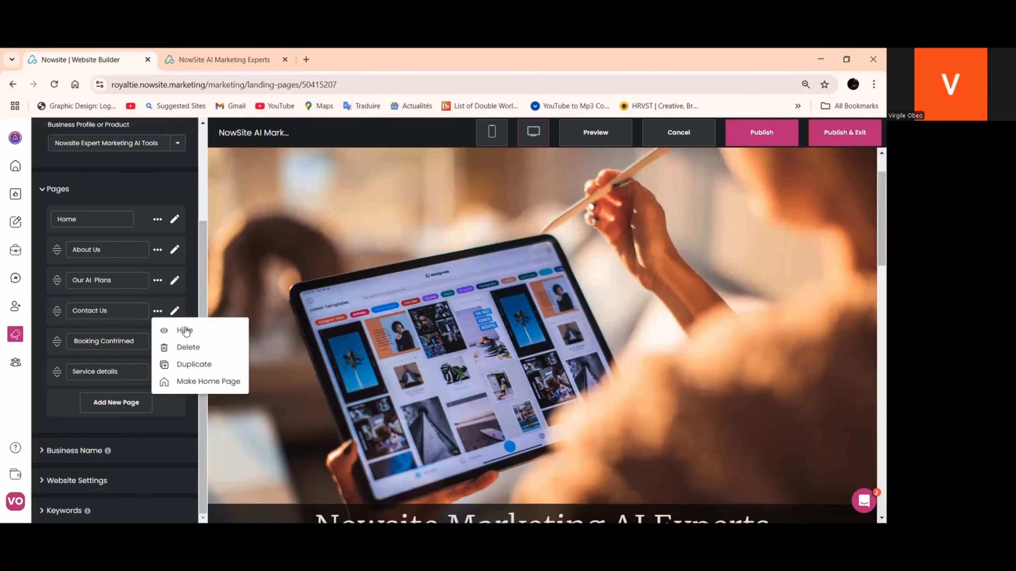
{"action": "left_click", "coordinate": [184, 331]}
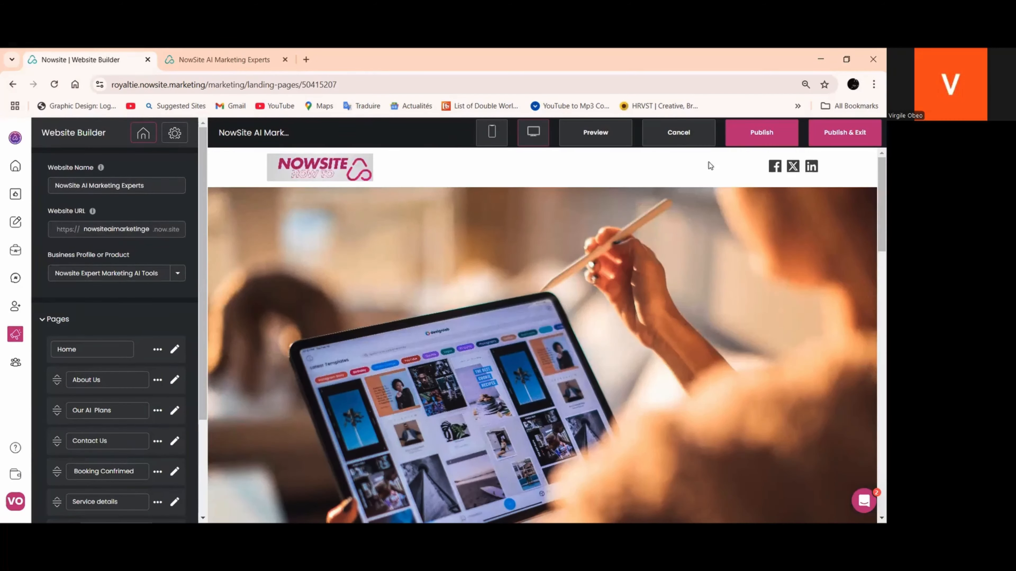
Publish the site with its hidden pages and reload the live home page
{"action": "left_click", "coordinate": [753, 148]}
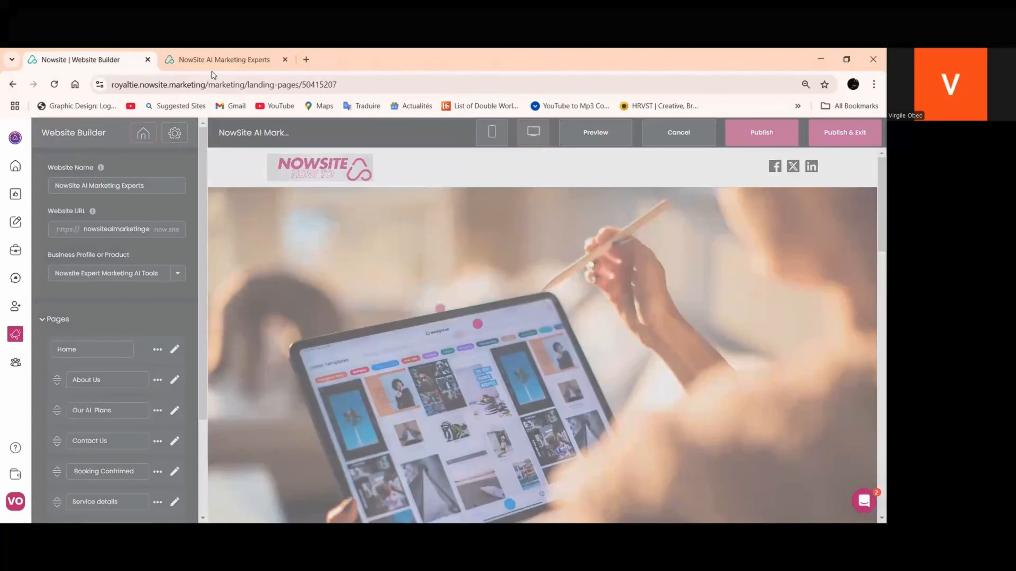
{"action": "left_click", "coordinate": [210, 59]}
{"action": "scroll", "coordinate": [458, 216], "scroll_direction": "up", "scroll_amount": 20}
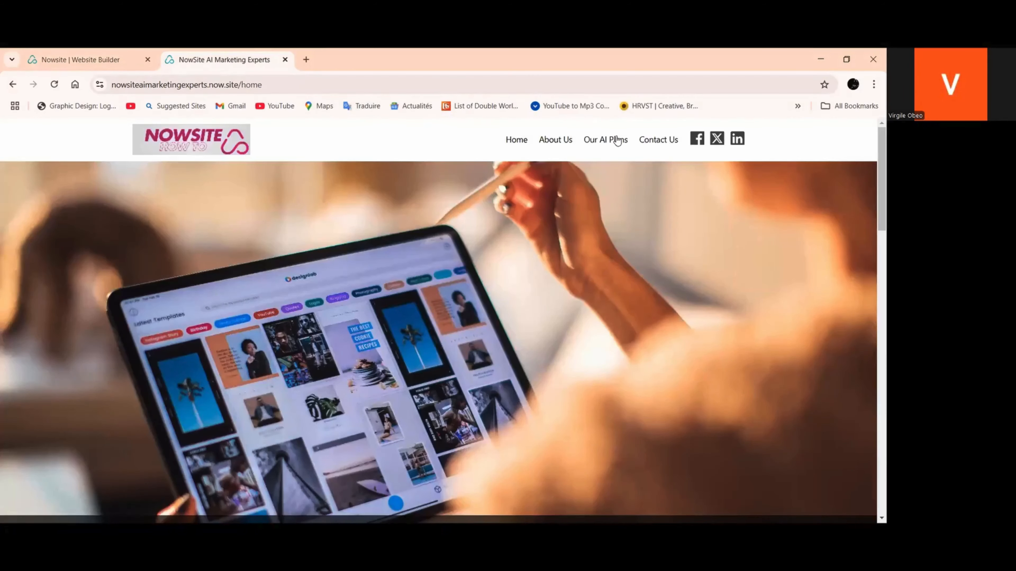
{"action": "left_click", "coordinate": [55, 85]}
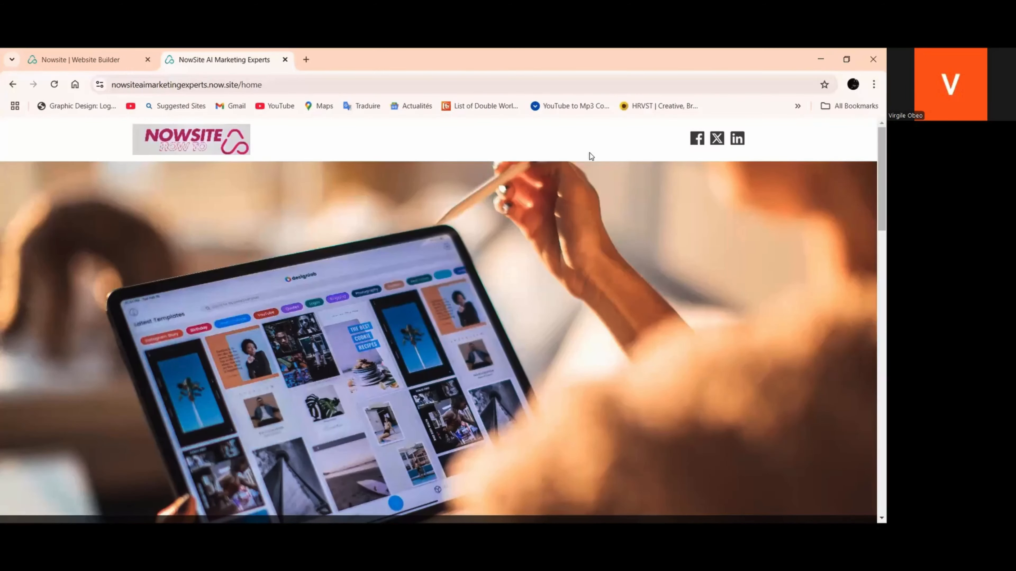
Test the Learn More button under "Who We are" and look over the About Us page it opens
{"action": "scroll", "coordinate": [348, 191], "scroll_direction": "down", "scroll_amount": 5}
{"action": "scroll", "coordinate": [262, 218], "scroll_direction": "down", "scroll_amount": 8}
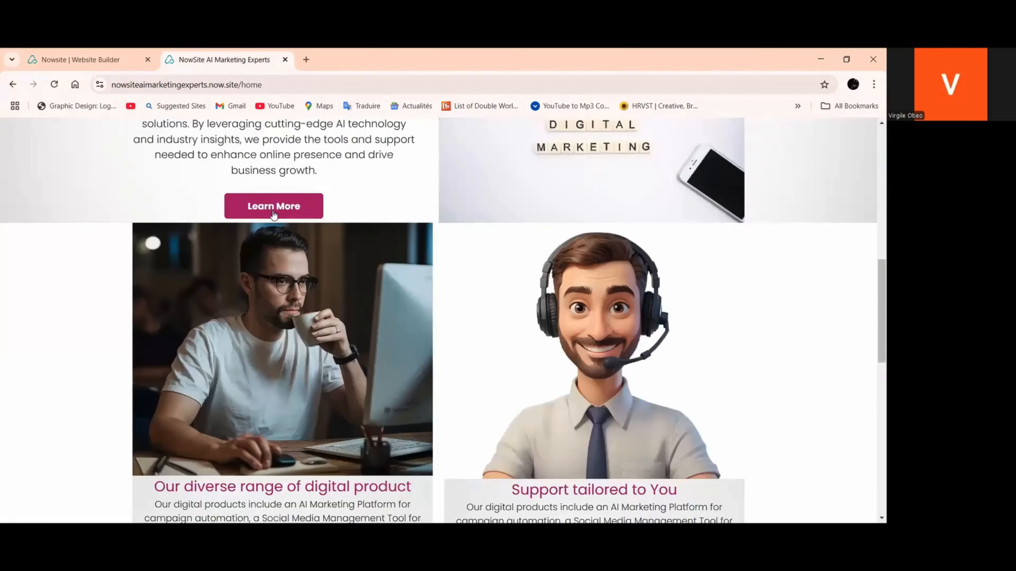
{"action": "left_click", "coordinate": [286, 251]}
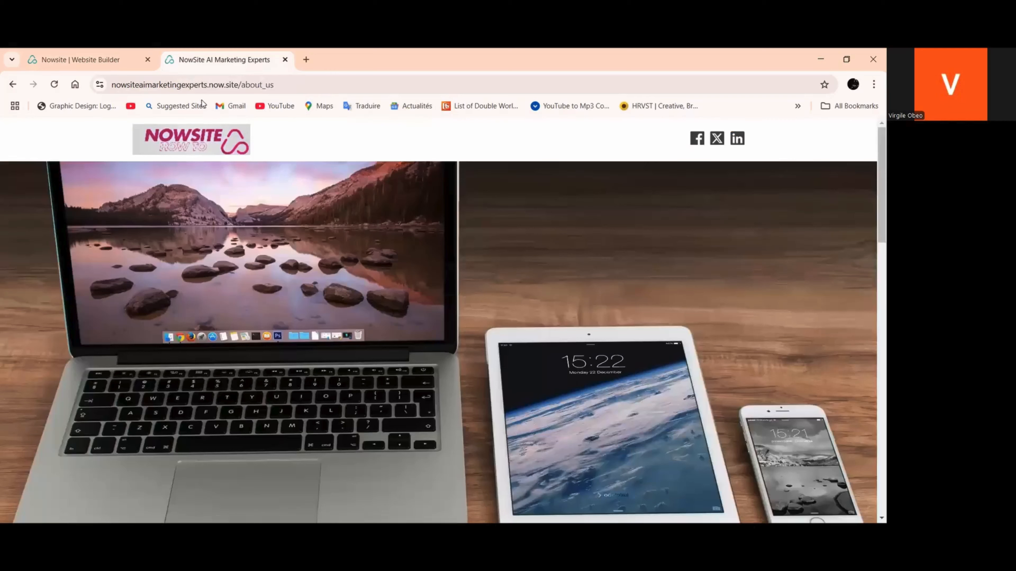
{"action": "scroll", "coordinate": [607, 224], "scroll_direction": "down", "scroll_amount": 10}
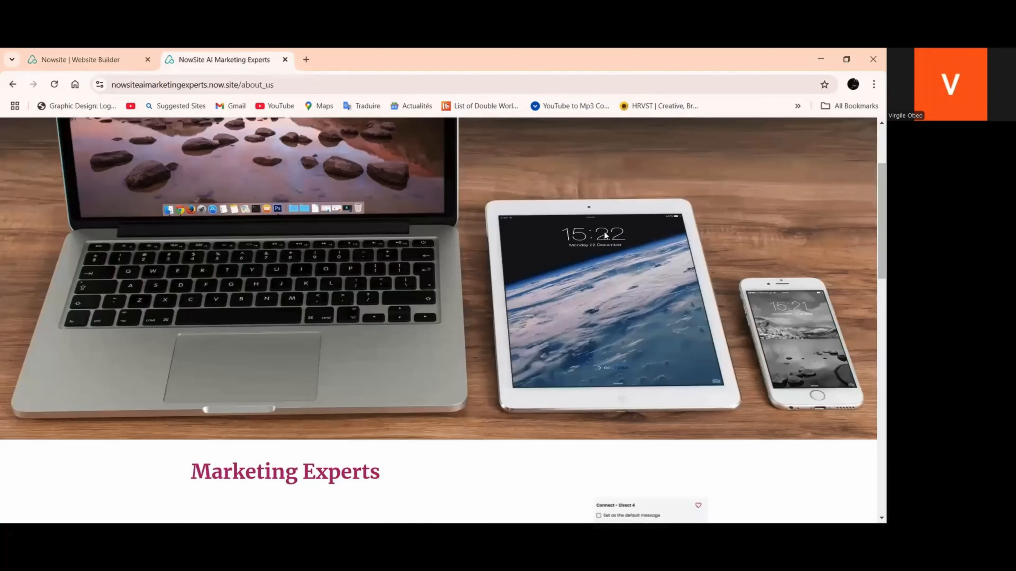
{"action": "scroll", "coordinate": [605, 233], "scroll_direction": "up", "scroll_amount": 6}
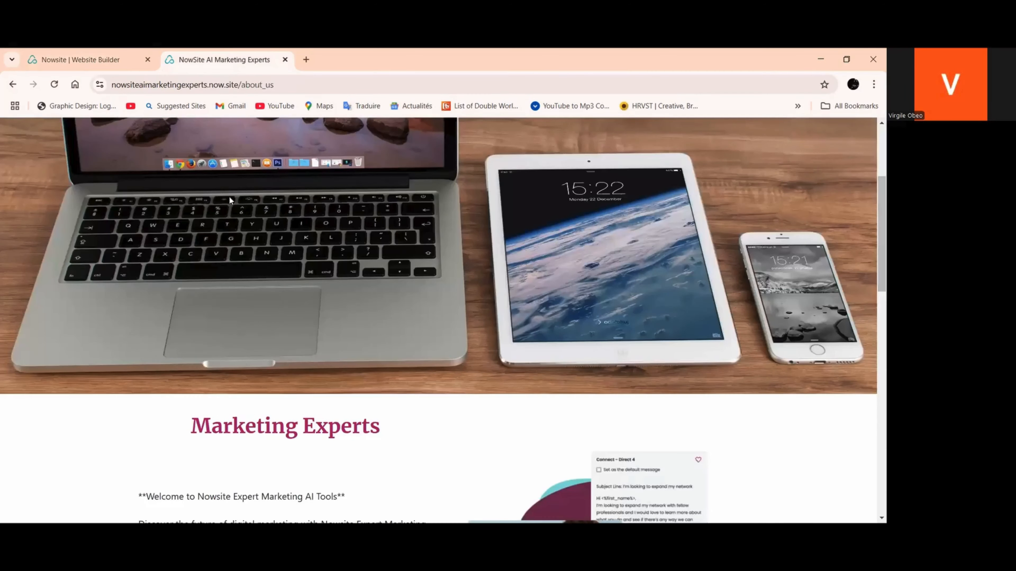
{"action": "scroll", "coordinate": [171, 158], "scroll_direction": "up", "scroll_amount": 5}
Check the home page's link to the Contact Us page and return to Home through the site logo
{"action": "scroll", "coordinate": [447, 239], "scroll_direction": "down", "scroll_amount": 1}
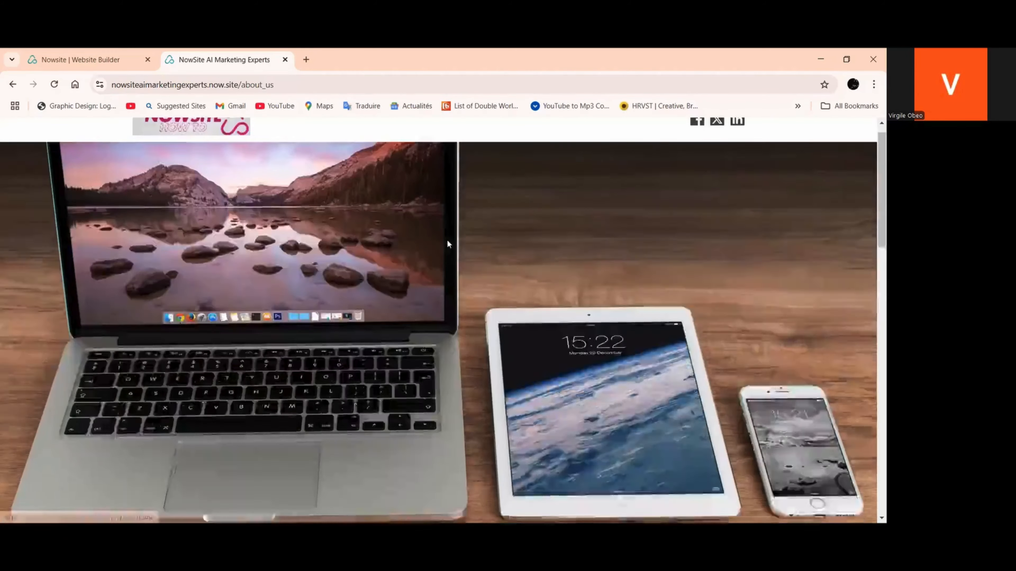
{"action": "scroll", "coordinate": [447, 240], "scroll_direction": "down", "scroll_amount": 5}
{"action": "scroll", "coordinate": [436, 283], "scroll_direction": "down", "scroll_amount": 7}
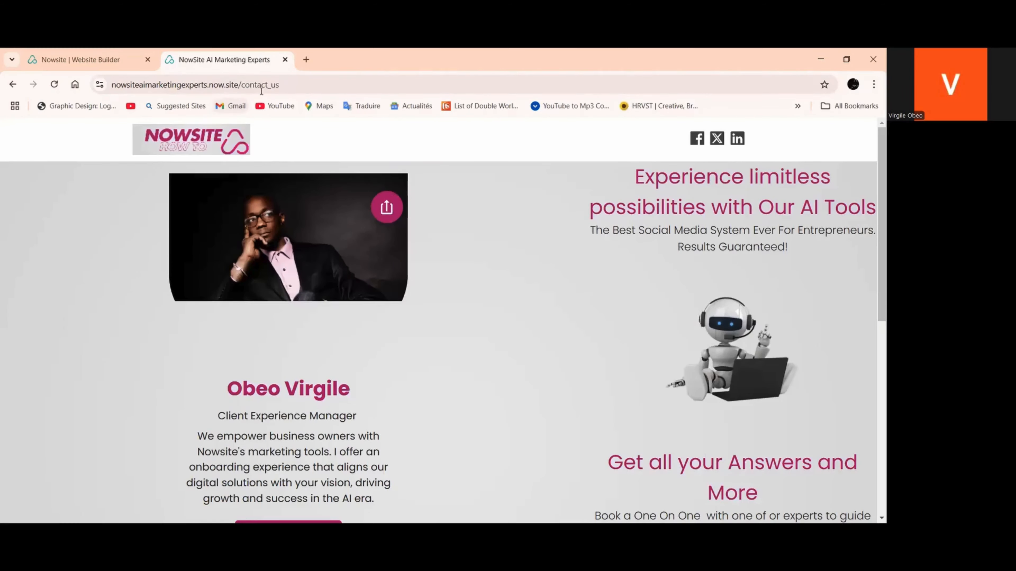
{"action": "left_click", "coordinate": [192, 147]}
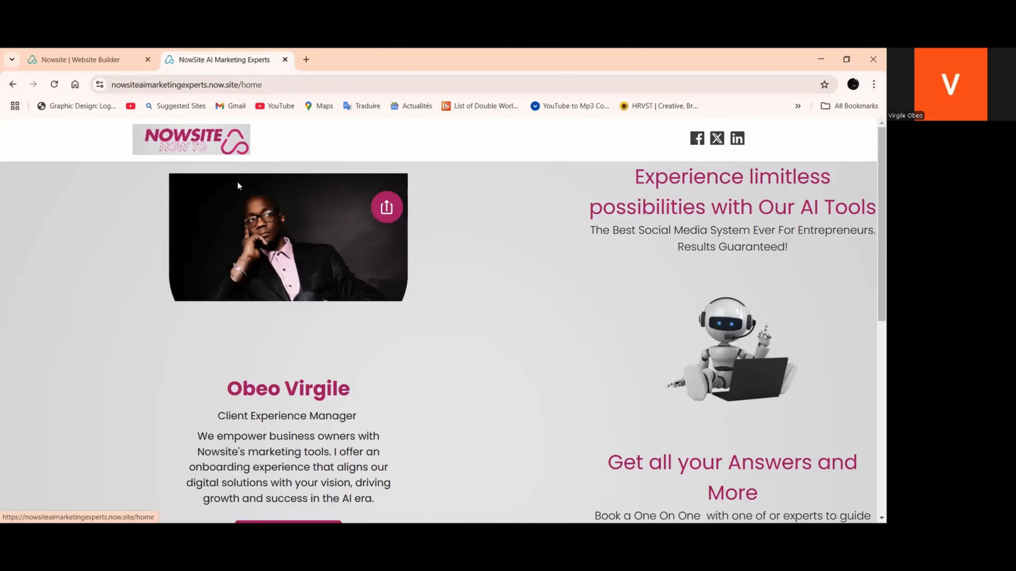
Review the live home page's sections and return to its header
{"action": "scroll", "coordinate": [416, 225], "scroll_direction": "down", "scroll_amount": 3}
{"action": "scroll", "coordinate": [426, 237], "scroll_direction": "down", "scroll_amount": 8}
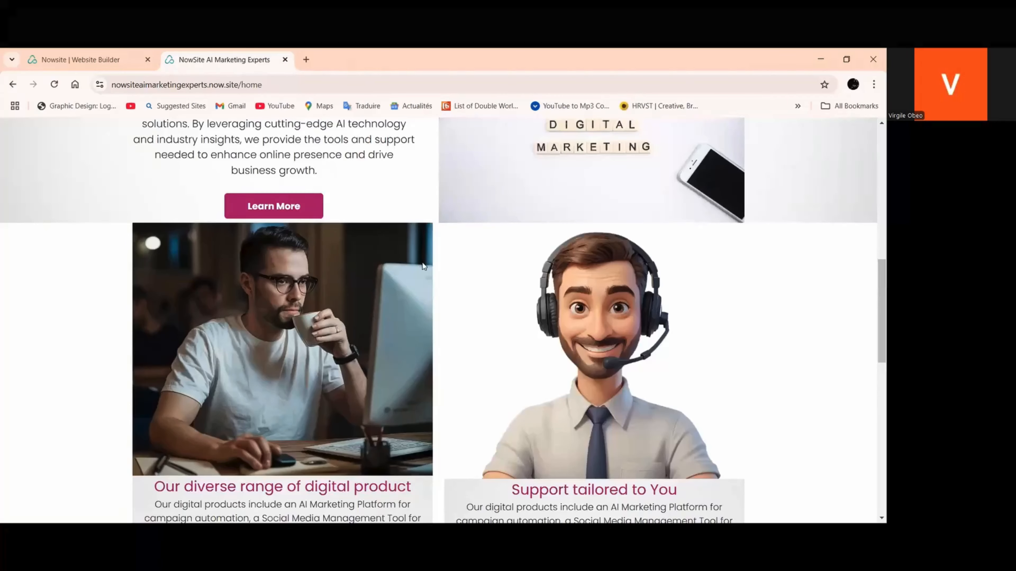
{"action": "scroll", "coordinate": [423, 271], "scroll_direction": "down", "scroll_amount": 8}
{"action": "scroll", "coordinate": [419, 267], "scroll_direction": "up", "scroll_amount": 15}
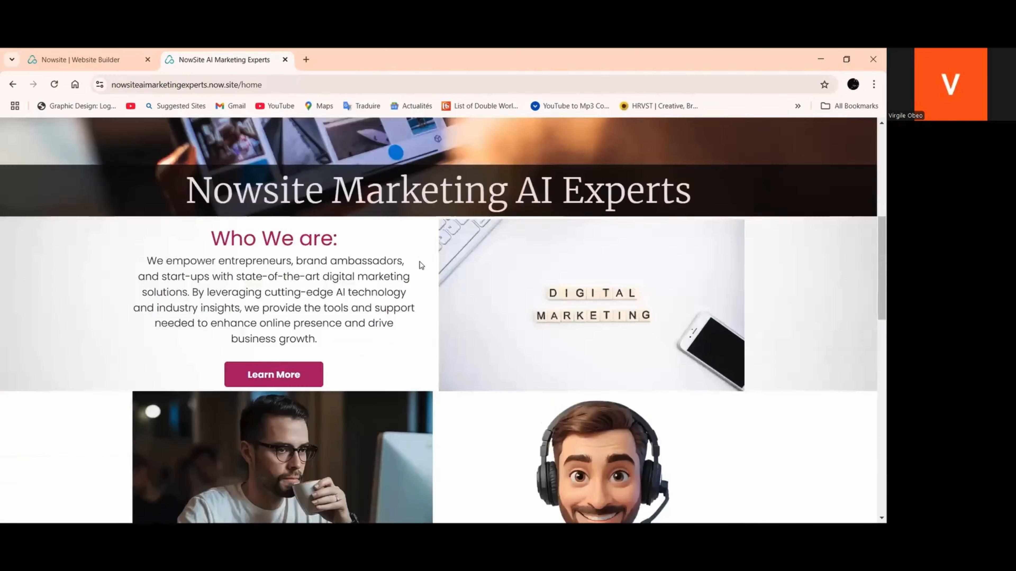
{"action": "scroll", "coordinate": [211, 167], "scroll_direction": "up", "scroll_amount": 2}
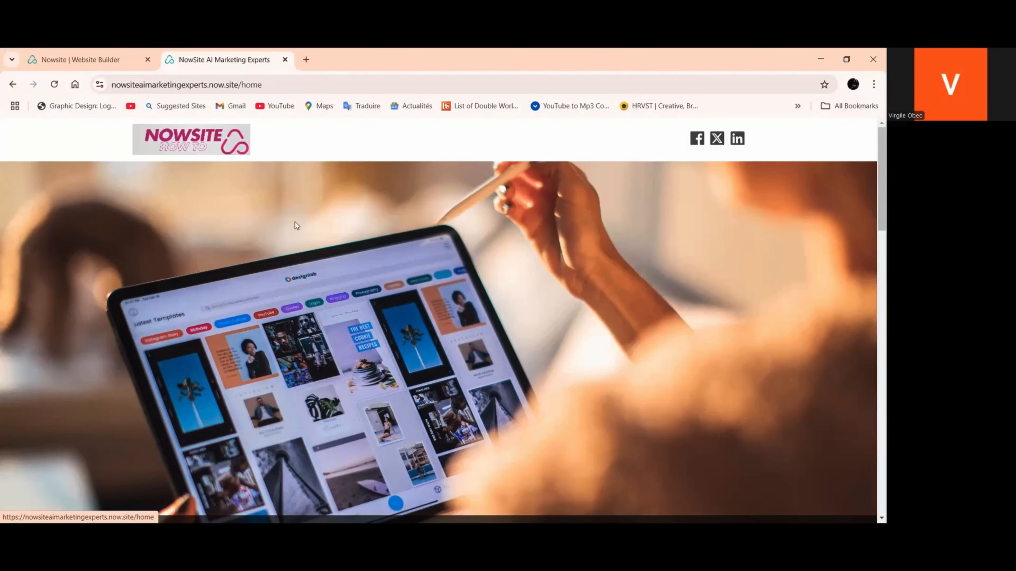
Test the Get in touch button again, look over the Contact Us page and return to Home through the logo
{"action": "scroll", "coordinate": [295, 223], "scroll_direction": "down", "scroll_amount": 6}
{"action": "scroll", "coordinate": [593, 273], "scroll_direction": "down", "scroll_amount": 4}
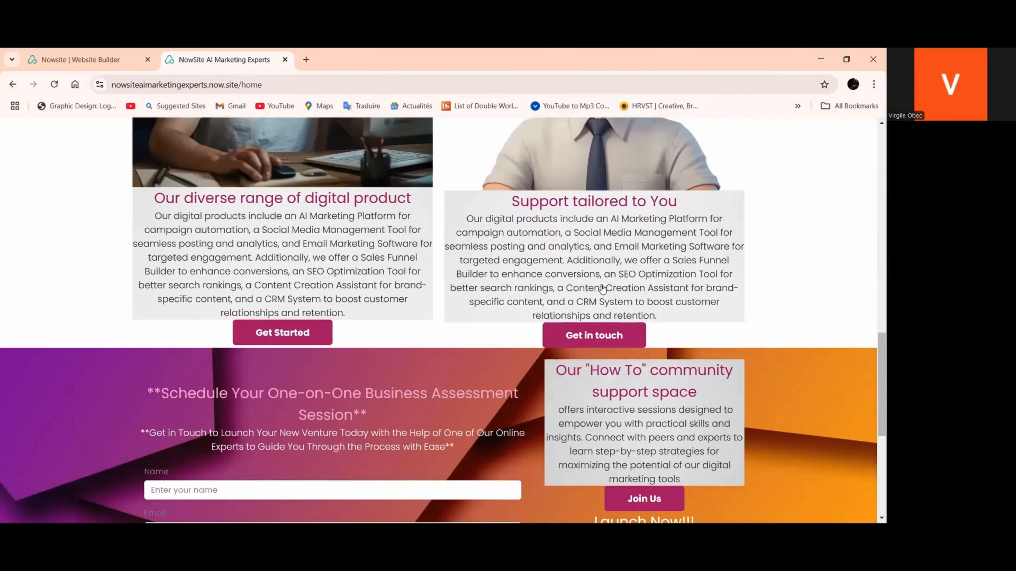
{"action": "left_click", "coordinate": [604, 339]}
{"action": "scroll", "coordinate": [605, 343], "scroll_direction": "down", "scroll_amount": 1}
{"action": "scroll", "coordinate": [451, 292], "scroll_direction": "down", "scroll_amount": 5}
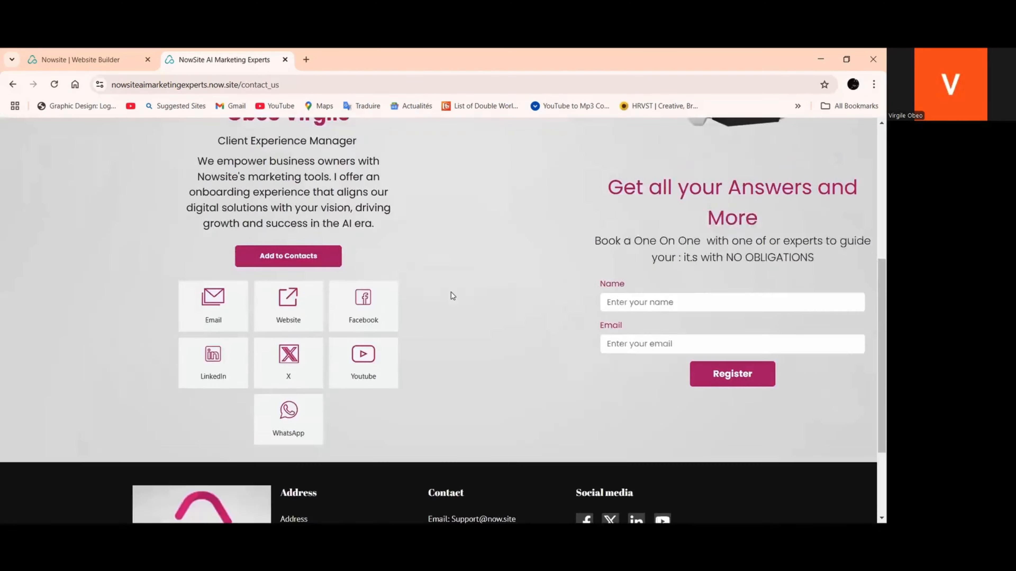
{"action": "scroll", "coordinate": [451, 295], "scroll_direction": "up", "scroll_amount": 5}
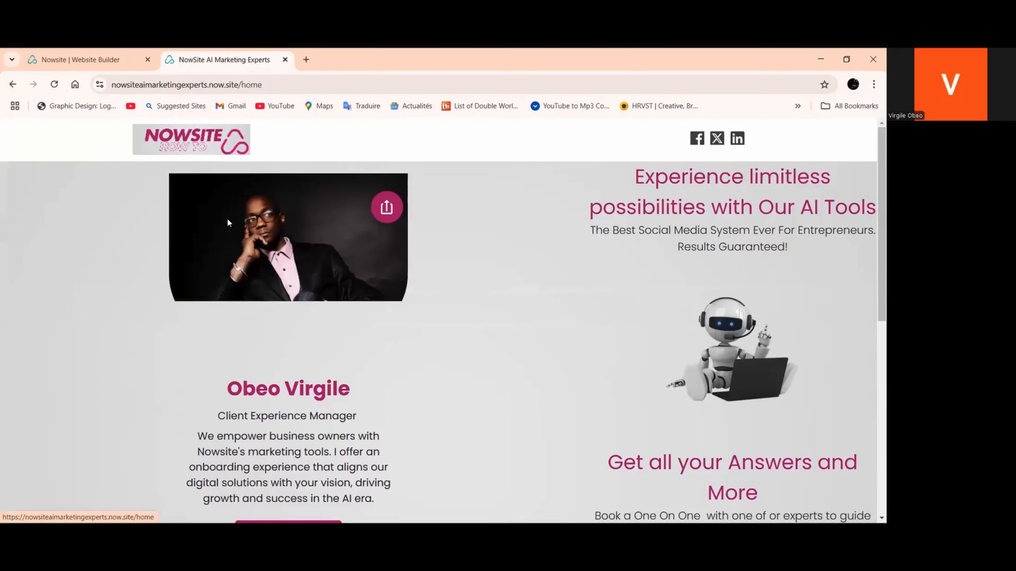
{"action": "left_click", "coordinate": [171, 150]}
Test the Get Started button under "Our diverse range of digital product" and review the Our AI Plans page
{"action": "scroll", "coordinate": [402, 266], "scroll_direction": "down", "scroll_amount": 10}
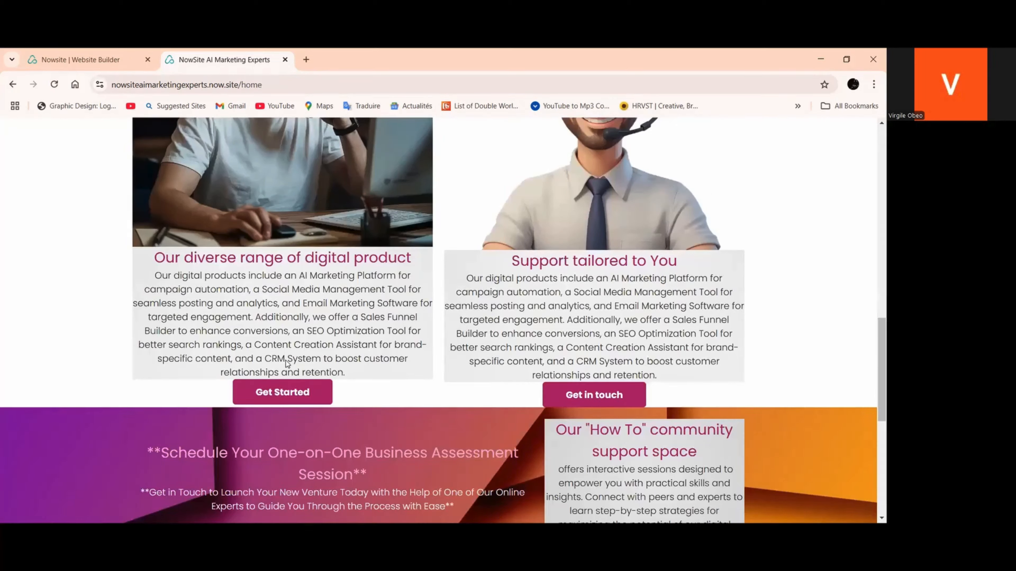
{"action": "left_click", "coordinate": [275, 392]}
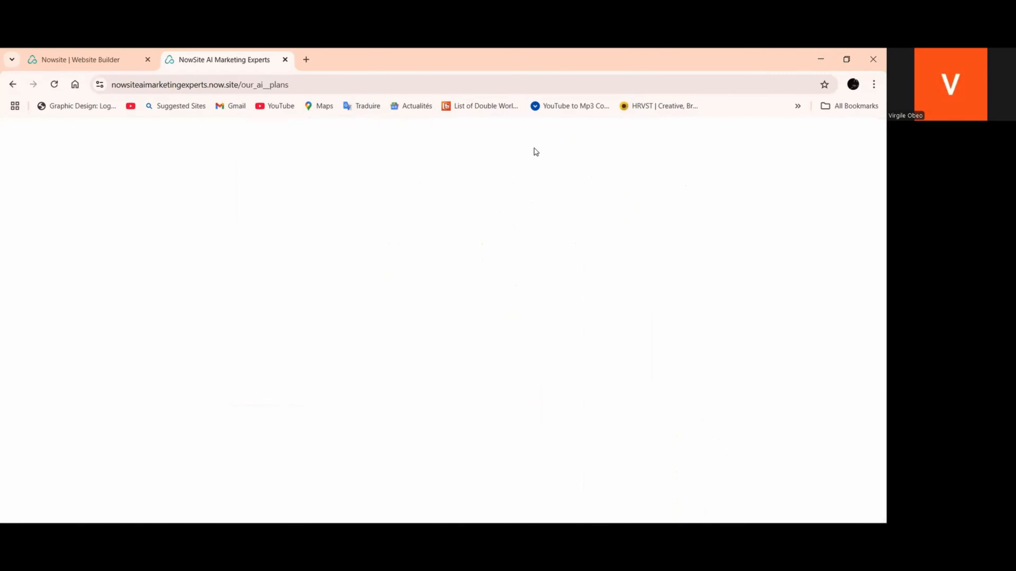
{"action": "scroll", "coordinate": [532, 168], "scroll_direction": "down", "scroll_amount": 5}
{"action": "scroll", "coordinate": [531, 185], "scroll_direction": "down", "scroll_amount": 8}
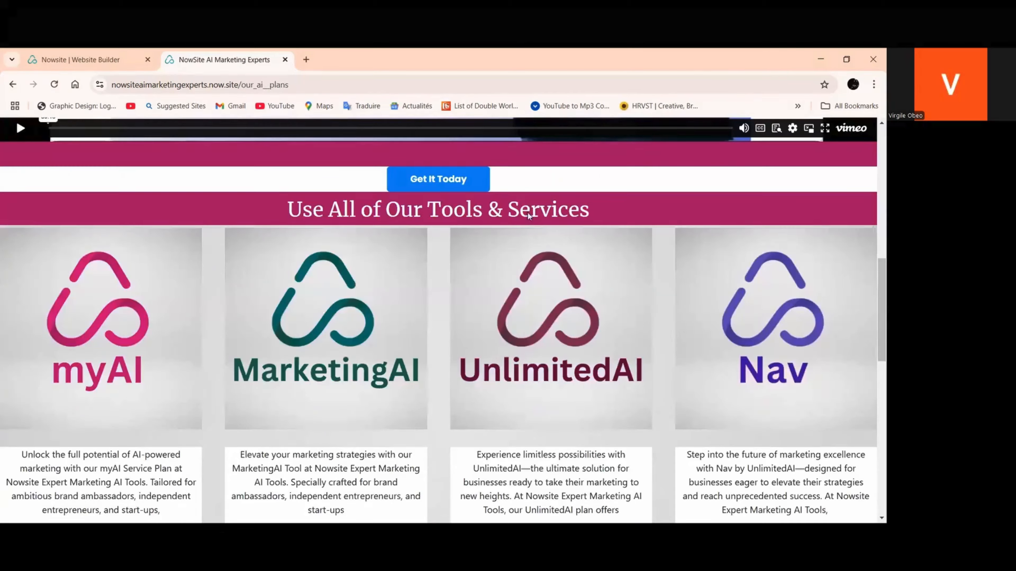
{"action": "scroll", "coordinate": [531, 267], "scroll_direction": "up", "scroll_amount": 12}
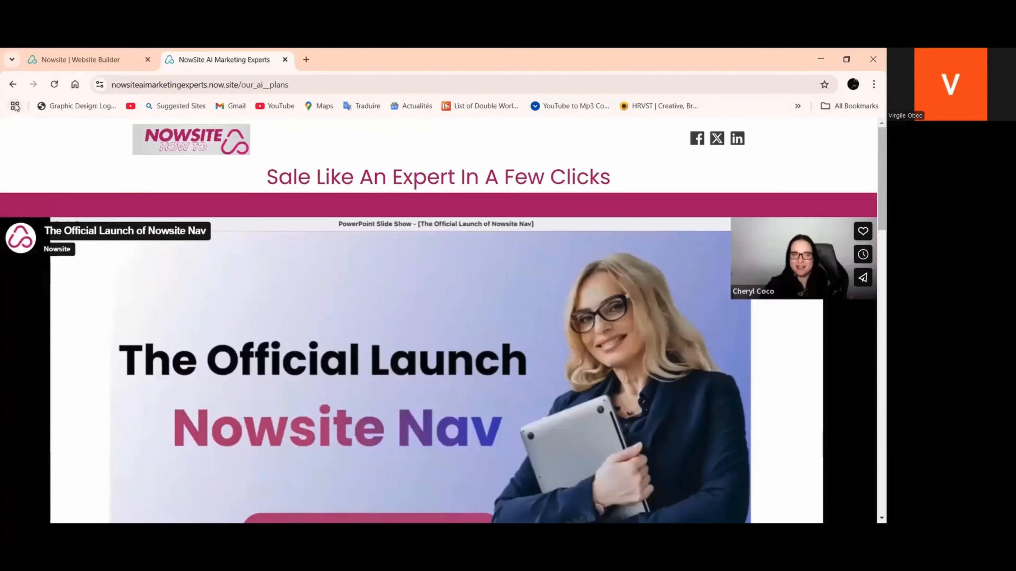
{"action": "scroll", "coordinate": [131, 161], "scroll_direction": "down", "scroll_amount": 12}
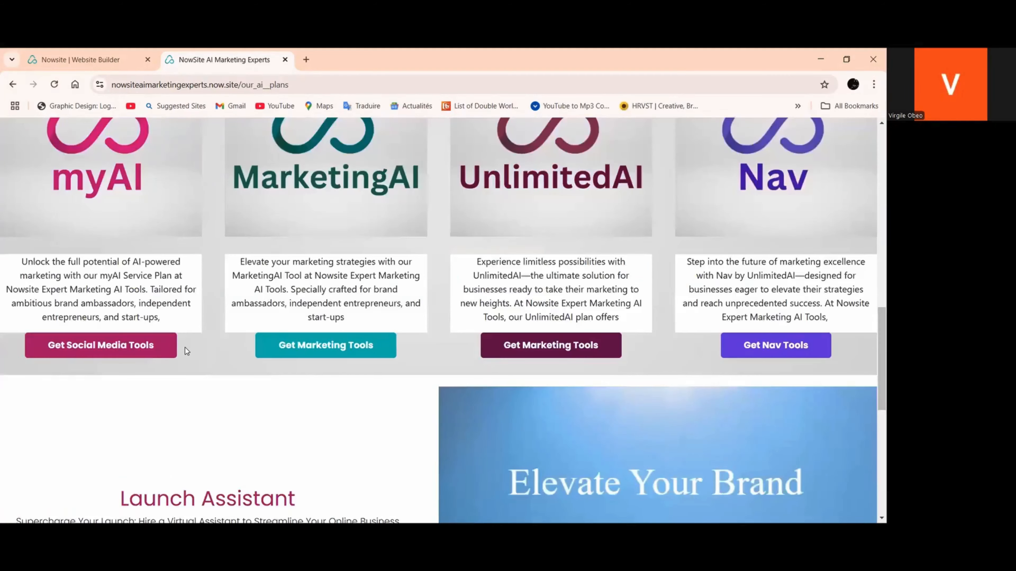
Test a plan link under "Use All of Our Tools & Services" and look over the Service details page
{"action": "scroll", "coordinate": [186, 351], "scroll_direction": "down", "scroll_amount": 5}
{"action": "left_click", "coordinate": [205, 359]}
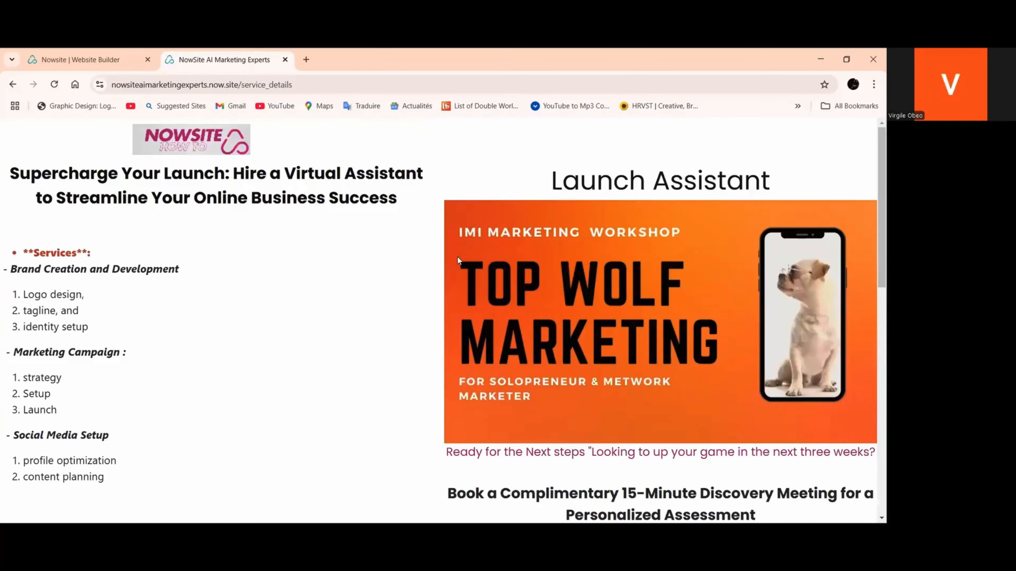
{"action": "scroll", "coordinate": [455, 262], "scroll_direction": "down", "scroll_amount": 4}
{"action": "scroll", "coordinate": [447, 218], "scroll_direction": "up", "scroll_amount": 3}
{"action": "scroll", "coordinate": [447, 216], "scroll_direction": "up", "scroll_amount": 2}
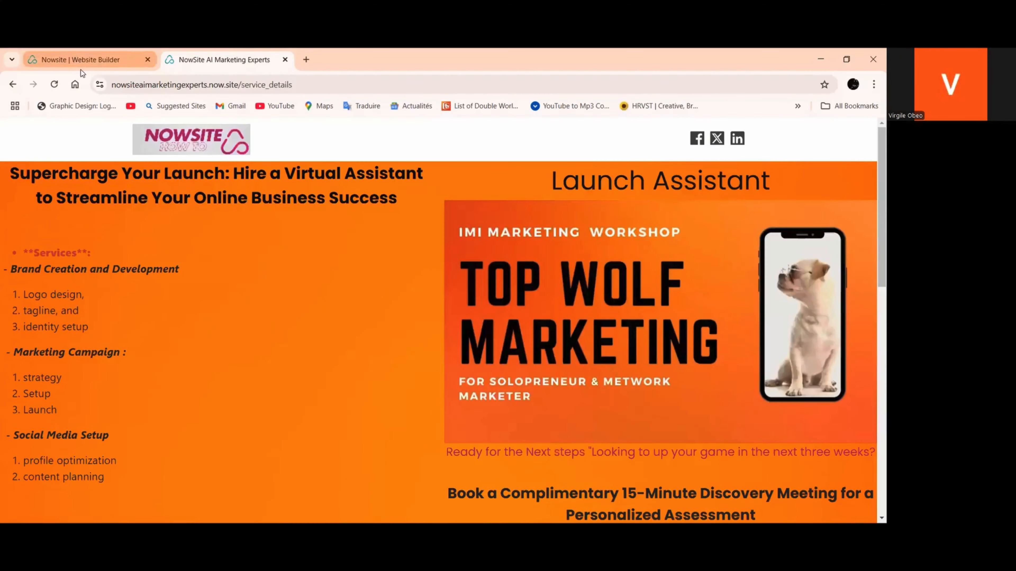
Switch back to the website builder and show the Home and About Us pages in the site's navigation
{"action": "left_click", "coordinate": [81, 60]}
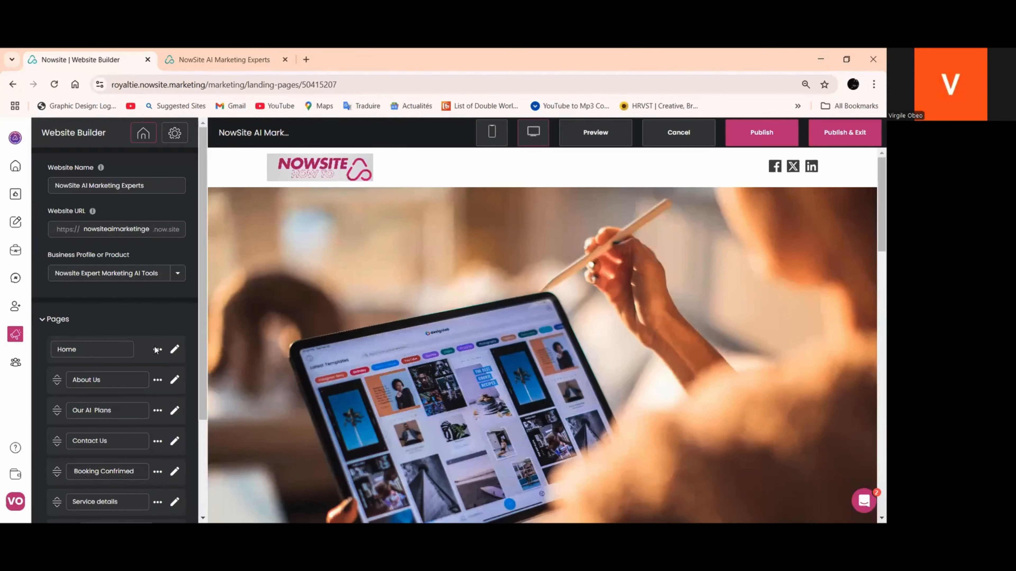
{"action": "left_click", "coordinate": [155, 349]}
{"action": "left_click", "coordinate": [184, 366]}
{"action": "scroll", "coordinate": [158, 338], "scroll_direction": "down", "scroll_amount": 2}
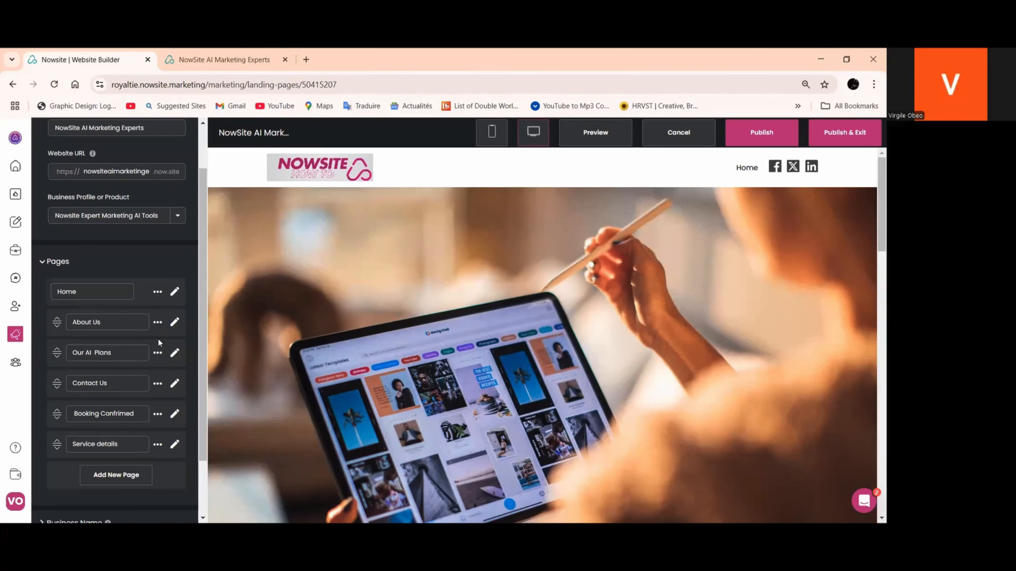
{"action": "left_click", "coordinate": [158, 322]}
{"action": "left_click", "coordinate": [188, 342]}
{"action": "scroll", "coordinate": [158, 352], "scroll_direction": "down", "scroll_amount": 2}
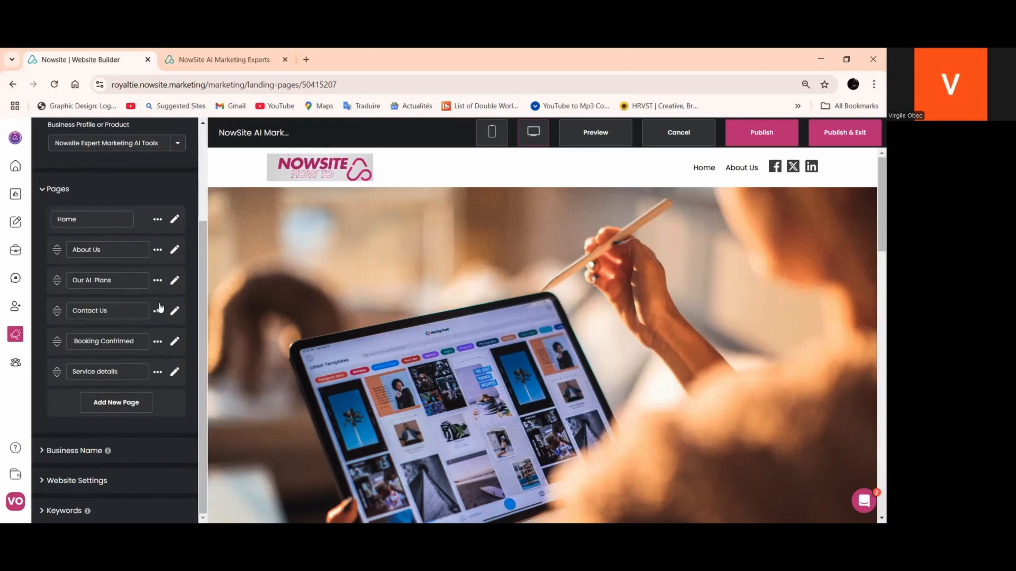
Show the Our AI Plans and Contact Us pages in the navigation and publish the website
{"action": "left_click", "coordinate": [157, 281]}
{"action": "left_click", "coordinate": [194, 301]}
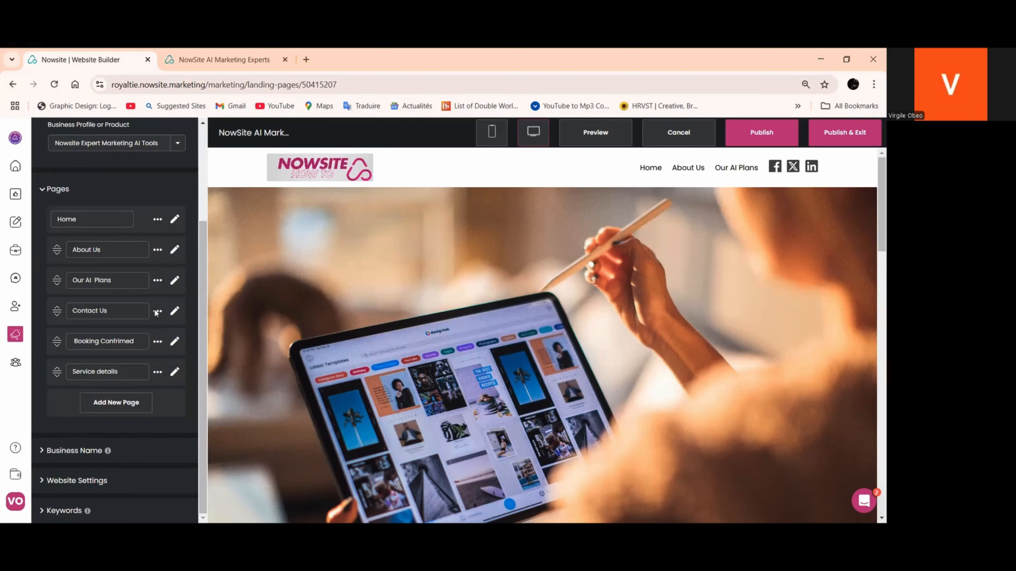
{"action": "left_click", "coordinate": [157, 311]}
{"action": "left_click", "coordinate": [190, 330]}
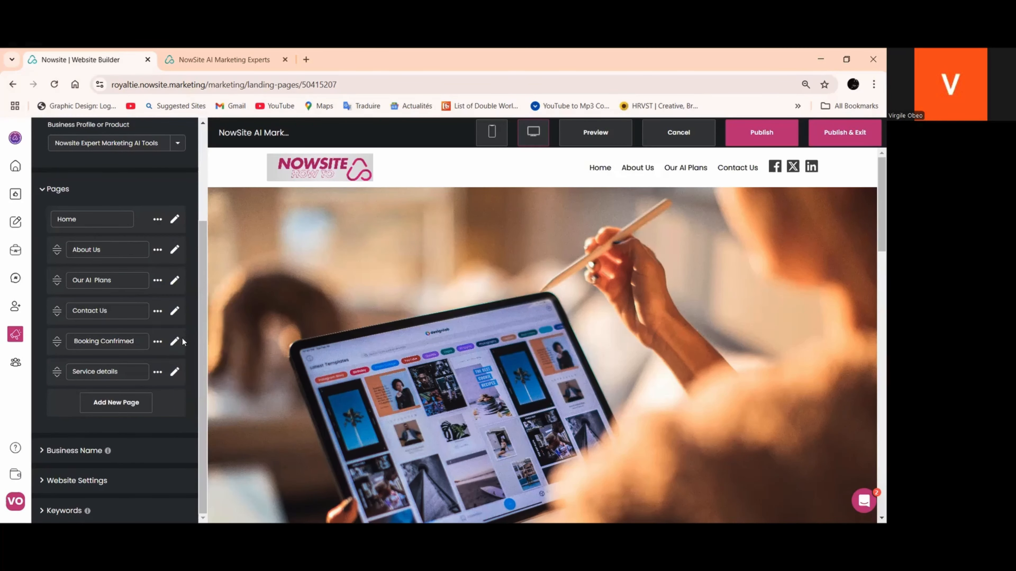
{"action": "left_click", "coordinate": [768, 139]}
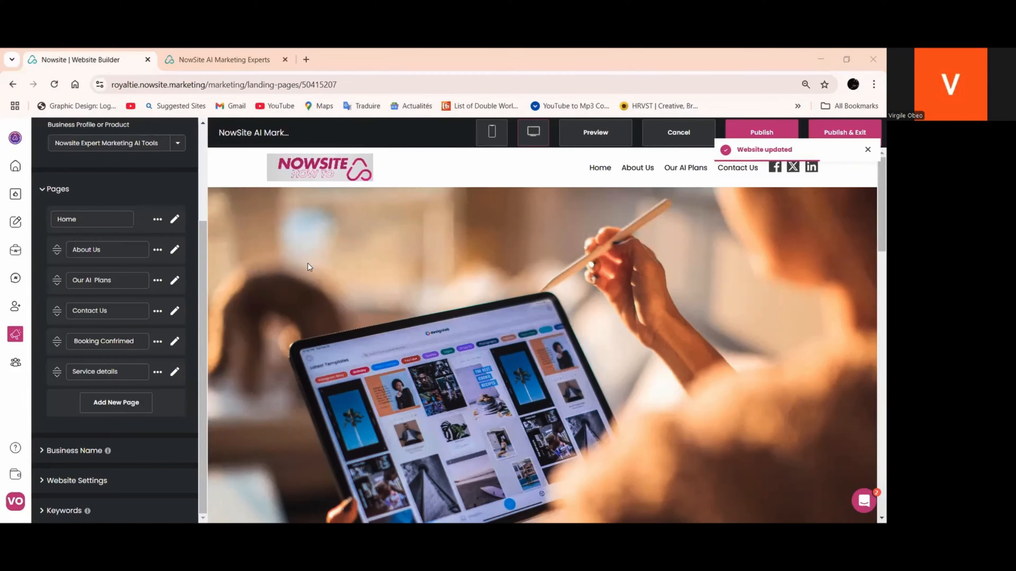
Switch to the website mapping PDF, review the Basic Website Map on page 13 and return to the website builder
{"action": "key", "text": "alt+Tab"}
{"action": "scroll", "coordinate": [349, 327], "scroll_direction": "down", "scroll_amount": 1}
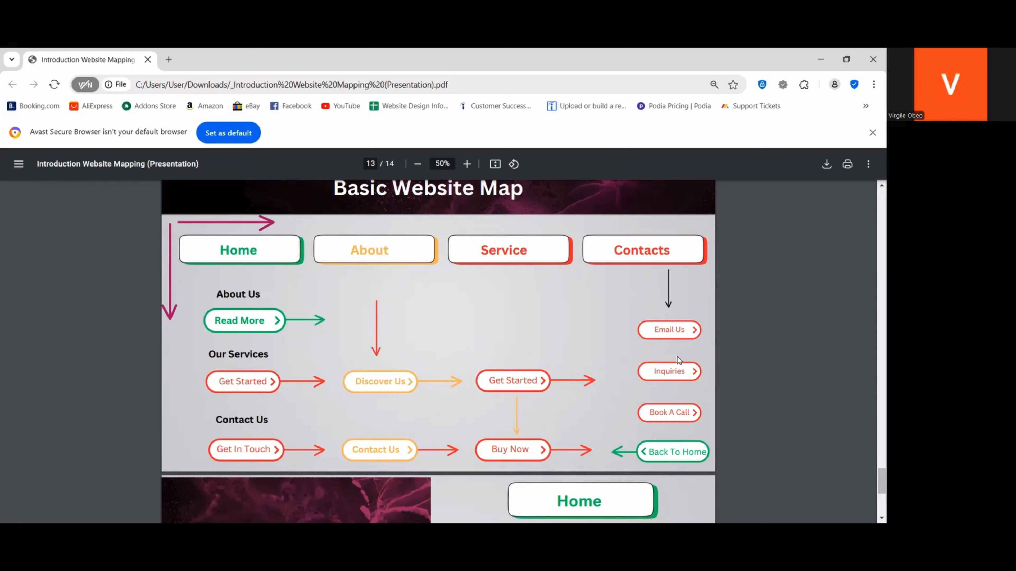
{"action": "scroll", "coordinate": [331, 384], "scroll_direction": "up", "scroll_amount": 2}
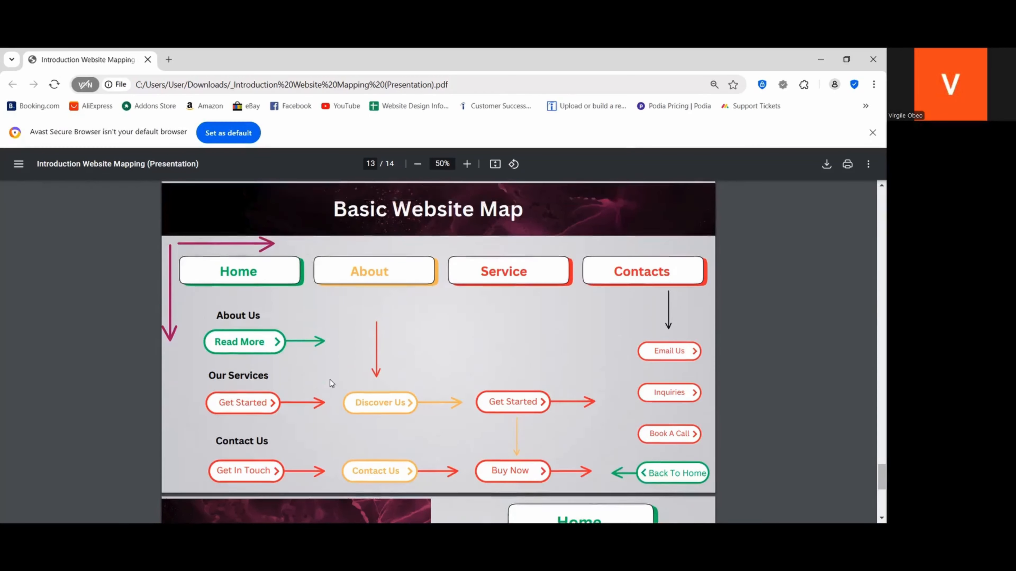
{"action": "scroll", "coordinate": [331, 383], "scroll_direction": "up", "scroll_amount": 4}
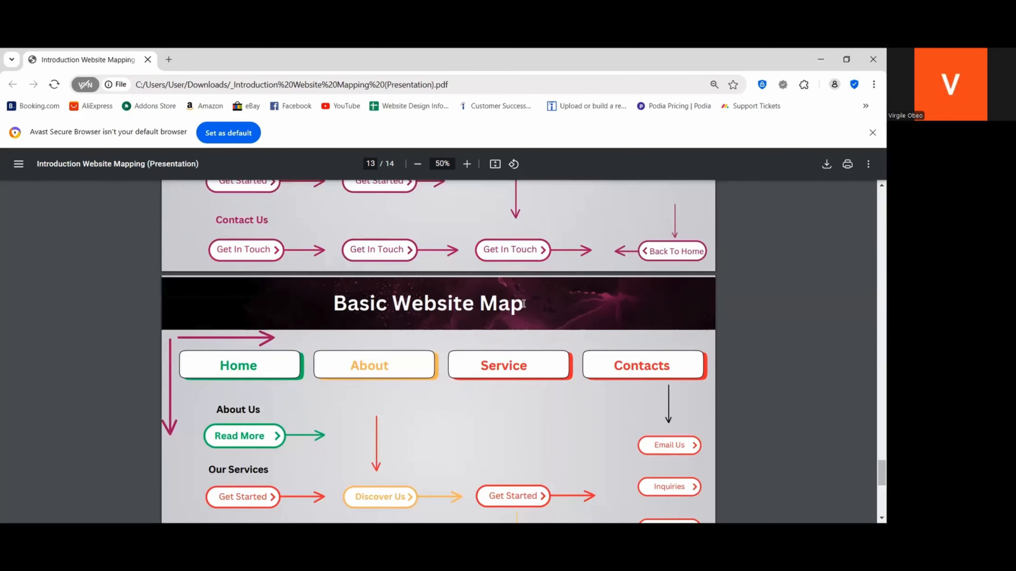
{"action": "scroll", "coordinate": [497, 326], "scroll_direction": "down", "scroll_amount": 5}
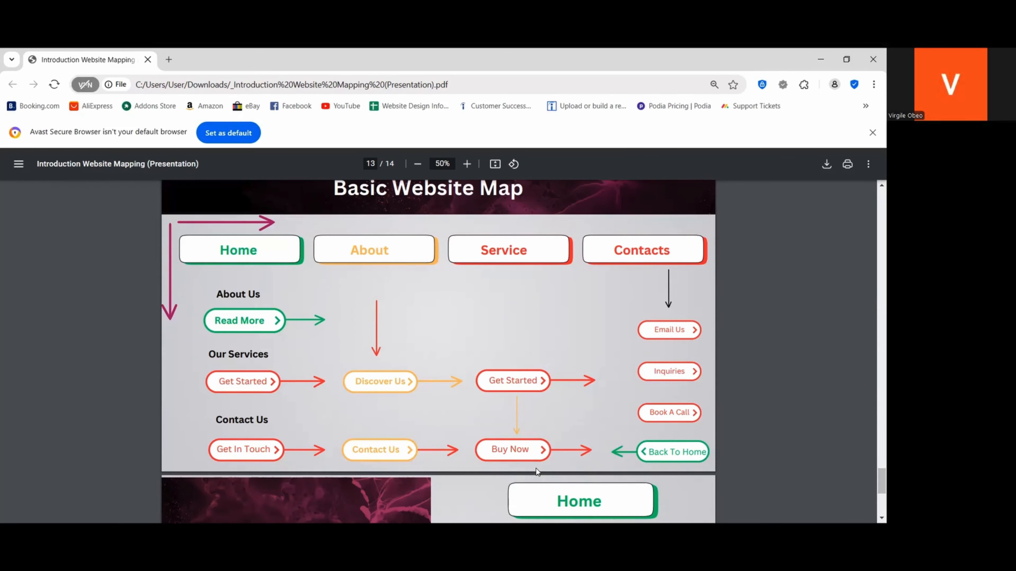
{"action": "key", "text": "alt+Tab"}
Publish the website again, open its preview and review the home page's sections and header navigation
{"action": "left_click", "coordinate": [762, 140]}
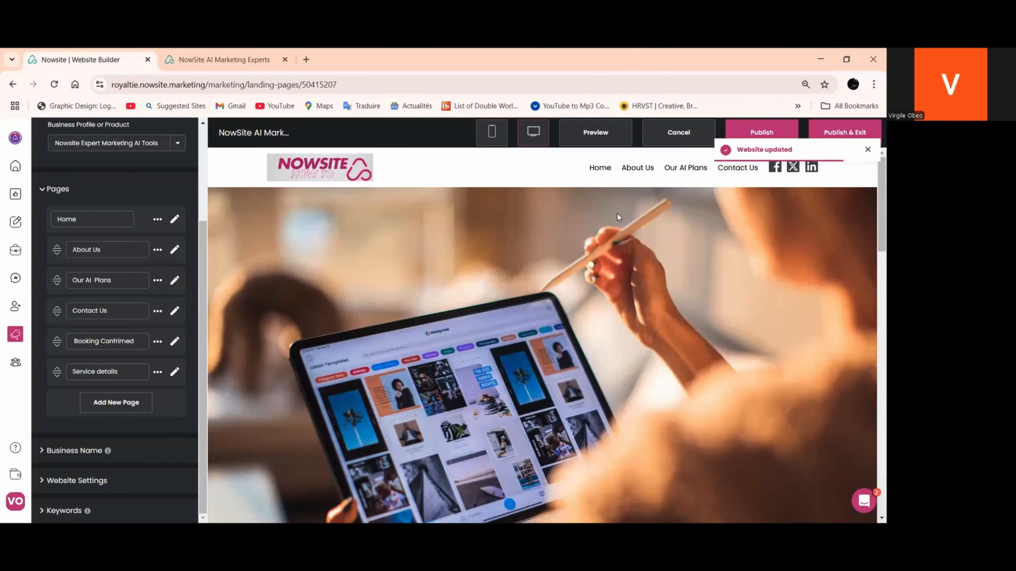
{"action": "left_click", "coordinate": [596, 135]}
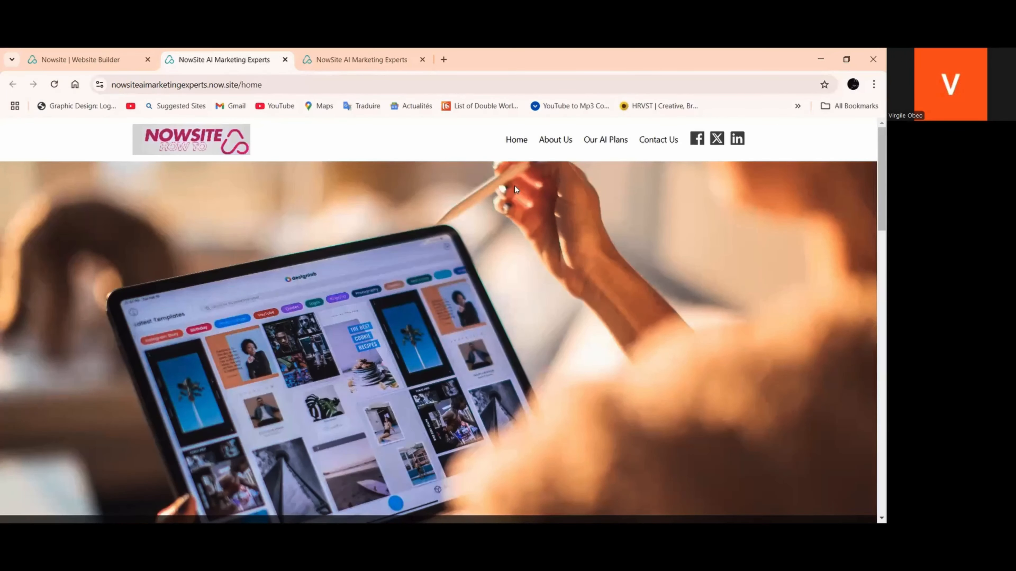
{"action": "scroll", "coordinate": [515, 189], "scroll_direction": "down", "scroll_amount": 4}
{"action": "scroll", "coordinate": [526, 202], "scroll_direction": "down", "scroll_amount": 8}
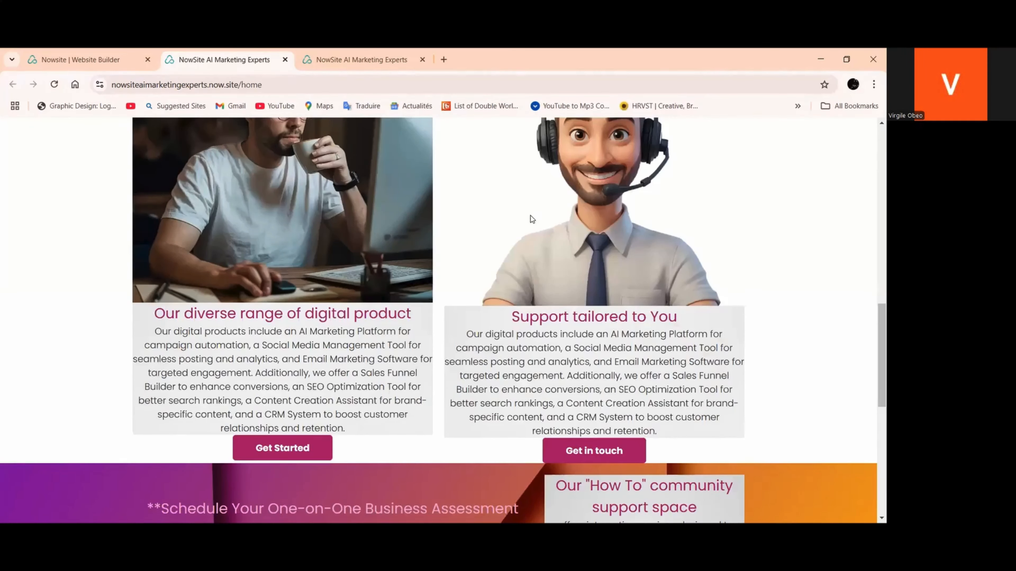
{"action": "scroll", "coordinate": [532, 219], "scroll_direction": "down", "scroll_amount": 6}
{"action": "scroll", "coordinate": [500, 212], "scroll_direction": "up", "scroll_amount": 18}
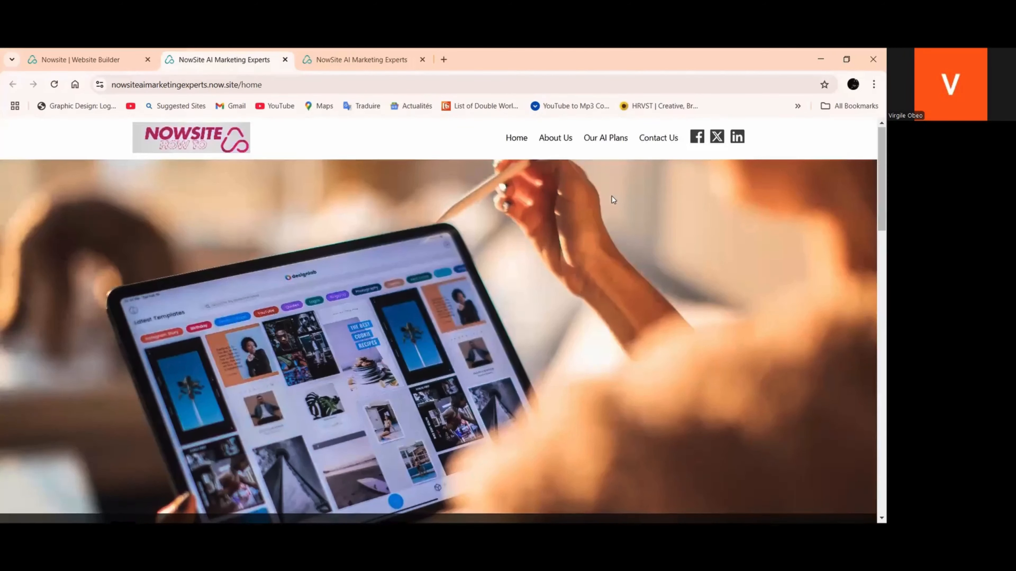